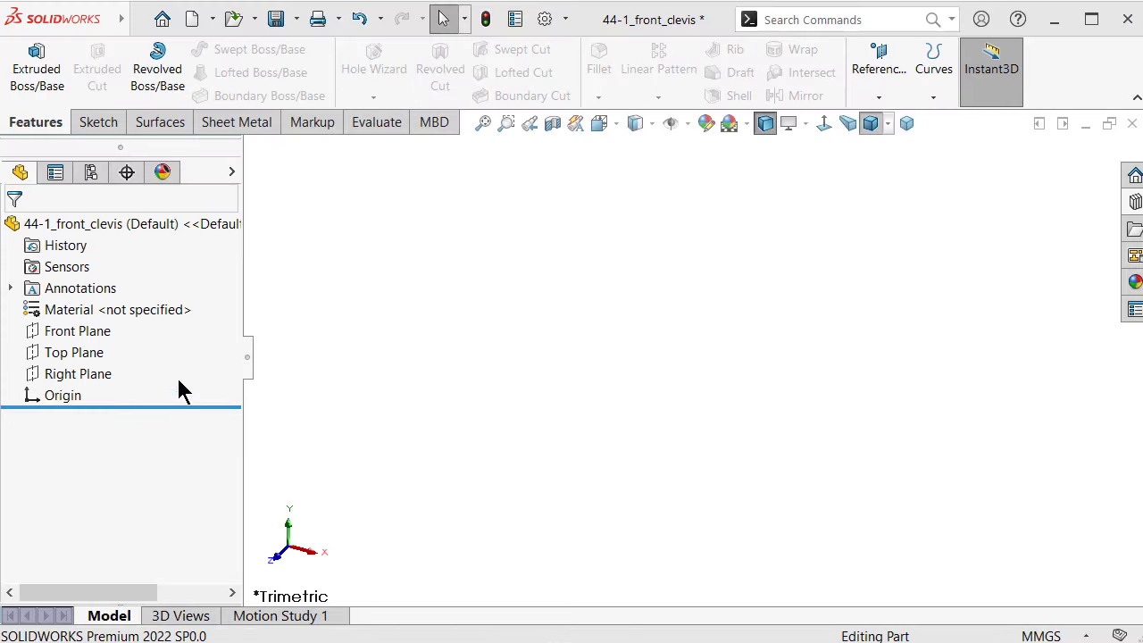
Sketch a construction circle centred on the origin on the Top Plane, then drag it smaller
left_click(104, 343)
left_click(112, 322)
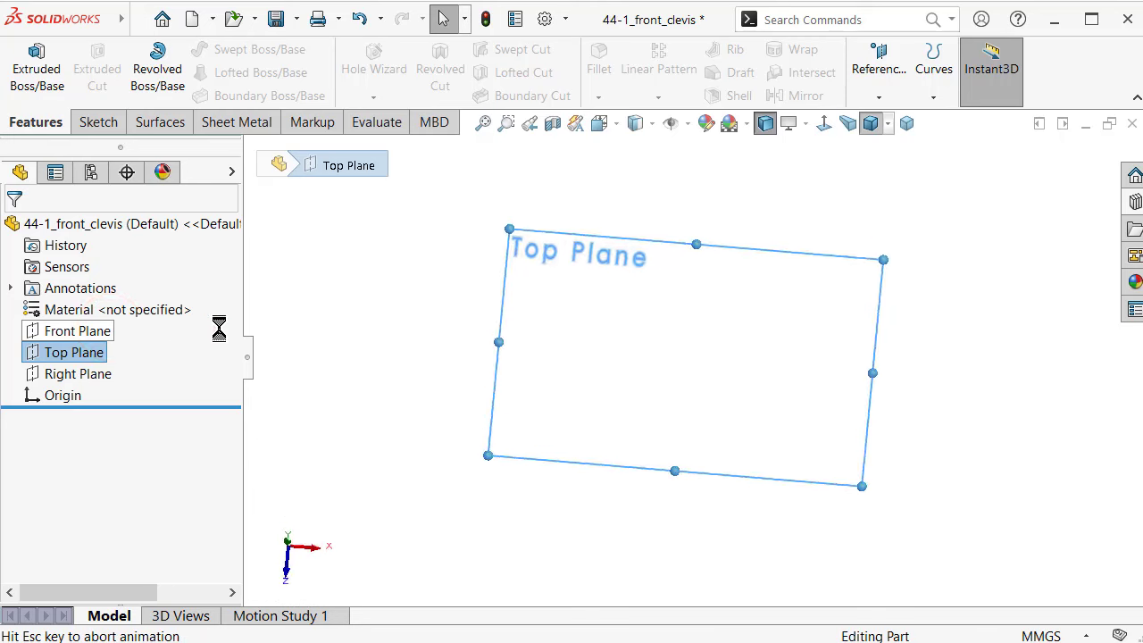
key("s")
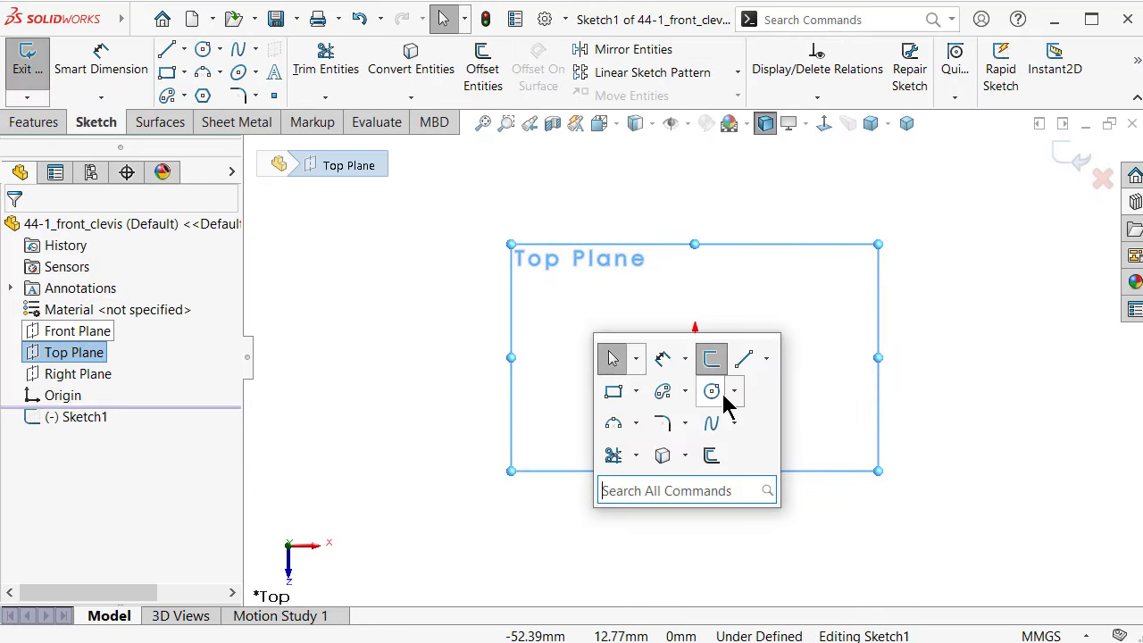
left_click(712, 391)
left_click(696, 357)
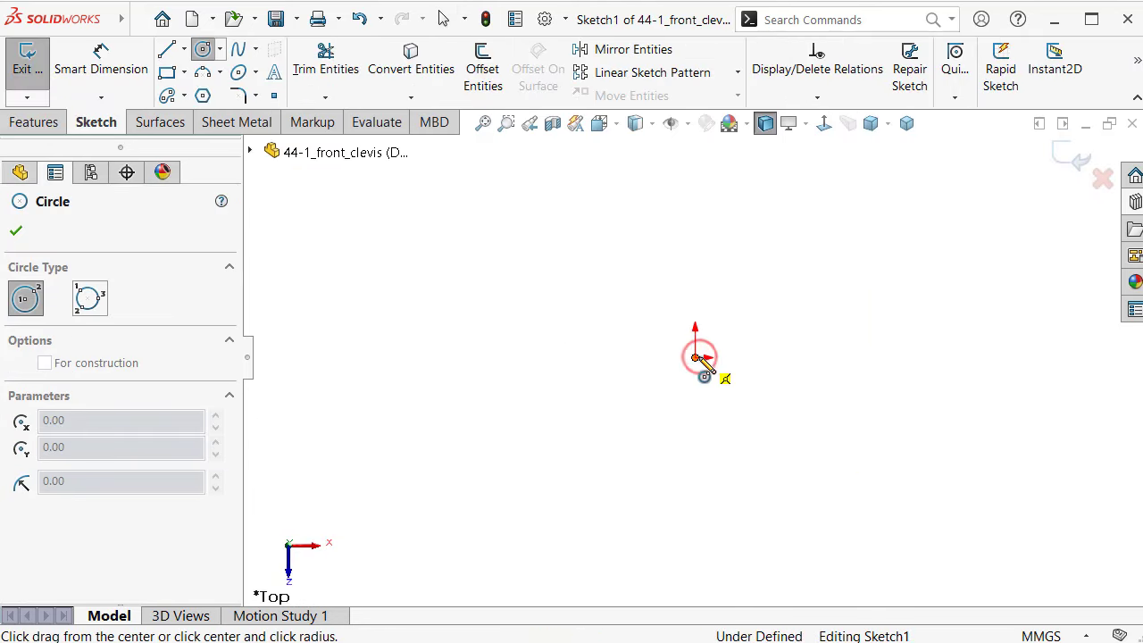
left_click(696, 206)
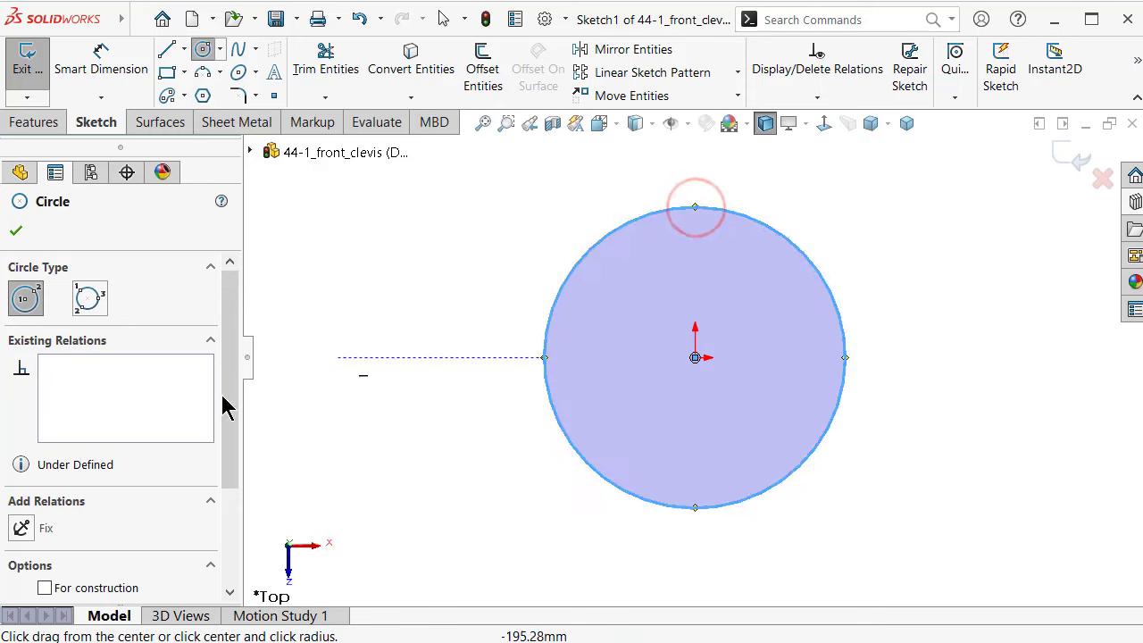
left_click(50, 588)
left_click(16, 230)
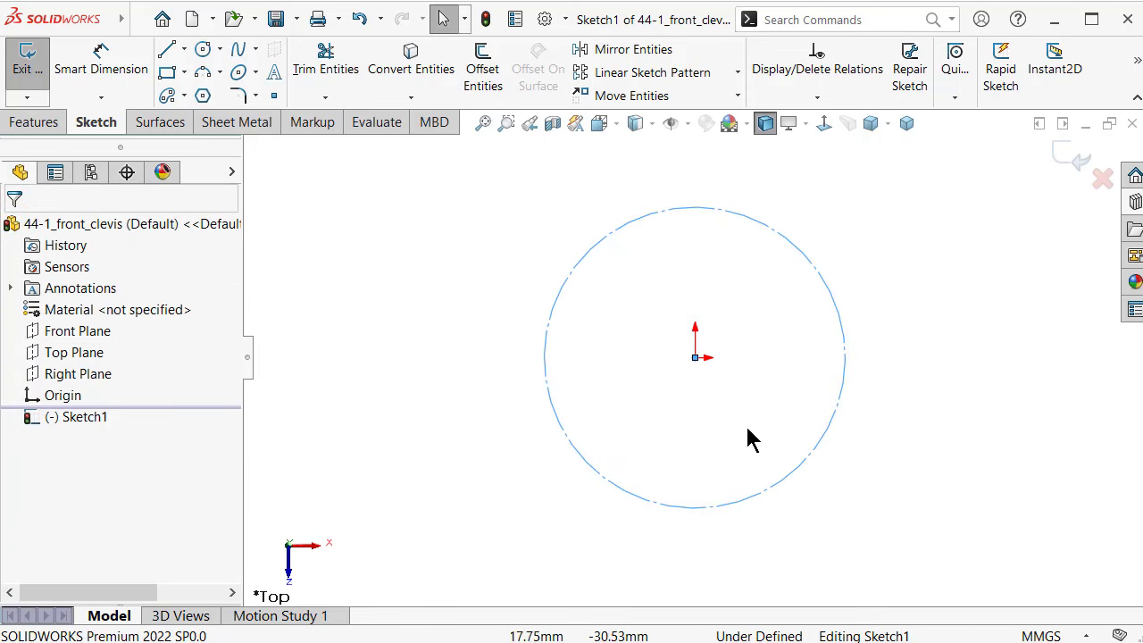
left_click_drag(775, 485, 750, 438)
Draw a vertical centreline down from the circle centre to below the circle
key("s")
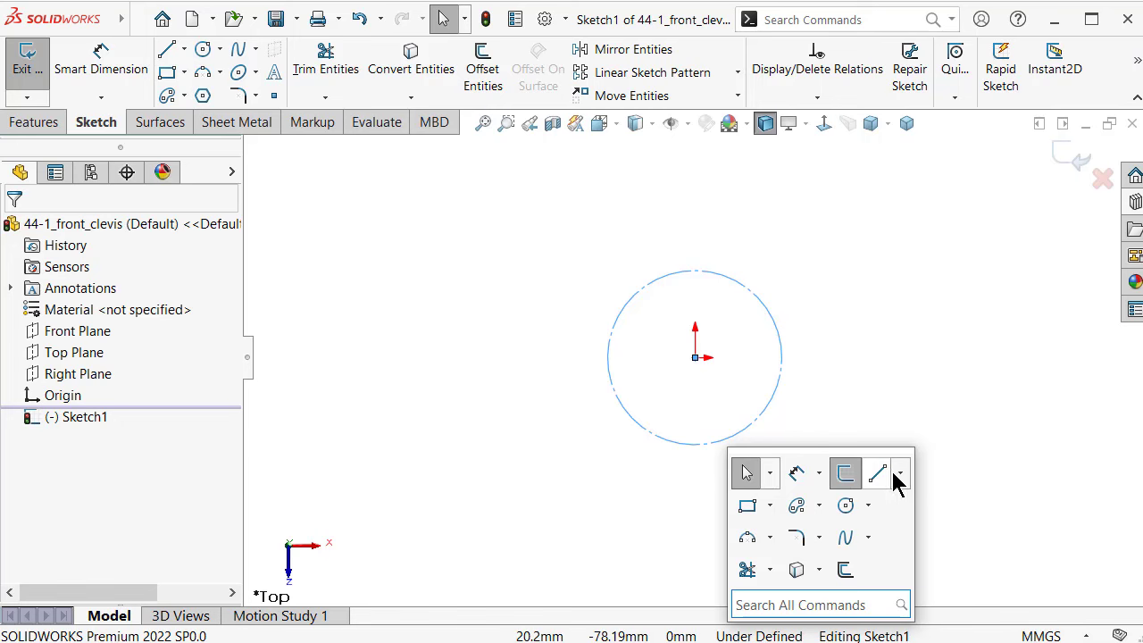
left_click(901, 475)
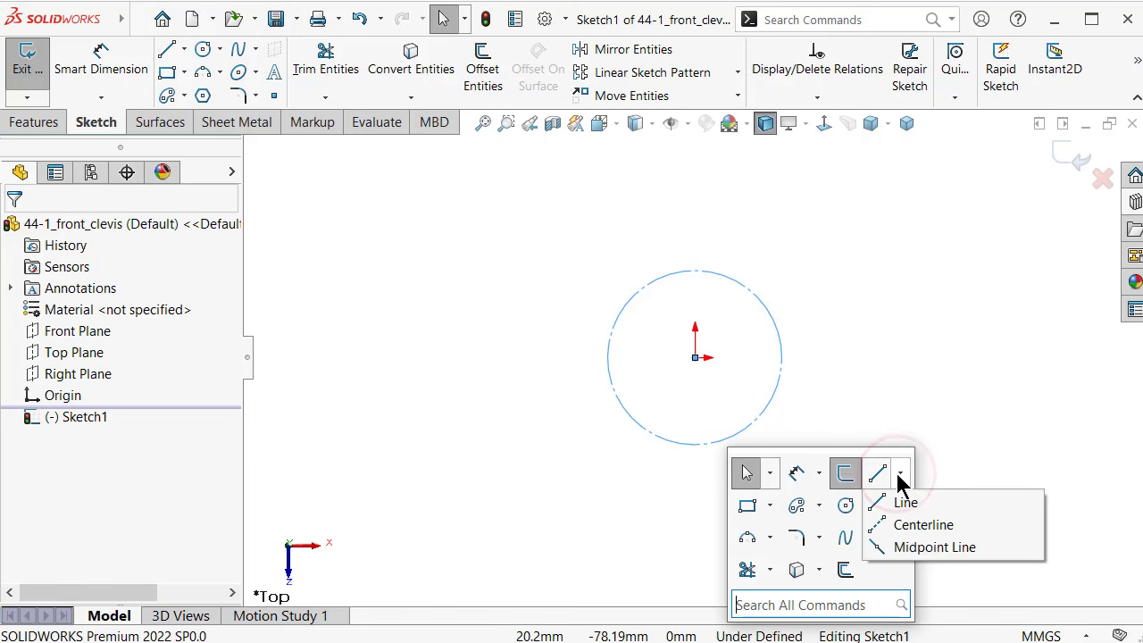
left_click(904, 525)
left_click(695, 357)
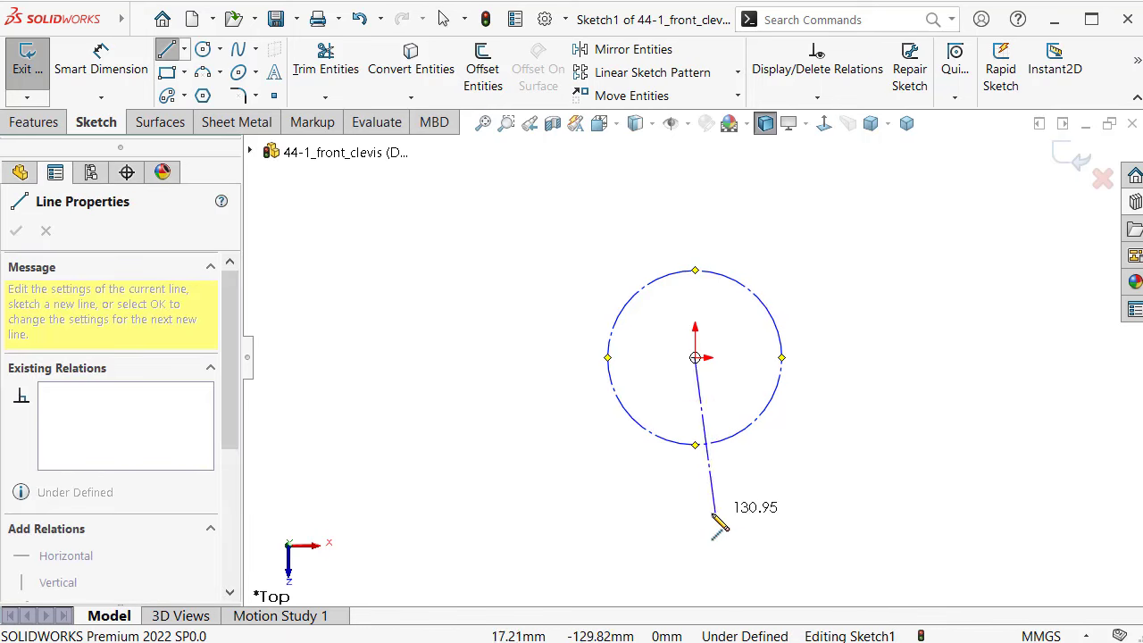
double_click(672, 533)
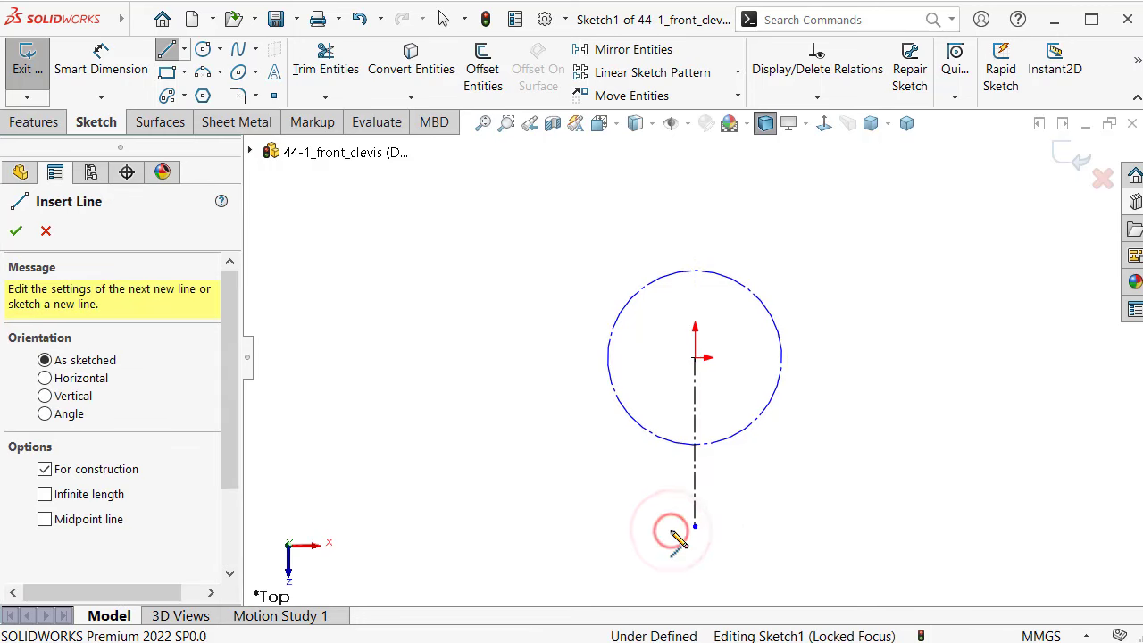
Start a centre rectangle at the centreline's end, then cancel it
key("s")
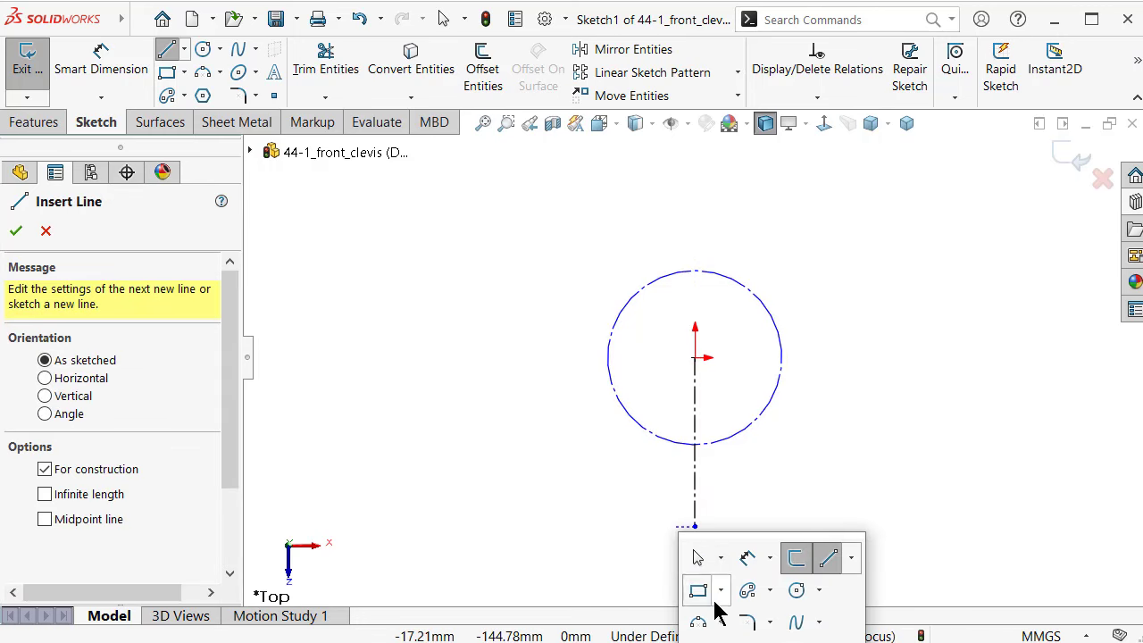
left_click(698, 591)
left_click(695, 526)
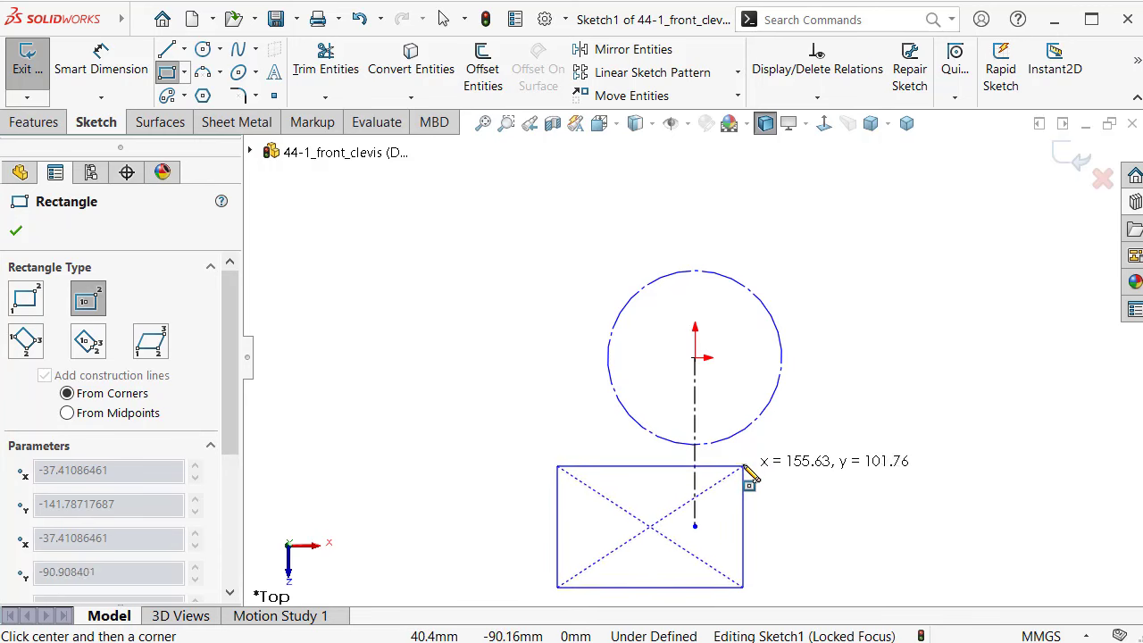
key("Escape")
scroll(741, 478, "up", 2)
scroll(737, 494, "down", 2)
Draw a corner rectangle below the circle straddling the centreline and make it construction geometry
key("s")
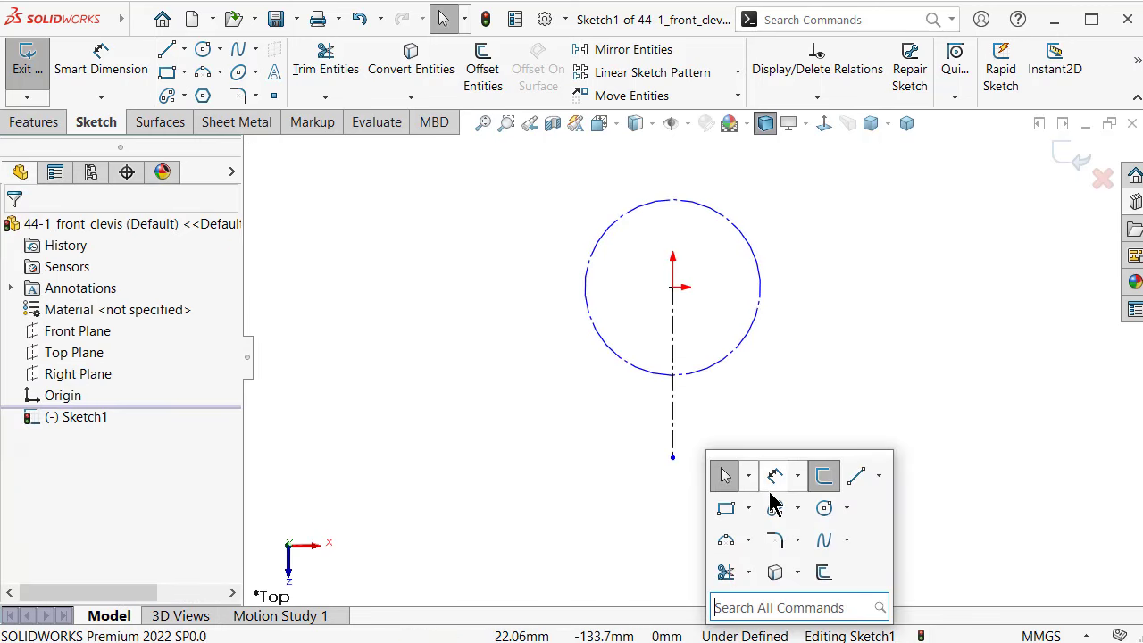
left_click(750, 508)
left_click(759, 537)
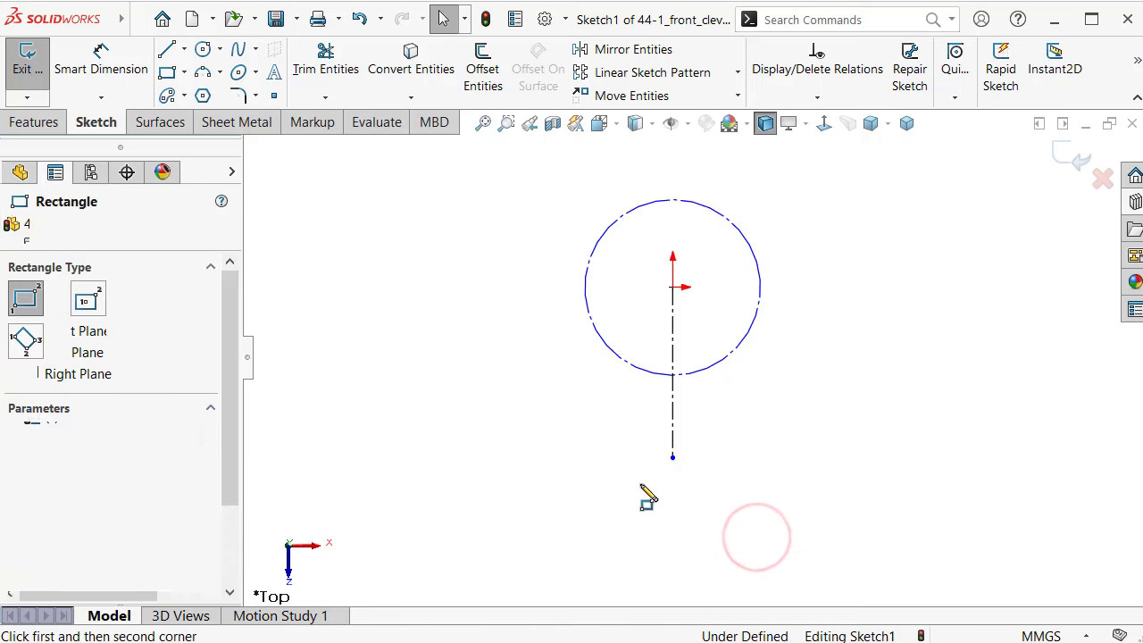
left_click(614, 458)
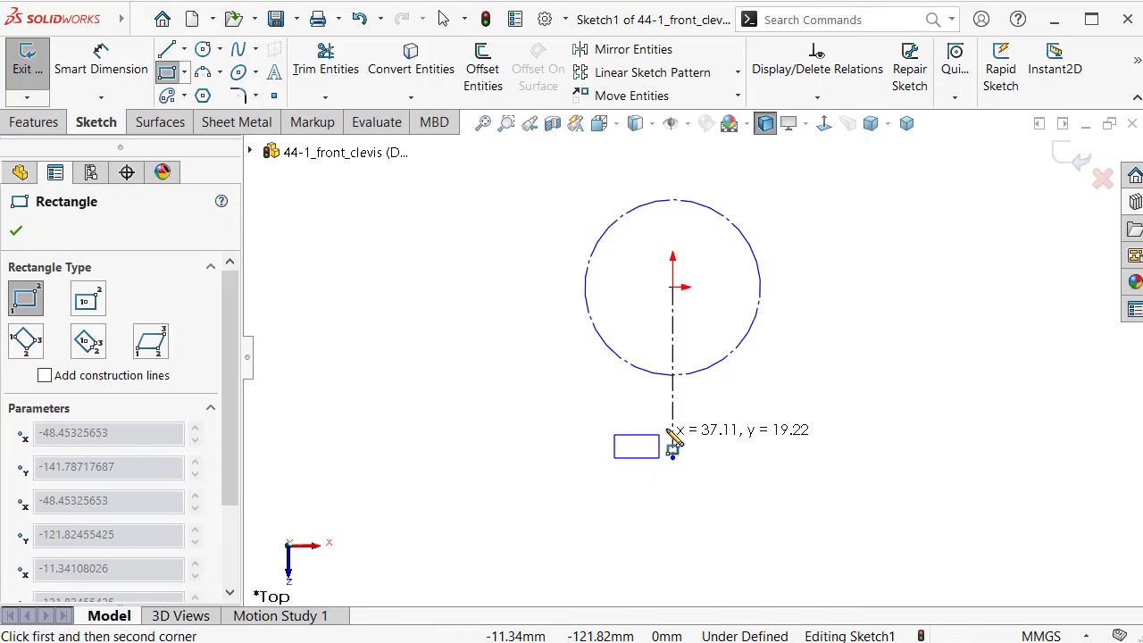
left_click(728, 382)
left_click_drag(234, 373, 237, 432)
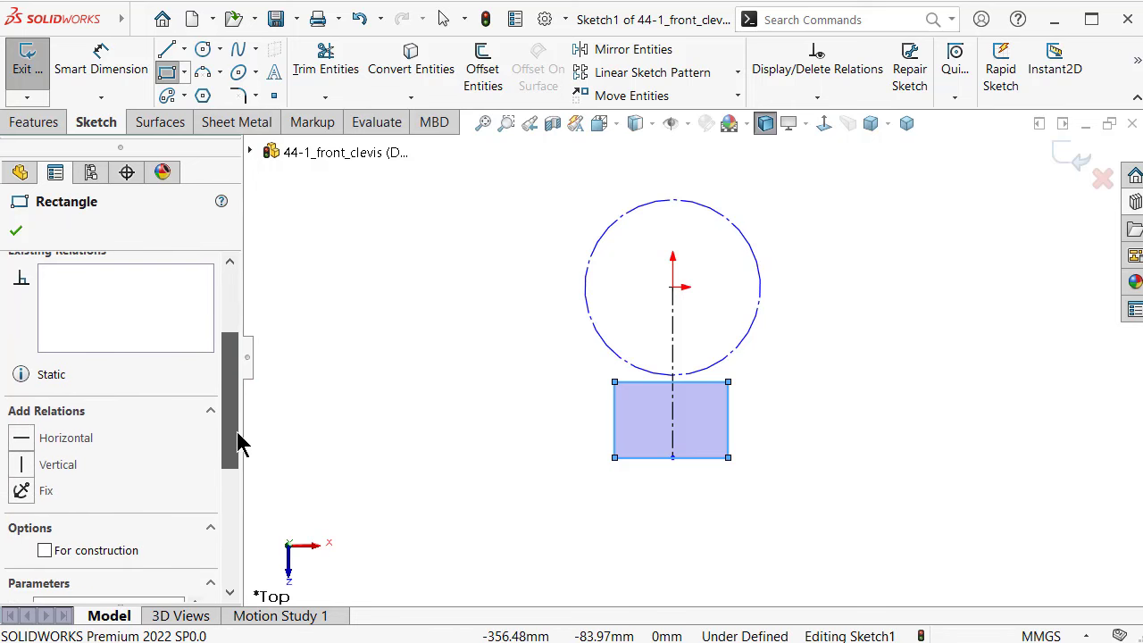
left_click(138, 550)
left_click(16, 232)
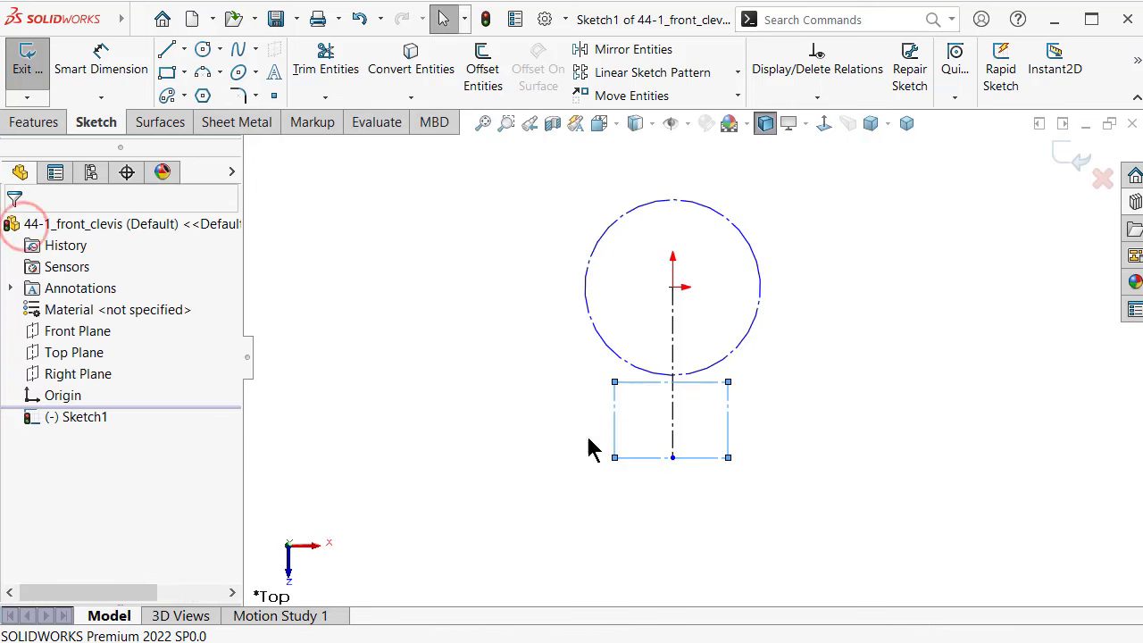
Dimension the construction circle to a 115 mm diameter
scroll(710, 331, "down", 1)
key("s")
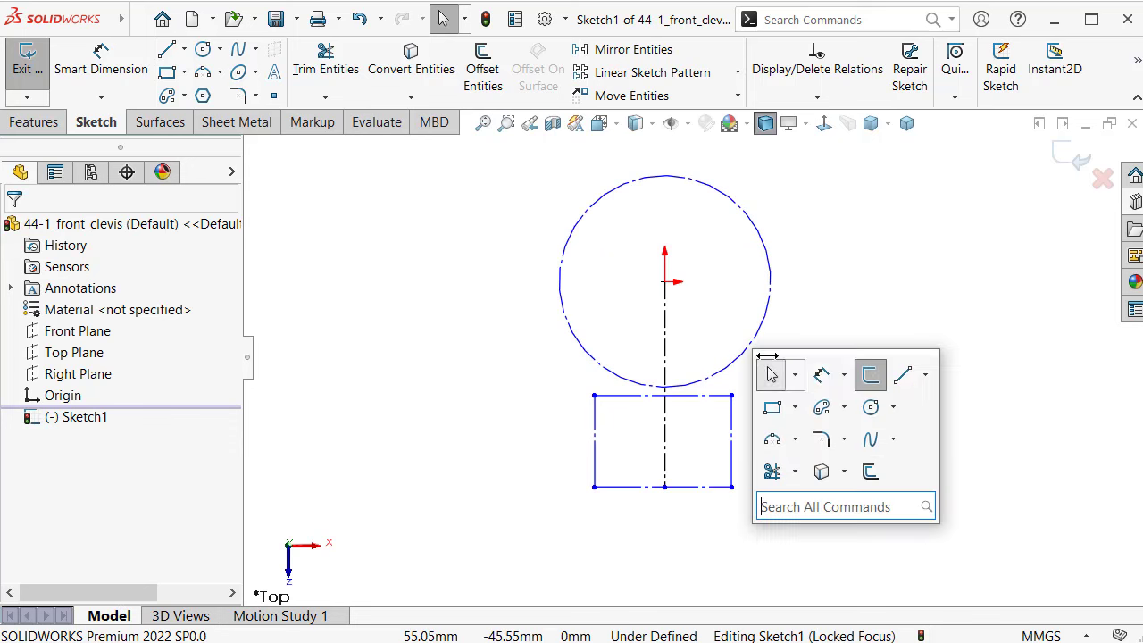
left_click(820, 375)
left_click(768, 322)
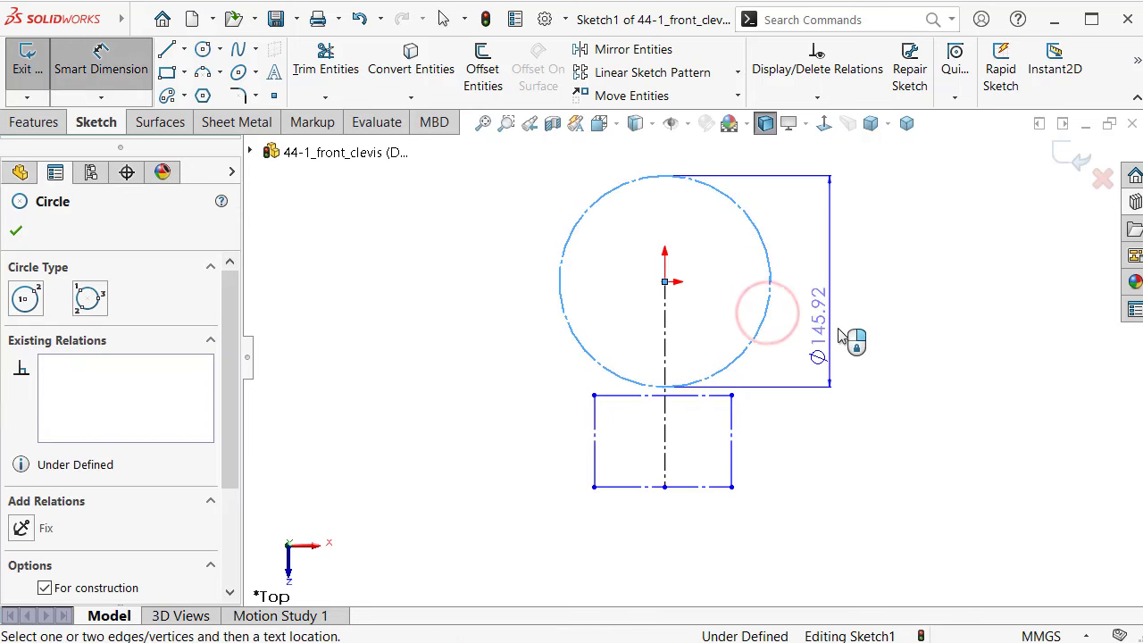
left_click(855, 337)
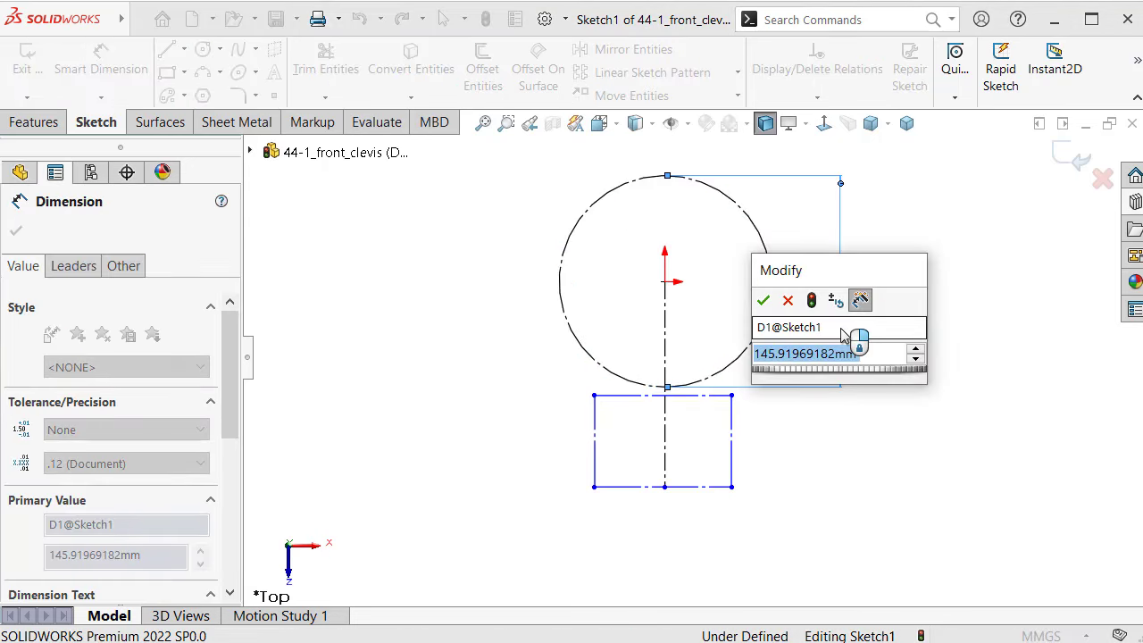
type("11")
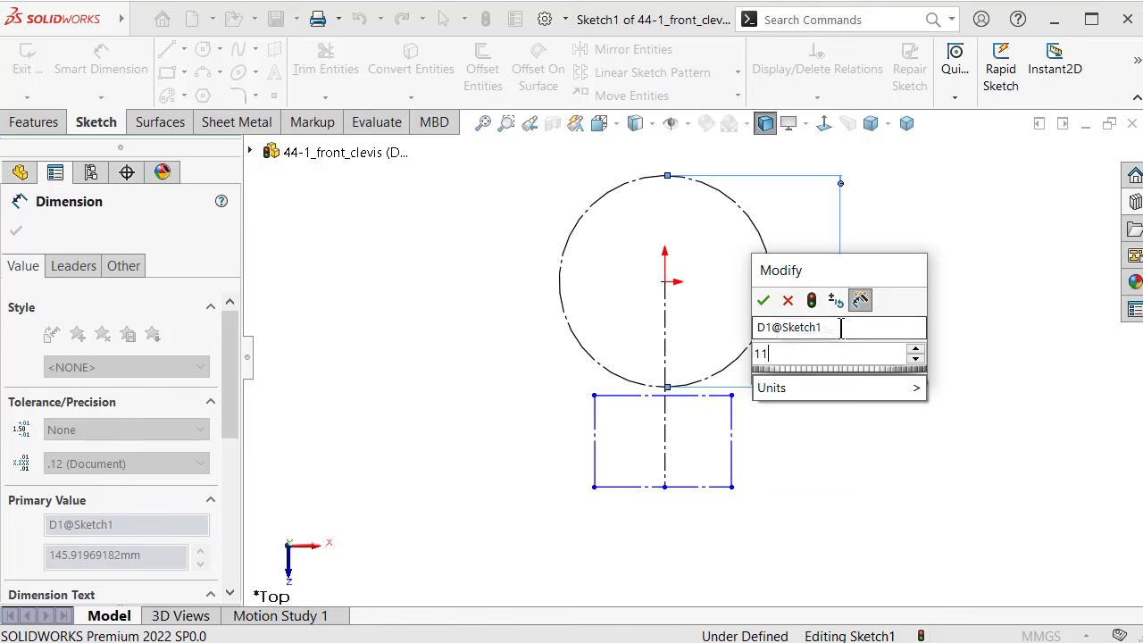
type("5")
key("Return")
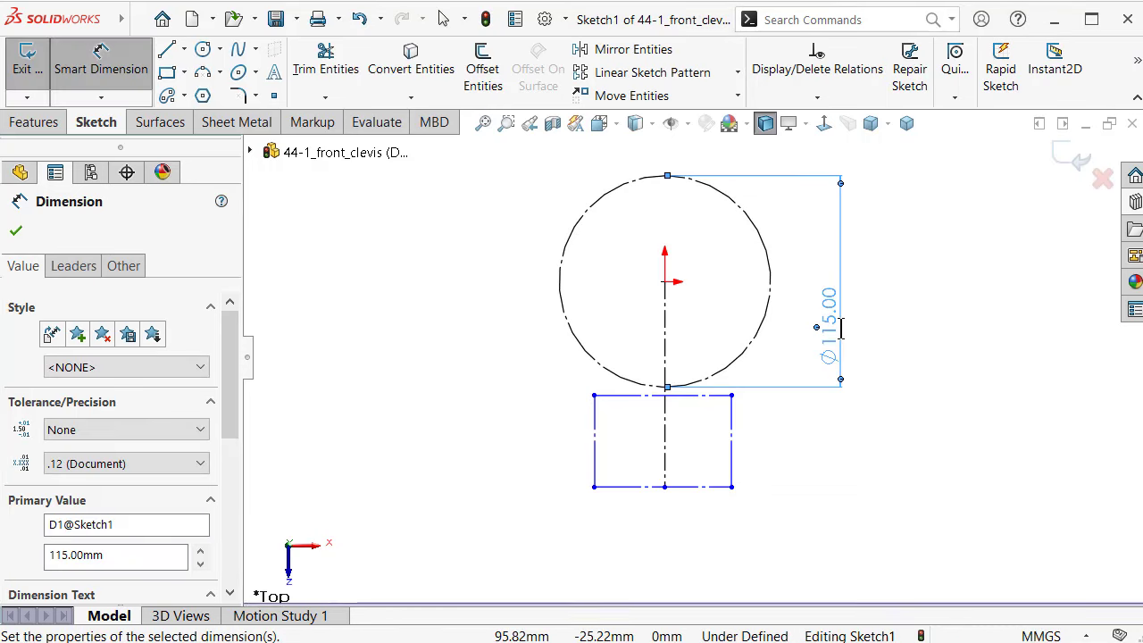
Dimension the rectangle's bottom edge to 60 mm and its right edge to 47 mm
left_click(706, 487)
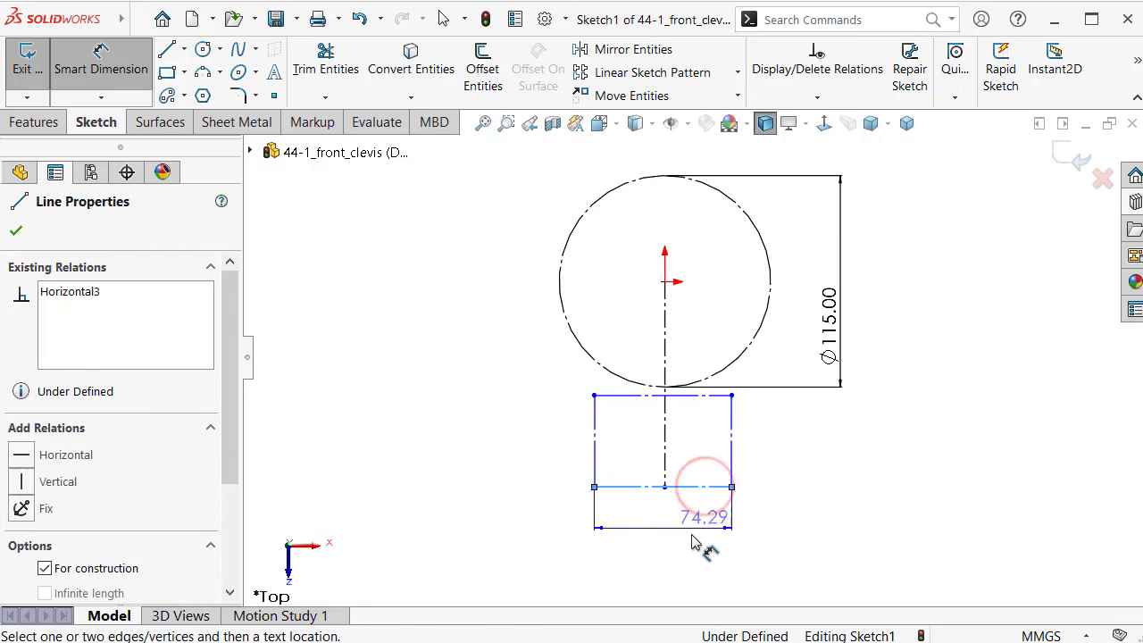
left_click(678, 551)
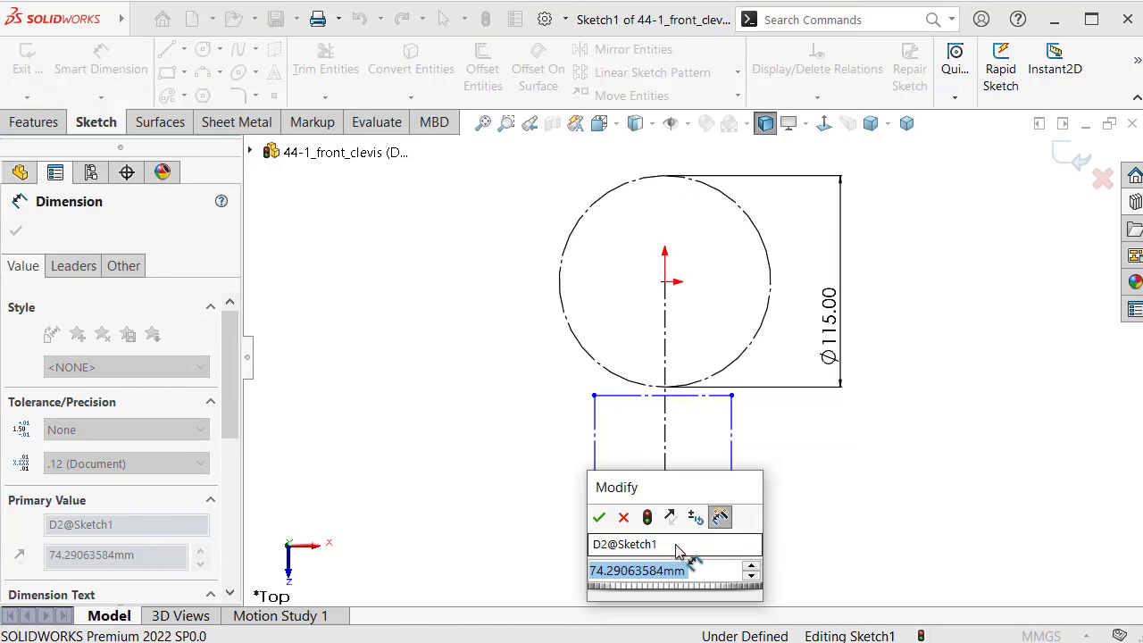
type("60")
key("Return")
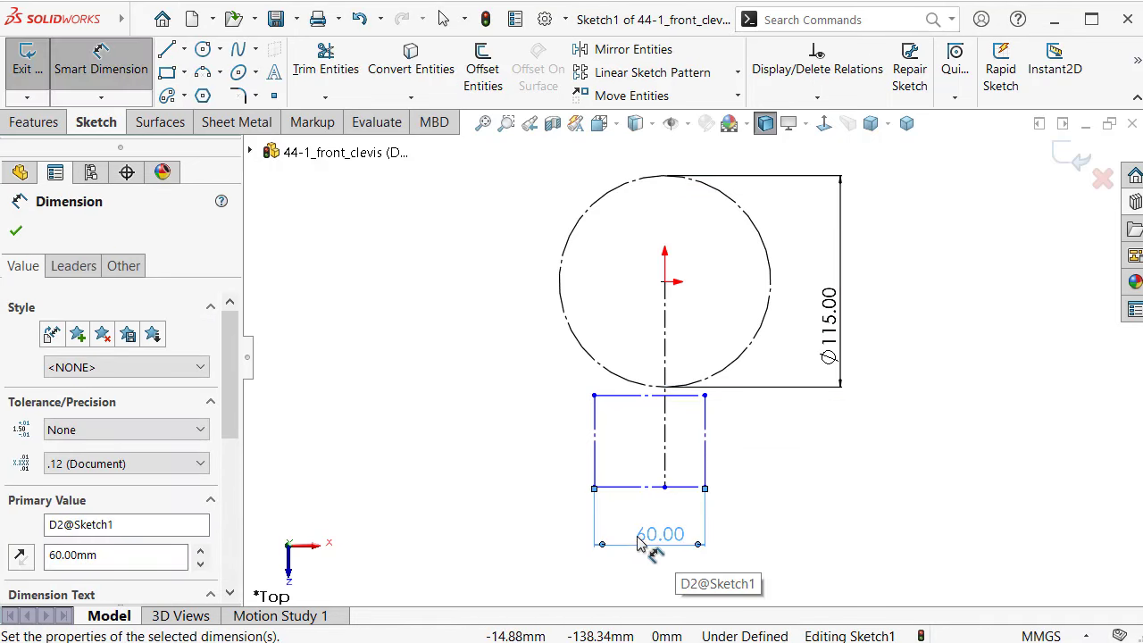
scroll(607, 518, "down", 1)
scroll(577, 492, "down", 1)
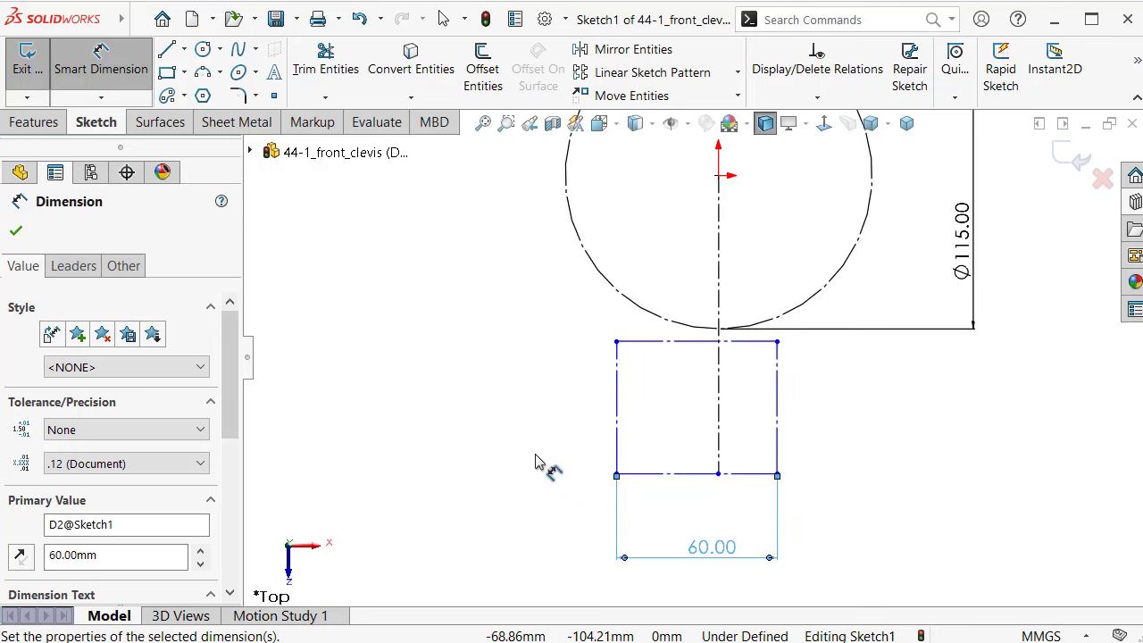
key("Escape")
left_click(813, 420)
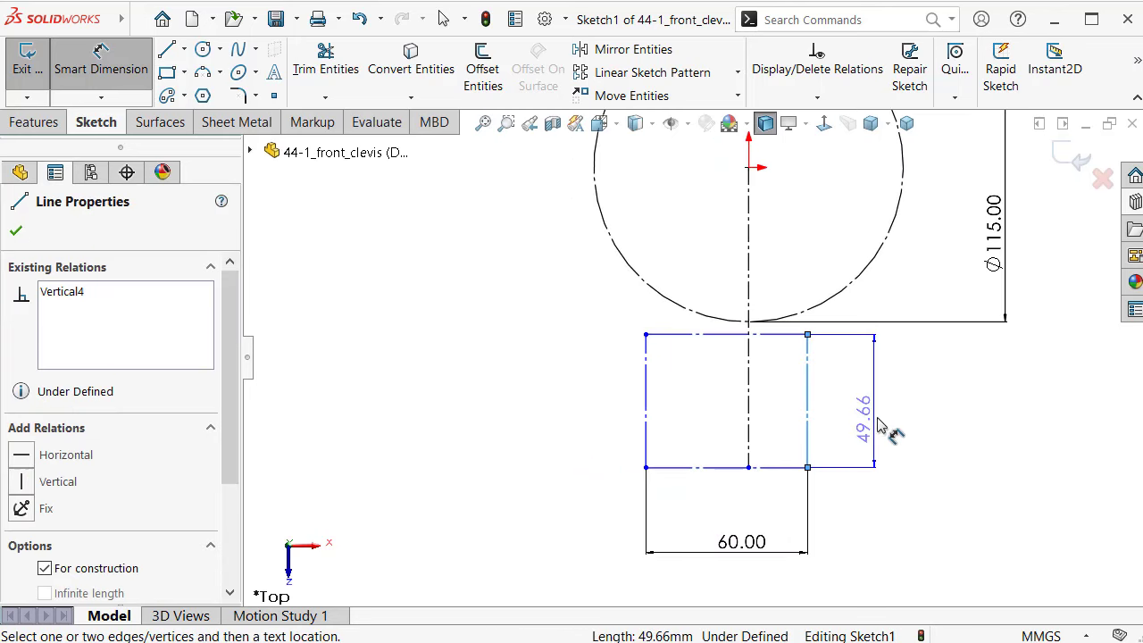
left_click(884, 429)
type("47")
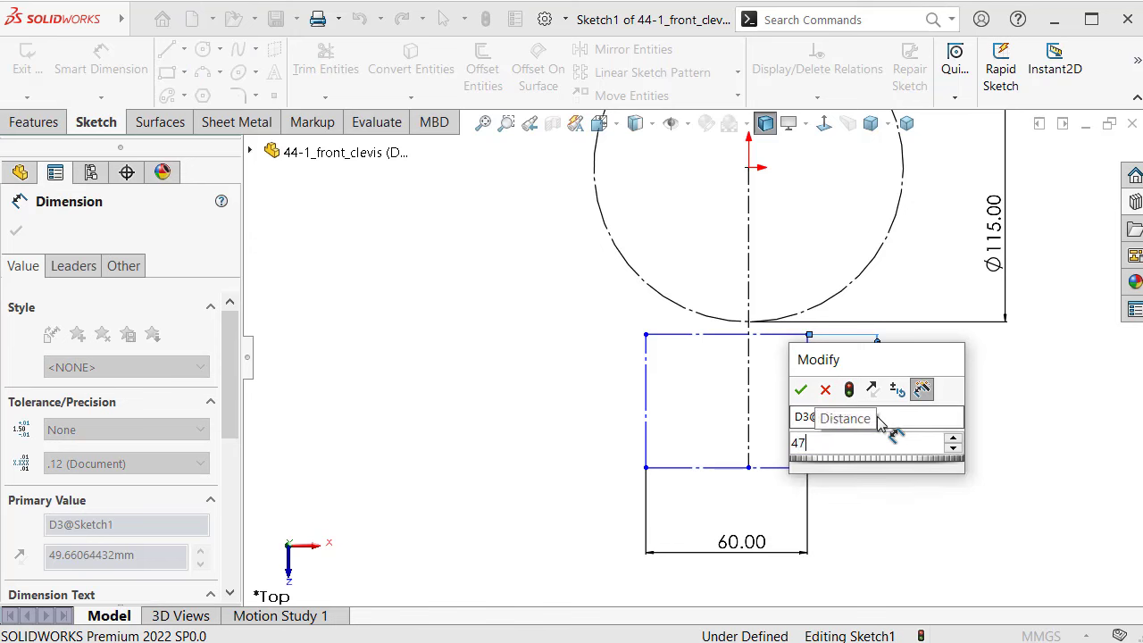
key("Return")
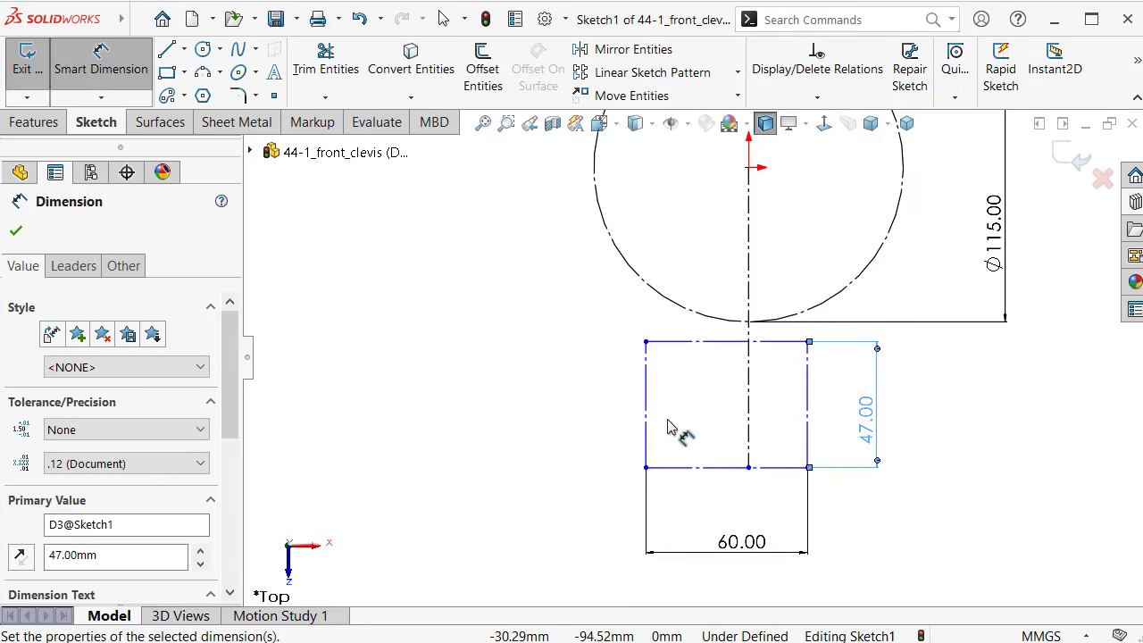
key("Escape")
scroll(728, 416, "down", 2)
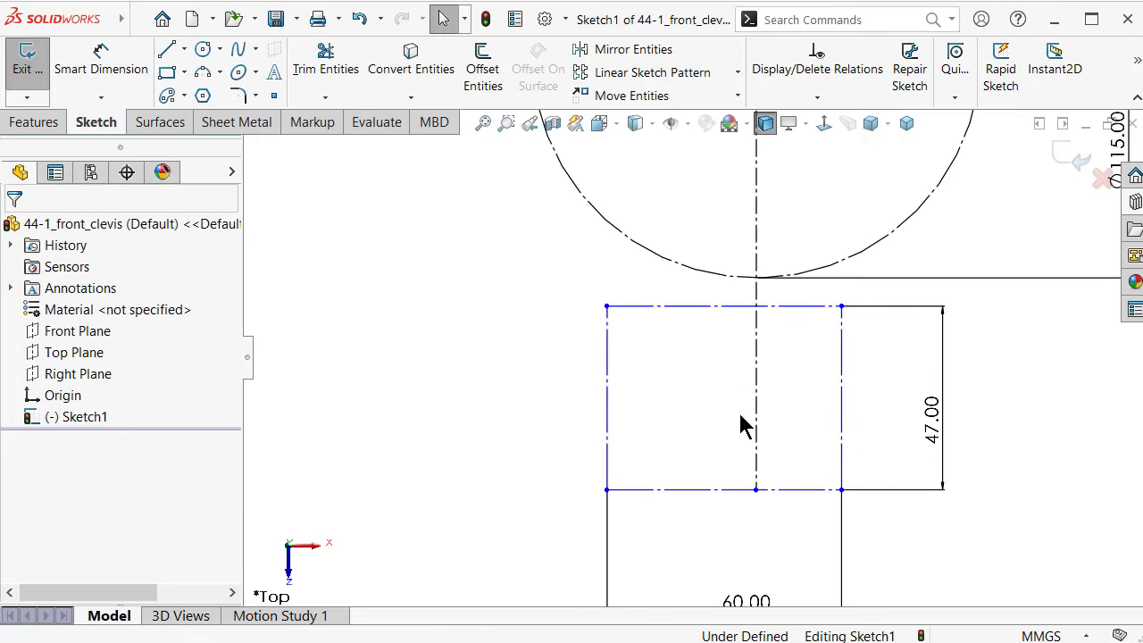
Make the centreline's lower endpoint the midpoint of the rectangle's bottom edge
left_click(757, 491)
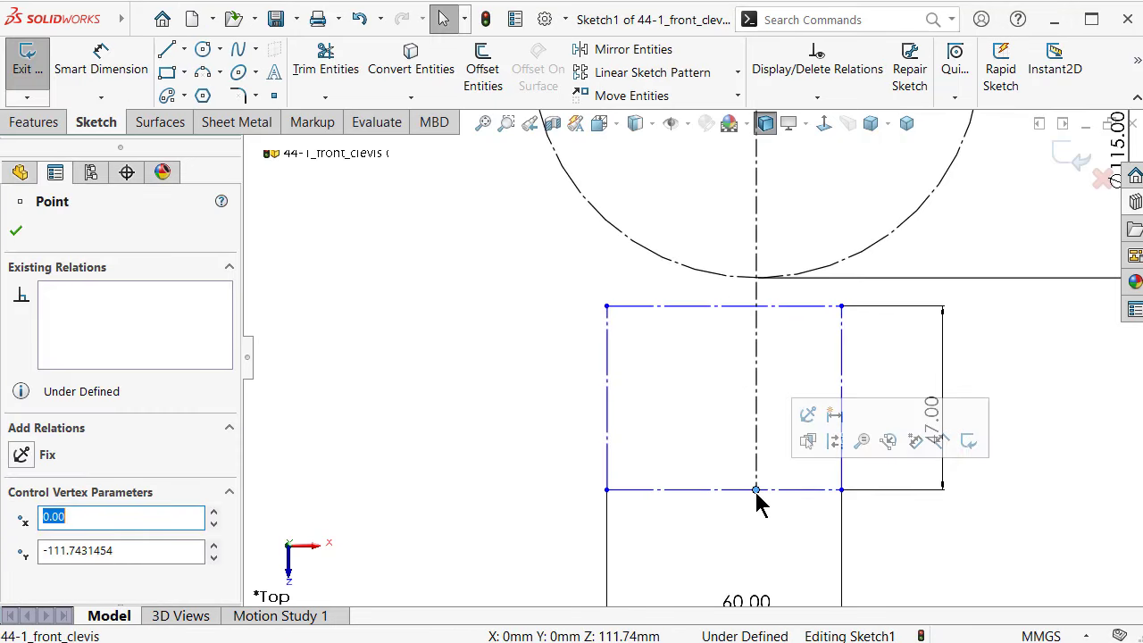
left_click(709, 491, "ctrl")
left_click(762, 411)
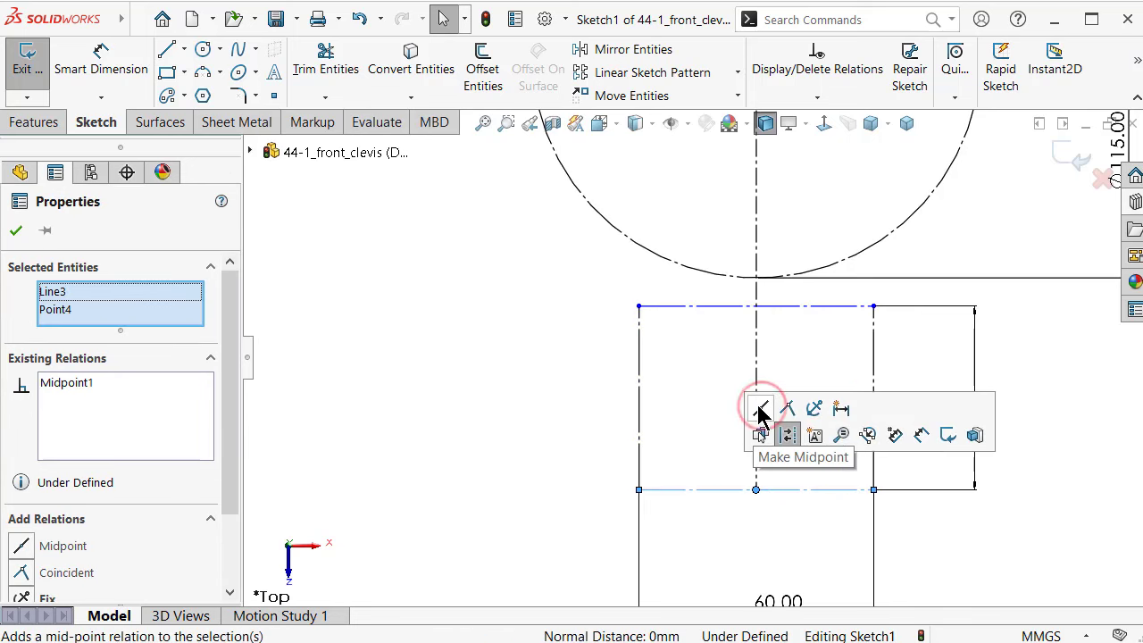
left_click(503, 370)
Make the construction circle tangent to the rectangle's top edge
left_click(703, 308)
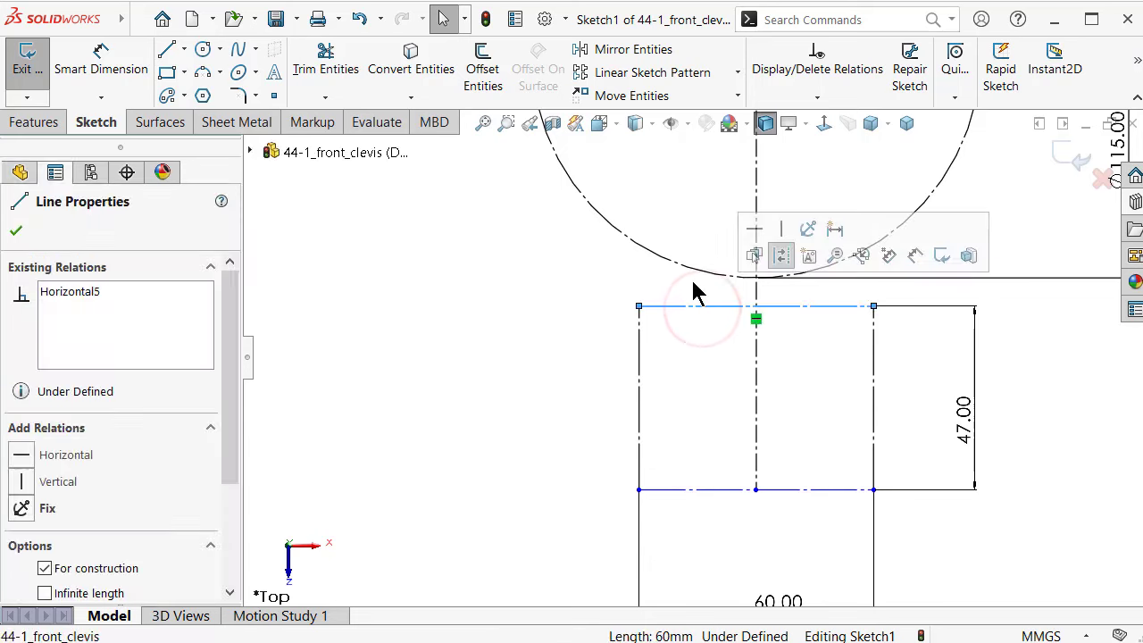
left_click(692, 269, "ctrl")
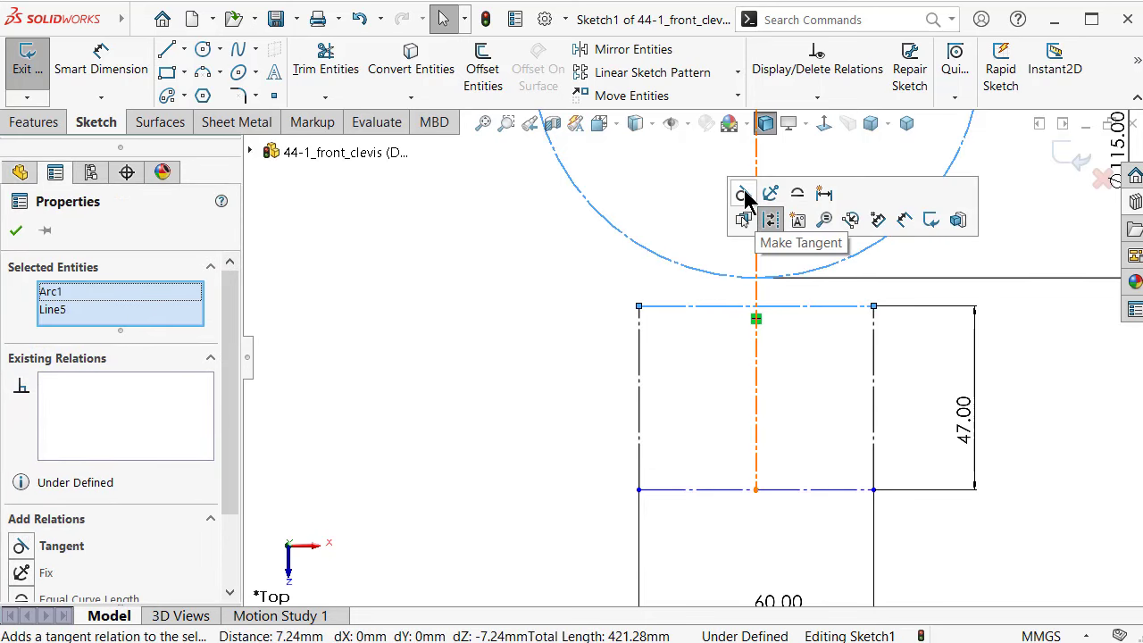
left_click(743, 193)
left_click(498, 273)
scroll(781, 268, "up", 3)
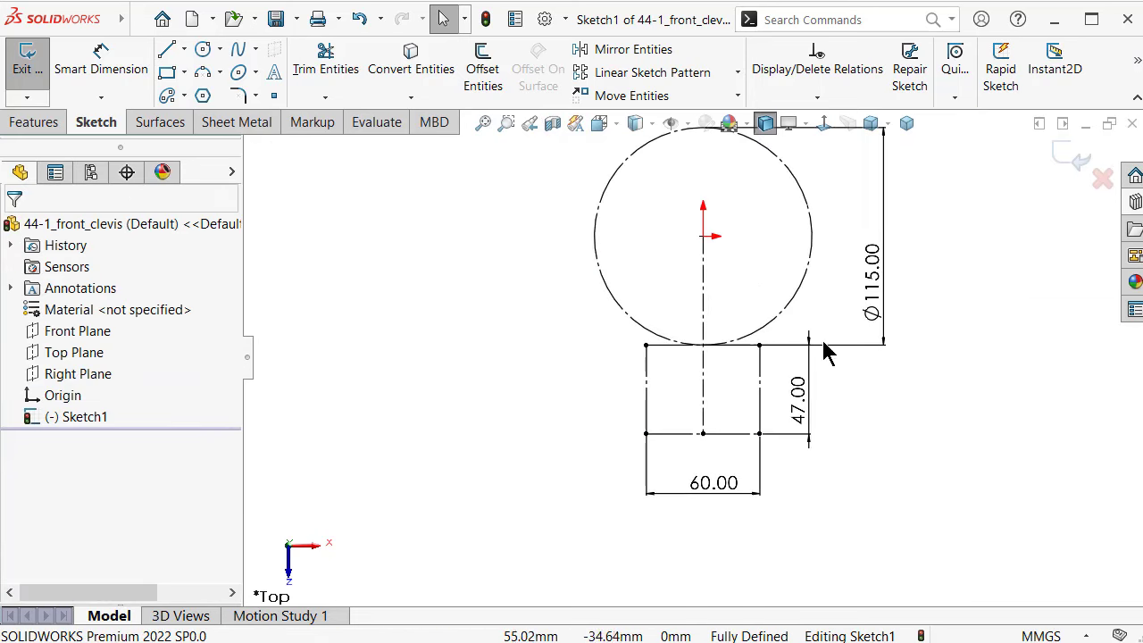
Move the 47.00, 60.00 and Ø115.00 dimensions clear of the geometry
mouse_move(820, 393)
left_mouse_down()
mouse_move(912, 433)
mouse_move(954, 431)
left_mouse_up()
left_click_drag(706, 484, 697, 508)
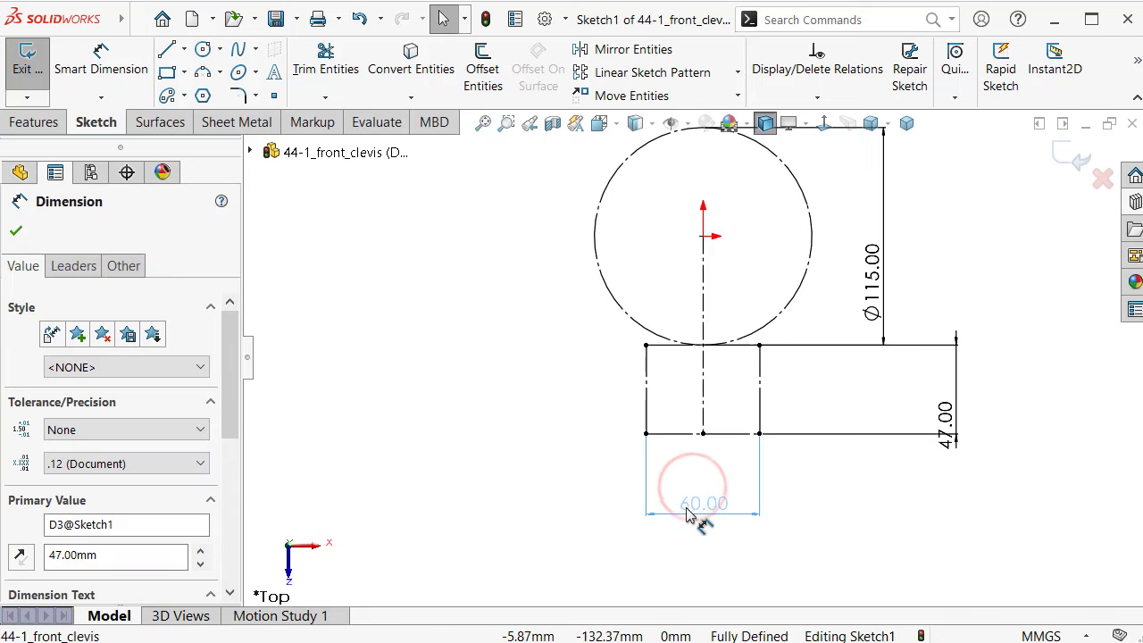
left_click(922, 534)
left_click_drag(946, 433, 936, 492)
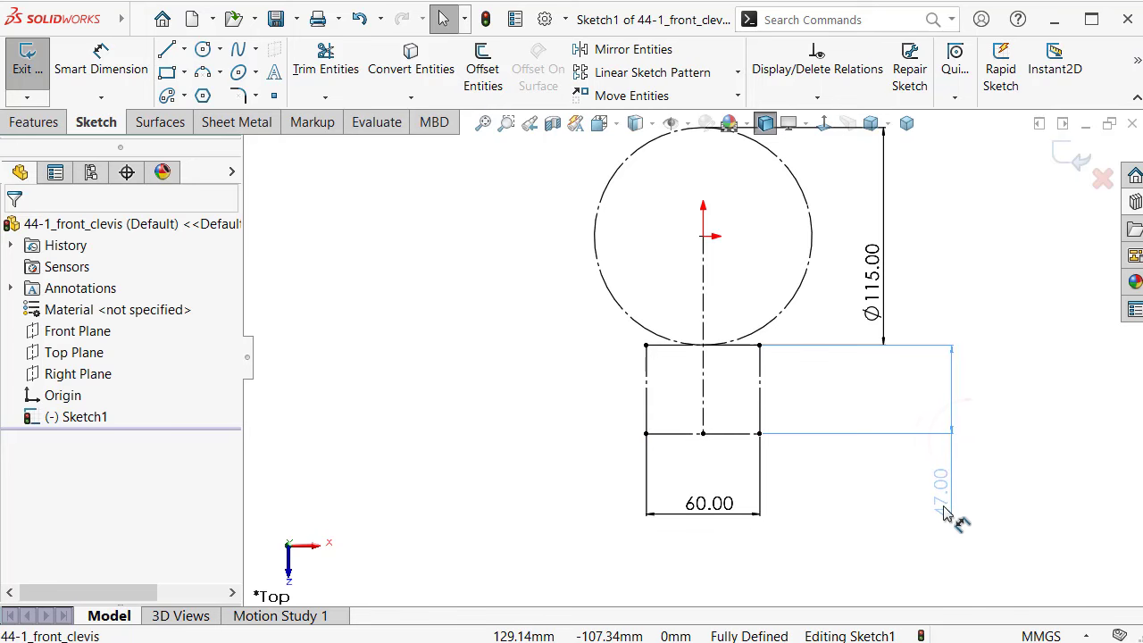
left_click_drag(869, 259, 924, 255)
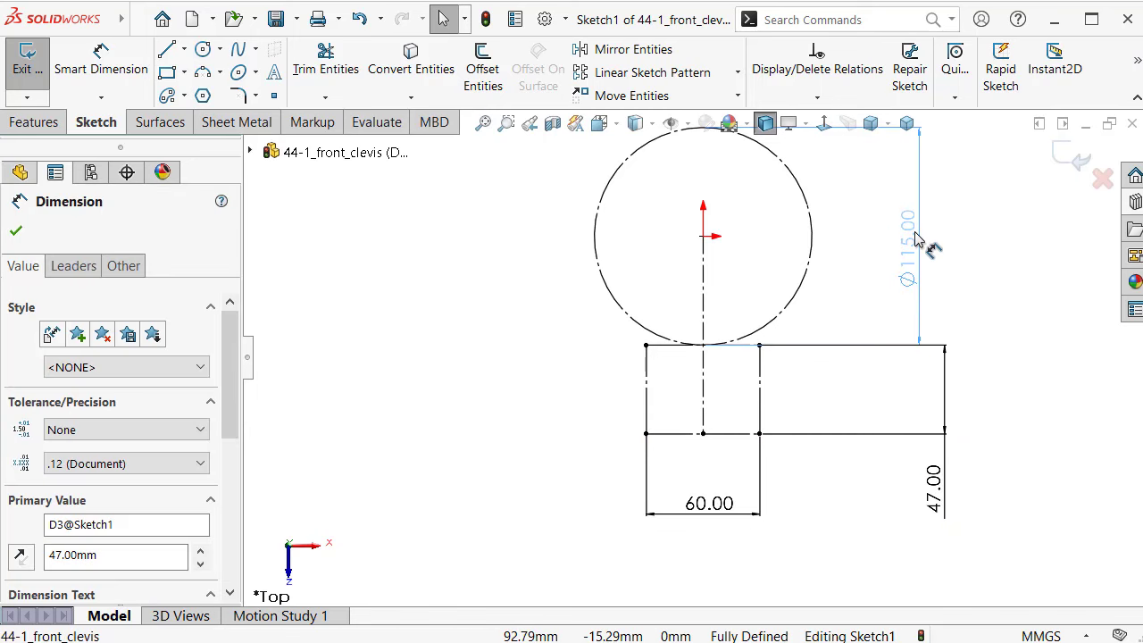
left_click(843, 237)
scroll(766, 268, "down", 2)
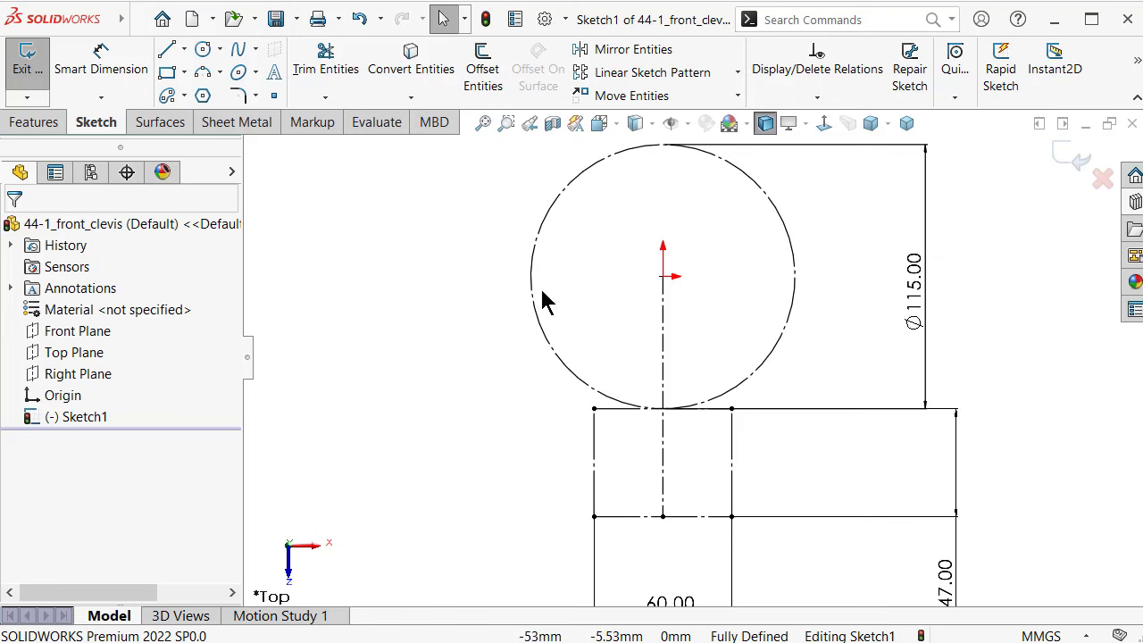
Draw a horizontal line from the centreline's bottom to the right corner, then short vertical segments
key("s")
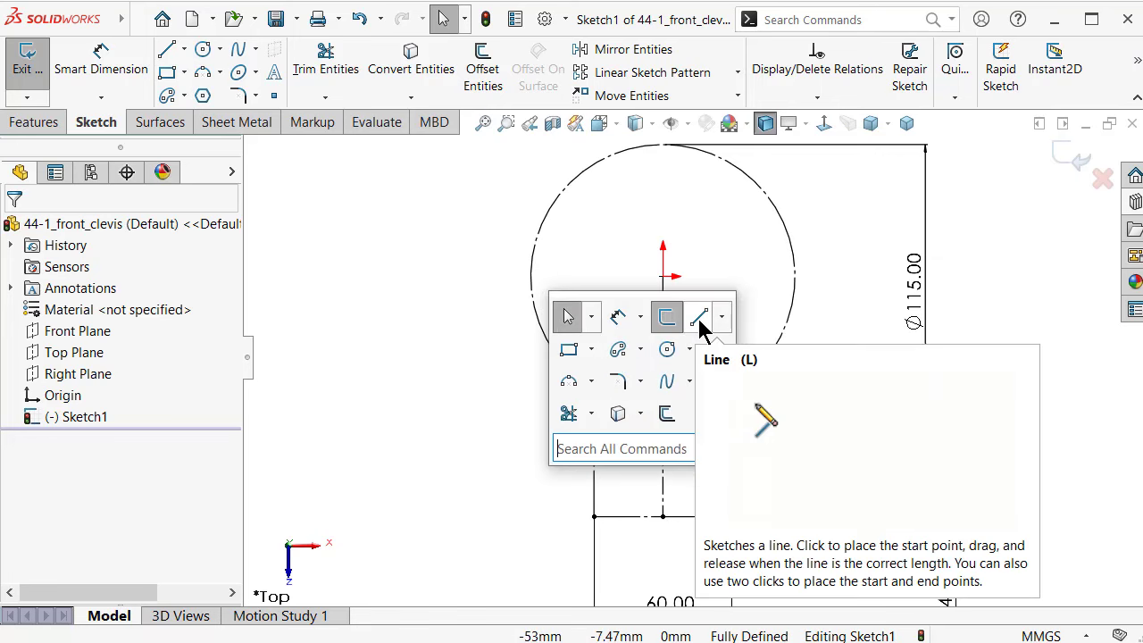
left_click(700, 320)
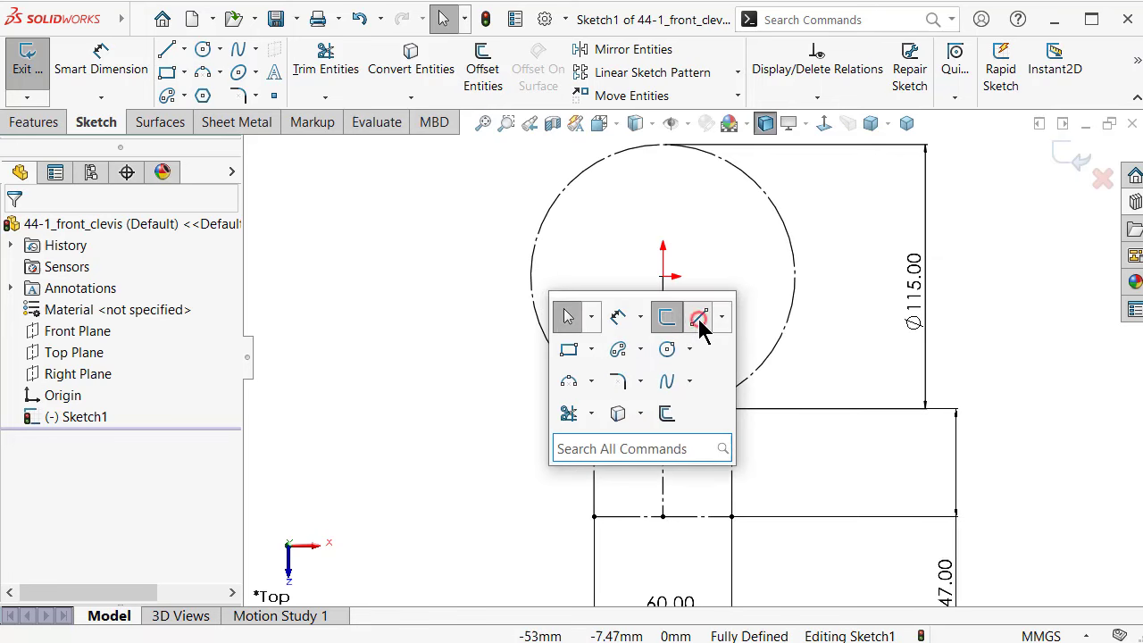
left_click(662, 517)
scroll(740, 529, "down", 2)
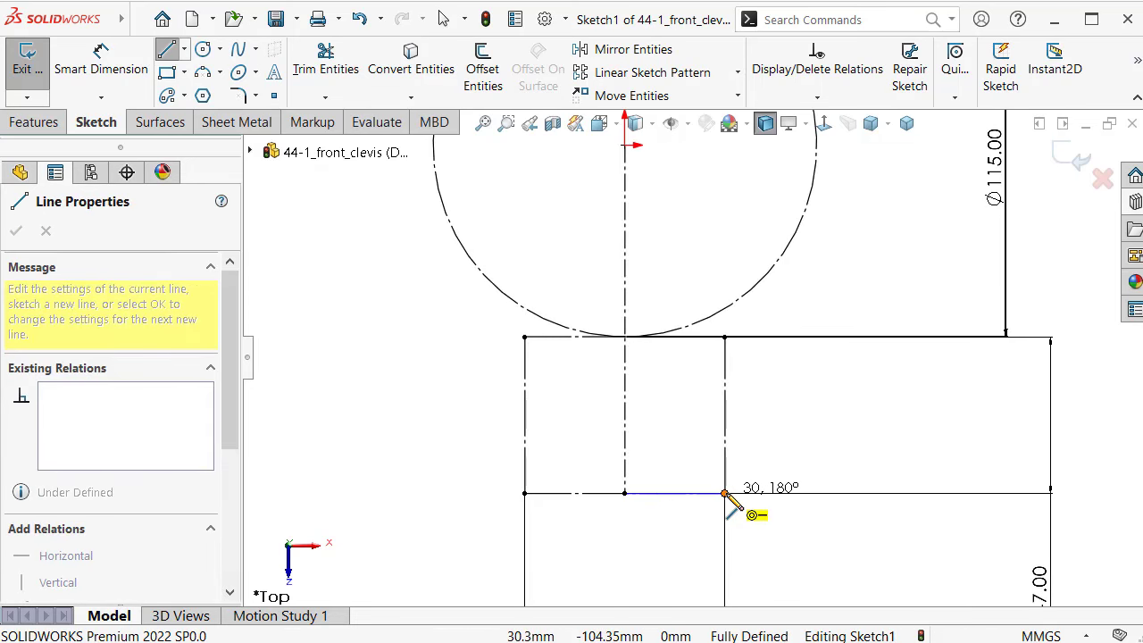
left_click(724, 493)
scroll(727, 492, "down", 2)
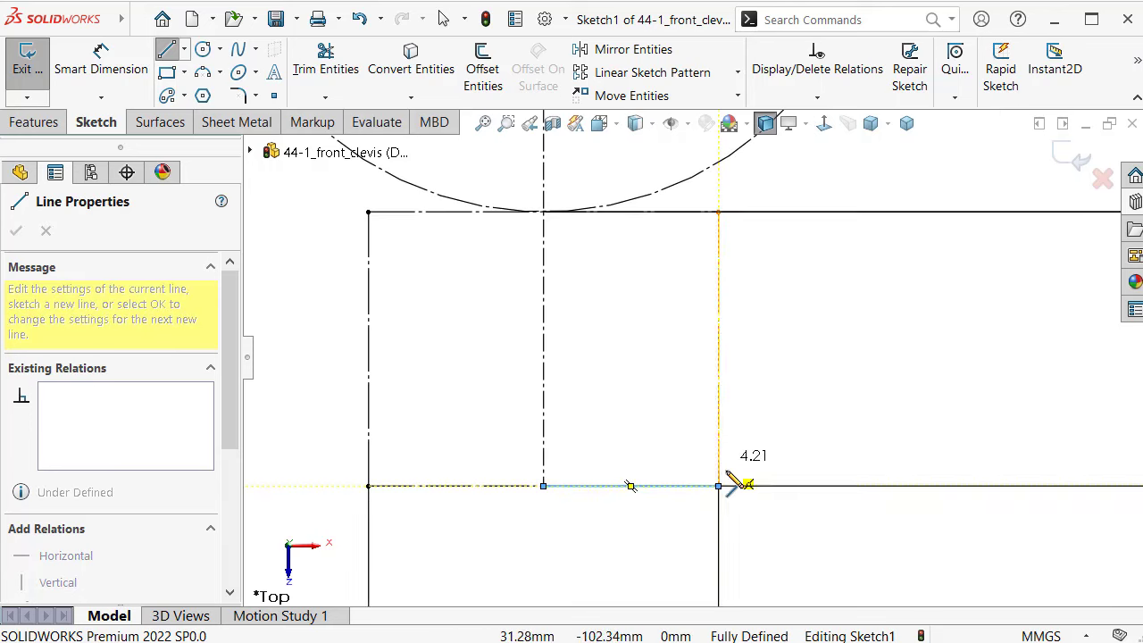
left_click(719, 431)
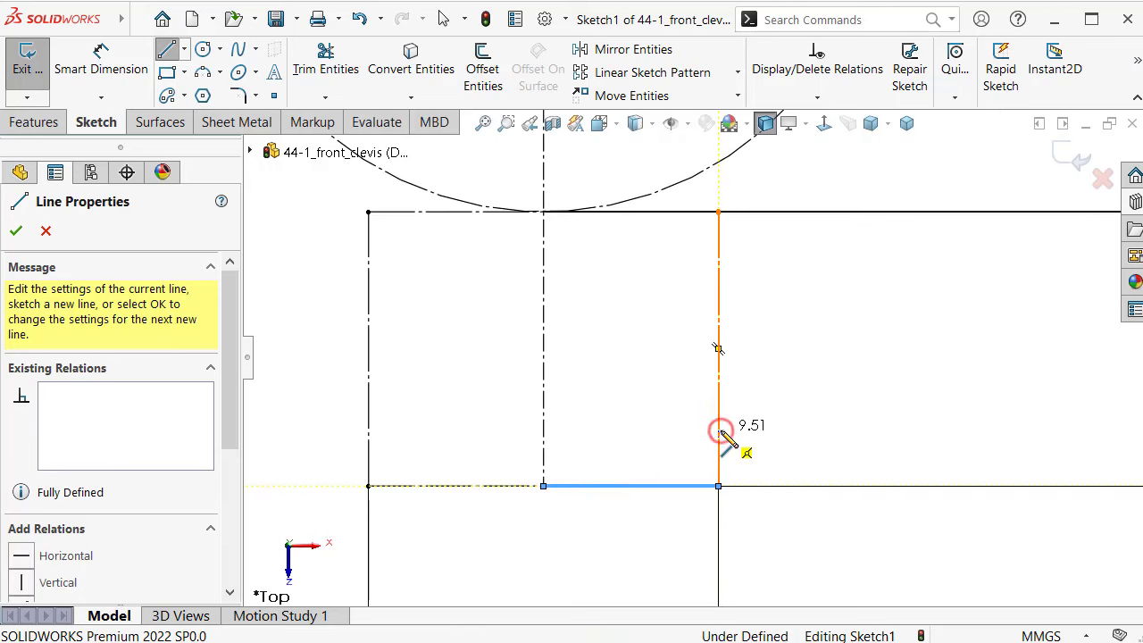
scroll(751, 429, "down", 2)
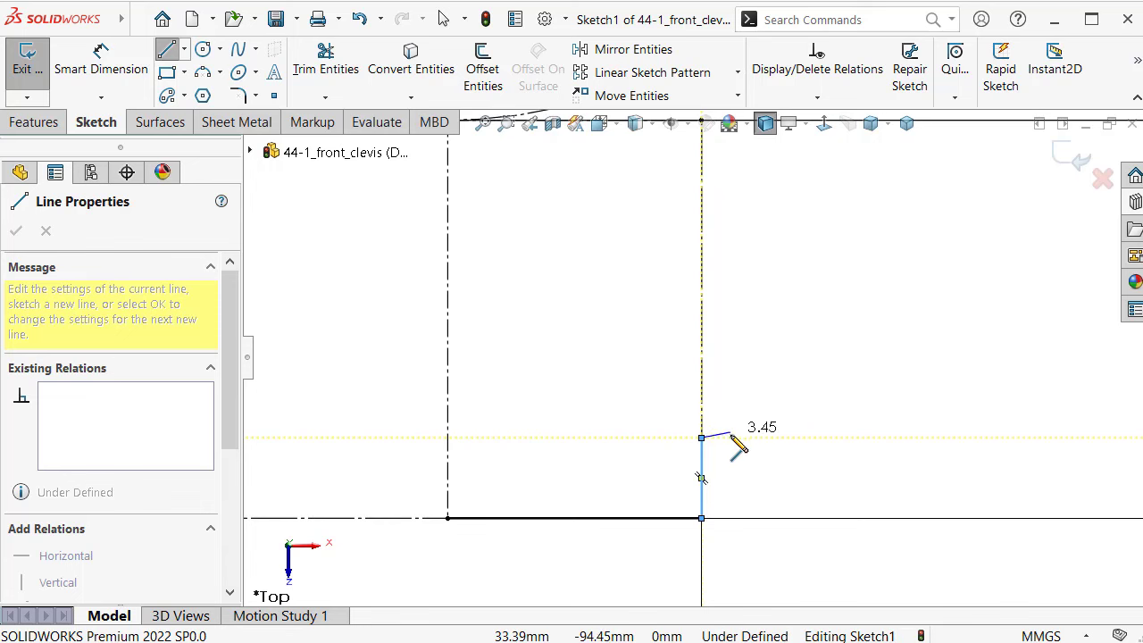
left_click(727, 438)
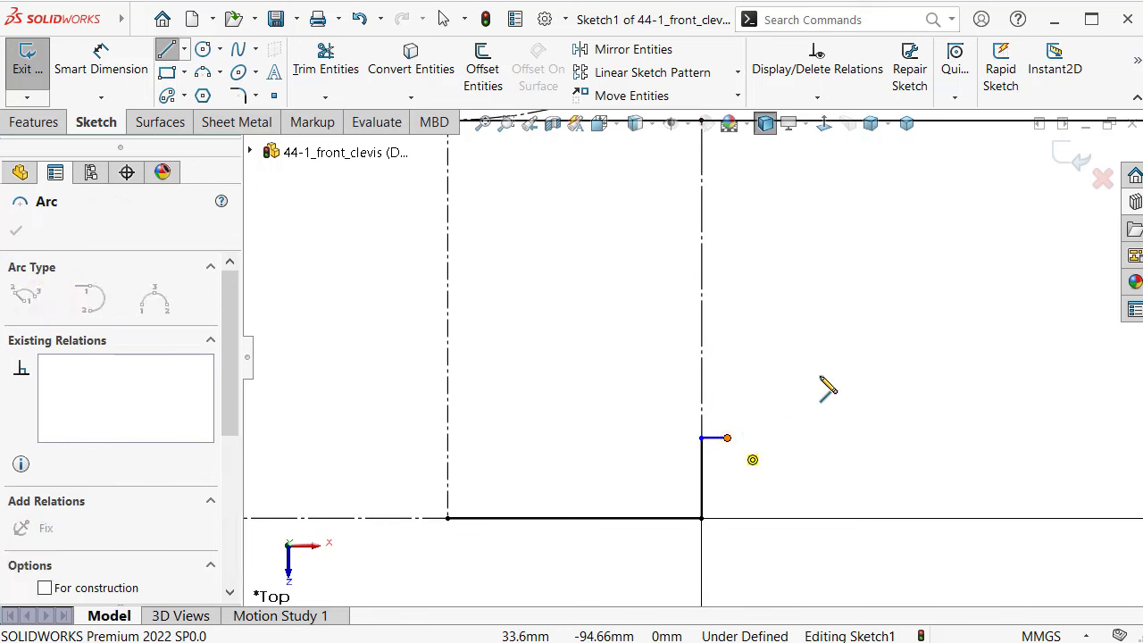
Continue with a tangent arc and a slanted line ending on the circle, then stop drawing
scroll(893, 324, "up", 2)
scroll(831, 308, "up", 2)
scroll(785, 317, "down", 2)
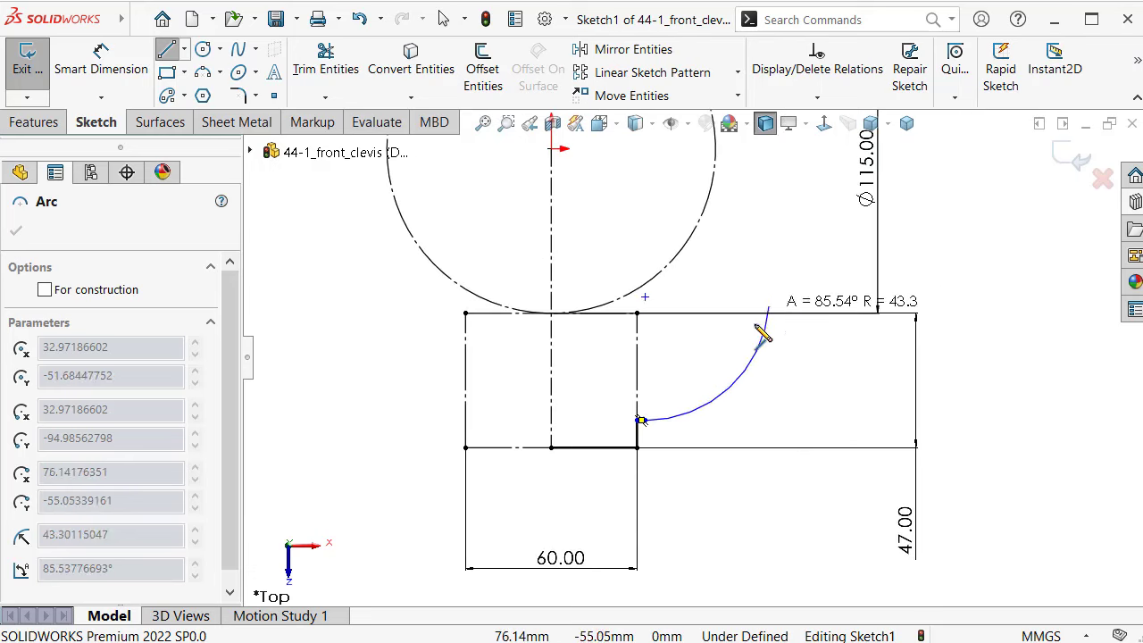
left_click(734, 350)
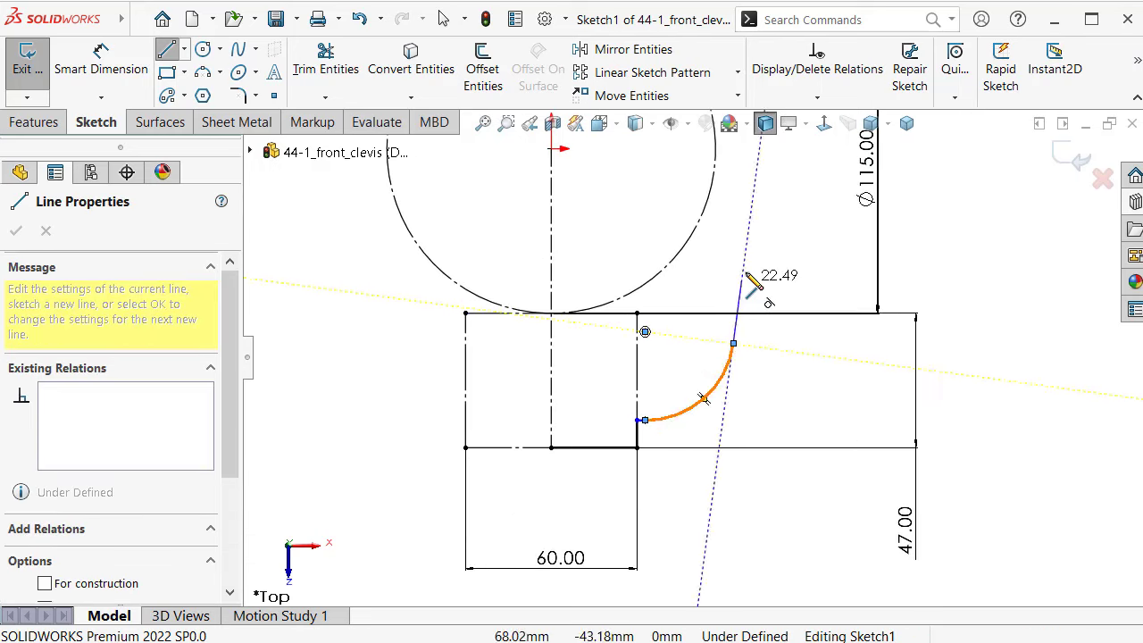
scroll(741, 295, "up", 2)
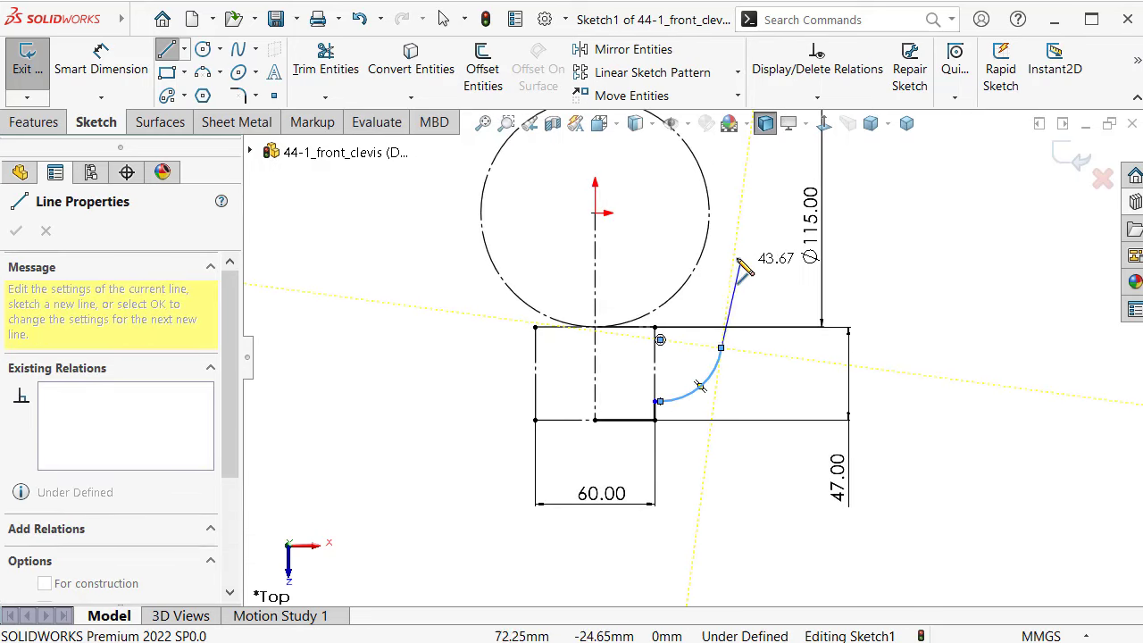
left_click(711, 220)
right_click(746, 240)
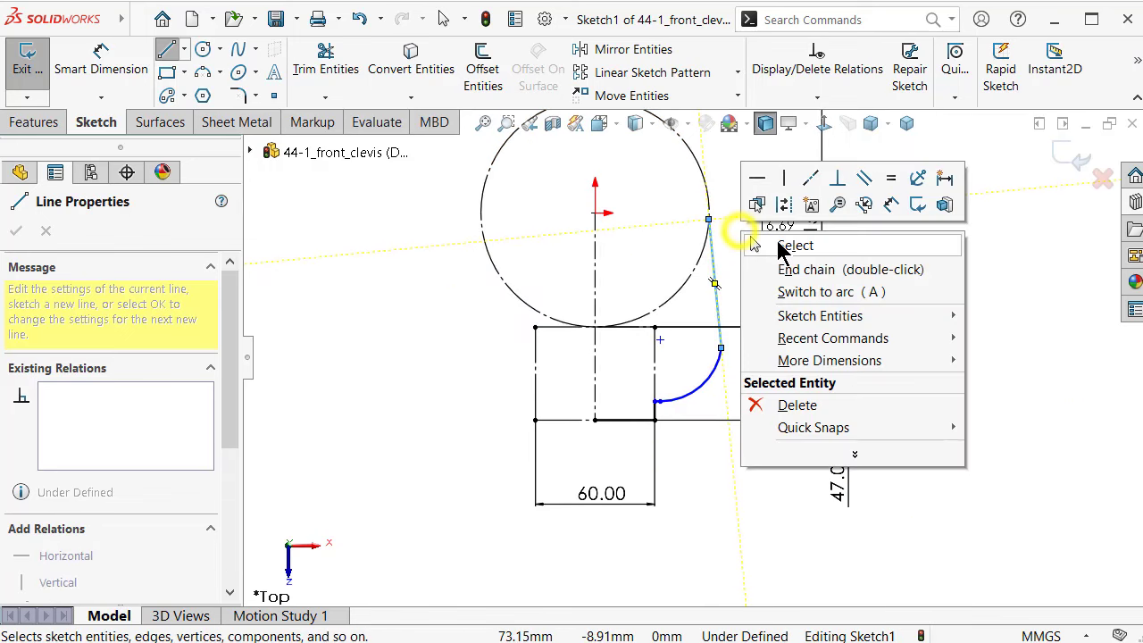
left_click(781, 242)
scroll(751, 259, "down", 2)
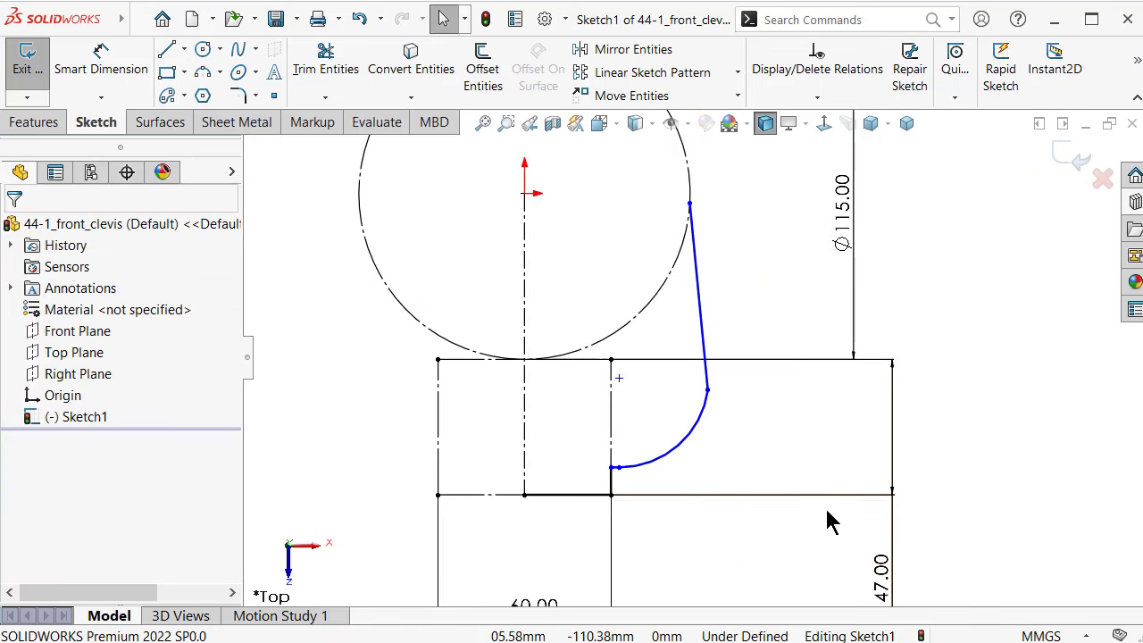
Dimension the short vertical line to 5 mm
key("s")
left_click(867, 544)
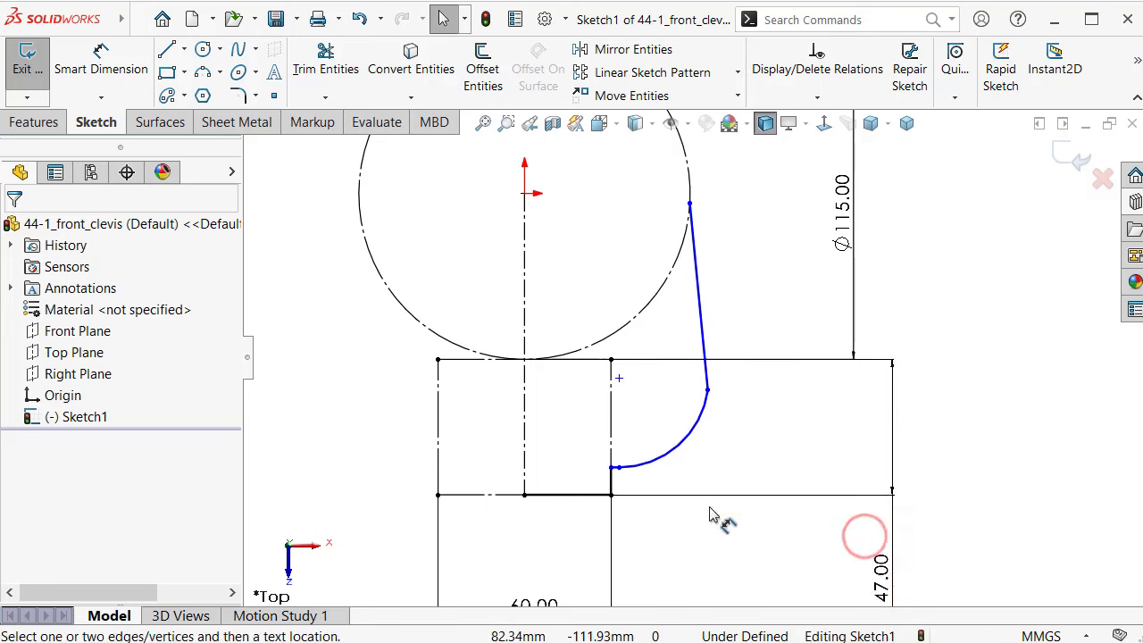
left_click(623, 487)
left_click(654, 547)
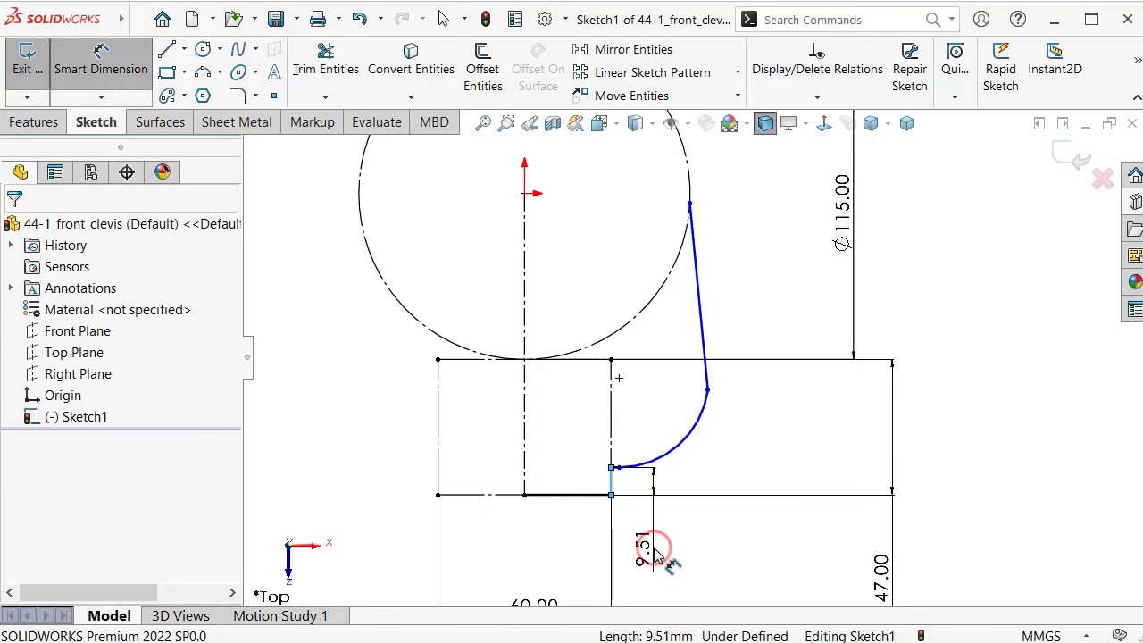
type("5")
key("Return")
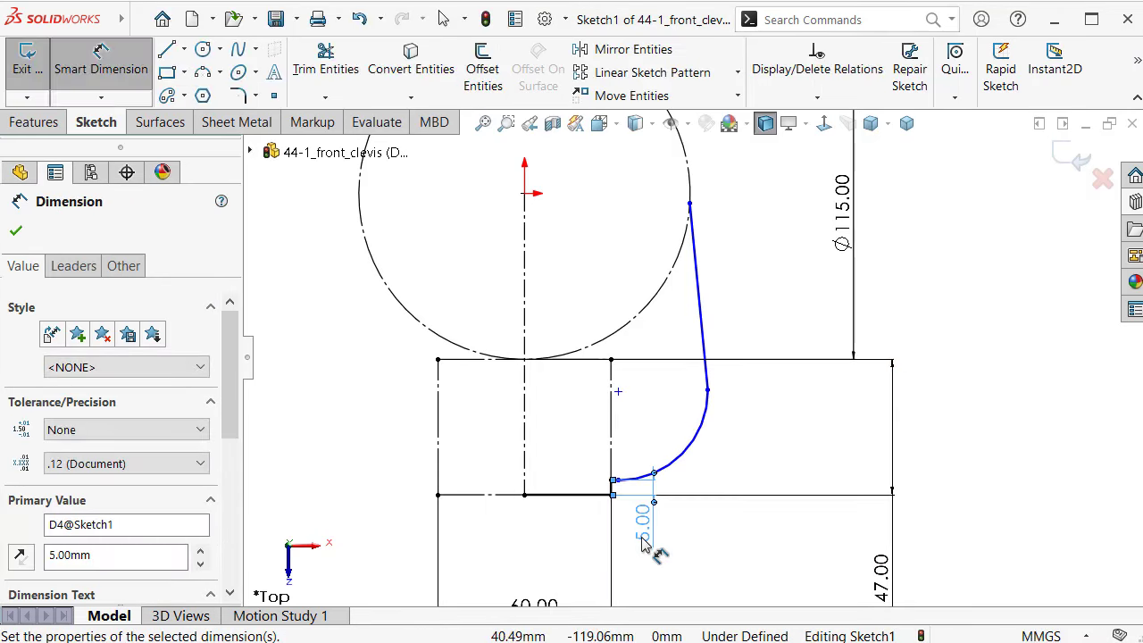
Set the arc radius to 15 mm and make the arc tangent to the slanted line
left_click(679, 464)
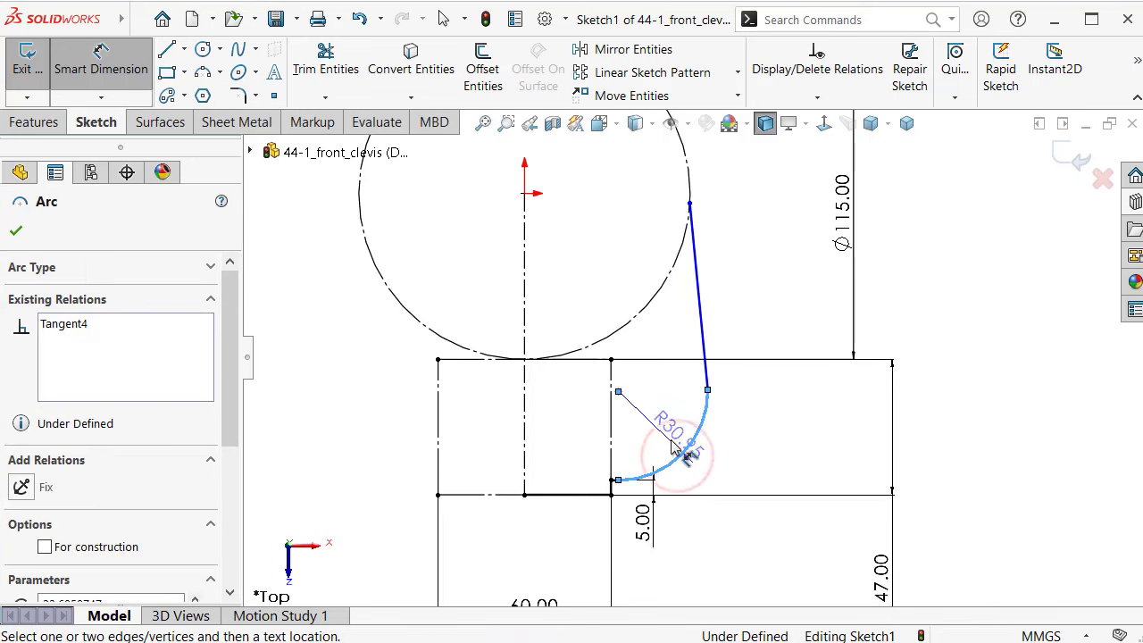
left_click(678, 442)
type("15")
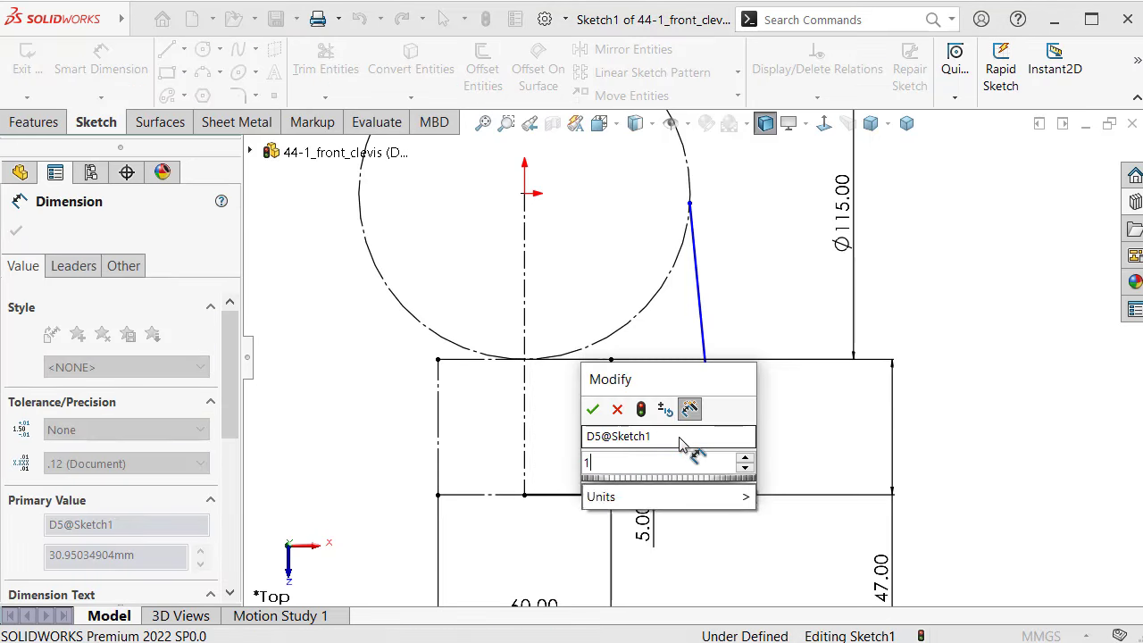
key("Return")
scroll(656, 451, "up", 3)
key("Escape")
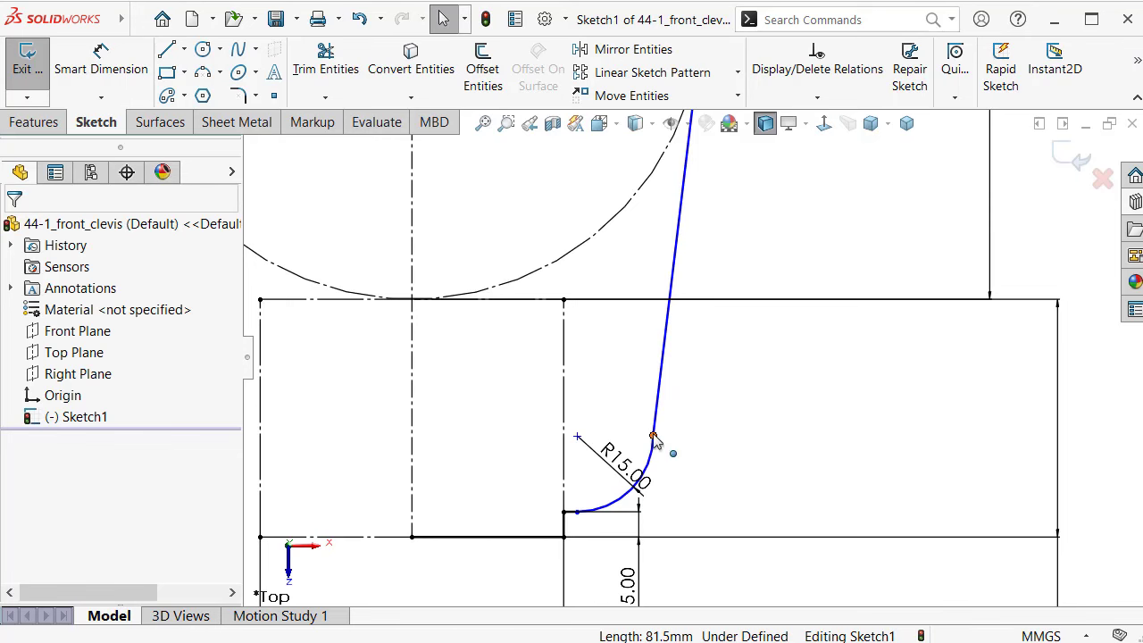
left_click(653, 436)
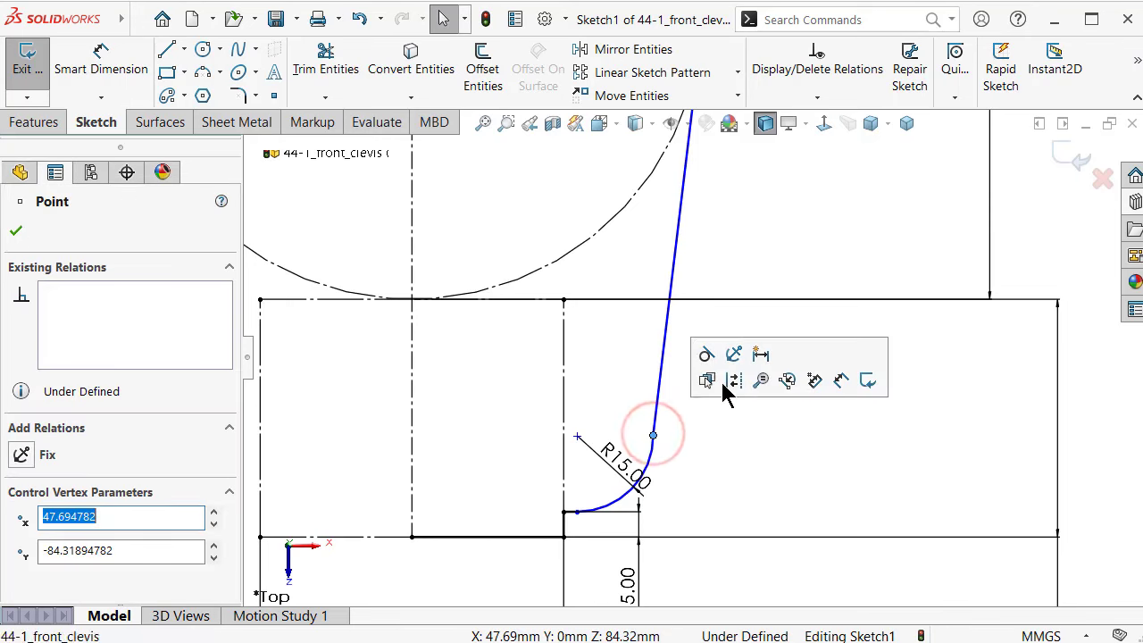
left_click(576, 512)
left_click(620, 429)
Add a Tangent relation between the slanted line and the Ø115 construction circle
scroll(695, 357, "down", 3)
left_click(624, 259)
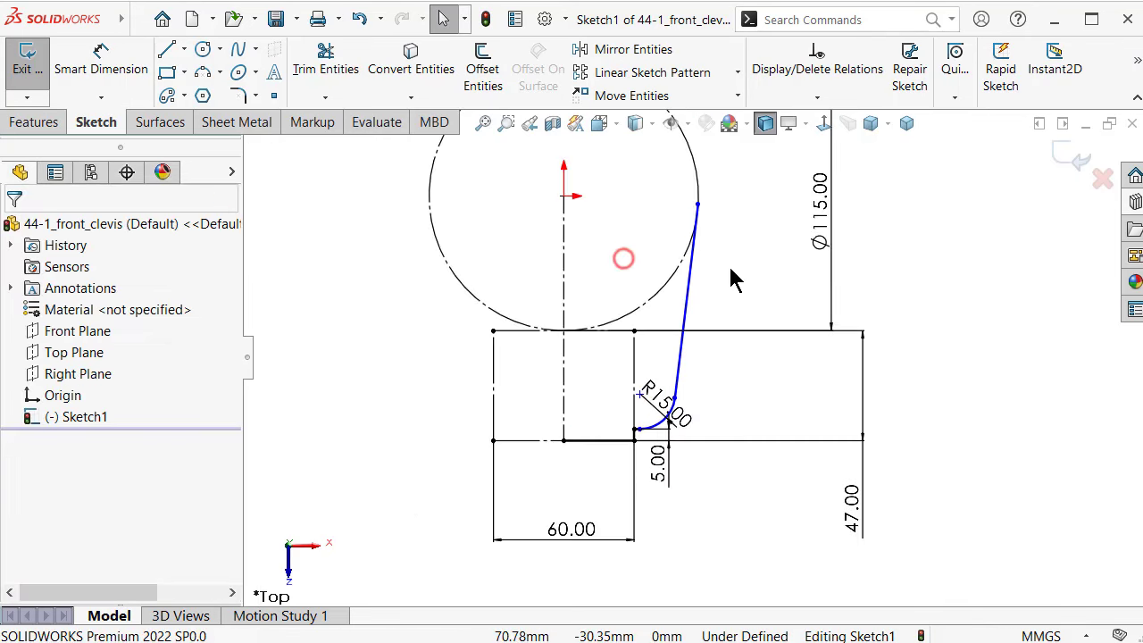
left_click_drag(727, 259, 658, 254)
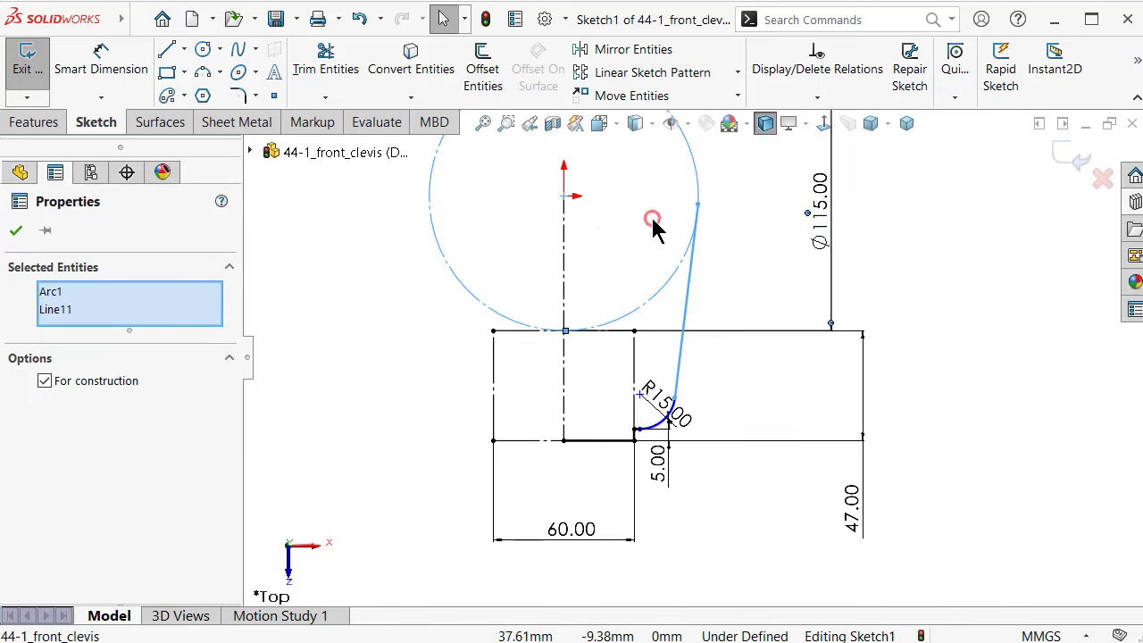
left_click(714, 268)
scroll(688, 241, "down", 3)
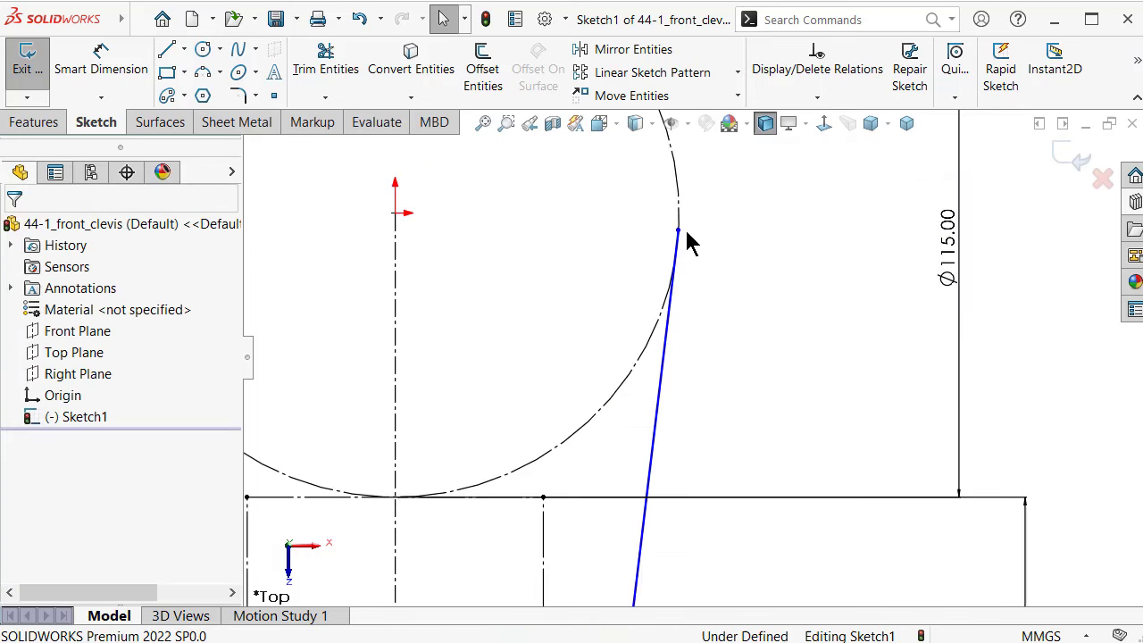
left_click(674, 281)
left_click(659, 318, "ctrl")
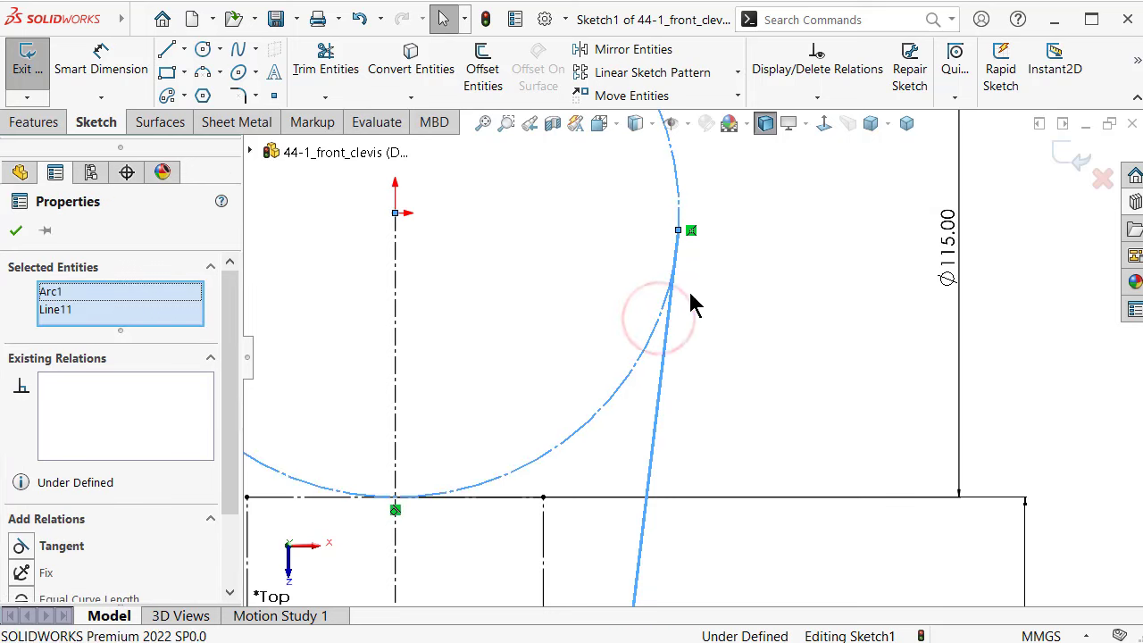
left_click(707, 232)
left_click(721, 351)
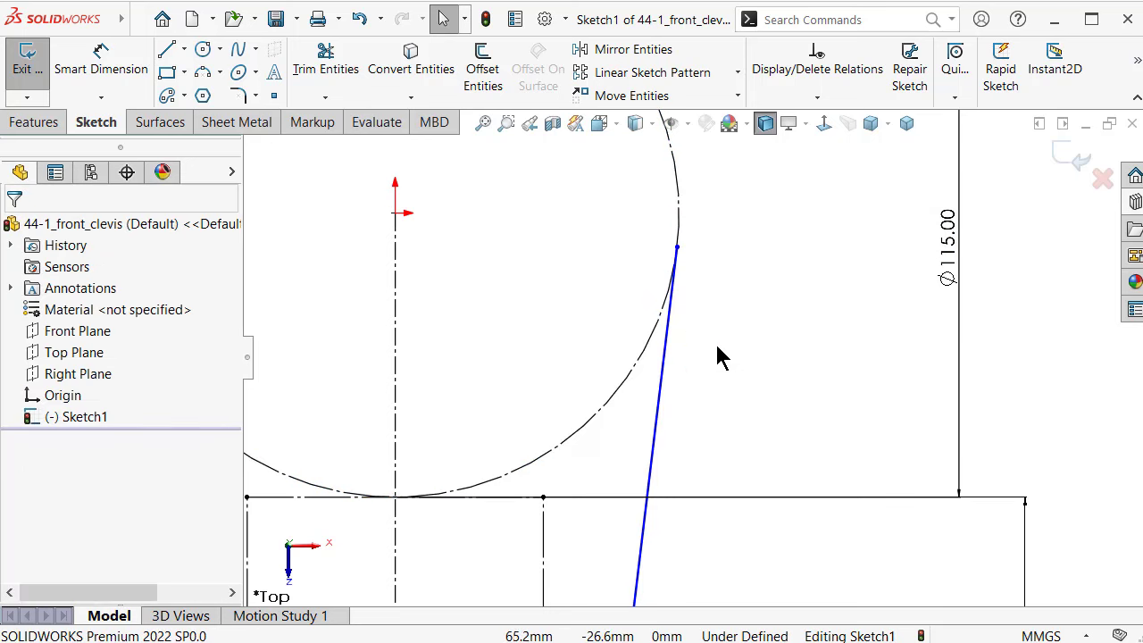
scroll(722, 356, "up", 3)
scroll(676, 363, "down", 2)
scroll(673, 329, "up", 2)
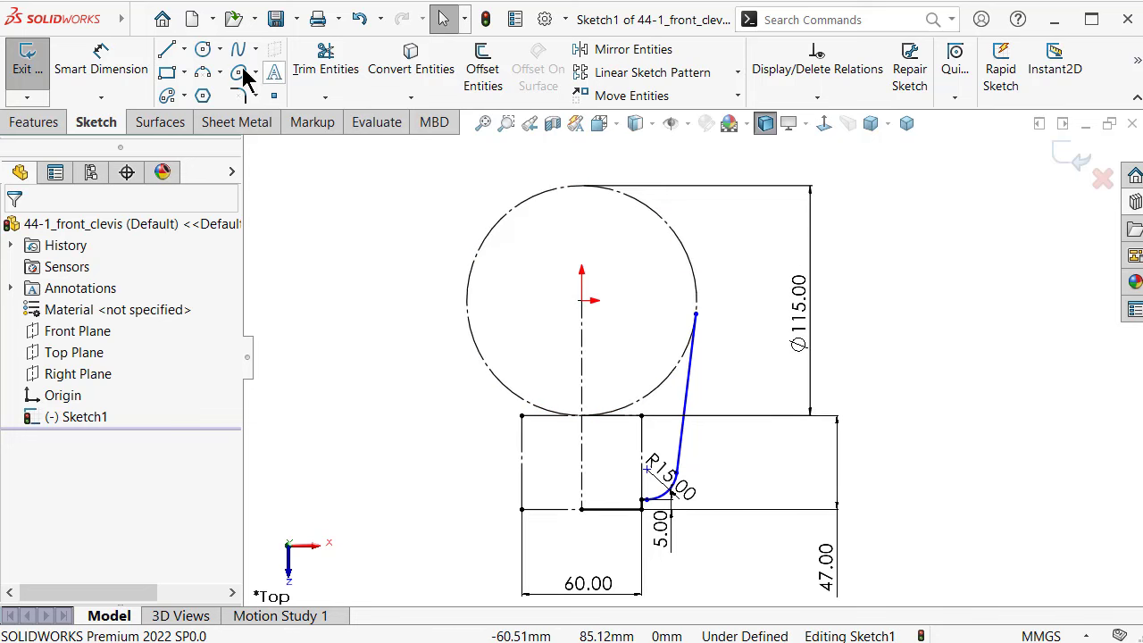
Draw a vertical line up the centreline to the circle top, then an arc along the circle to the tangent line
left_click(167, 52)
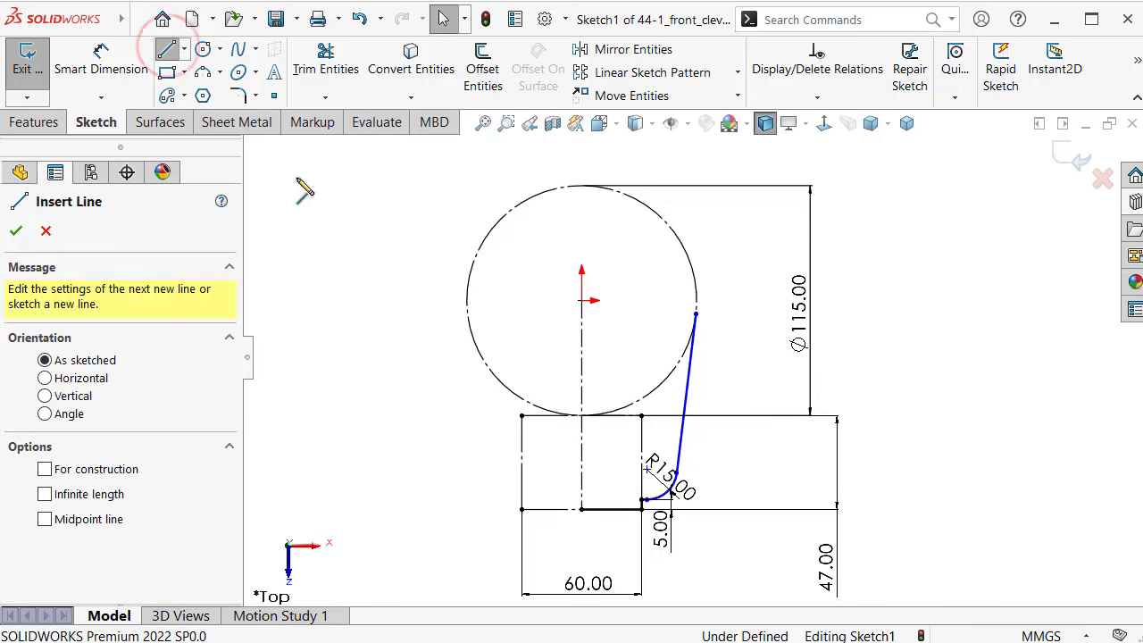
left_click(581, 509)
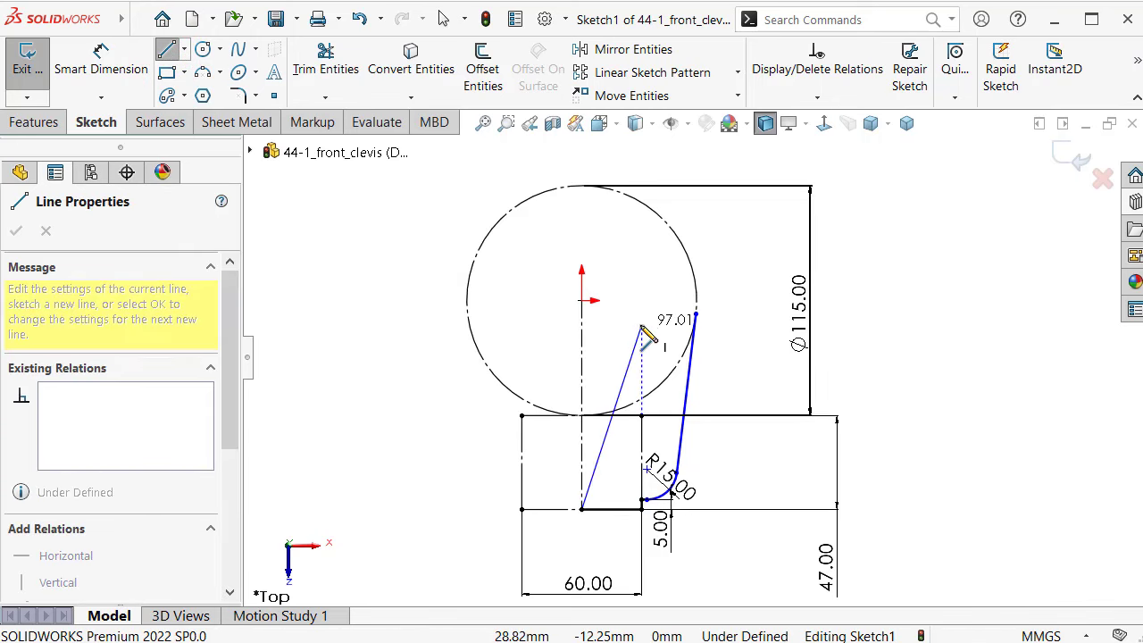
left_click(582, 188)
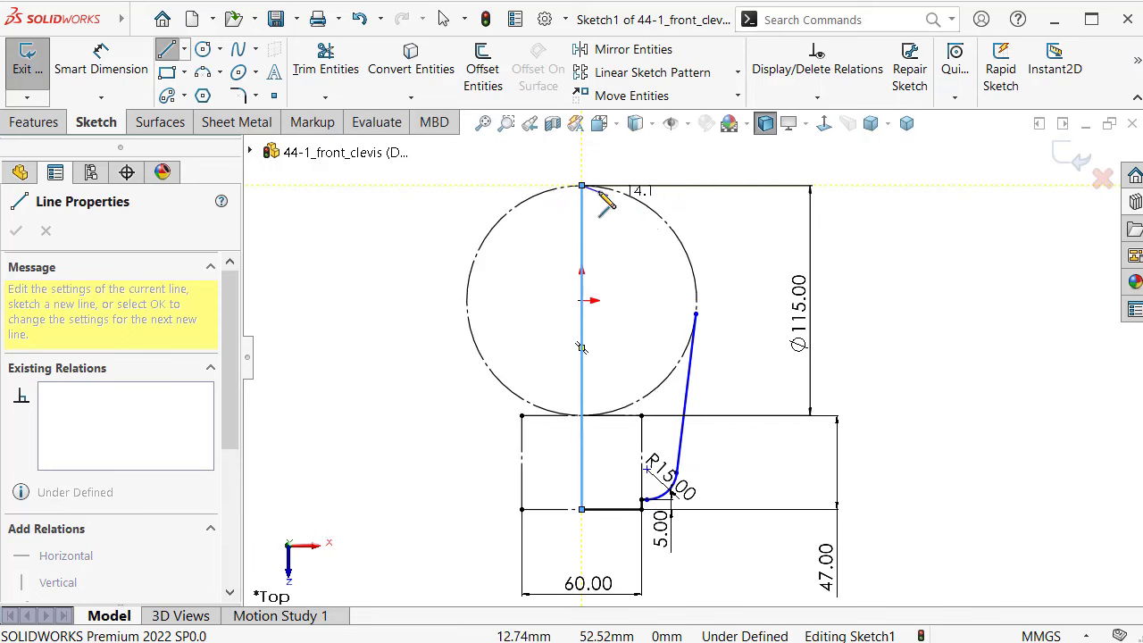
left_click(696, 312)
key("Escape")
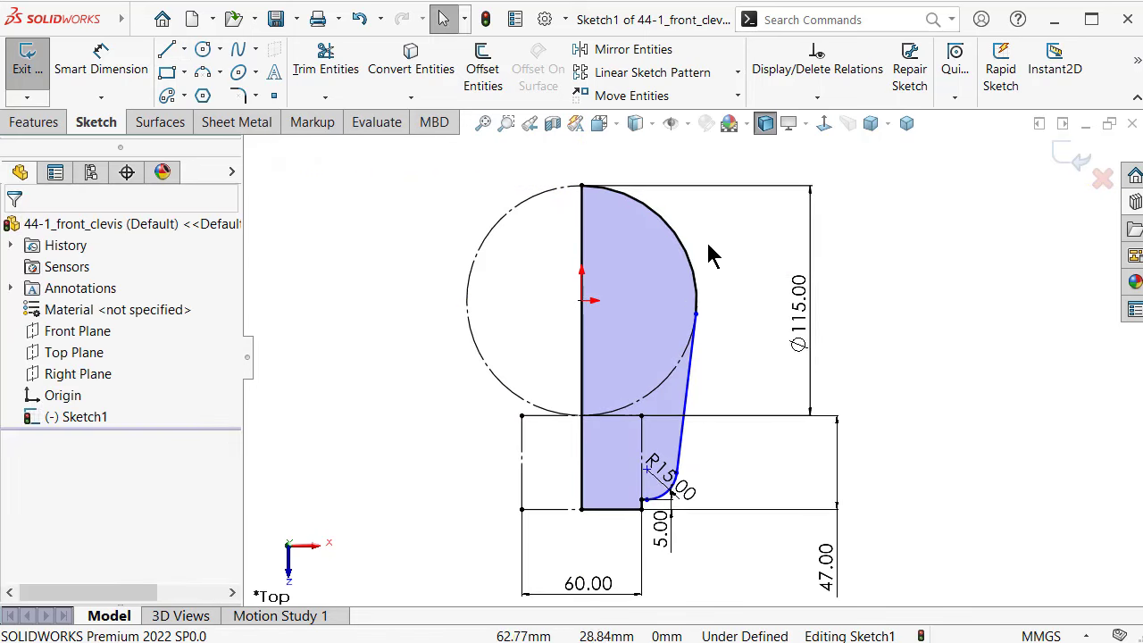
scroll(688, 388, "down", 2)
scroll(688, 393, "down", 1)
scroll(689, 393, "up", 3)
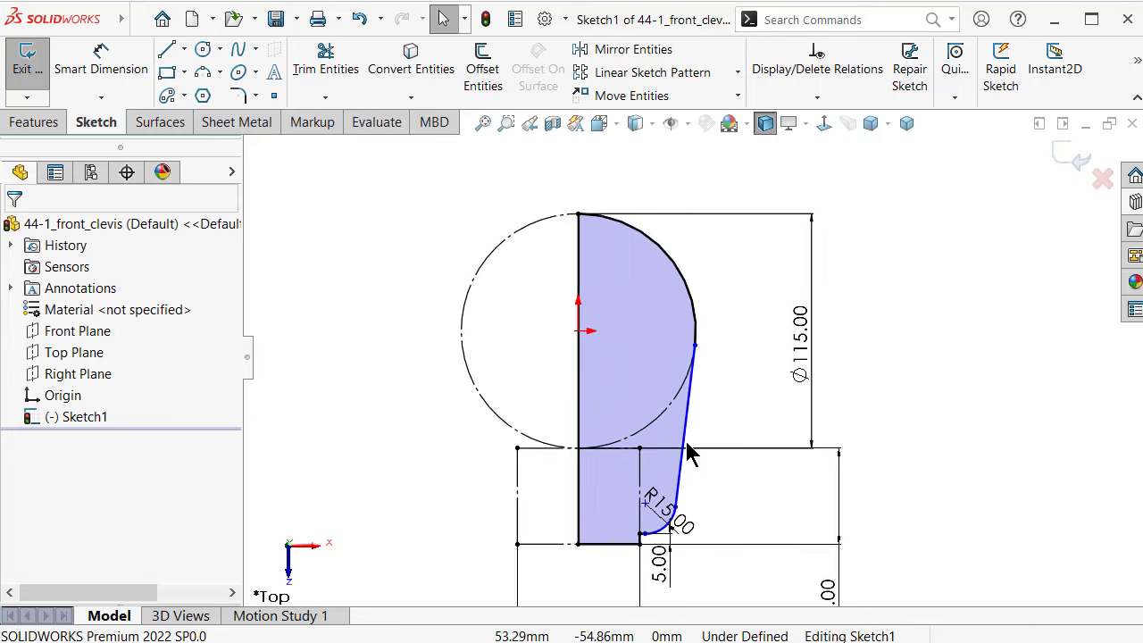
scroll(643, 492, "down", 2)
scroll(643, 492, "down", 3)
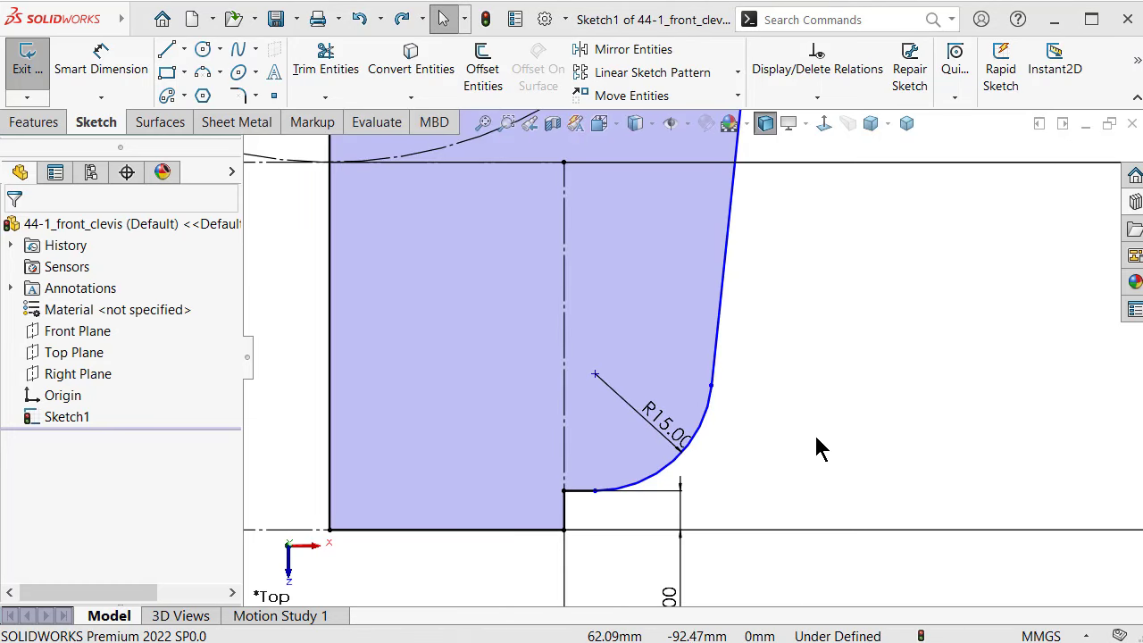
Dimension the short bottom flat under the R15 fillet at 0.5 mm
key("s")
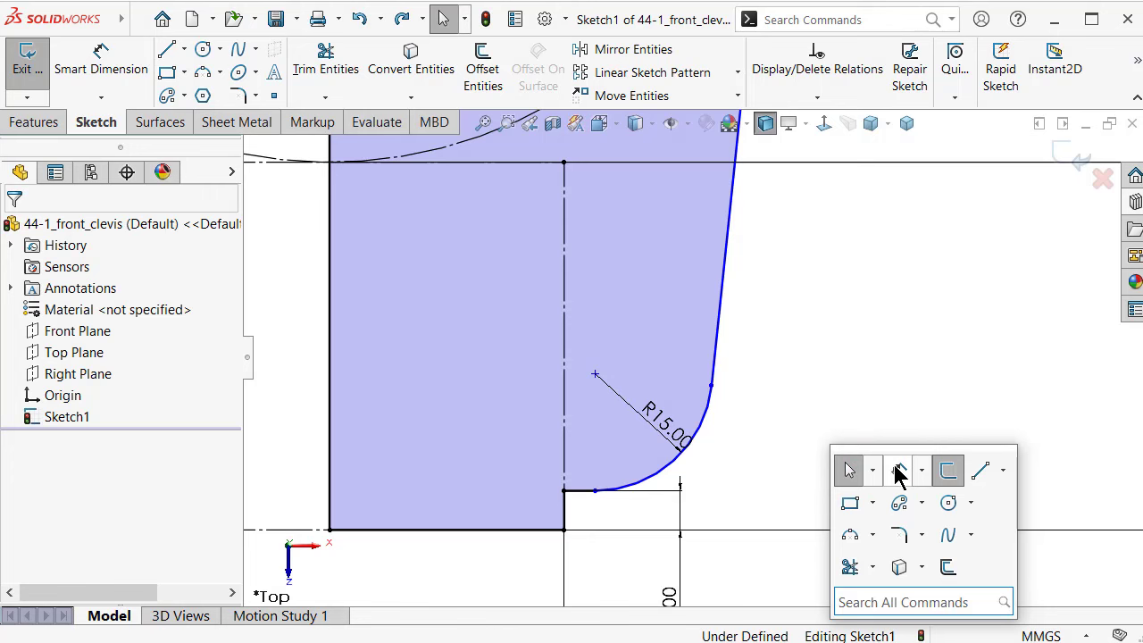
left_click(894, 466)
left_click(580, 491)
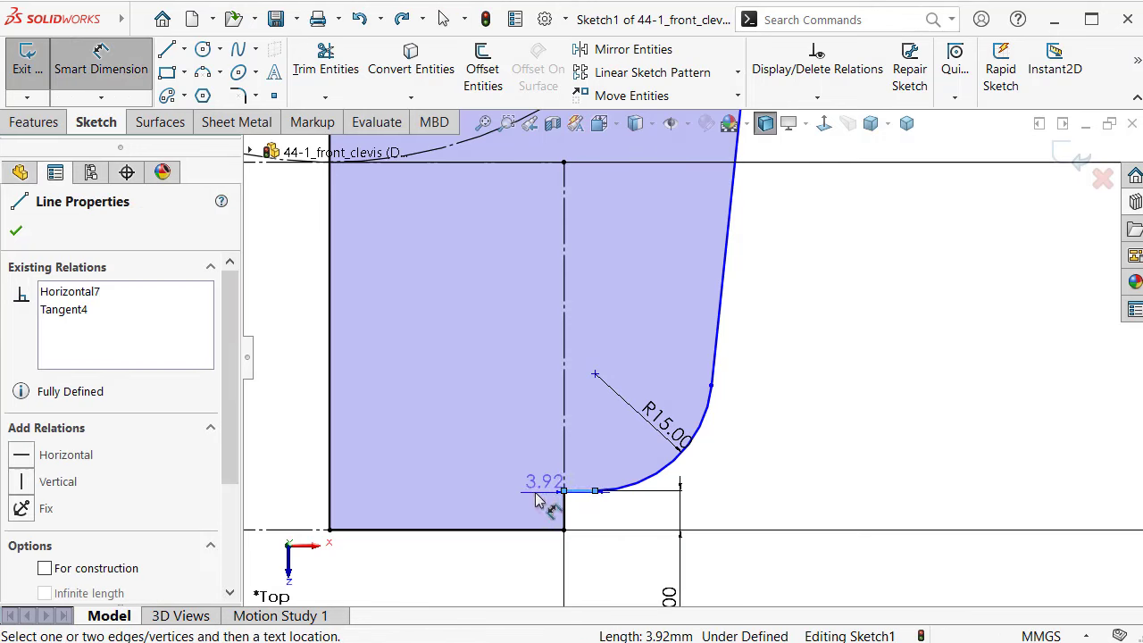
left_click(482, 572)
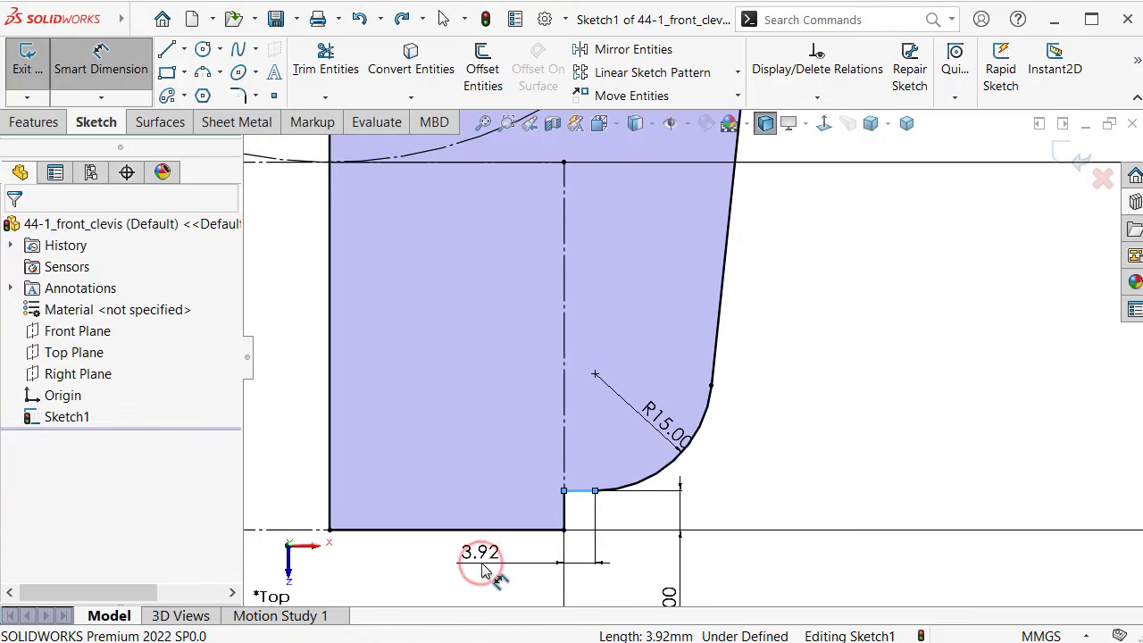
type("0.5")
key("Return")
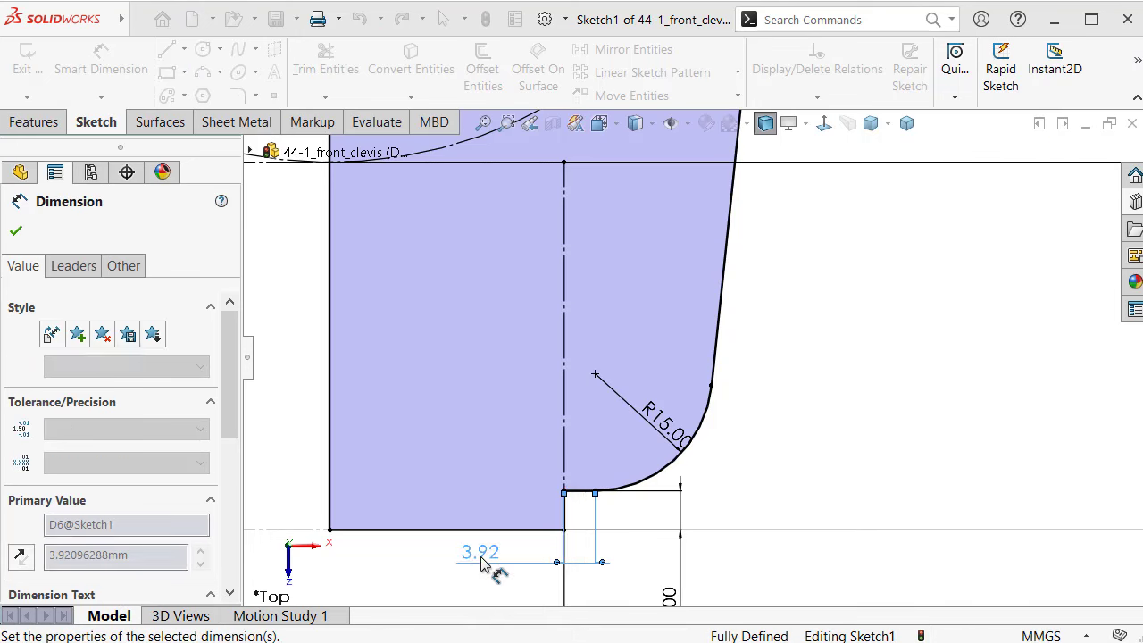
left_click(824, 440)
Reposition the 0.50 and 5.00 dimensions neatly around the fillet corner
scroll(717, 429, "up", 3)
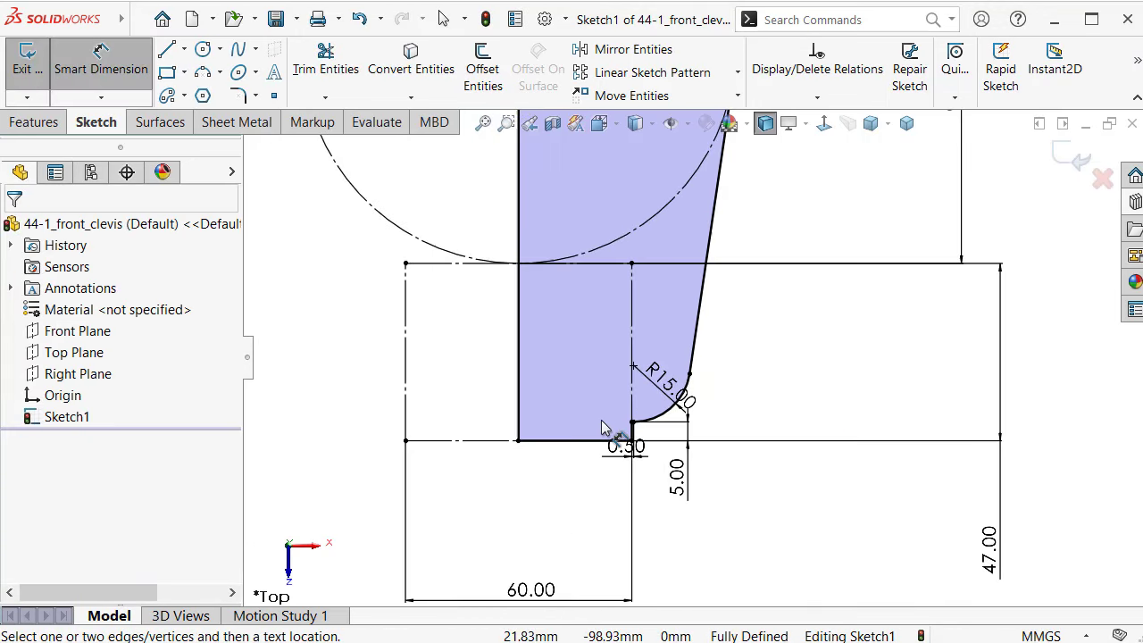
scroll(661, 464, "down", 3)
left_click_drag(647, 468, 699, 527)
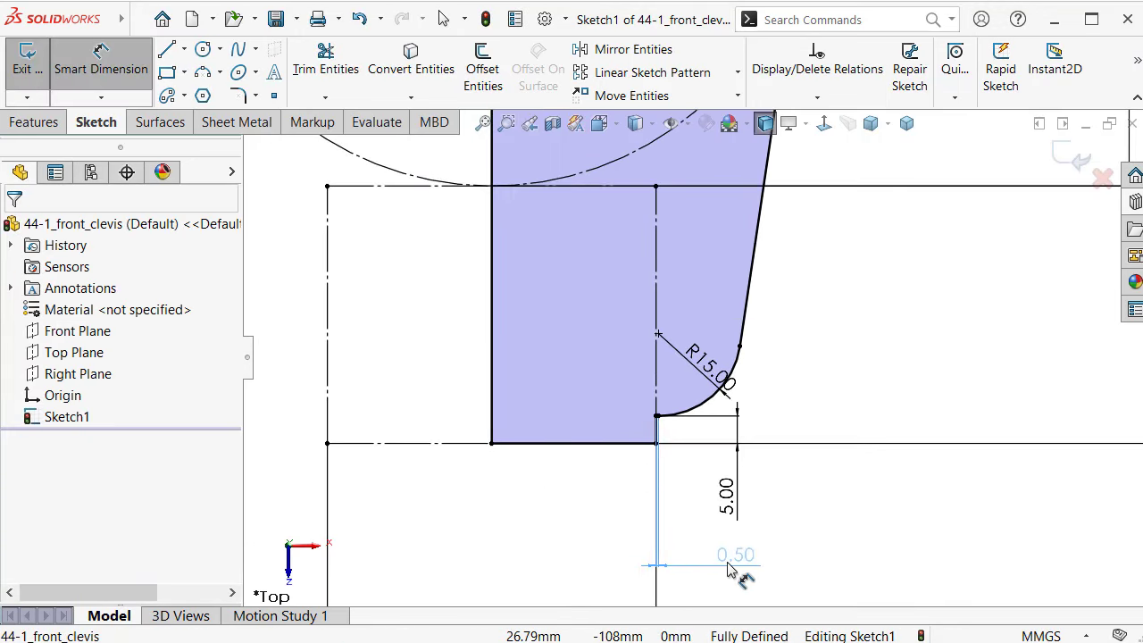
left_click_drag(780, 569, 782, 568)
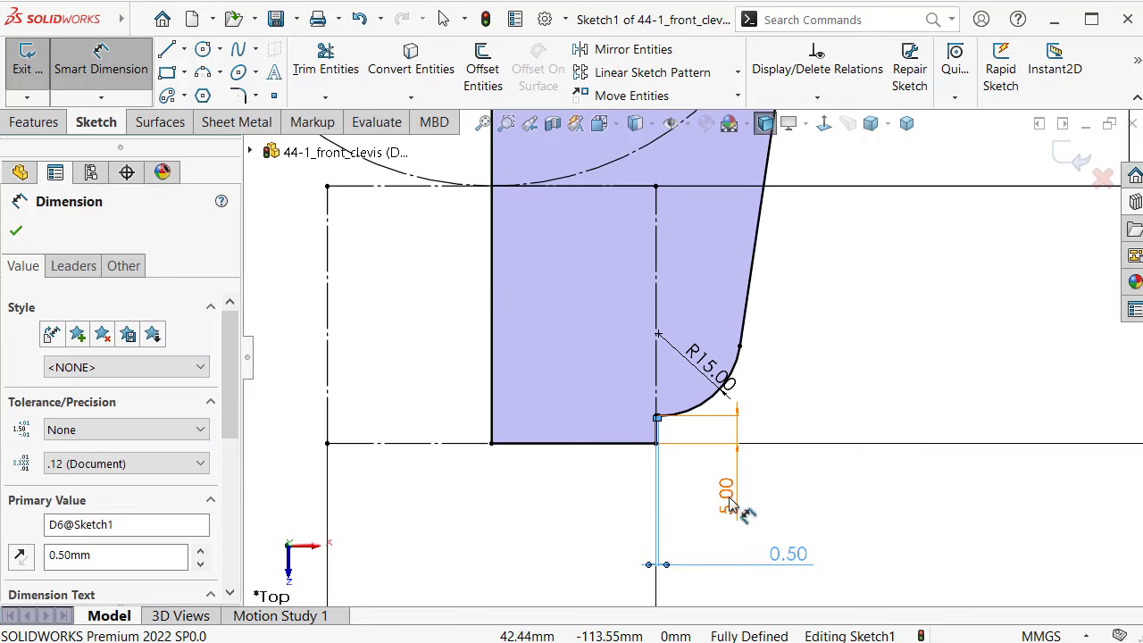
left_click_drag(726, 494, 764, 512)
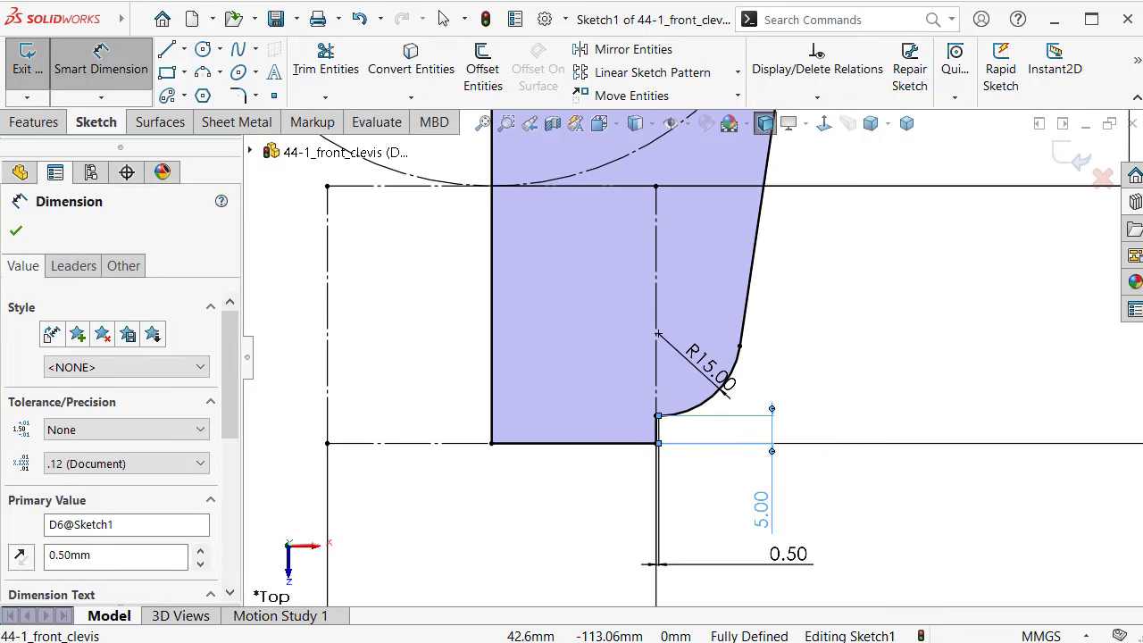
left_click_drag(787, 554, 607, 403)
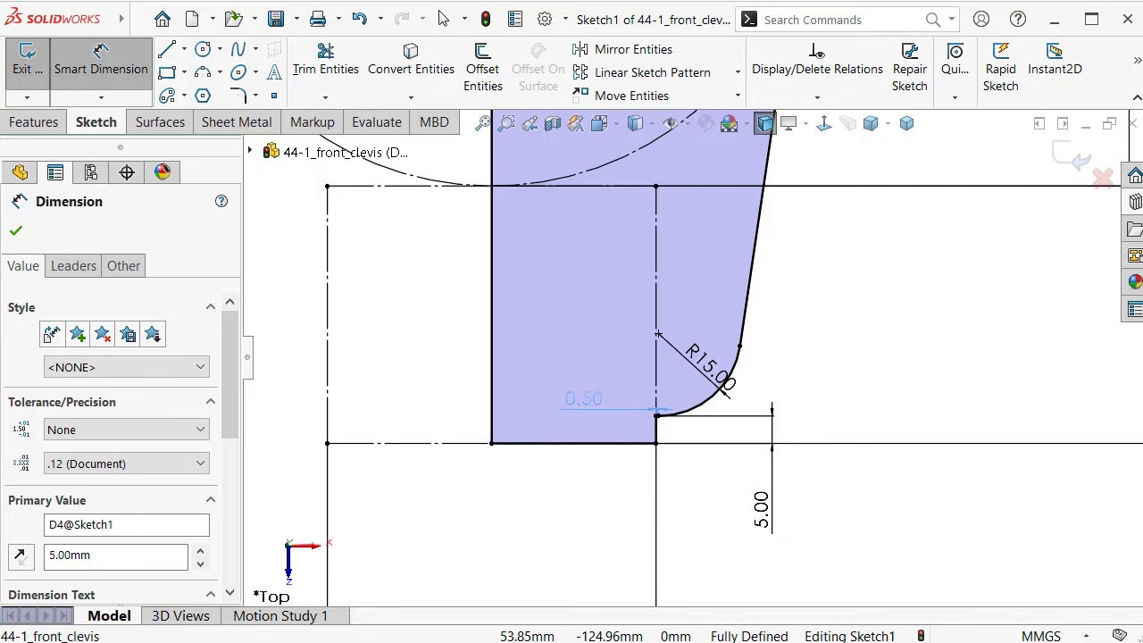
Tidy the R15.00, 60.00, 47.00 and Ø115.00 dimensions into clearer positions
left_click_drag(703, 366, 677, 364)
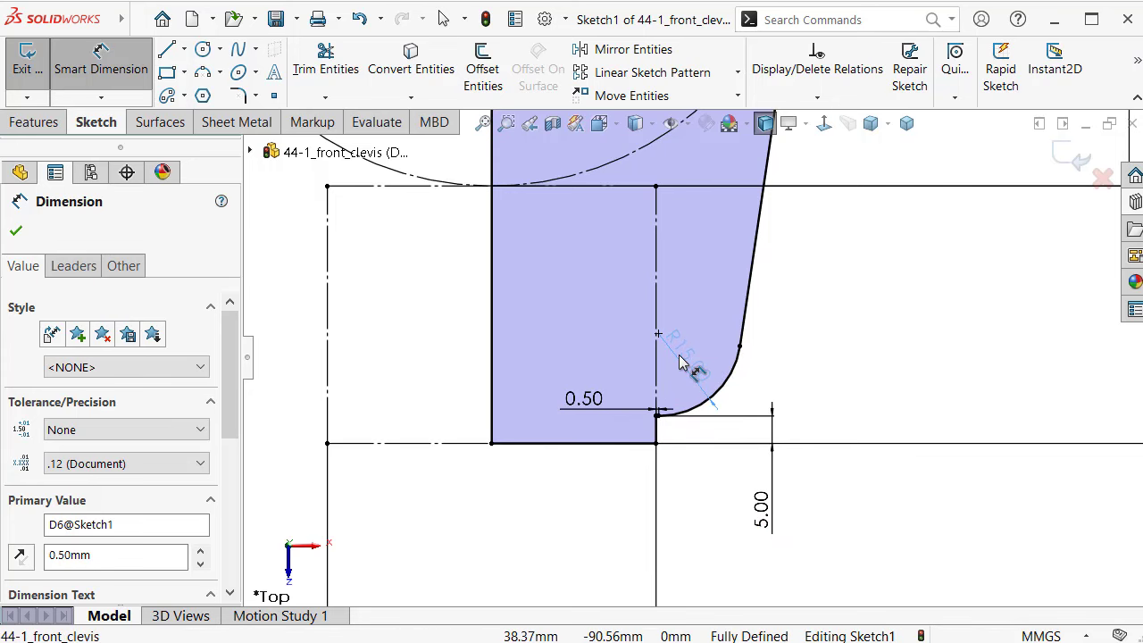
left_click(679, 362)
left_click(548, 510)
scroll(548, 510, "up", 3)
left_click(601, 508)
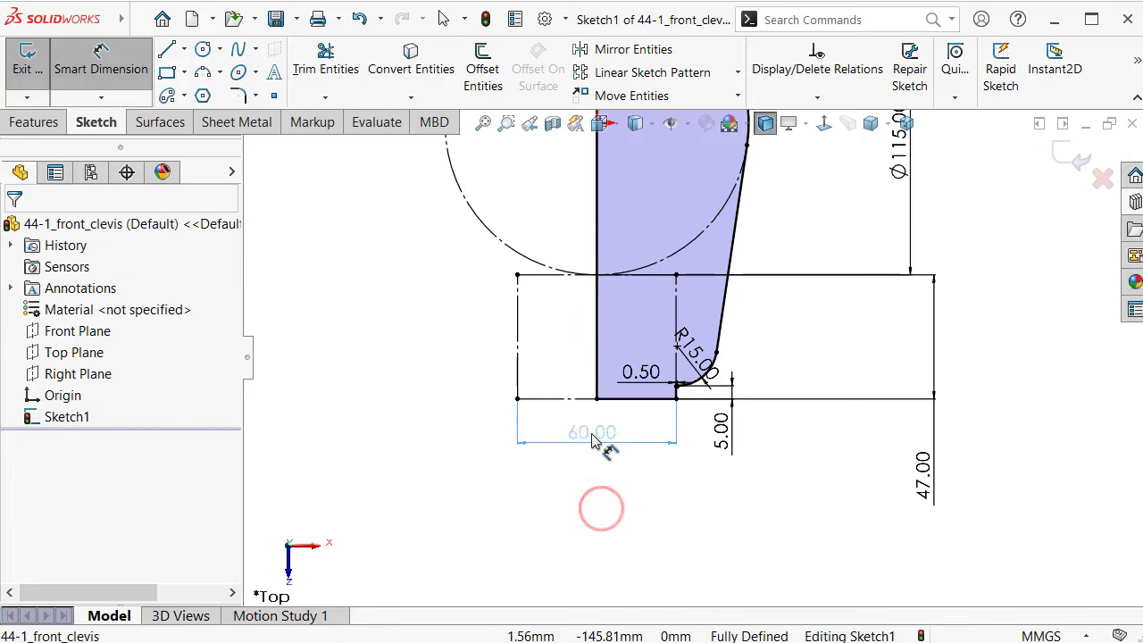
left_click(610, 427)
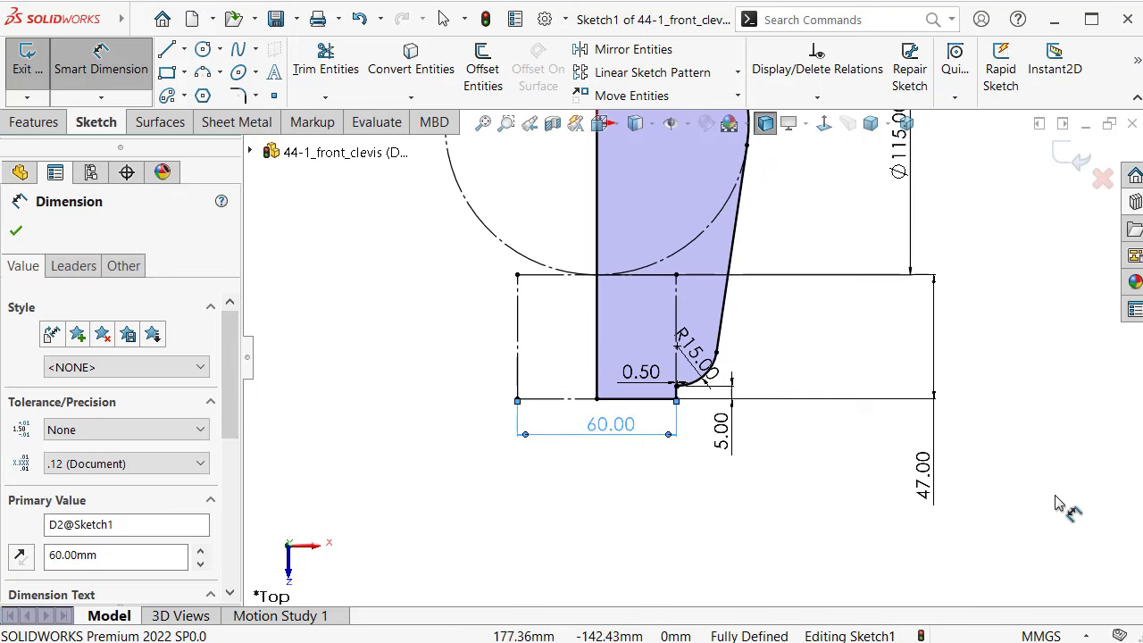
left_click(931, 467)
scroll(900, 319, "up", 2)
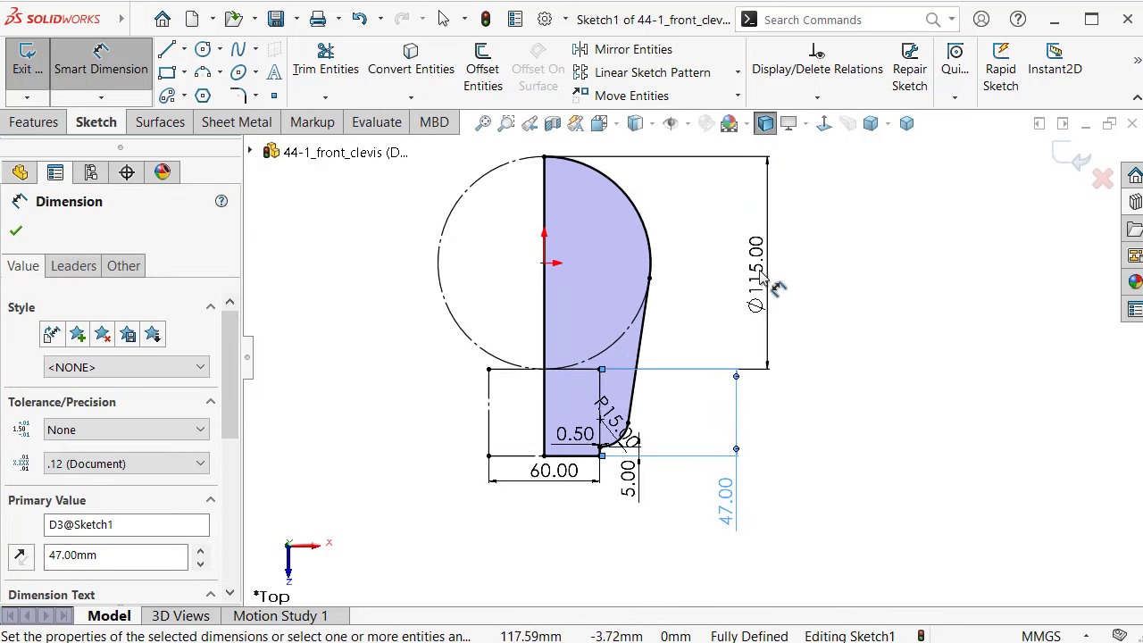
left_click_drag(761, 280, 714, 263)
left_click(914, 390)
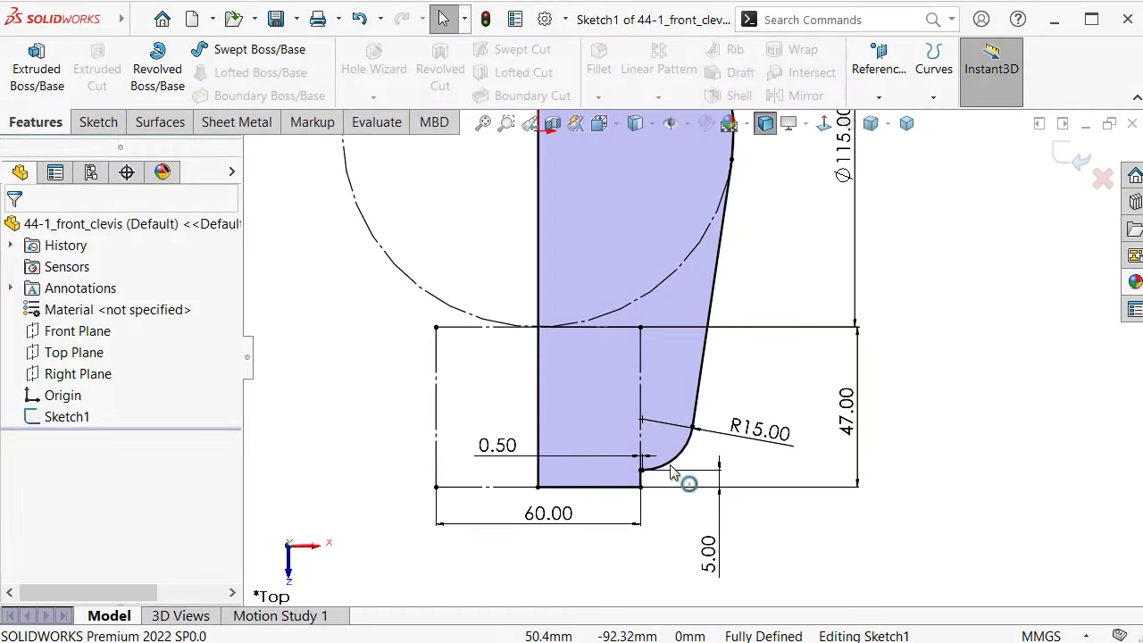
Convert the bottom horizontal line into construction geometry
scroll(644, 473, "down", 5)
left_click(615, 453)
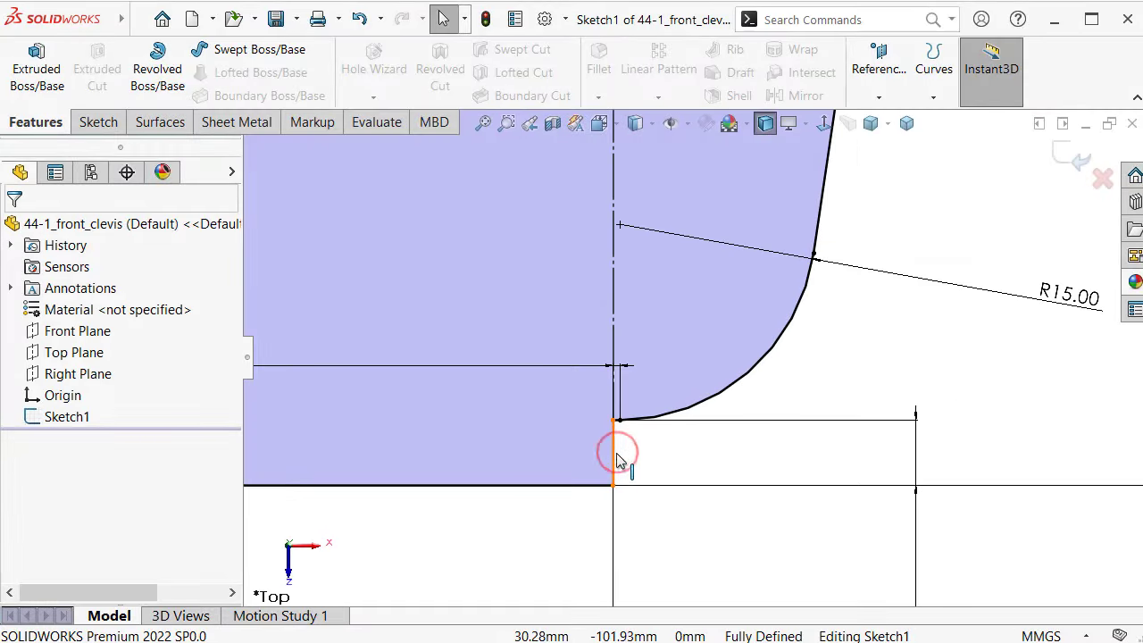
left_click(581, 486)
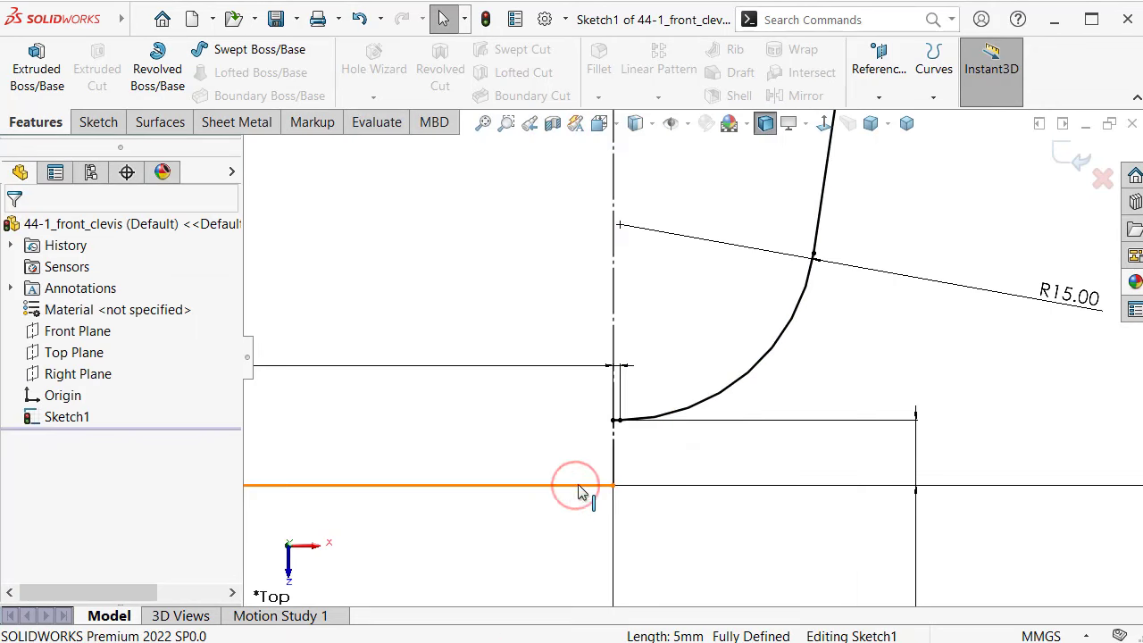
left_click(656, 435)
left_click(638, 454)
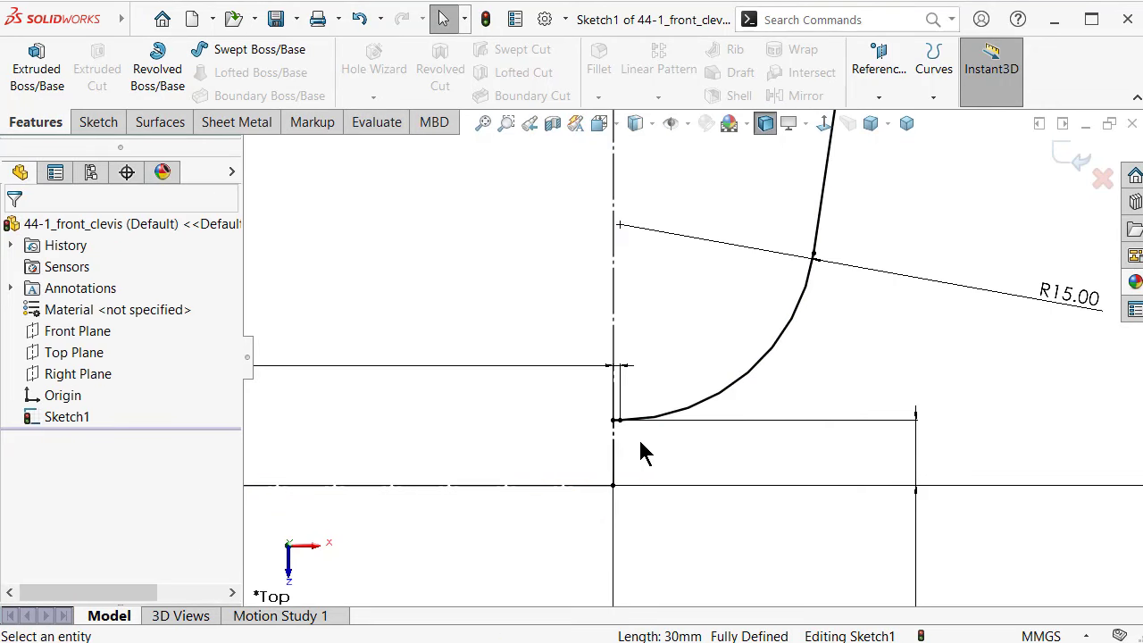
Draw a line from the fillet corner endpoint across to the vertical edge
key("s")
left_click(798, 467)
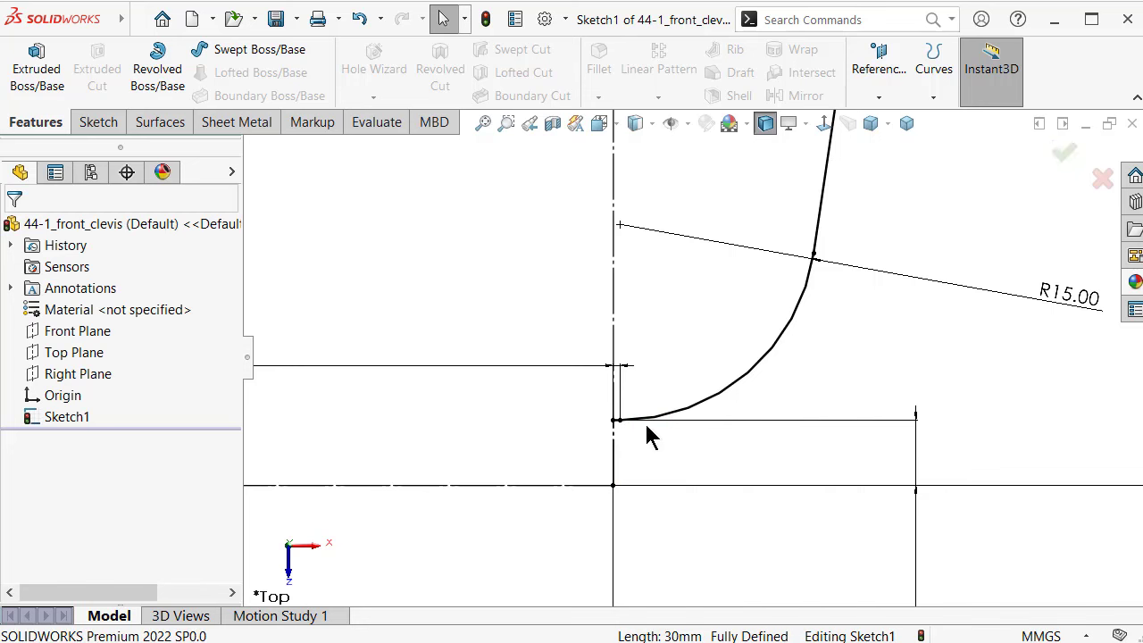
left_click(613, 421)
scroll(621, 437, "up", 2)
scroll(616, 411, "down", 1)
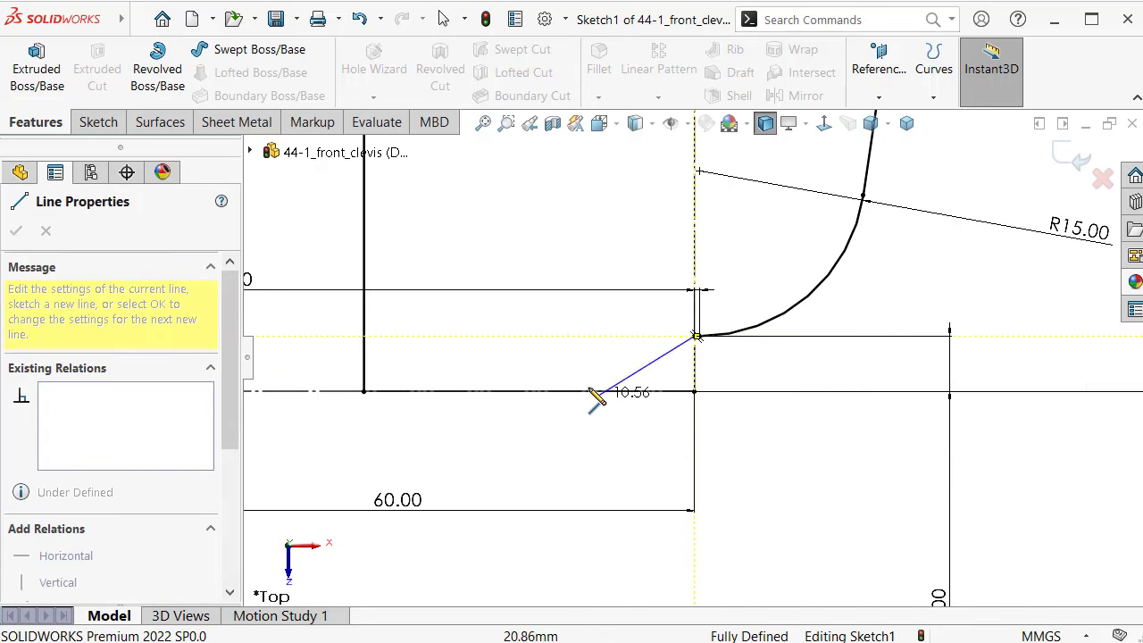
left_click(364, 336)
key("Escape")
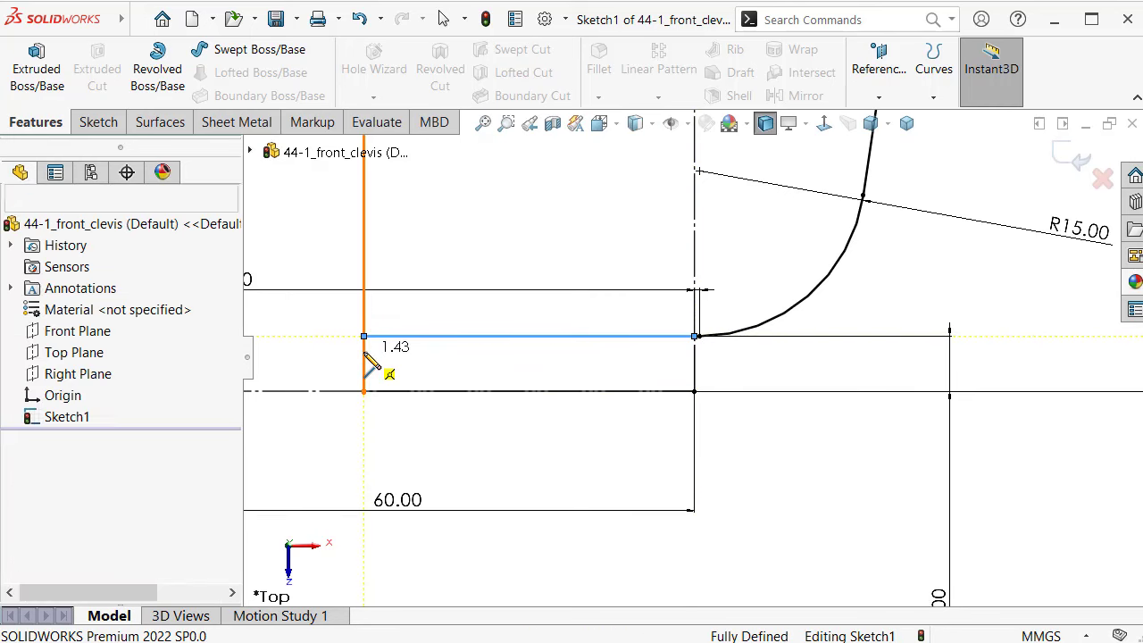
Delete the long vertical line from the profile
scroll(551, 224, "up", 3)
scroll(608, 317, "down", 2)
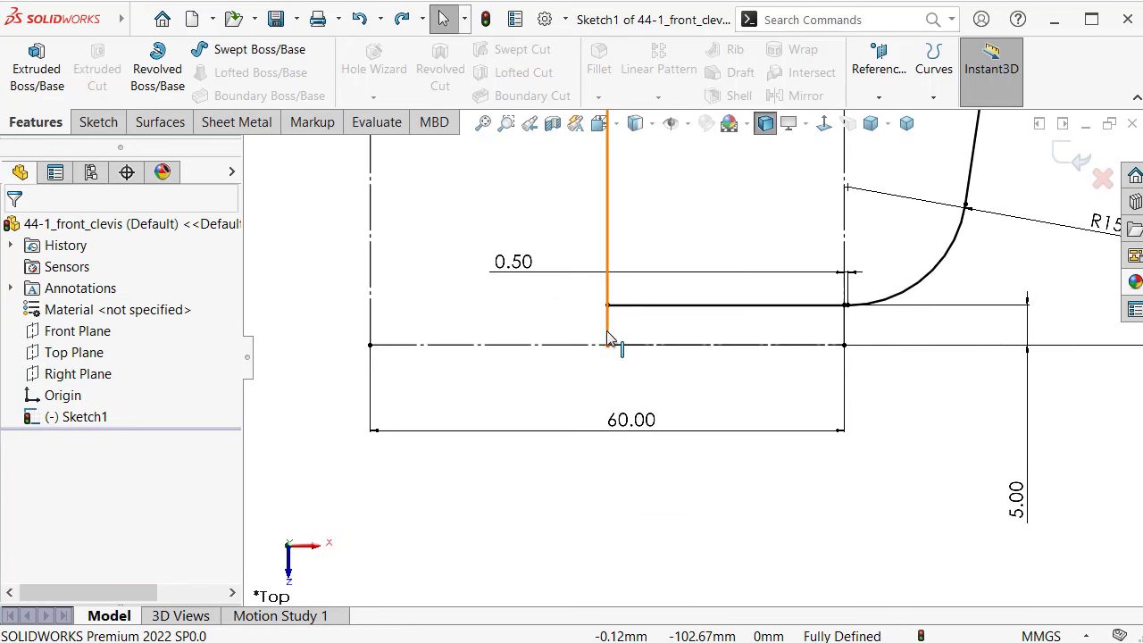
left_click(608, 317)
scroll(664, 238, "up", 1)
scroll(688, 228, "up", 1)
scroll(686, 224, "up", 1)
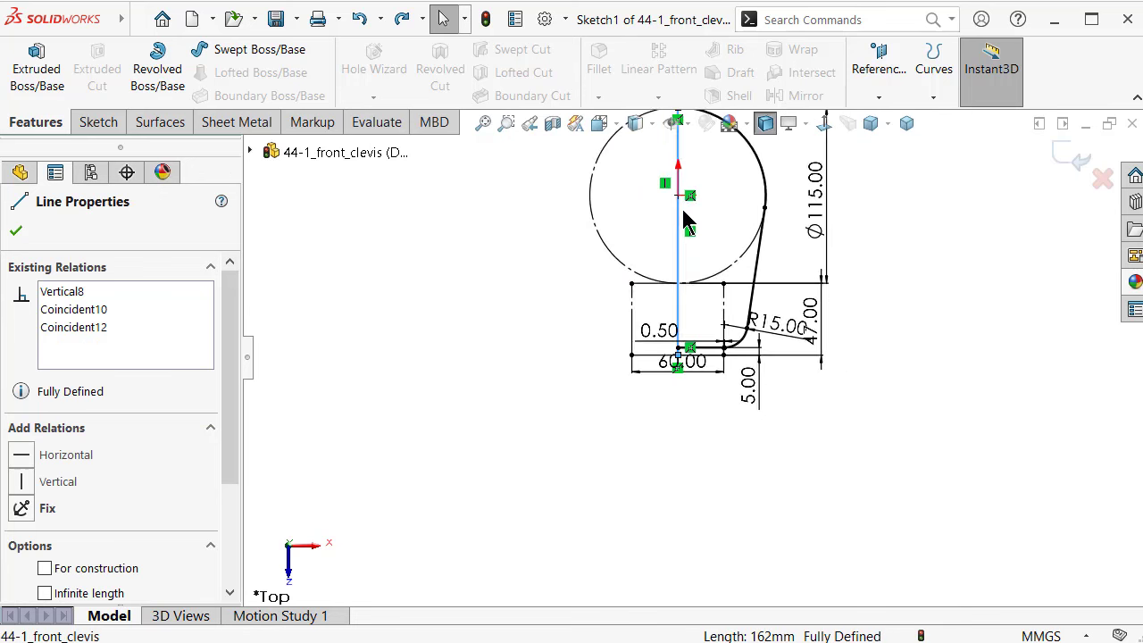
scroll(684, 217, "up", 2)
scroll(686, 213, "down", 3)
scroll(697, 250, "down", 2)
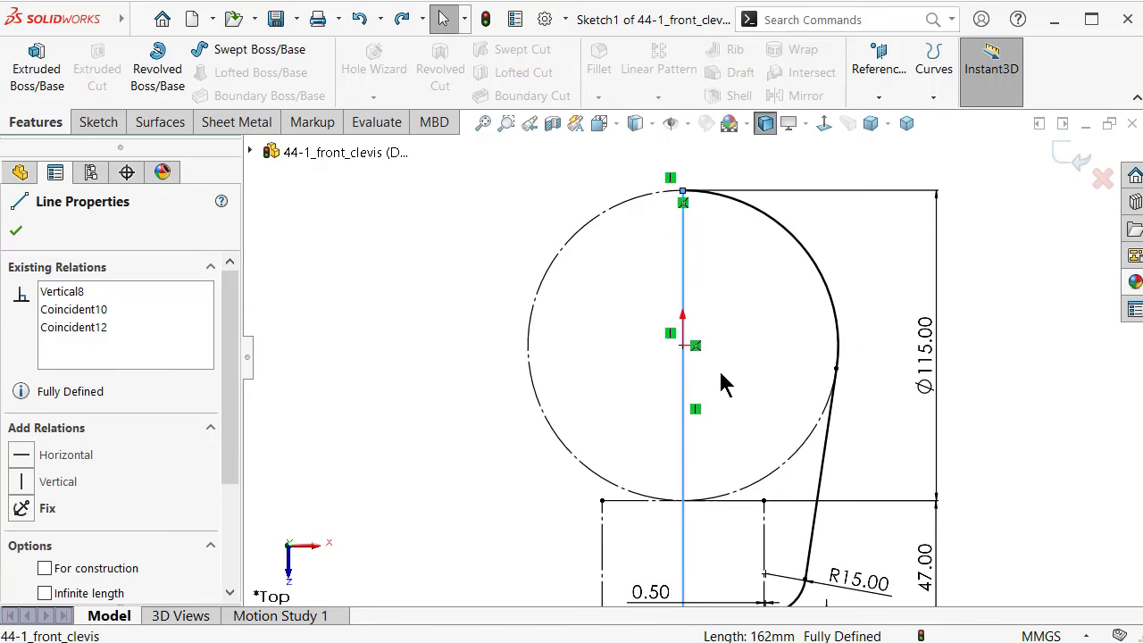
scroll(725, 366, "up", 2)
scroll(719, 359, "up", 1)
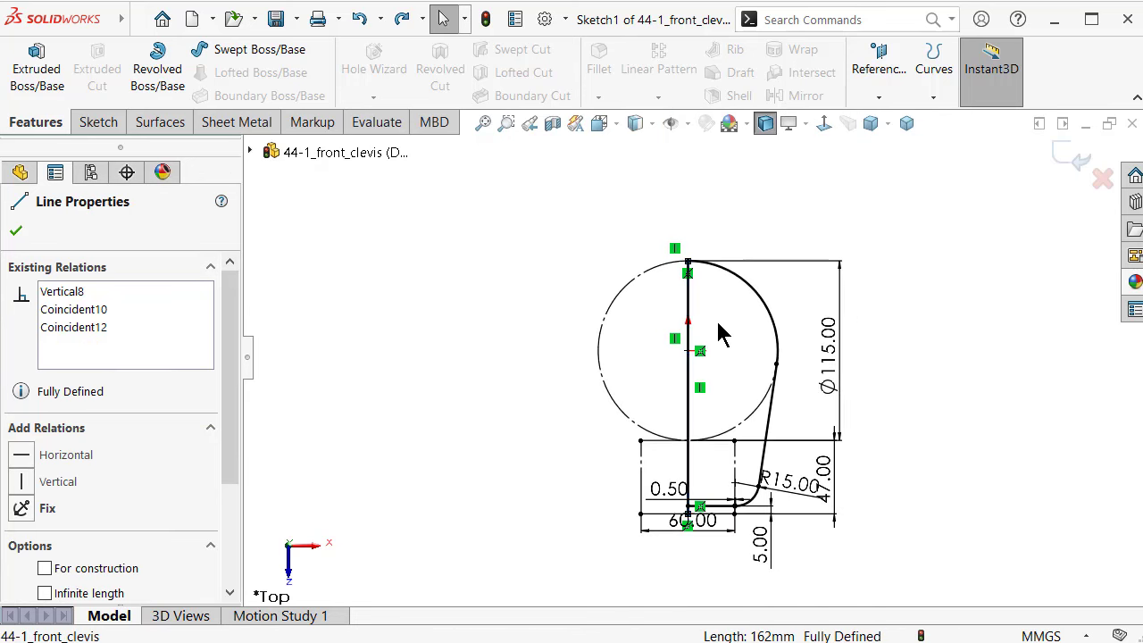
key("Delete")
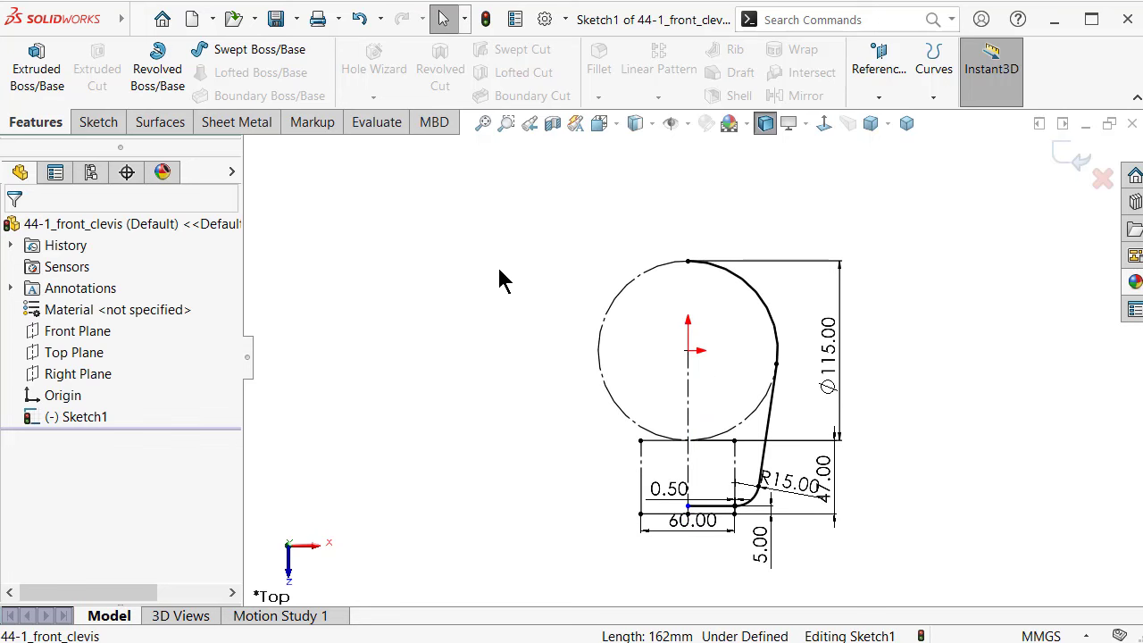
Close the profile with a vertical line from the circle top to the bottom point, viewed isometrically
key("s")
left_click(652, 302)
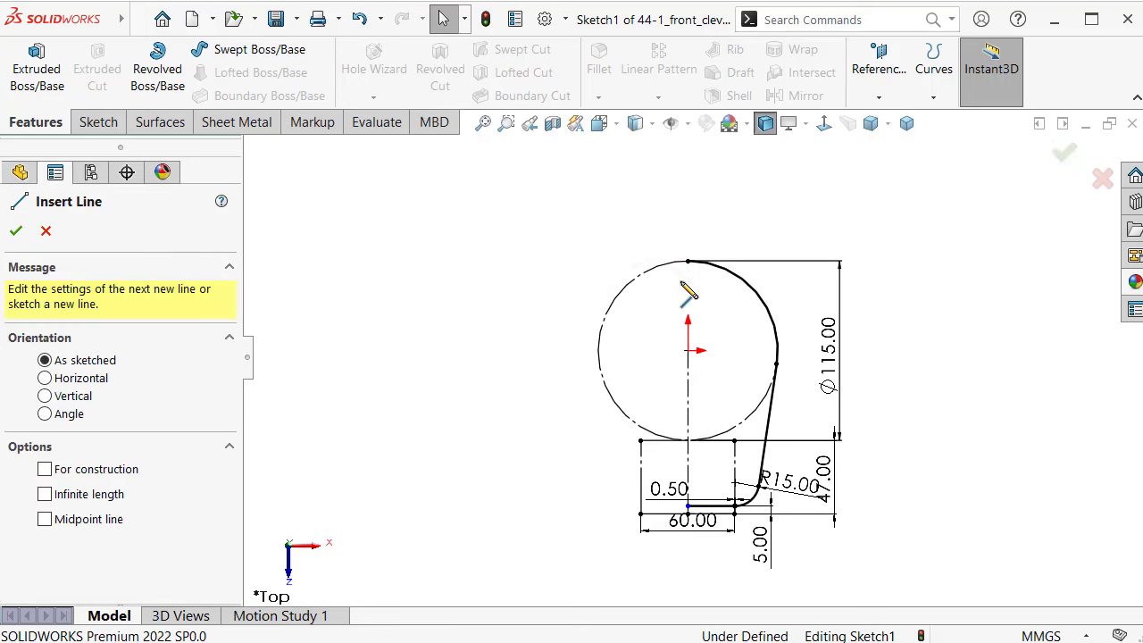
left_click(688, 262)
scroll(726, 517, "down", 3)
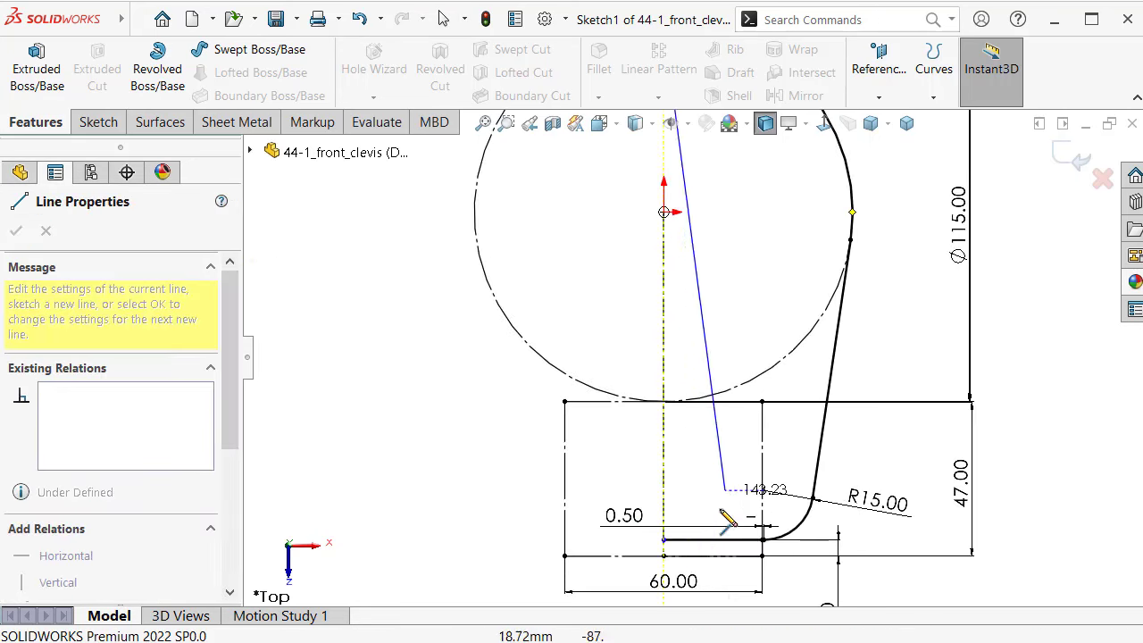
left_click(664, 539)
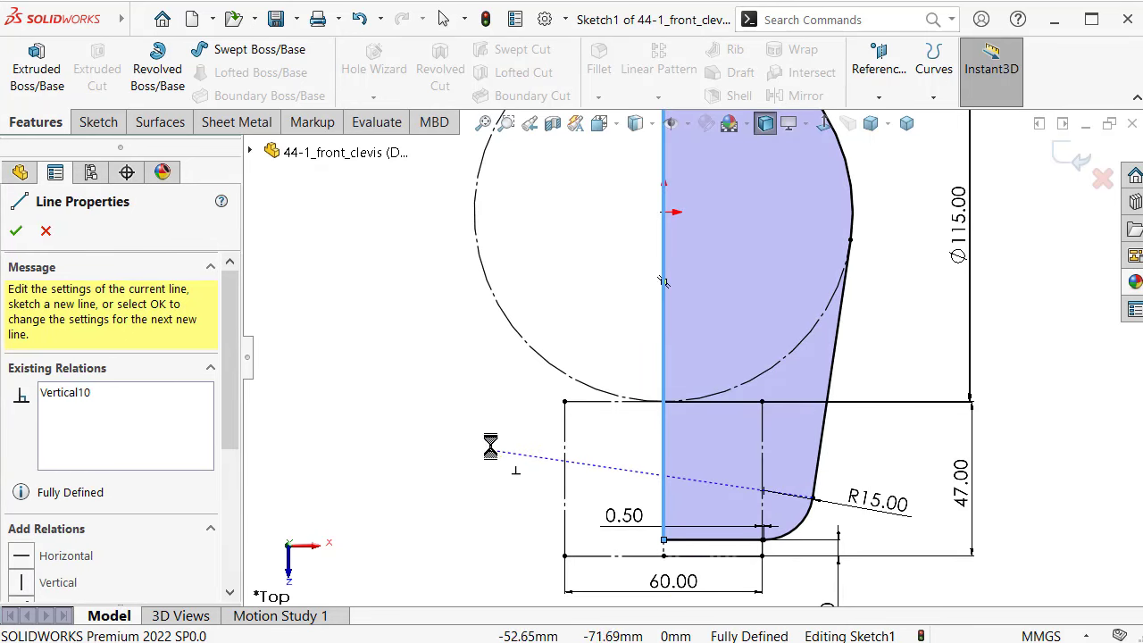
key("Escape")
left_click(907, 122)
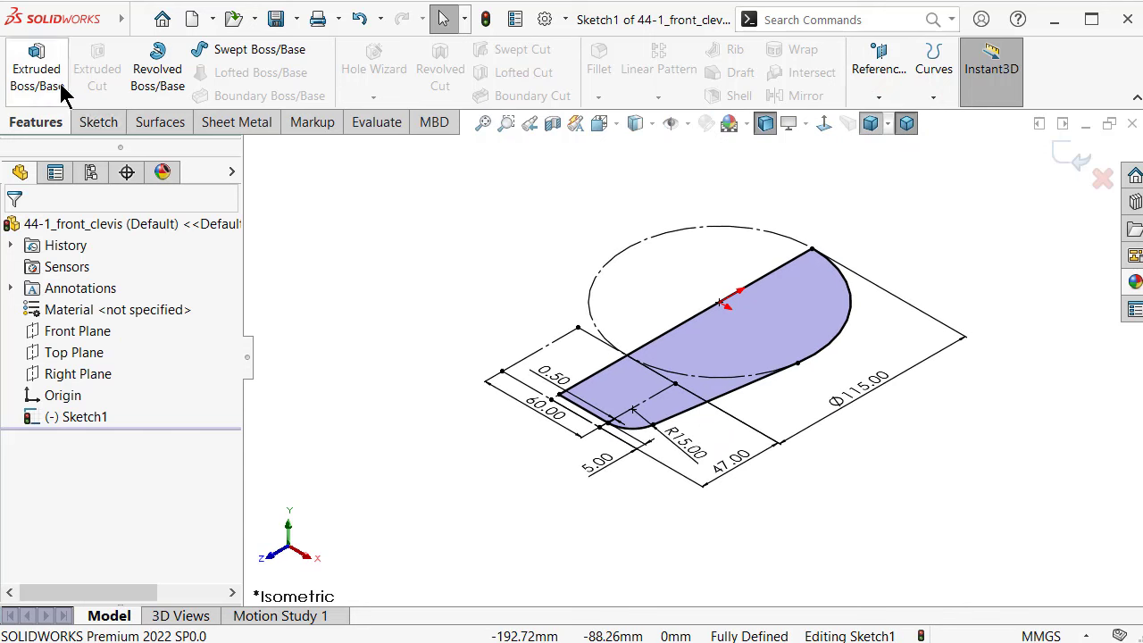
Revolve the profile 360° about the vertical centreline
left_click(136, 77)
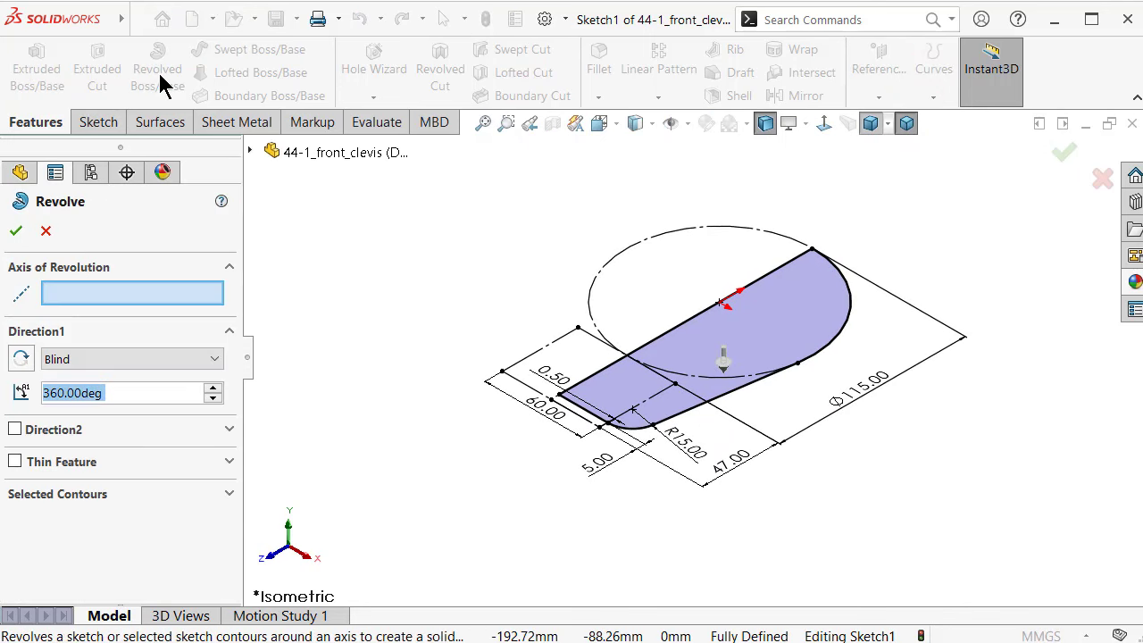
left_click(786, 272)
key("Return")
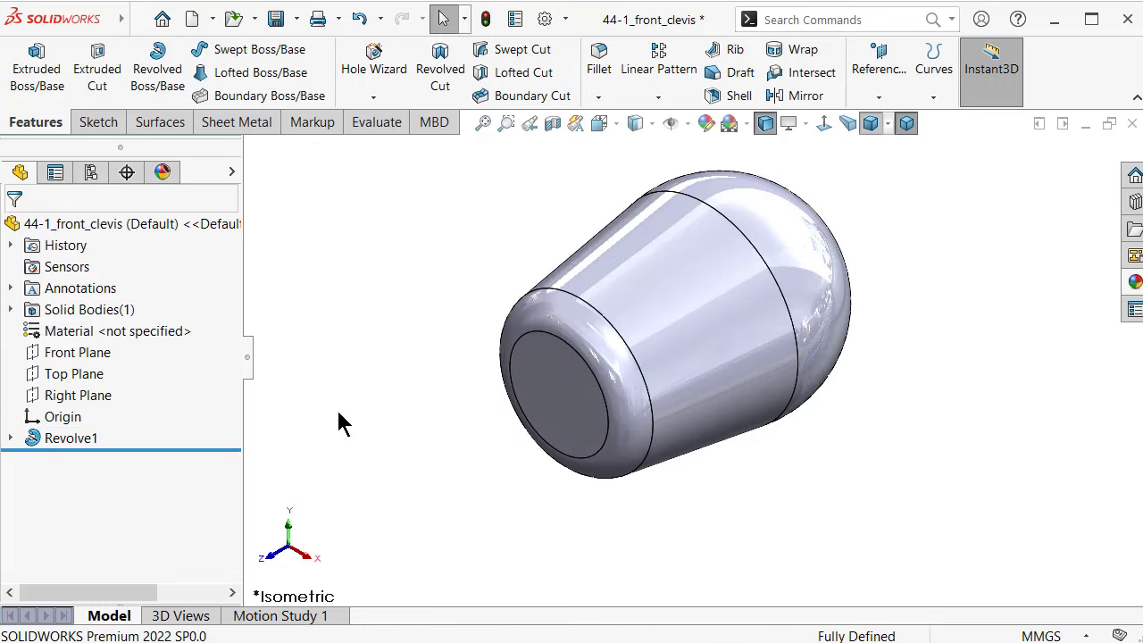
Apply a brushed aluminum appearance to the Revolve1 body
left_click(89, 438)
left_click(1134, 283)
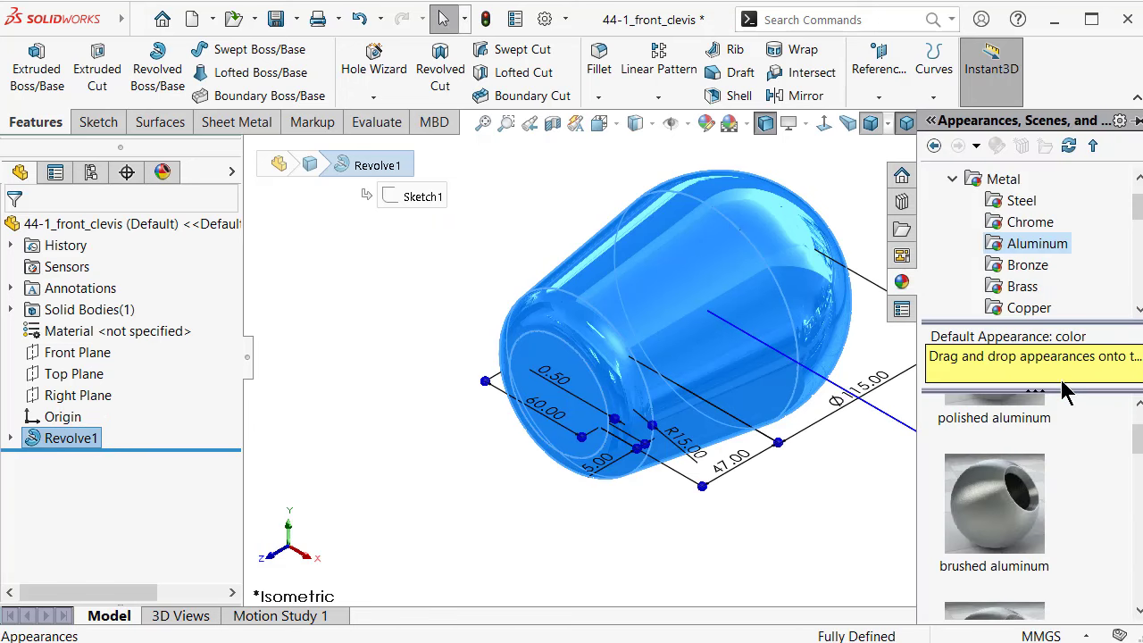
double_click(987, 523)
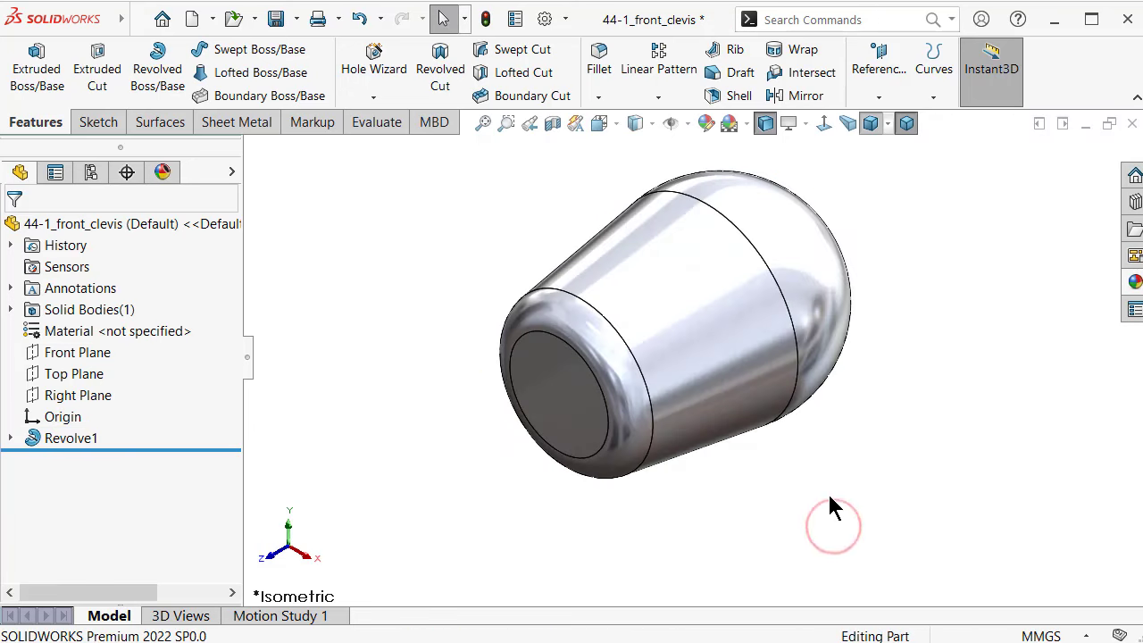
Start a sketch on the flat end face and draw a corner rectangle
mouse_move(815, 391)
middle_mouse_down()
mouse_move(804, 383)
mouse_move(837, 357)
mouse_move(837, 321)
mouse_move(808, 384)
middle_mouse_up()
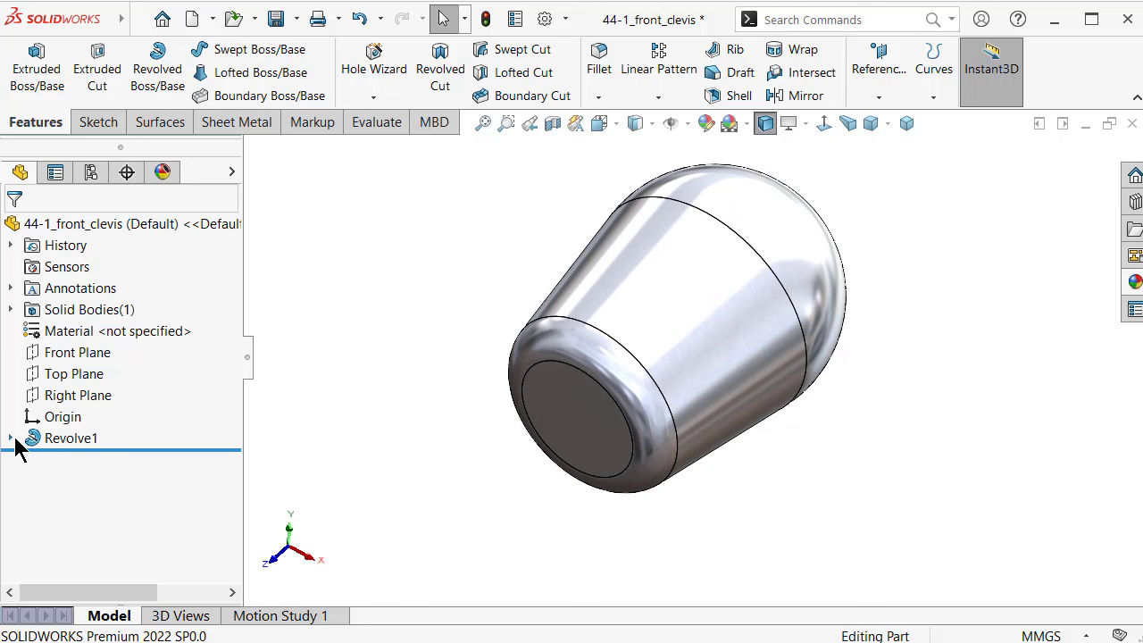
left_click(587, 413)
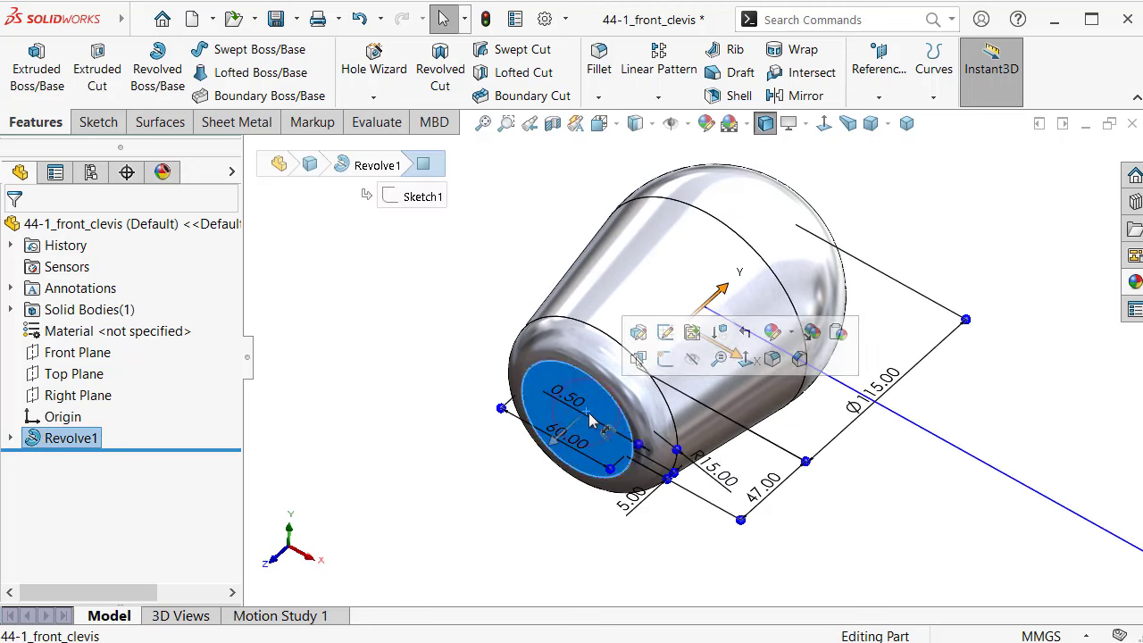
left_click(667, 365)
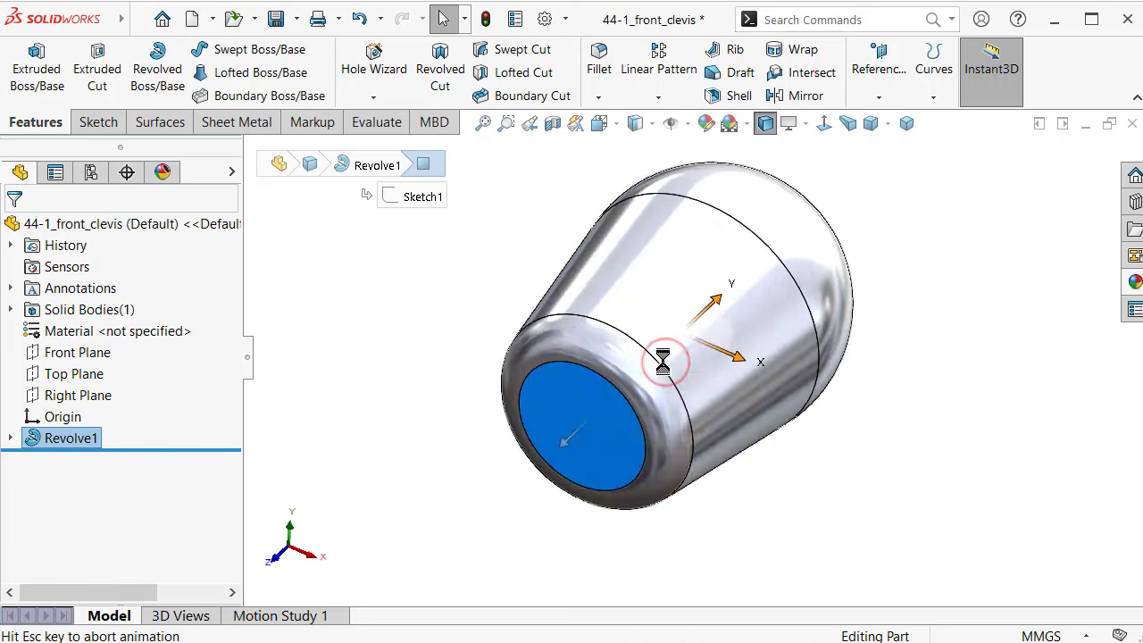
key("s")
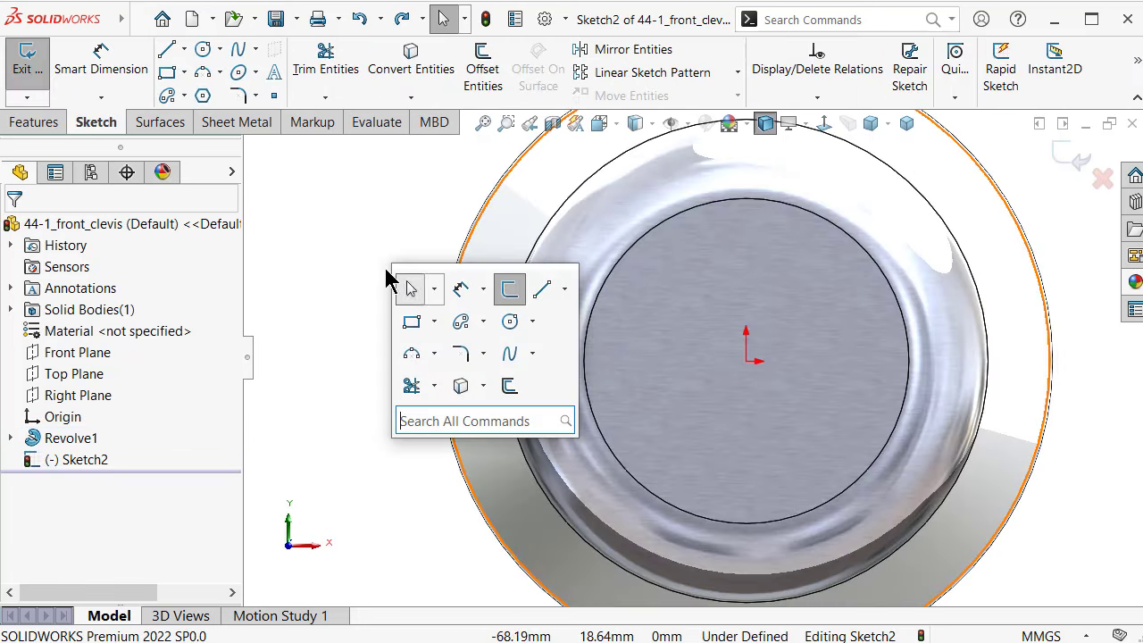
left_click(412, 323)
left_click(658, 339)
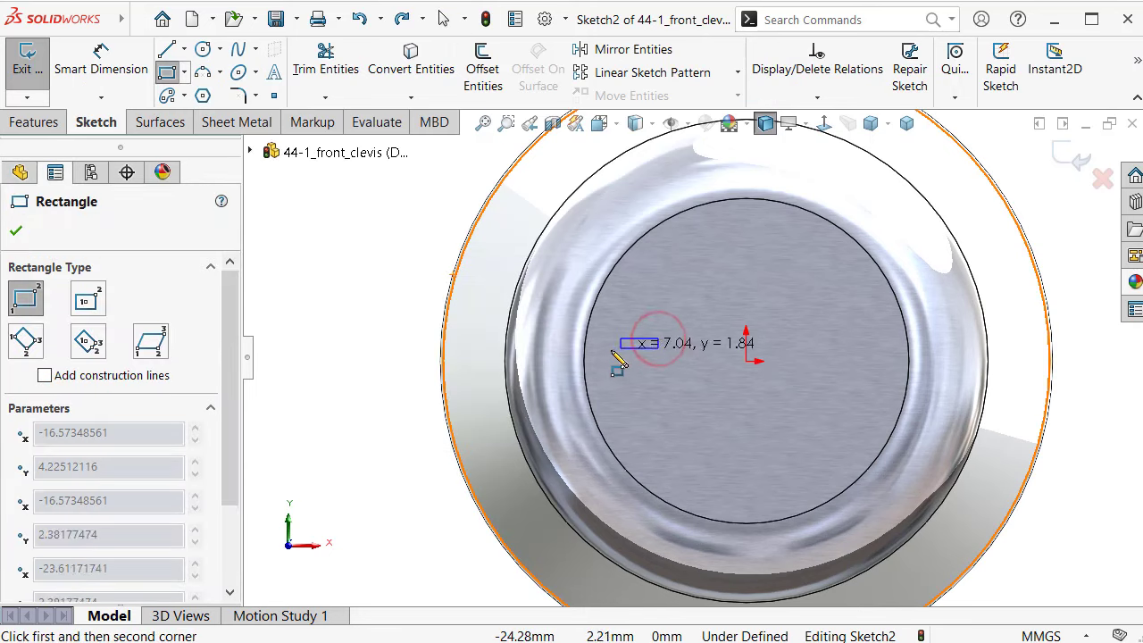
left_click(398, 367)
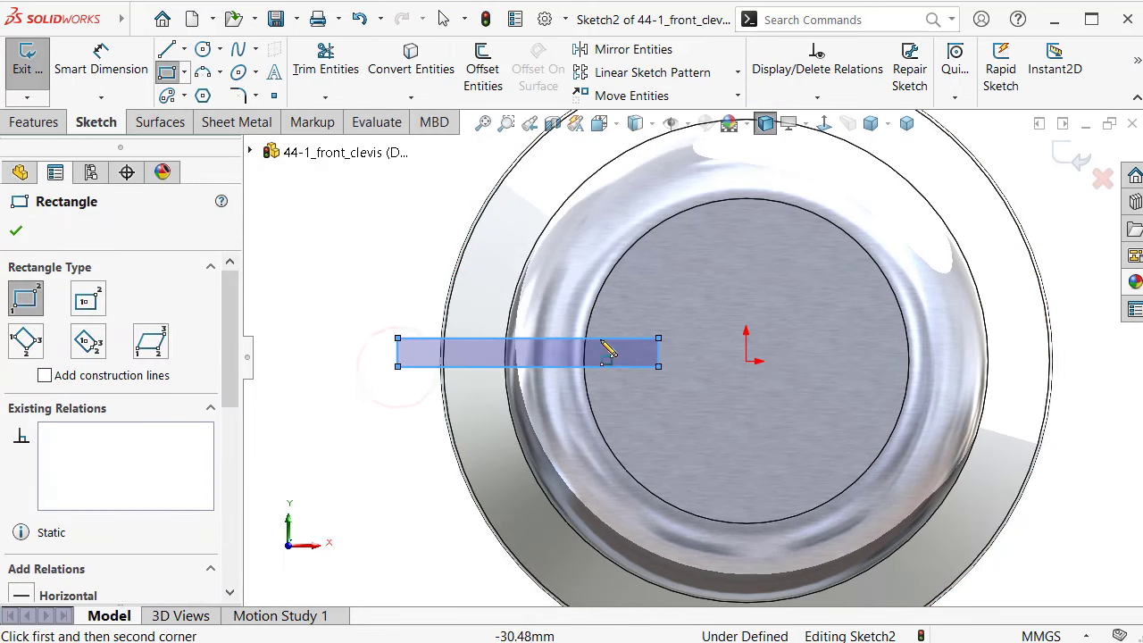
scroll(608, 349, "down", 4)
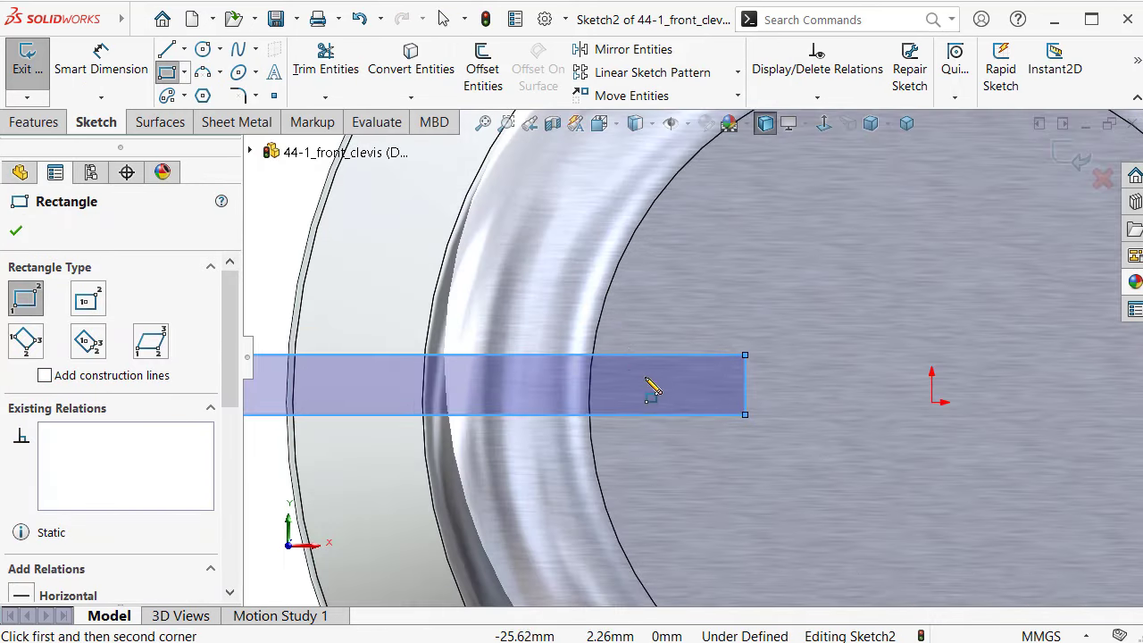
Dimension the rectangle 2 mm tall and 60 mm wide
key("s")
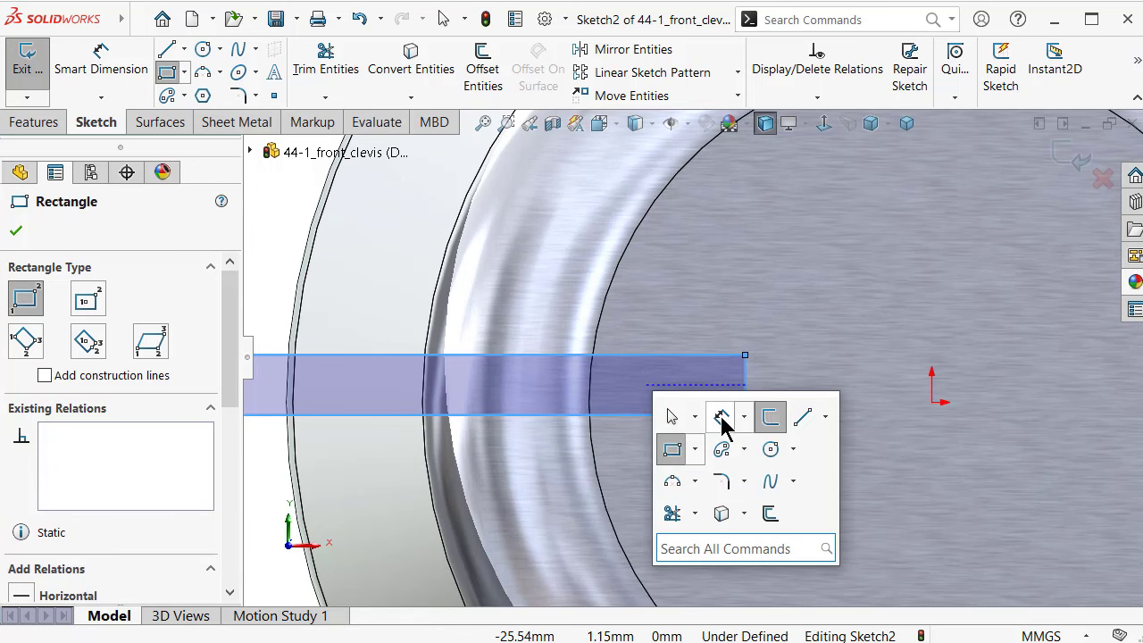
left_click(722, 417)
left_click(748, 379)
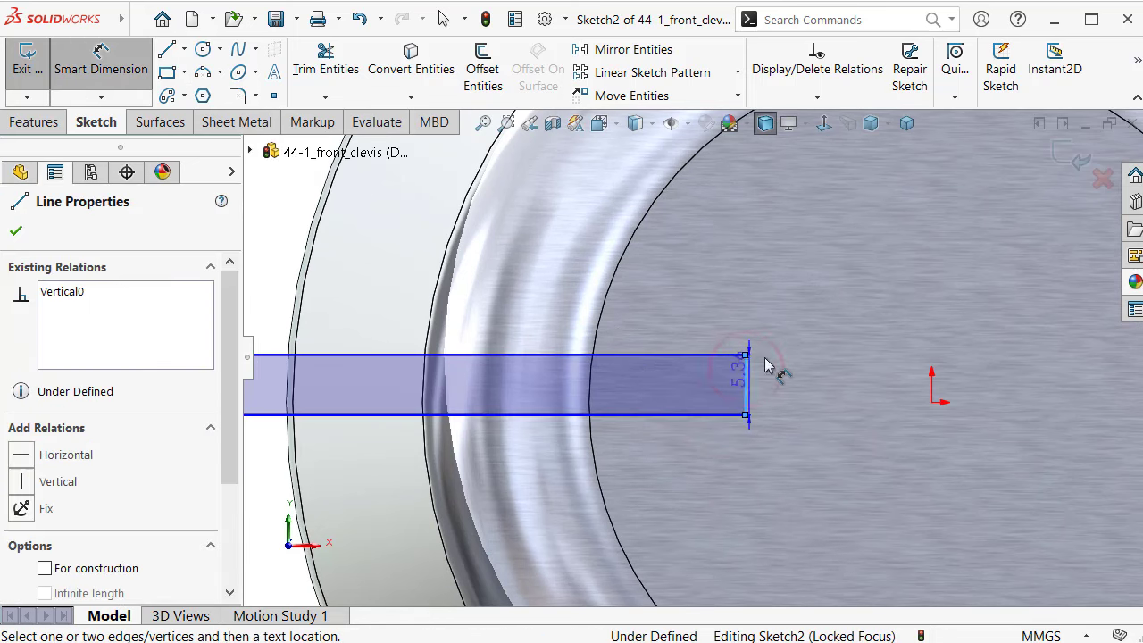
left_click(789, 332)
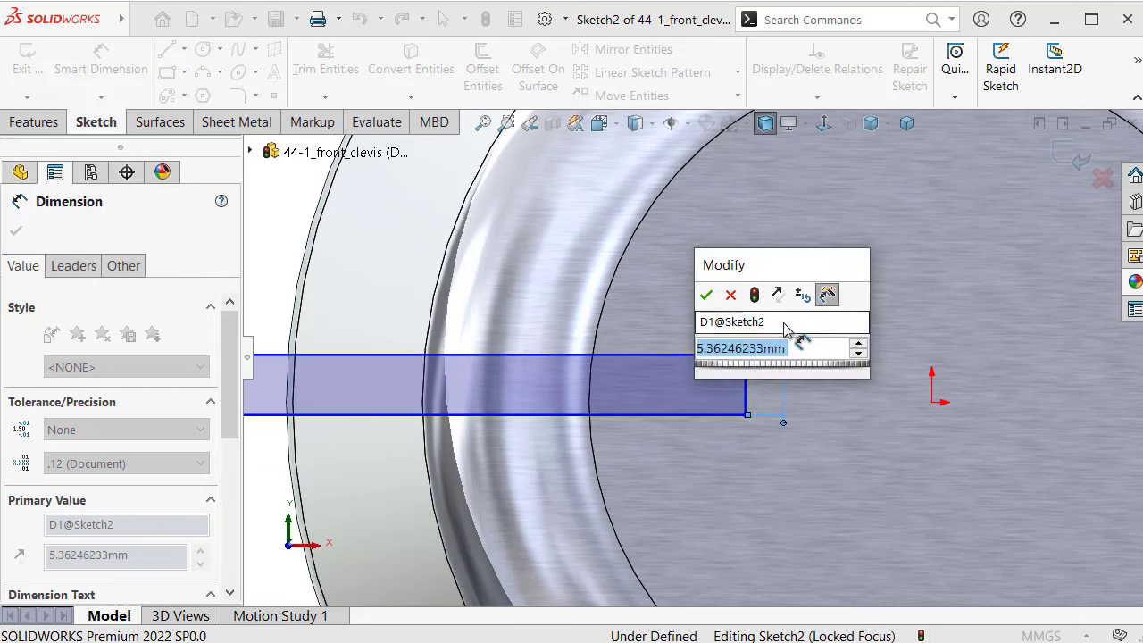
type("2")
key("Return")
left_click(677, 391)
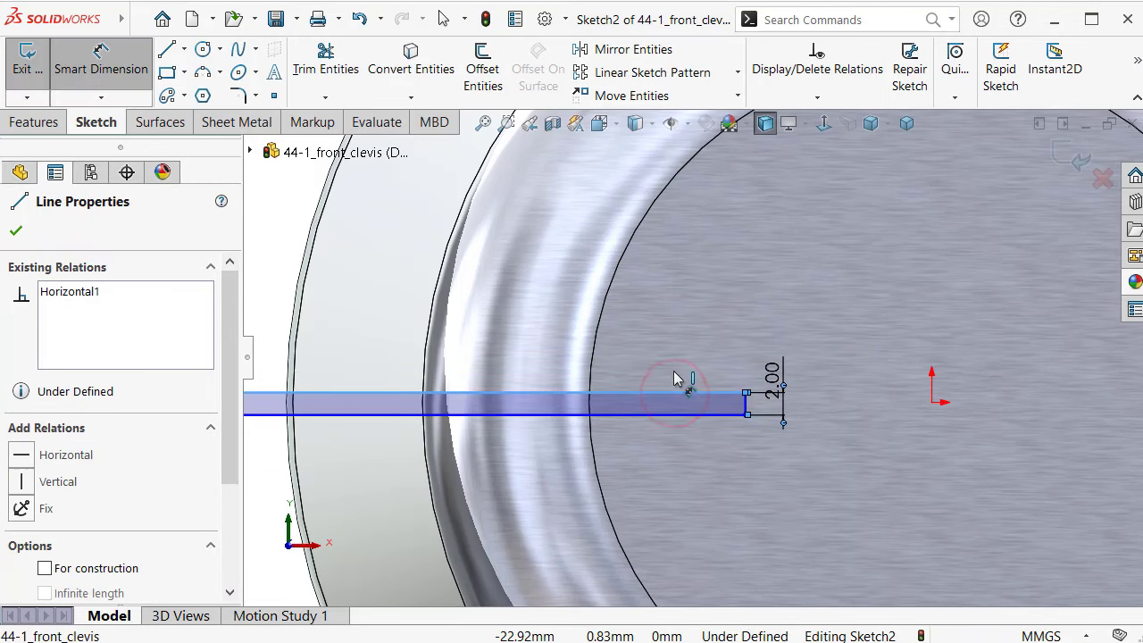
left_click(663, 341)
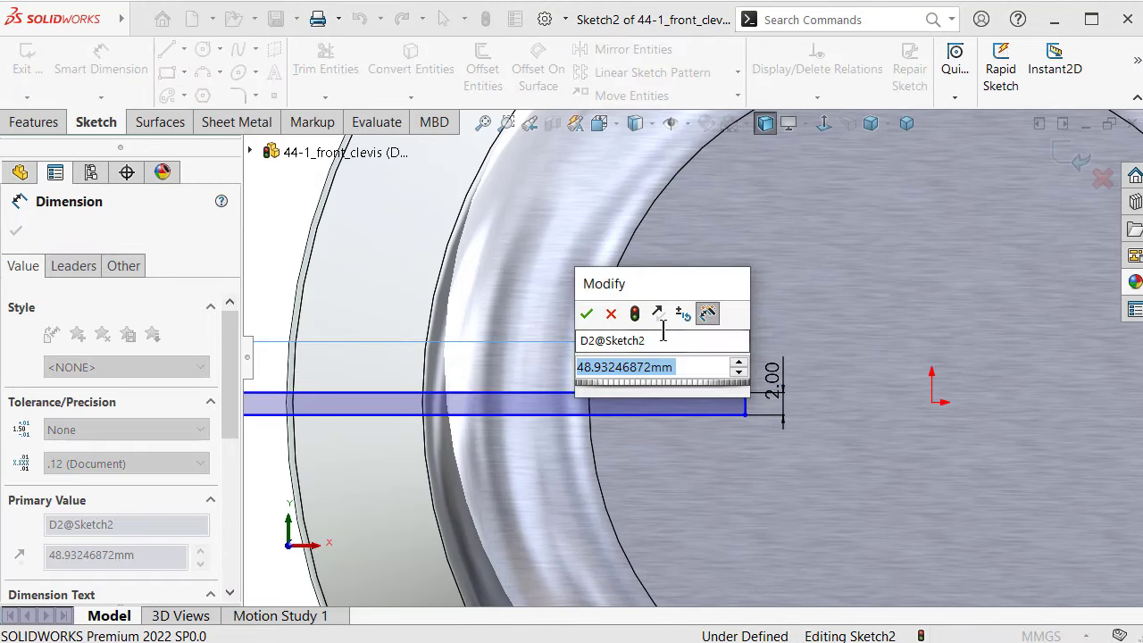
type("60")
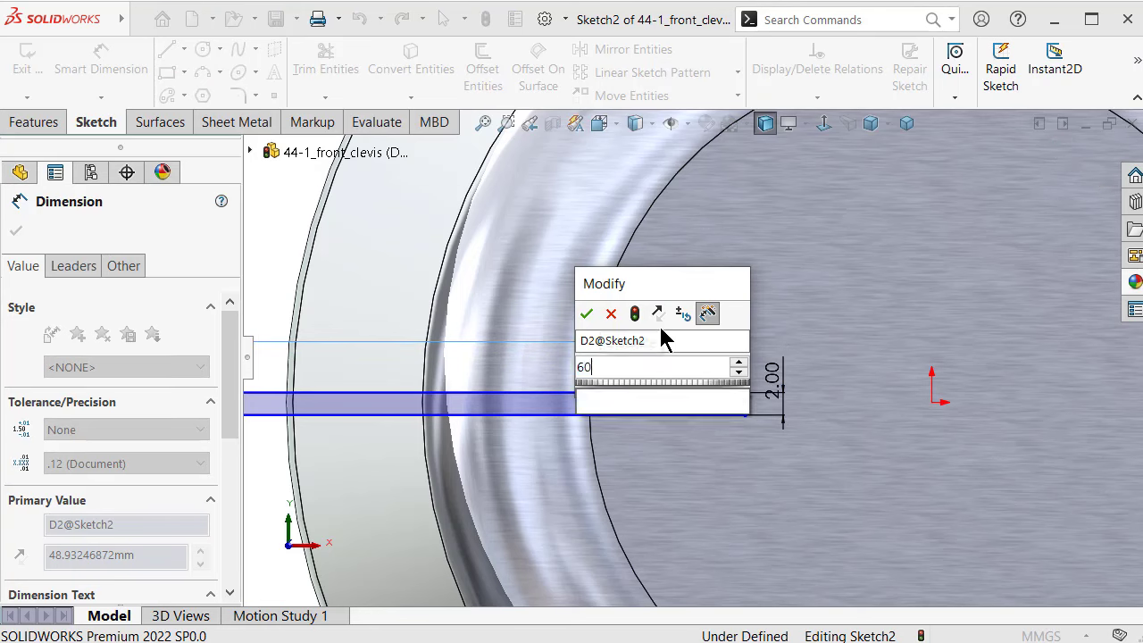
key("Return")
left_click(288, 221)
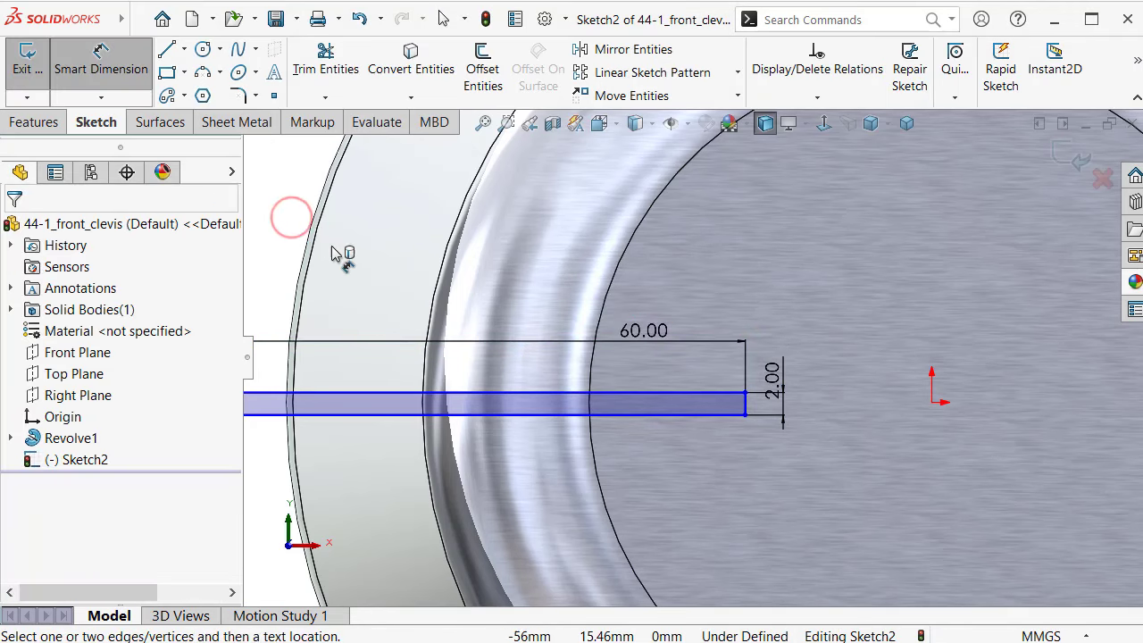
scroll(762, 423, "down", 2)
key("Escape")
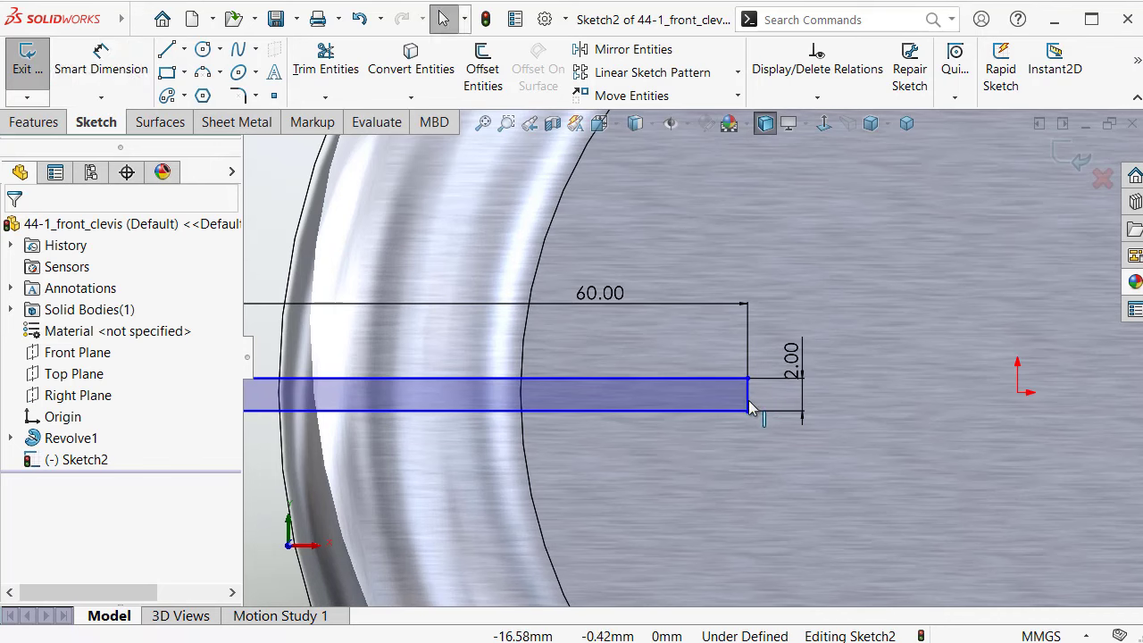
Add a Midpoint relation centring the rectangle's right edge on the origin
left_click(748, 401)
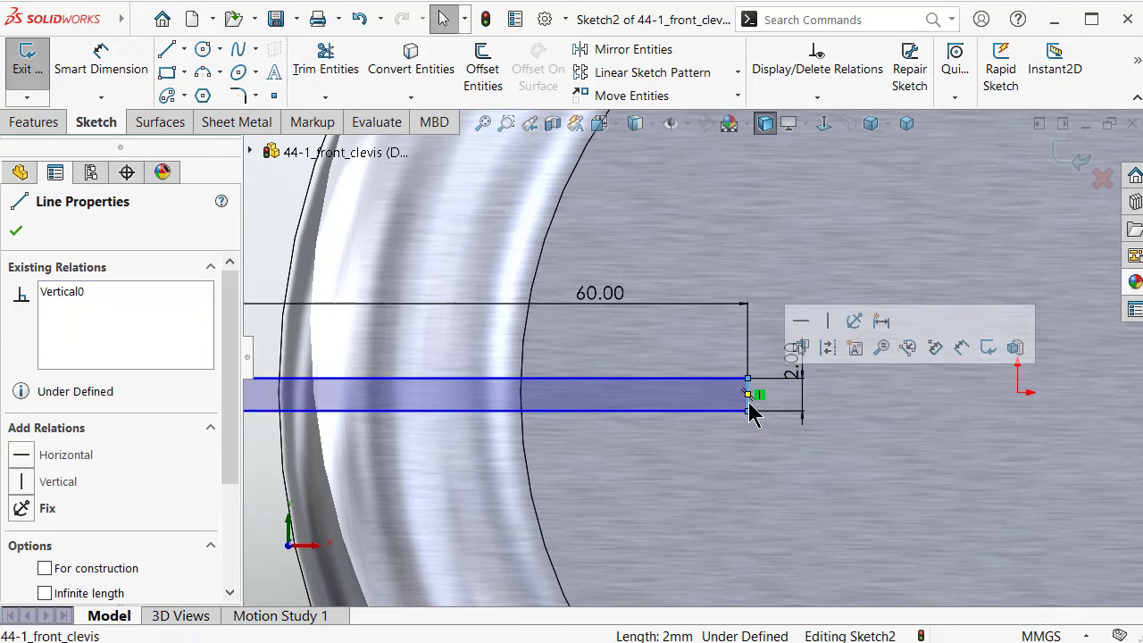
left_click(1018, 393, "ctrl")
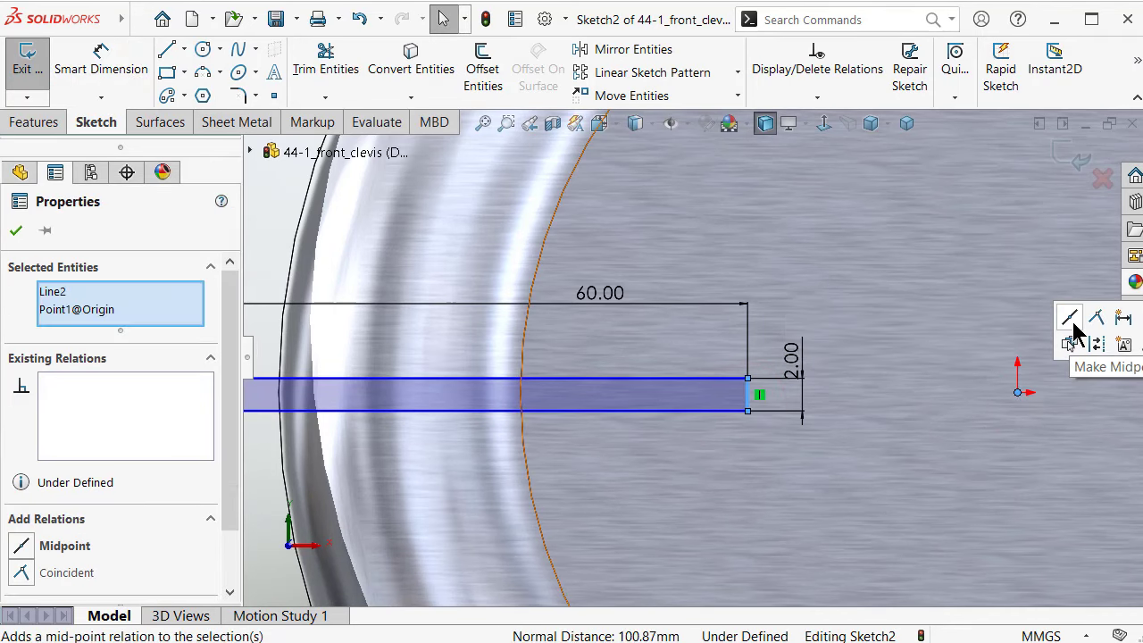
left_click(1071, 319)
scroll(816, 299, "up", 2)
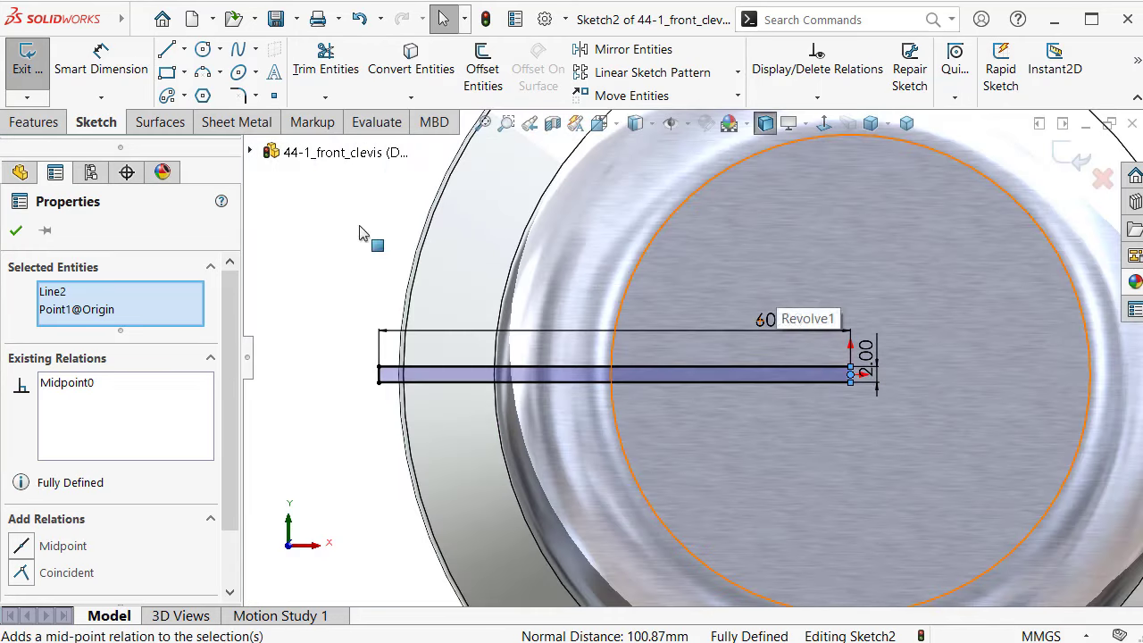
left_click(338, 214)
Move the 60.00 dimension above and the 2.00 dimension below the slot
left_click_drag(778, 323, 682, 315)
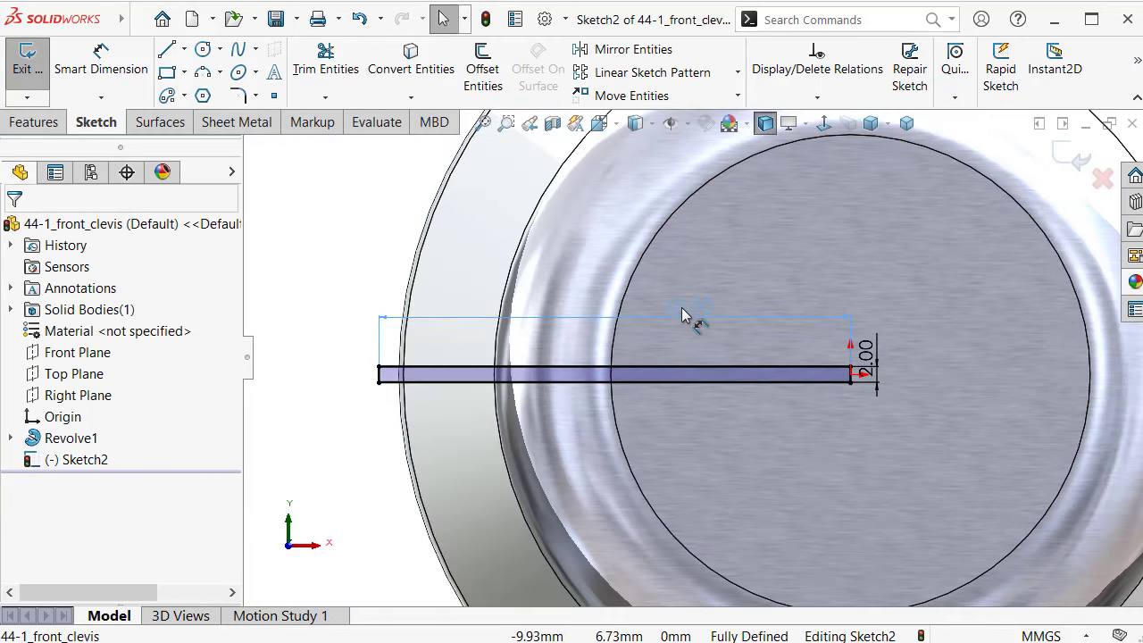
left_click(880, 374)
left_click_drag(875, 384, 862, 458)
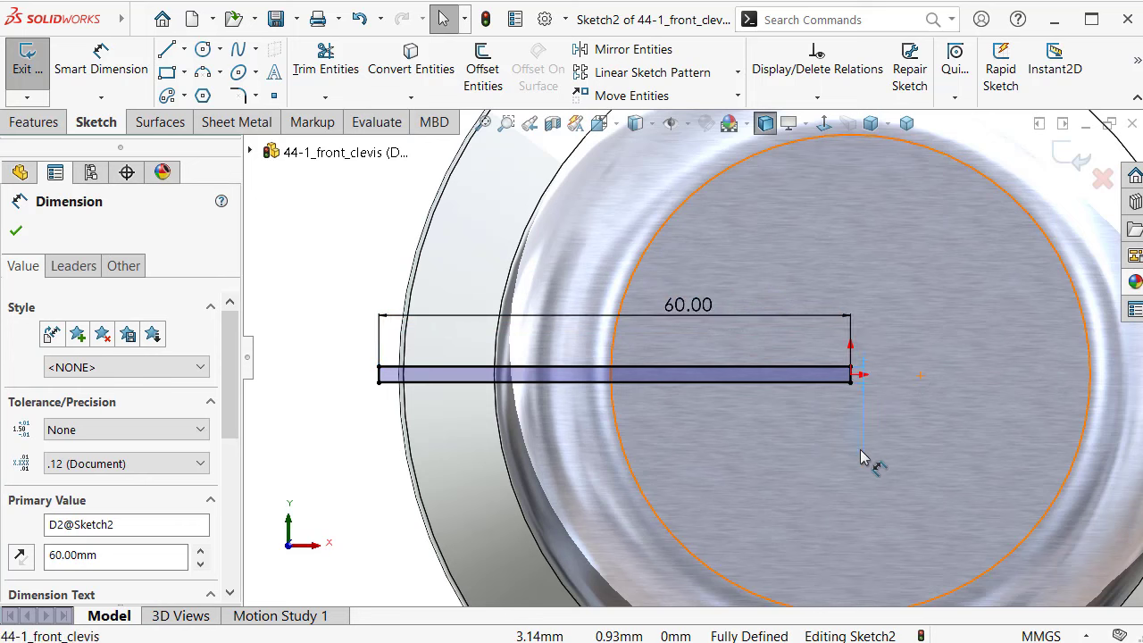
left_click(361, 261)
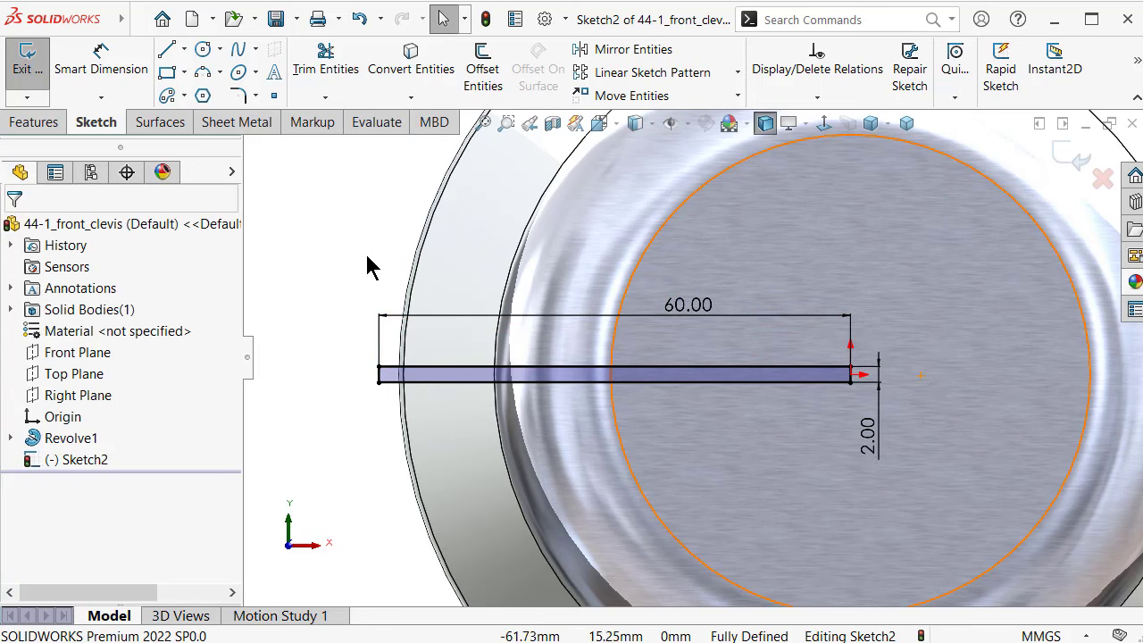
key("s")
left_click(416, 328)
Draw a centre rectangle from the slot's end point to a corner beyond the face
left_click(427, 380)
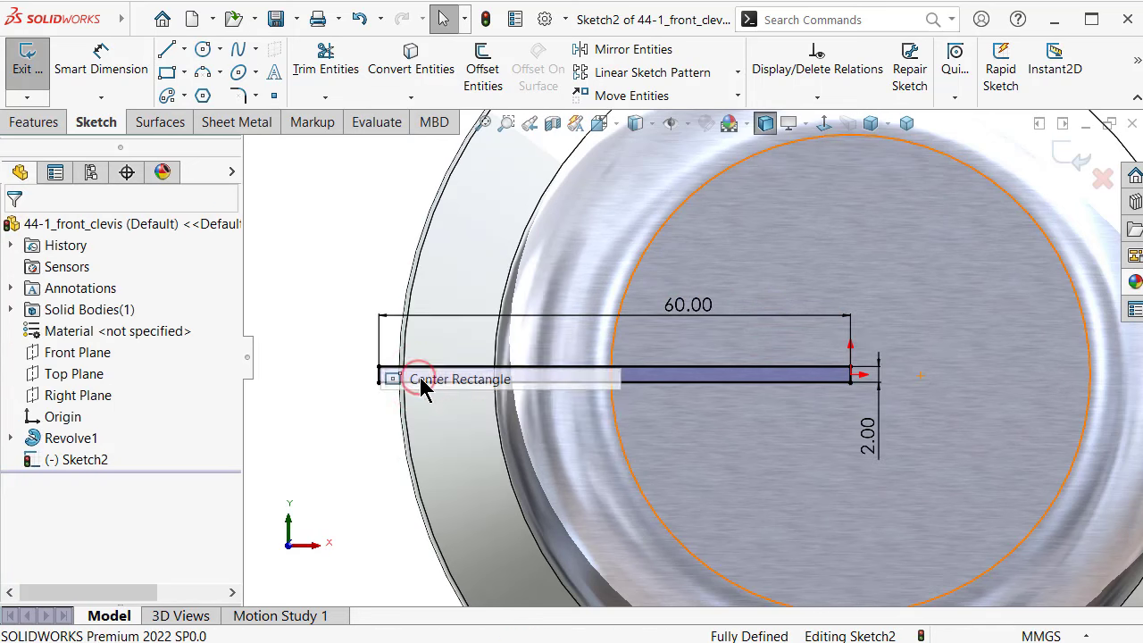
left_click(850, 375)
scroll(850, 374, "up", 3)
scroll(791, 327, "up", 3)
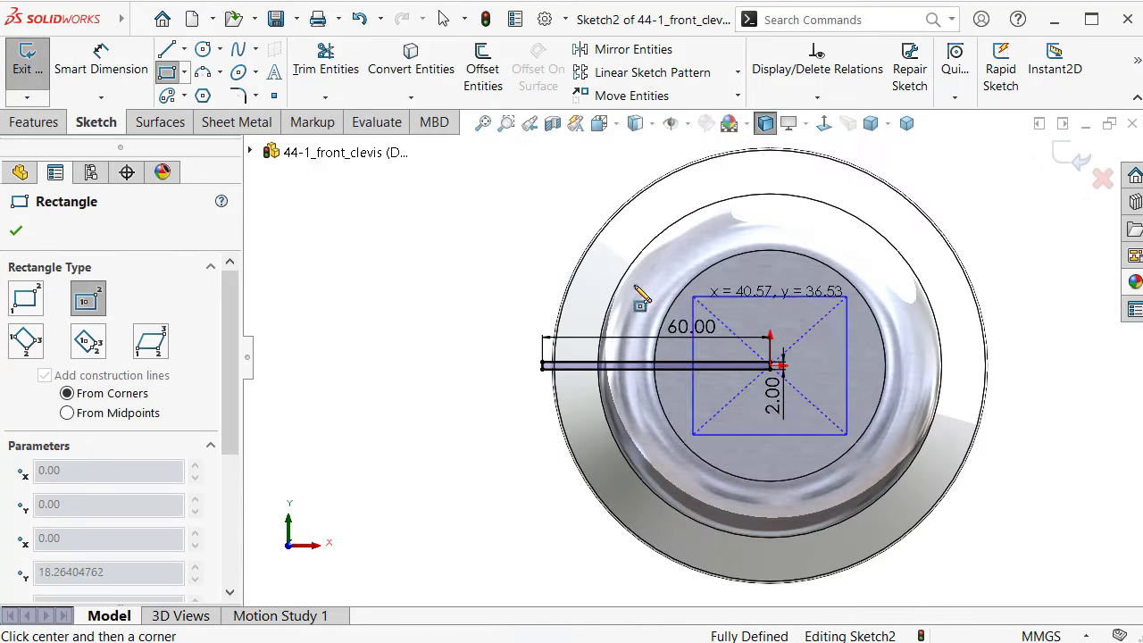
left_click(506, 265)
key("Escape")
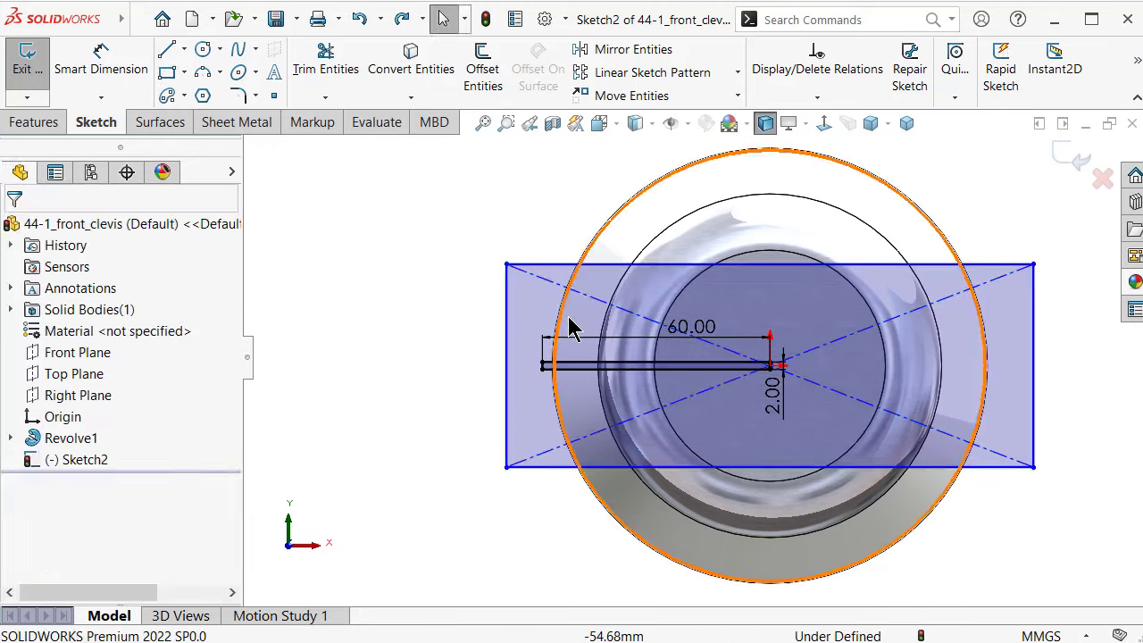
scroll(536, 331, "down", 3)
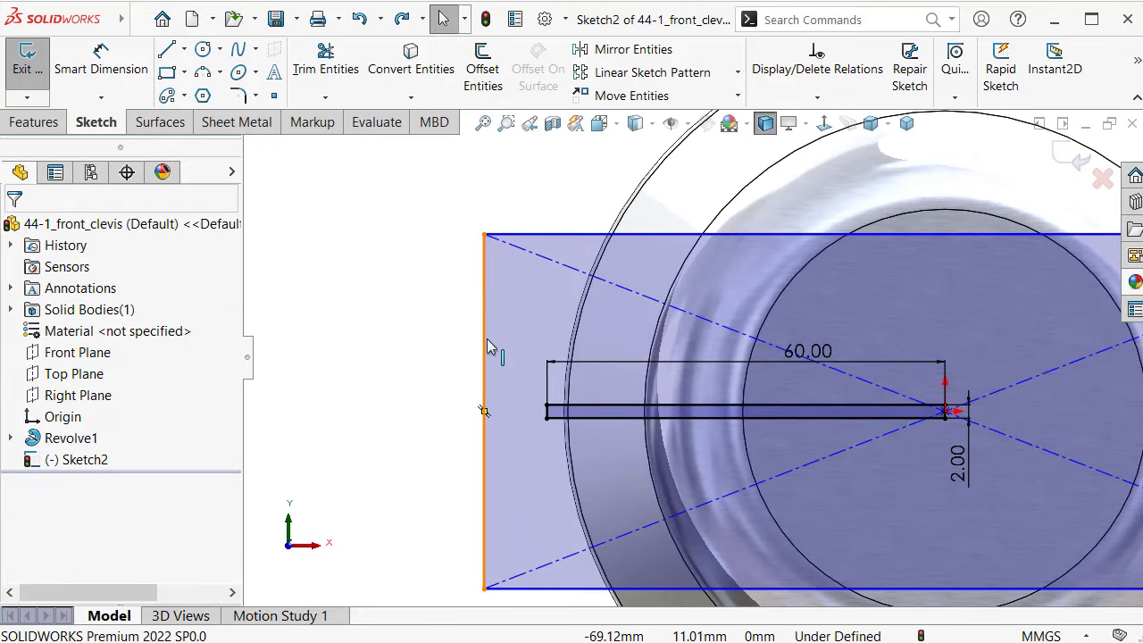
Make the slit line's left endpoint coincident with the rectangle's left edge
left_click(482, 323)
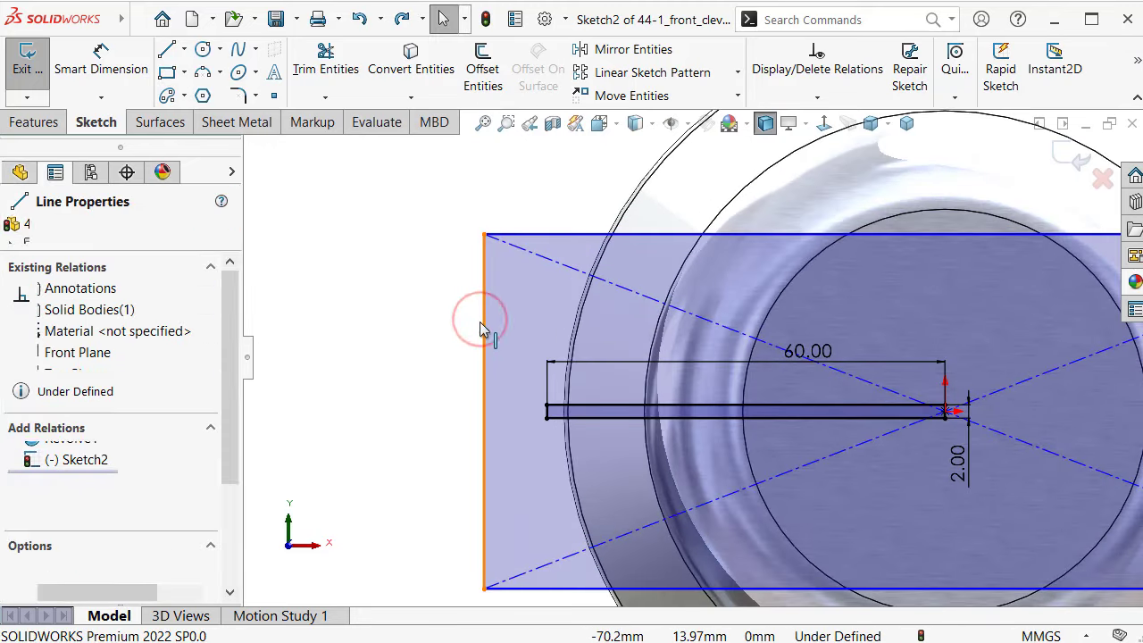
scroll(589, 433, "down", 2)
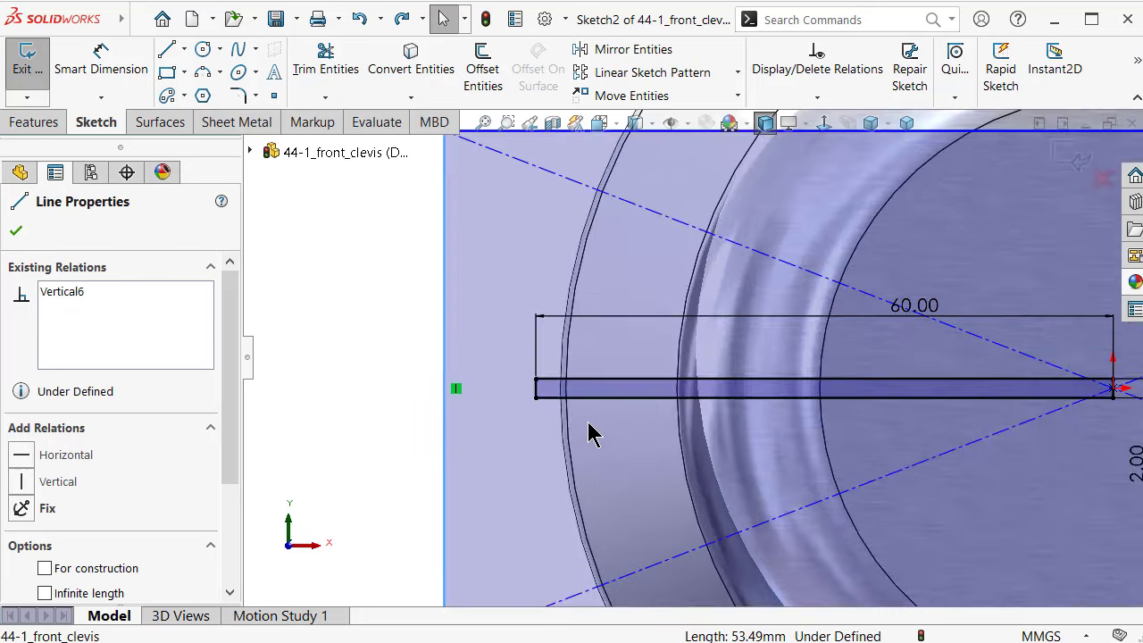
left_click(536, 381, "ctrl")
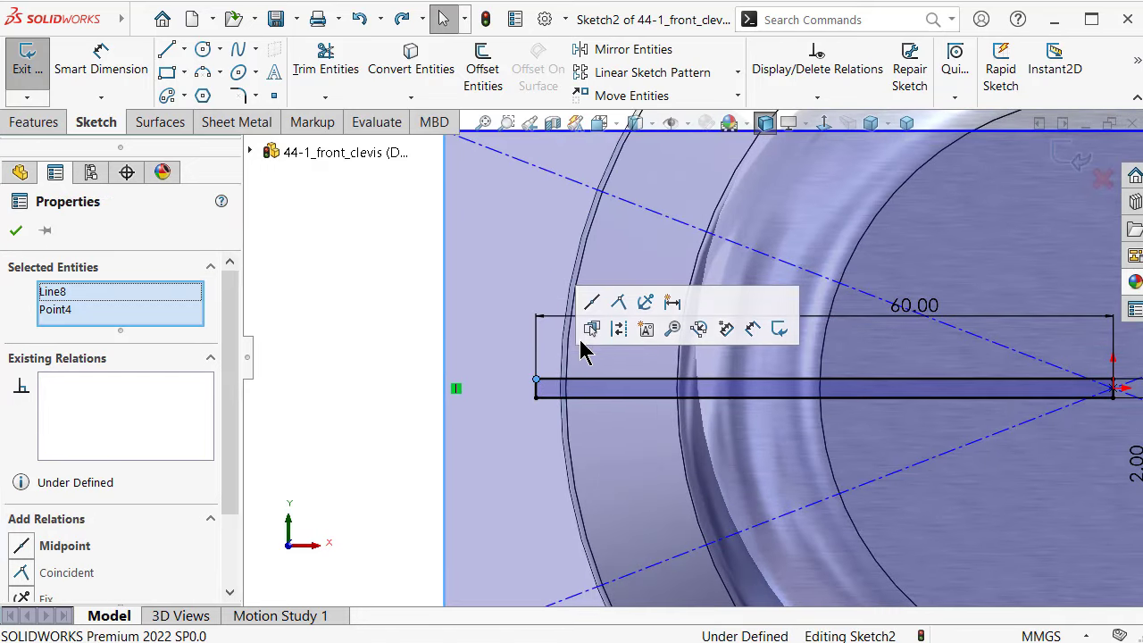
left_click(619, 304)
left_click(390, 286)
scroll(705, 304, "up", 3)
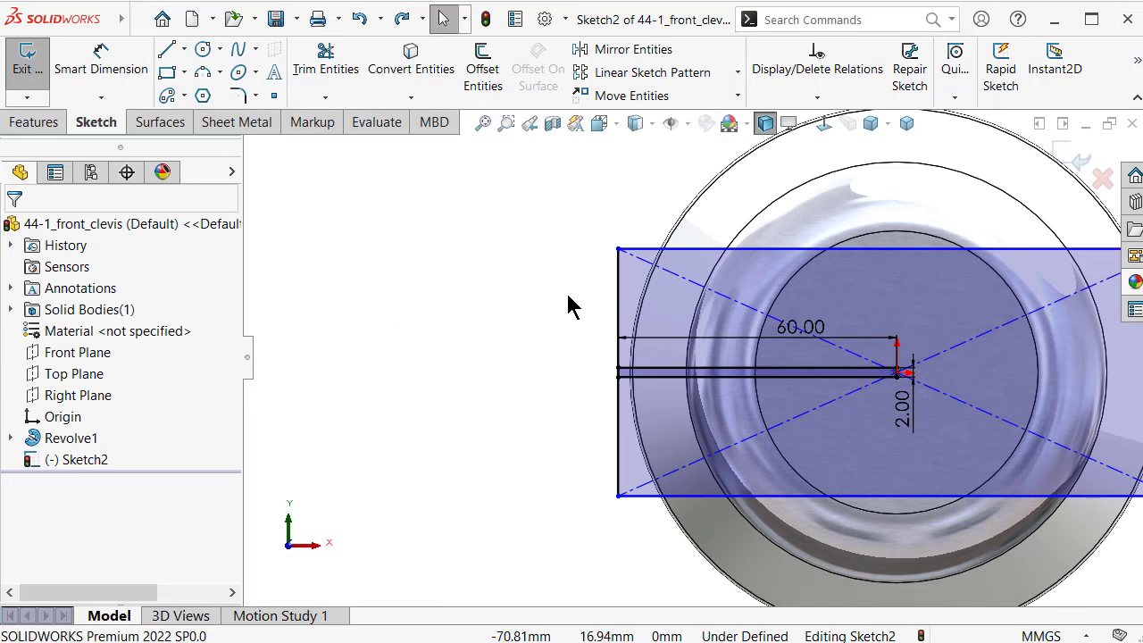
Dimension the left edge 40 mm tall, then fit and view the part isometrically
key("s")
left_click(639, 327)
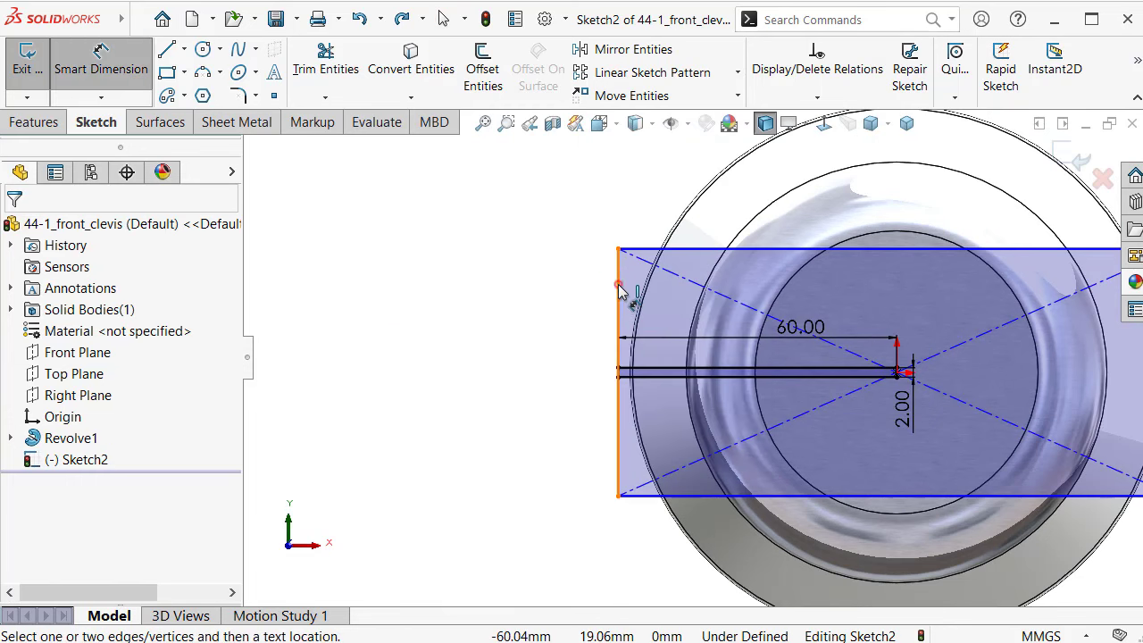
left_click(618, 288)
left_click(525, 322)
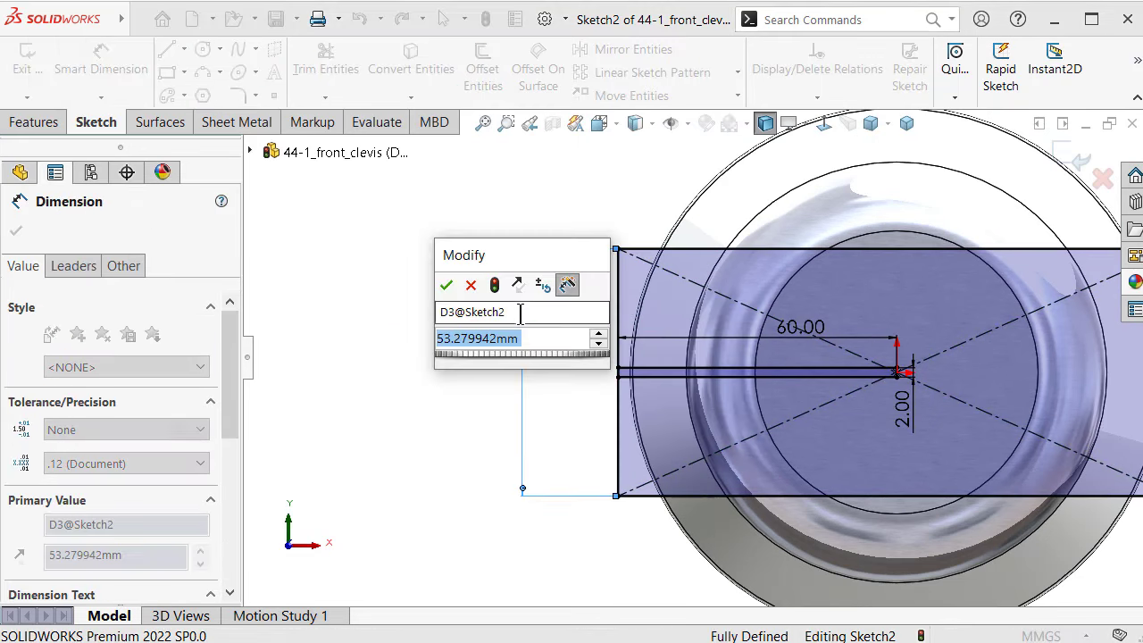
type("40")
key("Escape")
key("z")
key("z")
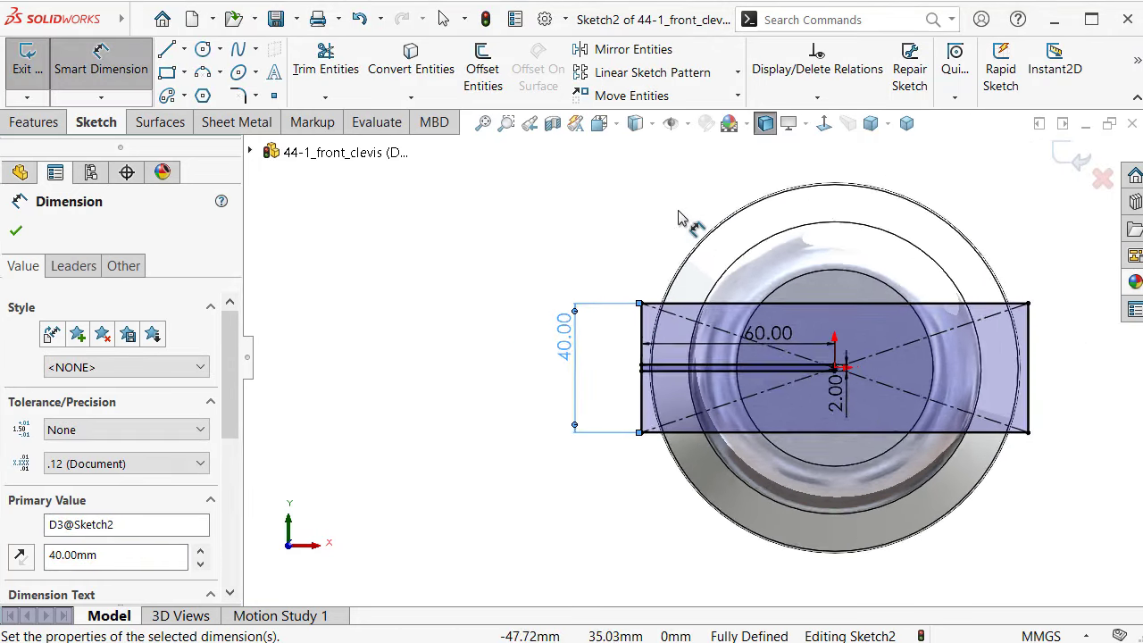
left_click(908, 125)
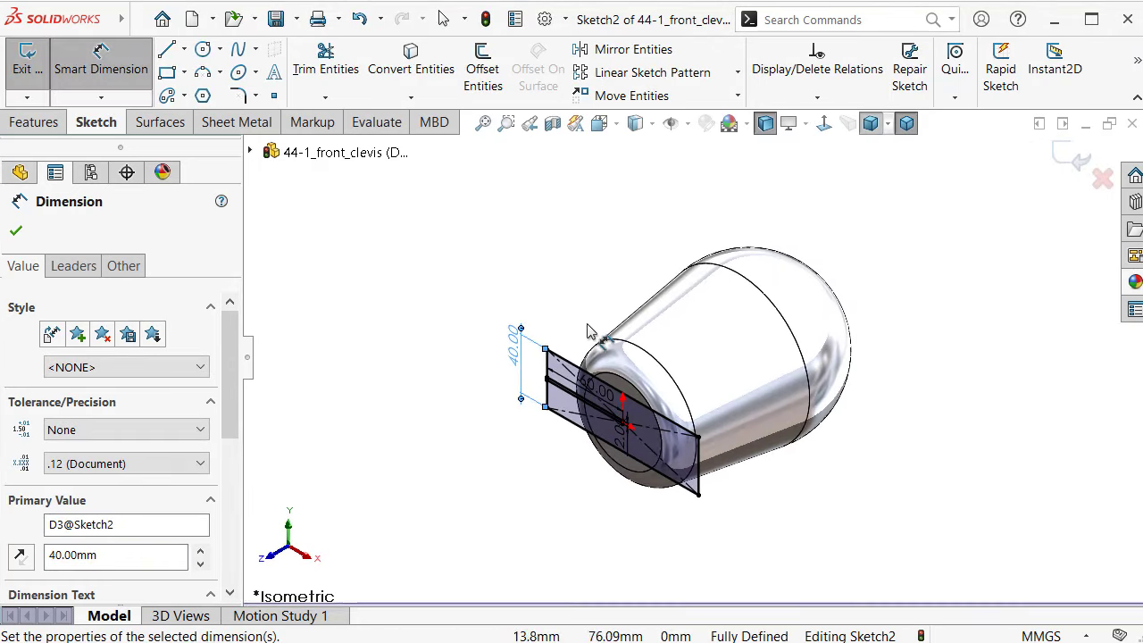
Extrude-cut the rectangle contour Through All with Flip side to cut enabled
left_click(43, 122)
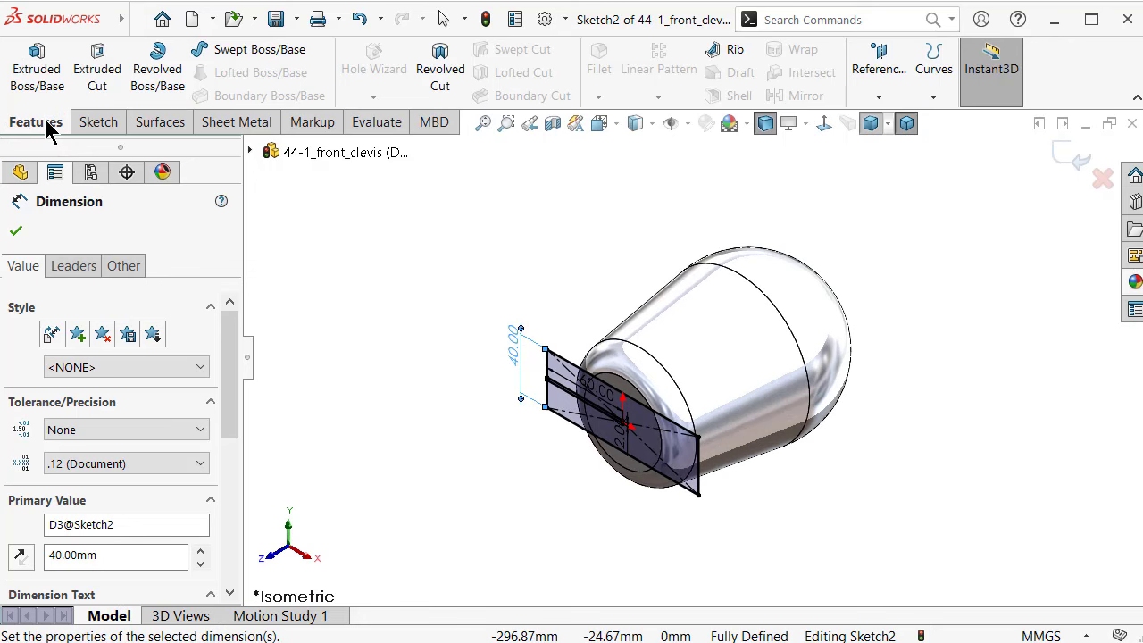
left_click(52, 87)
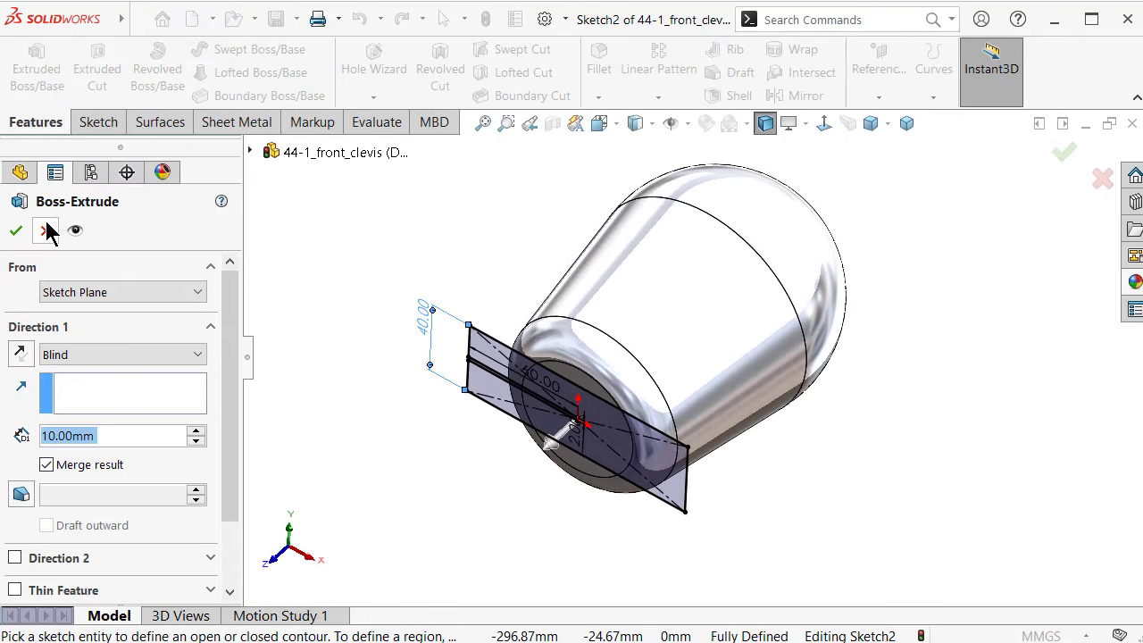
left_click(36, 225)
left_click(98, 76)
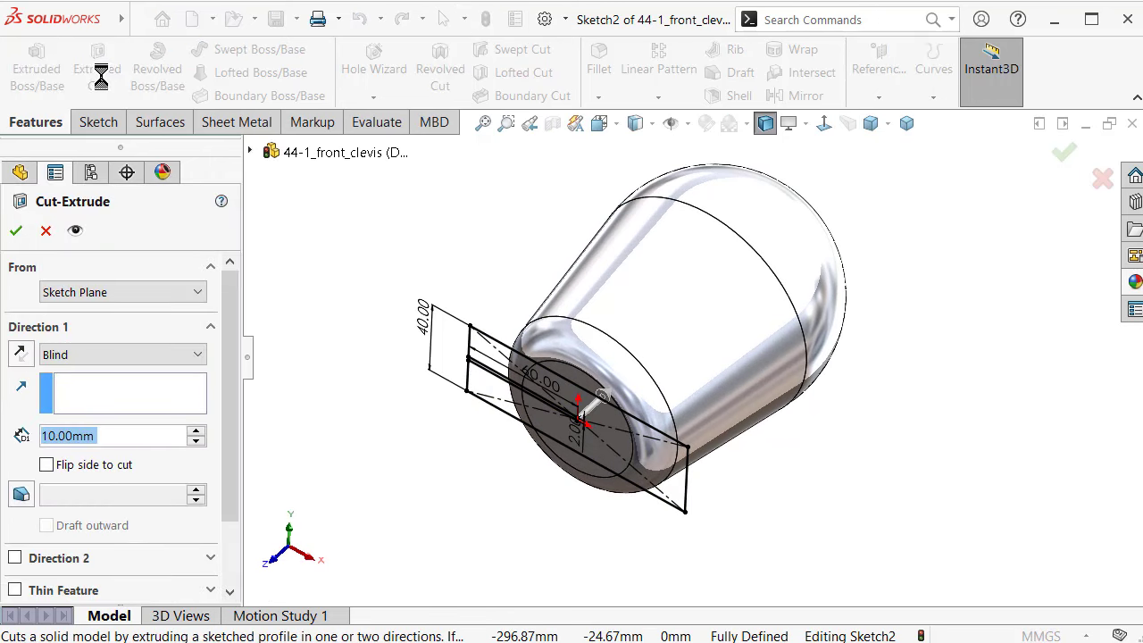
left_click(161, 355)
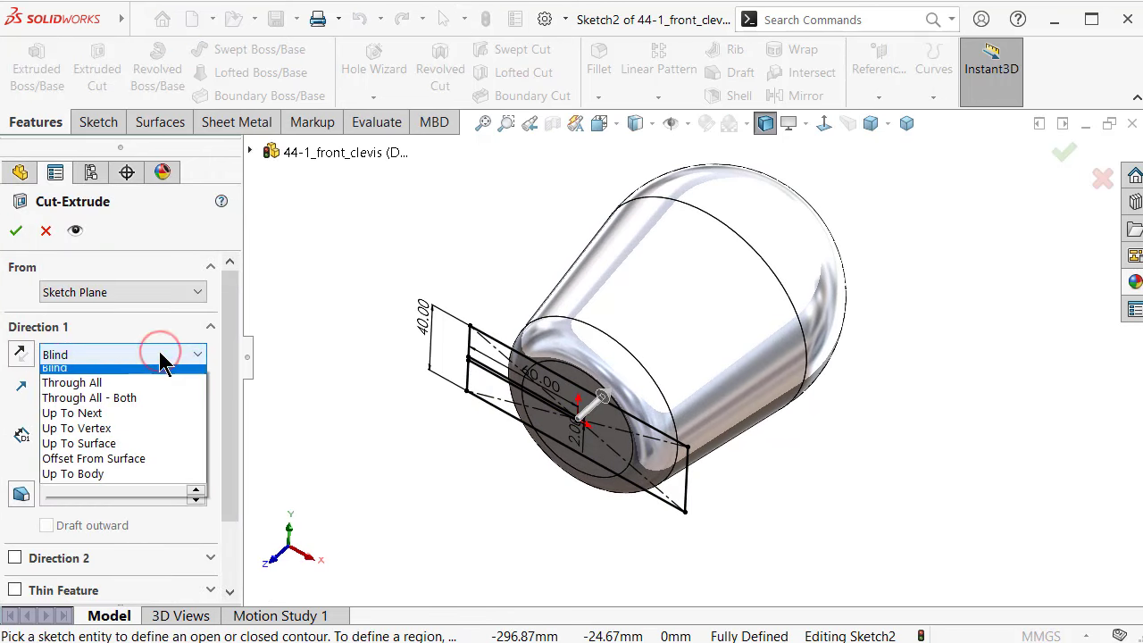
left_click(72, 389)
scroll(227, 375, "down", 2)
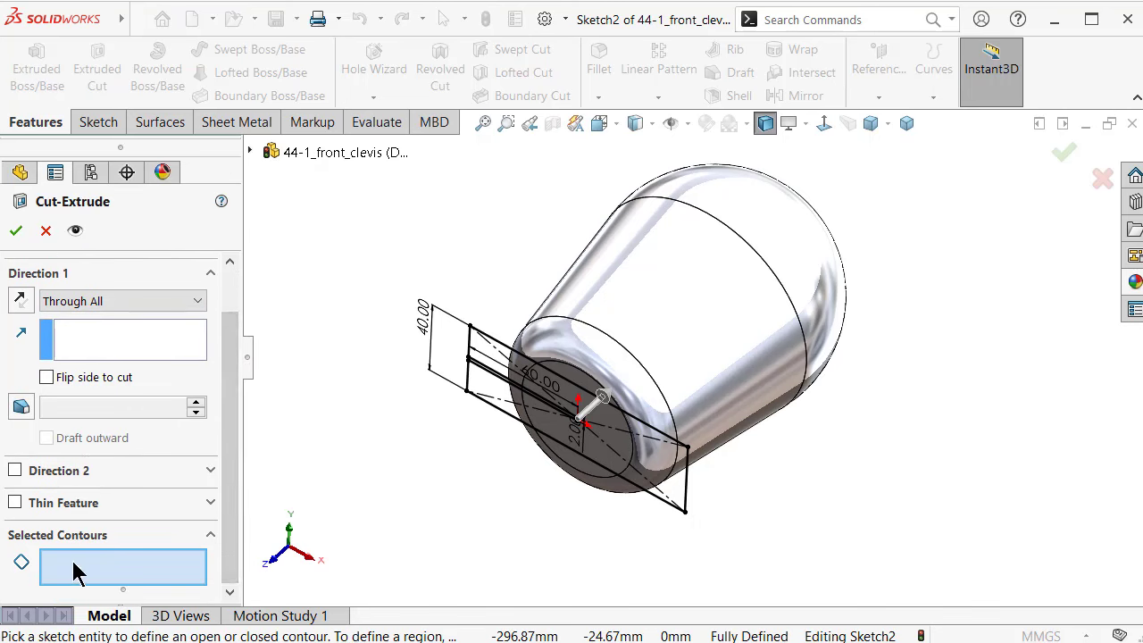
left_click(504, 350)
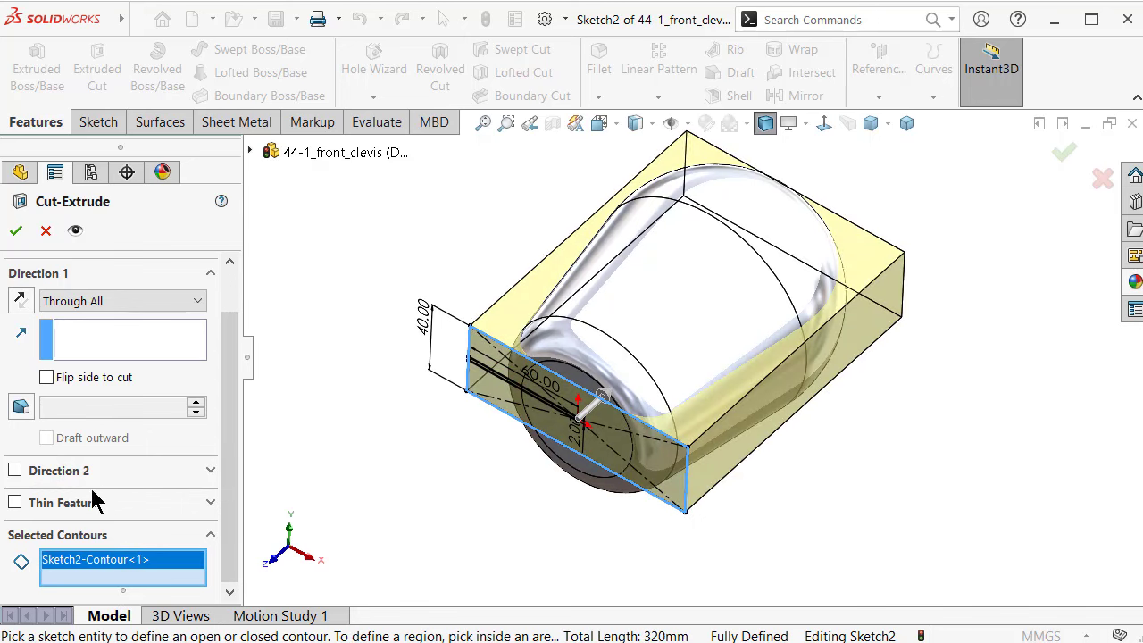
left_click(47, 378)
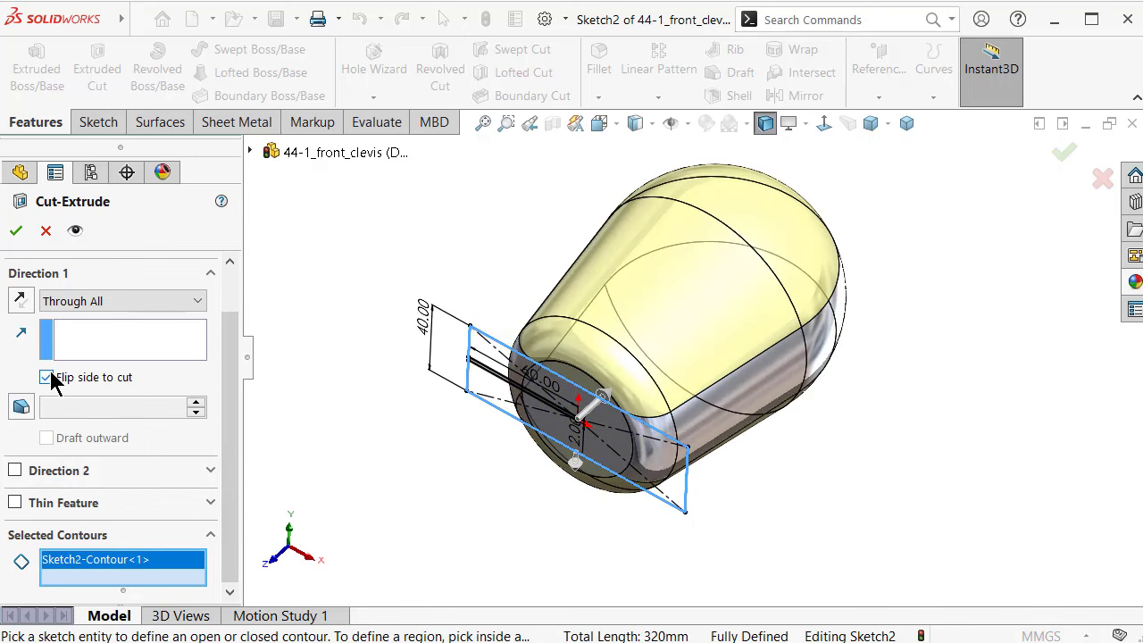
left_click(17, 231)
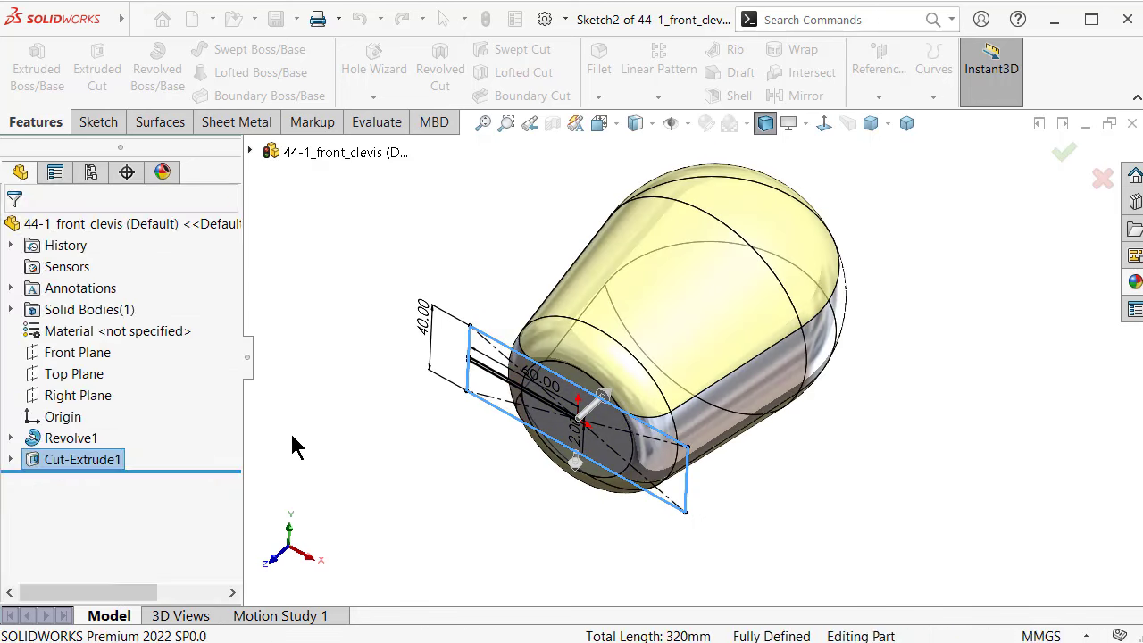
Orbit the model to inspect the cut and face the part's flat side
left_click(373, 453)
middle_click_drag(563, 482, 599, 337)
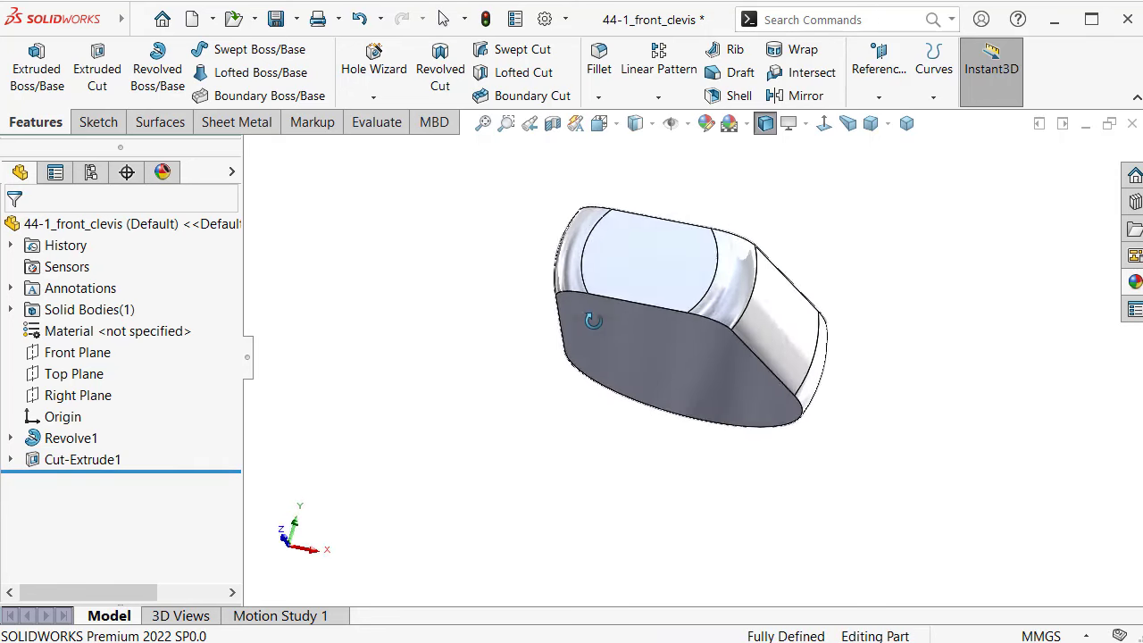
mouse_move(599, 337)
middle_mouse_down()
mouse_move(473, 503)
mouse_move(350, 420)
mouse_move(500, 377)
middle_mouse_up()
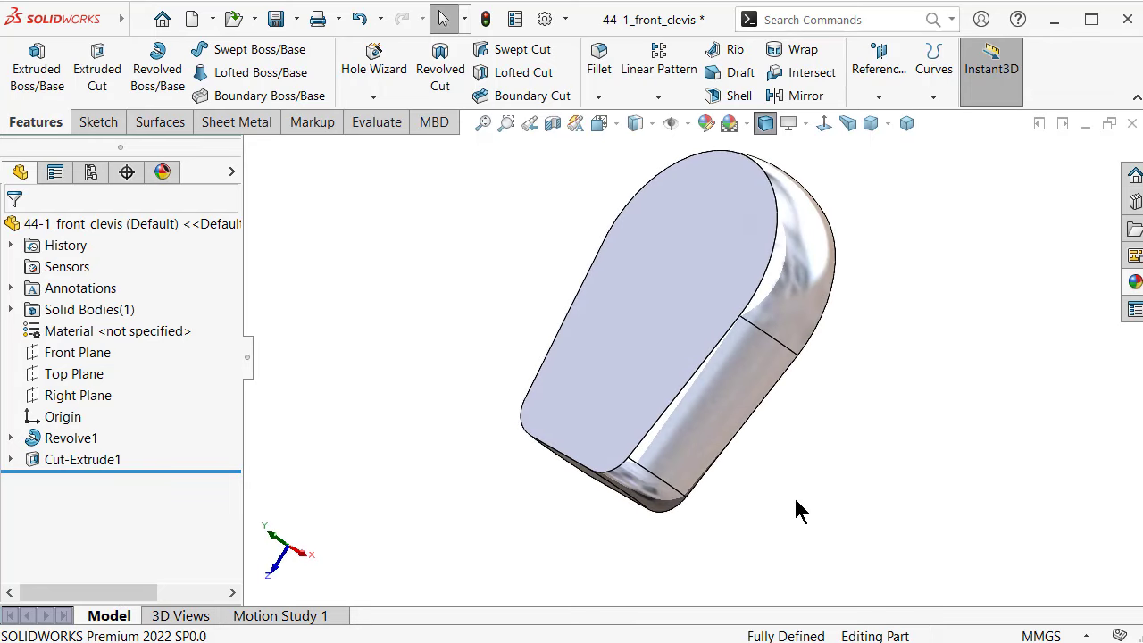
middle_click_drag(795, 500, 844, 548)
Show Revolve1's Sketch1 as reference and start a new sketch on the Top Plane
left_click(10, 439)
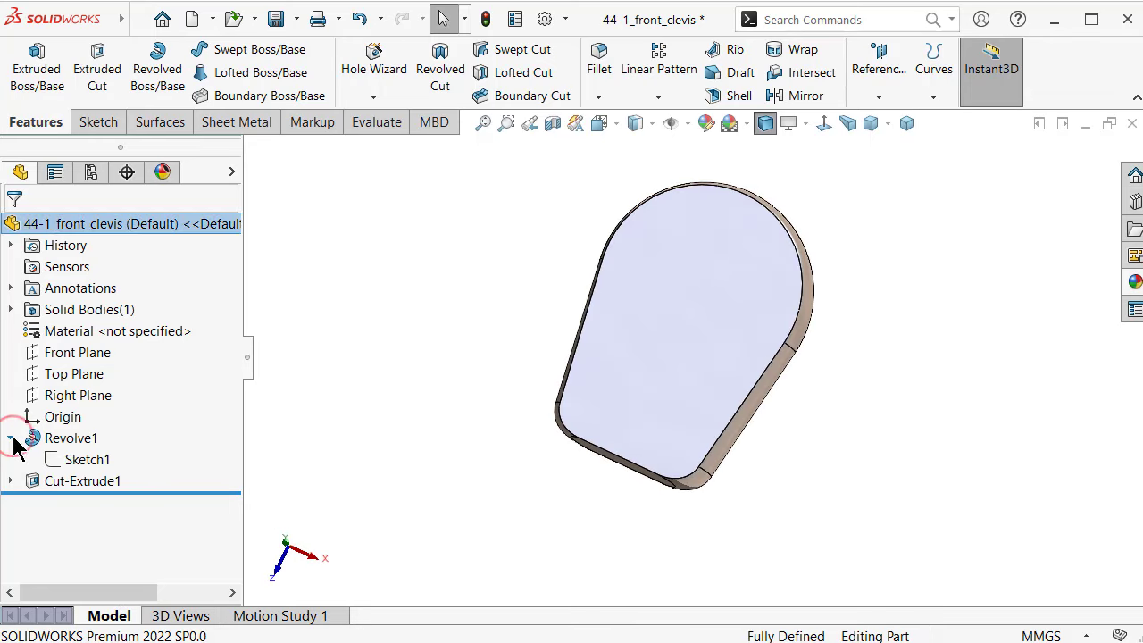
left_click(98, 460)
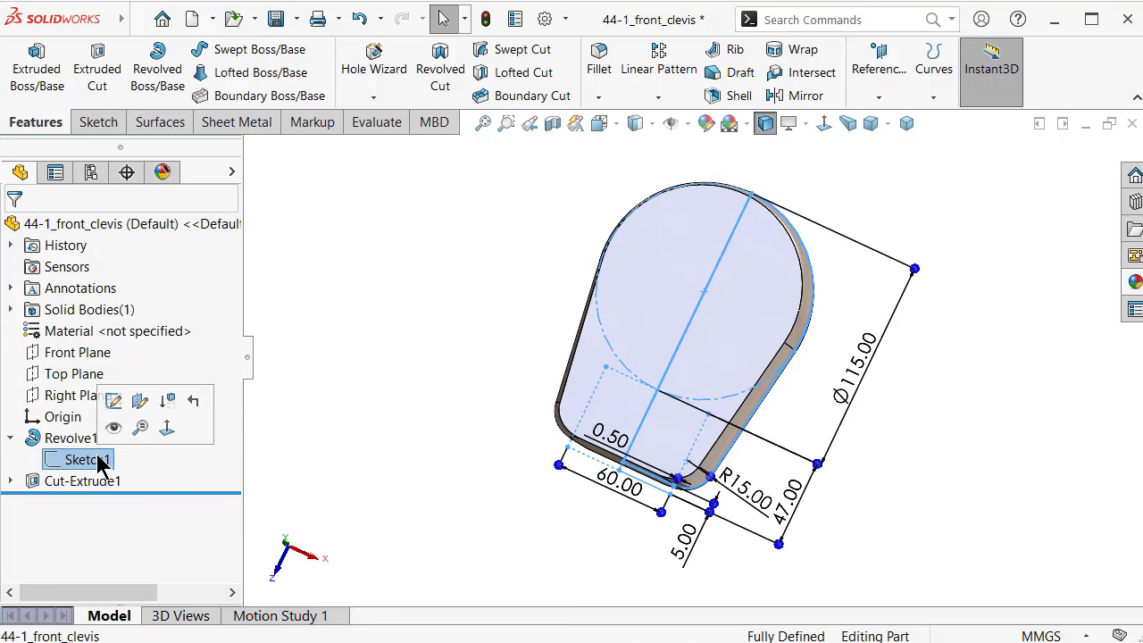
left_click(112, 427)
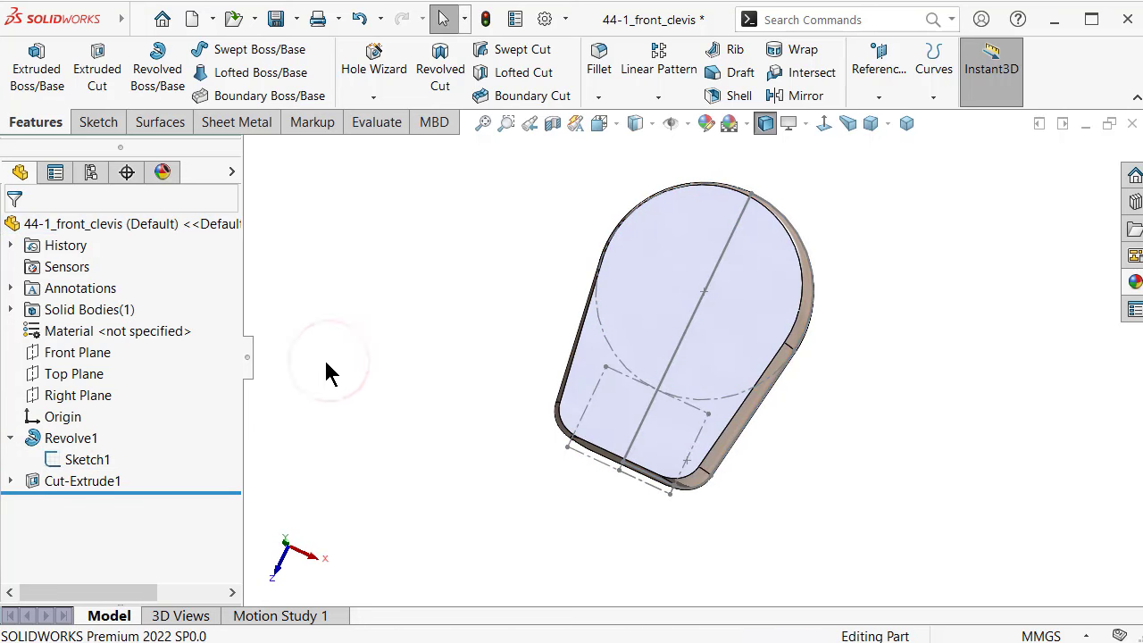
left_click(85, 373)
left_click(103, 351)
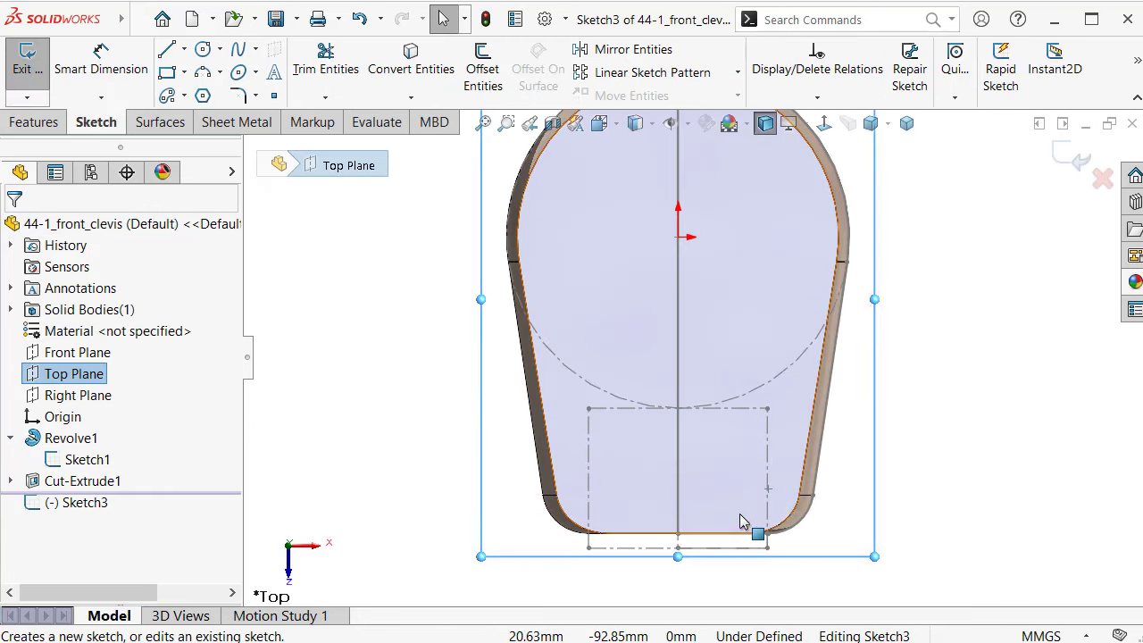
Draw a closed four-line rectangle from the centre line to the boss outline's right edge, then preview a 360° revolve
key("s")
left_click(898, 541)
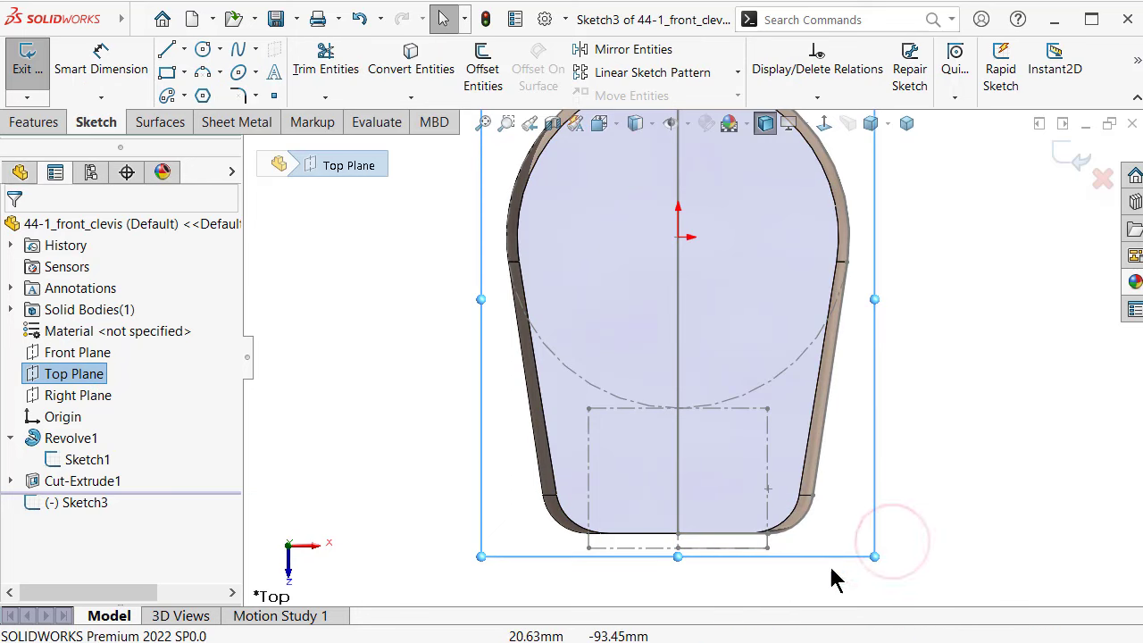
left_click(679, 536)
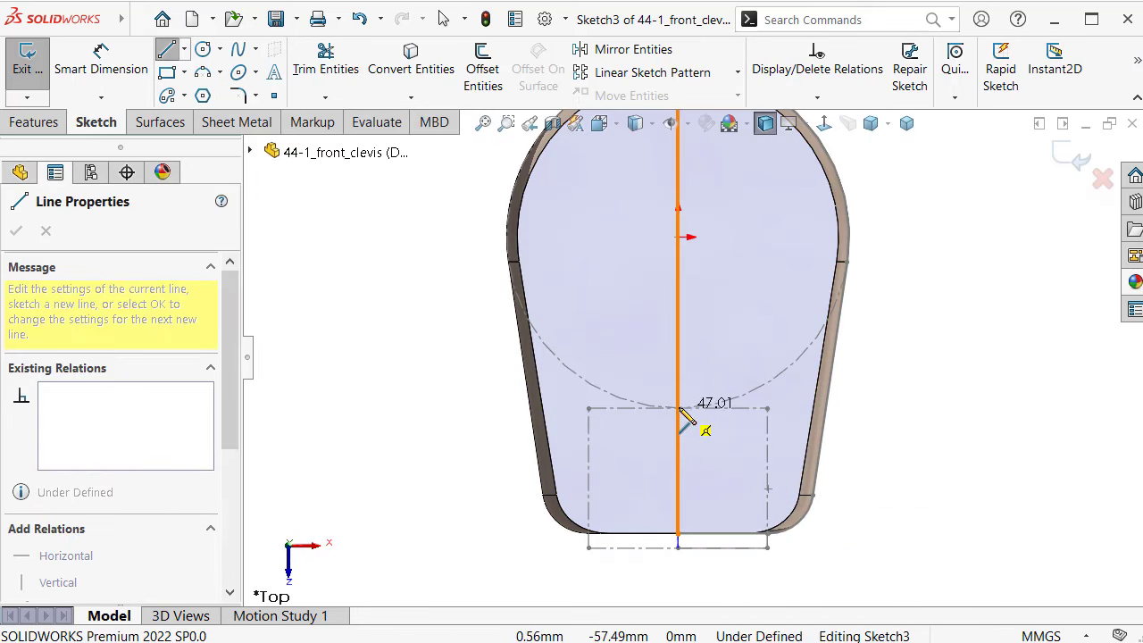
left_click(767, 547)
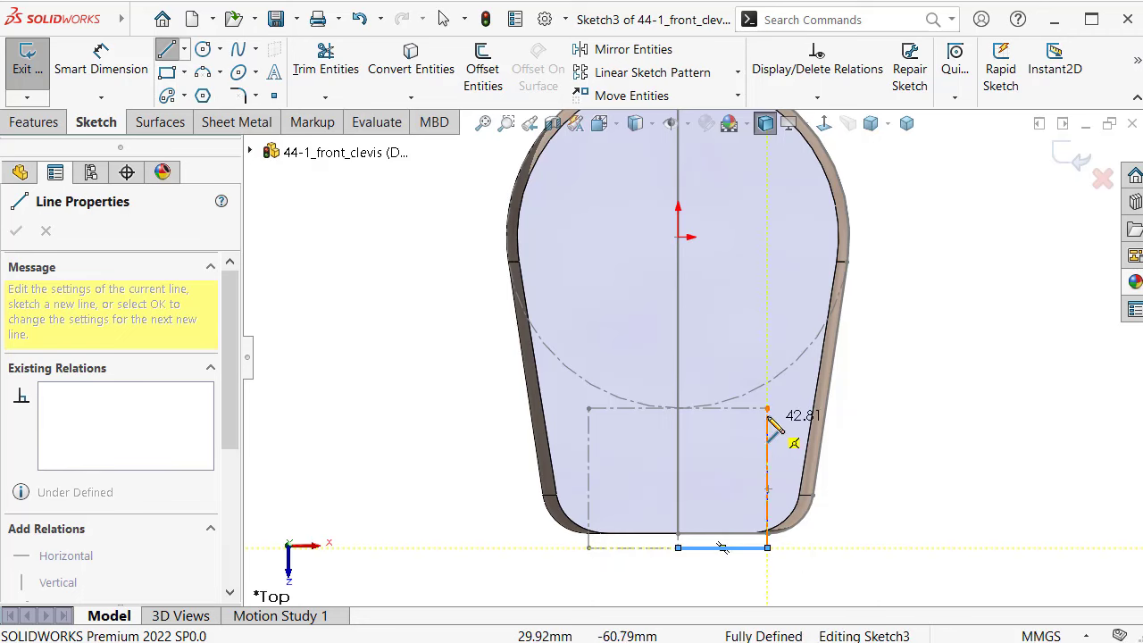
left_click(767, 408)
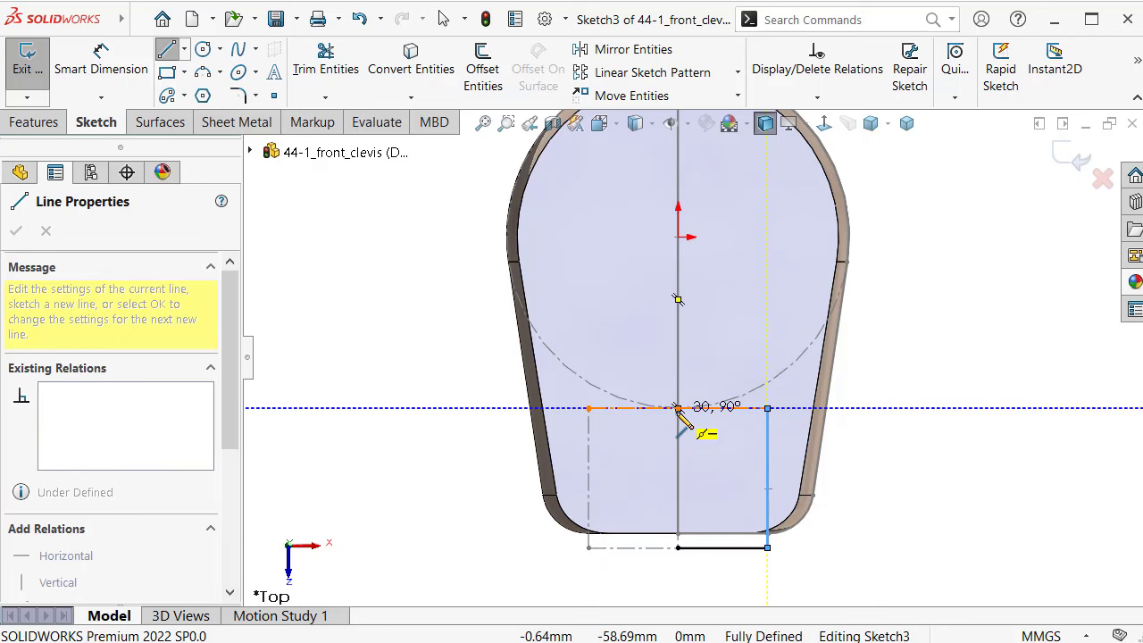
left_click(679, 408)
left_click(679, 548)
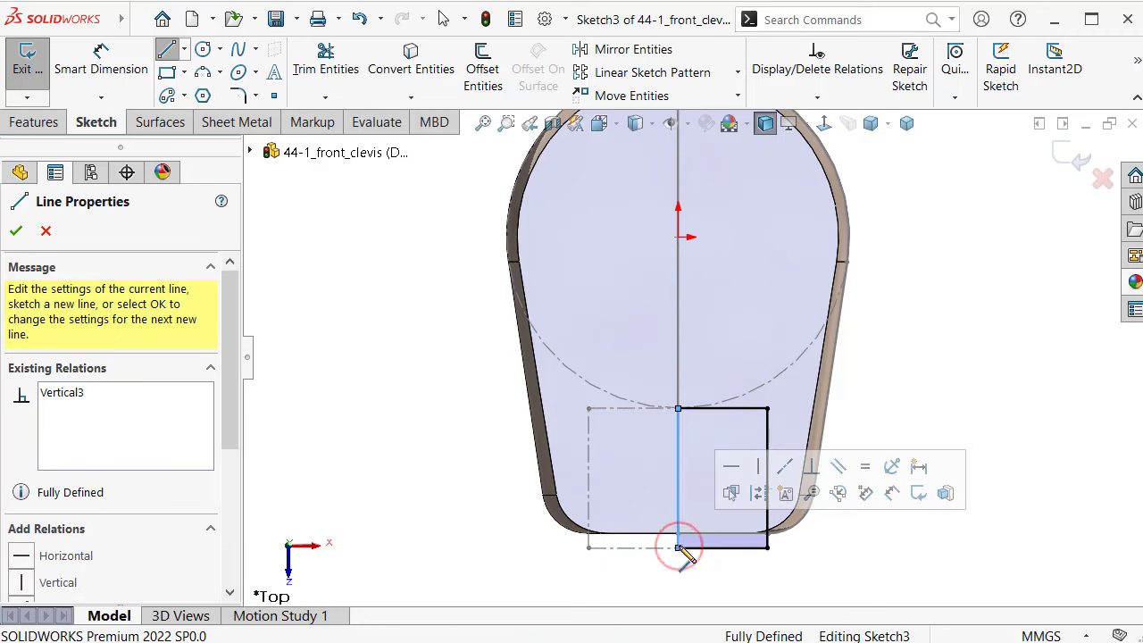
left_click(36, 123)
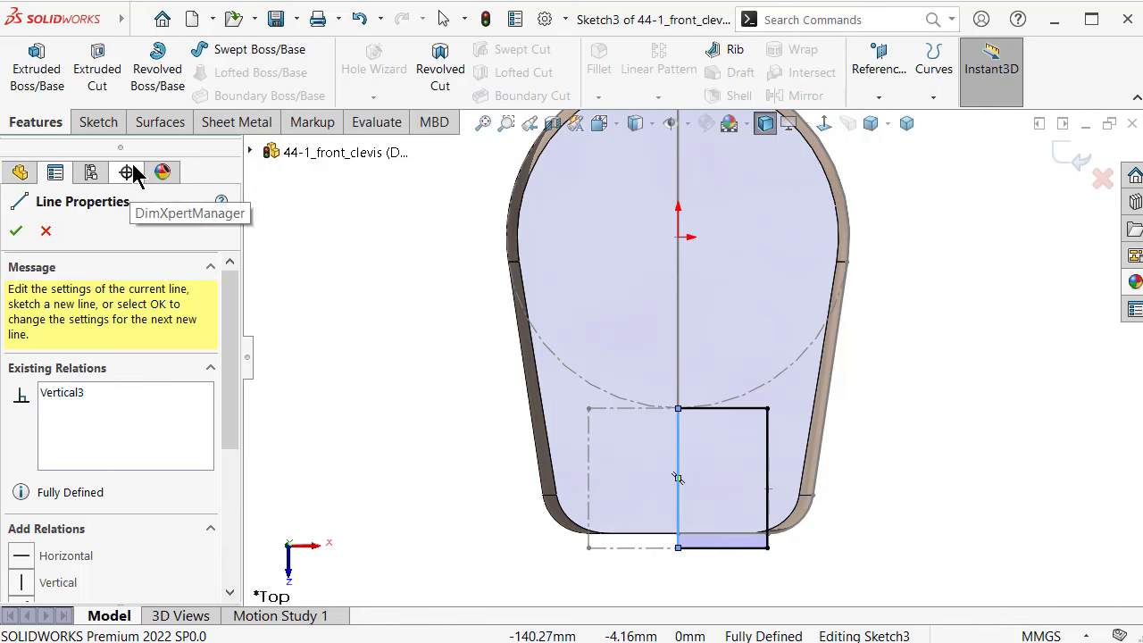
left_click(156, 89)
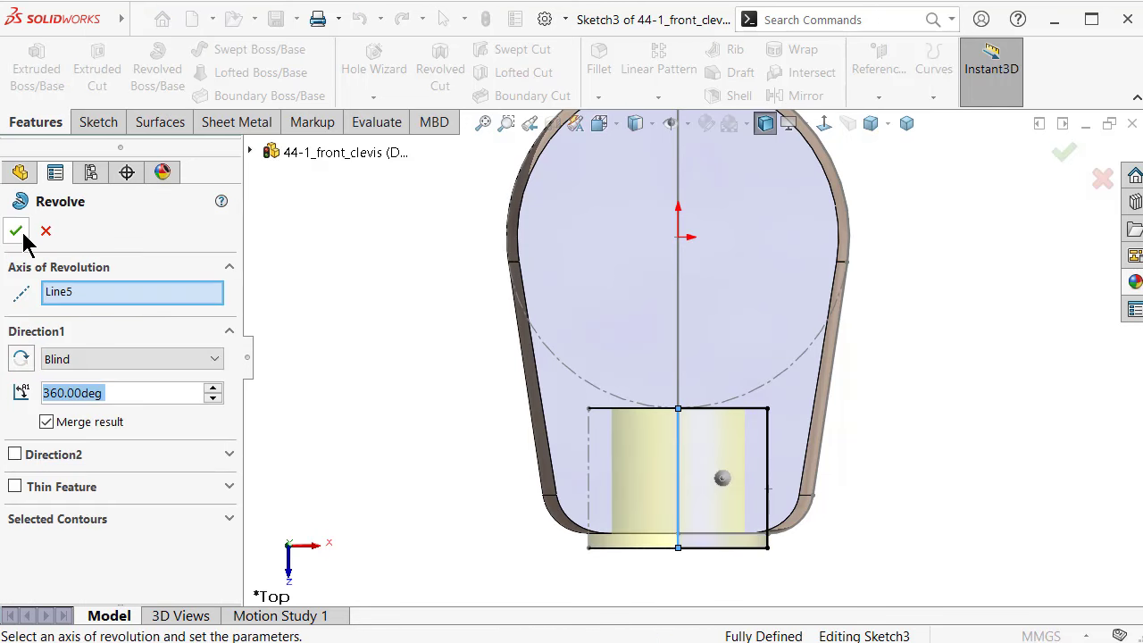
Confirm the revolve to create the cylindrical boss and hide its reference sketch
left_click(16, 231)
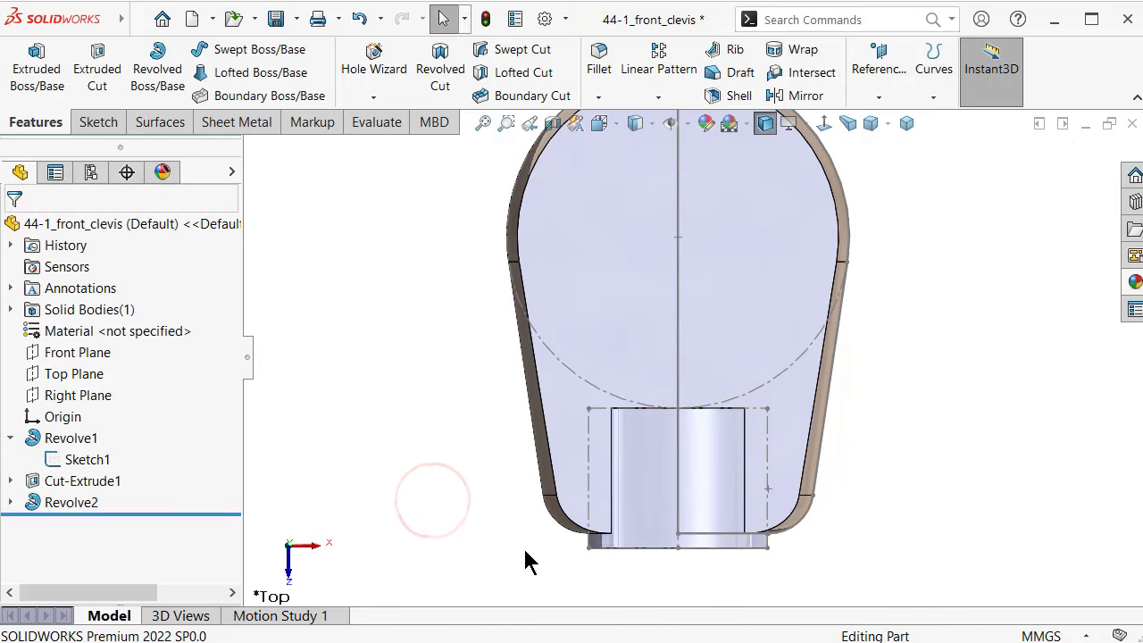
middle_click_drag(526, 561, 722, 436)
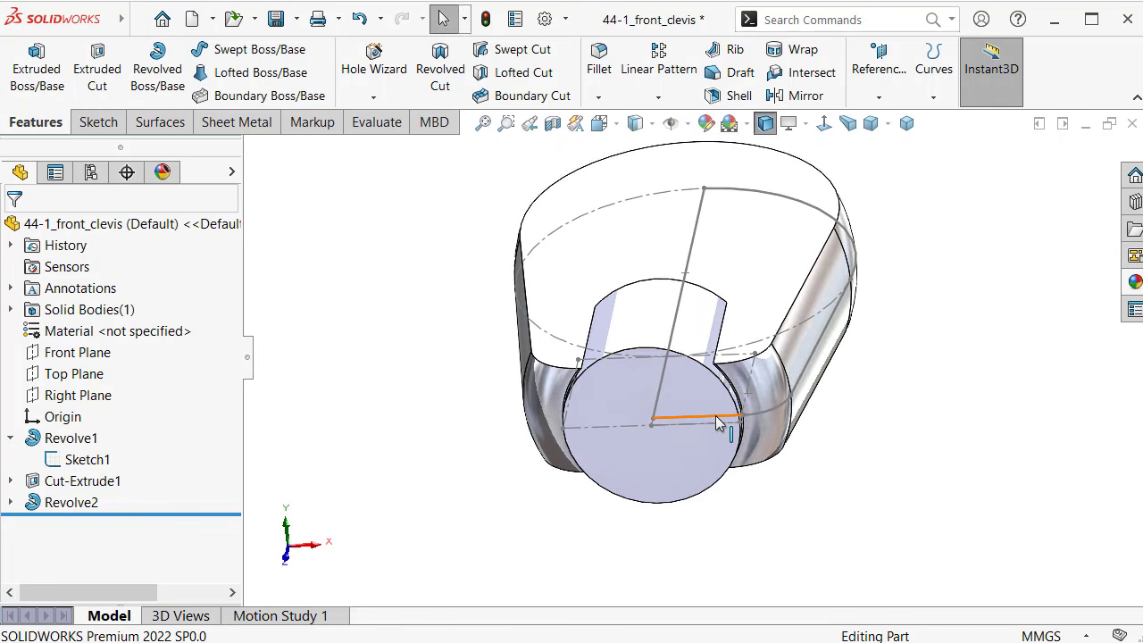
left_click(719, 423)
left_click(791, 364)
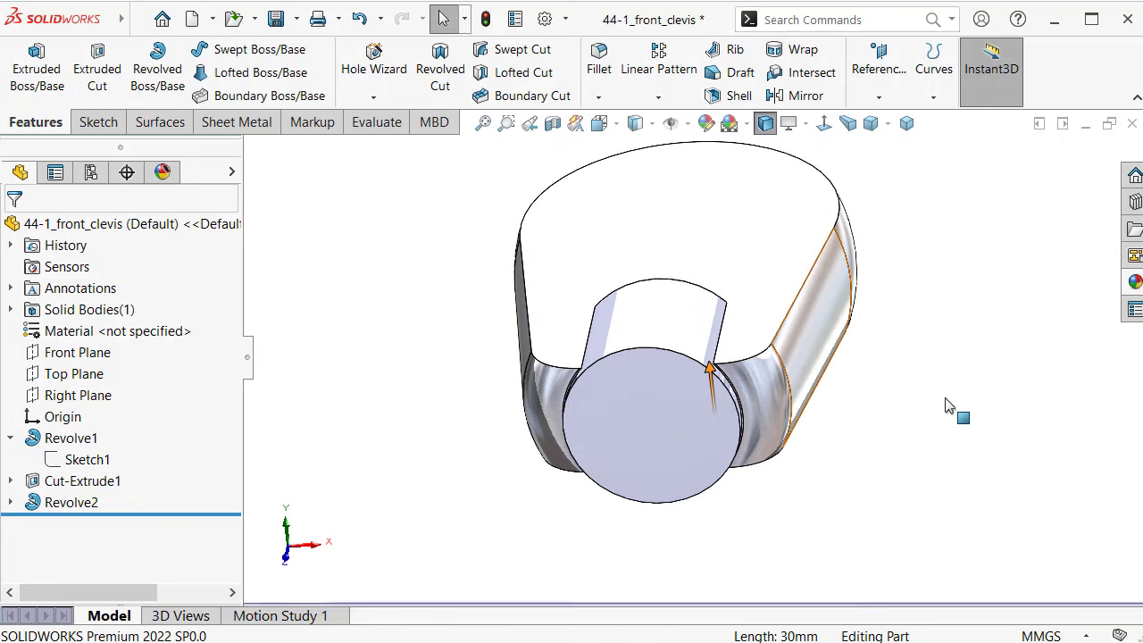
left_click(948, 406)
middle_click_drag(881, 383, 873, 441)
middle_click_drag(859, 532, 811, 605)
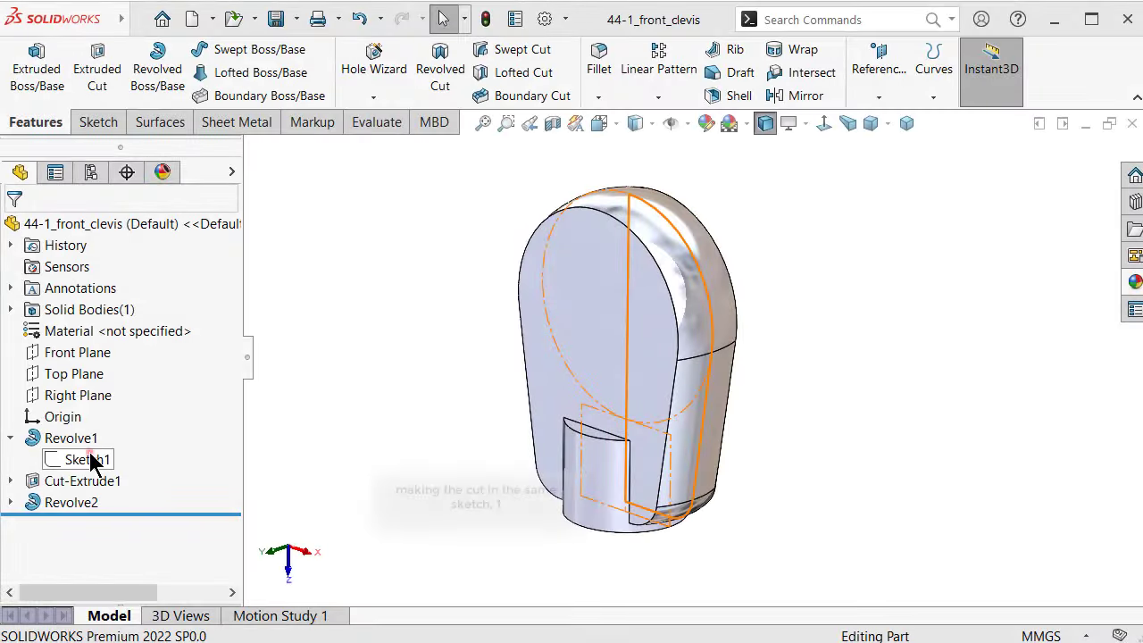
Show Revolve1's Sketch1 in isometric view and open it for editing
left_click(97, 455)
left_click(106, 425)
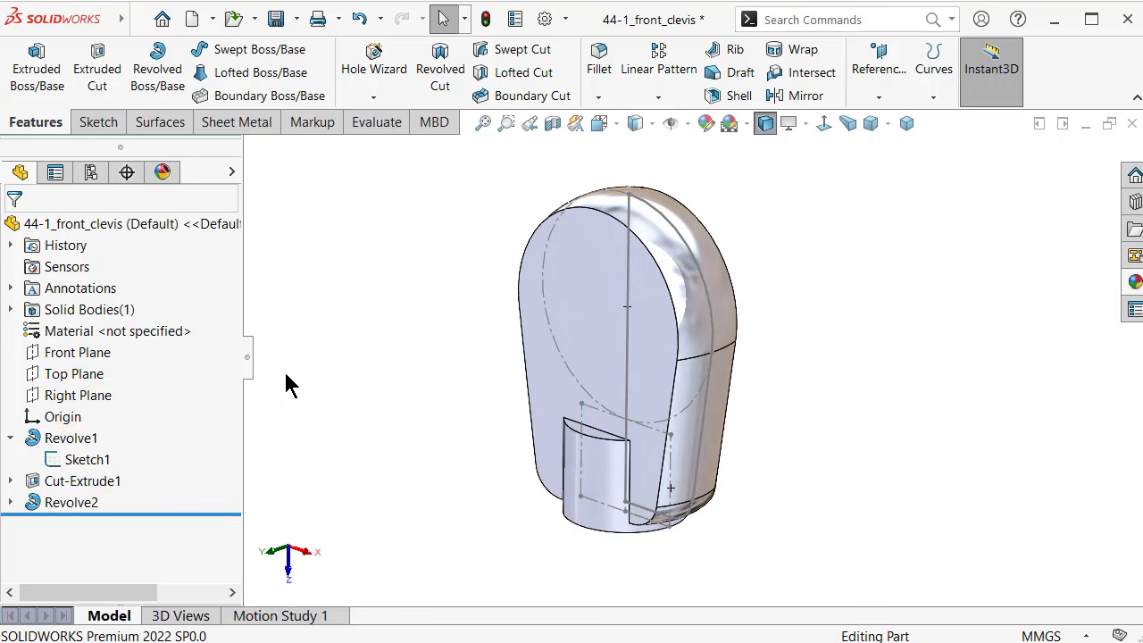
key("ctrl+7")
left_click(82, 459)
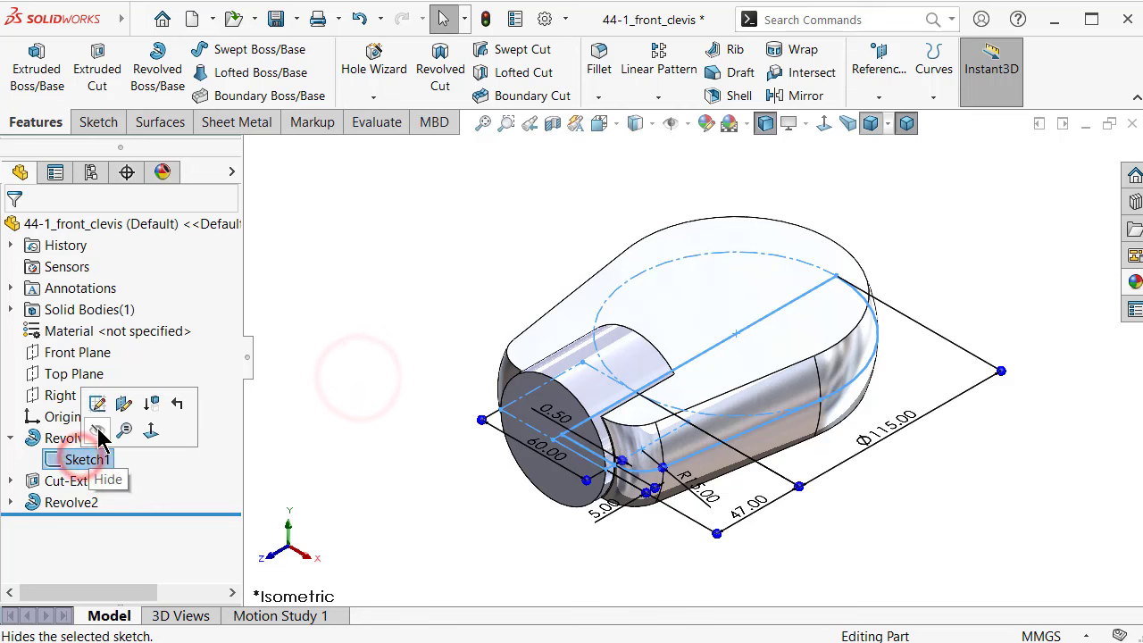
left_click(98, 403)
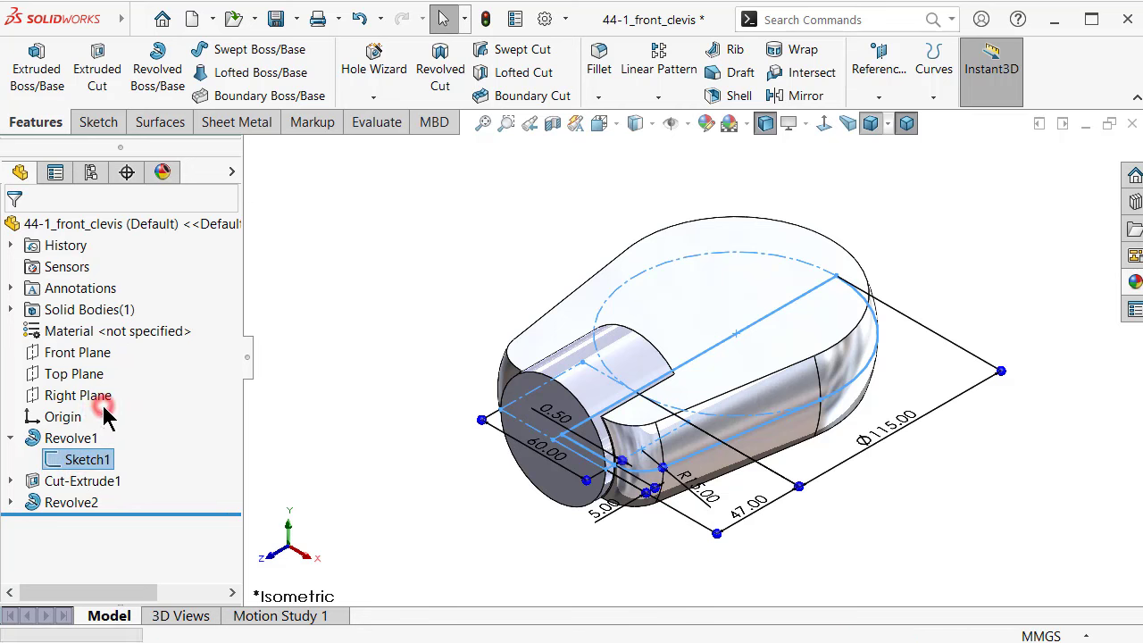
Draw a circle centred on the sketch origin
key("s")
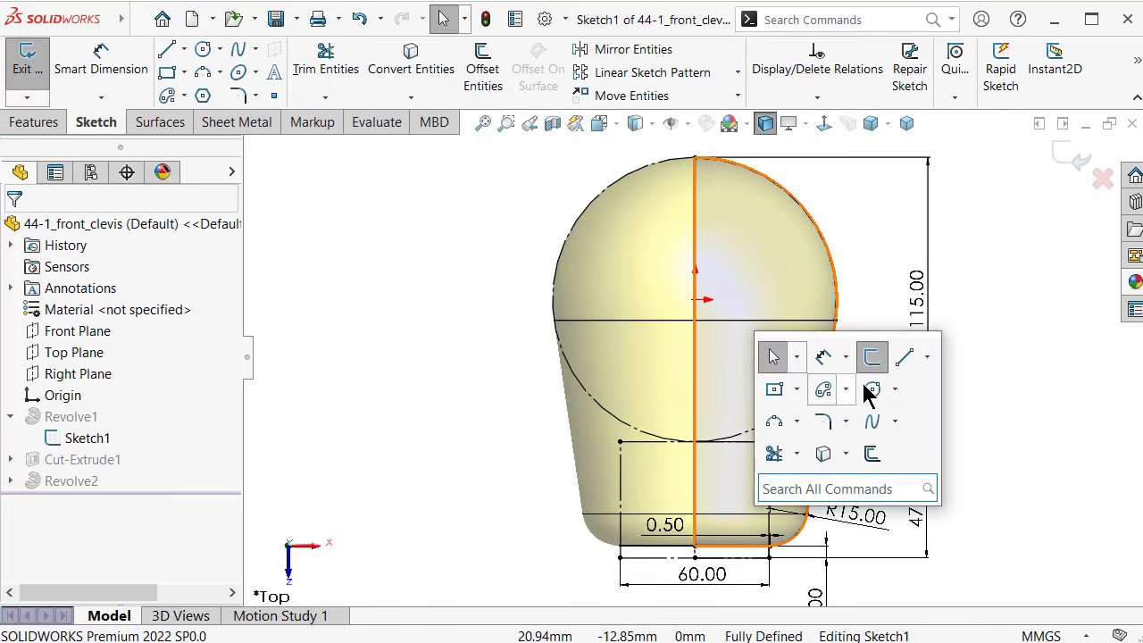
left_click(872, 390)
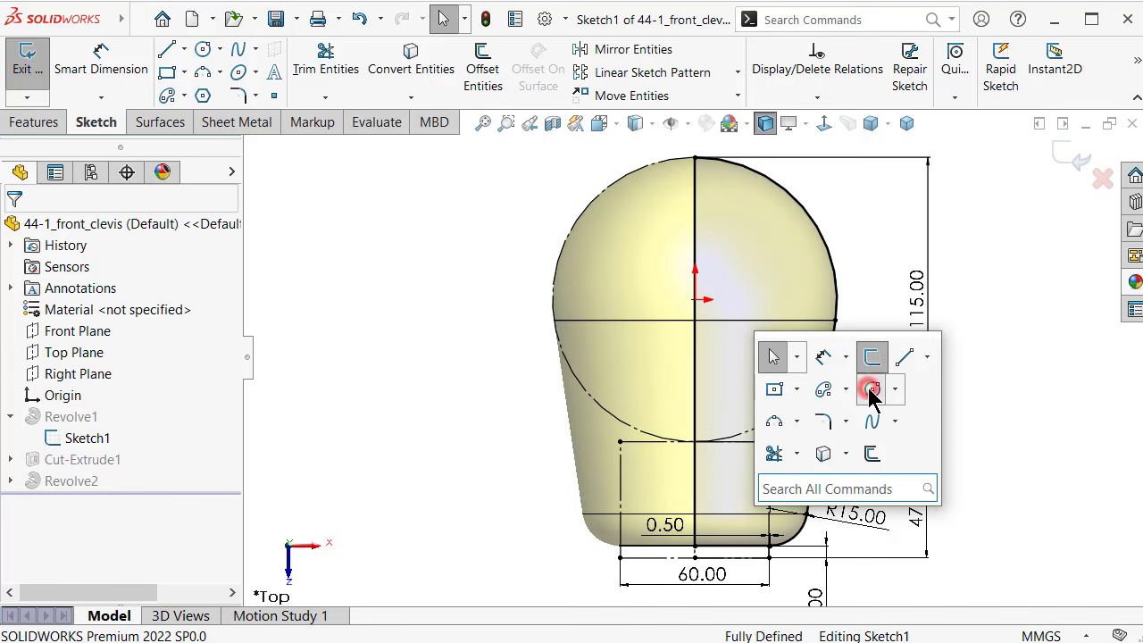
left_click(695, 300)
left_click(662, 214)
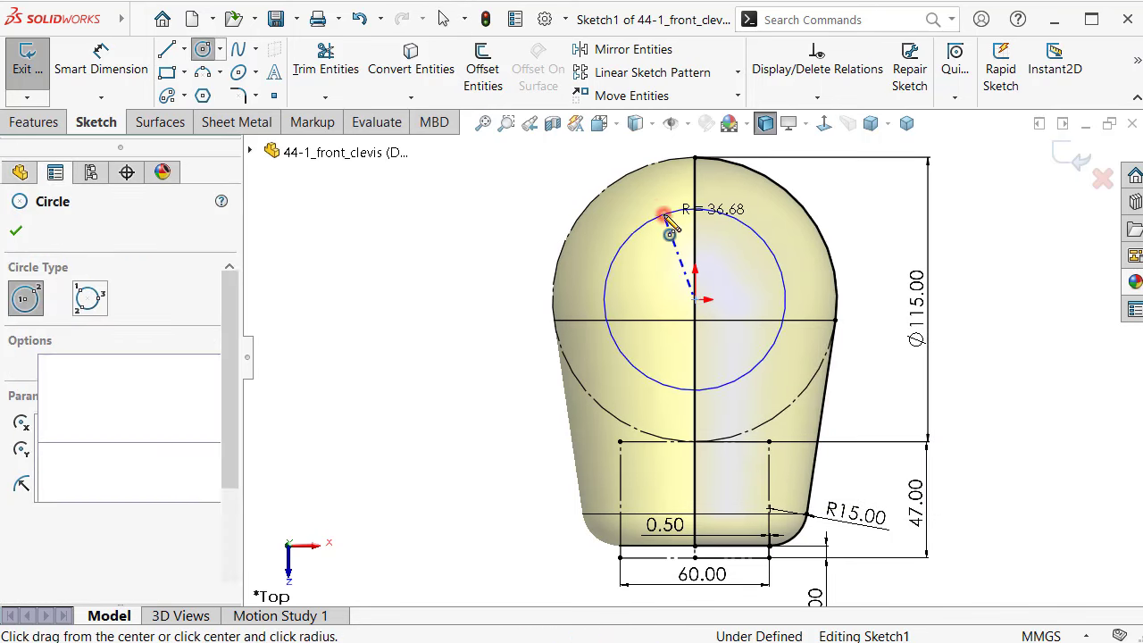
Dimension the circle's diameter to 75 and exit the sketch
key("s")
left_click(535, 425)
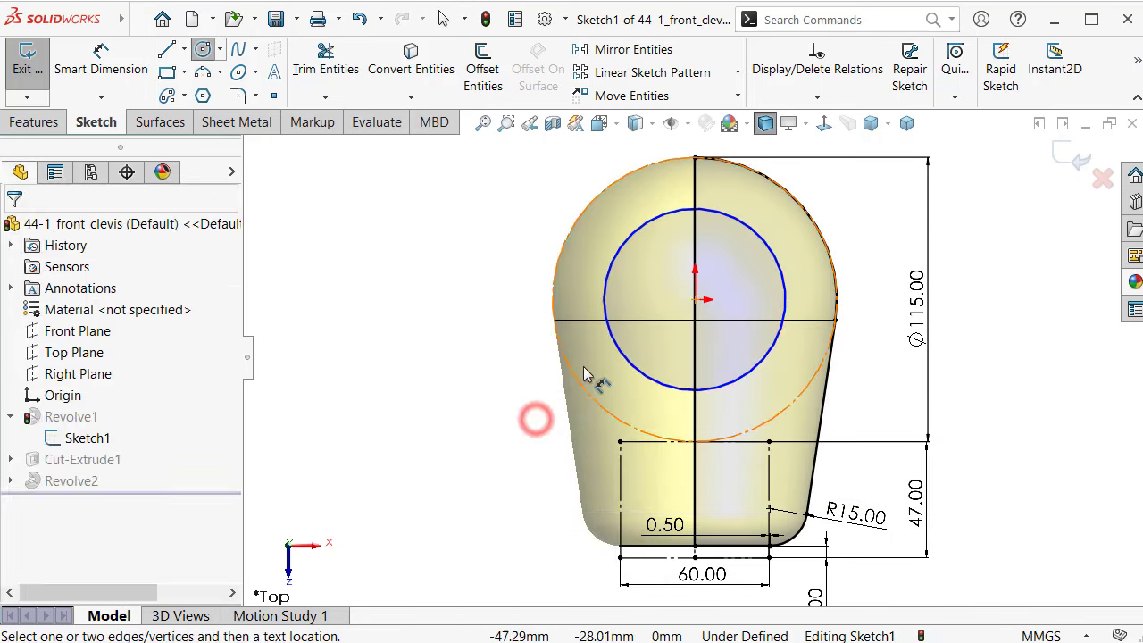
left_click(624, 351)
left_click(418, 353)
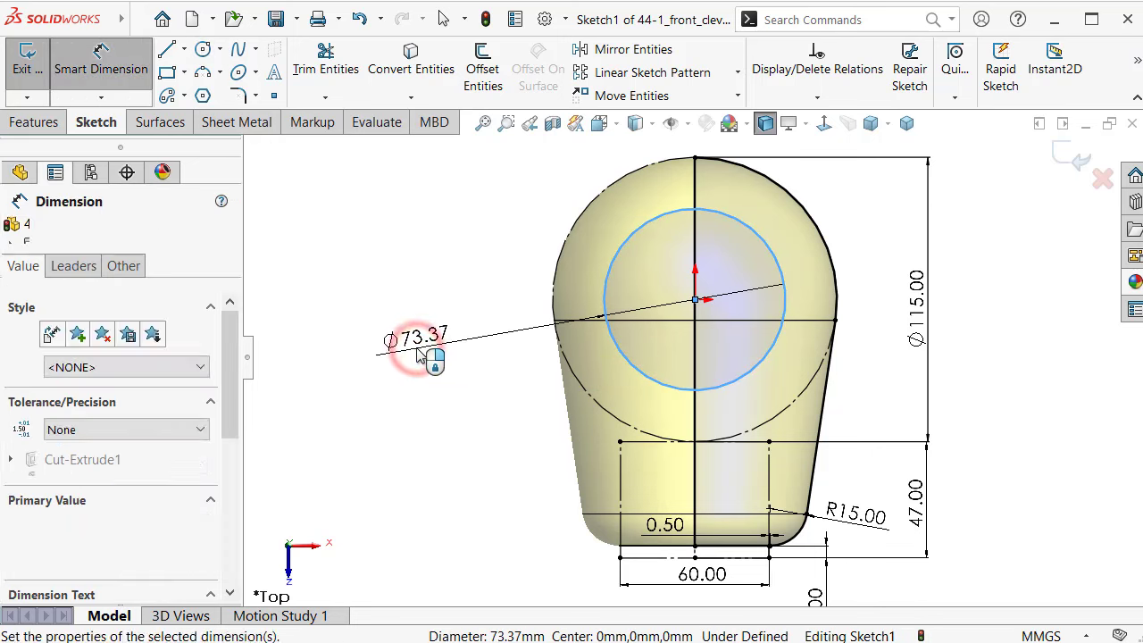
type("75")
key("Return")
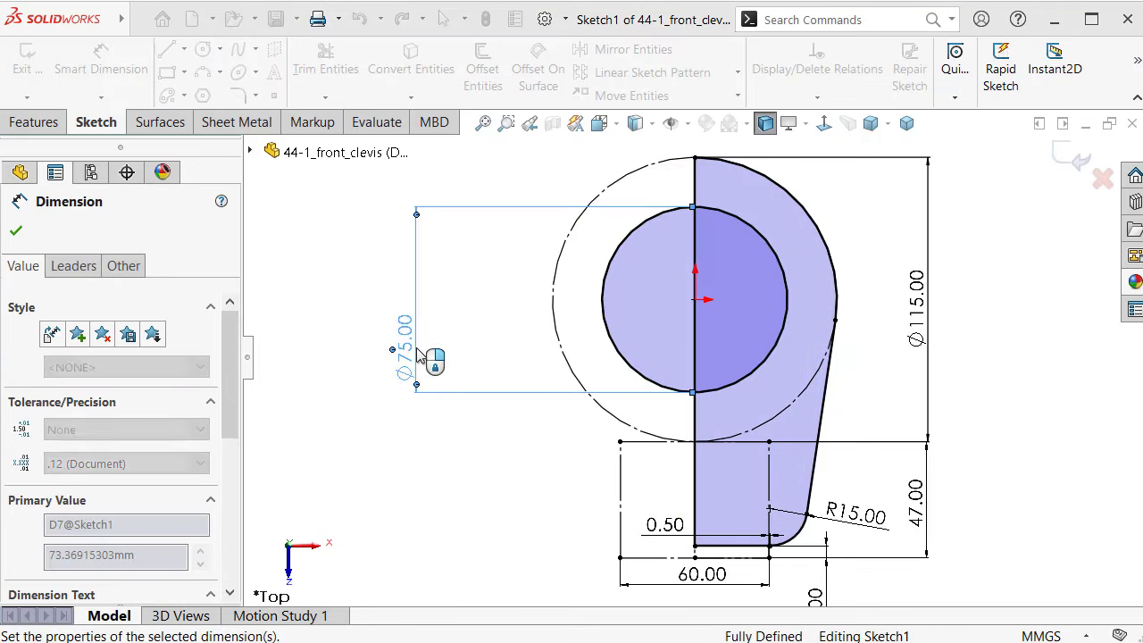
left_click(357, 396)
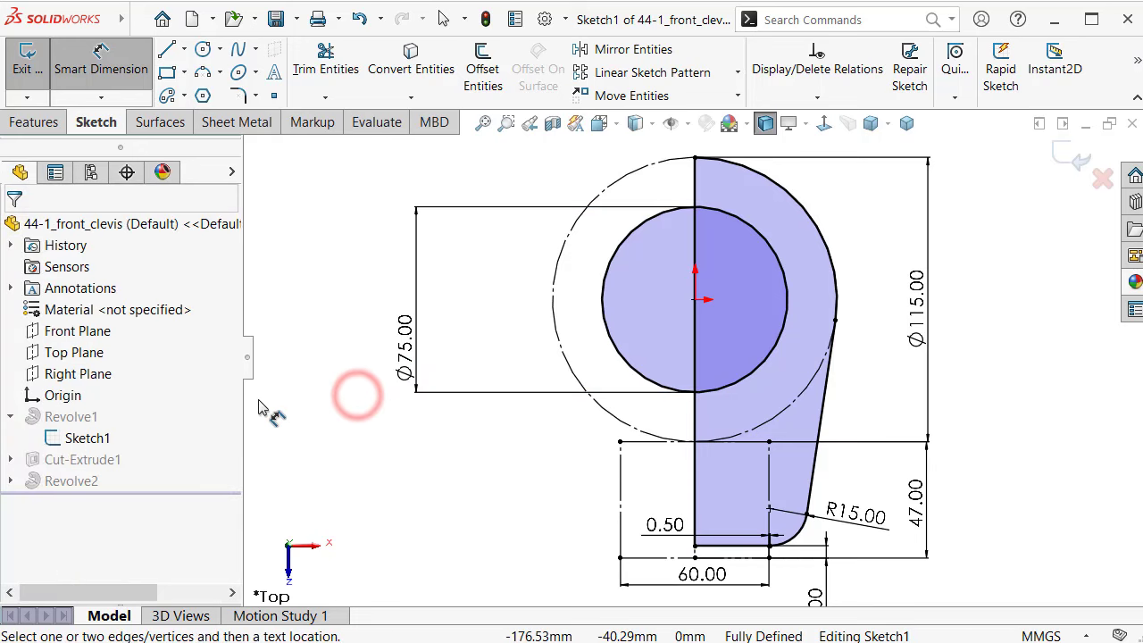
left_click(1057, 155)
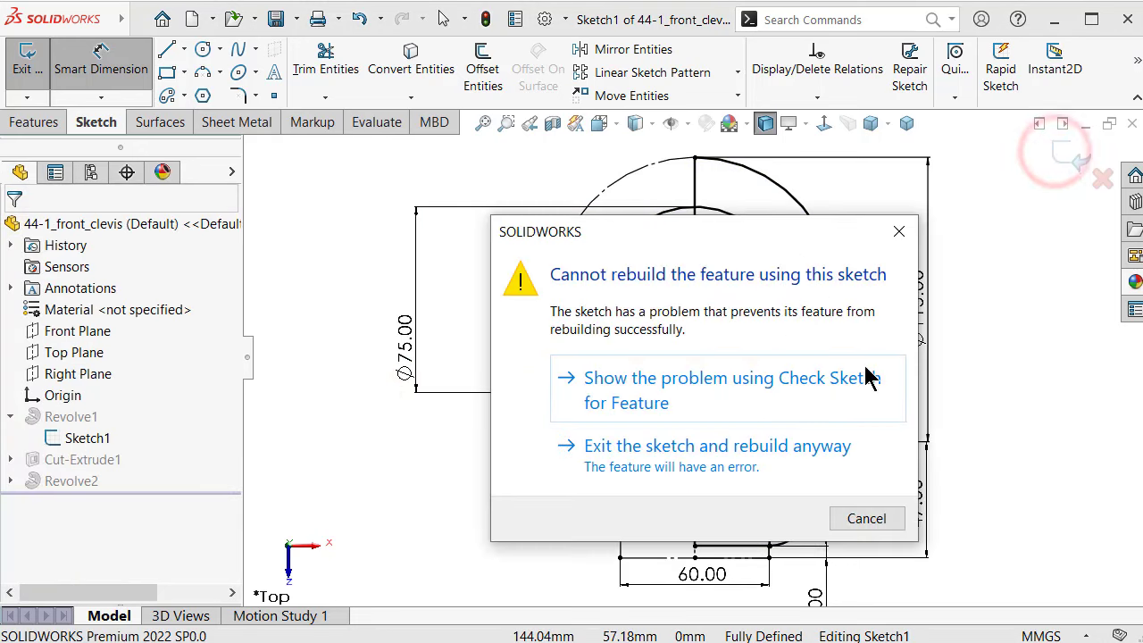
Rebuild anyway past the sketch and Revolve1 errors, and close the What's Wrong list
left_click(783, 402)
left_click(820, 445)
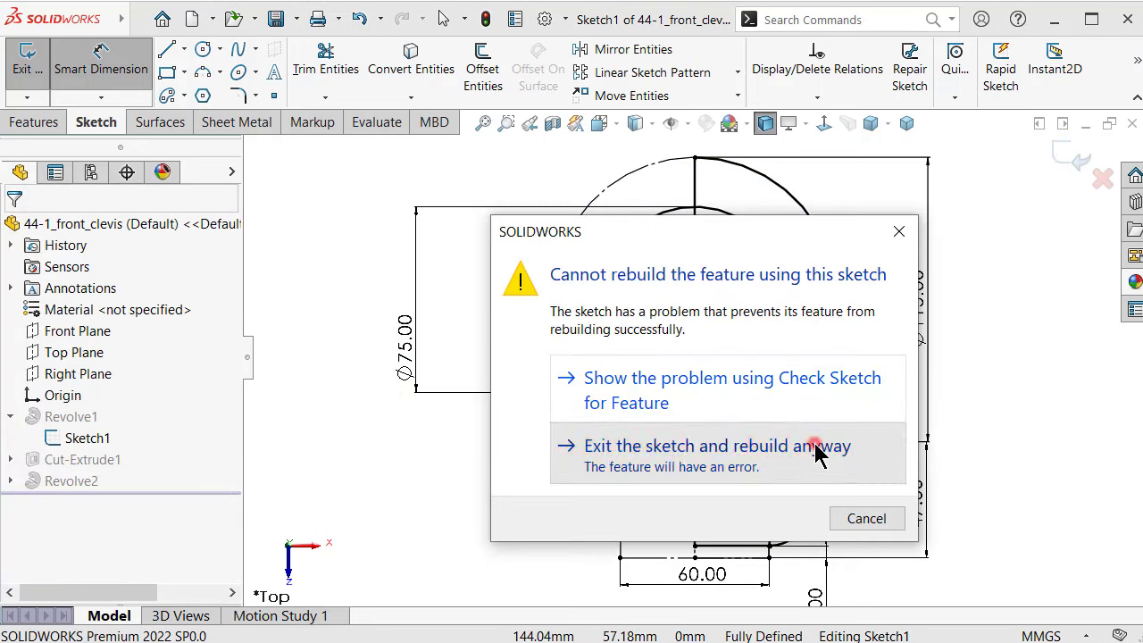
left_click(745, 439)
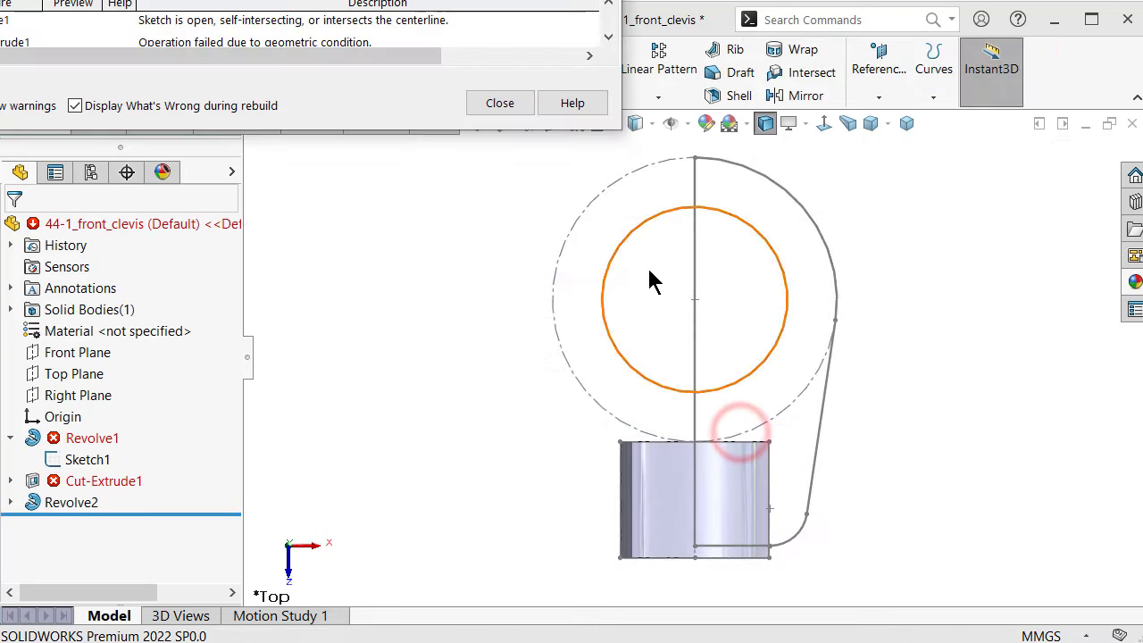
left_click(500, 102)
mouse_move(100, 480)
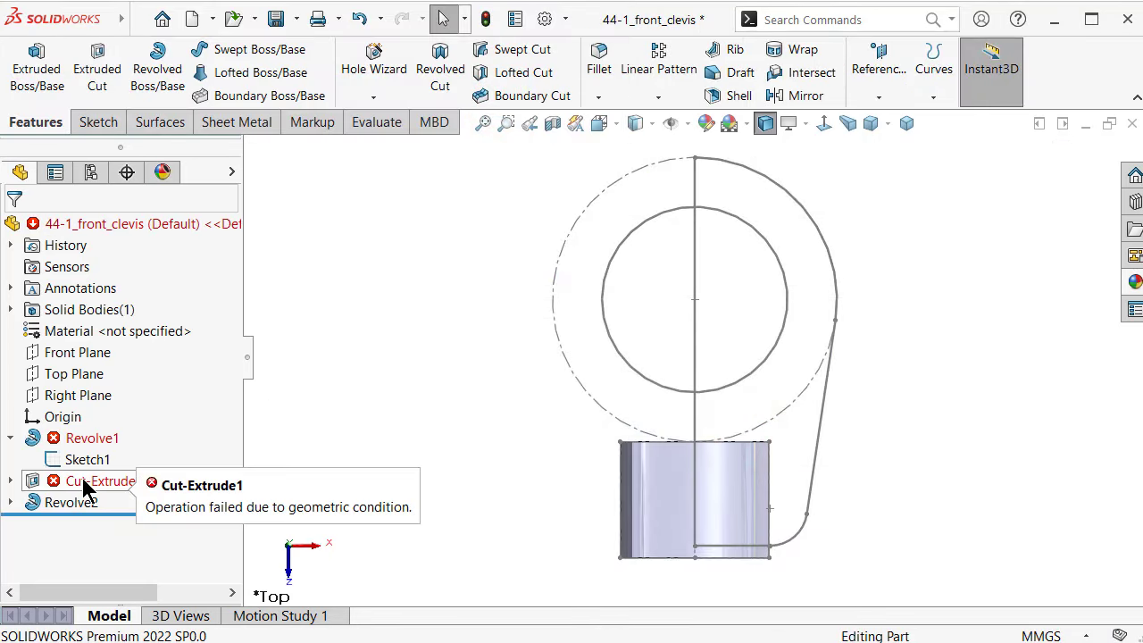
Edit Revolve1 to use only the two selected outer contour regions of Sketch1
left_click(86, 444)
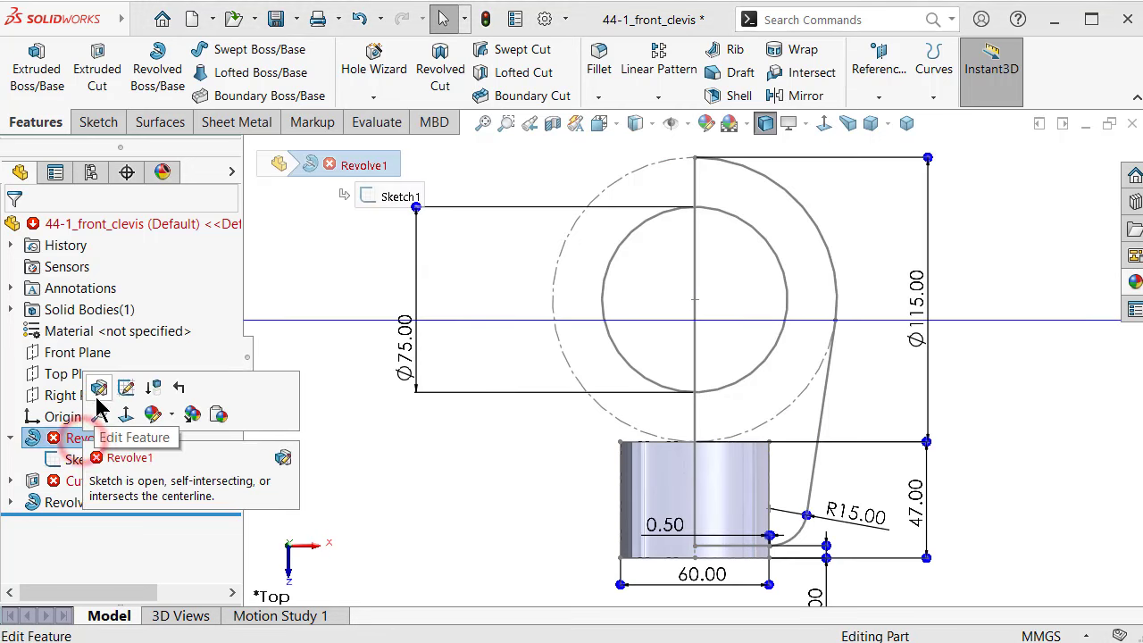
left_click(99, 390)
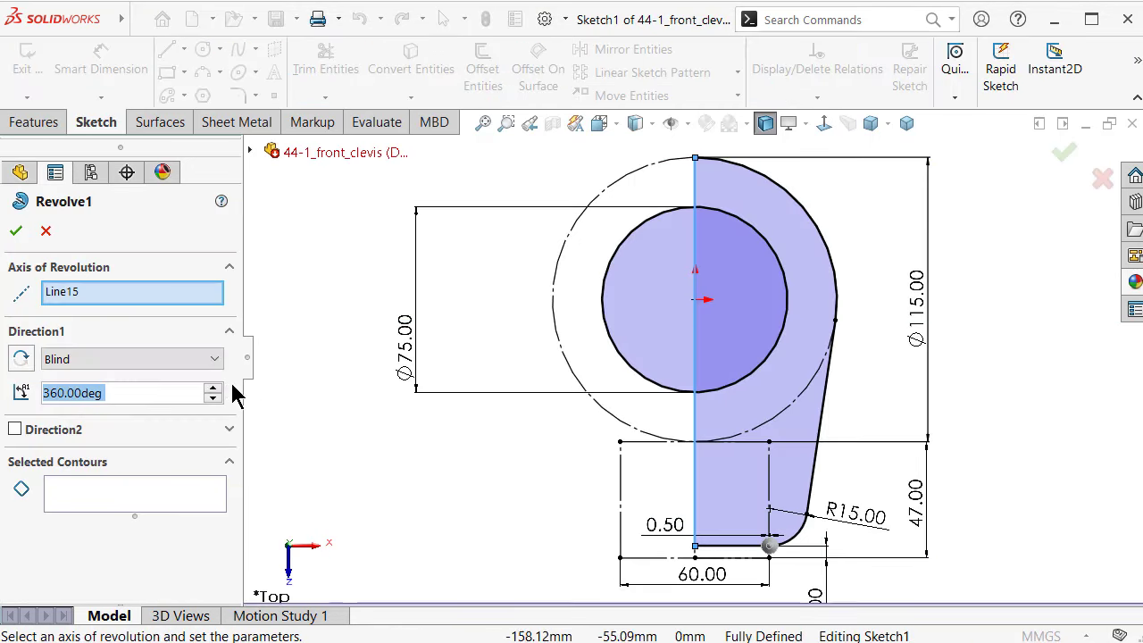
left_click(125, 503)
left_click(767, 296)
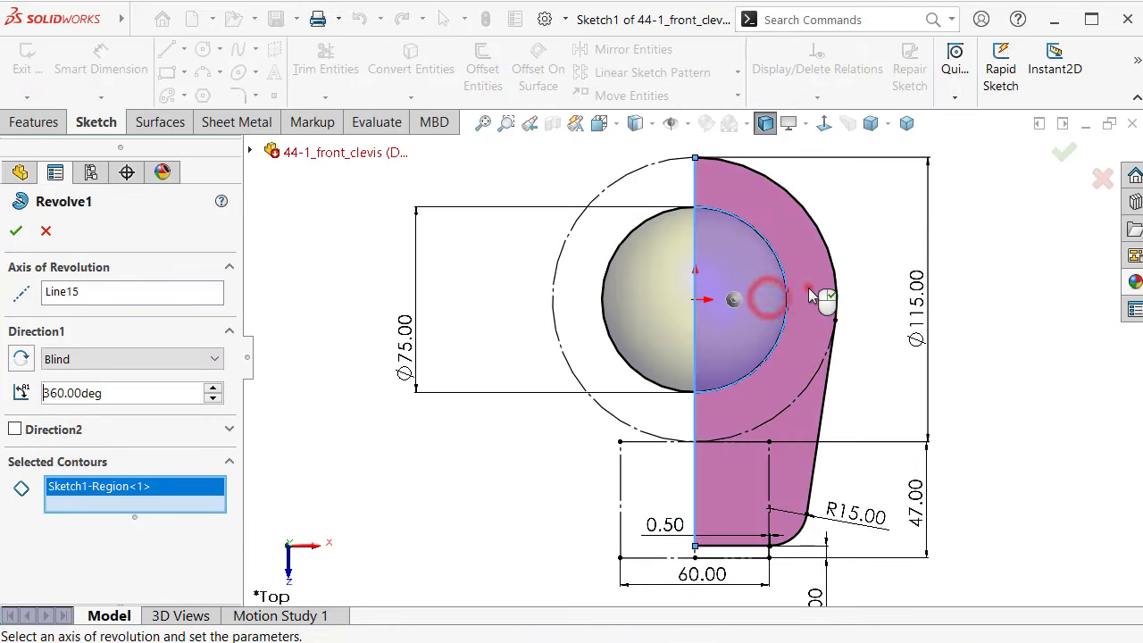
left_click(808, 287)
left_click(1064, 152)
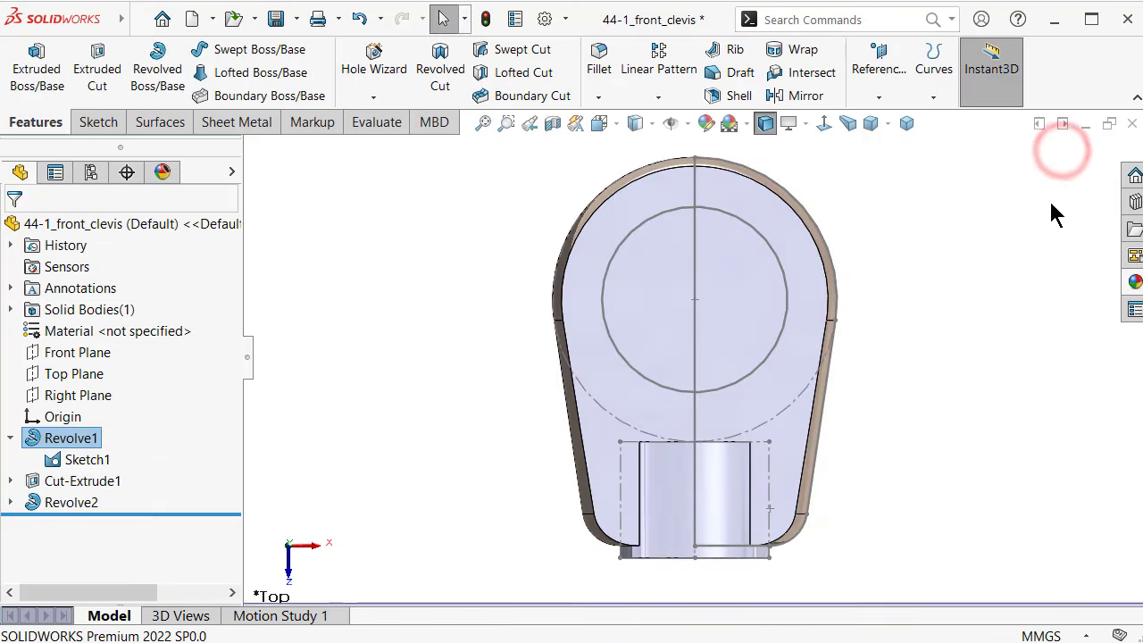
Extrude-cut the Ø75 circle Through All - Both directions to make the eye hole
mouse_move(908, 396)
middle_mouse_down()
mouse_move(885, 225)
mouse_move(882, 451)
mouse_move(881, 439)
middle_mouse_up()
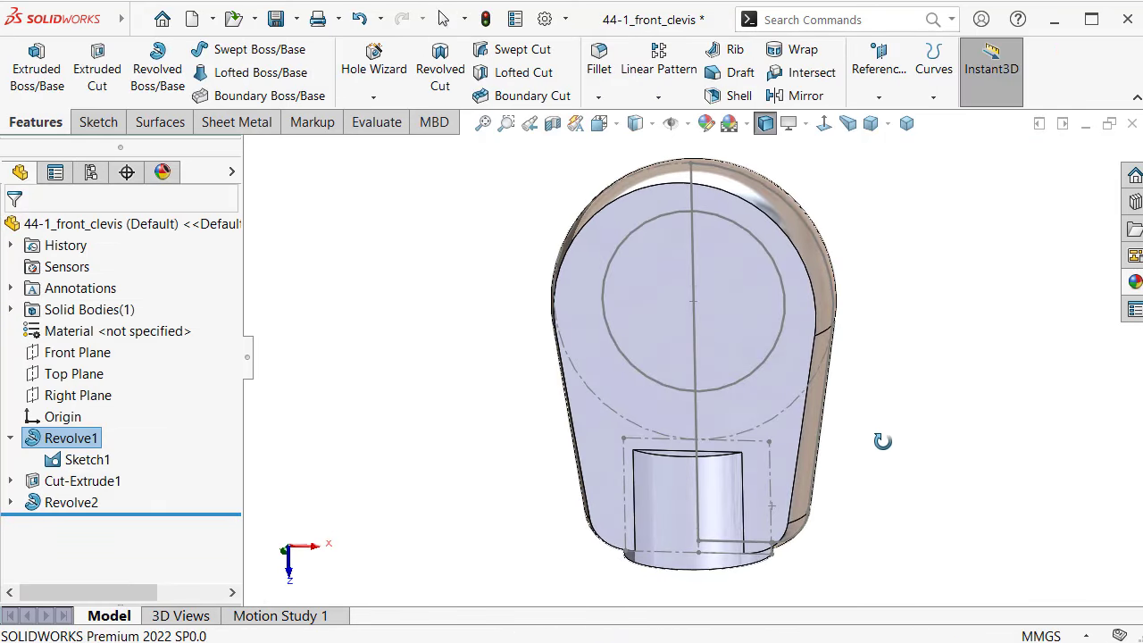
left_click(776, 341)
left_click(97, 67)
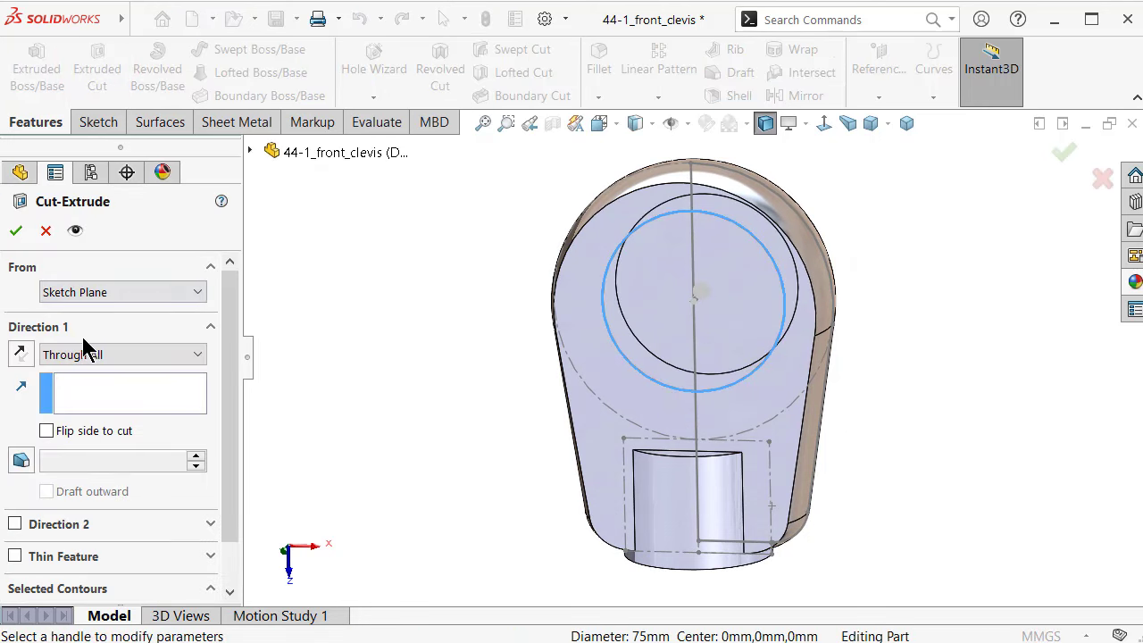
left_click(91, 357)
left_click(111, 402)
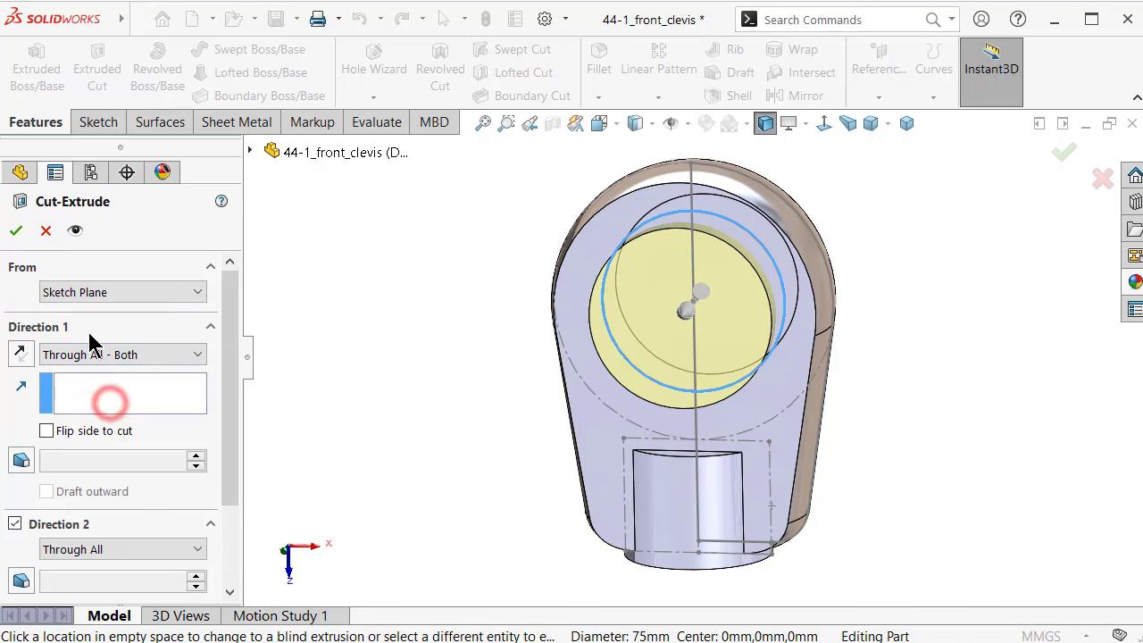
left_click(16, 231)
left_click(395, 336)
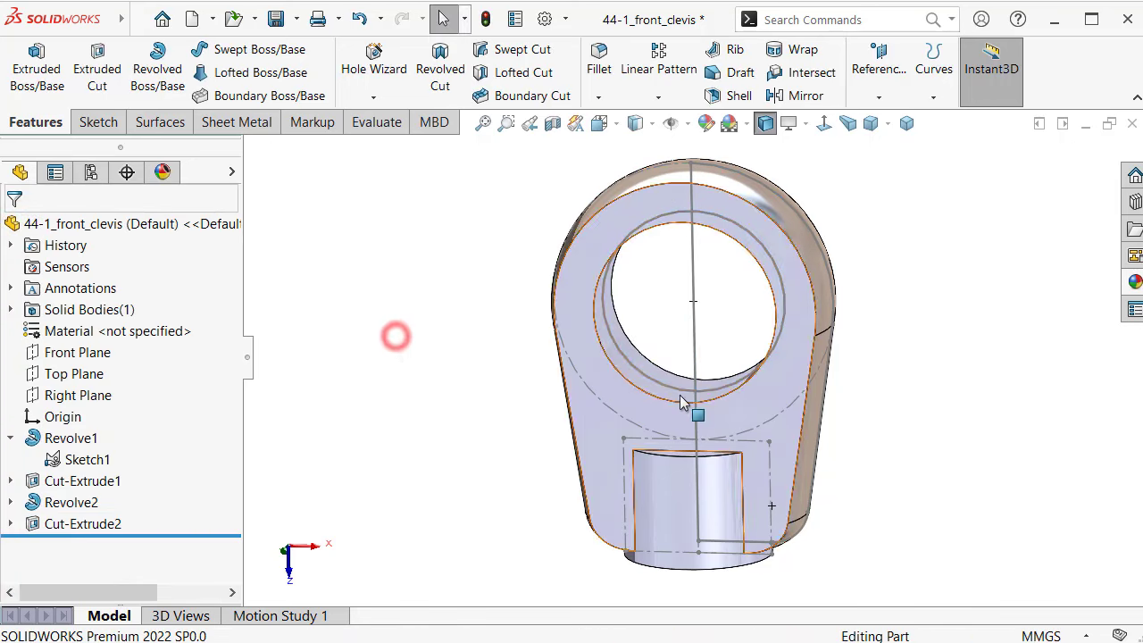
Hide Sketch1 so the holed clevis shows cleanly, then start the Hole Wizard
mouse_move(684, 349)
middle_mouse_down()
mouse_move(577, 288)
mouse_move(454, 276)
mouse_move(566, 325)
mouse_move(672, 436)
mouse_move(632, 442)
mouse_move(717, 309)
mouse_move(711, 150)
mouse_move(681, 187)
middle_mouse_up()
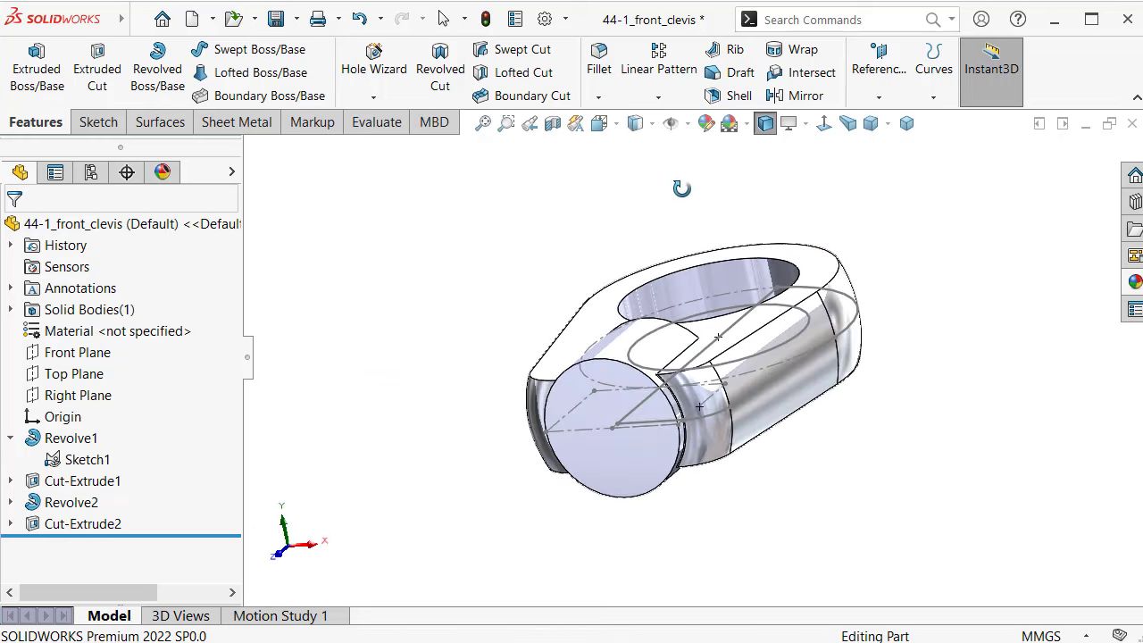
key("Escape")
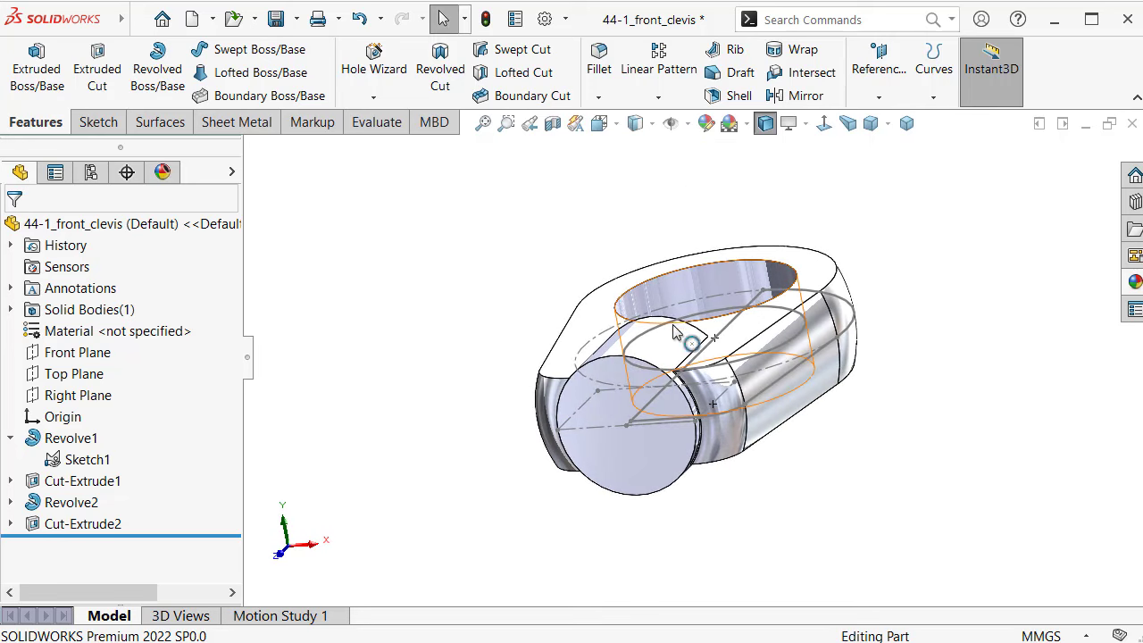
scroll(679, 407, "down", 2)
middle_click_drag(670, 420, 711, 501)
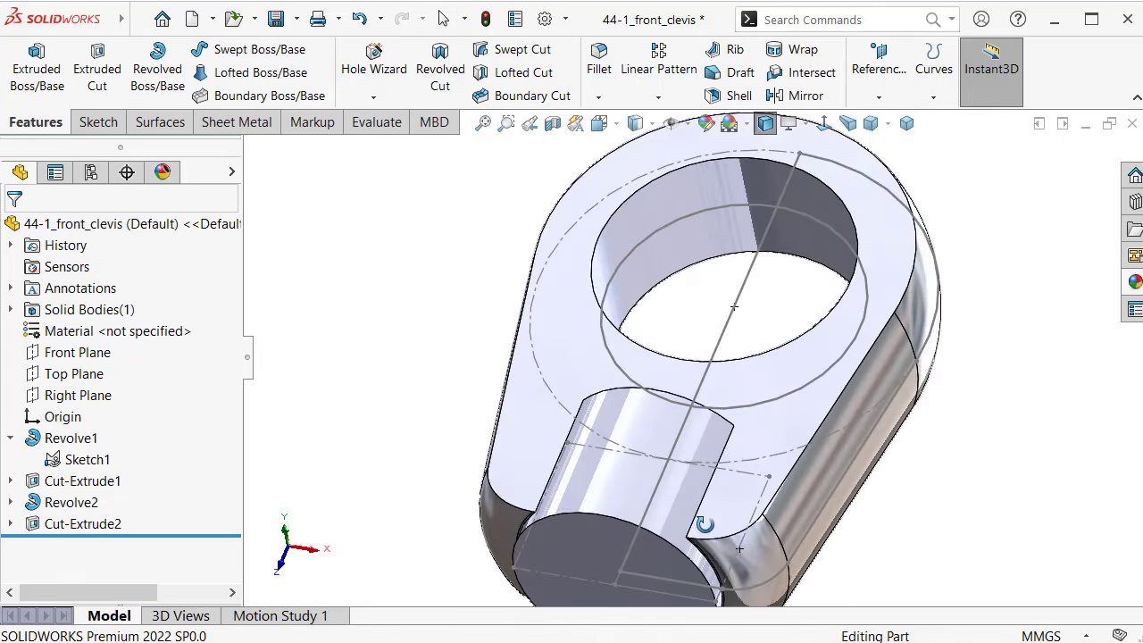
left_click(724, 339)
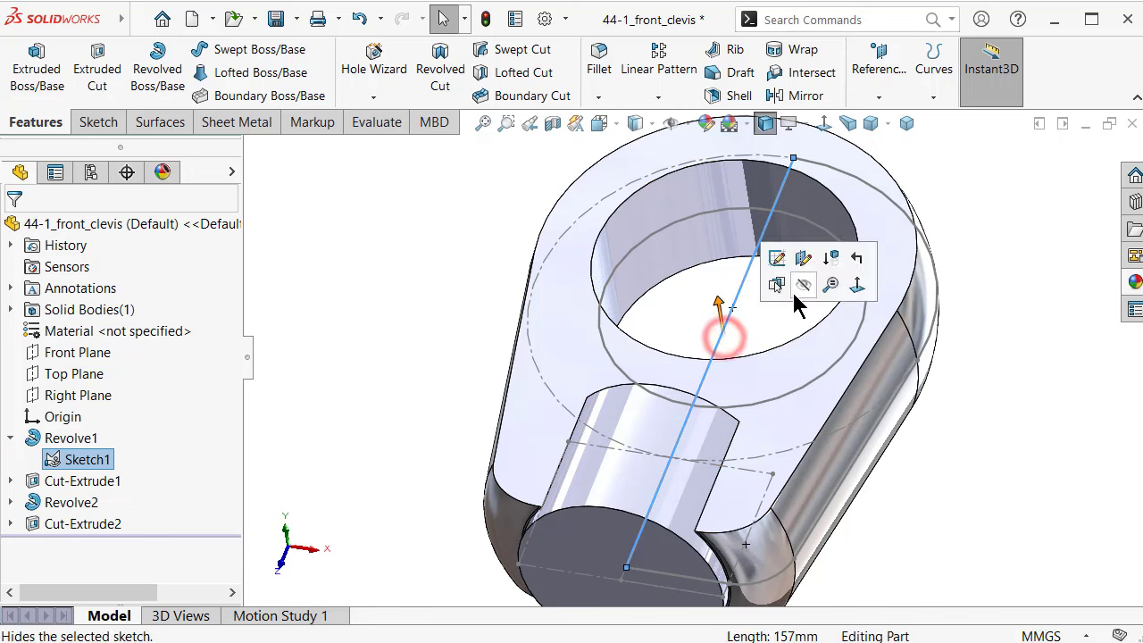
left_click(804, 291)
middle_click_drag(451, 332, 459, 250)
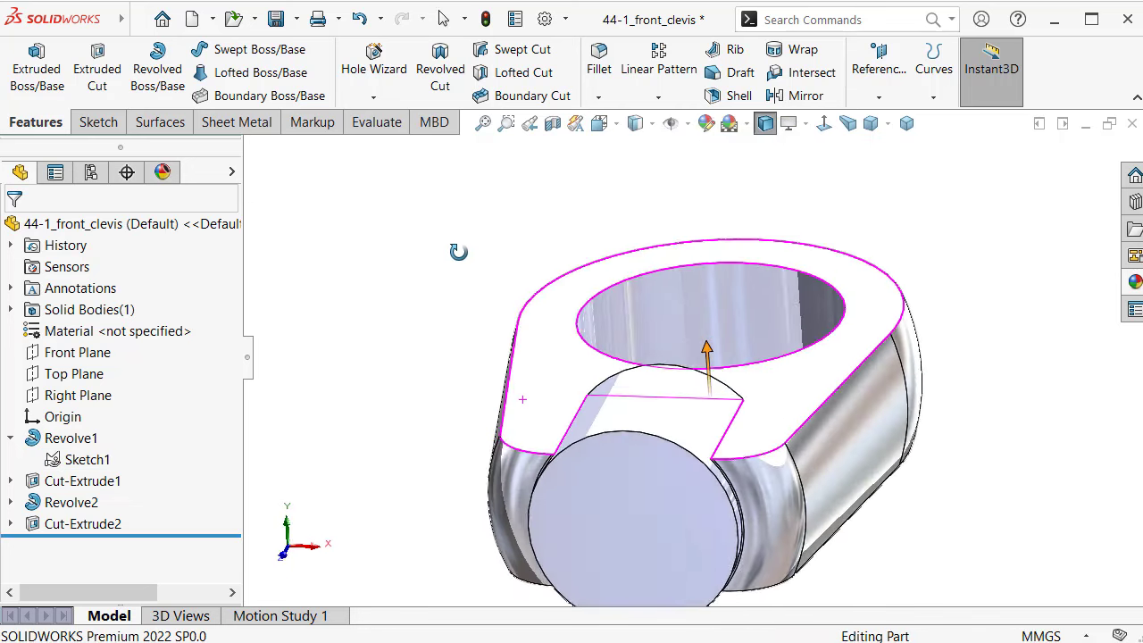
left_click(390, 76)
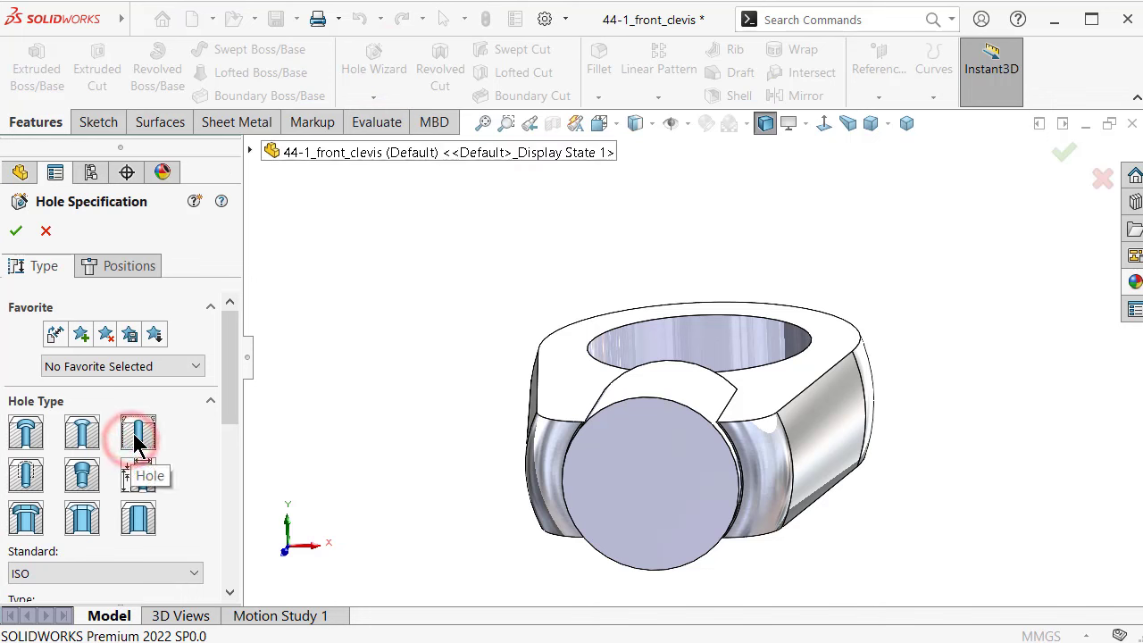
Keep Tap Drills as the hole type and choose size M42
left_click_drag(236, 370, 131, 426)
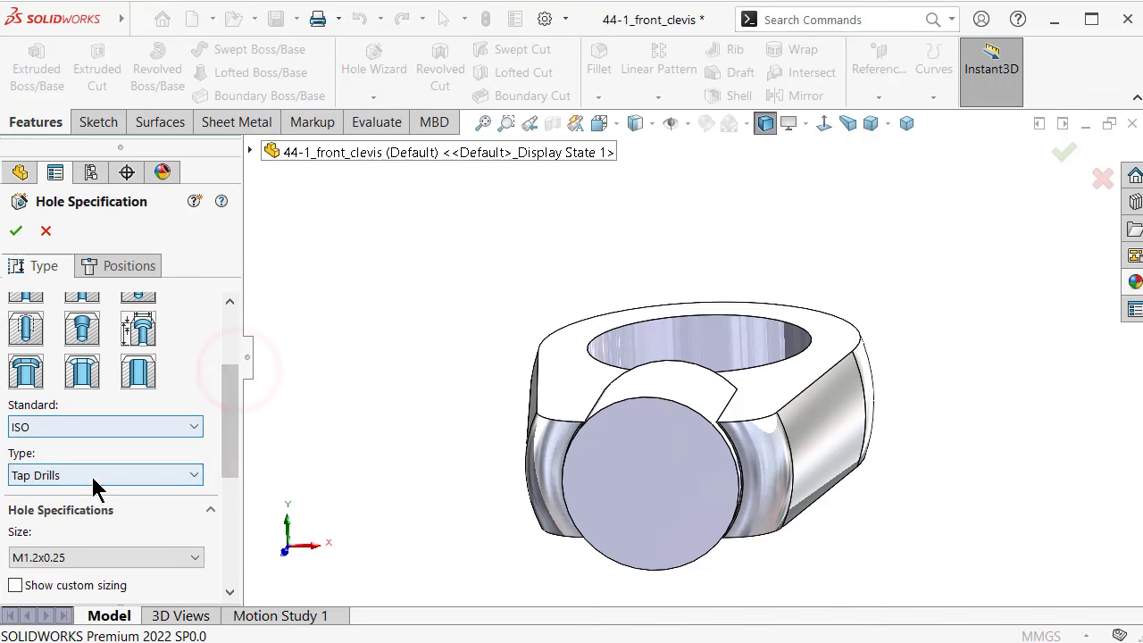
left_click(90, 475)
left_click(57, 539)
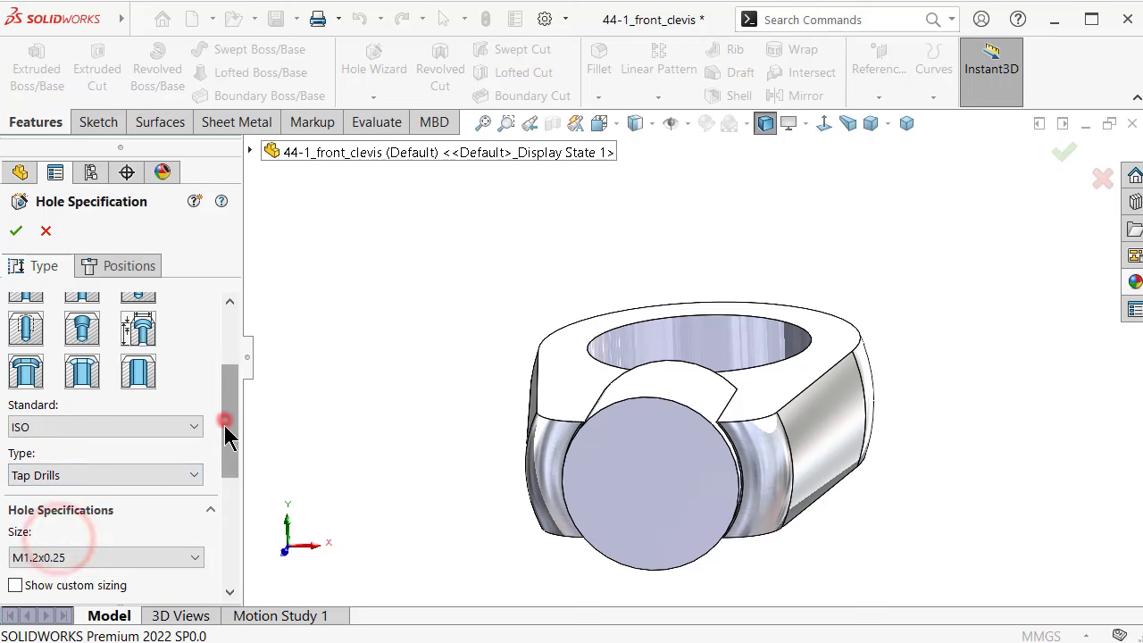
left_click_drag(223, 436, 224, 483)
left_click(152, 409)
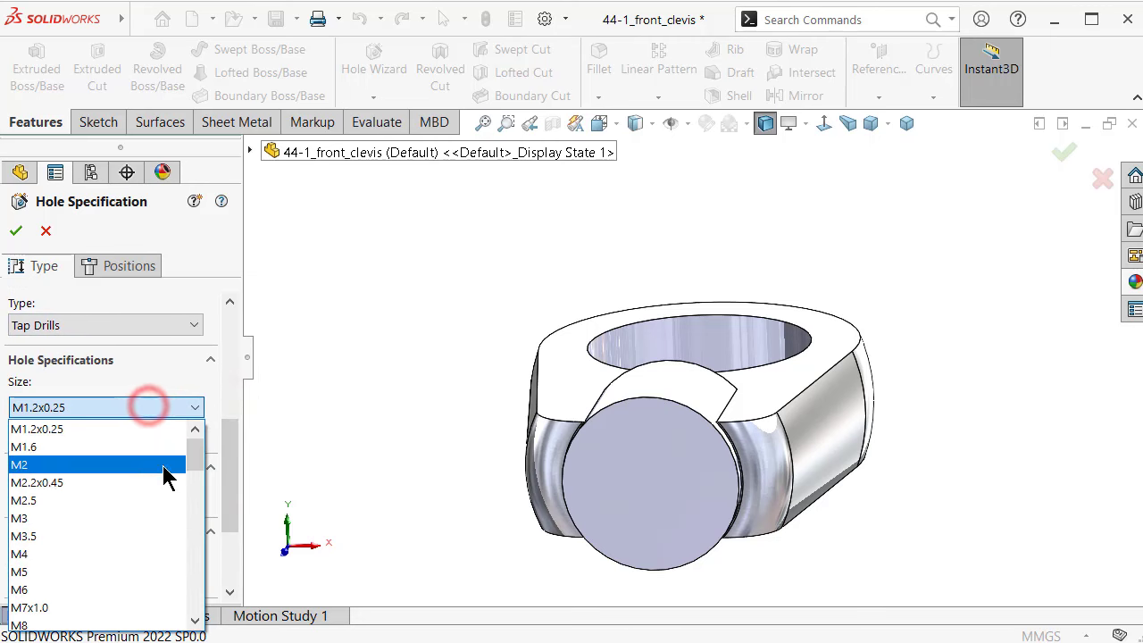
scroll(133, 498, "down", 2)
scroll(133, 497, "down", 6)
scroll(134, 514, "down", 1)
scroll(134, 518, "down", 1)
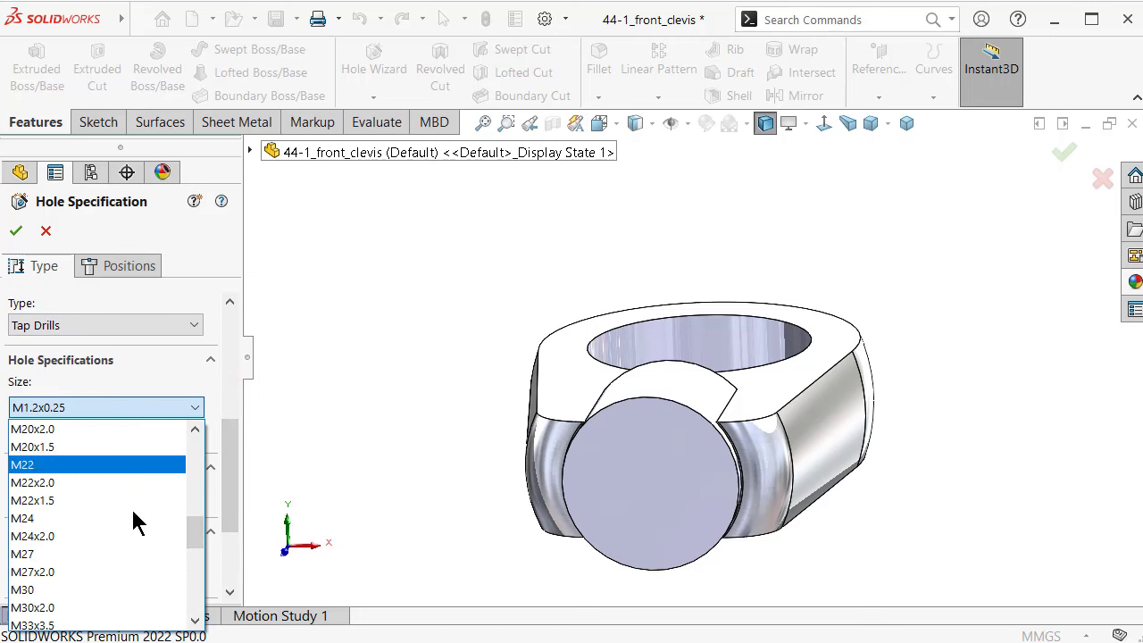
scroll(134, 518, "down", 1)
scroll(134, 518, "down", 1)
scroll(135, 518, "down", 1)
scroll(134, 510, "down", 1)
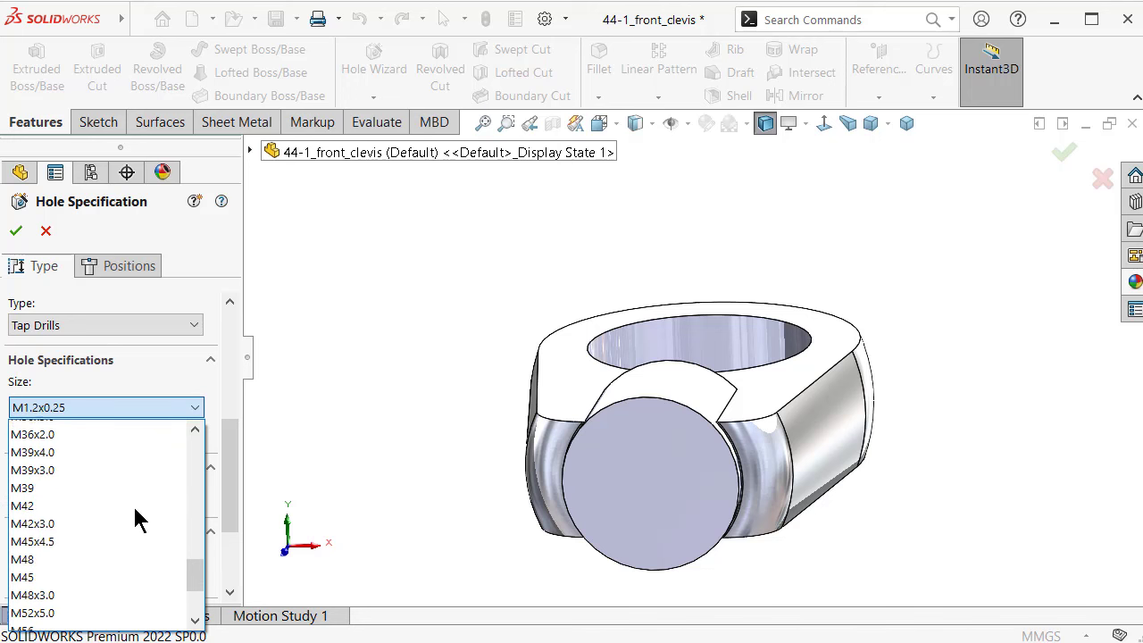
scroll(134, 509, "down", 1)
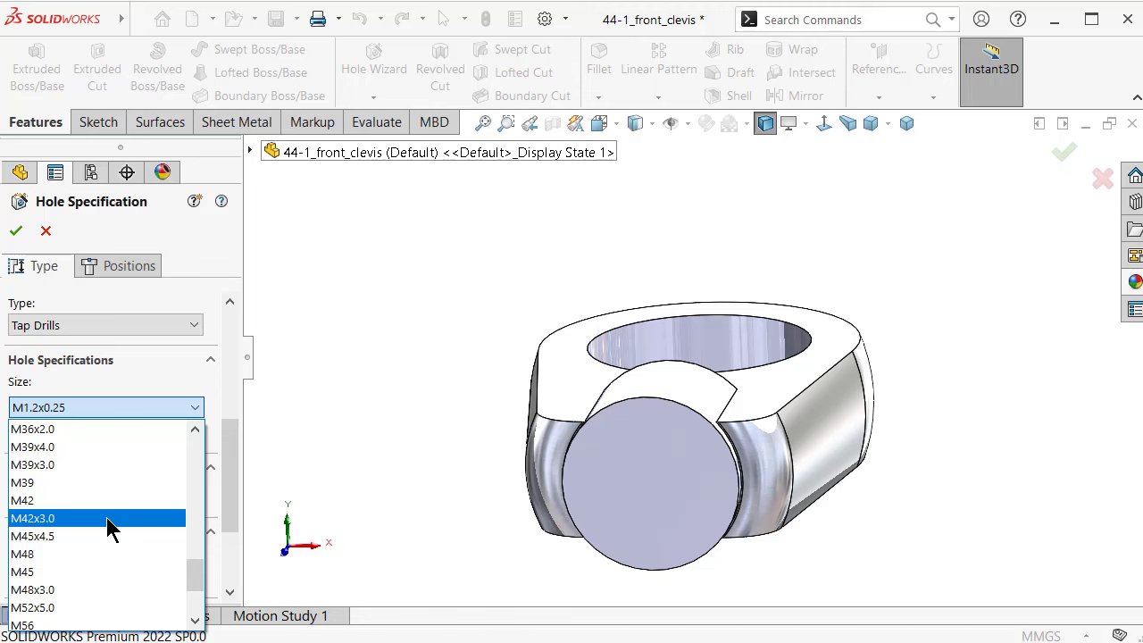
left_click(118, 501)
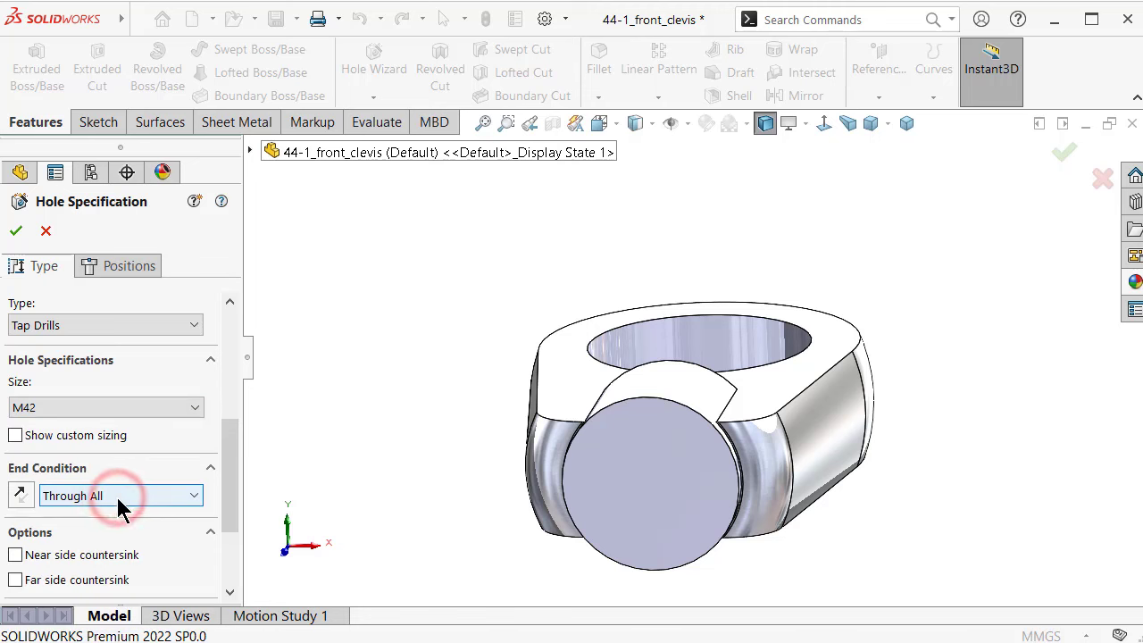
Show custom sizing (39 mm diameter) and change the size to M42x3.0
left_click_drag(231, 475, 232, 509)
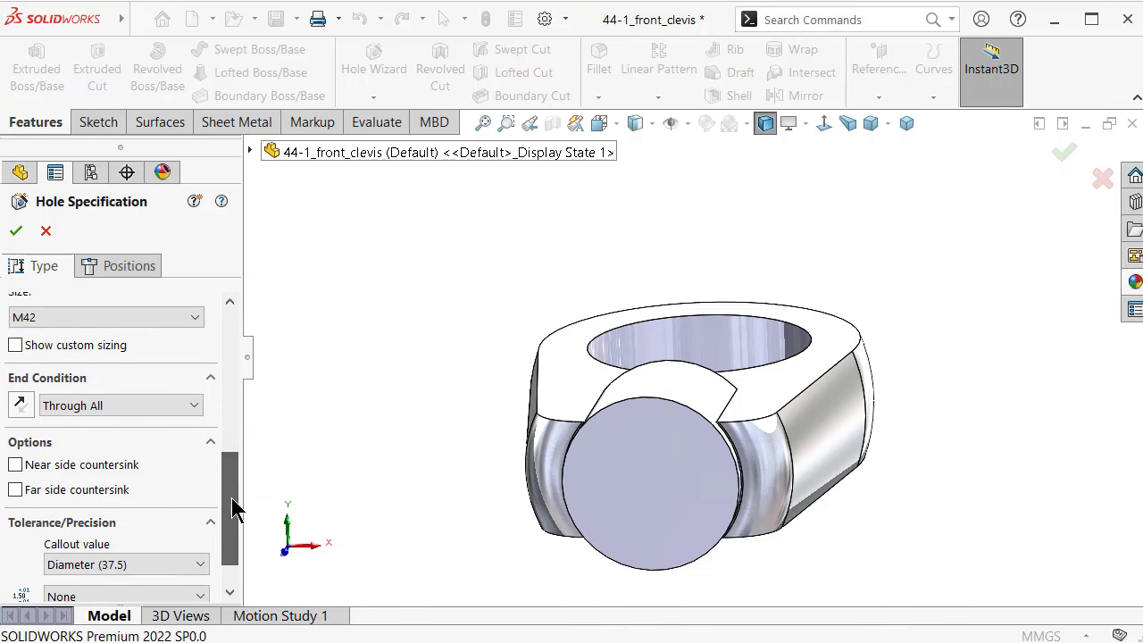
left_click(15, 347)
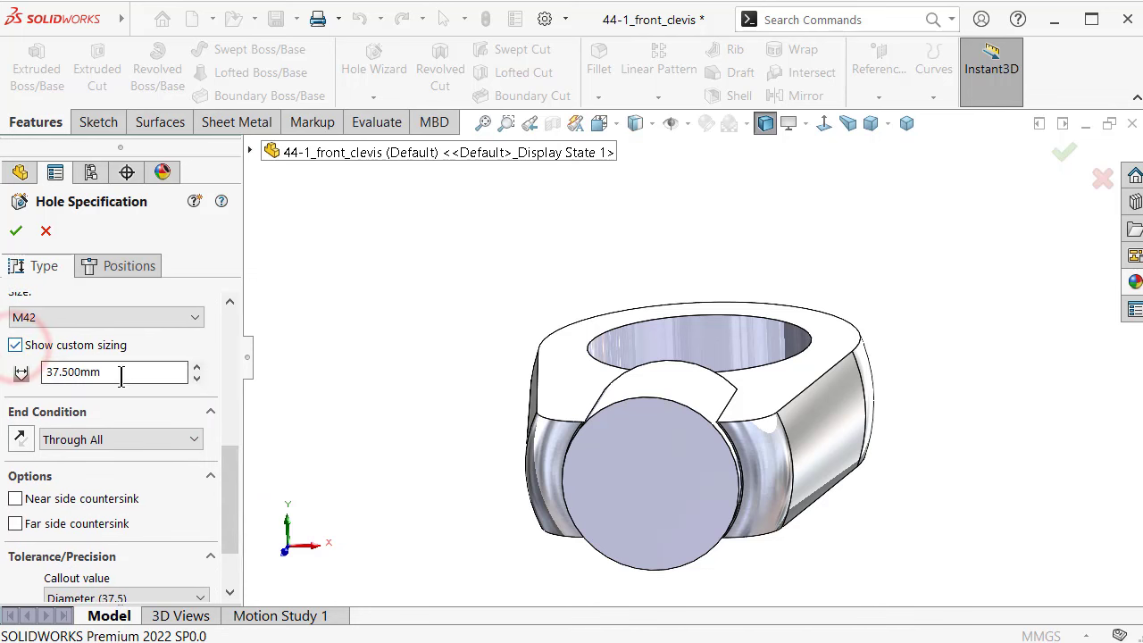
left_click(130, 326)
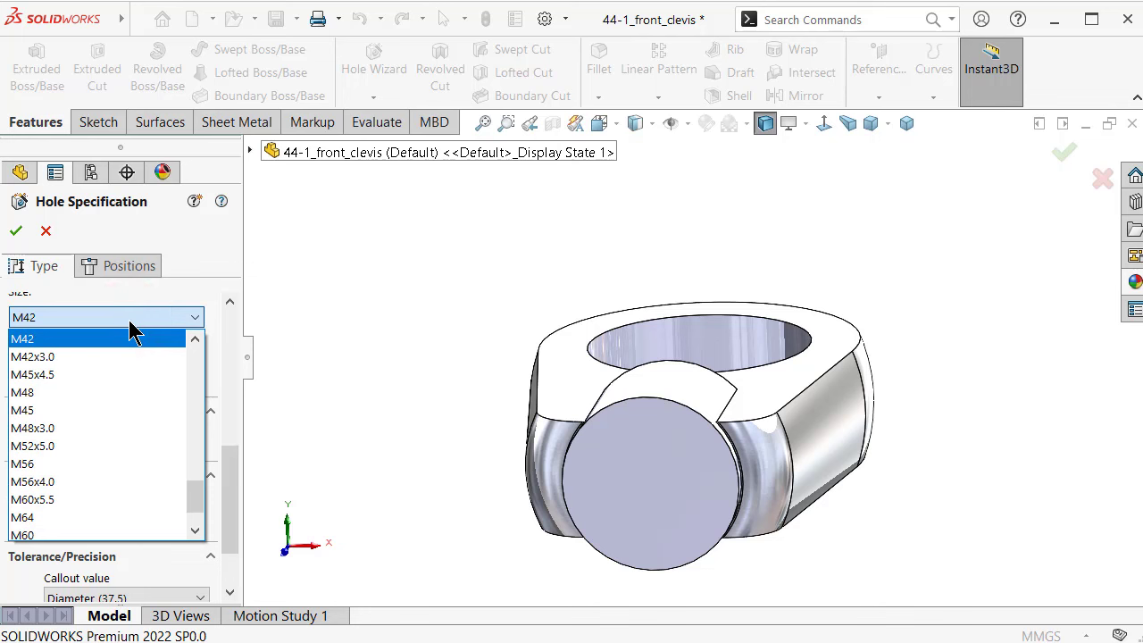
left_click(122, 357)
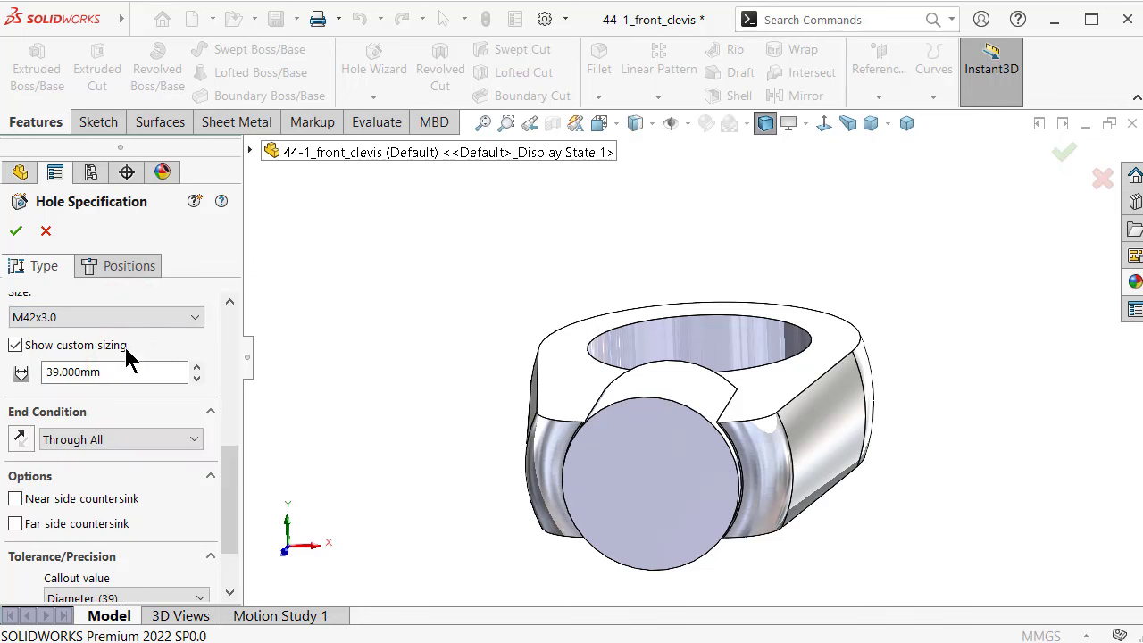
left_click_drag(231, 462, 231, 472)
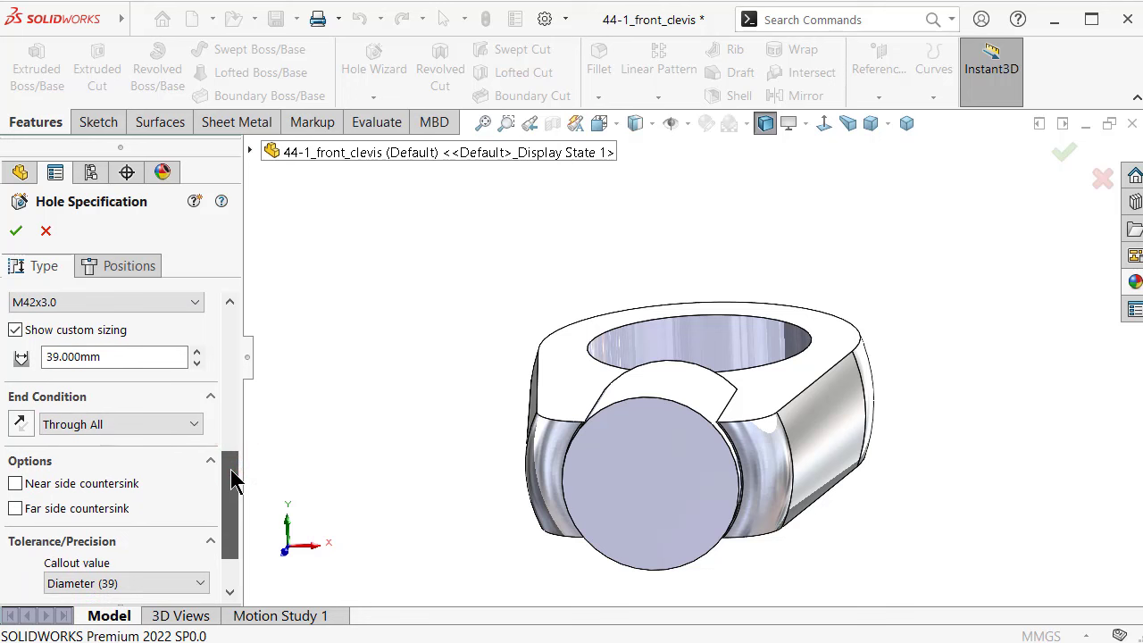
Make the hole Blind at 46 mm depth and switch to hole positioning
left_click(170, 425)
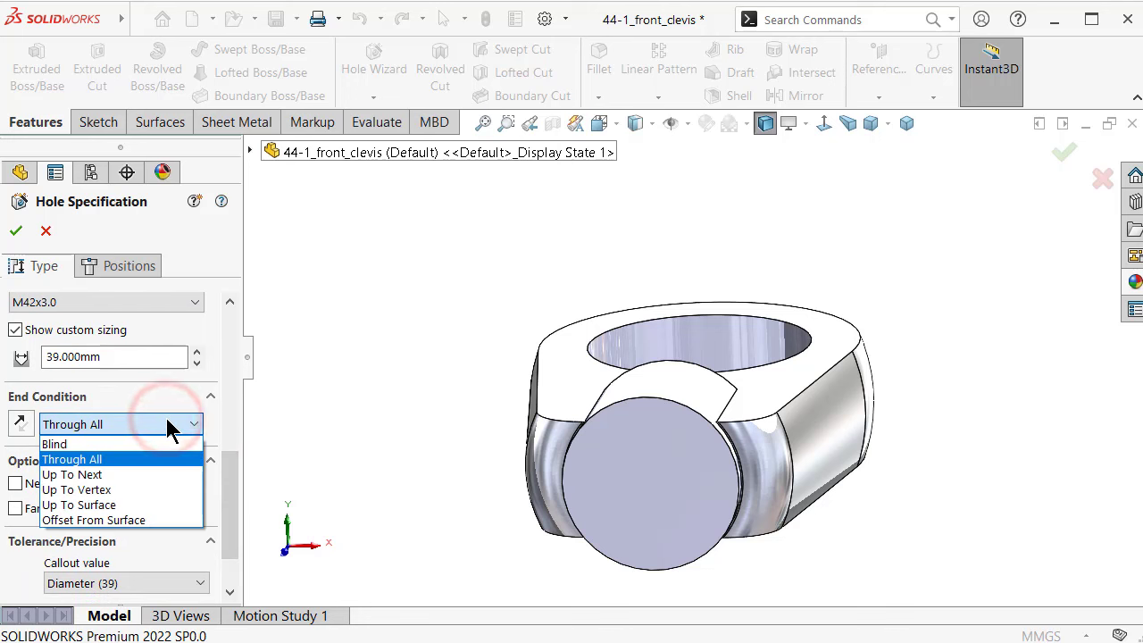
left_click(152, 443)
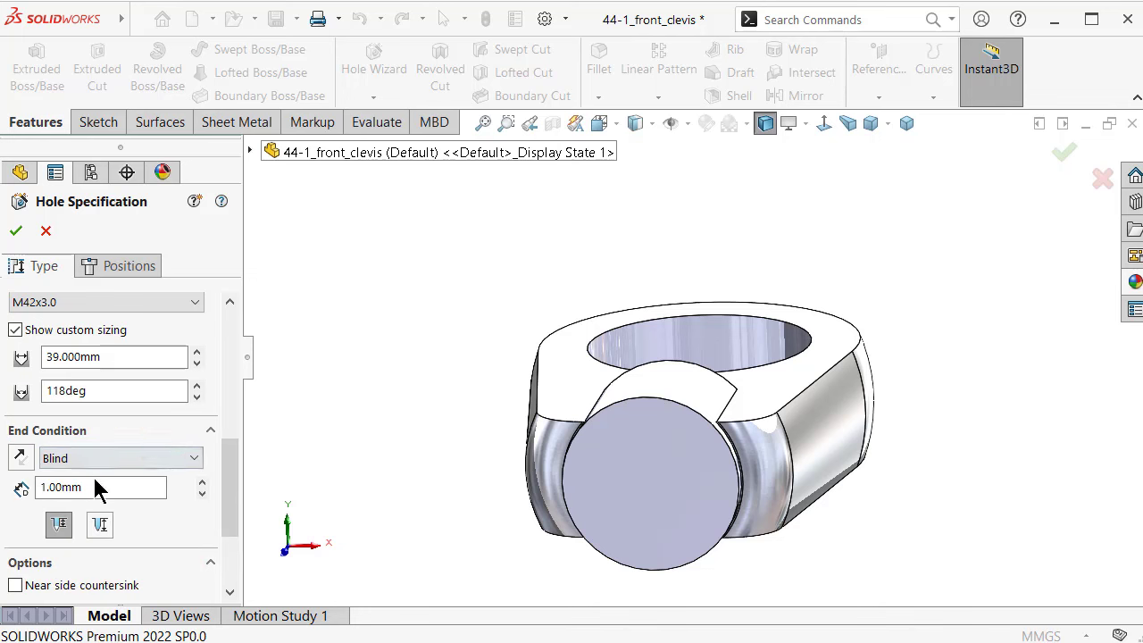
left_click(93, 486)
type("46")
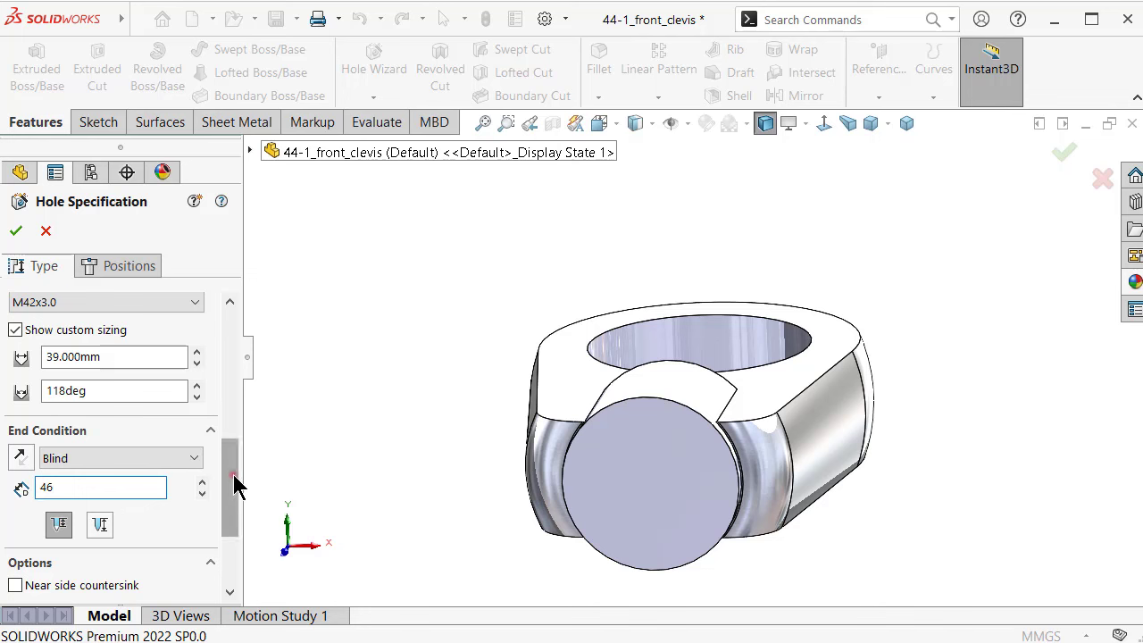
mouse_move(234, 483)
left_mouse_down()
mouse_move(234, 527)
mouse_move(250, 458)
left_mouse_up()
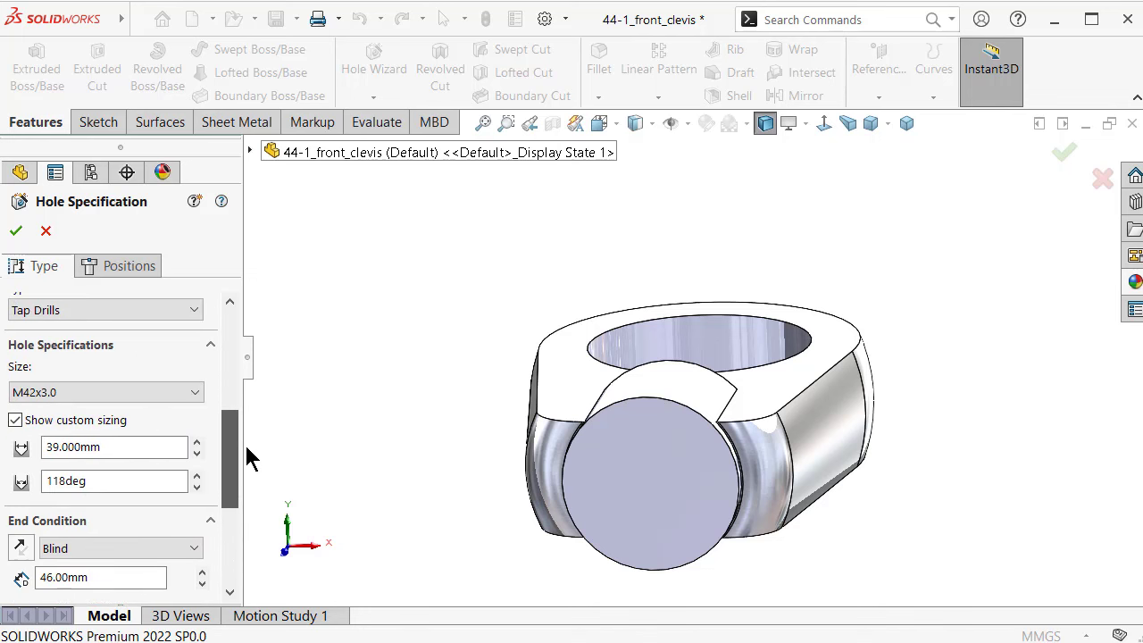
left_click(130, 266)
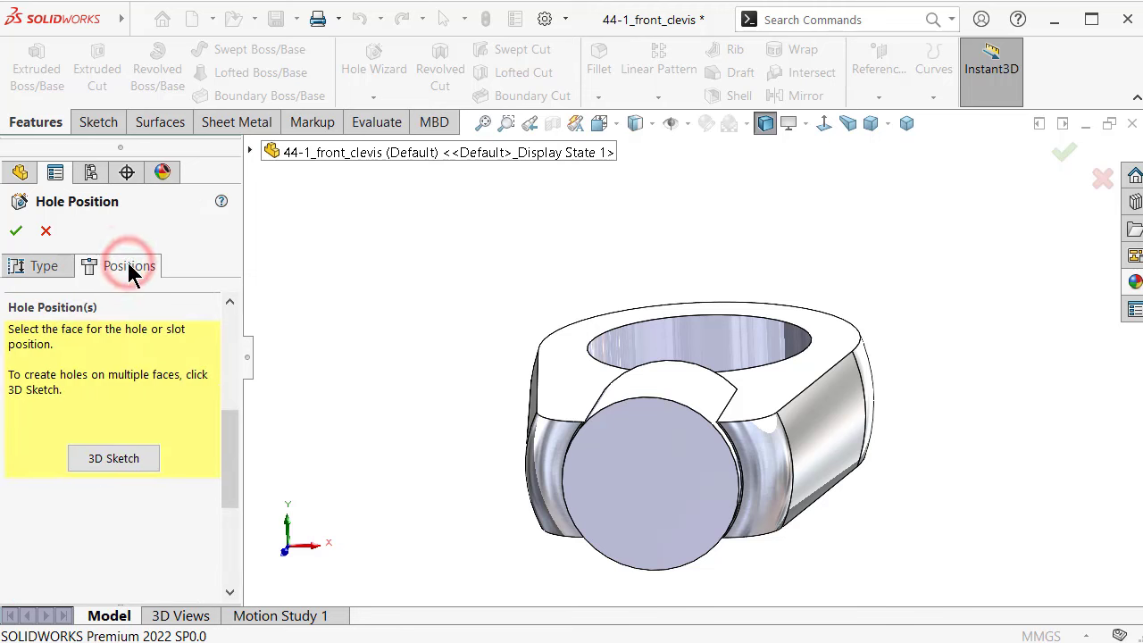
Place the hole point at the origin on the round front boss face, then return to Type settings
left_click(630, 479)
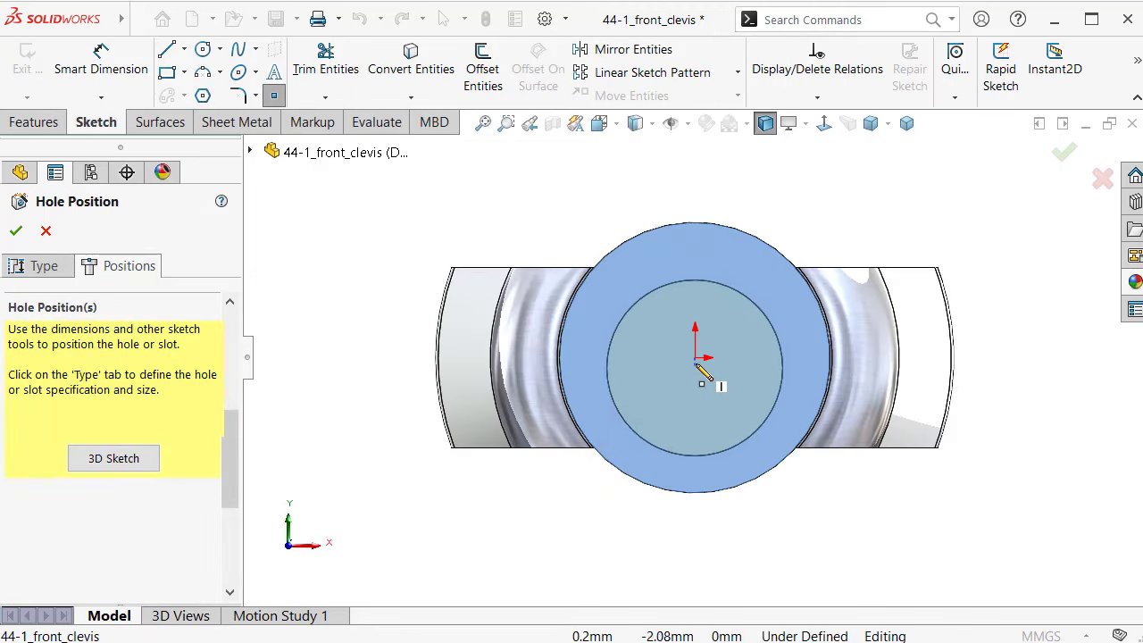
left_click(695, 357)
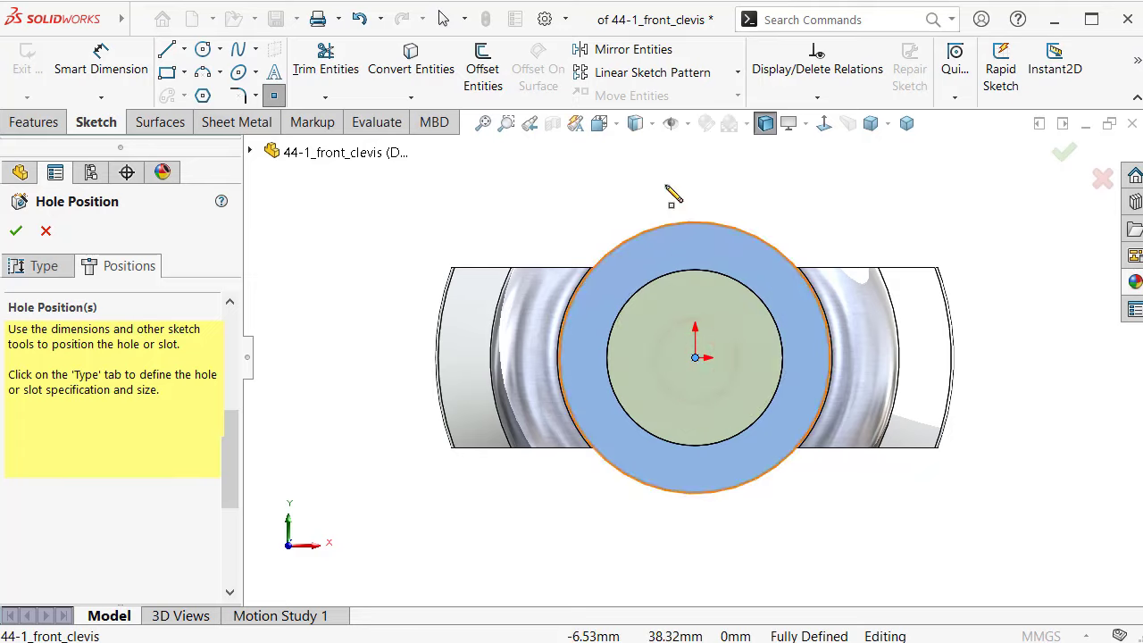
middle_click_drag(671, 194, 639, 286)
left_click(47, 268)
middle_click_drag(434, 378, 480, 490)
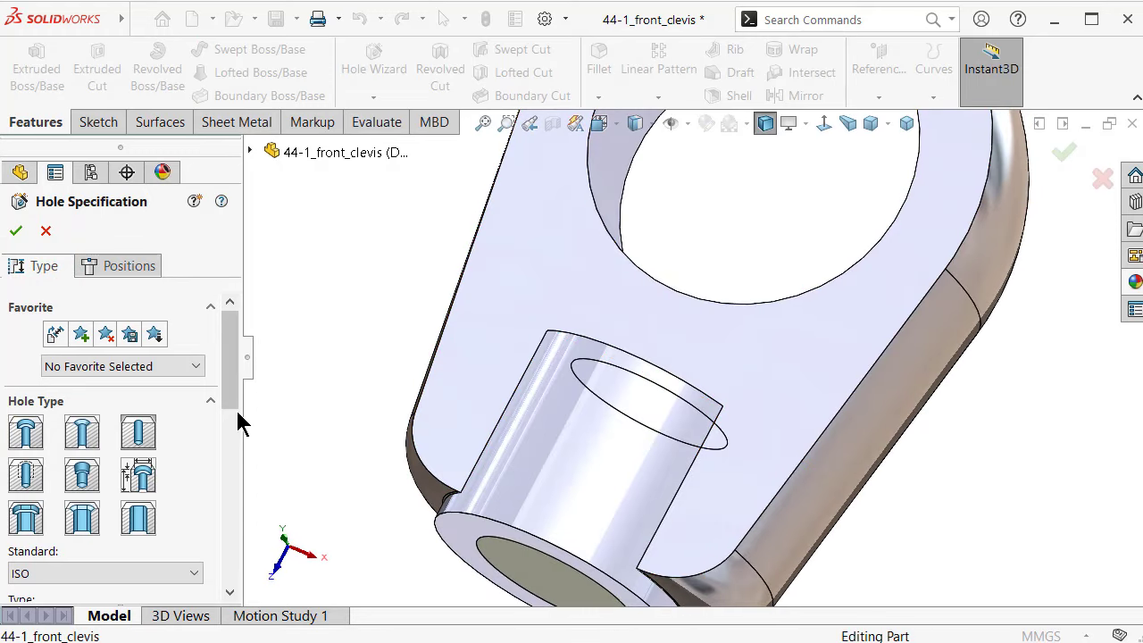
mouse_move(230, 369)
left_mouse_down()
mouse_move(248, 509)
mouse_move(237, 436)
left_mouse_up()
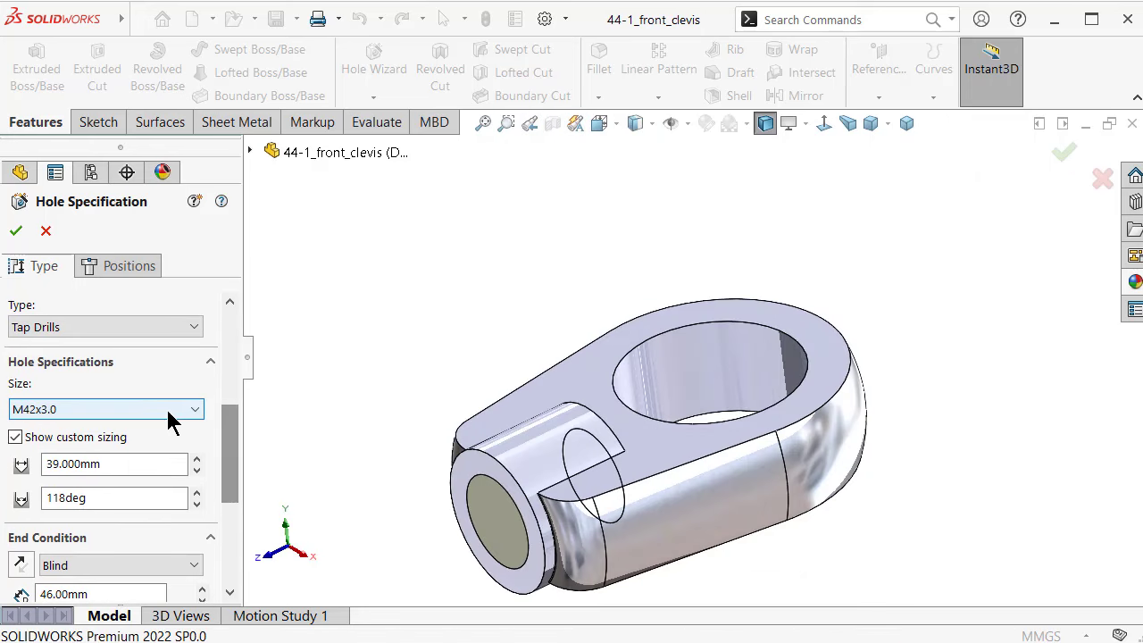
Change the tap drill to M45 with a 42 mm custom diameter and finish the hole
left_click(166, 409)
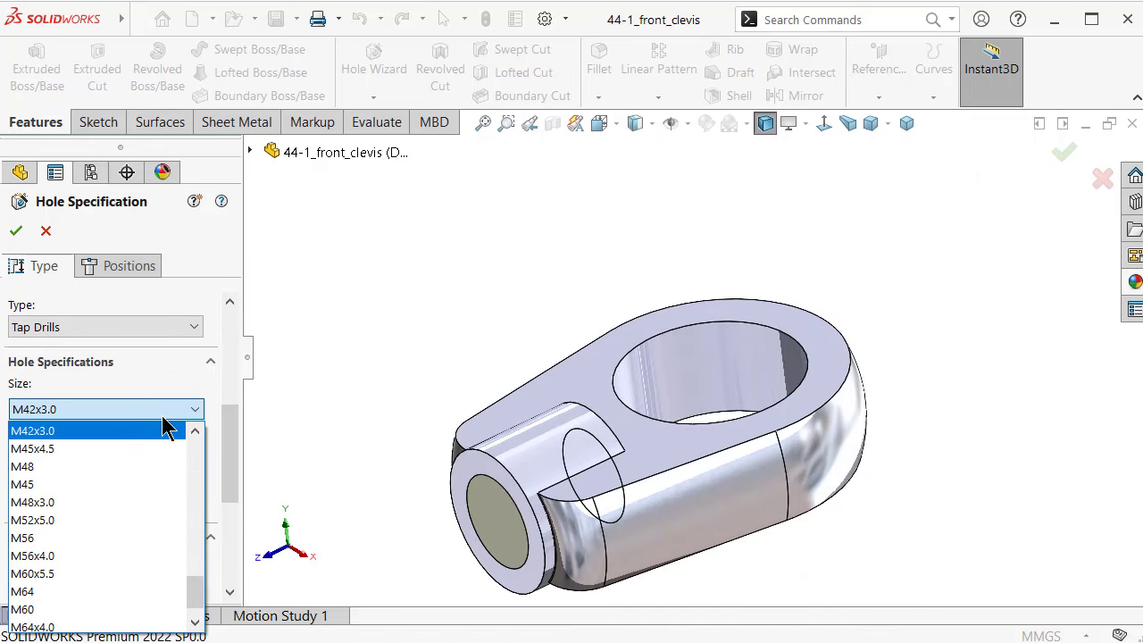
scroll(152, 455, "up", 1)
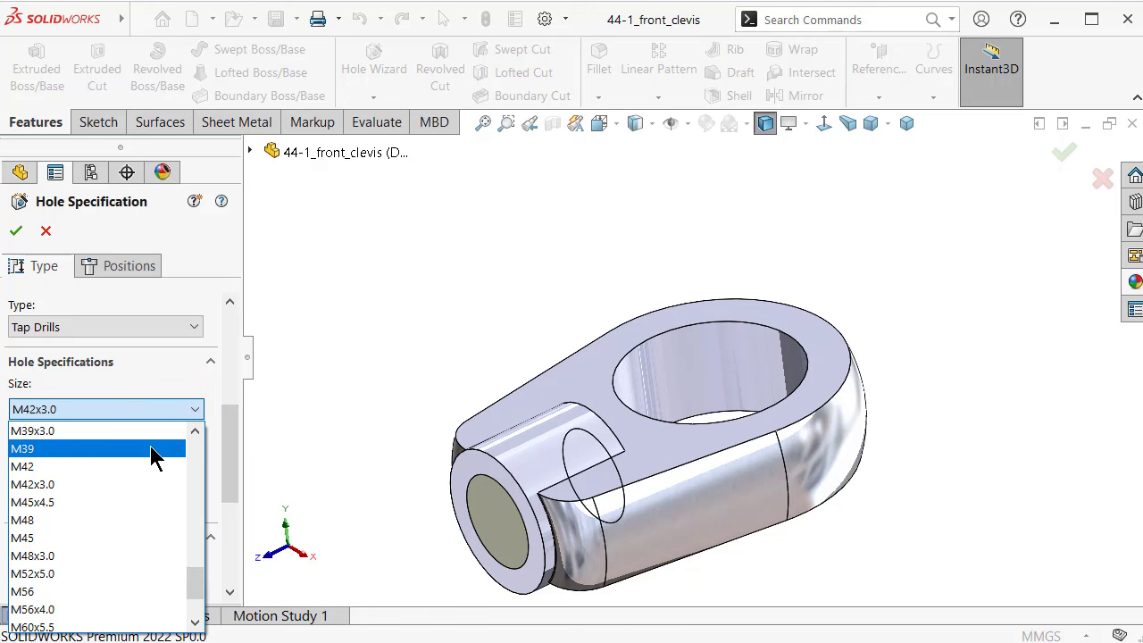
scroll(165, 454, "up", 1)
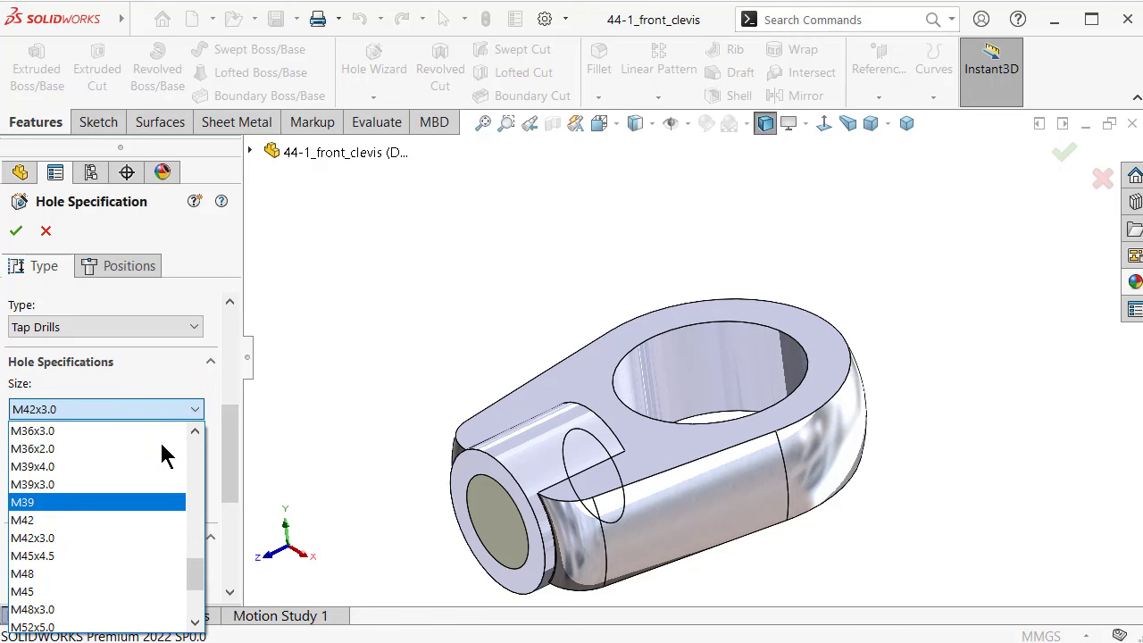
scroll(163, 455, "down", 1)
scroll(156, 465, "down", 1)
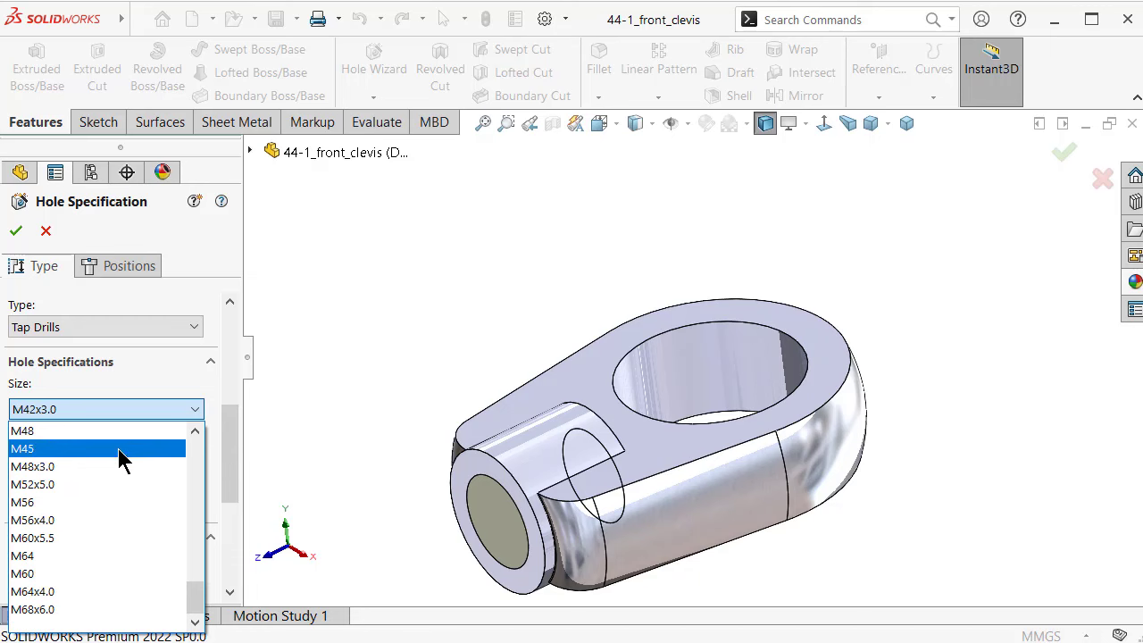
left_click(121, 448)
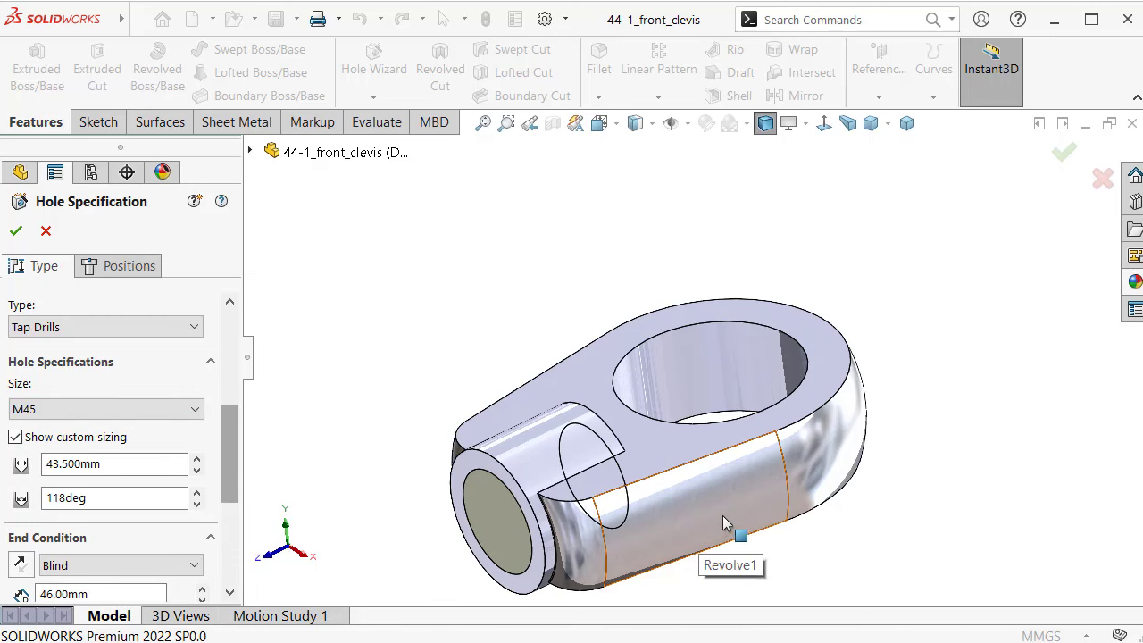
mouse_move(723, 515)
middle_mouse_down()
mouse_move(741, 439)
mouse_move(722, 516)
middle_mouse_up()
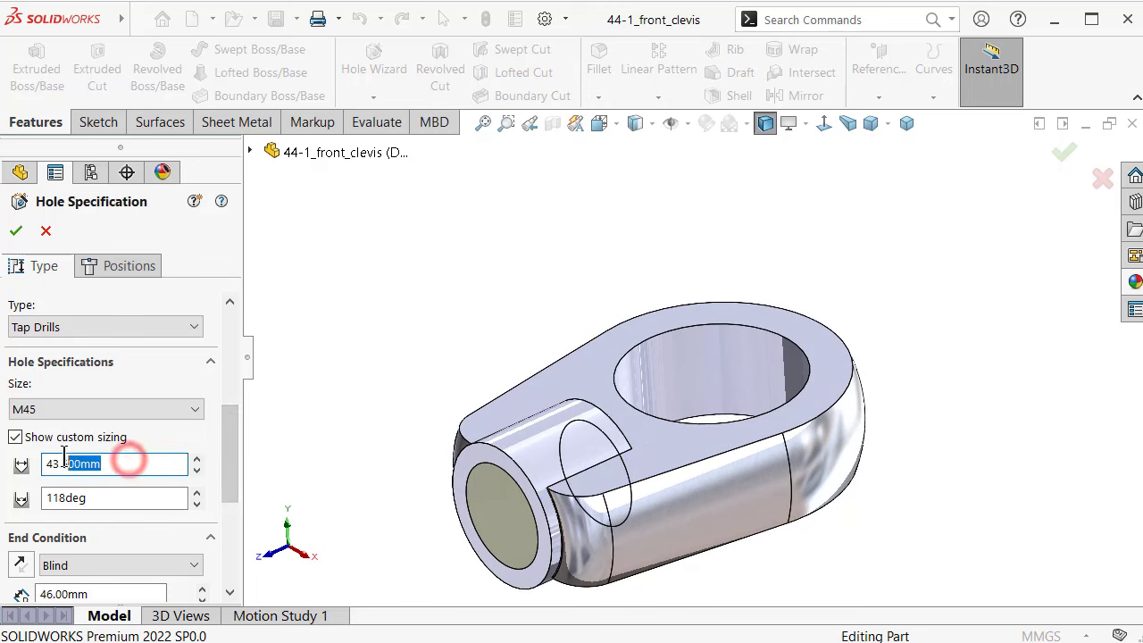
left_click_drag(64, 455, 52, 457)
type("42")
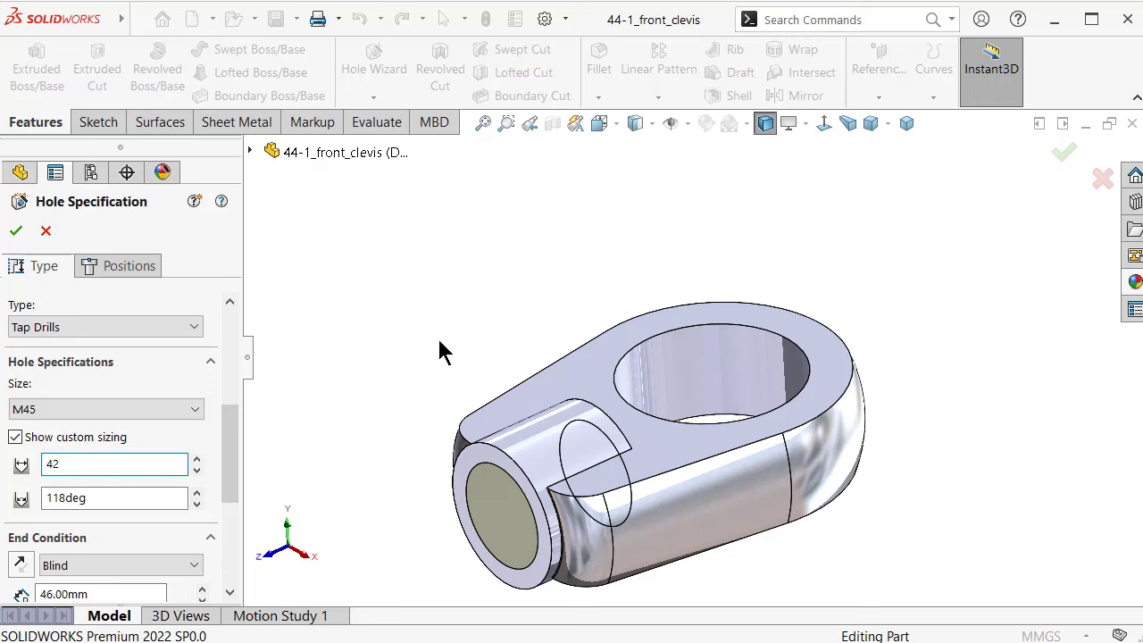
left_click(436, 282)
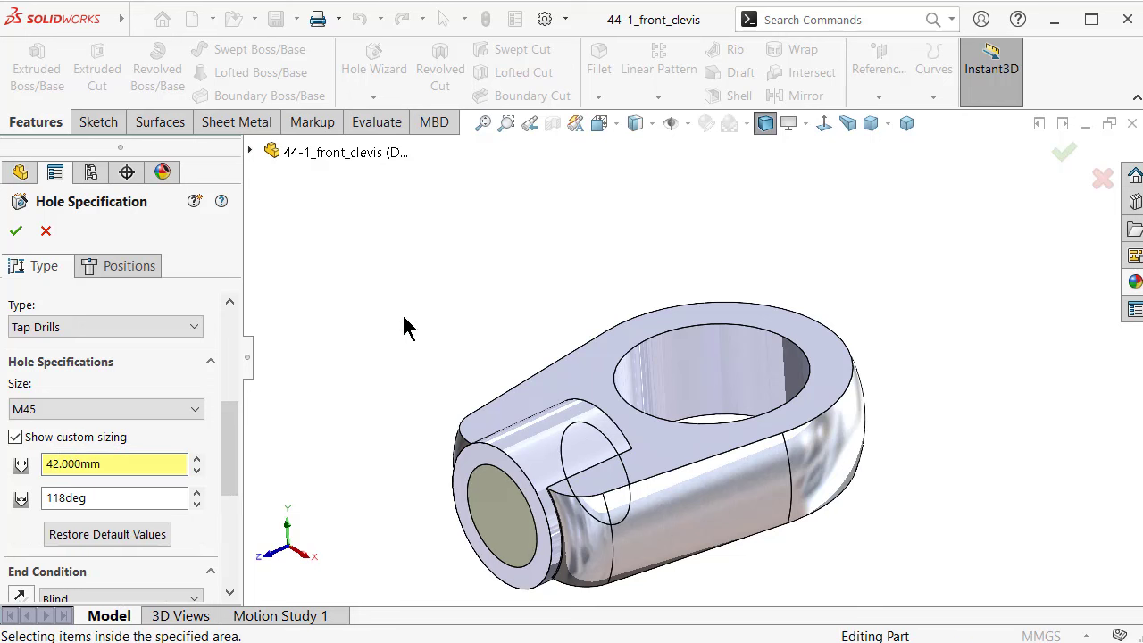
mouse_move(229, 419)
left_mouse_down()
mouse_move(232, 510)
mouse_move(245, 308)
left_mouse_up()
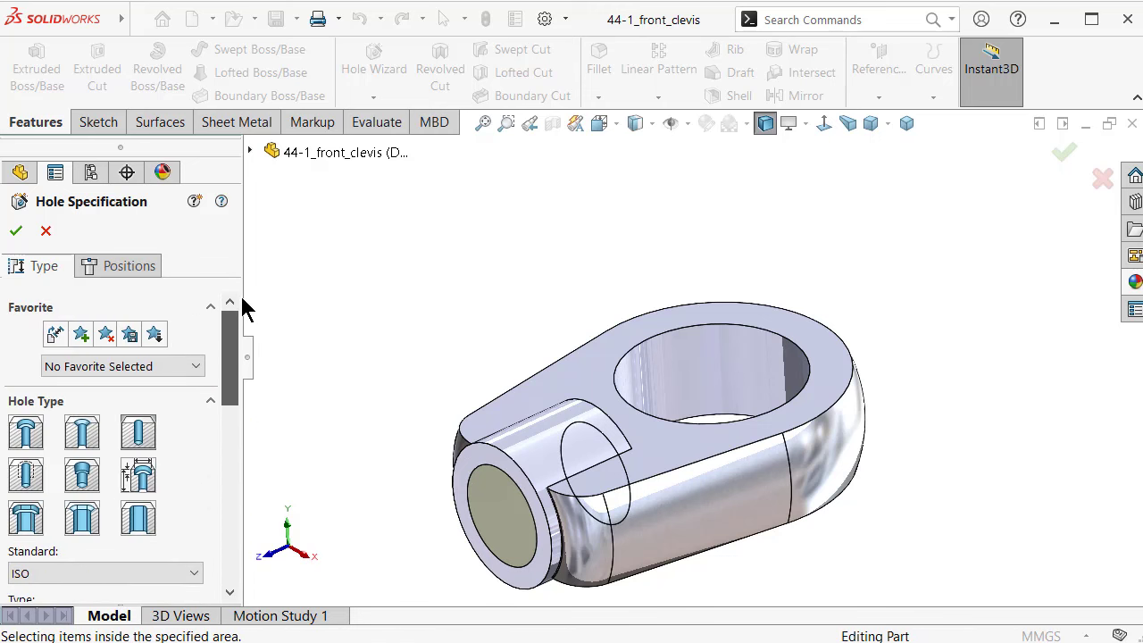
left_click(17, 229)
Chamfer both edges of the Ø75 eye hole at 0.5 mm × 45°
left_click(313, 332)
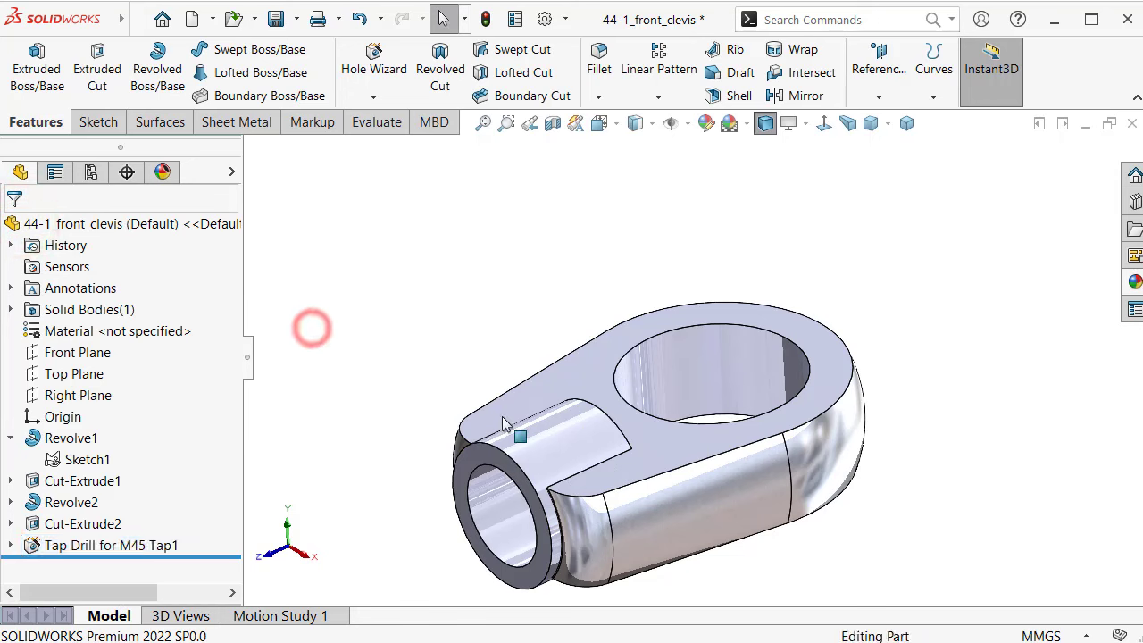
middle_click_drag(312, 327, 558, 308)
key("ctrl+7")
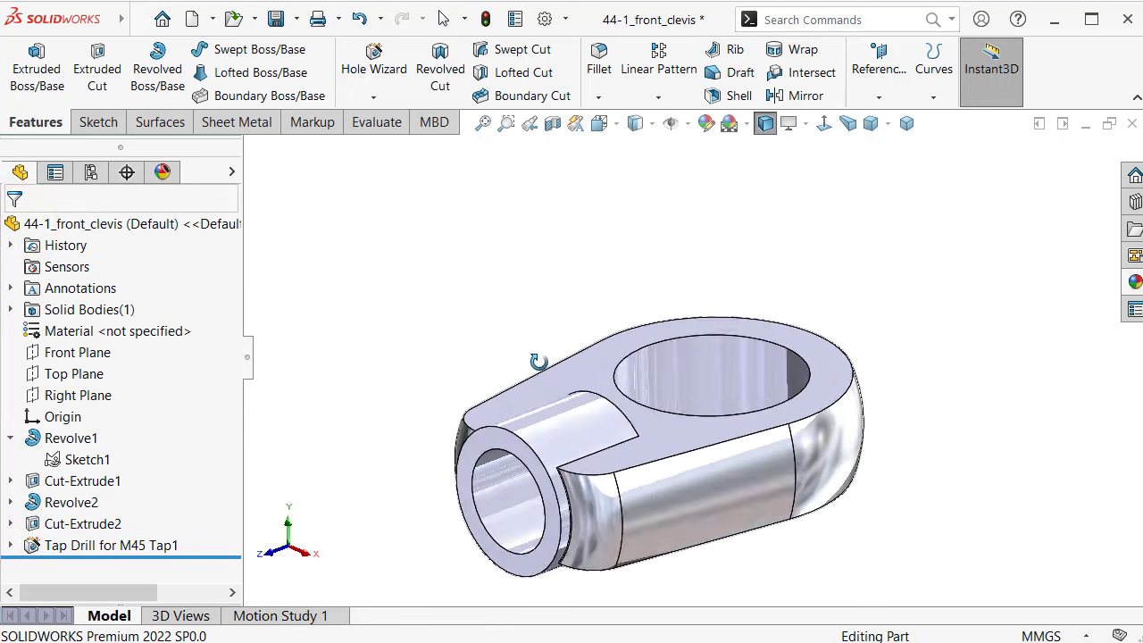
left_click(600, 97)
left_click(604, 141)
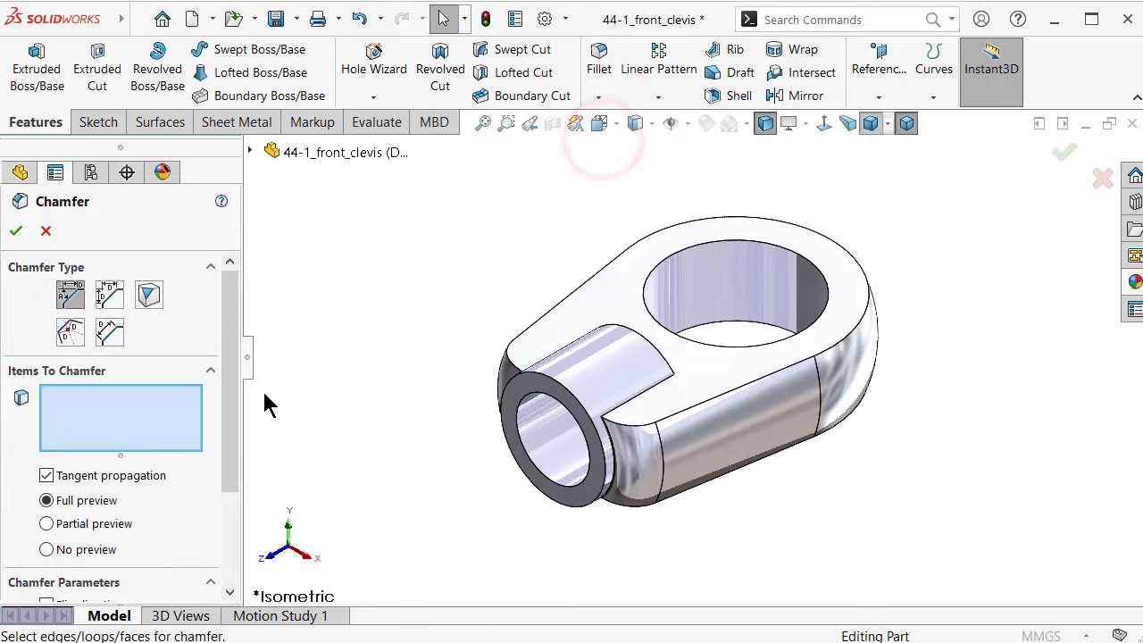
left_click_drag(232, 362, 228, 465)
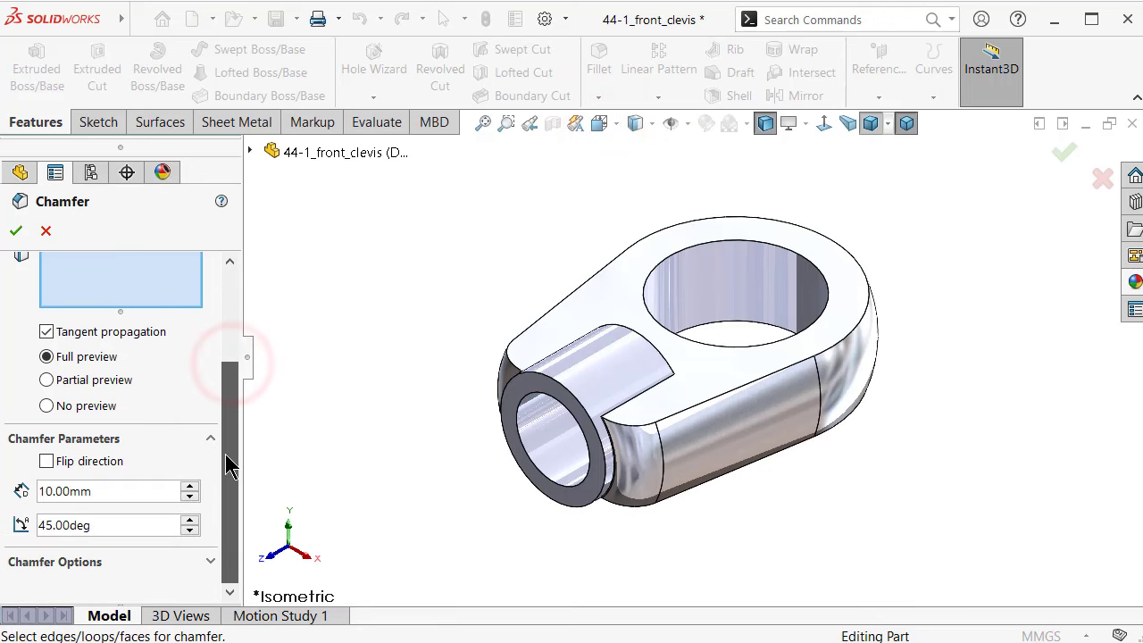
left_click(134, 491)
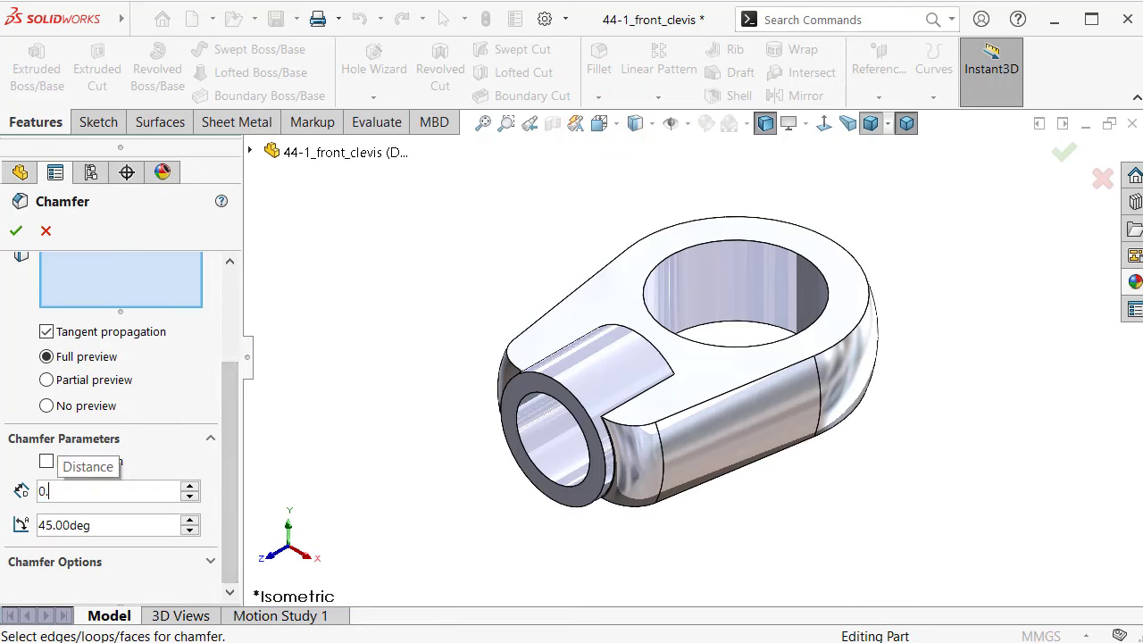
type("0.5")
key("Return")
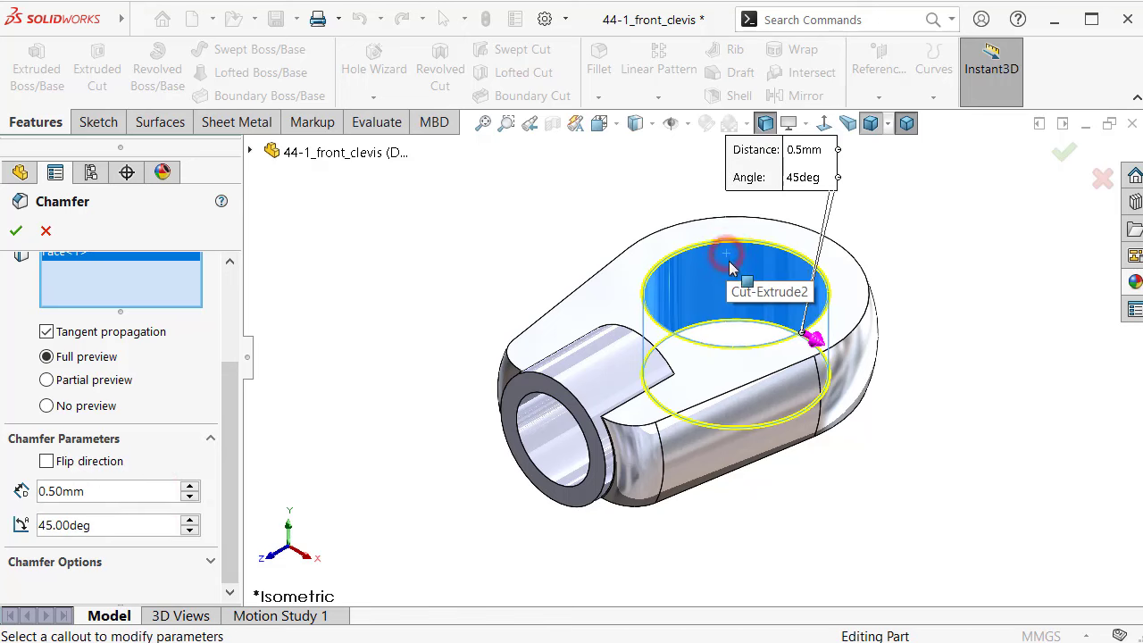
left_click(1061, 151)
middle_click_drag(804, 259, 678, 295)
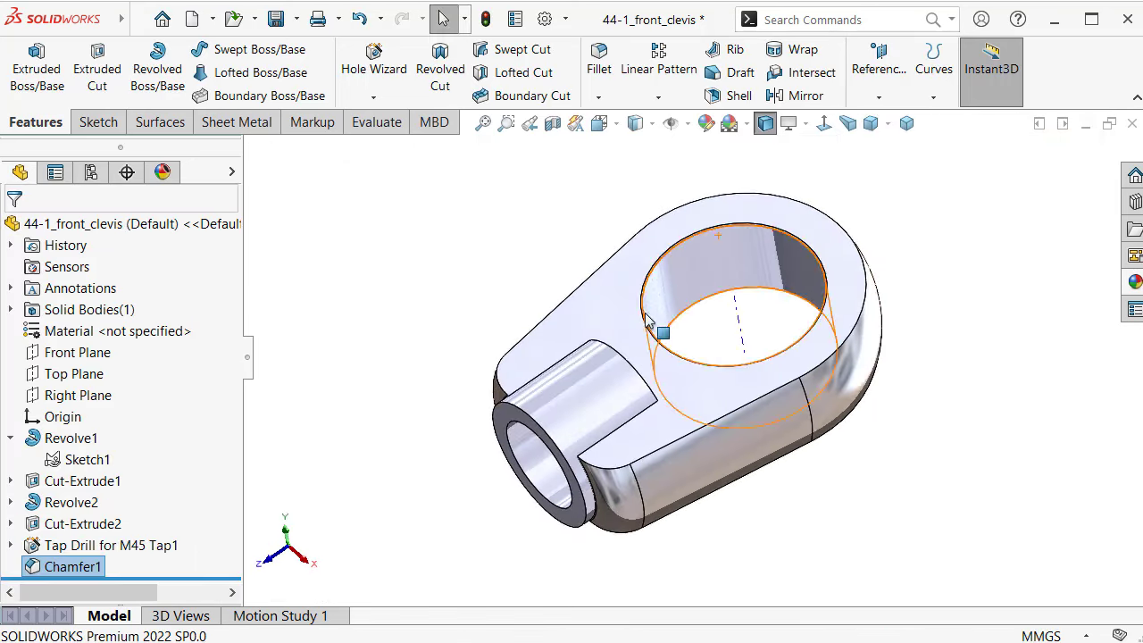
Open Sketch3 under Revolve2 for editing
left_click(42, 503)
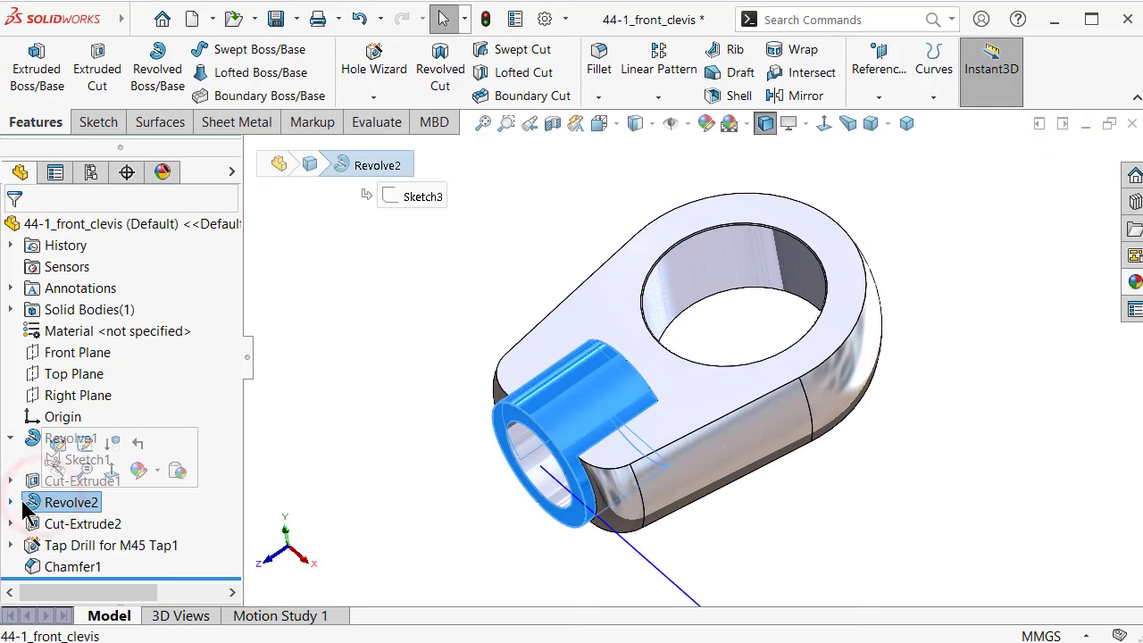
left_click(11, 502)
left_click(71, 525)
left_click(84, 473)
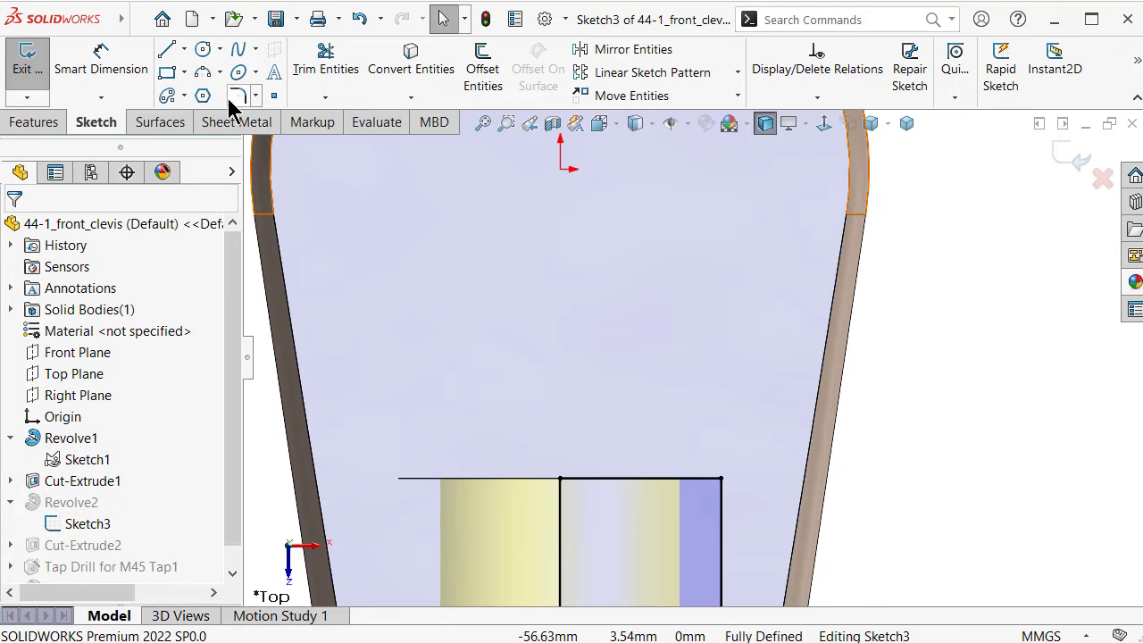
Round the boss profile's outer corner with an R4 sketch fillet and rebuild the part
left_click(238, 95)
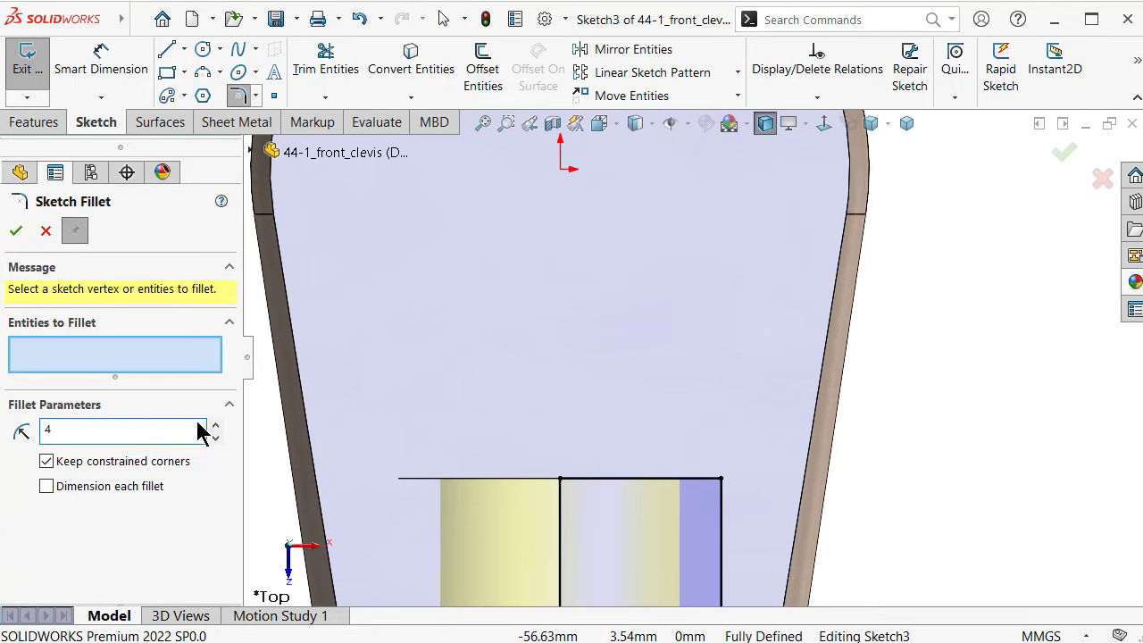
left_click(720, 480)
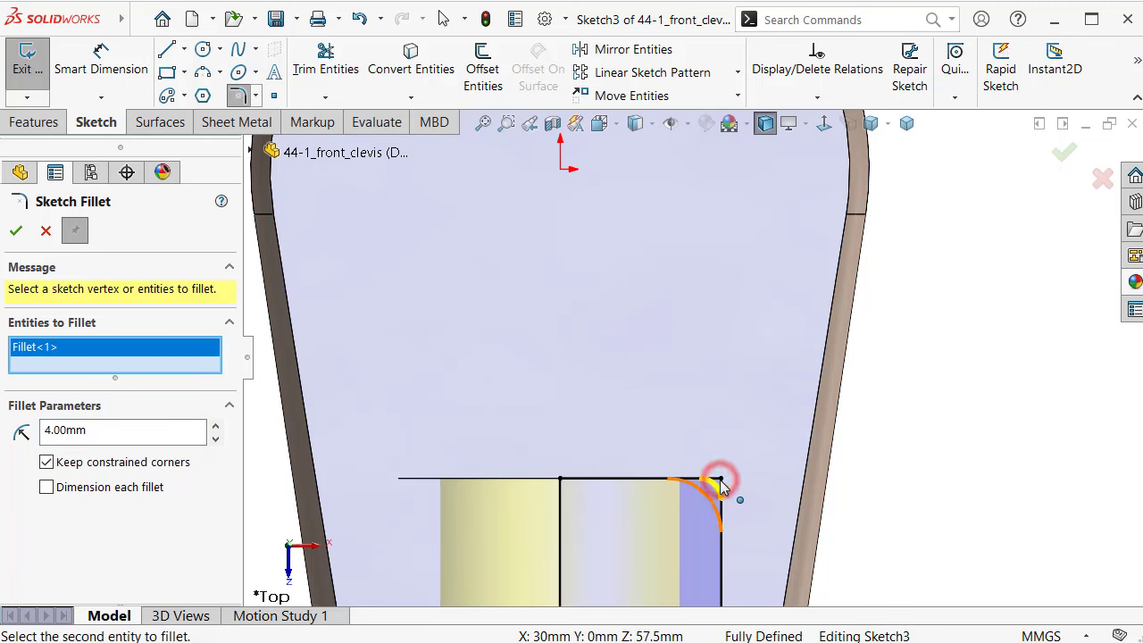
left_click(1063, 154)
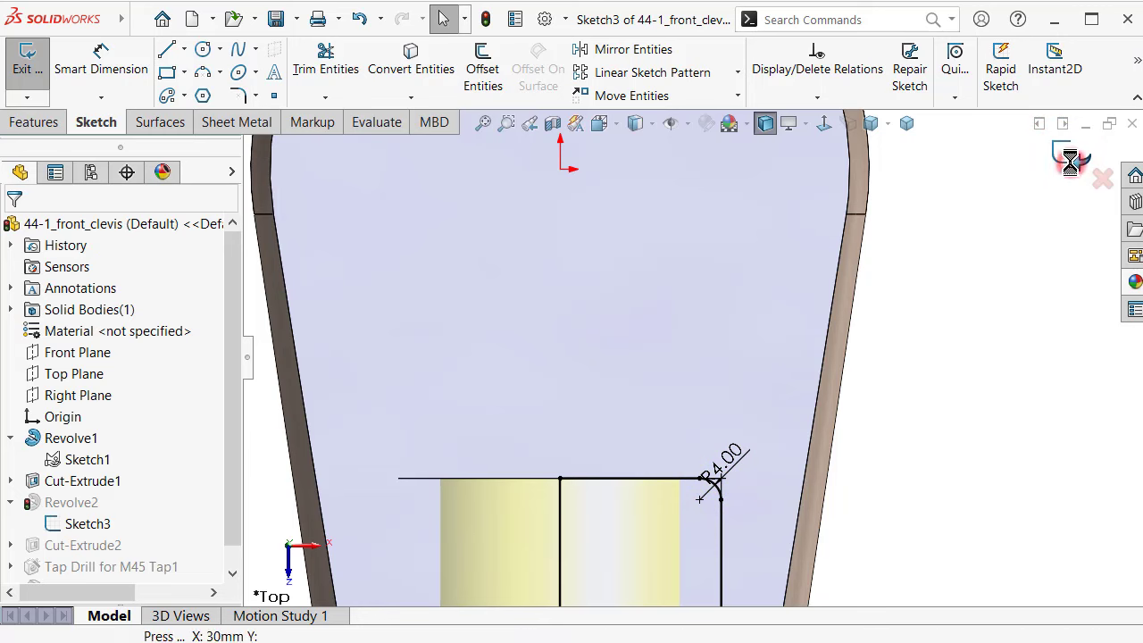
left_click(1071, 159)
scroll(880, 327, "down", 2)
middle_click_drag(880, 326, 781, 323)
key("ctrl+7")
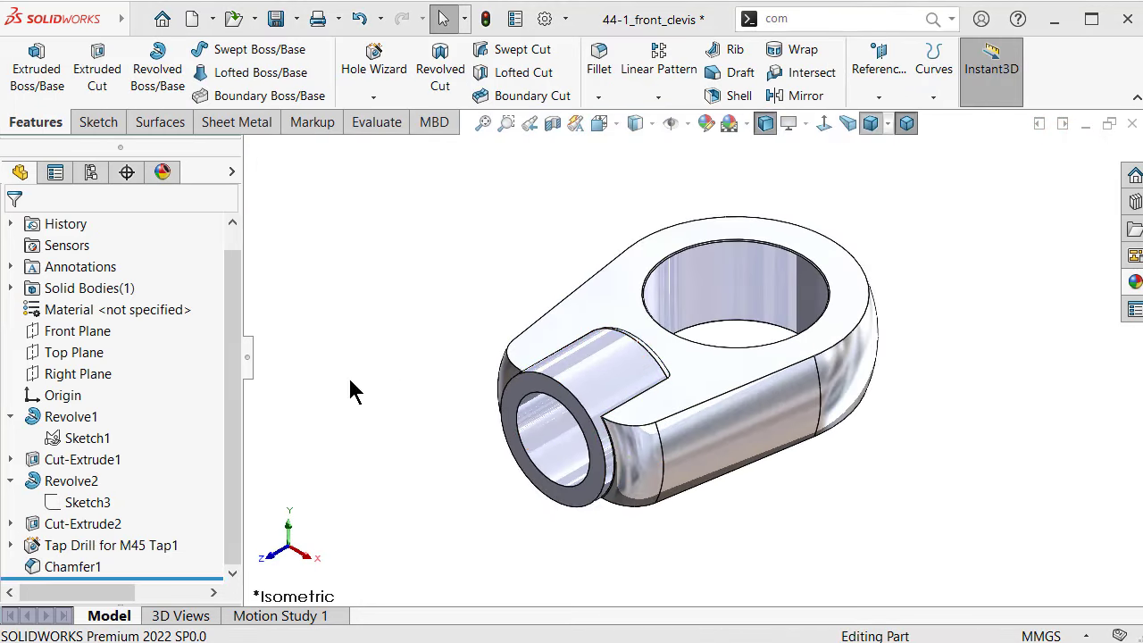
Edit Revolve2 and uncheck Merge result so the boss stays a separate body
left_click(94, 482)
left_click(90, 418)
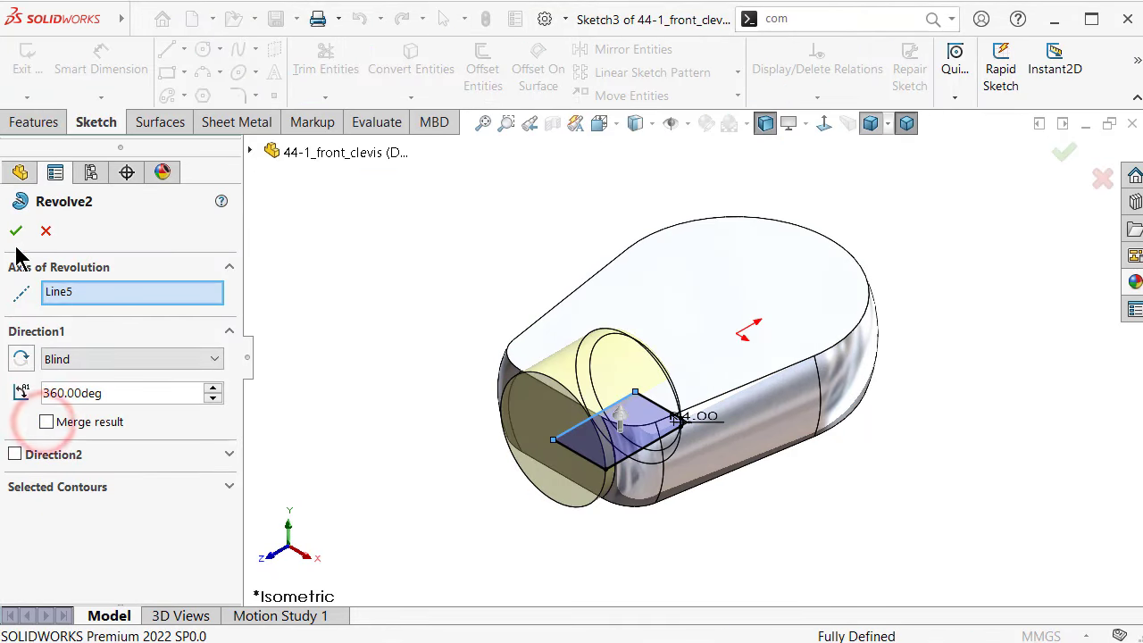
left_click(16, 231)
mouse_move(585, 295)
middle_mouse_down()
mouse_move(633, 369)
mouse_move(587, 462)
mouse_move(566, 210)
mouse_move(533, 294)
middle_mouse_up()
scroll(663, 498, "down", 3)
scroll(672, 489, "down", 3)
scroll(670, 487, "down", 2)
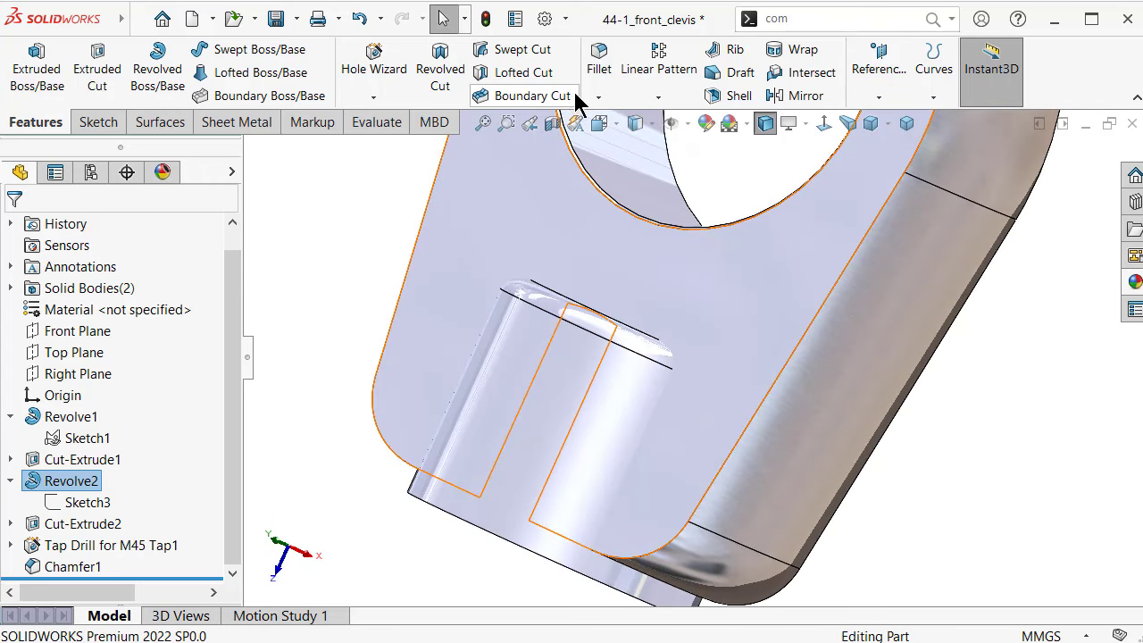
Fillet the eye's two outer edges with a 4 mm radius
left_click(598, 58)
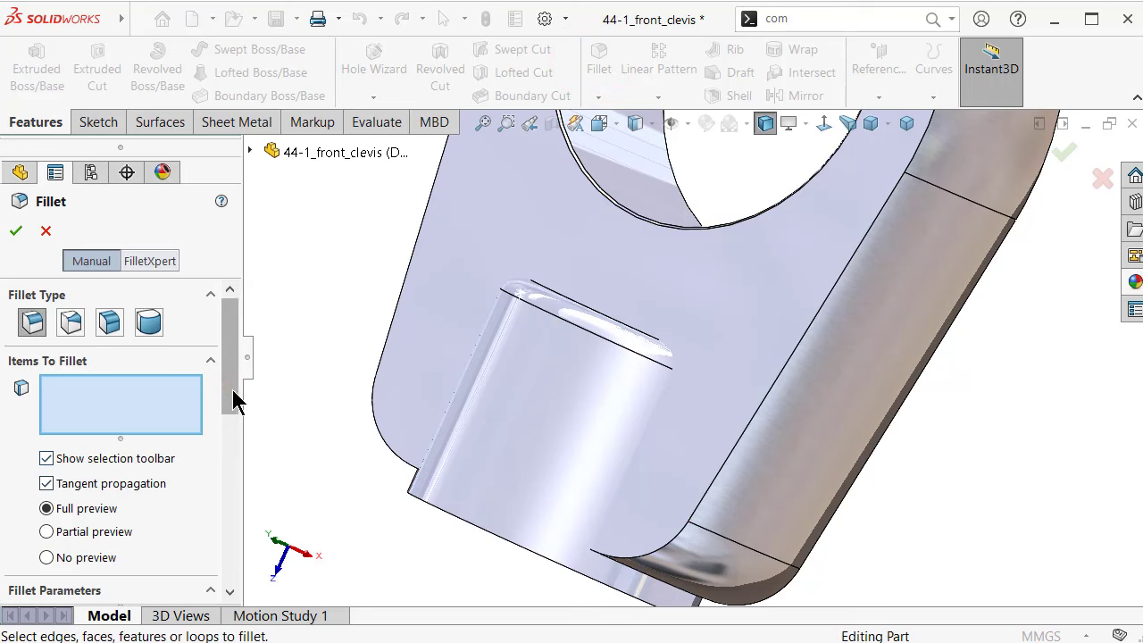
left_click(229, 393)
left_click(109, 396)
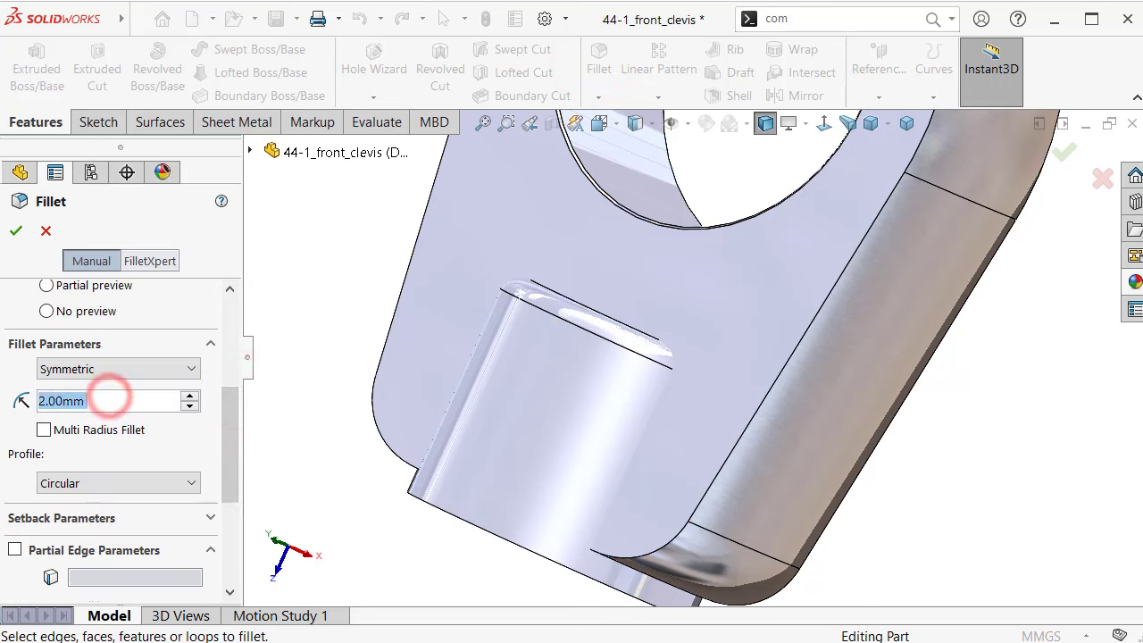
type("4")
left_click(288, 261)
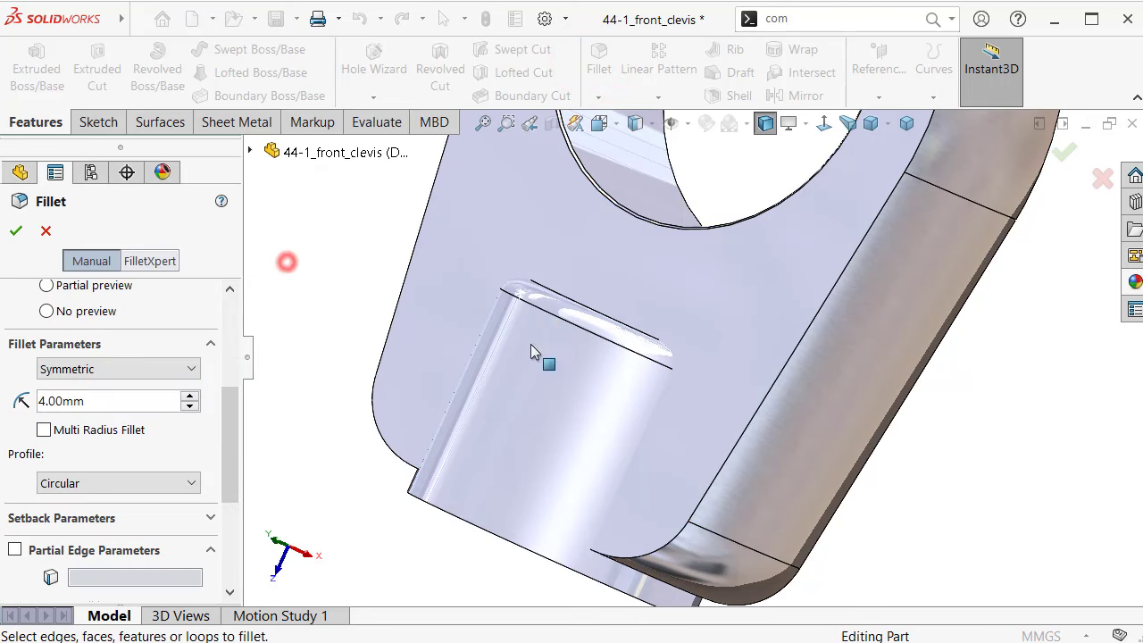
left_click(791, 359)
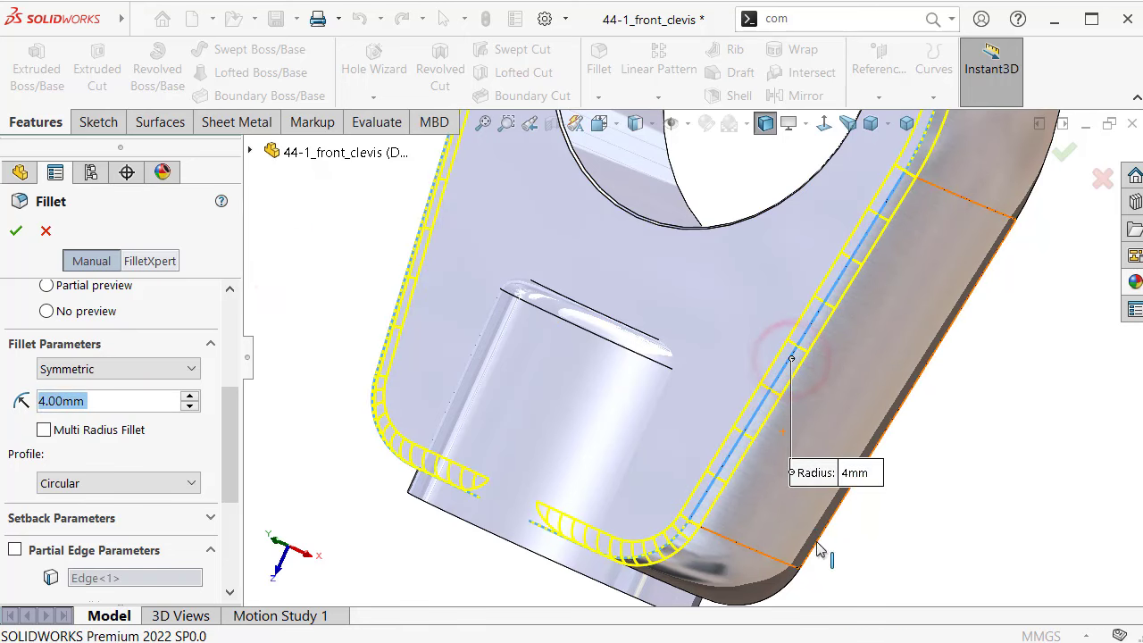
middle_click_drag(792, 399, 902, 395)
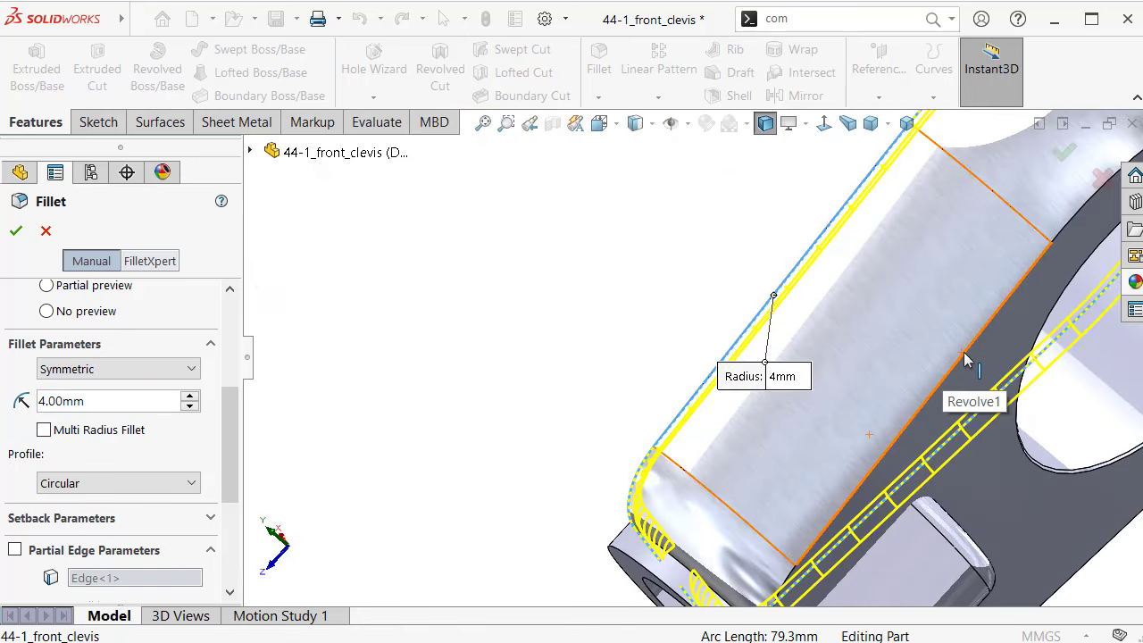
scroll(972, 359, "up", 3)
scroll(905, 256, "down", 3)
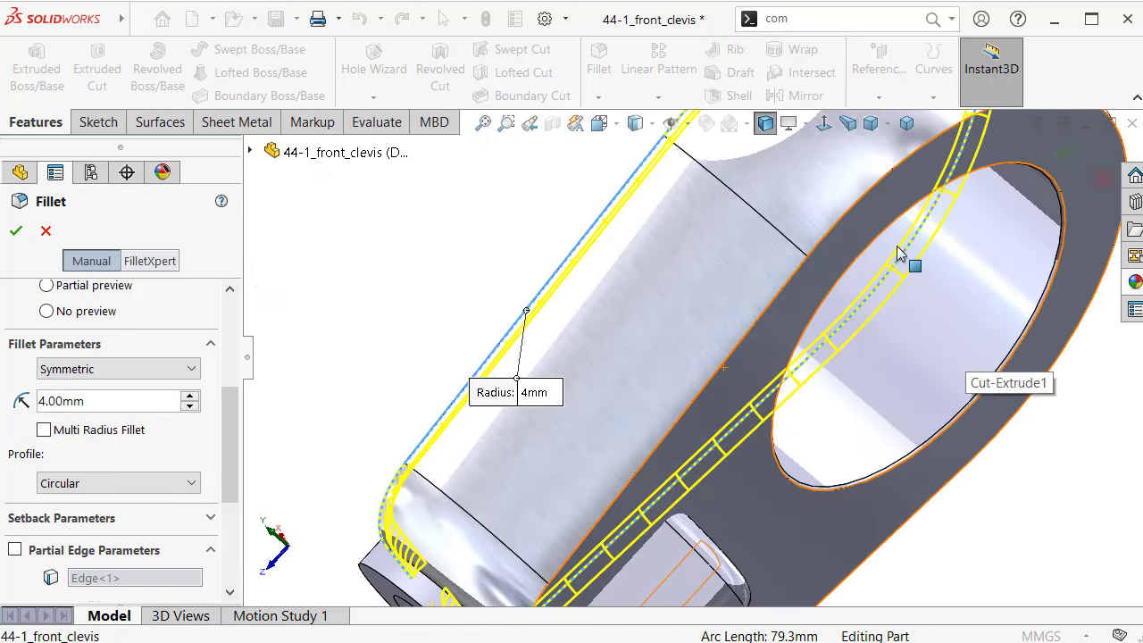
left_click(863, 201)
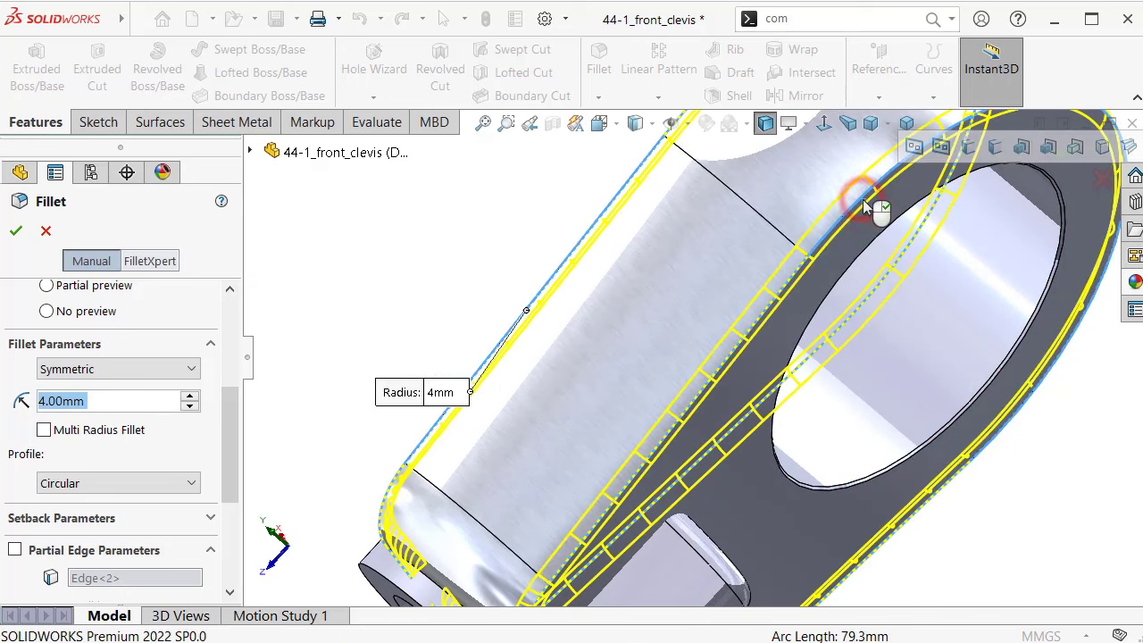
mouse_move(863, 199)
middle_mouse_down()
mouse_move(837, 424)
mouse_move(863, 408)
middle_mouse_up()
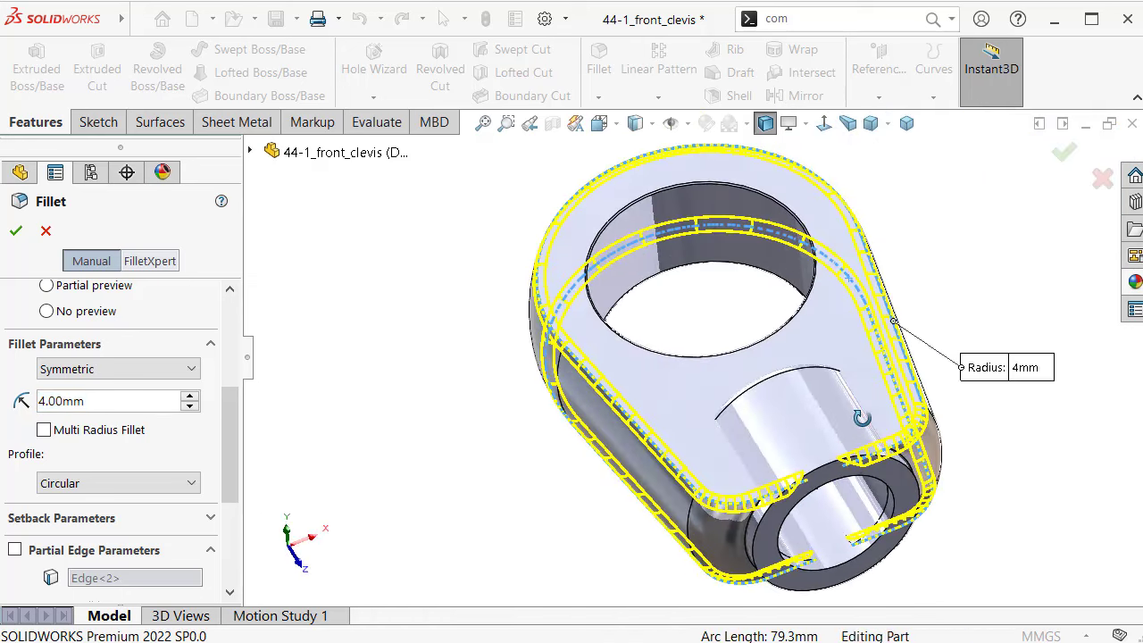
left_click(909, 124)
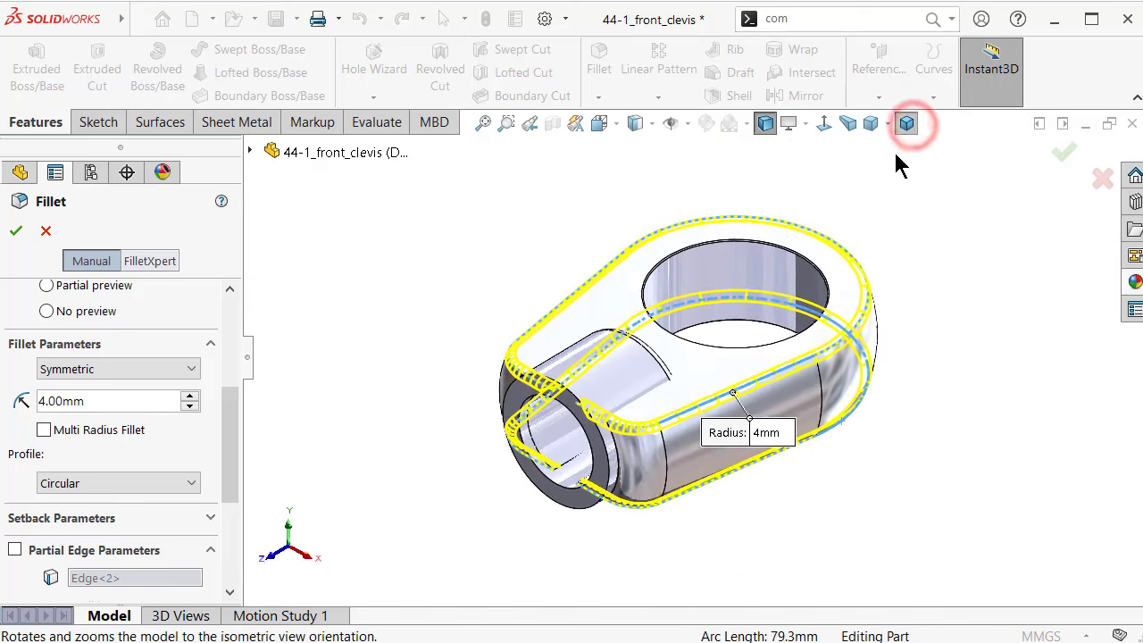
left_click(1064, 157)
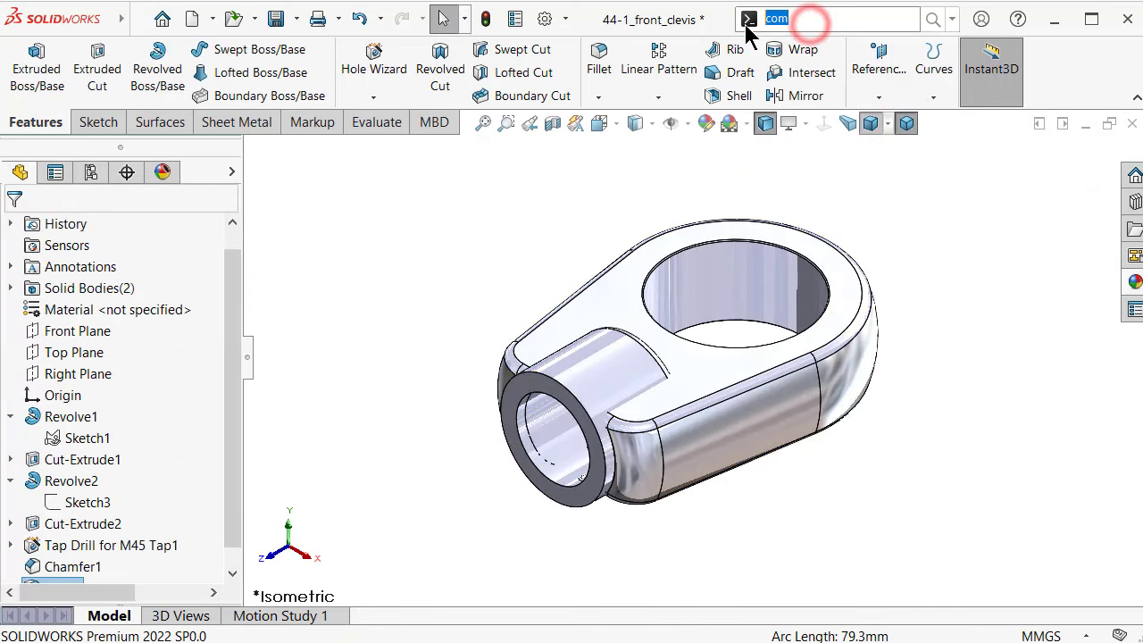
Use Combine (Add), found by typing 'cobbi', to merge the eye and boss bodies
type("co")
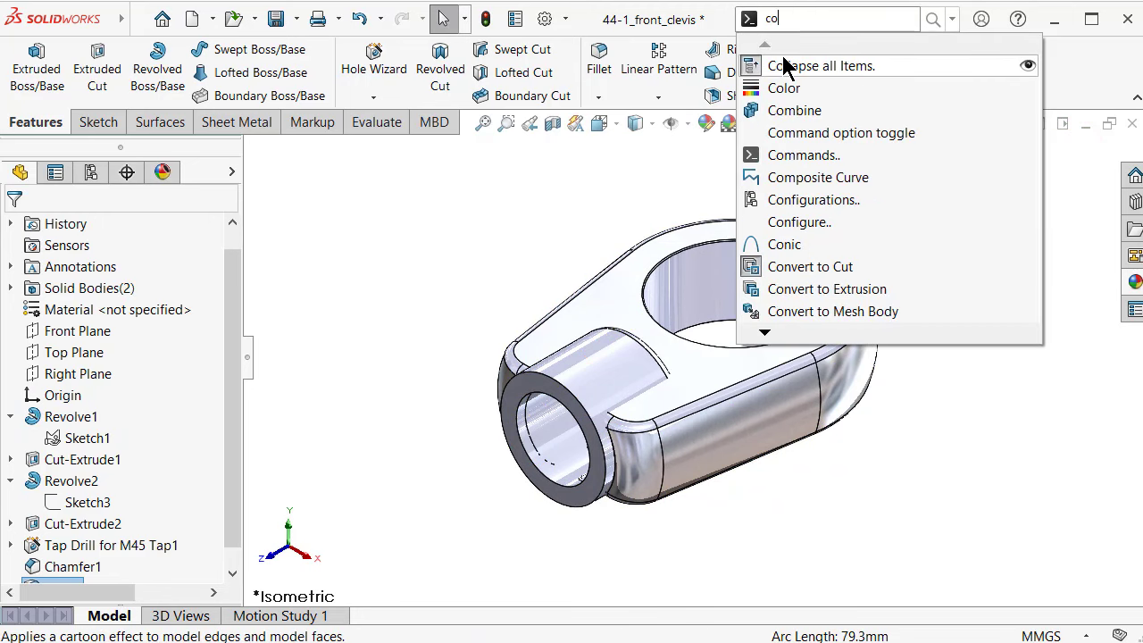
type("mb")
type("b")
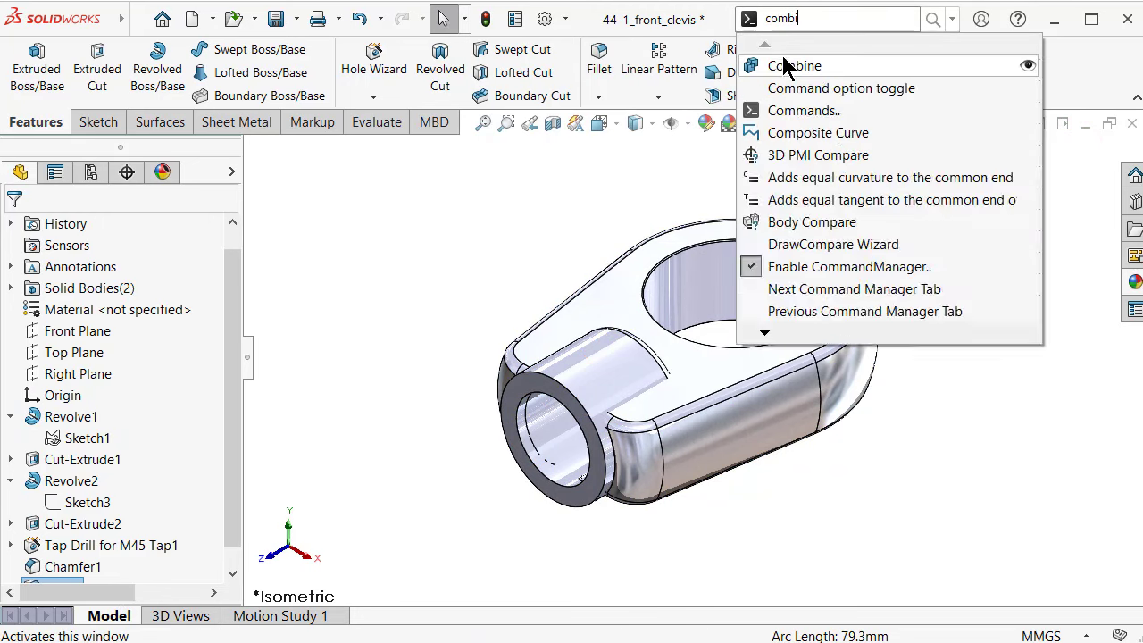
type("i")
left_click(863, 51)
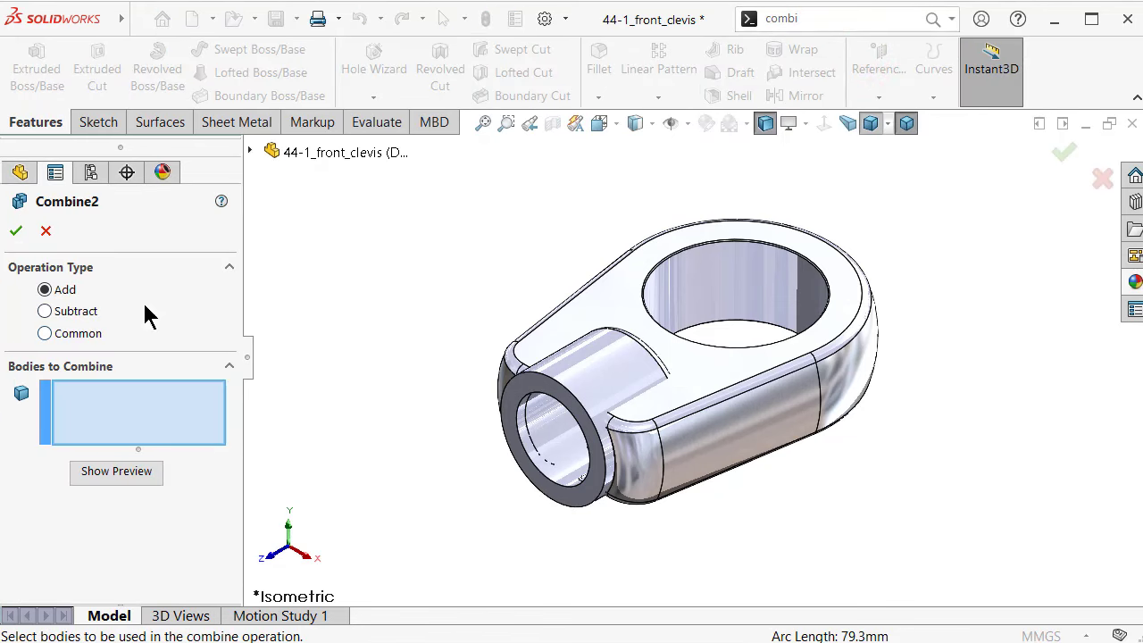
left_click(615, 282)
left_click(602, 375)
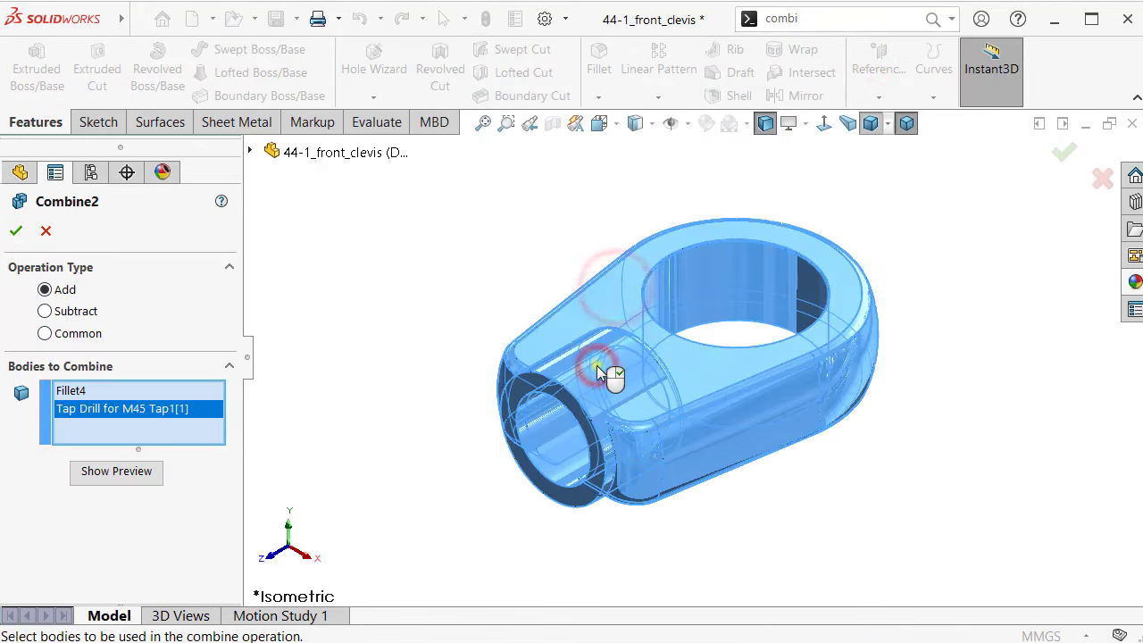
right_click(597, 366)
scroll(400, 391, "down", 3)
scroll(397, 384, "down", 2)
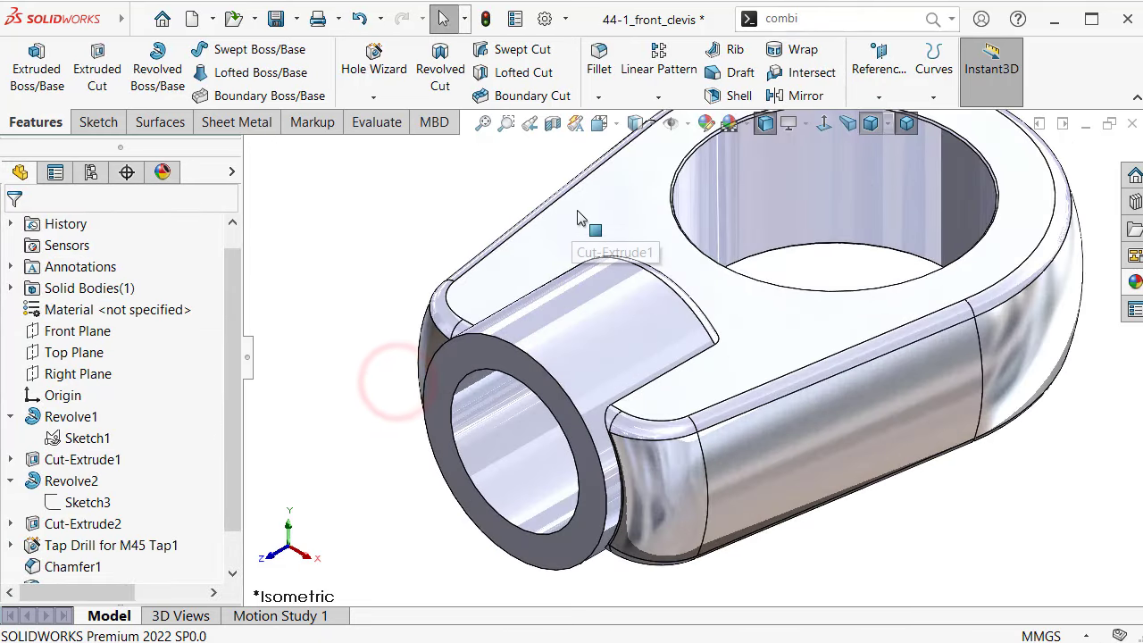
Fillet the edge loops where the boss meets the eye with a 2 mm radius
left_click(600, 59)
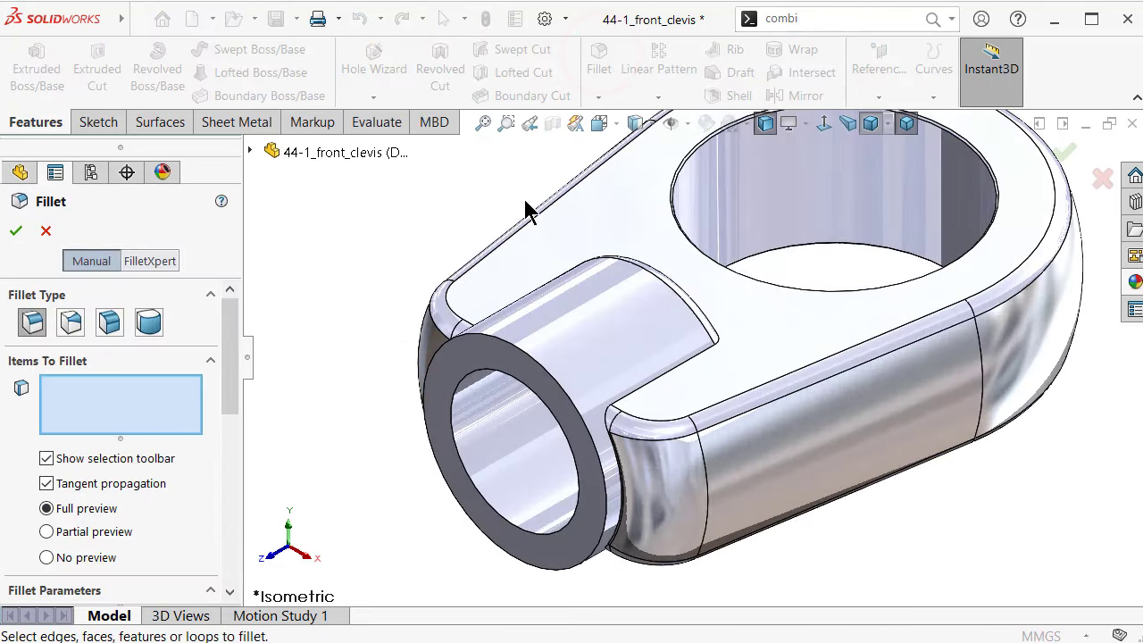
left_click_drag(234, 368, 238, 442)
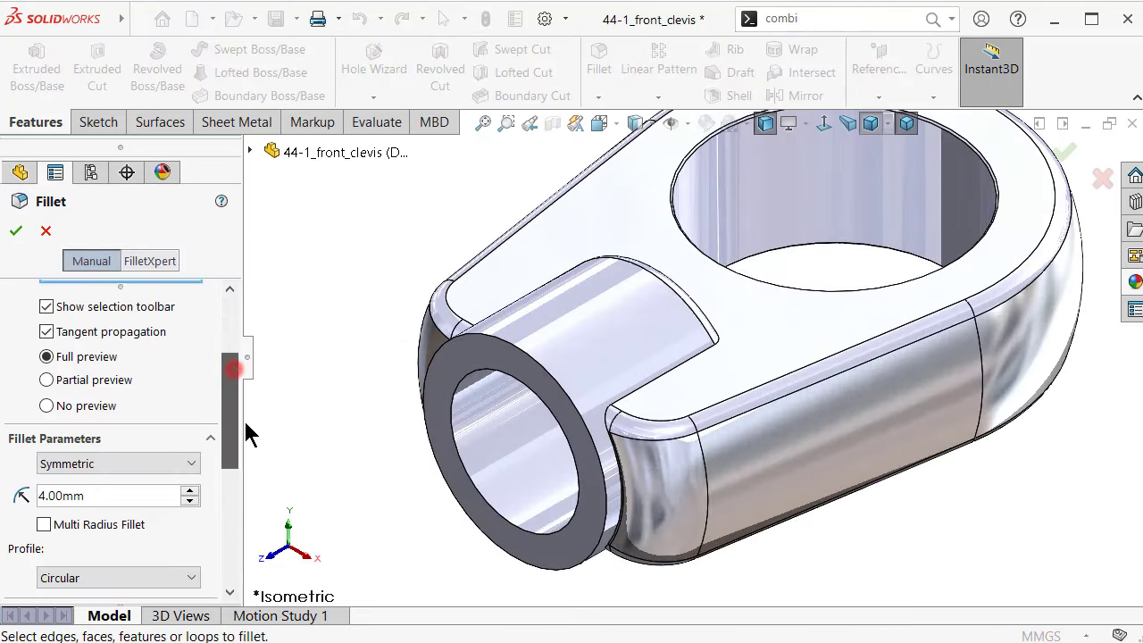
left_click(704, 355)
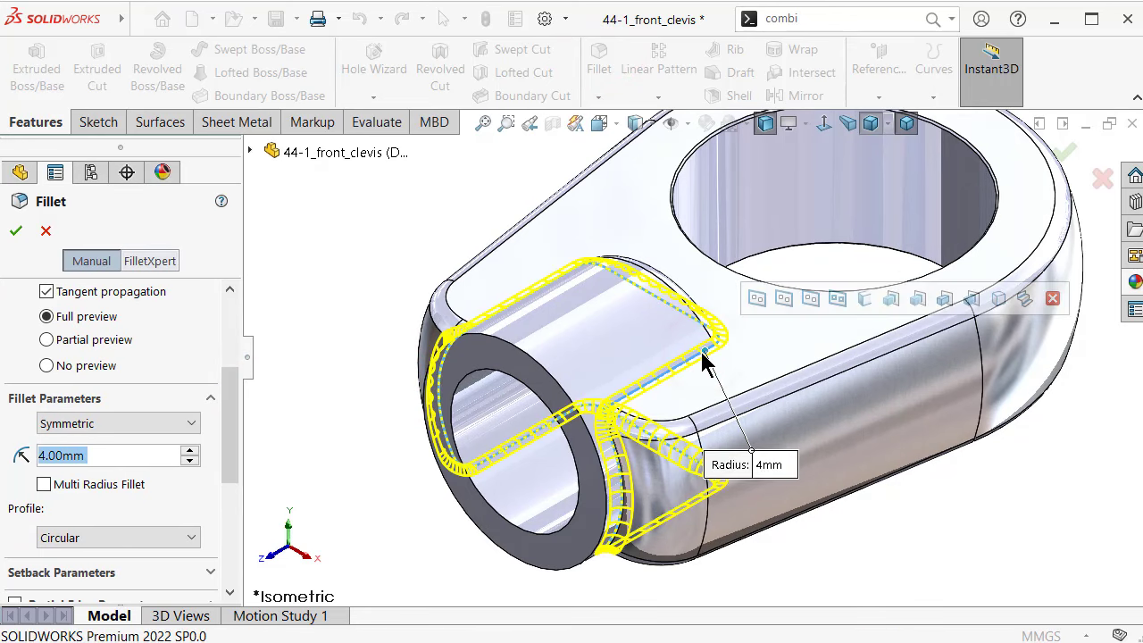
mouse_move(571, 386)
middle_mouse_down()
mouse_move(702, 536)
mouse_move(778, 548)
mouse_move(825, 506)
middle_mouse_up()
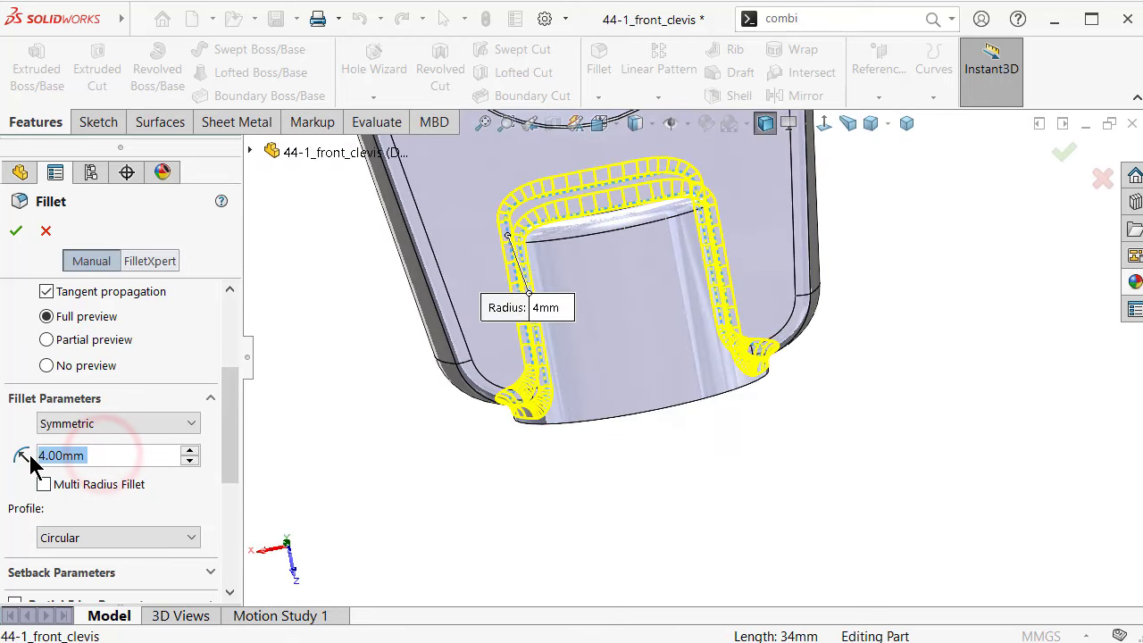
type("2")
key("Return")
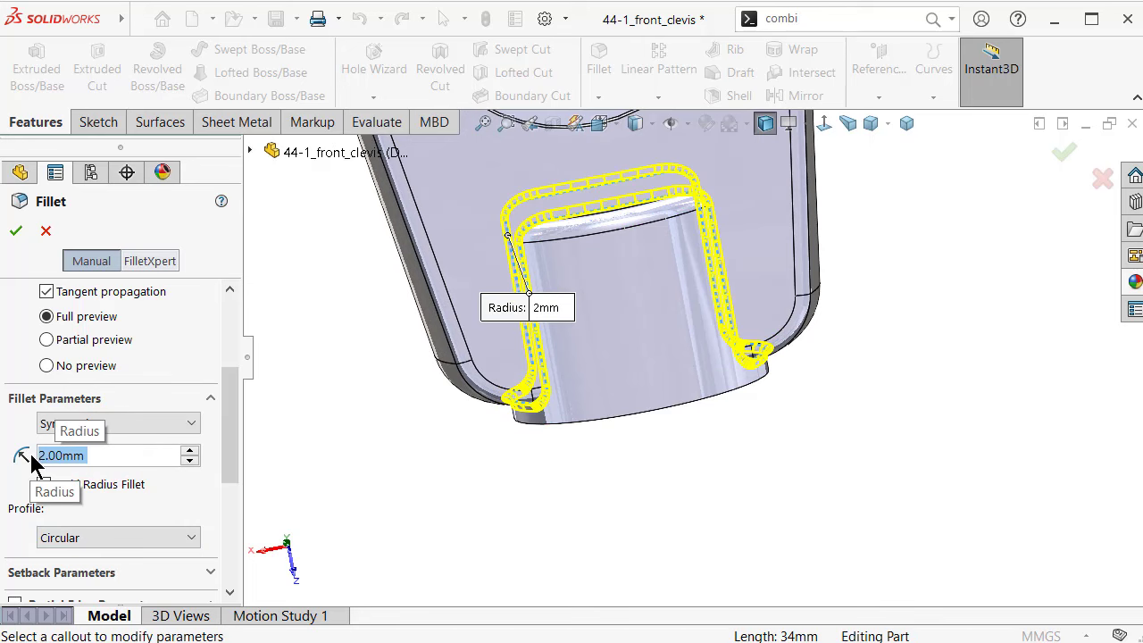
middle_click_drag(626, 520, 670, 462)
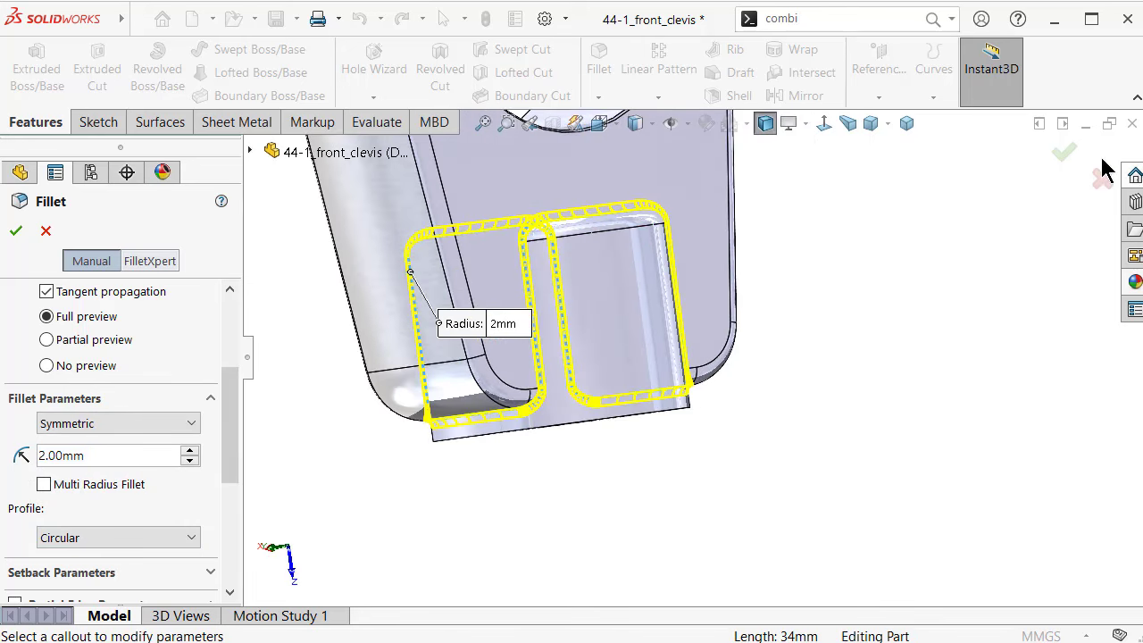
left_click(1065, 155)
Inspect the finished part, return to isometric, and save it with Ctrl+S
mouse_move(783, 365)
middle_mouse_down()
mouse_move(926, 371)
mouse_move(943, 344)
middle_mouse_up()
mouse_move(960, 194)
middle_mouse_down()
mouse_move(956, 184)
mouse_move(982, 306)
mouse_move(834, 170)
mouse_move(926, 288)
middle_mouse_up()
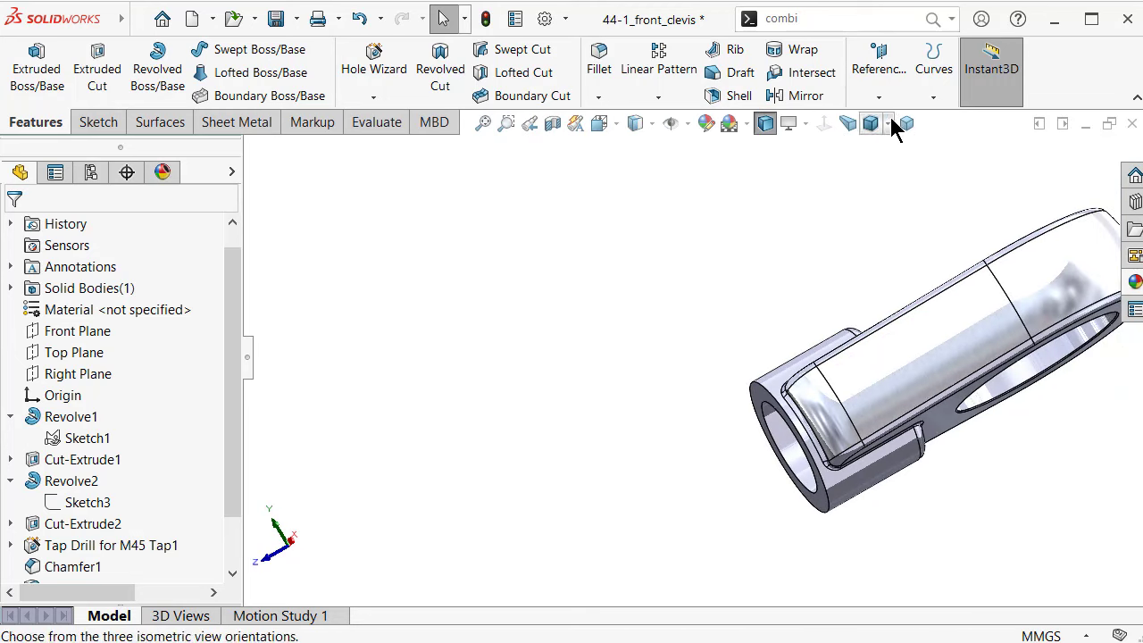
left_click(906, 123)
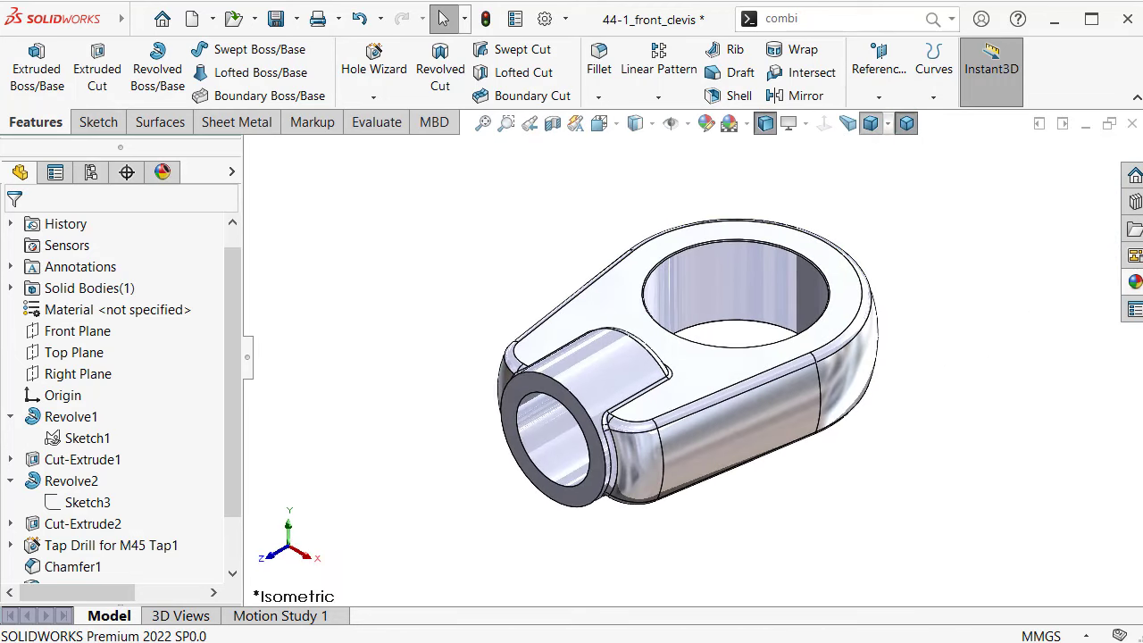
key("ctrl+s")
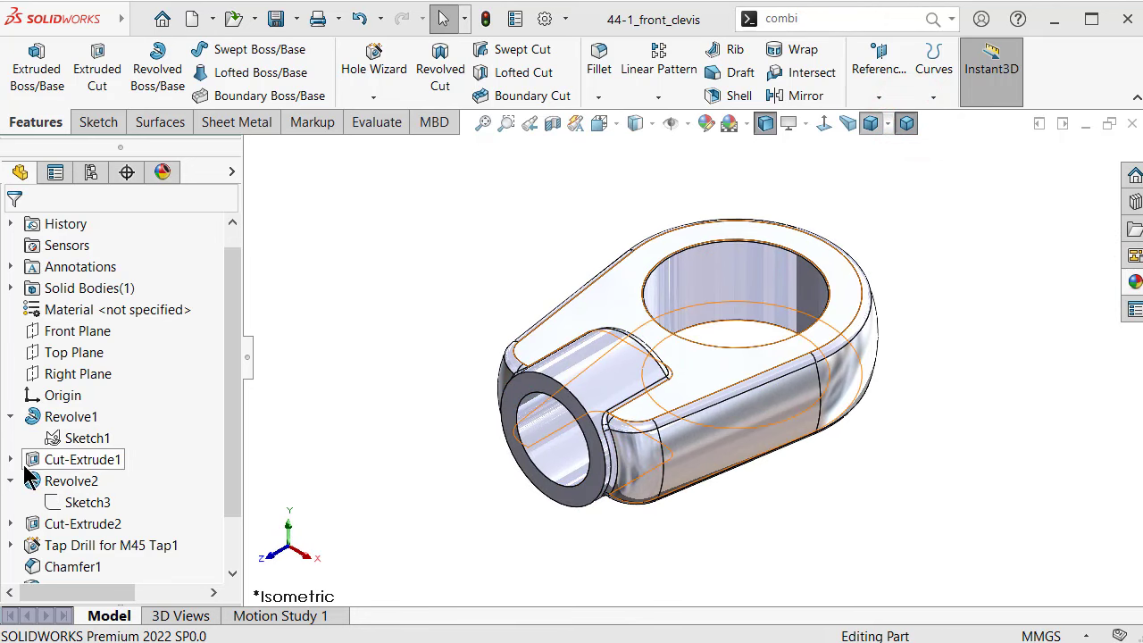
Show Sketch2 under Cut-Extrude1 and chain-select its two parallel lines
left_click(12, 459)
left_click(73, 480)
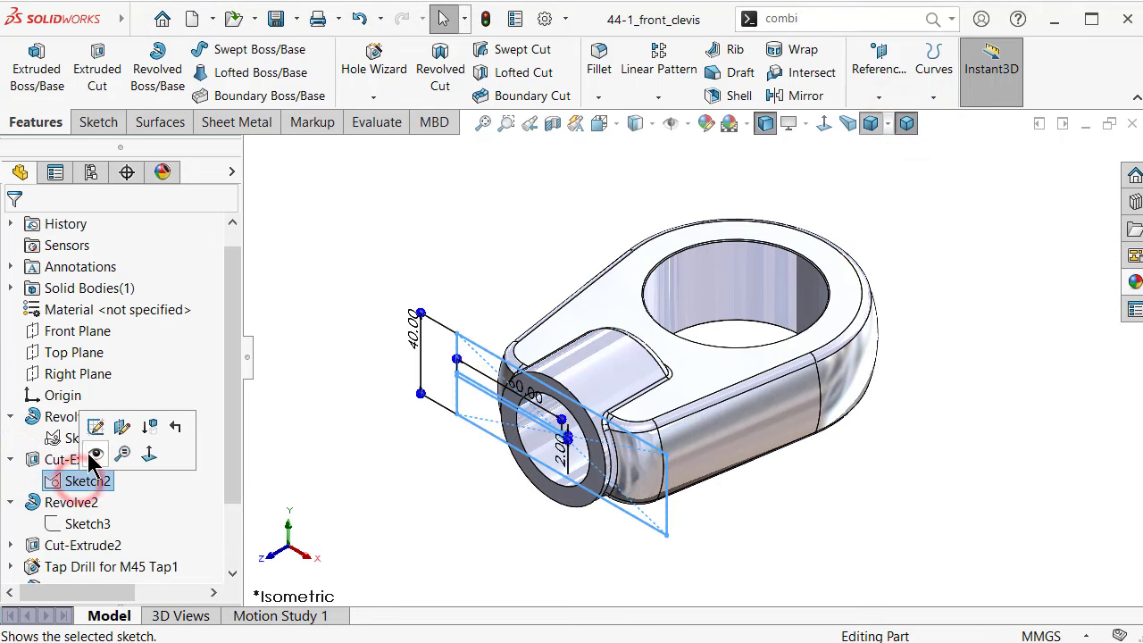
left_click(96, 454)
scroll(464, 406, "down", 2)
scroll(474, 329, "down", 3)
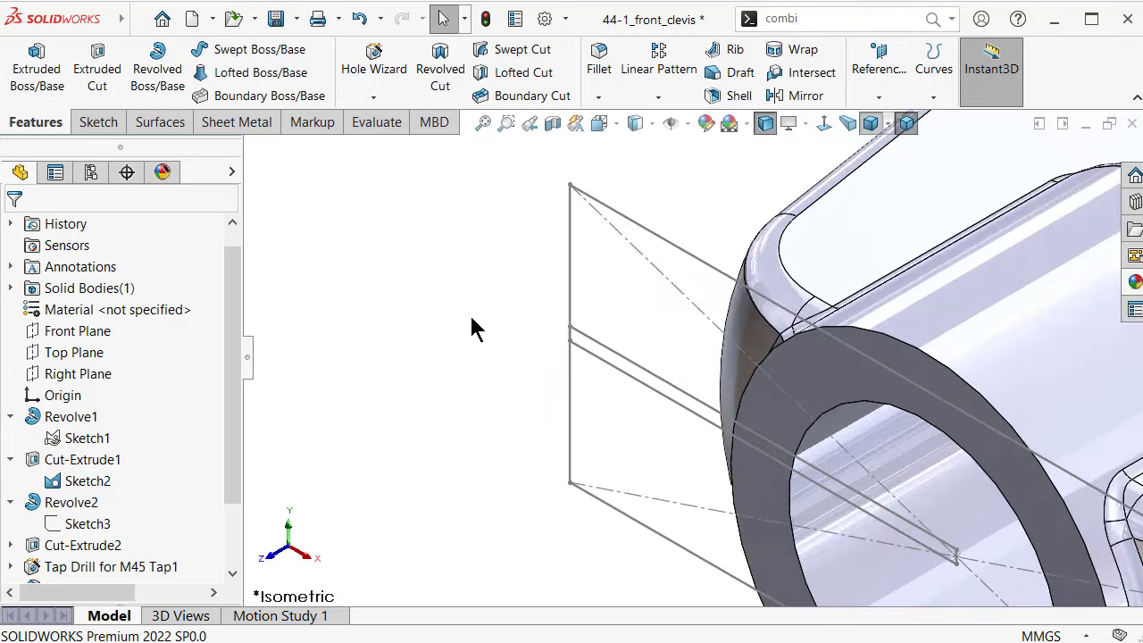
left_click(612, 355)
right_click(623, 352)
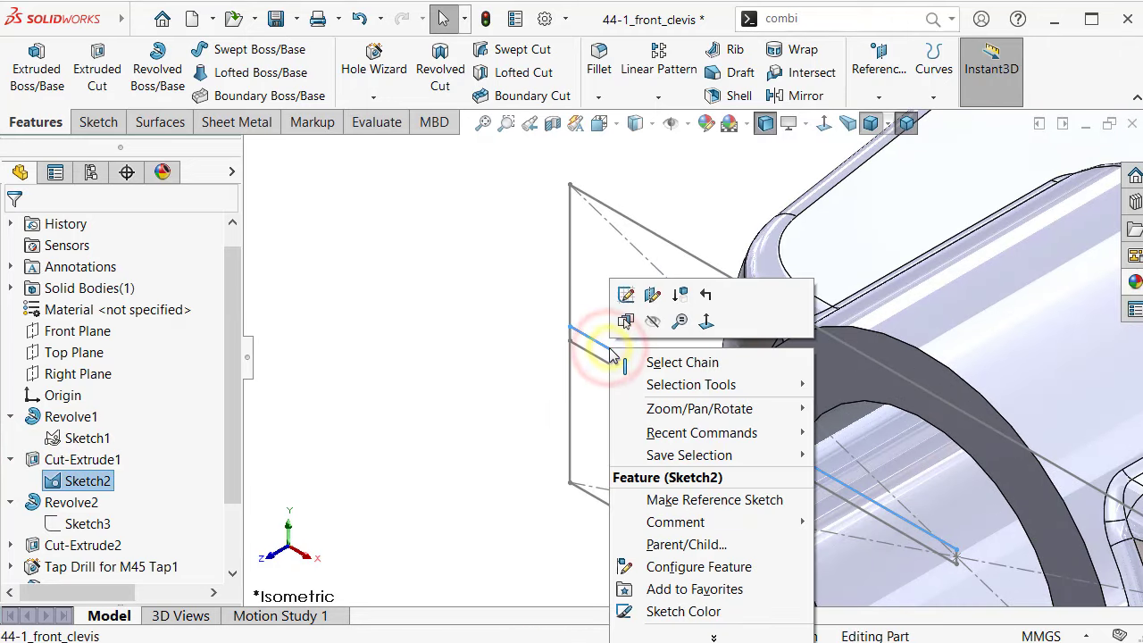
left_click(631, 362)
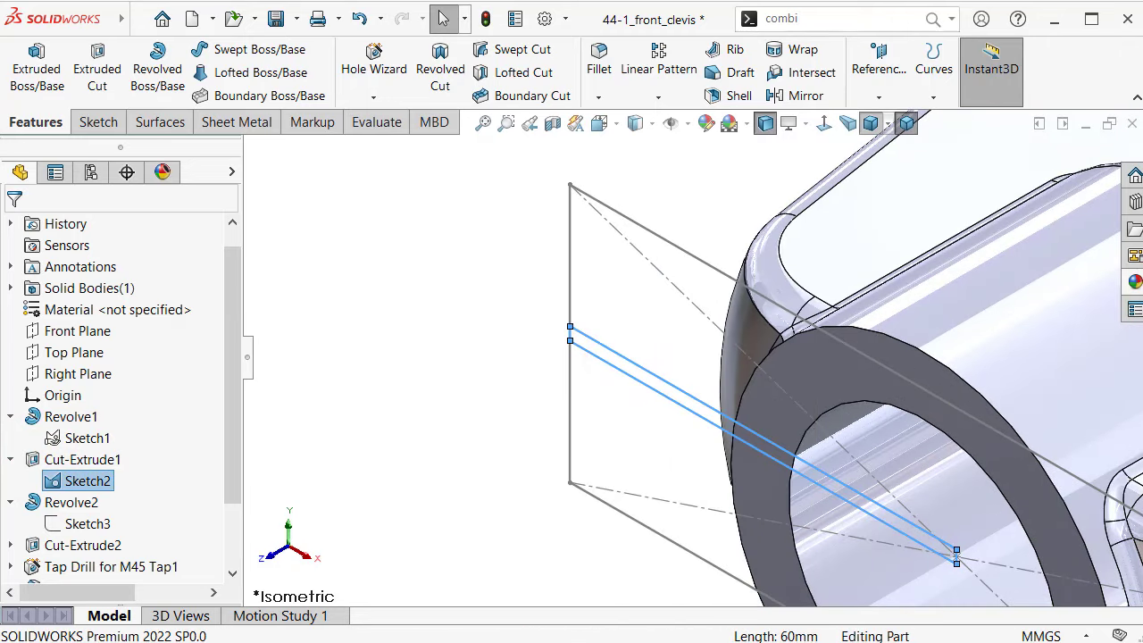
Extrude-cut the selected lines Blind 65 mm into the bottom boss
left_click(97, 72)
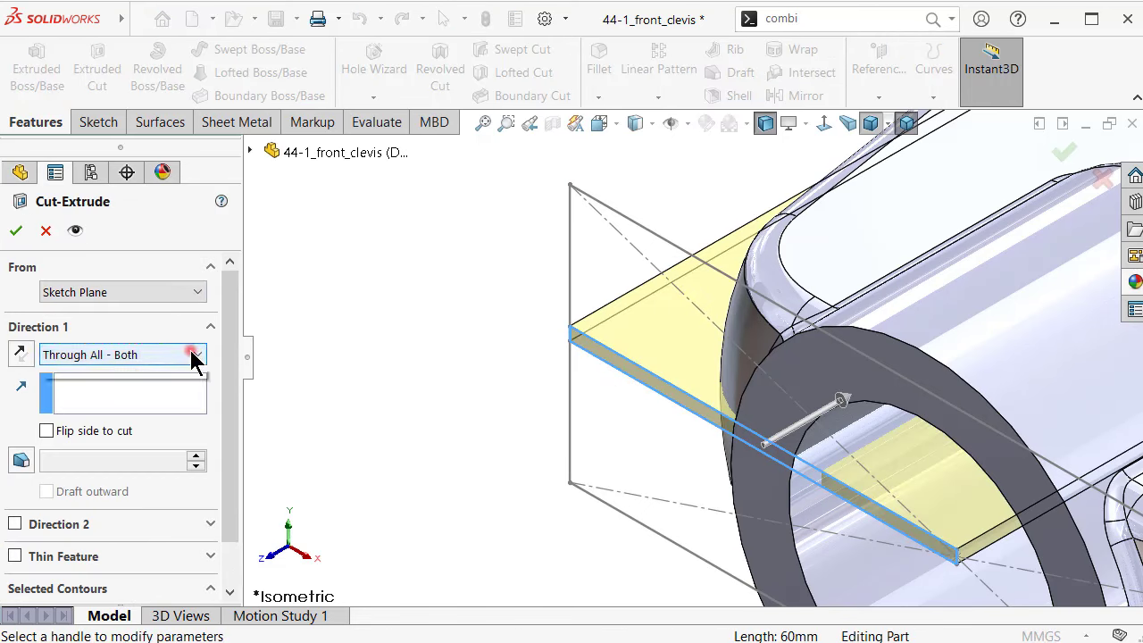
left_click(192, 357)
left_click(160, 370)
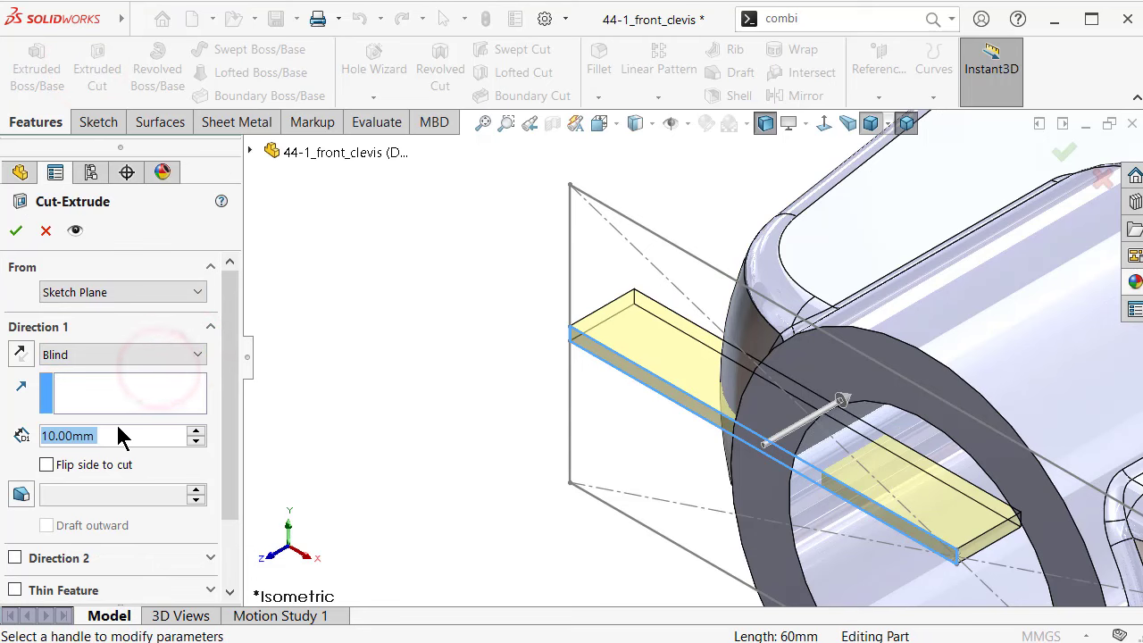
type("65")
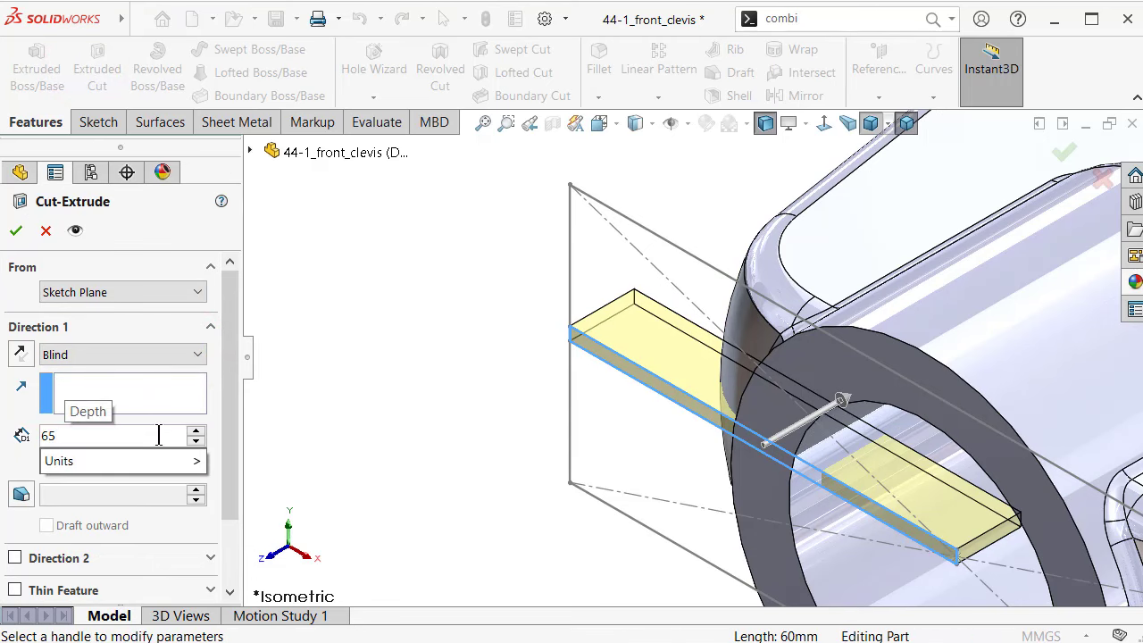
key("Return")
middle_click_drag(344, 316, 93, 139)
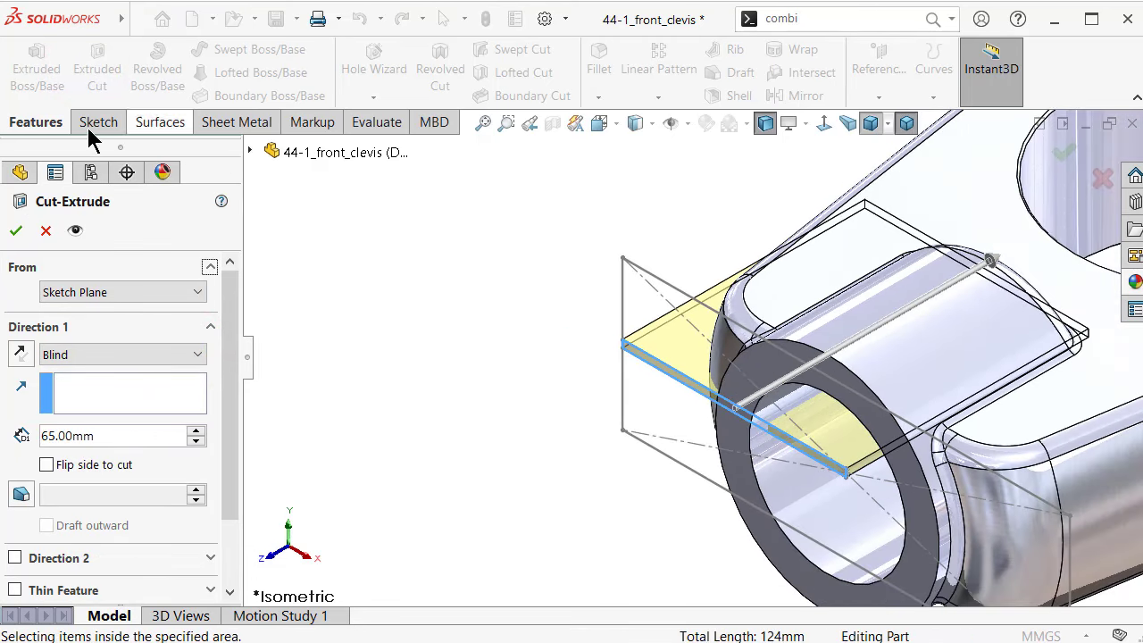
left_click(16, 232)
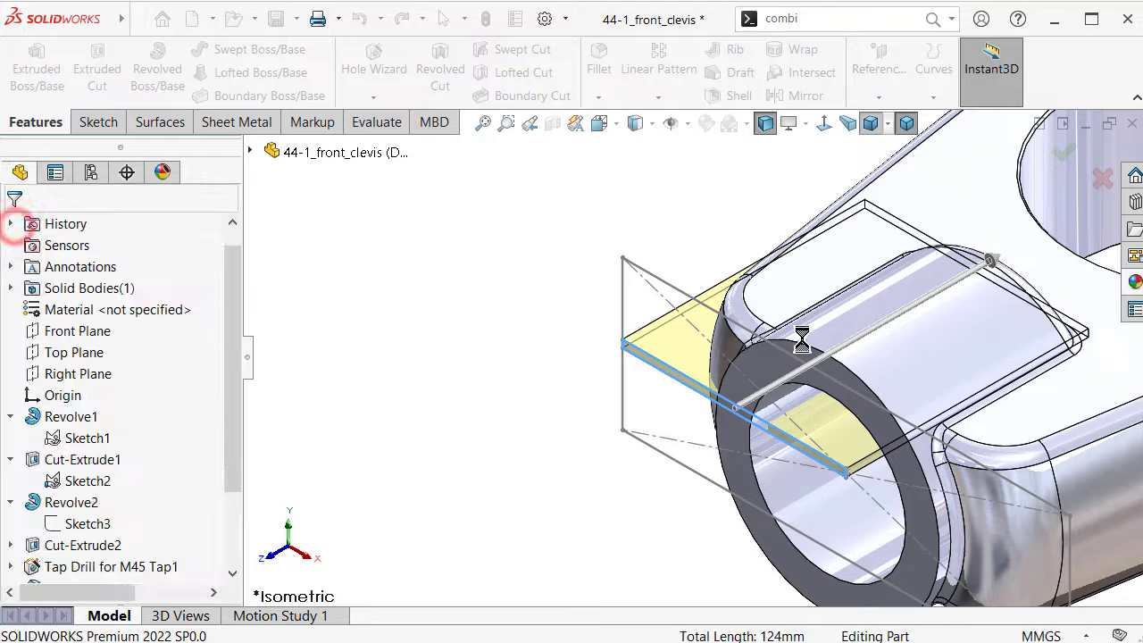
Orbit the model to inspect the new slit in the bottom boss
left_click(511, 230)
middle_click_drag(600, 264, 894, 125)
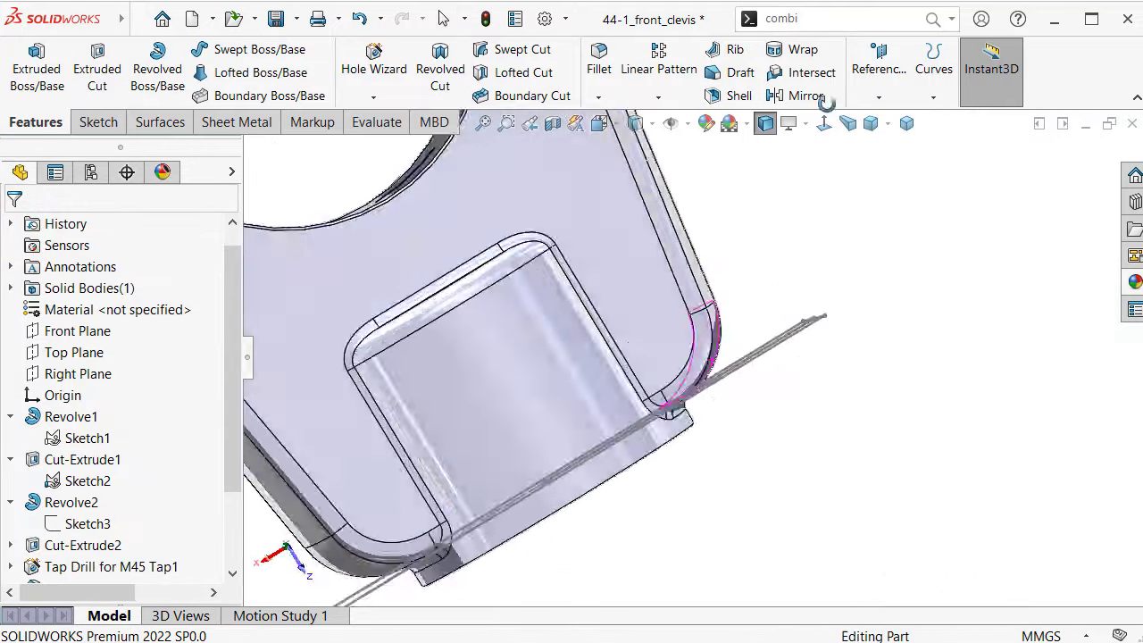
left_click(907, 123)
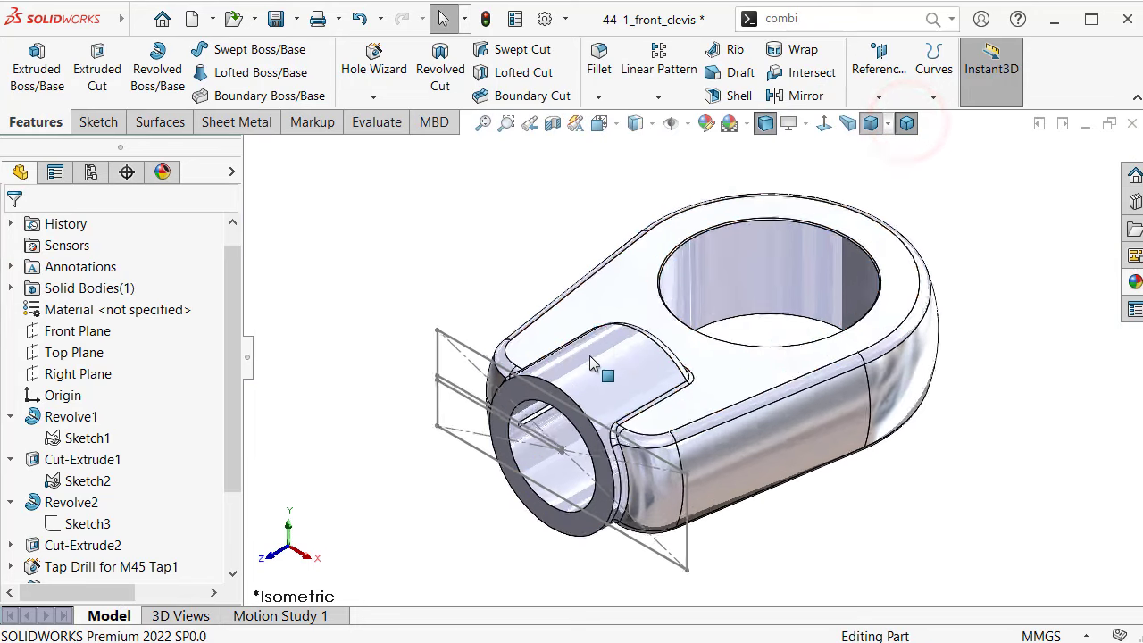
scroll(679, 402, "down", 2)
scroll(761, 432, "up", 4)
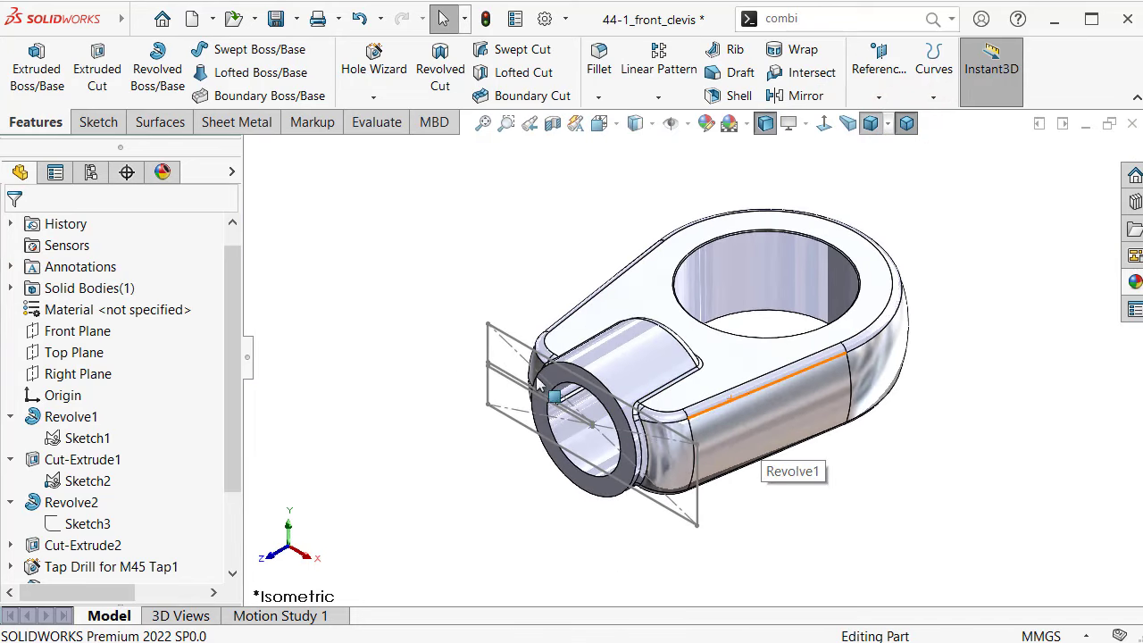
mouse_move(538, 385)
middle_mouse_down()
mouse_move(607, 434)
mouse_move(581, 370)
middle_mouse_up()
scroll(565, 332, "down", 3)
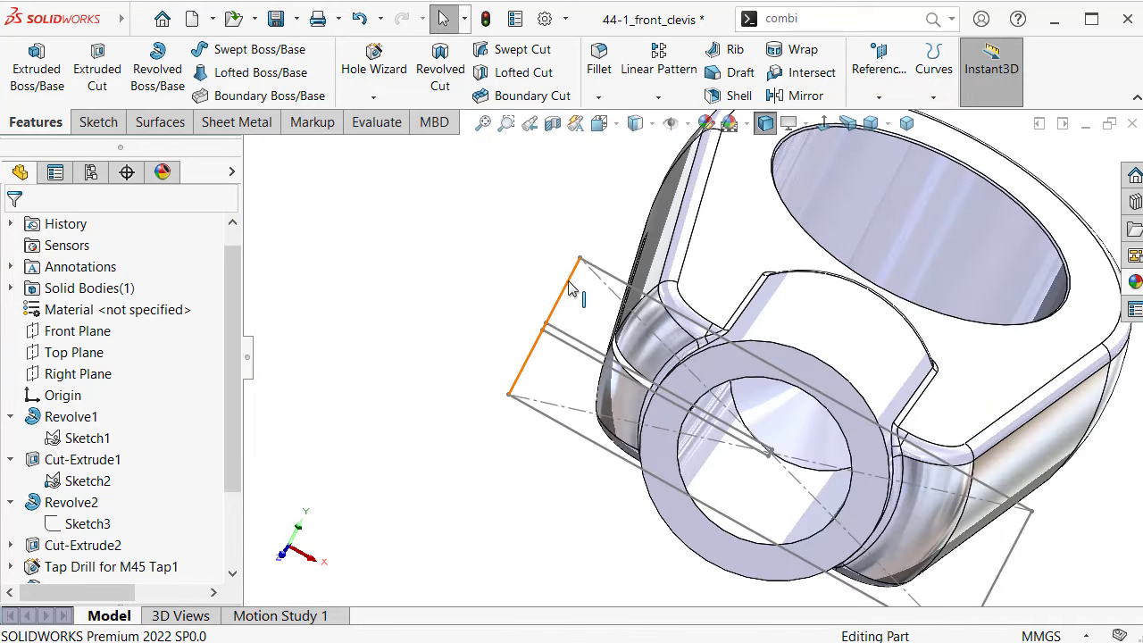
Hide Sketch2's lines and return to the isometric view
left_click(569, 283)
left_click(643, 229)
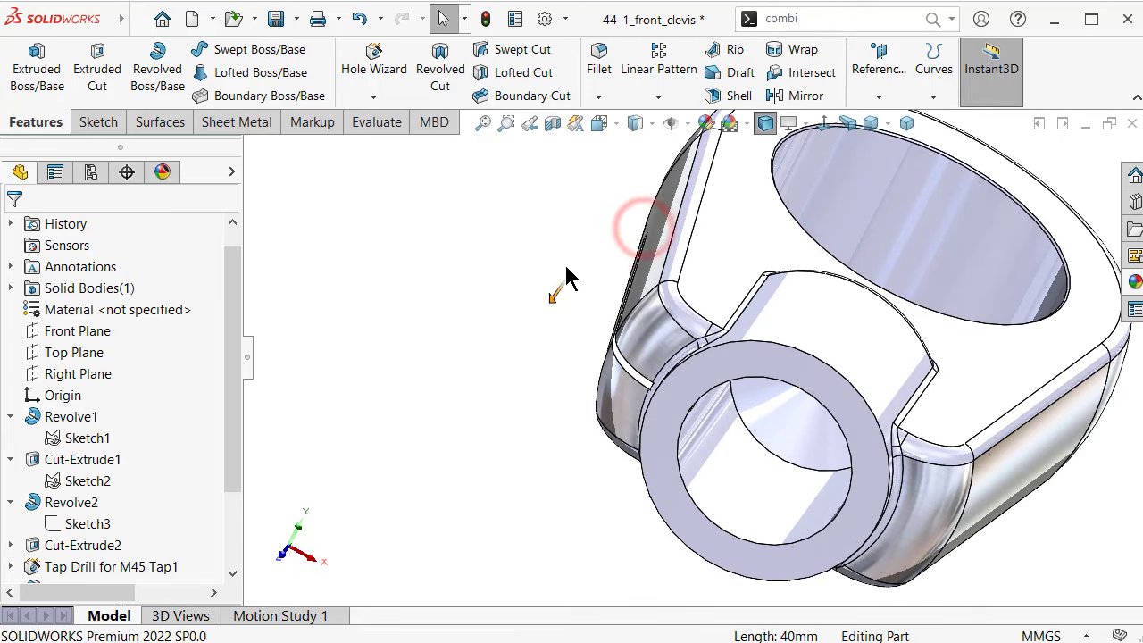
mouse_move(548, 360)
middle_mouse_down()
mouse_move(497, 349)
mouse_move(531, 375)
mouse_move(857, 215)
middle_mouse_up()
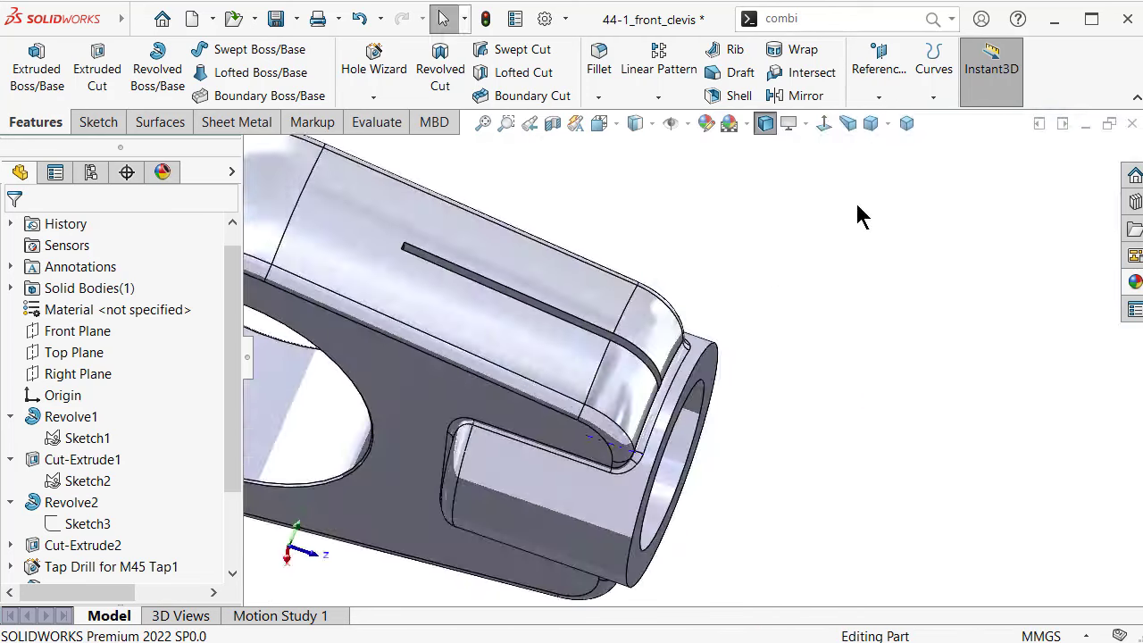
left_click(906, 125)
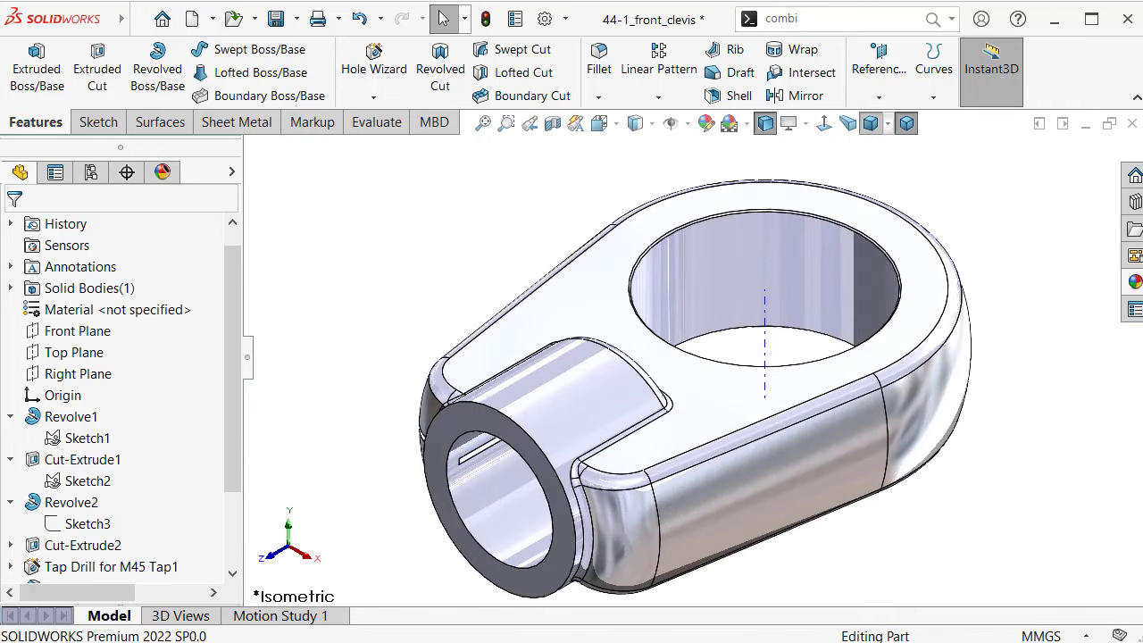
scroll(340, 483, "down", 2)
scroll(143, 509, "down", 2)
Edit Cut-Extrude3 to keep Direction 1 Blind and add a Through All Direction 2
left_click(114, 563)
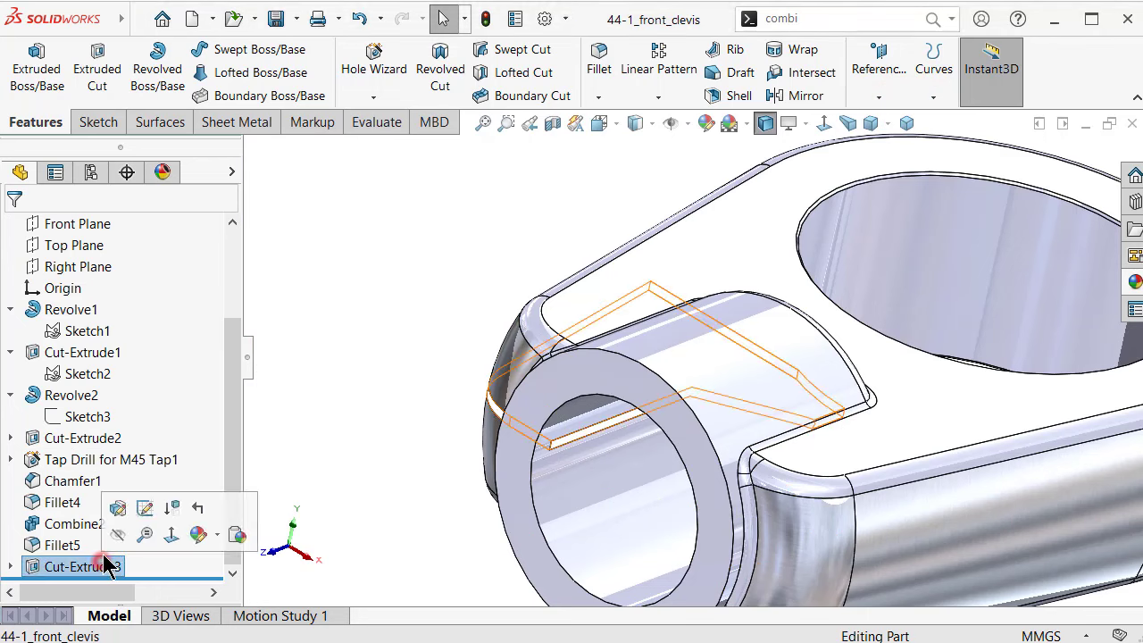
left_click(111, 513)
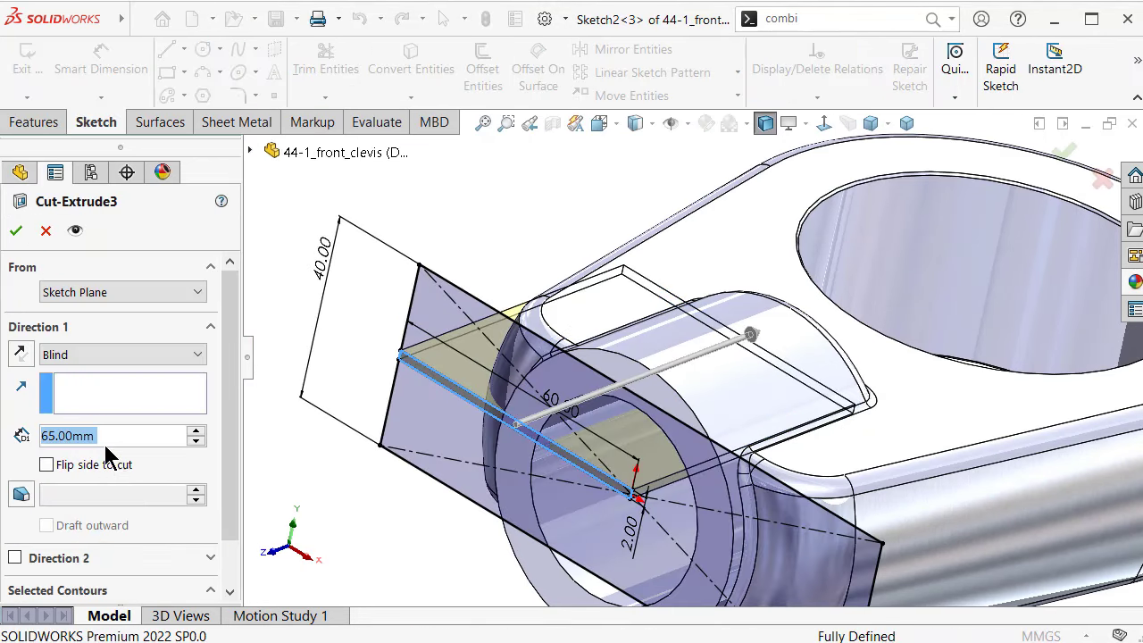
left_click(106, 357)
left_click(102, 355)
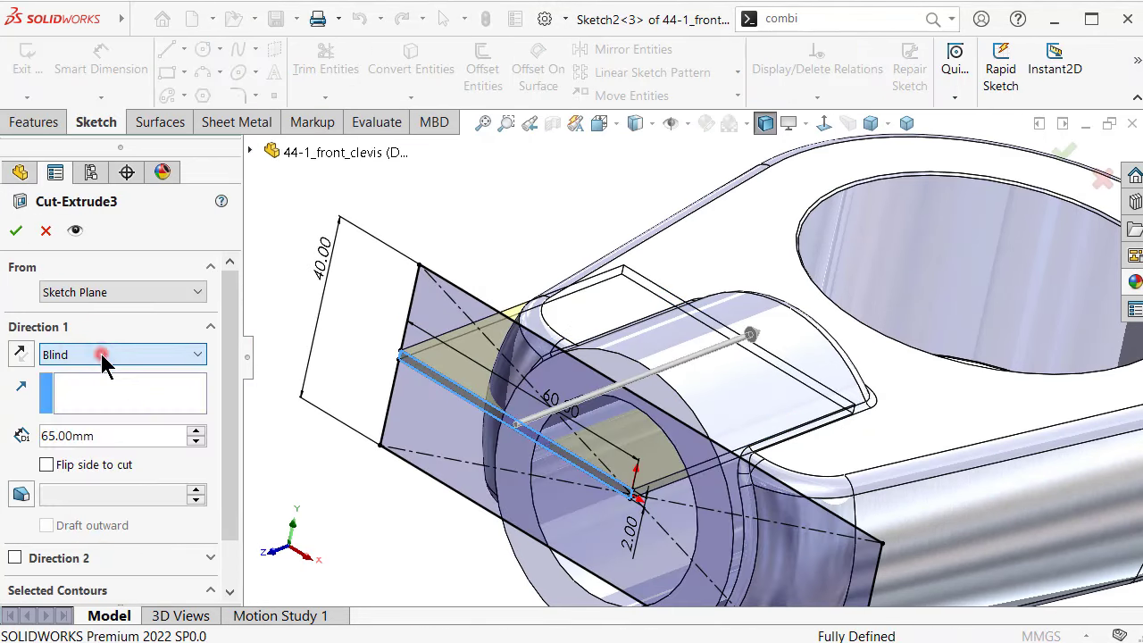
left_click(16, 558)
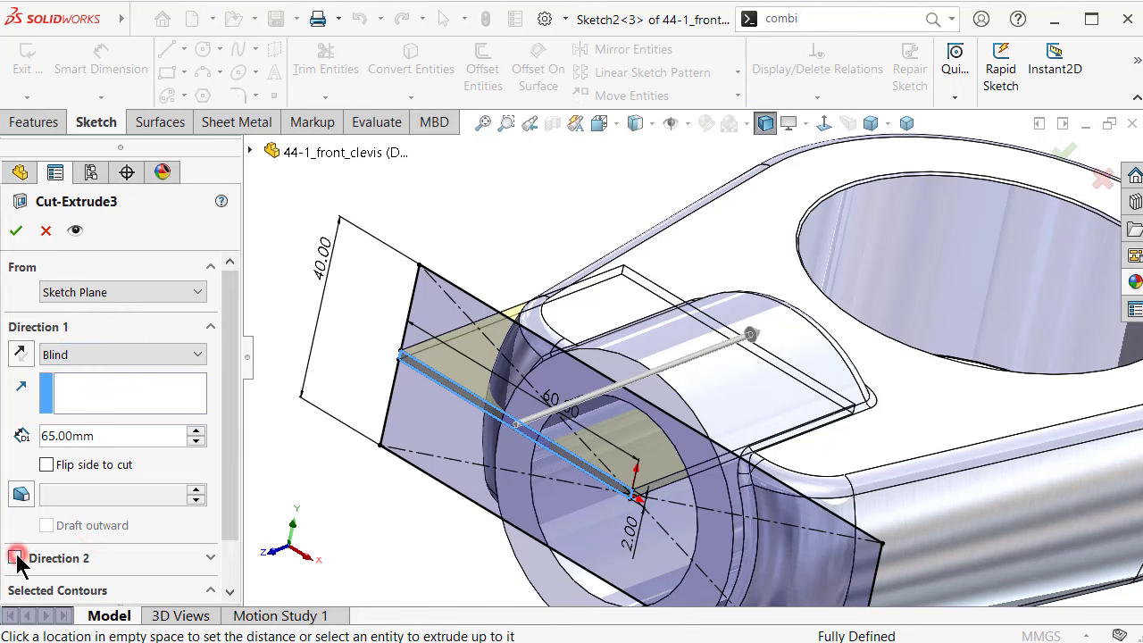
left_click(61, 582)
left_click(67, 618)
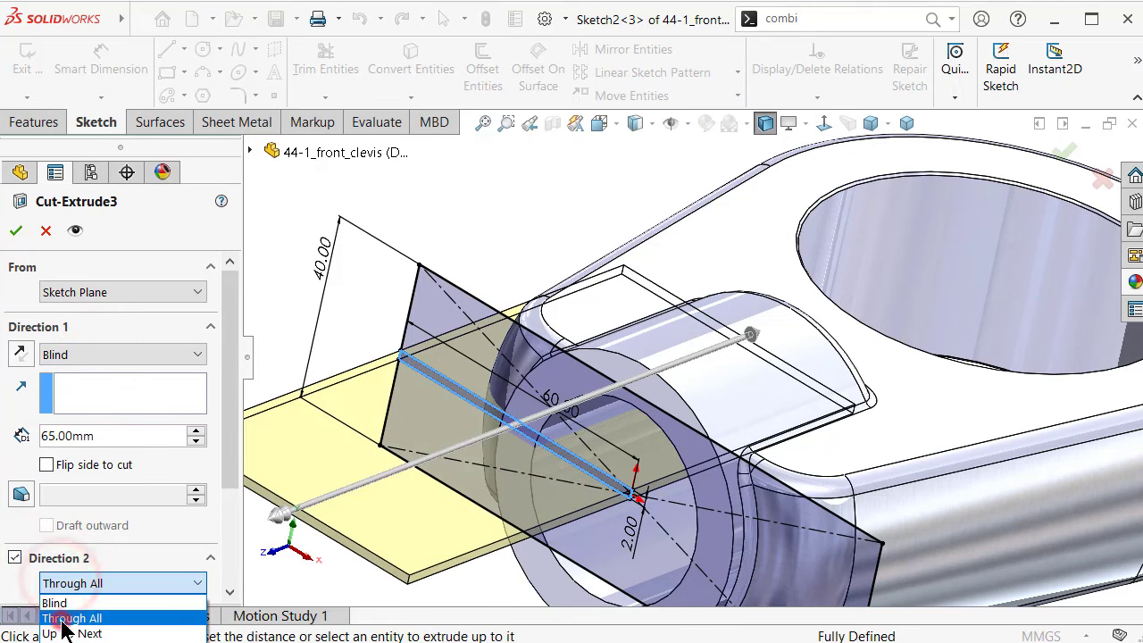
left_click(16, 231)
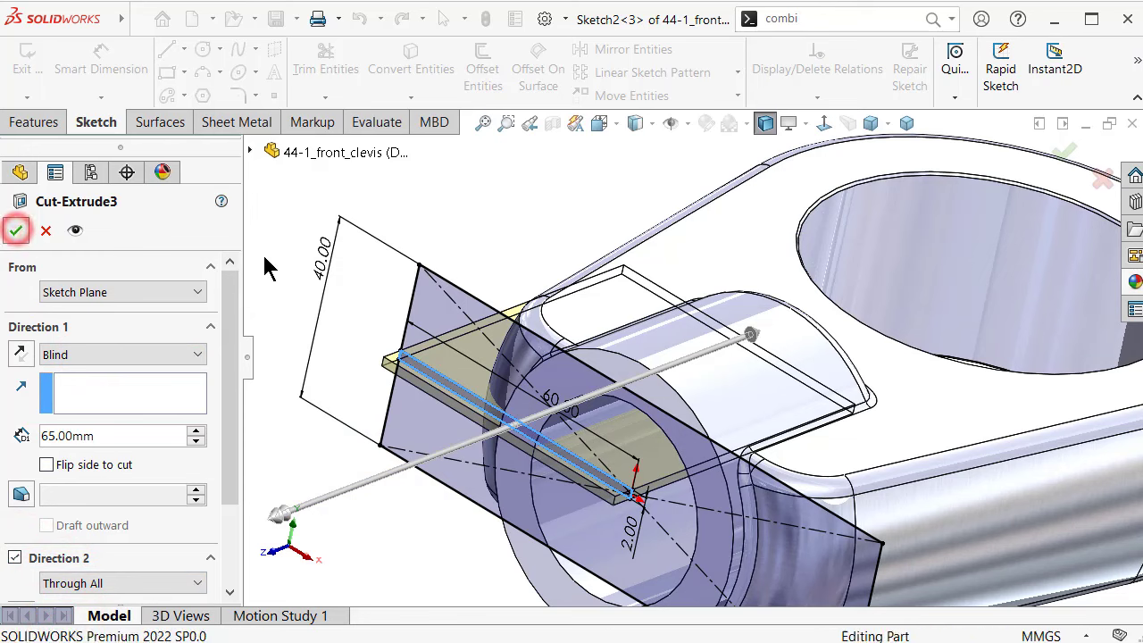
mouse_move(371, 255)
middle_mouse_down()
mouse_move(527, 321)
mouse_move(582, 224)
middle_mouse_up()
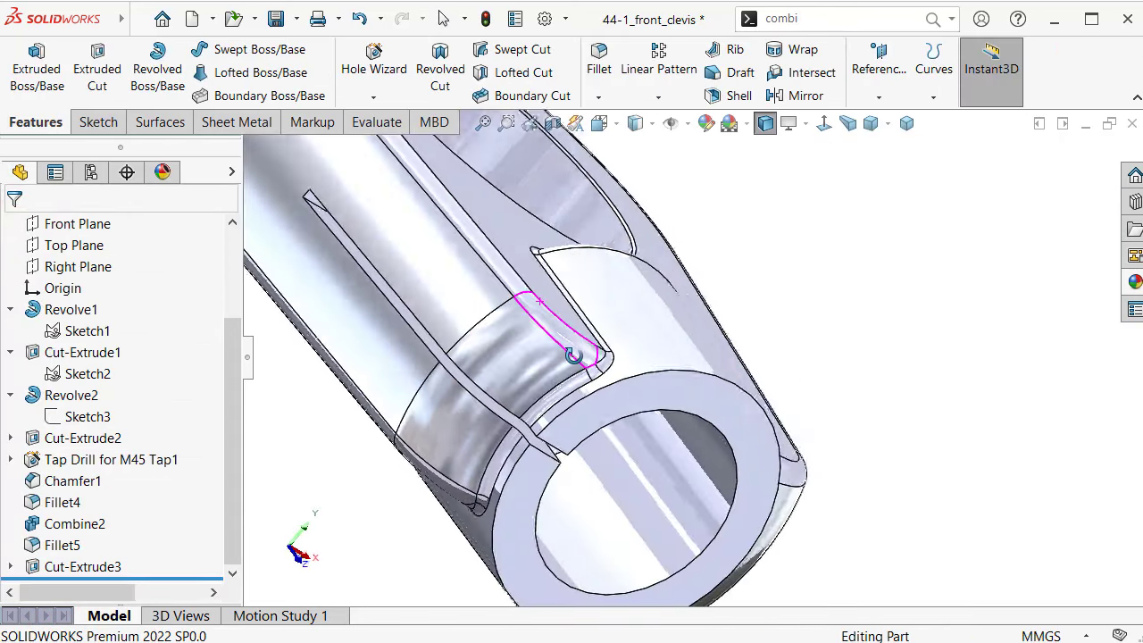
left_click(904, 127)
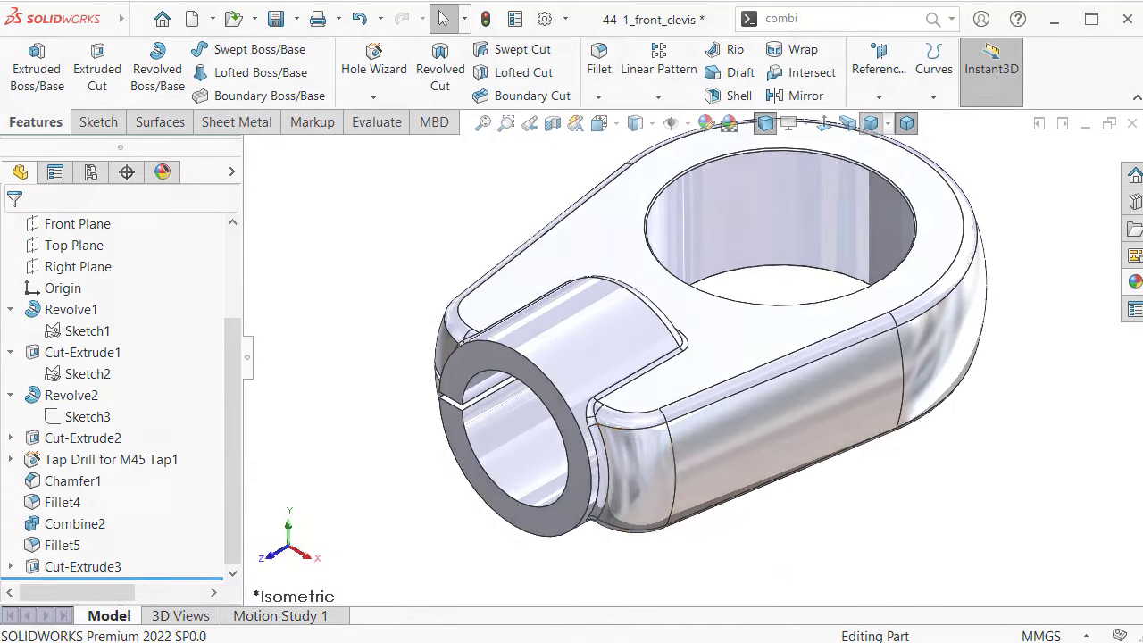
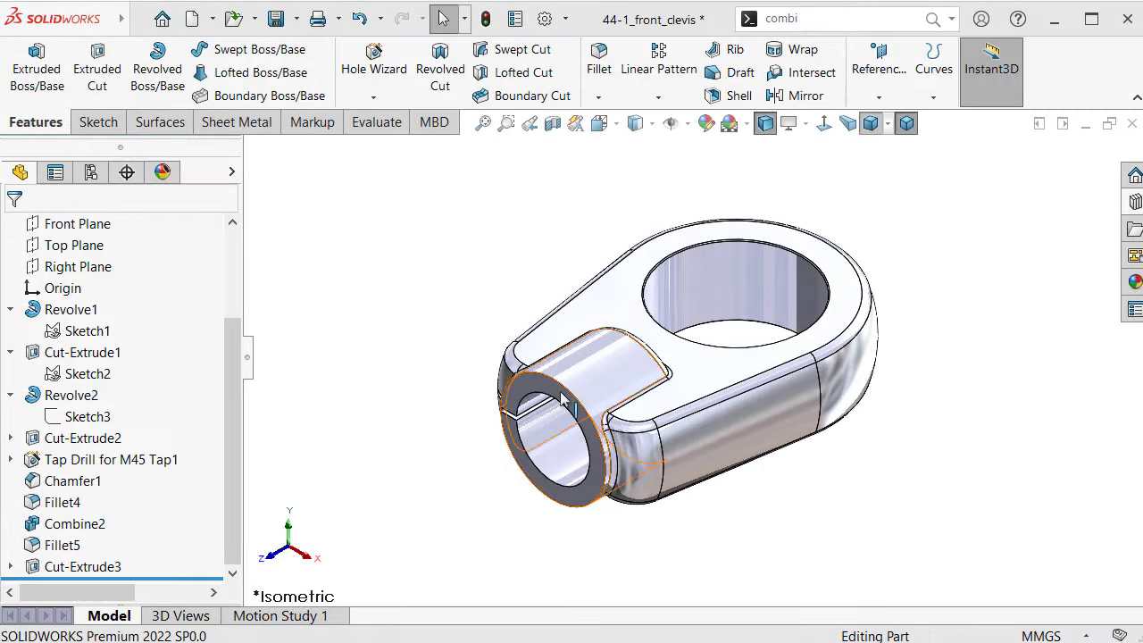
Define a Counterbore hole for Hex Socket Head ISO 4762, size M6, Through All
left_click(375, 76)
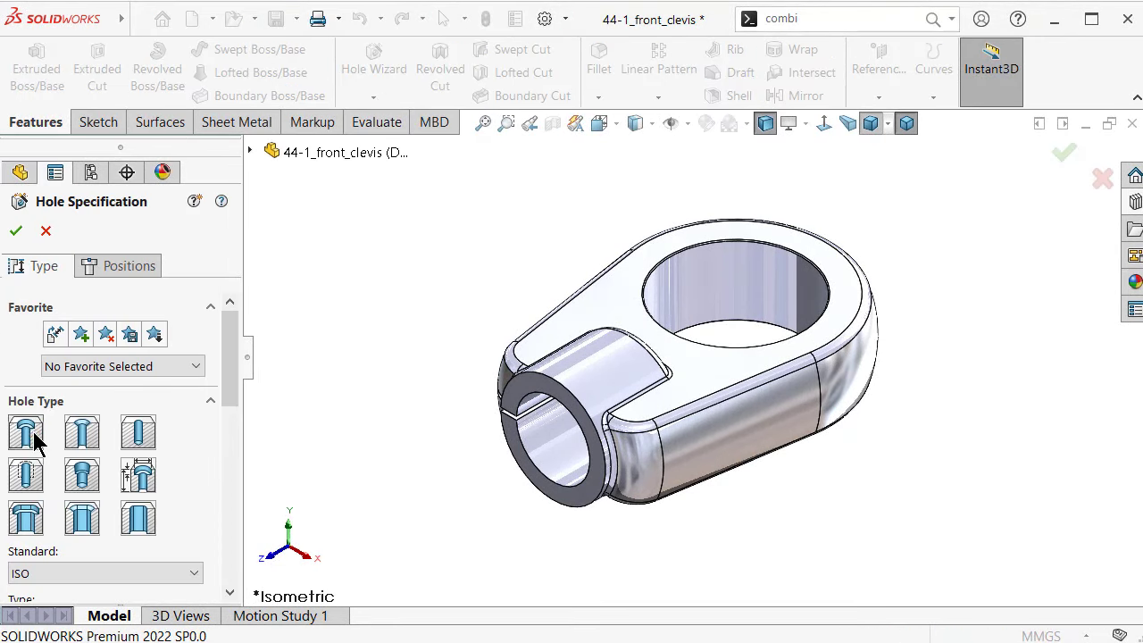
left_click_drag(231, 355, 237, 410)
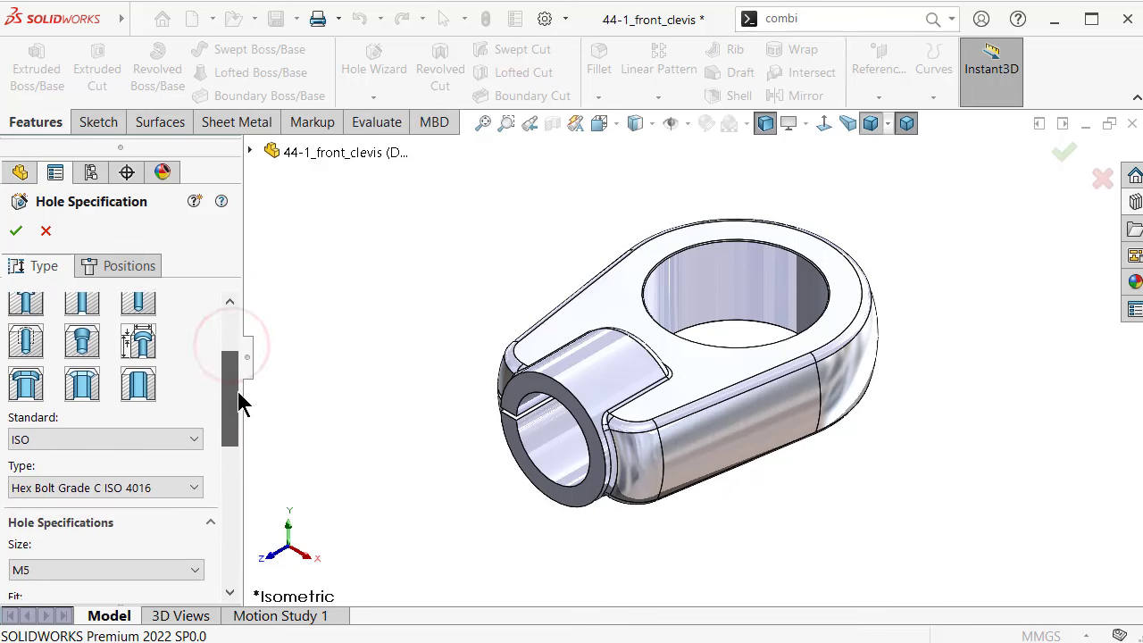
left_click(185, 408)
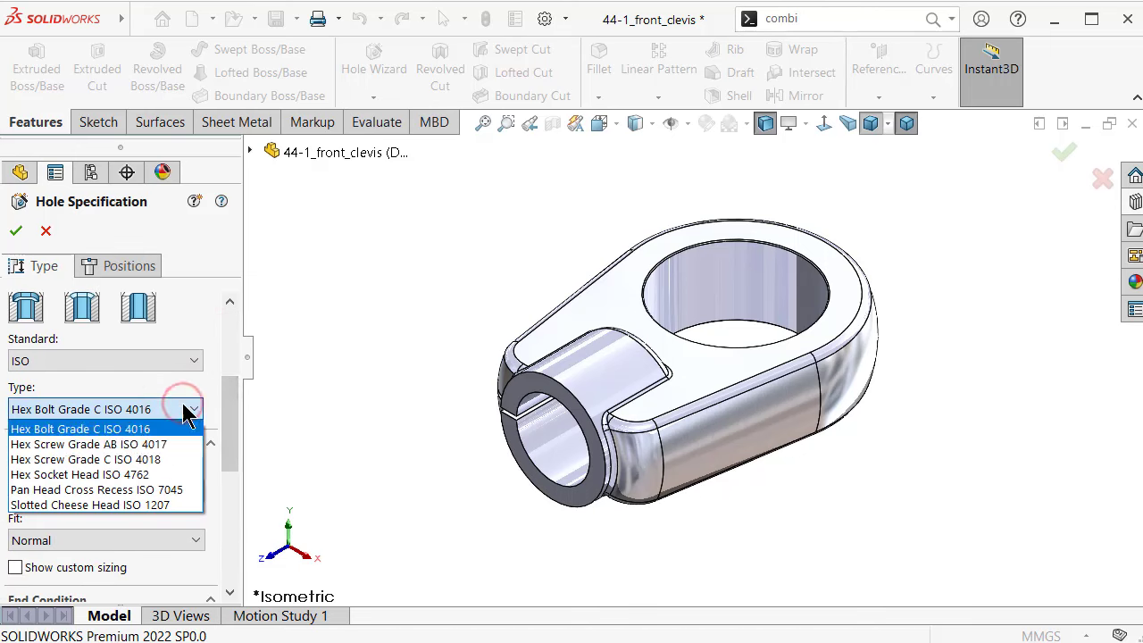
left_click(157, 482)
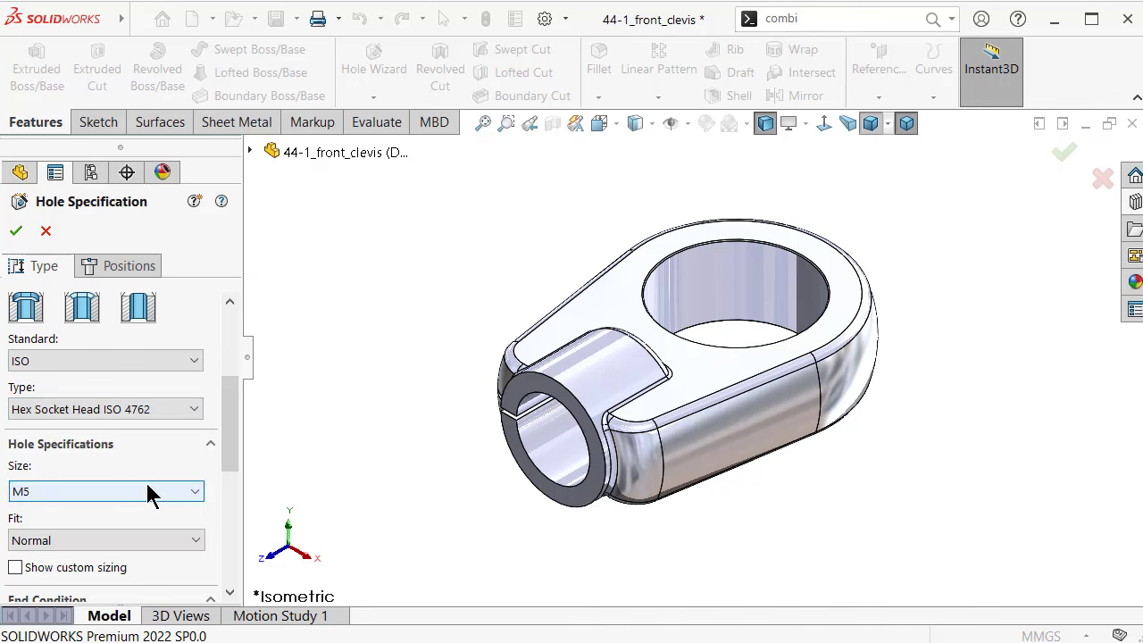
left_click_drag(226, 442, 229, 494)
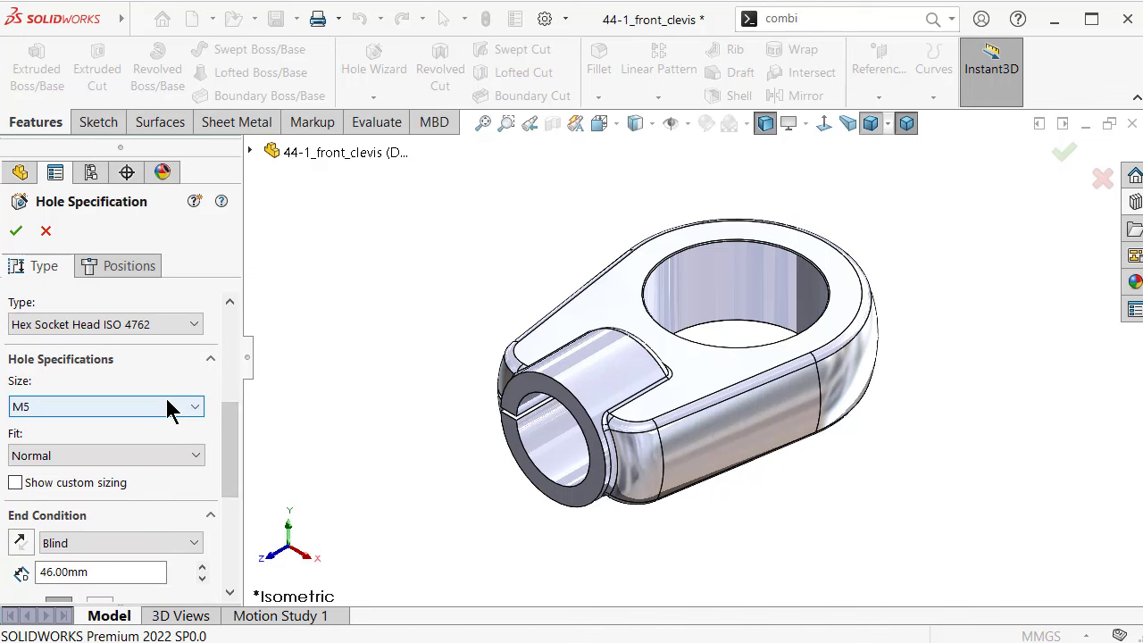
left_click(170, 409)
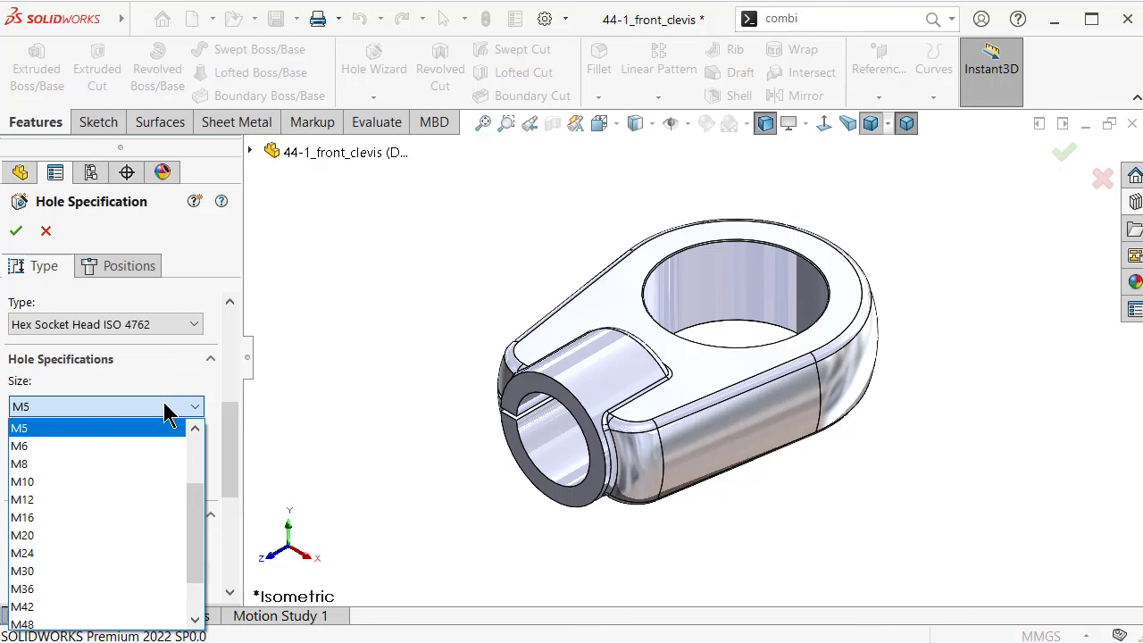
left_click(140, 445)
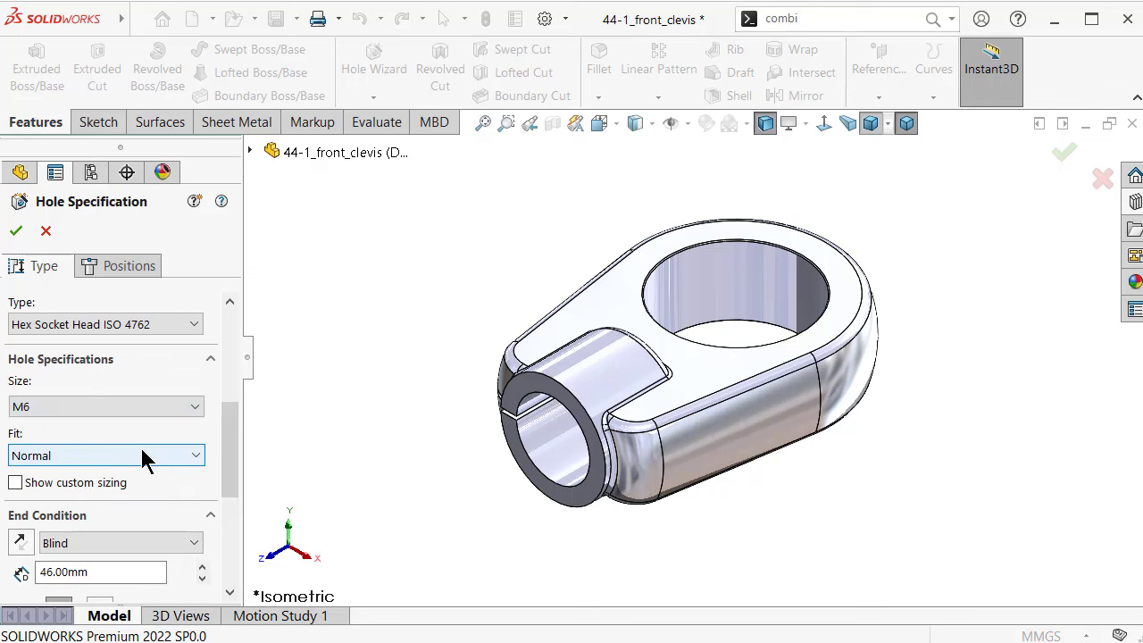
mouse_move(229, 432)
left_mouse_down()
mouse_move(228, 470)
mouse_move(225, 453)
left_mouse_up()
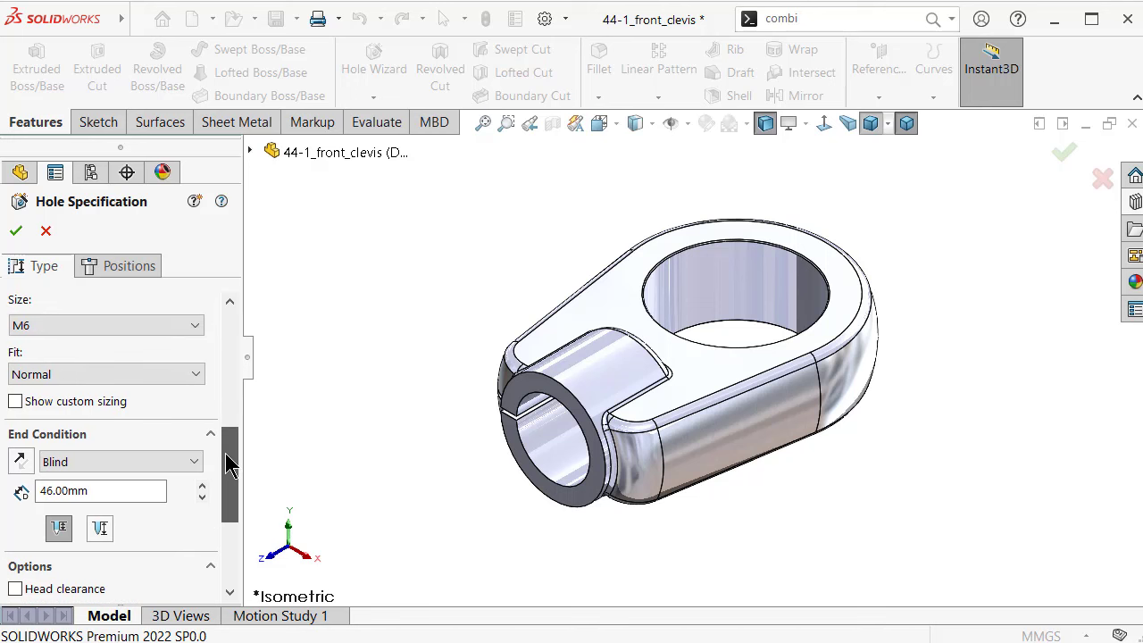
left_click(141, 461)
left_click(127, 494)
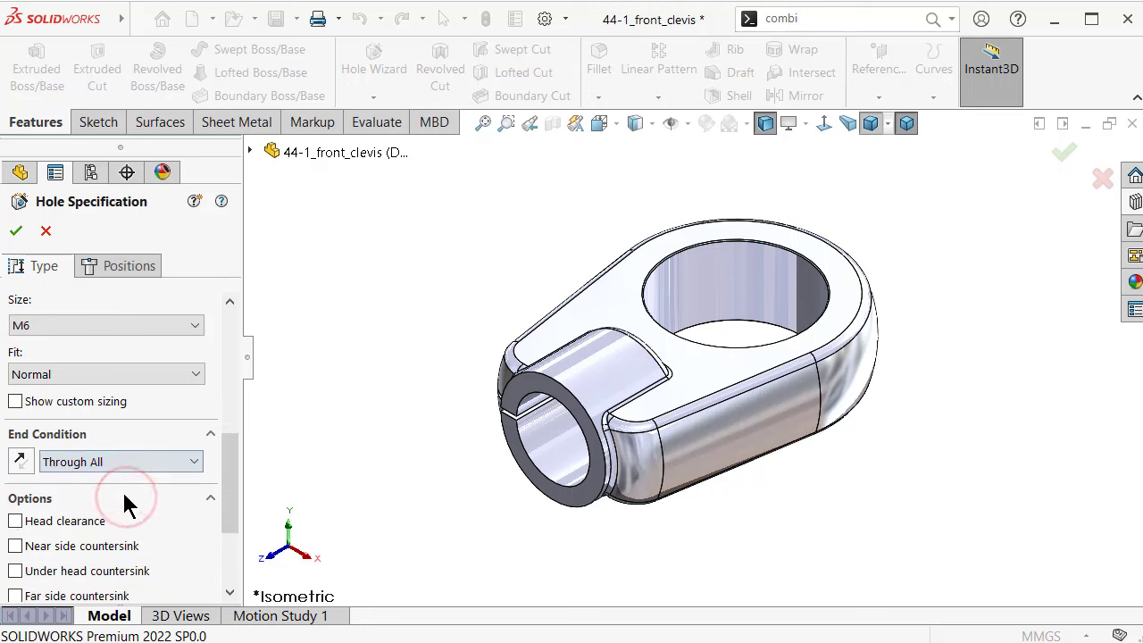
On the clevis top face, place an upper and a lower hole centre left of the boss
left_click(134, 268)
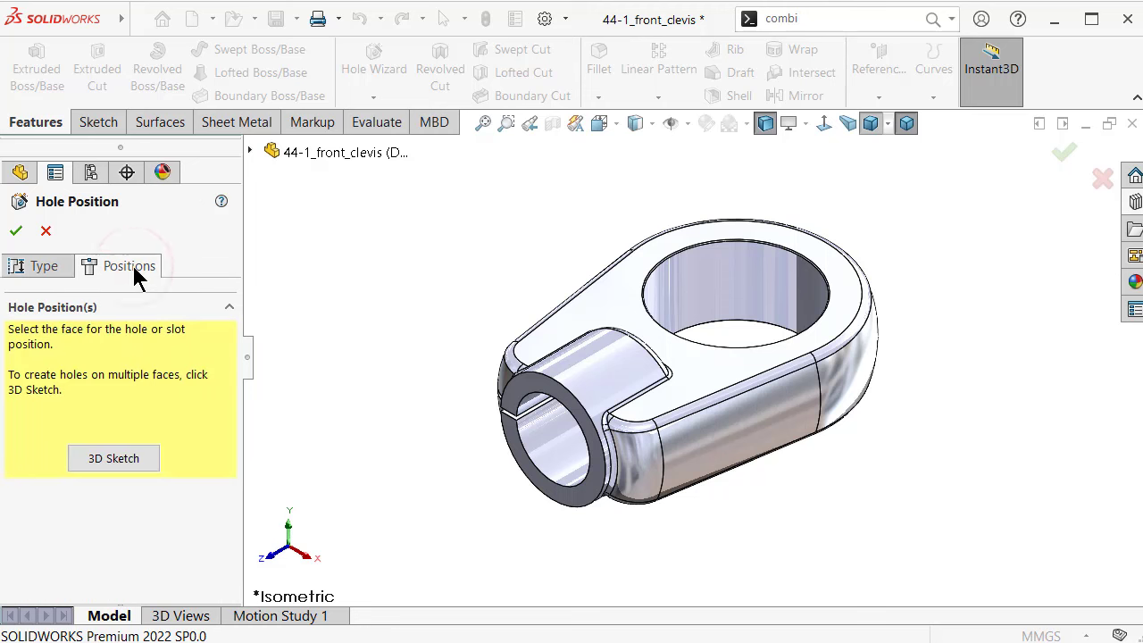
left_click(566, 326)
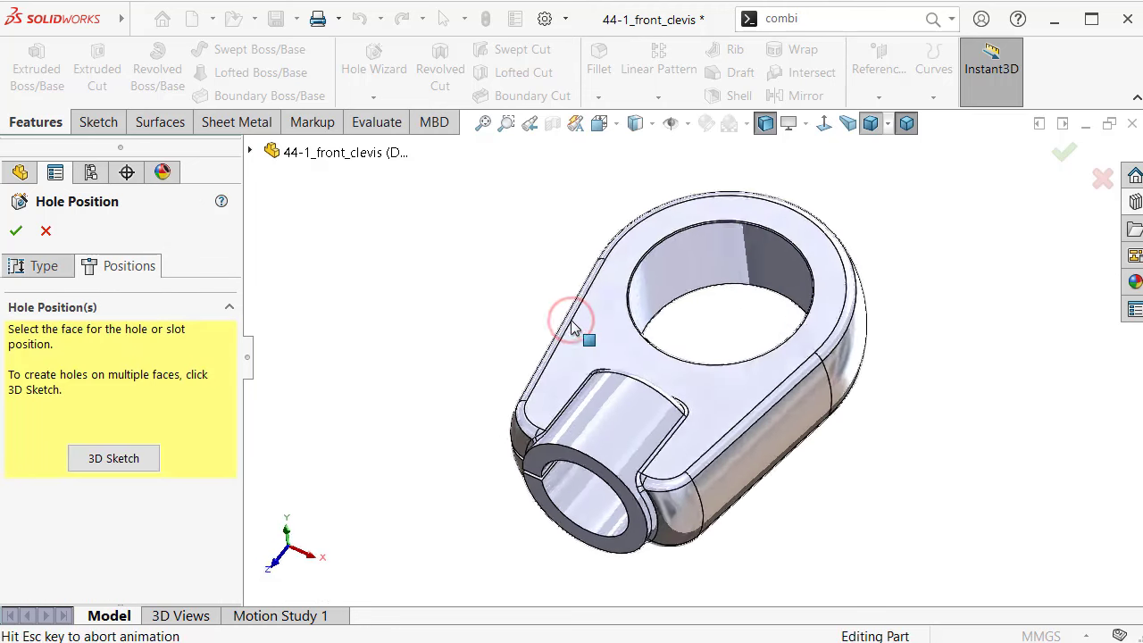
scroll(628, 468, "down", 2)
scroll(625, 463, "down", 1)
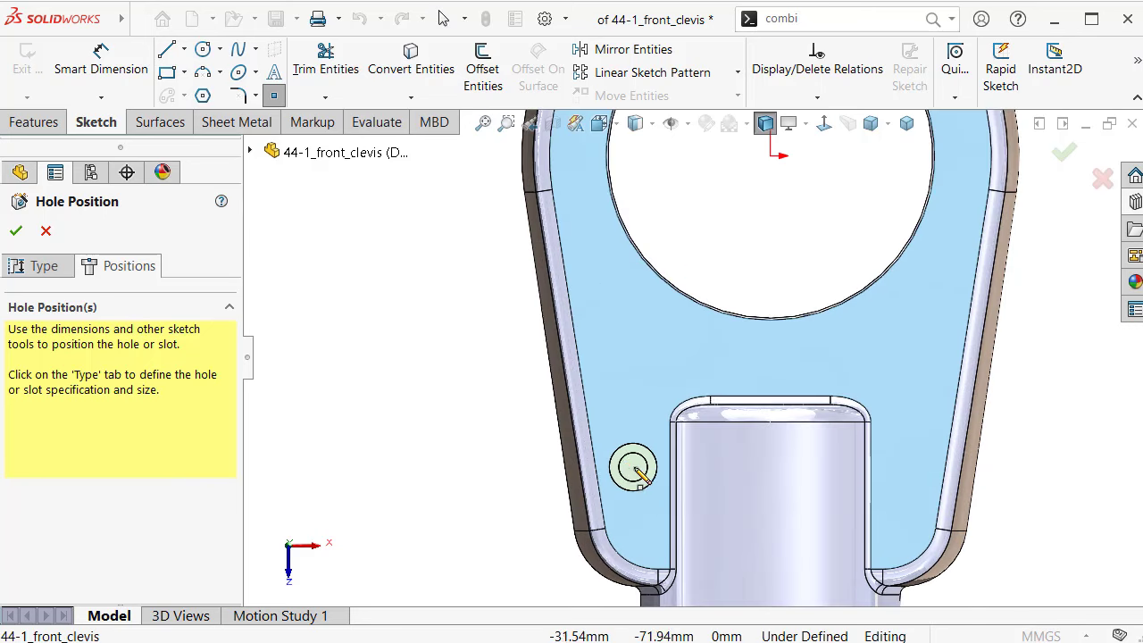
left_click(623, 415)
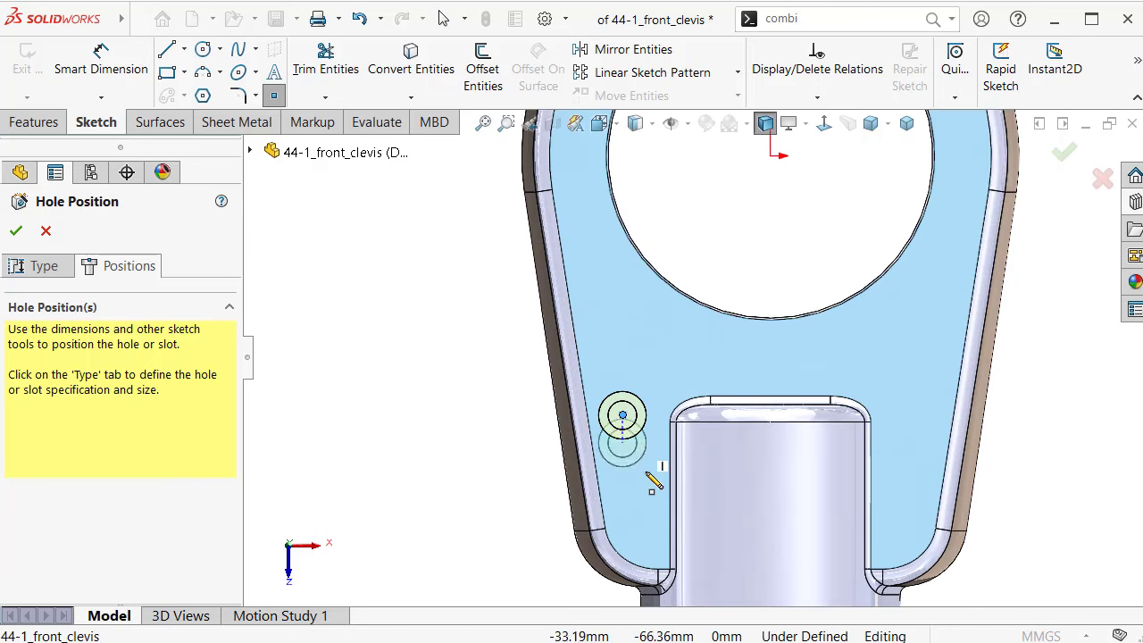
left_click(641, 519)
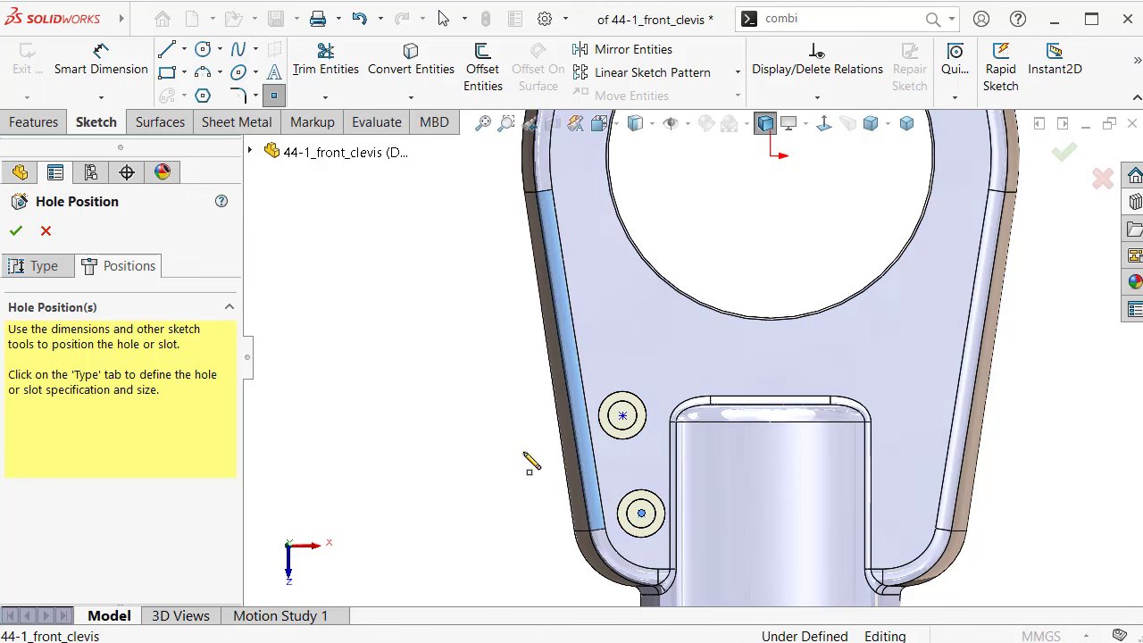
Dimension the lower hole centre 32 mm horizontally from the large bore centre
left_click(98, 55)
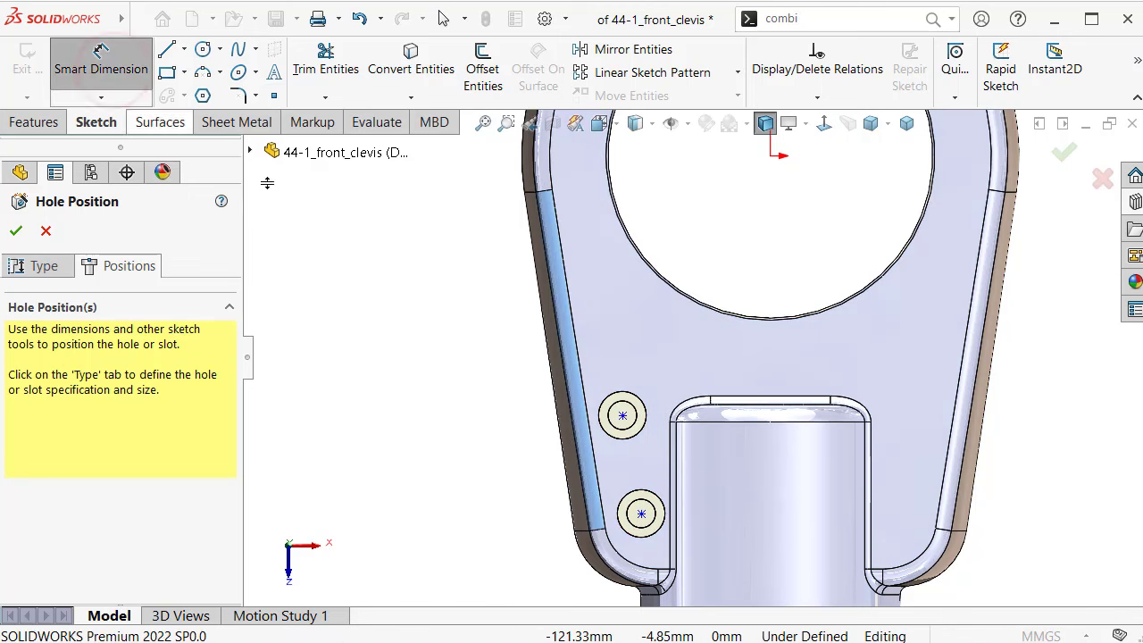
key("z")
key("z")
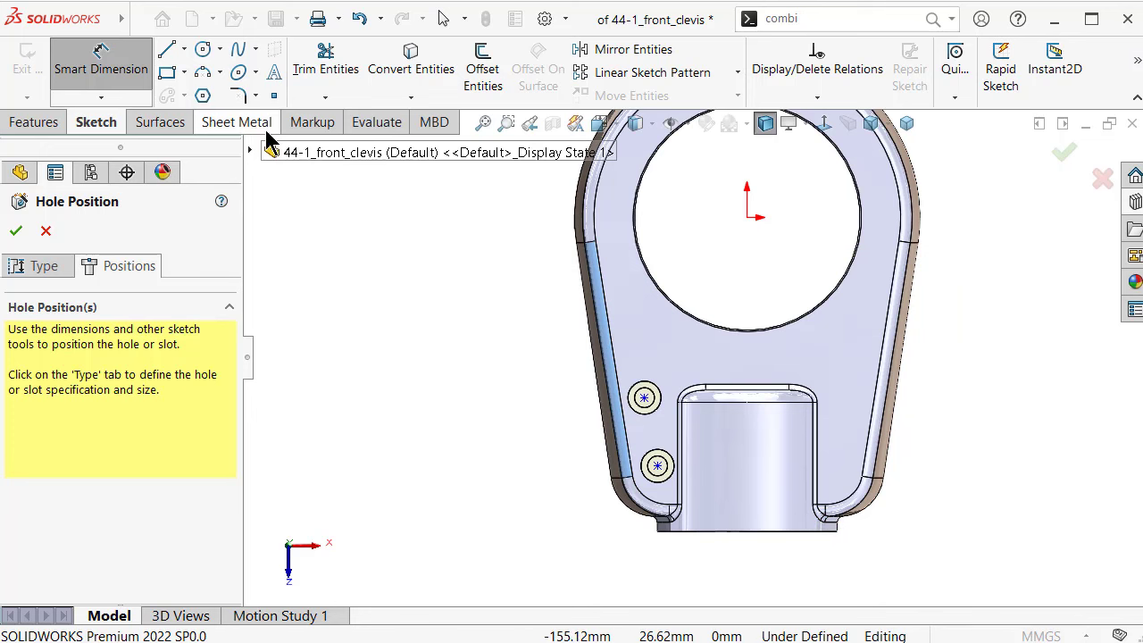
left_click(745, 221)
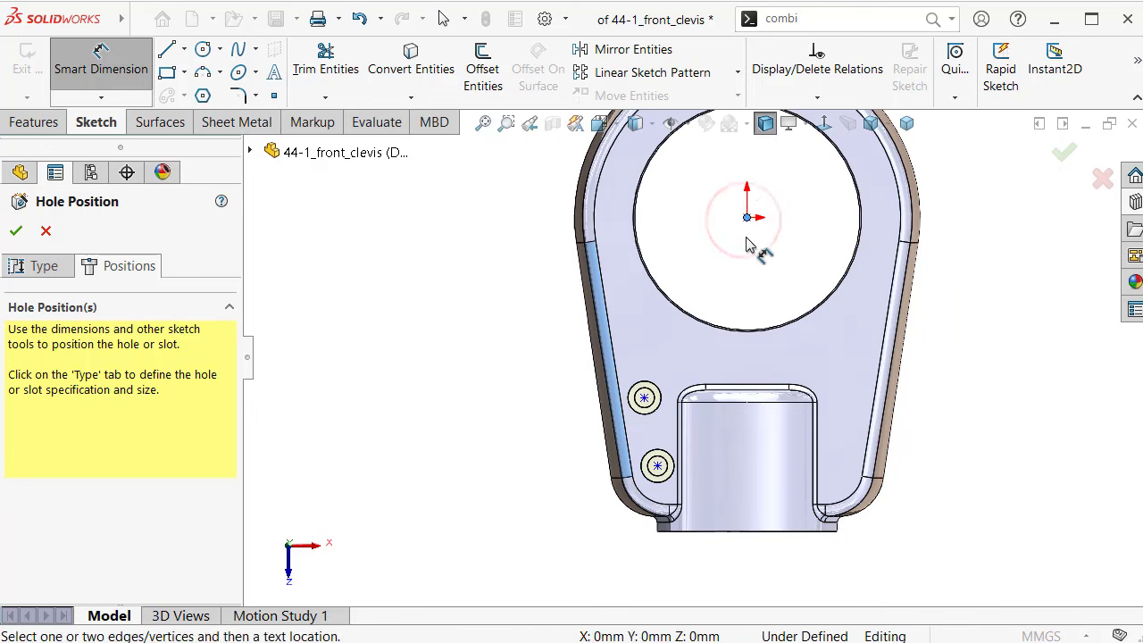
left_click(659, 466)
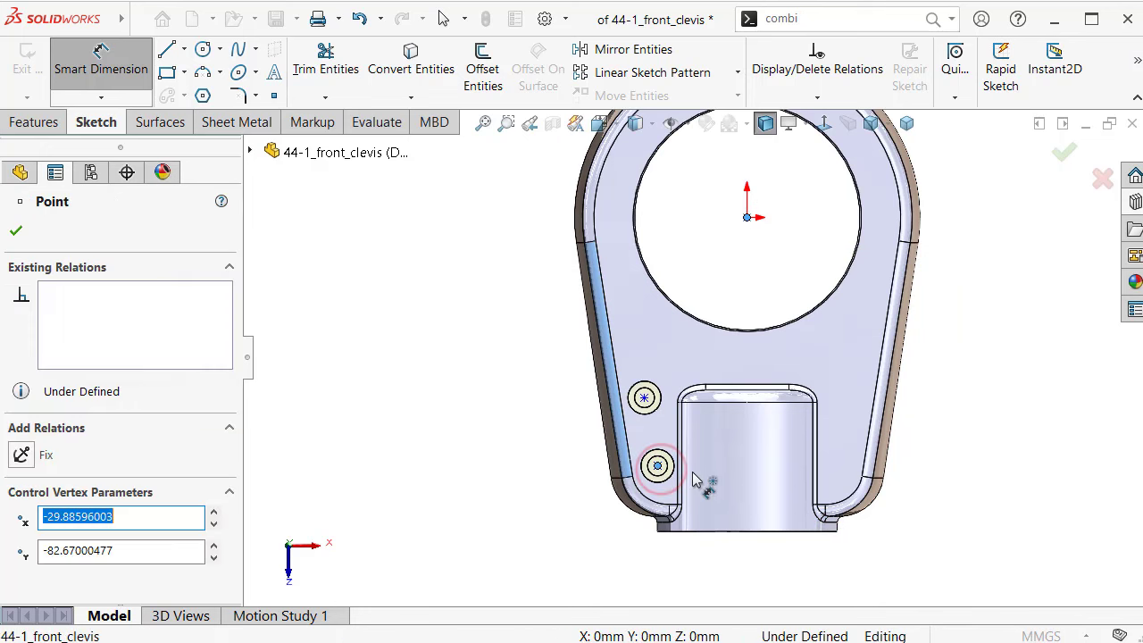
left_click(747, 472)
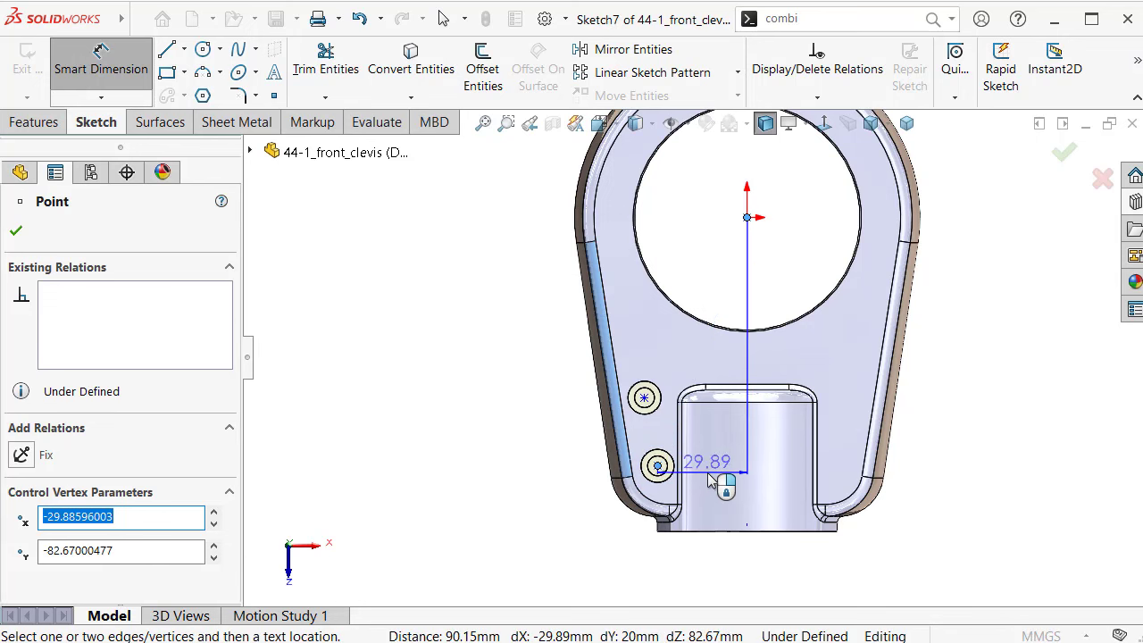
left_click(707, 486)
left_click(707, 488)
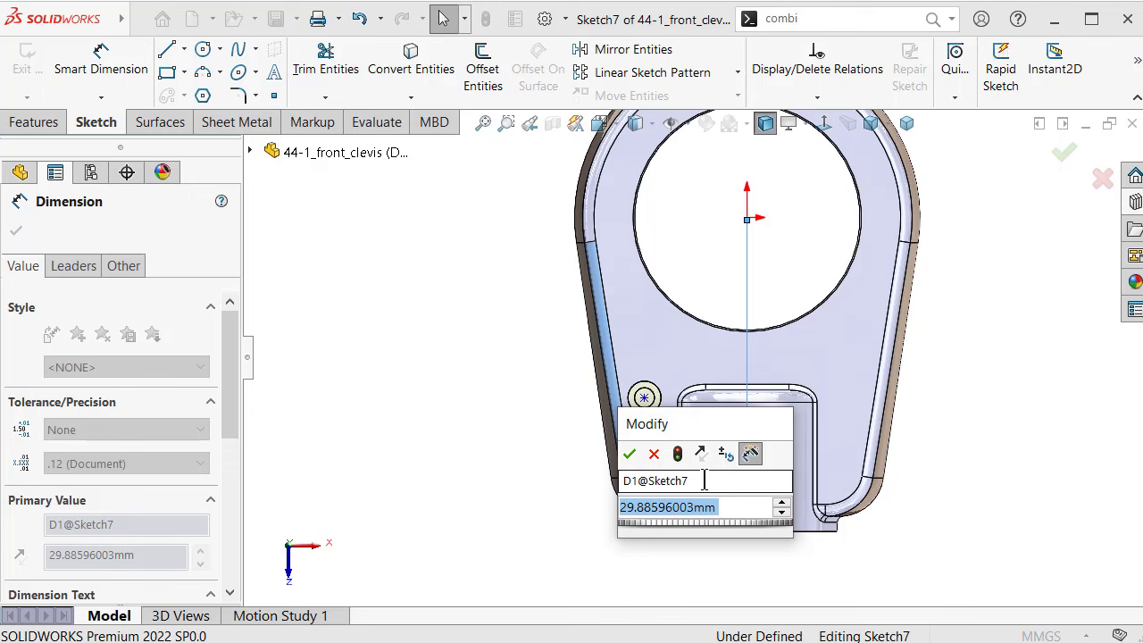
type("32")
key("Return")
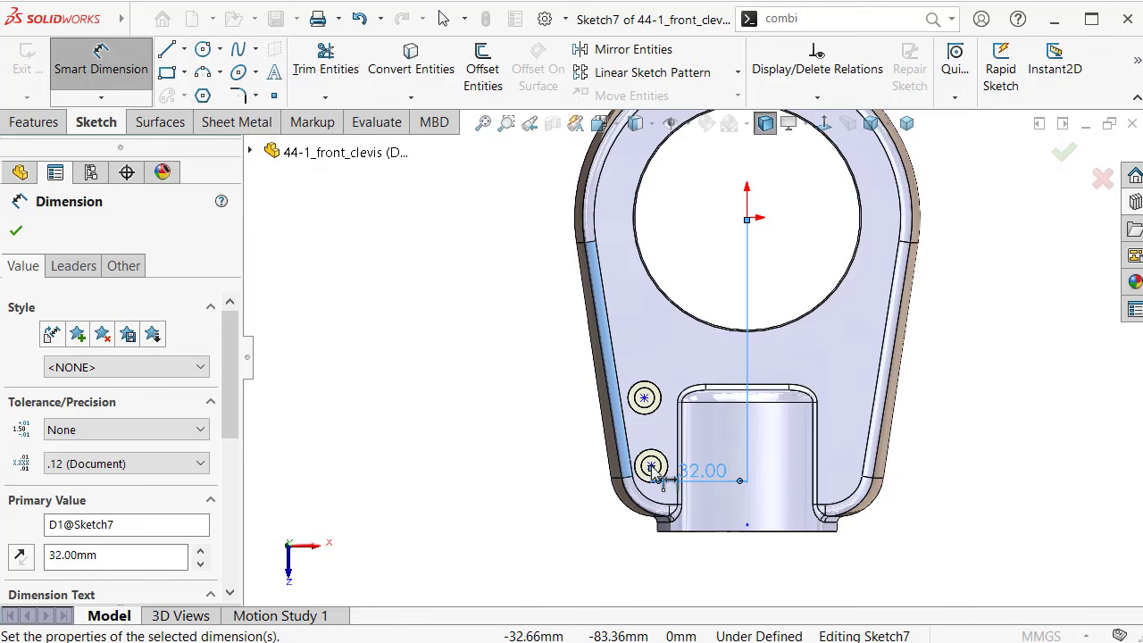
Dimension the lower hole centre 85 mm vertically from the large bore centre
scroll(662, 465, "down", 4)
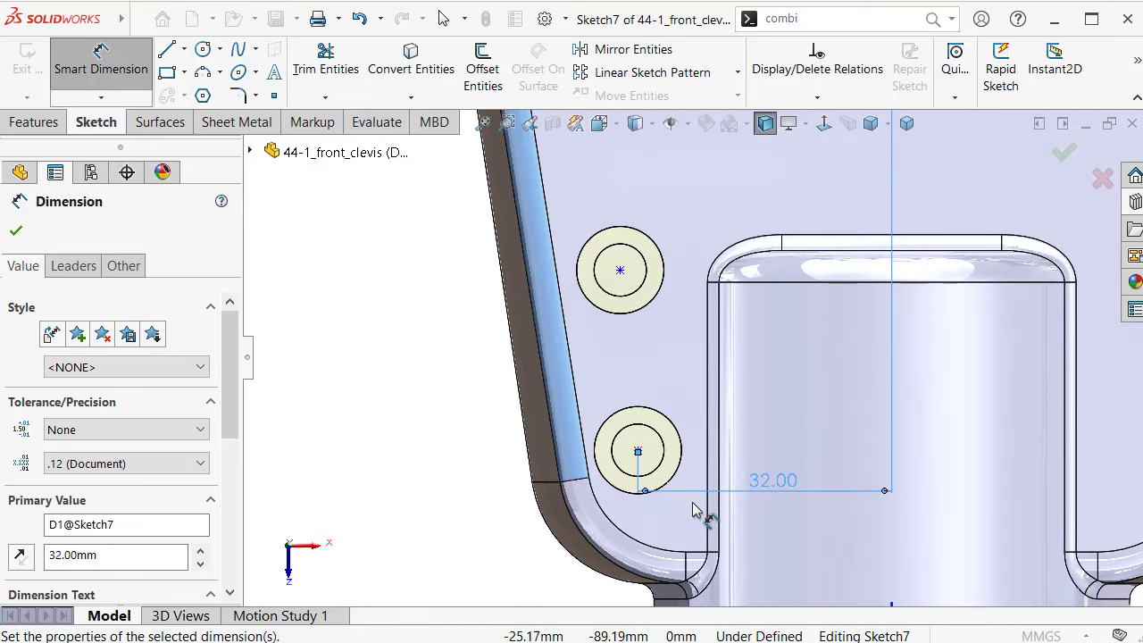
left_click(638, 452)
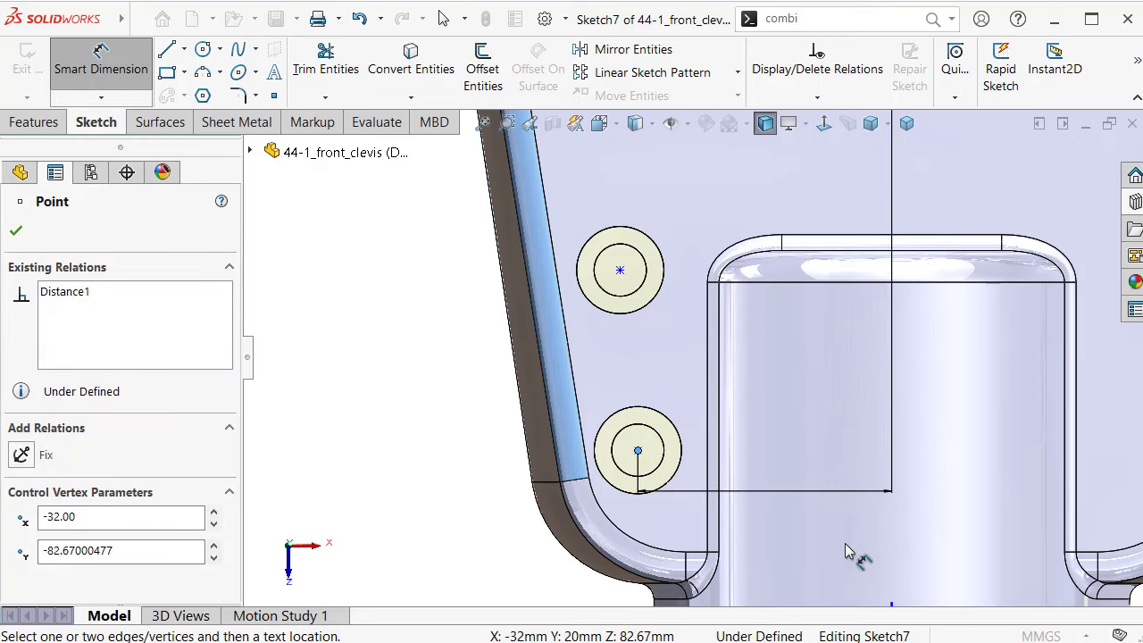
key("z")
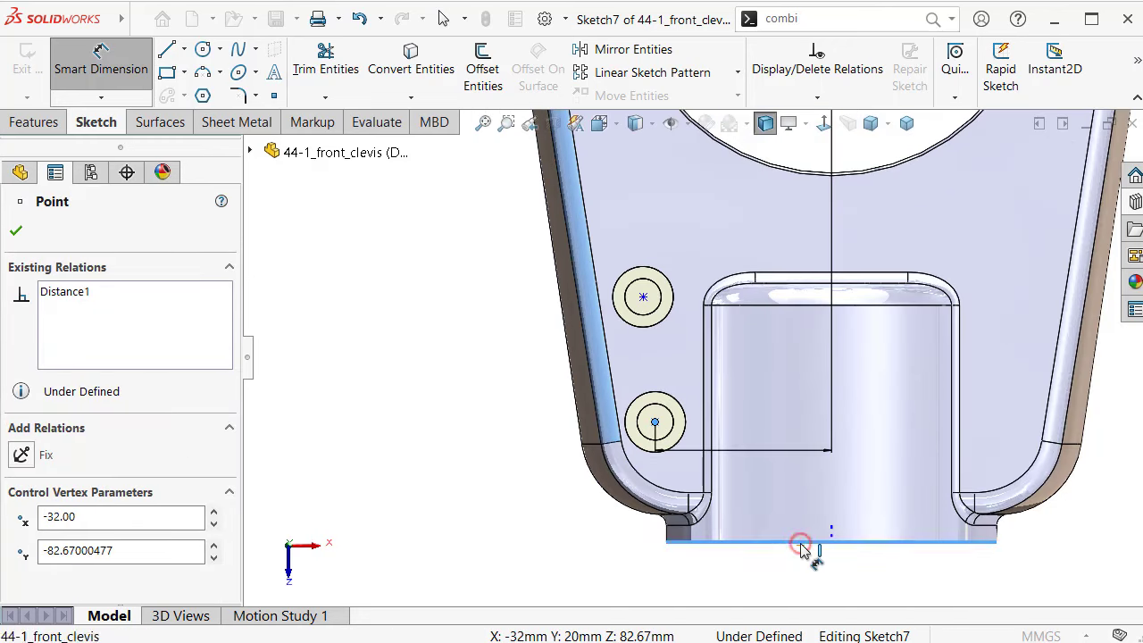
left_click(801, 541)
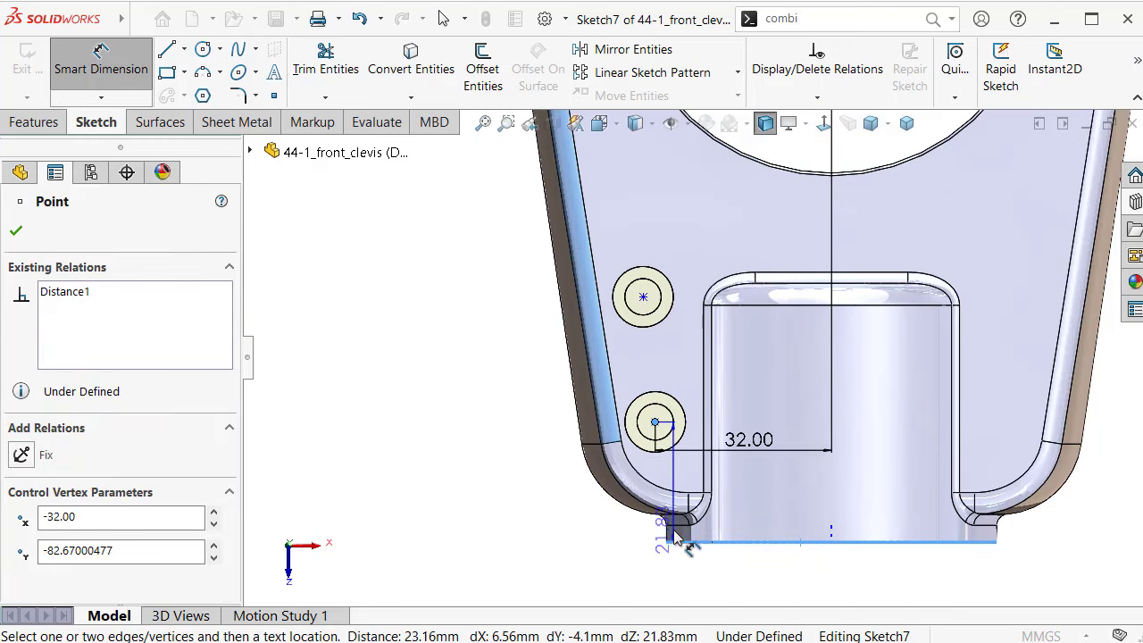
key("Escape")
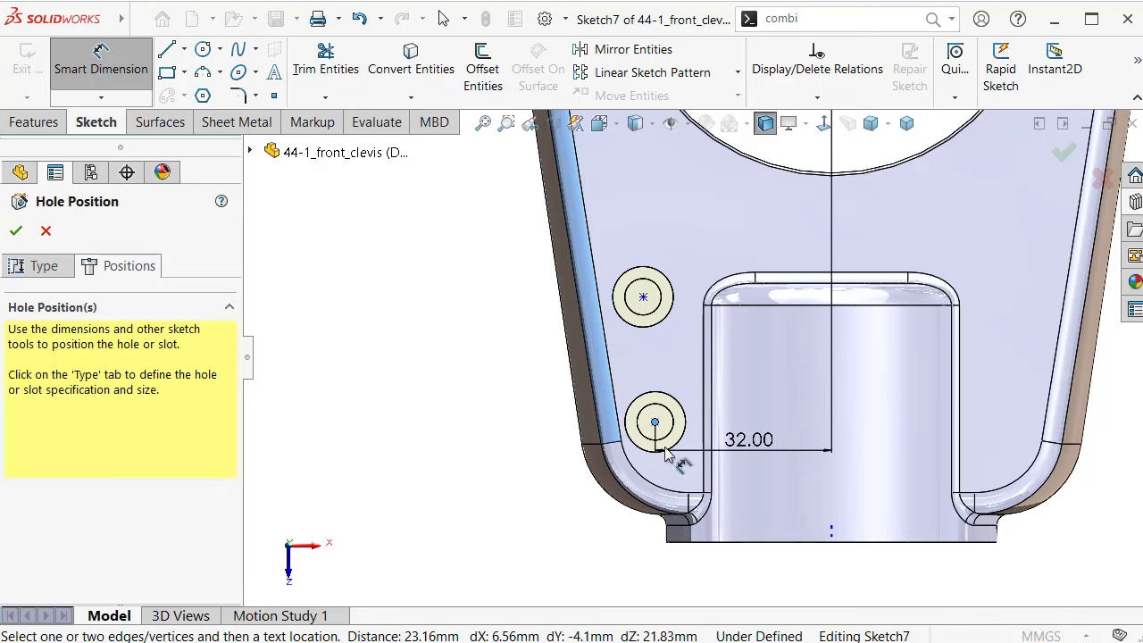
scroll(697, 357, "up", 3)
left_click(760, 169)
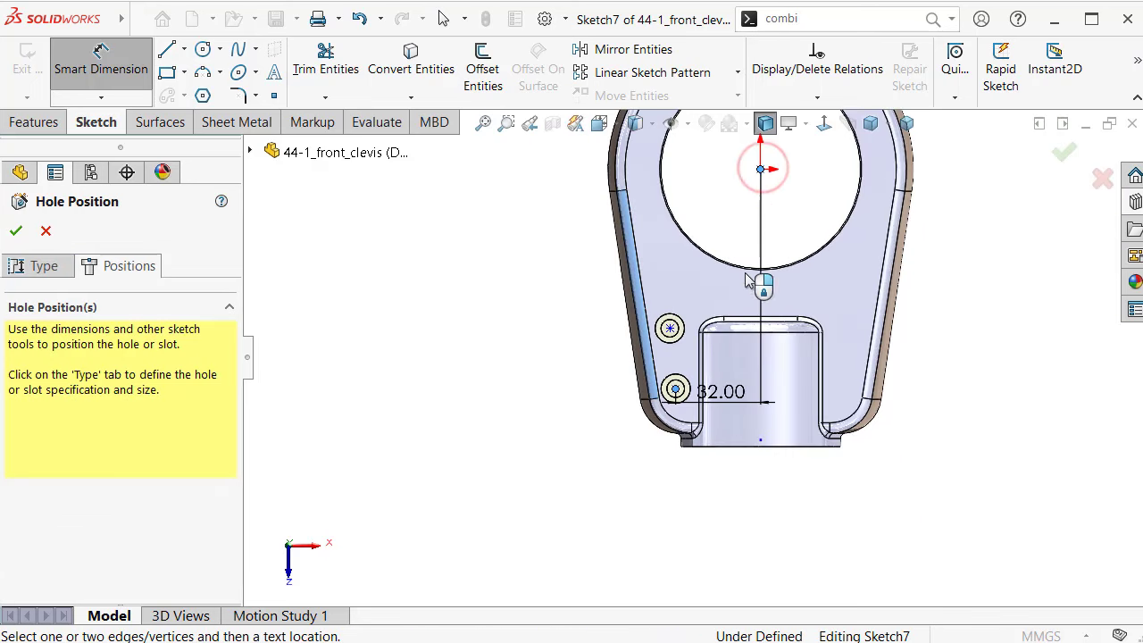
left_click(675, 389)
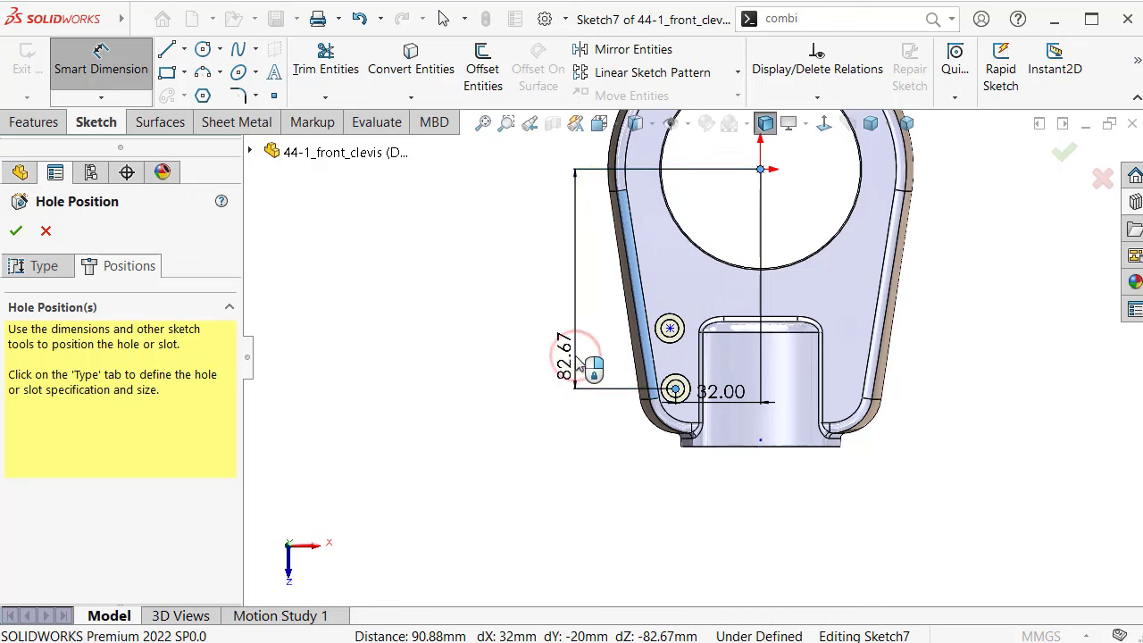
left_click(577, 359)
type("85")
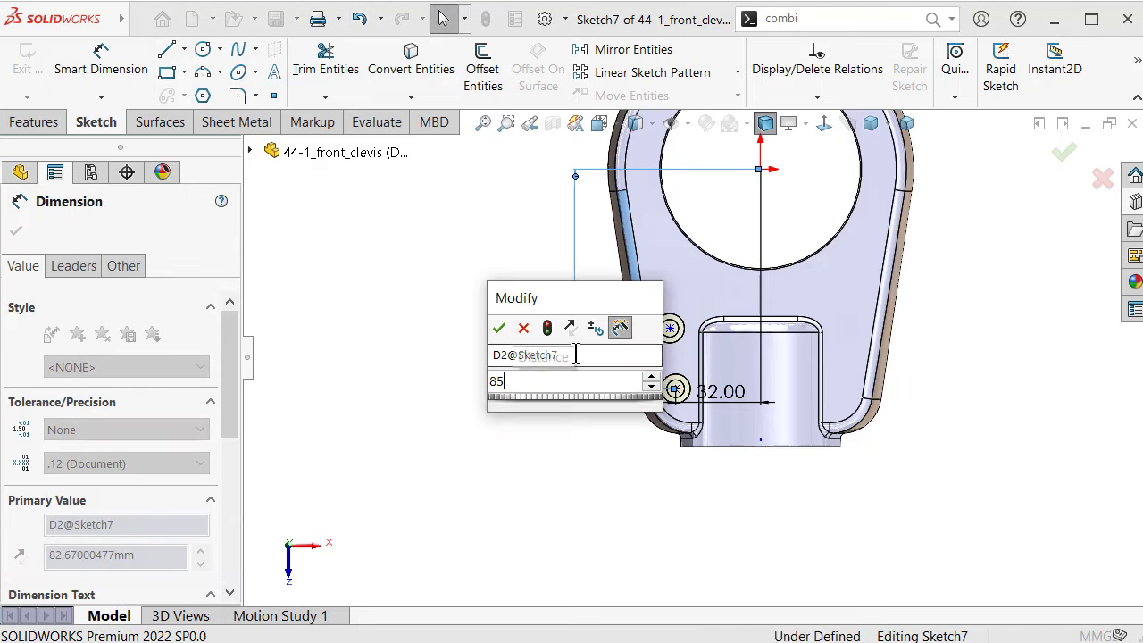
key("Return")
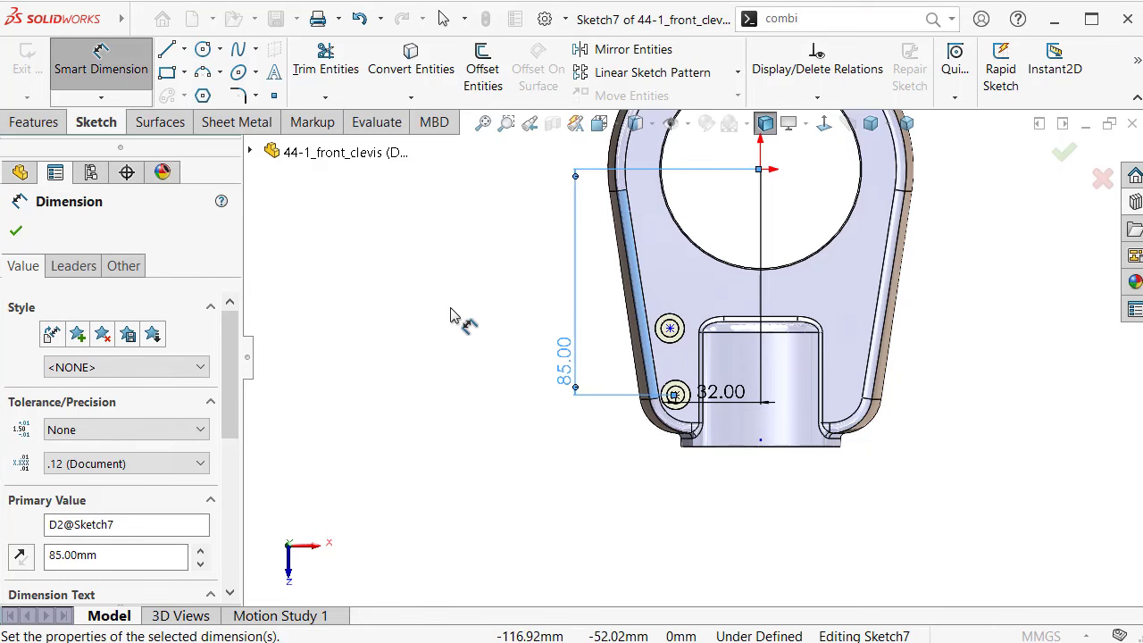
left_click(454, 319)
scroll(680, 335, "down", 2)
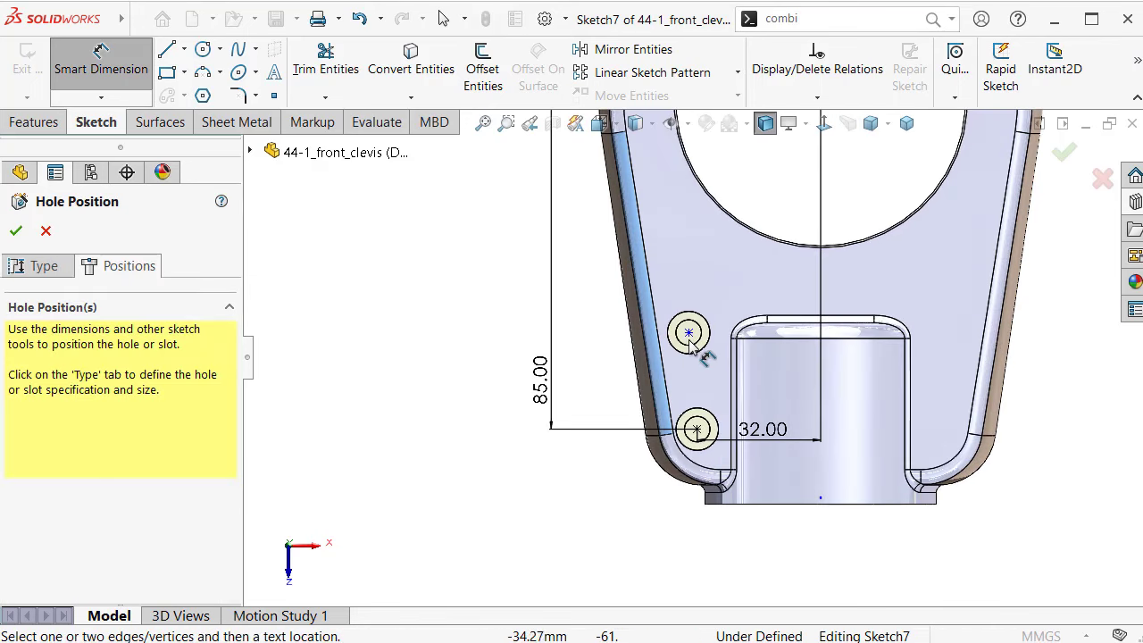
Dimension the upper hole centre 37 mm horizontally from the bore centre
left_click(689, 333)
scroll(692, 350, "up", 1)
scroll(799, 366, "up", 2)
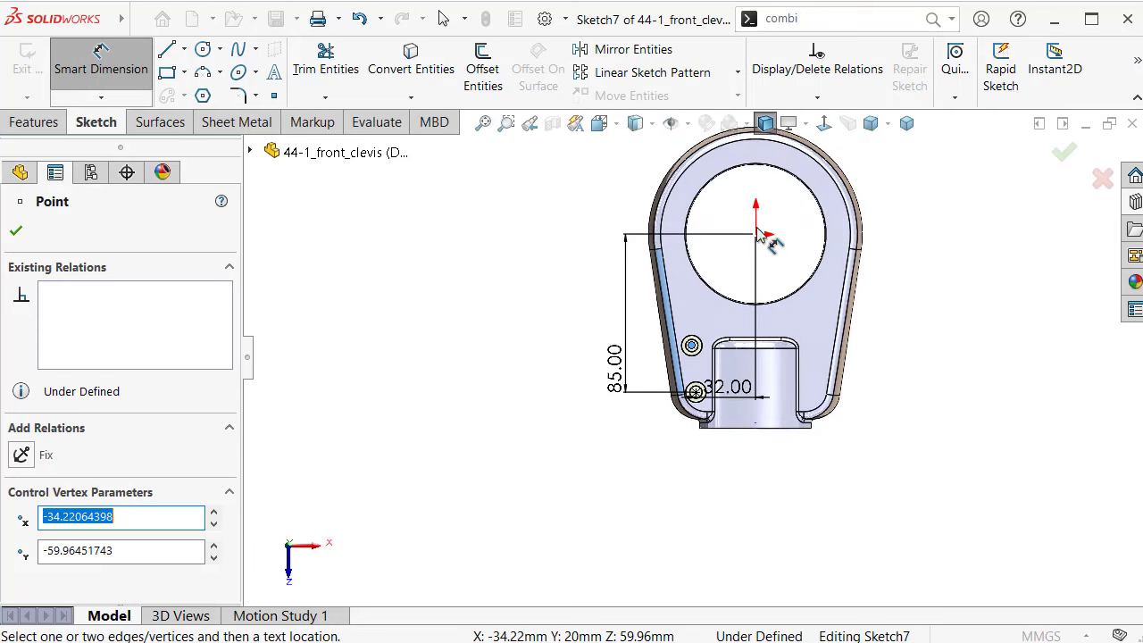
left_click(757, 236)
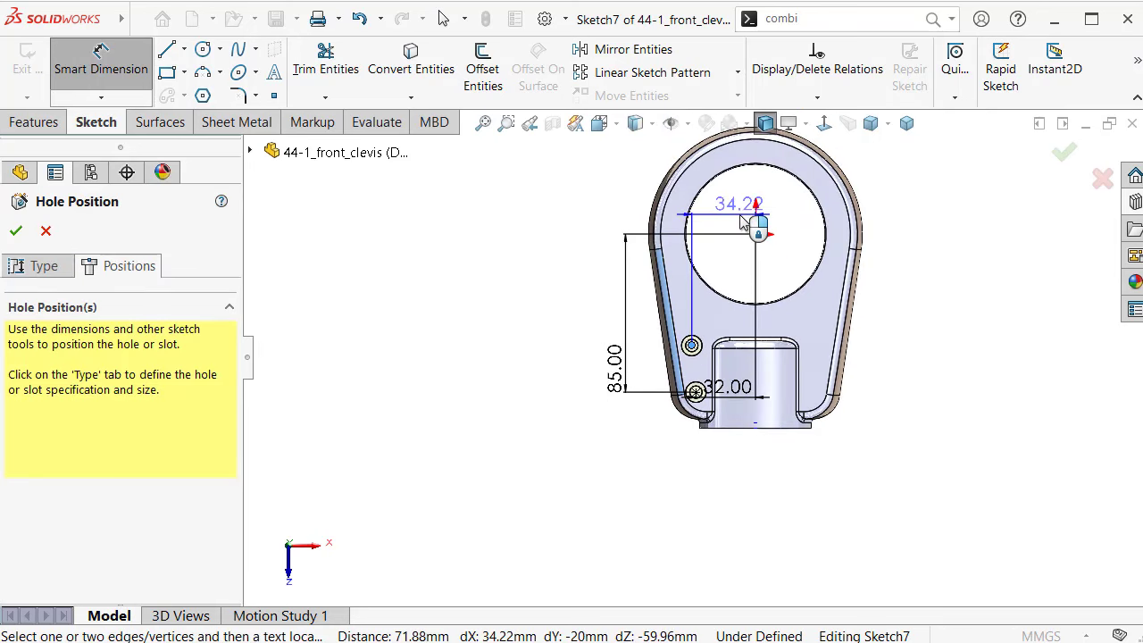
left_click(741, 222)
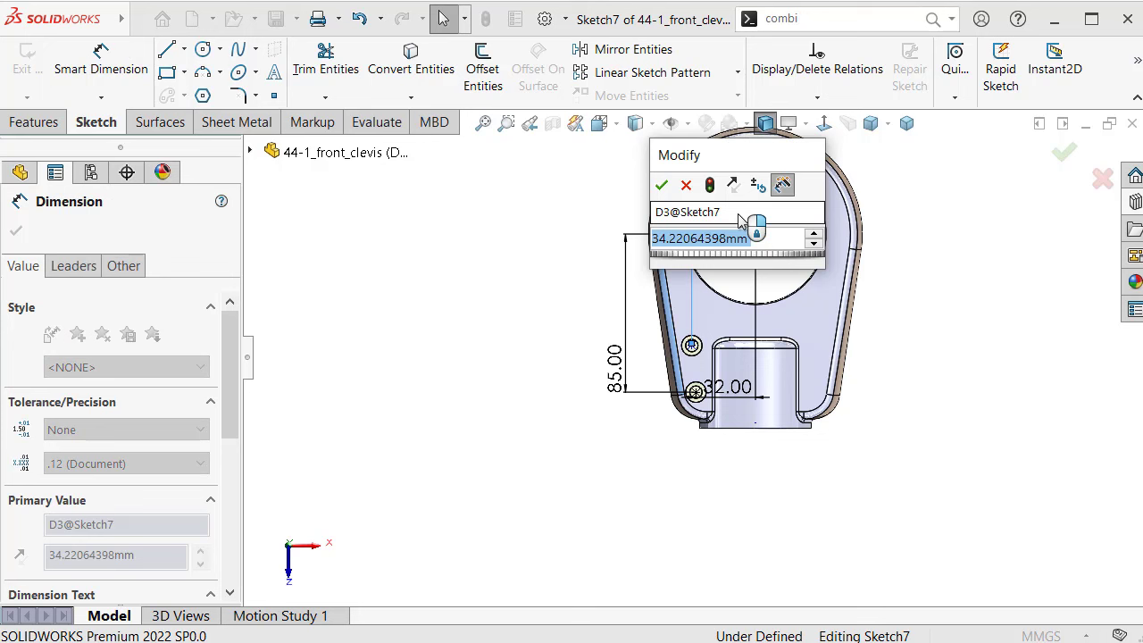
type("3")
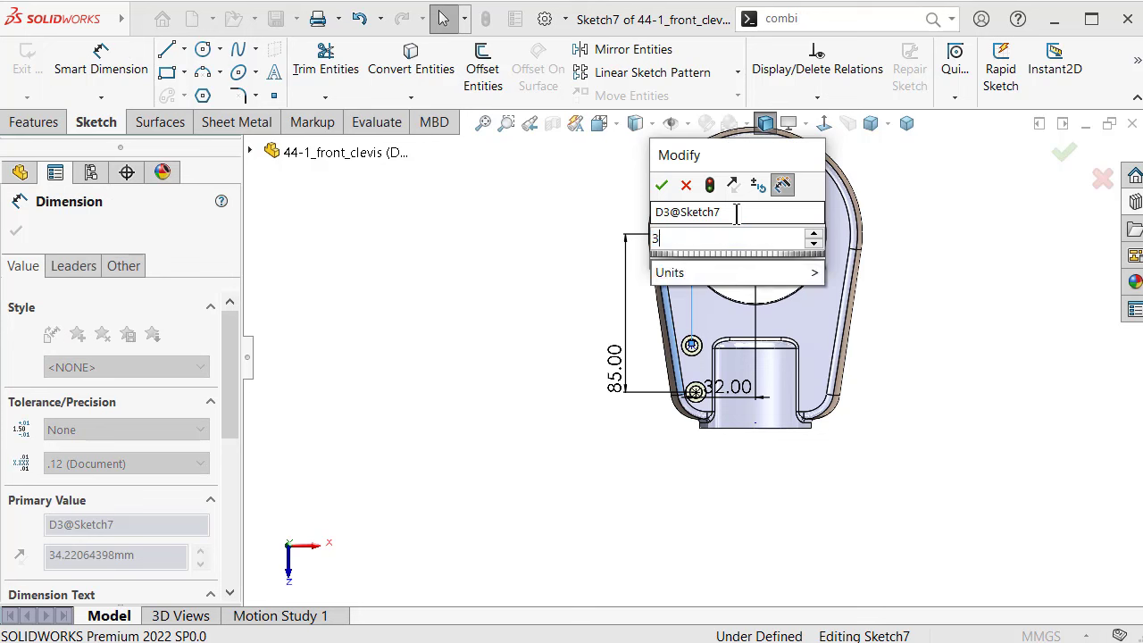
type("7")
key("Return")
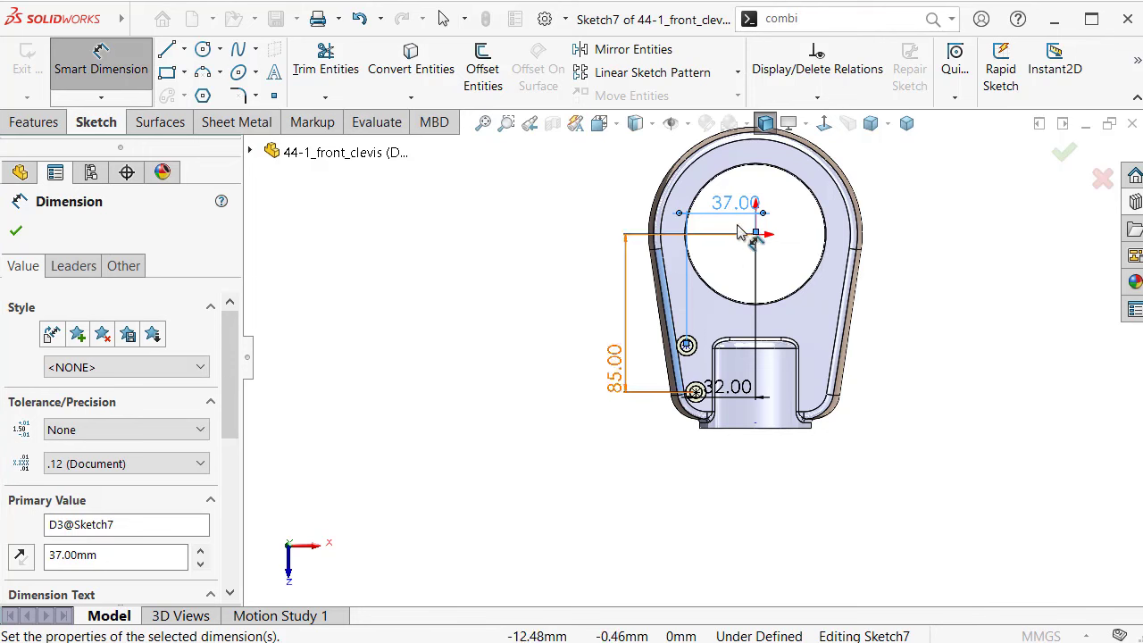
scroll(734, 230, "down", 1)
scroll(732, 230, "down", 1)
scroll(733, 230, "down", 1)
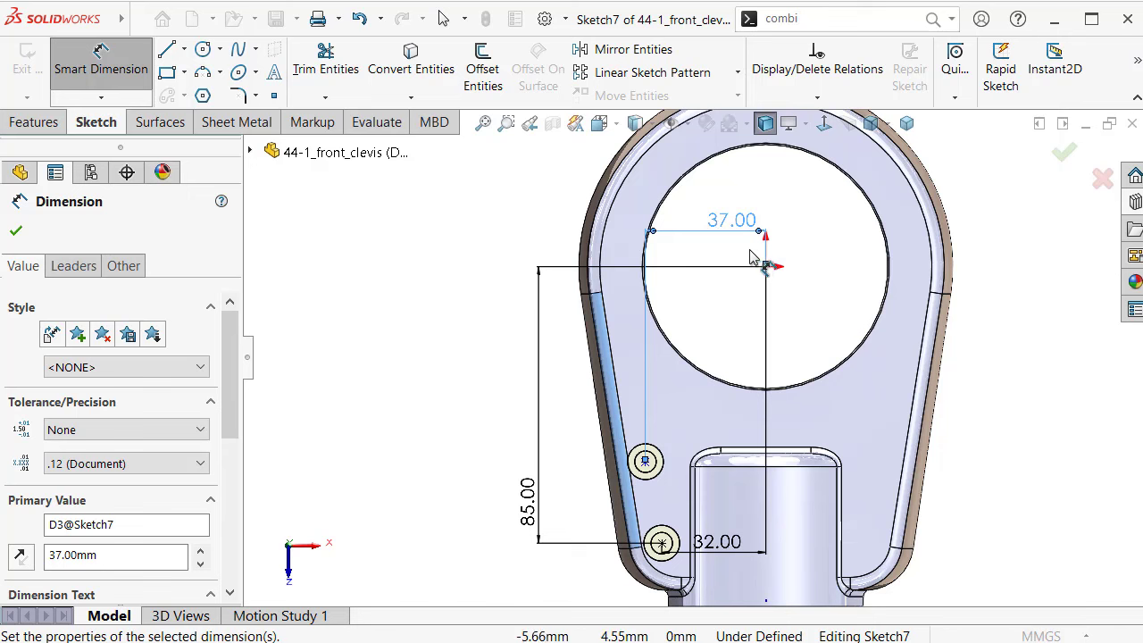
key("Escape")
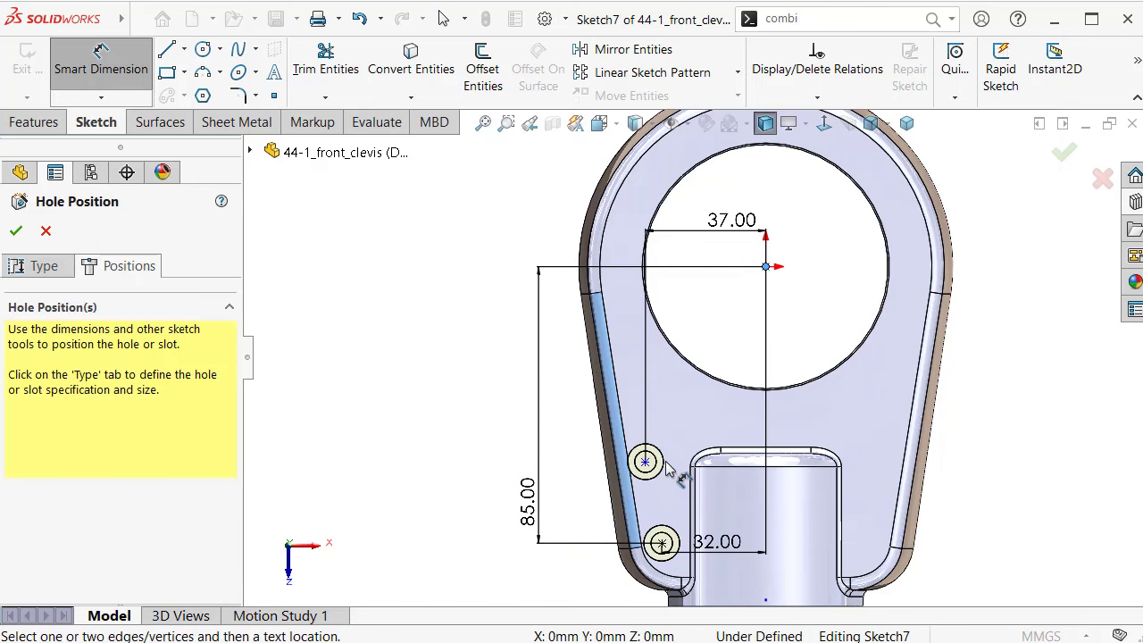
Set the upper hole 55 mm vertically from the bore centre, moving the dimension inside the bore
left_click(646, 461)
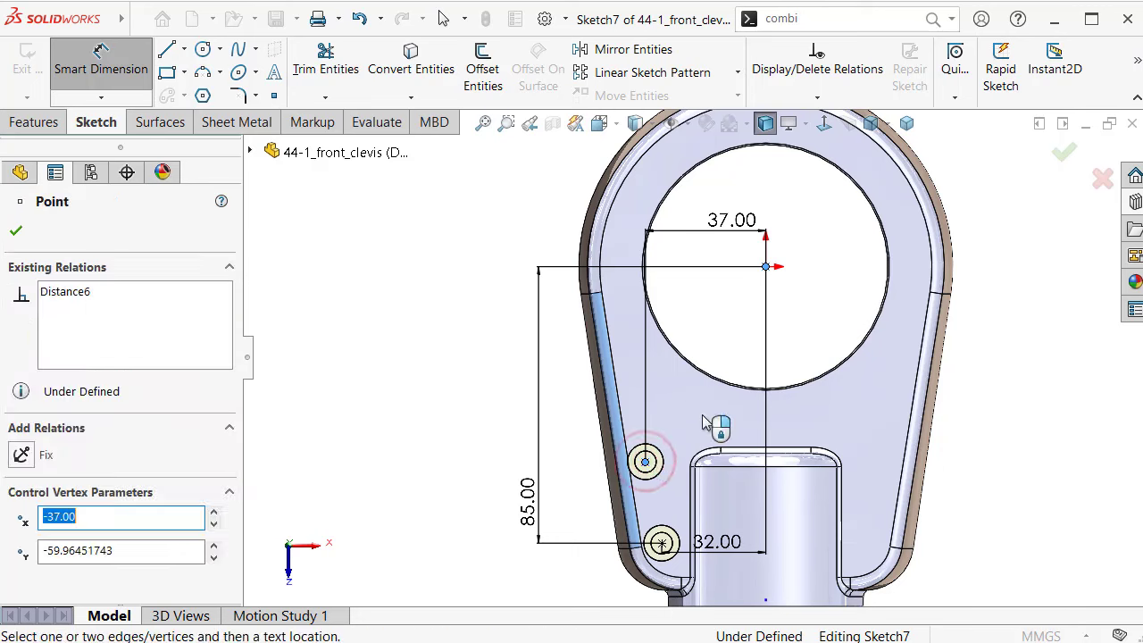
left_click(454, 395)
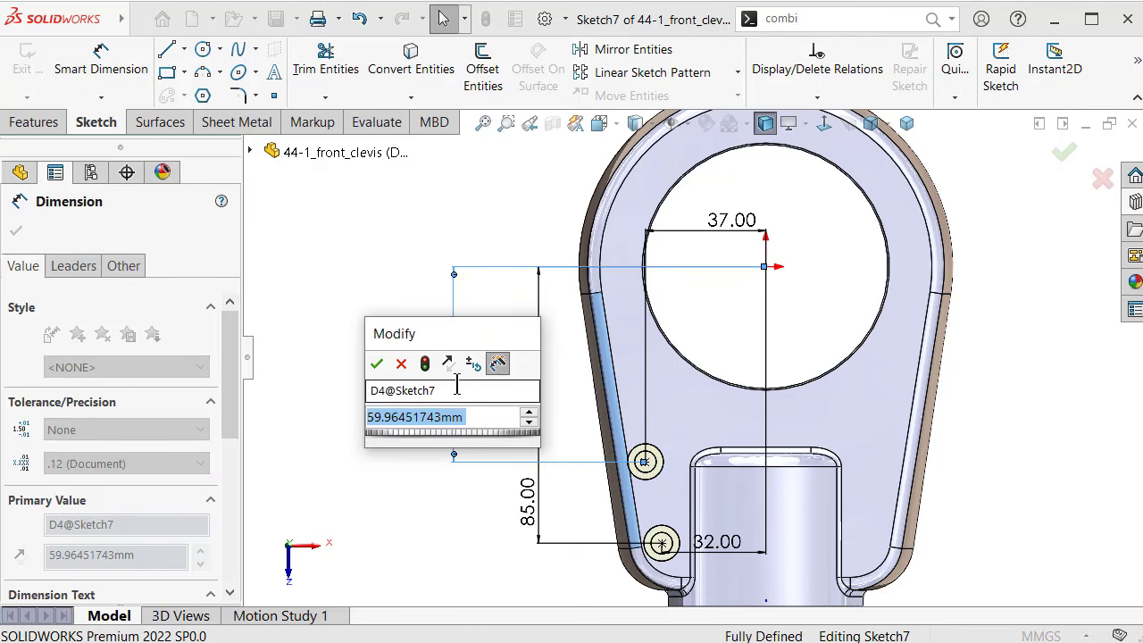
type("55")
key("Return")
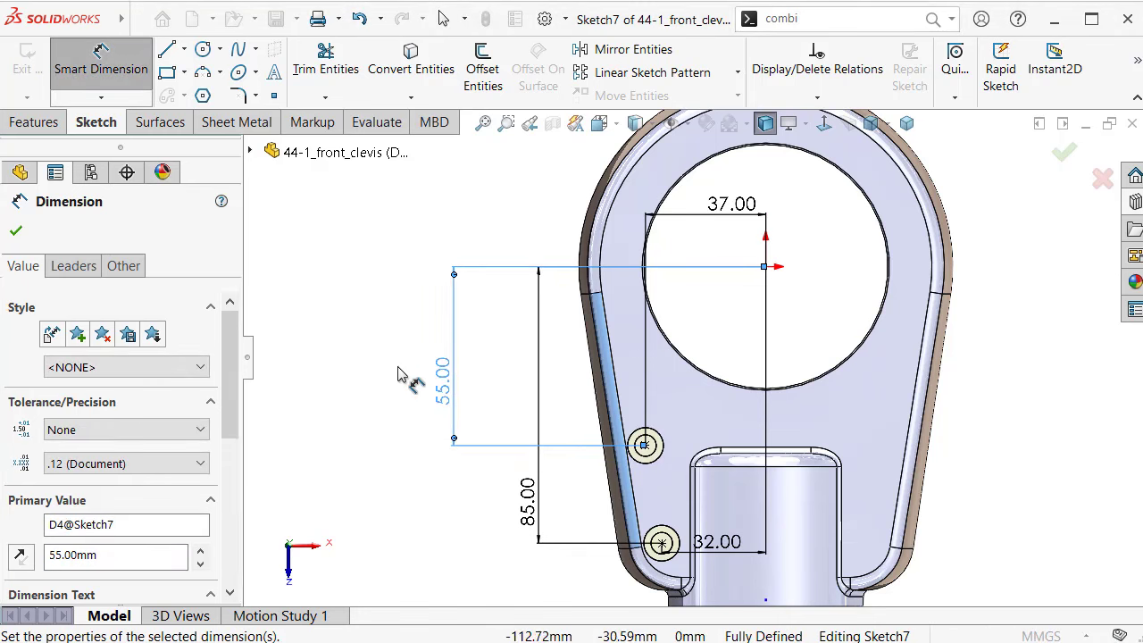
scroll(389, 393, "down", 1)
scroll(425, 401, "down", 1)
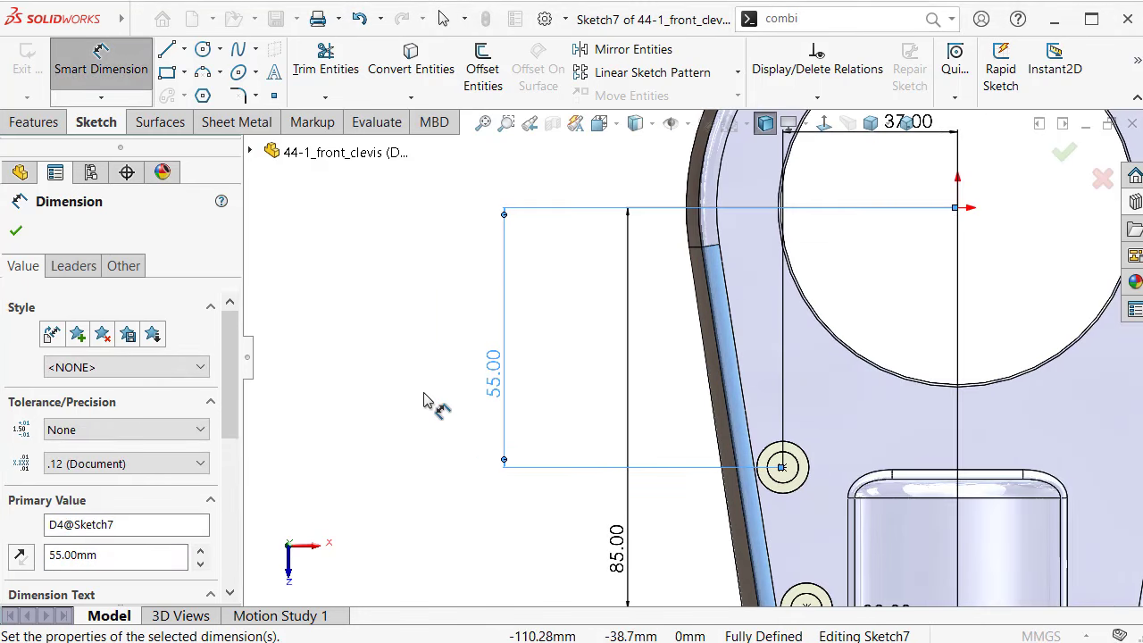
scroll(425, 400, "up", 1)
scroll(425, 400, "up", 1)
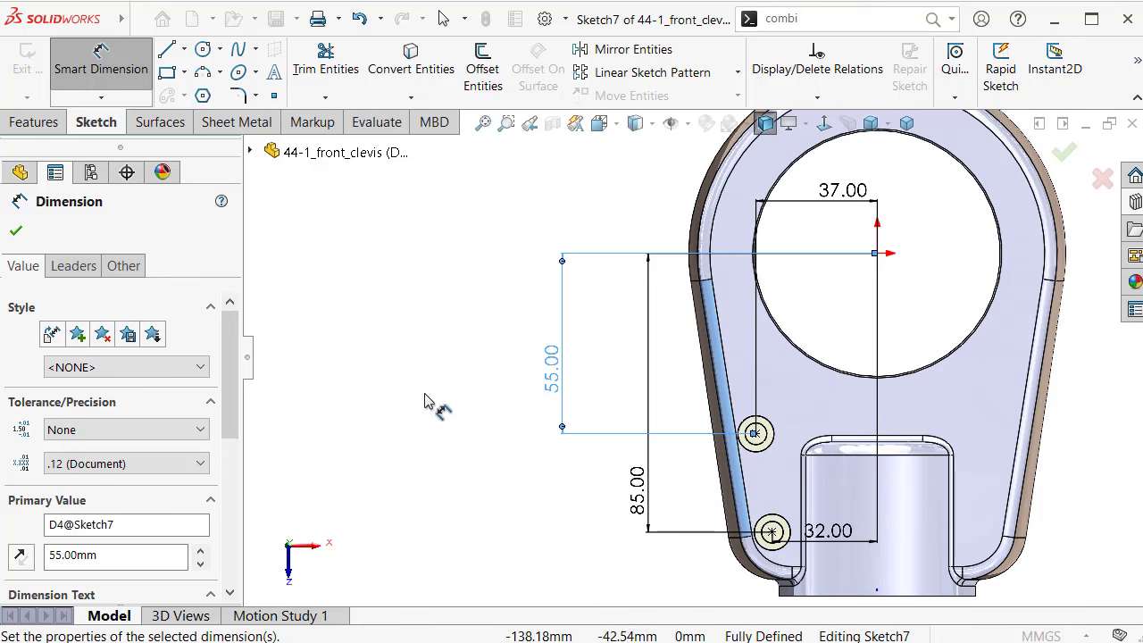
mouse_move(558, 377)
left_mouse_down()
mouse_move(822, 357)
mouse_move(828, 328)
left_mouse_up()
left_click(518, 329)
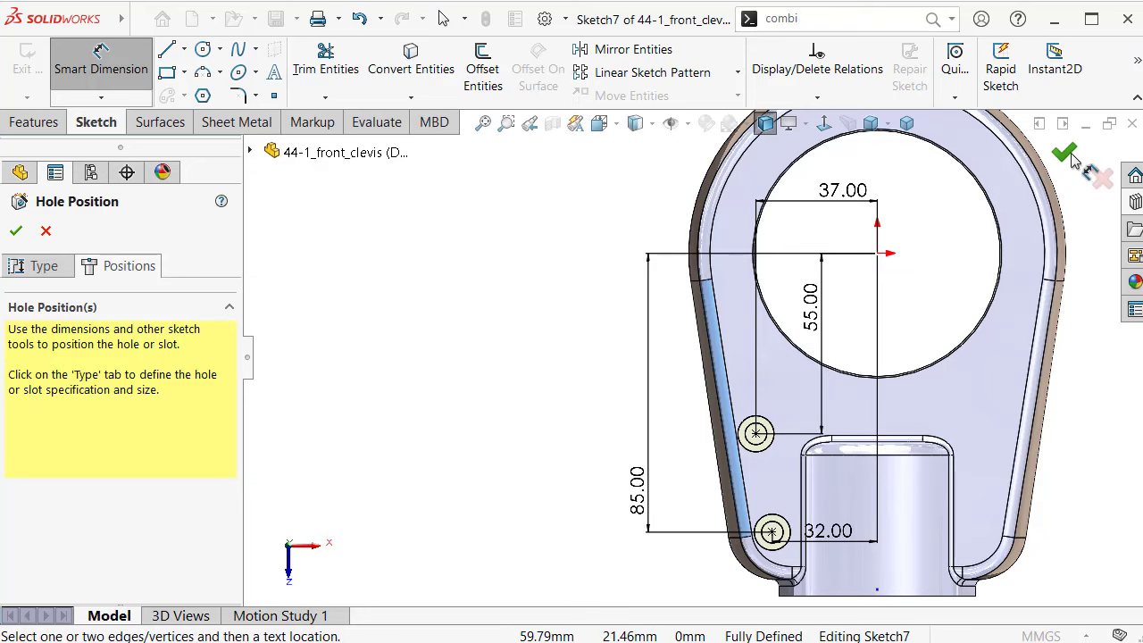
mouse_move(786, 487)
middle_mouse_down()
mouse_move(790, 234)
mouse_move(768, 295)
middle_mouse_up()
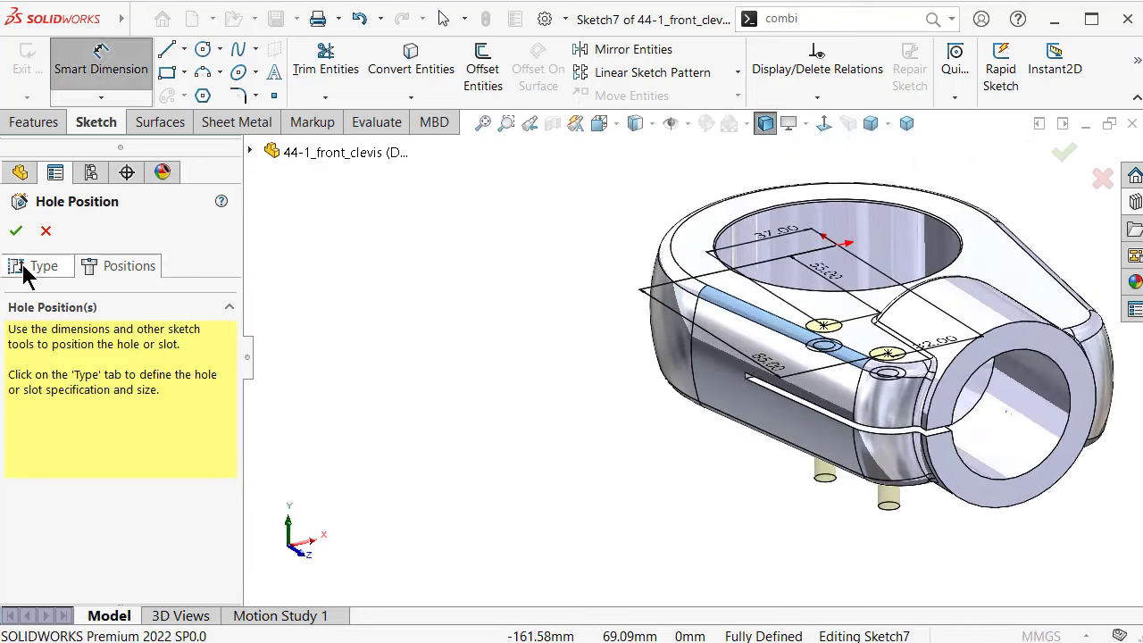
Enable custom sizing: 5.1 mm through diameter, 10.1 mm counterbore diameter, 13 mm counterbore depth
left_click(24, 274)
left_click_drag(227, 356, 239, 457)
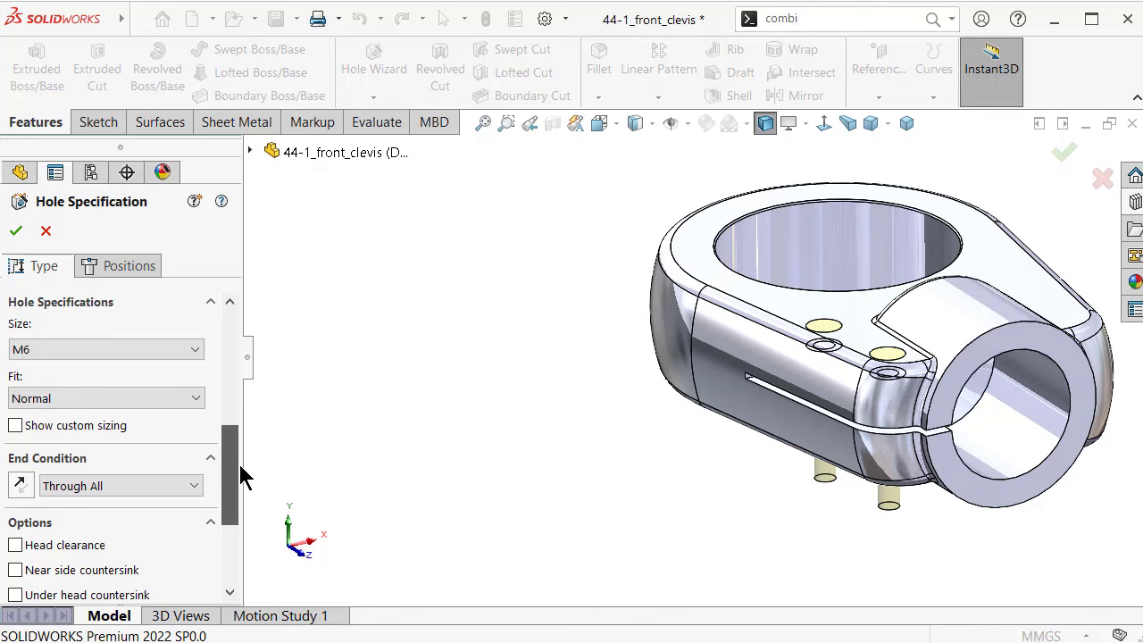
left_click_drag(241, 465, 242, 480)
left_click(89, 400)
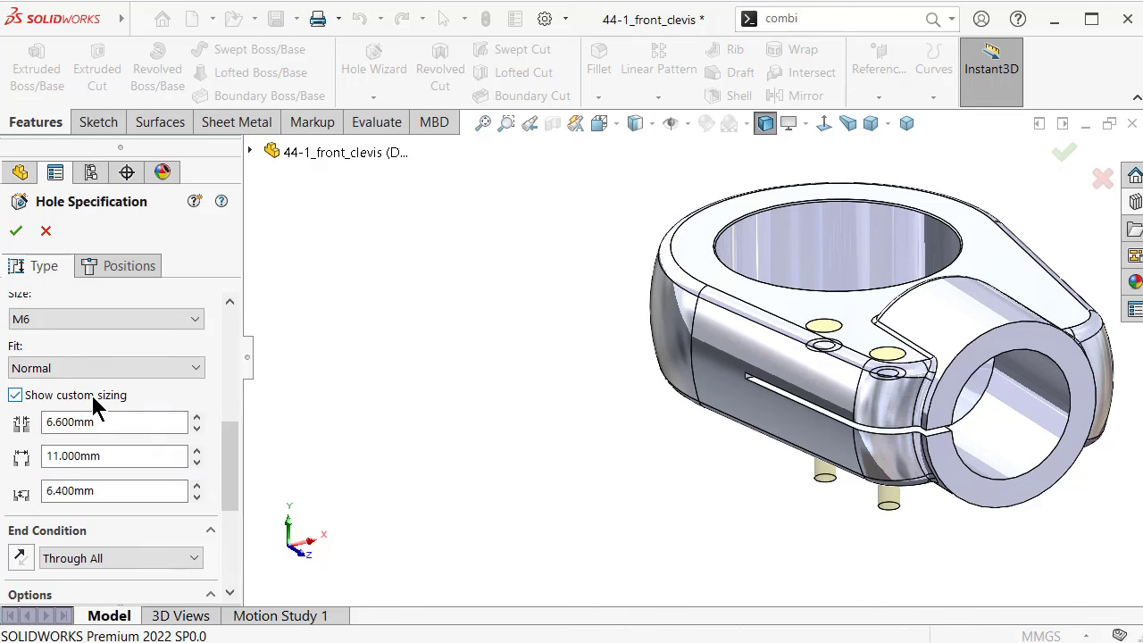
left_click_drag(93, 491, 56, 485)
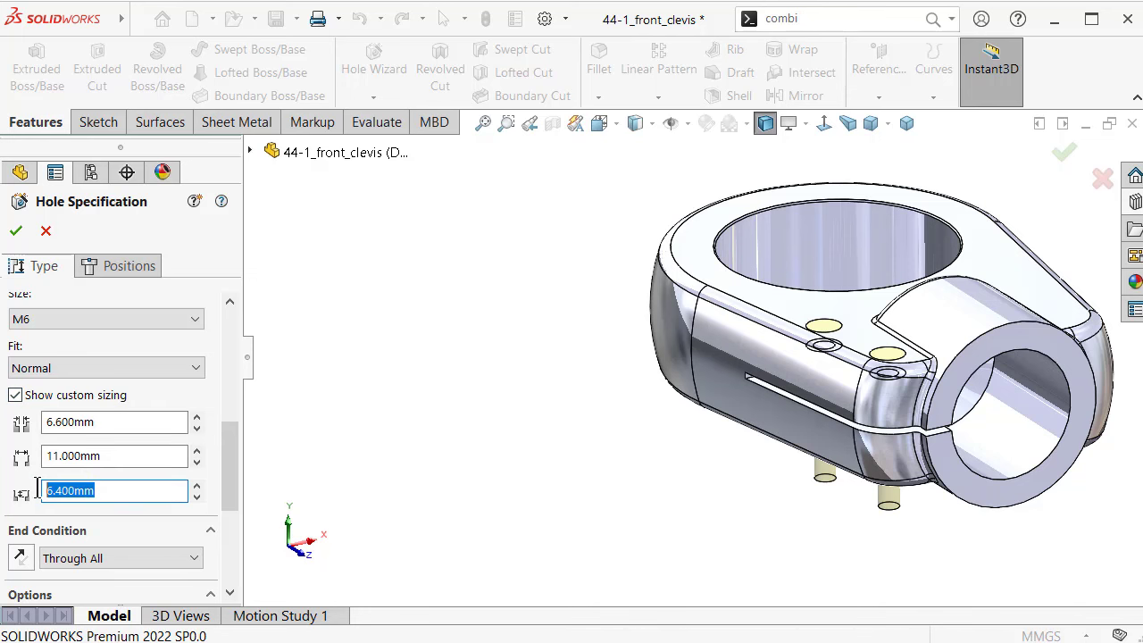
type("13")
key("Return")
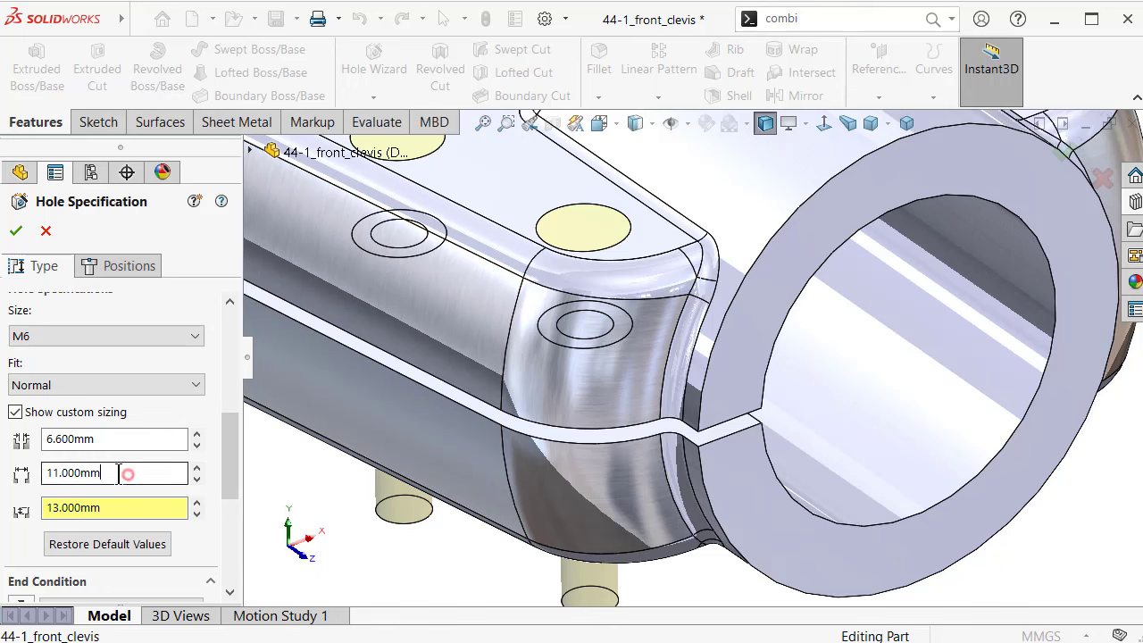
left_click_drag(145, 472, 24, 473)
type("10")
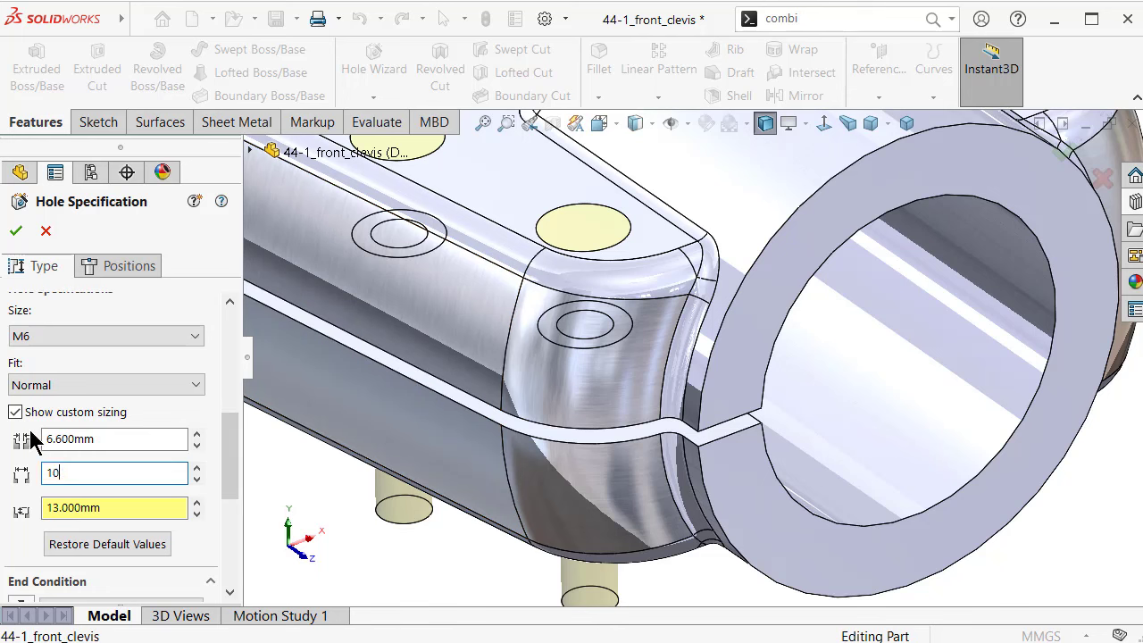
type(".5")
key("Return")
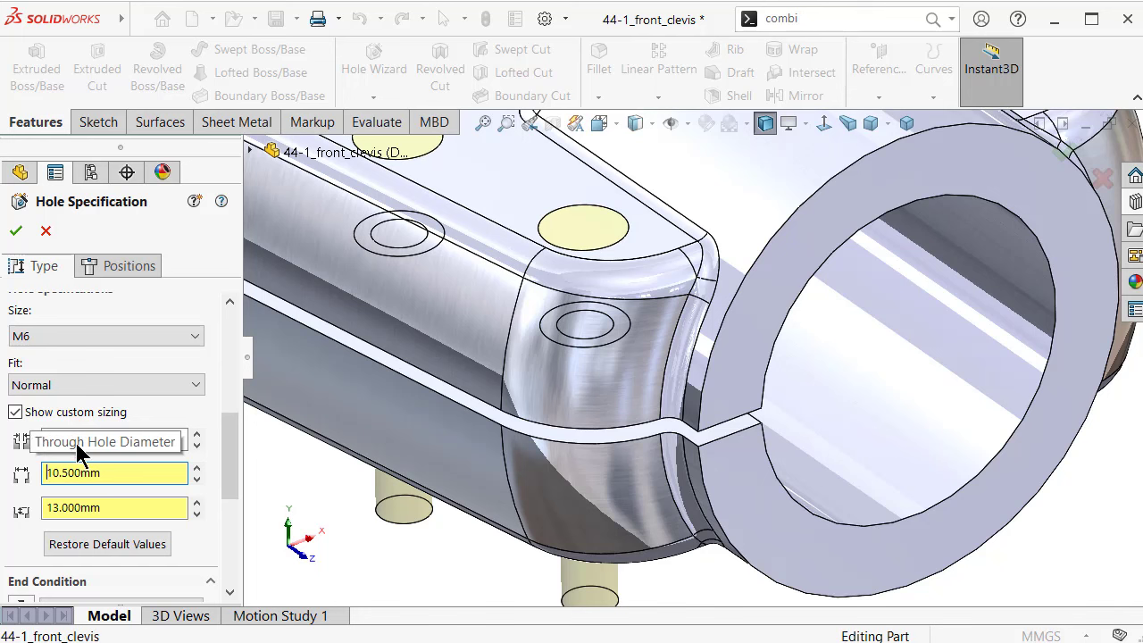
left_click_drag(116, 439, 18, 438)
type("5.1")
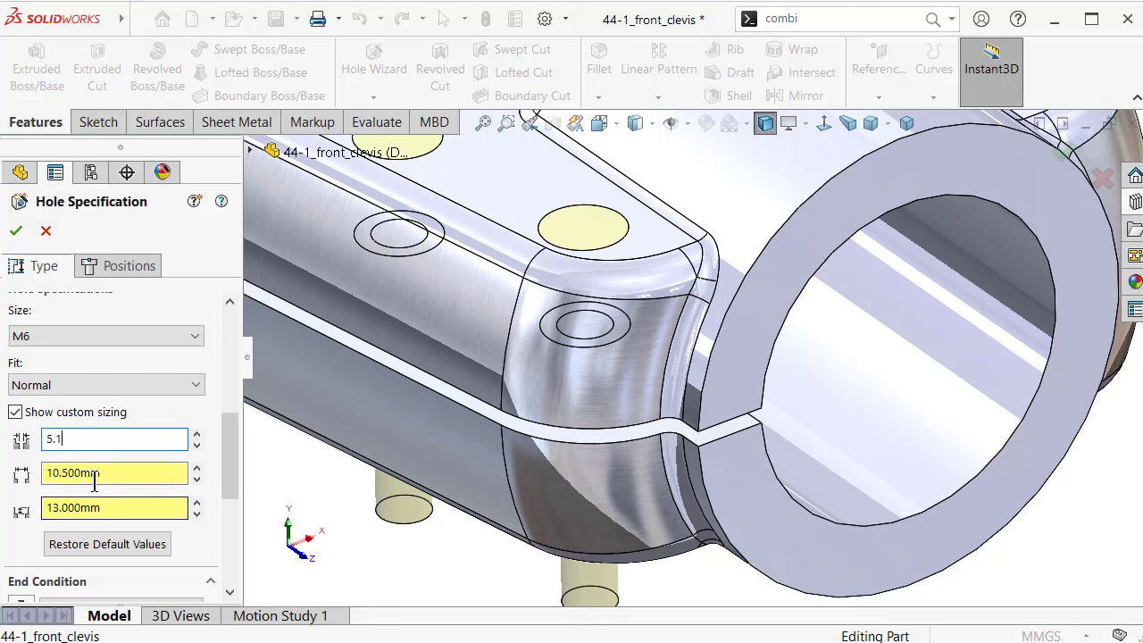
left_click_drag(109, 473, 80, 472)
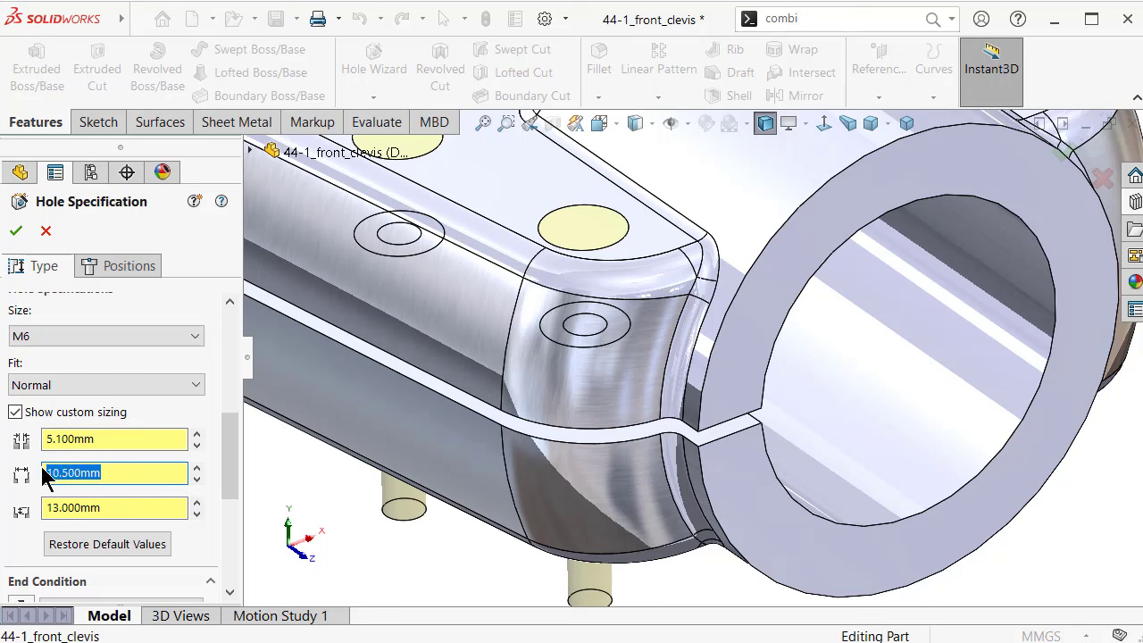
type("10.1")
key("Return")
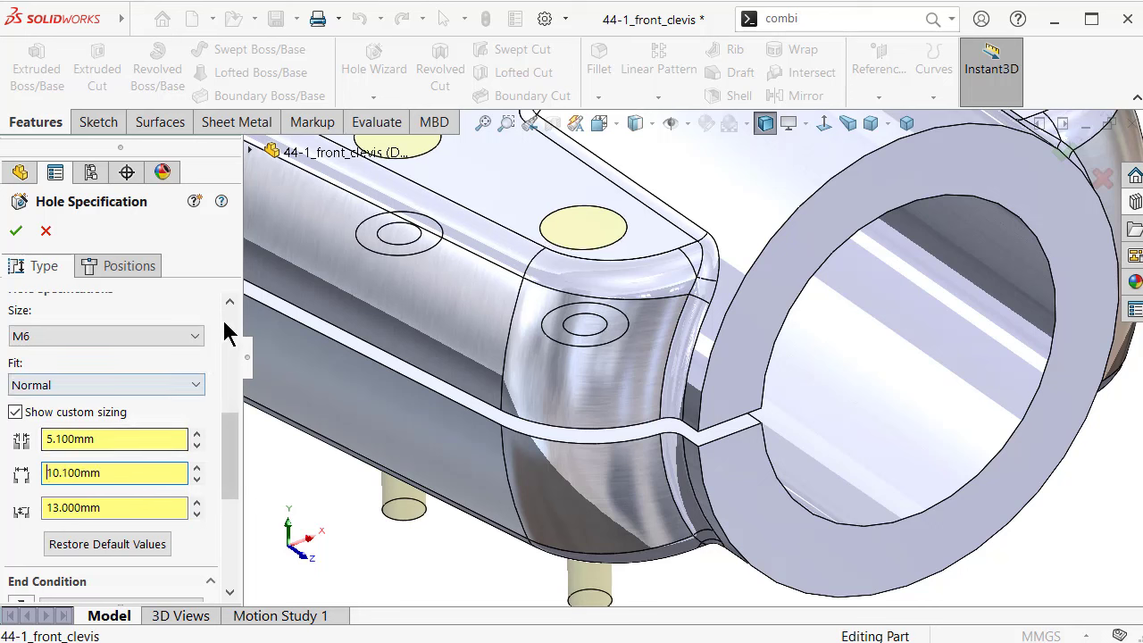
Finish the counterbored holes and start a cosmetic thread with a Blind end condition
left_click(16, 233)
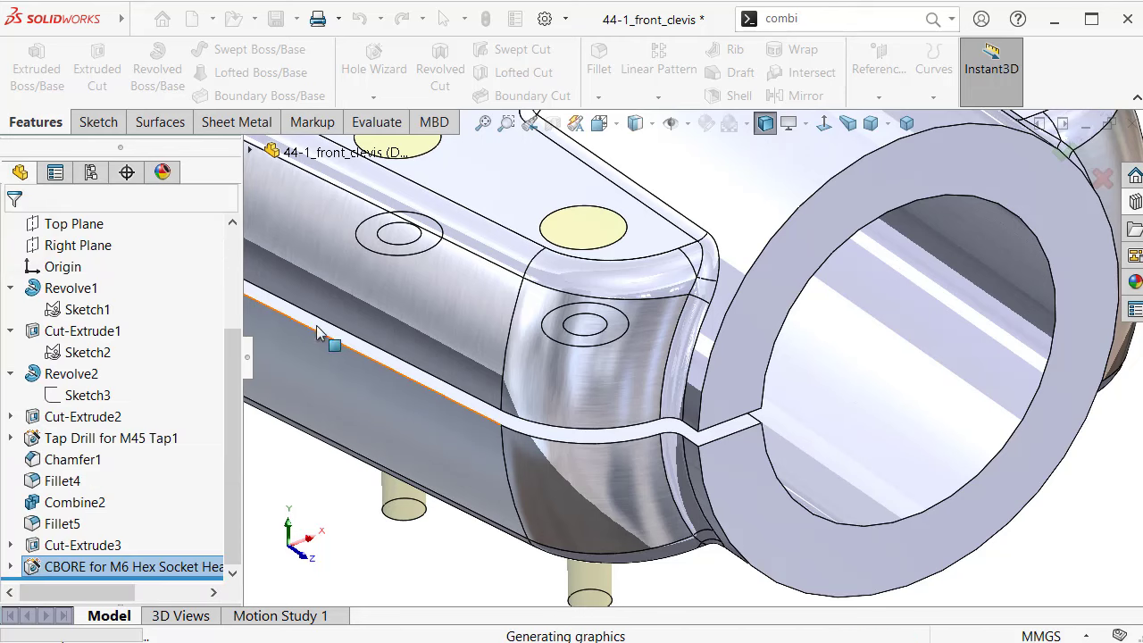
mouse_move(630, 372)
middle_mouse_down()
mouse_move(583, 403)
mouse_move(569, 456)
mouse_move(639, 467)
mouse_move(635, 485)
mouse_move(653, 428)
mouse_move(677, 454)
middle_mouse_up()
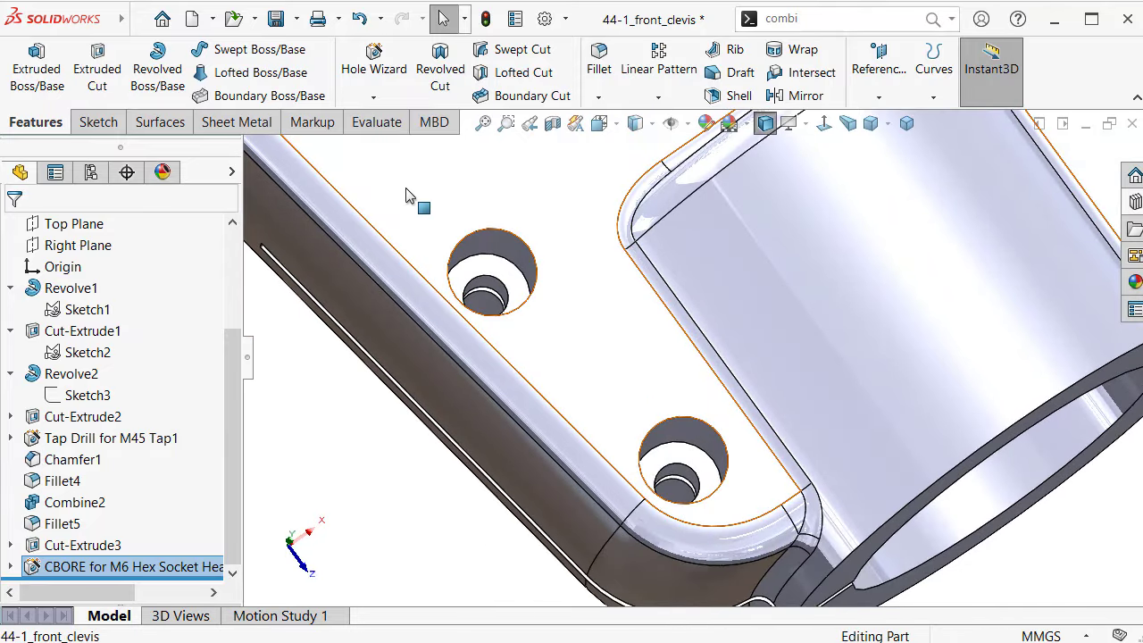
left_click(364, 98)
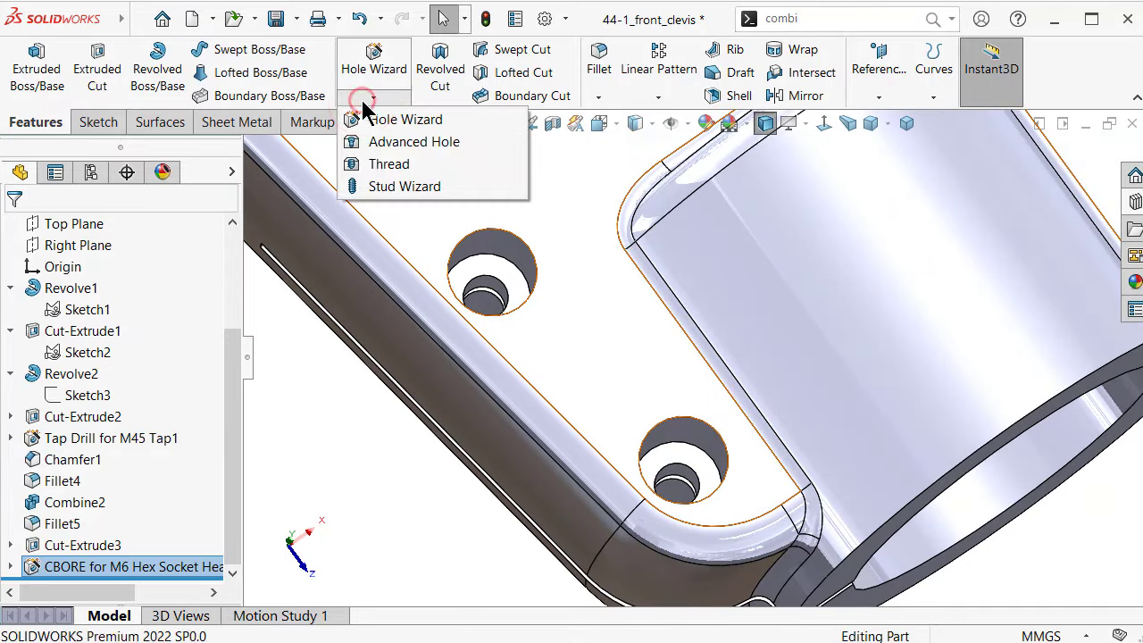
left_click(380, 164)
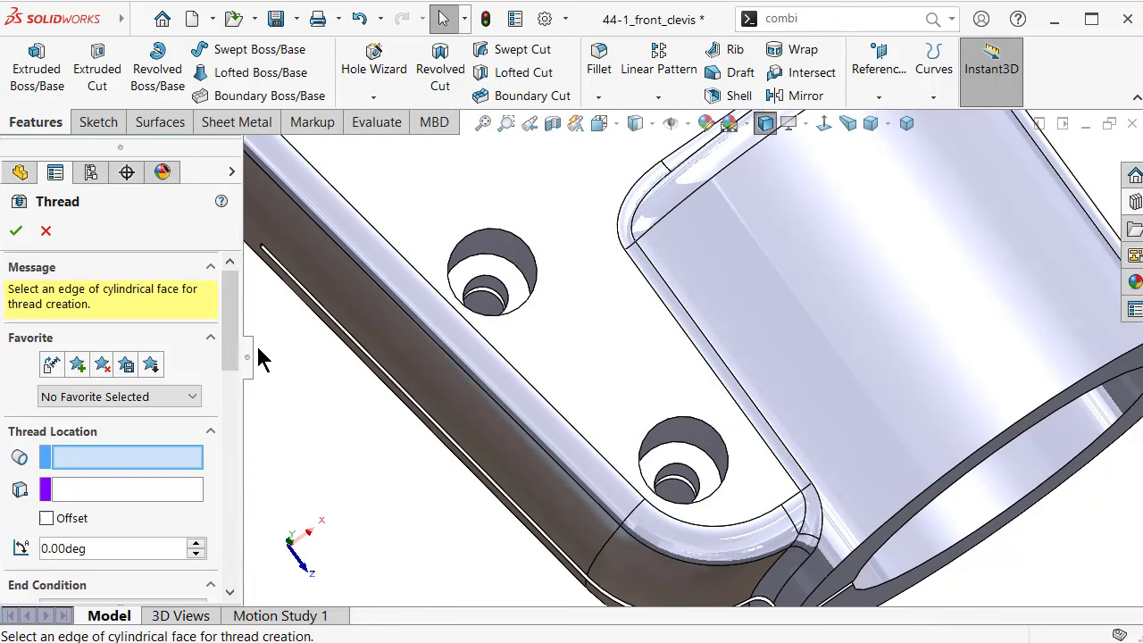
left_click_drag(235, 336, 237, 374)
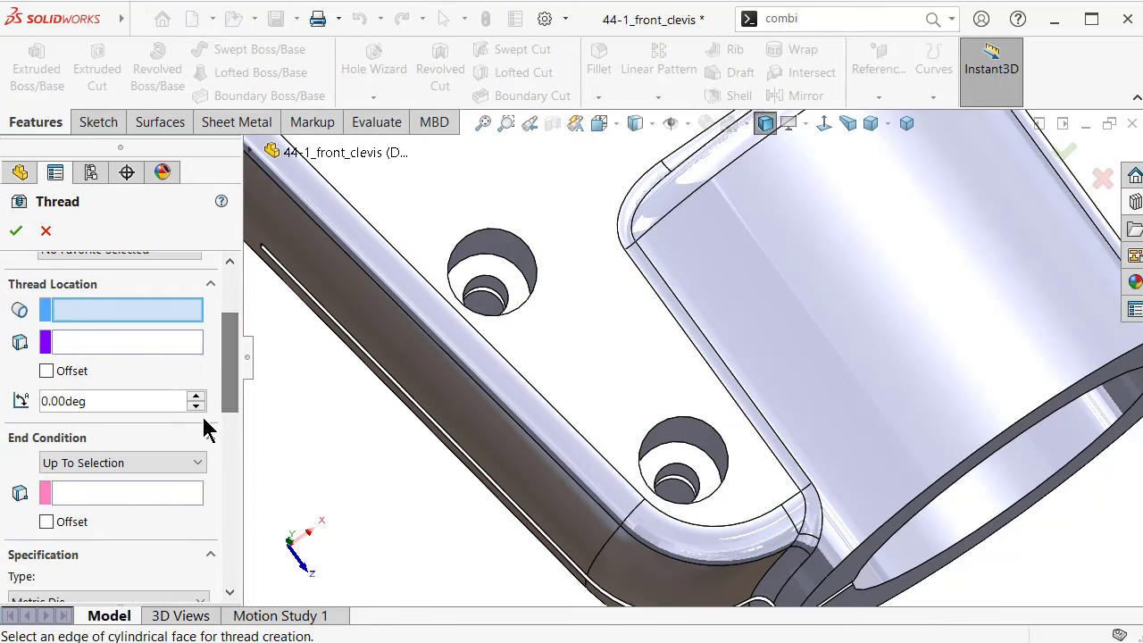
left_click_drag(228, 380, 227, 370)
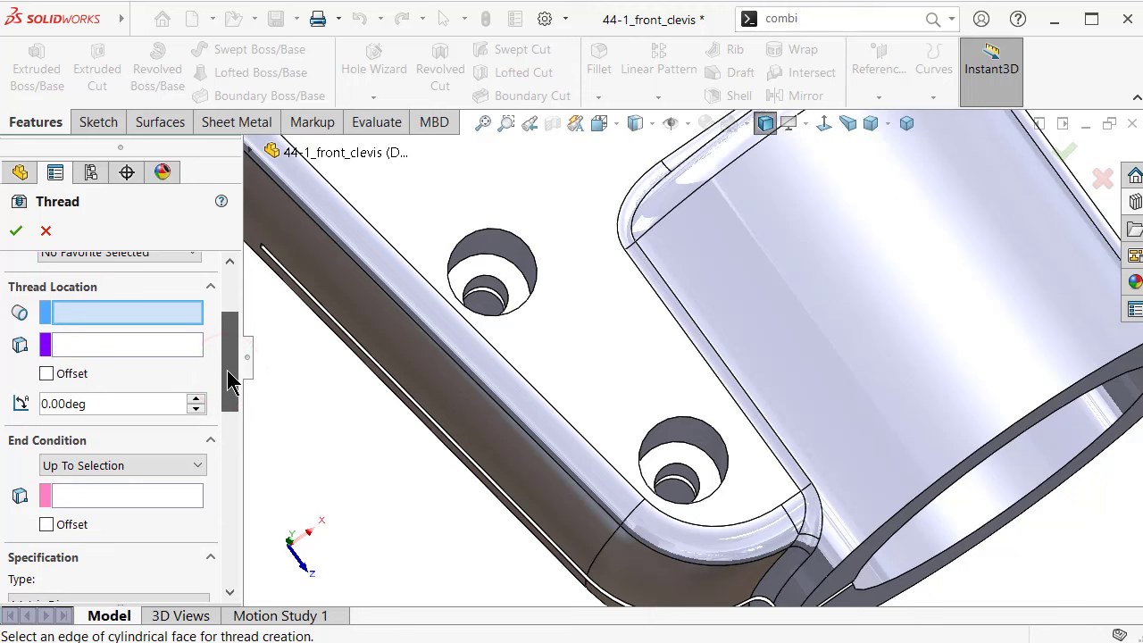
left_click(103, 468)
left_click(103, 483)
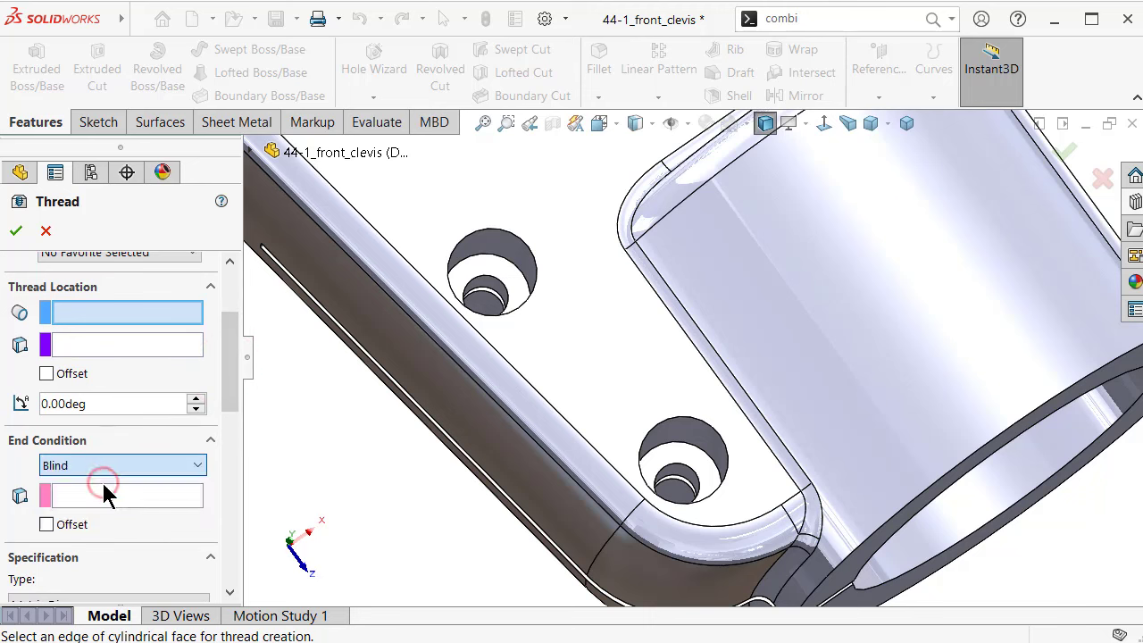
Select the thread's starting edge and set its size to Metric Die M6x1.0
left_click(101, 306)
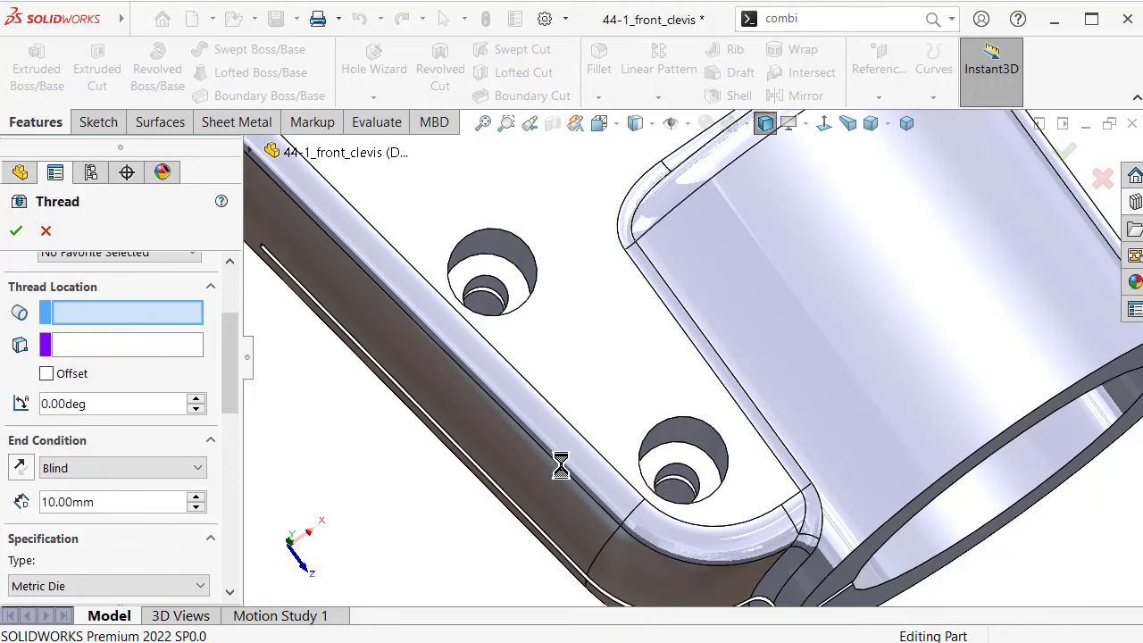
left_click_drag(229, 383, 234, 440)
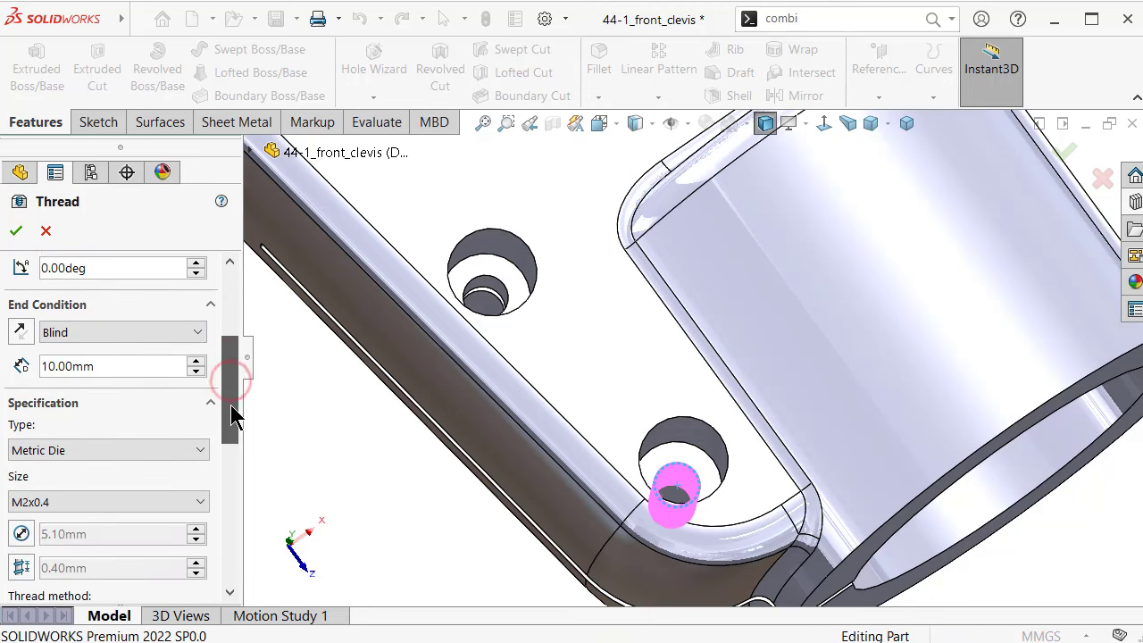
left_click(184, 406)
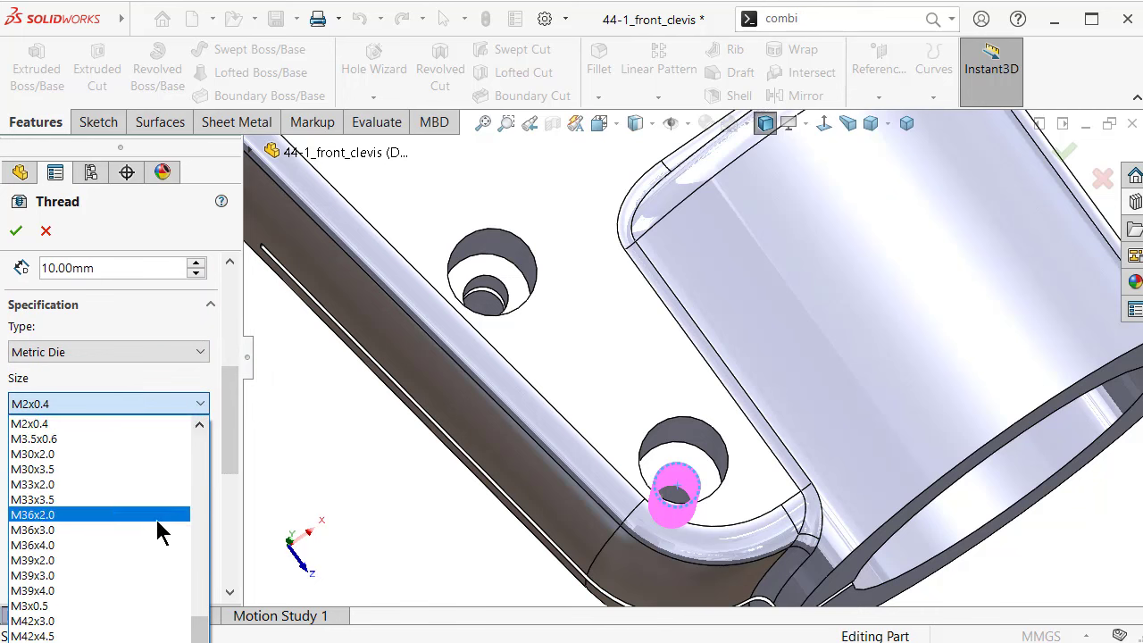
scroll(122, 523, "up", 1)
scroll(125, 518, "down", 3)
scroll(125, 514, "down", 1)
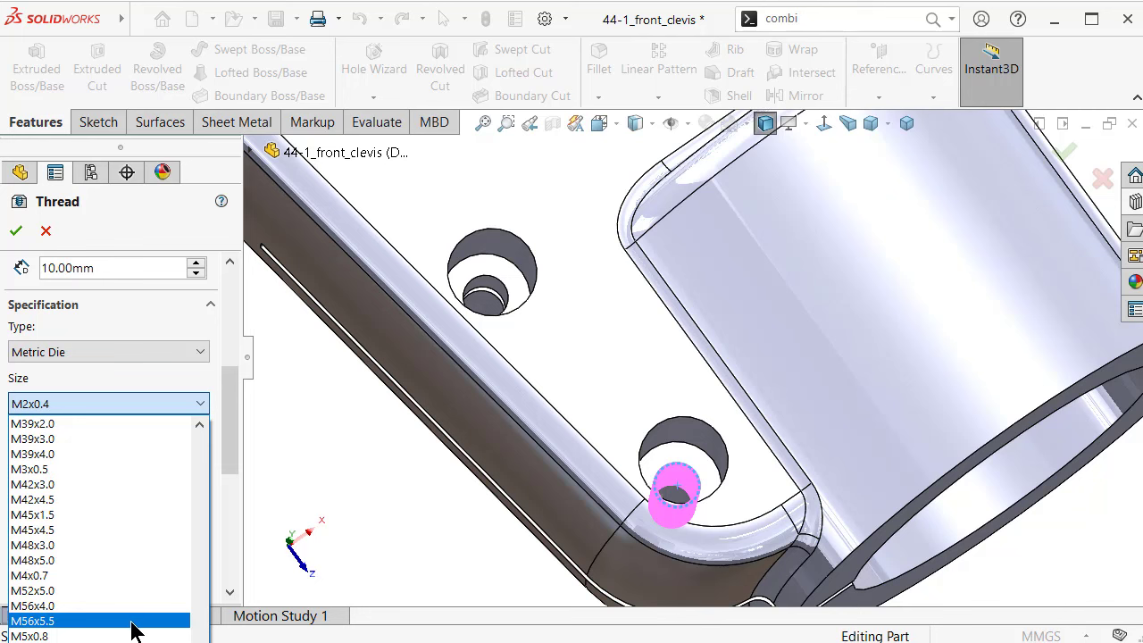
left_click(54, 638)
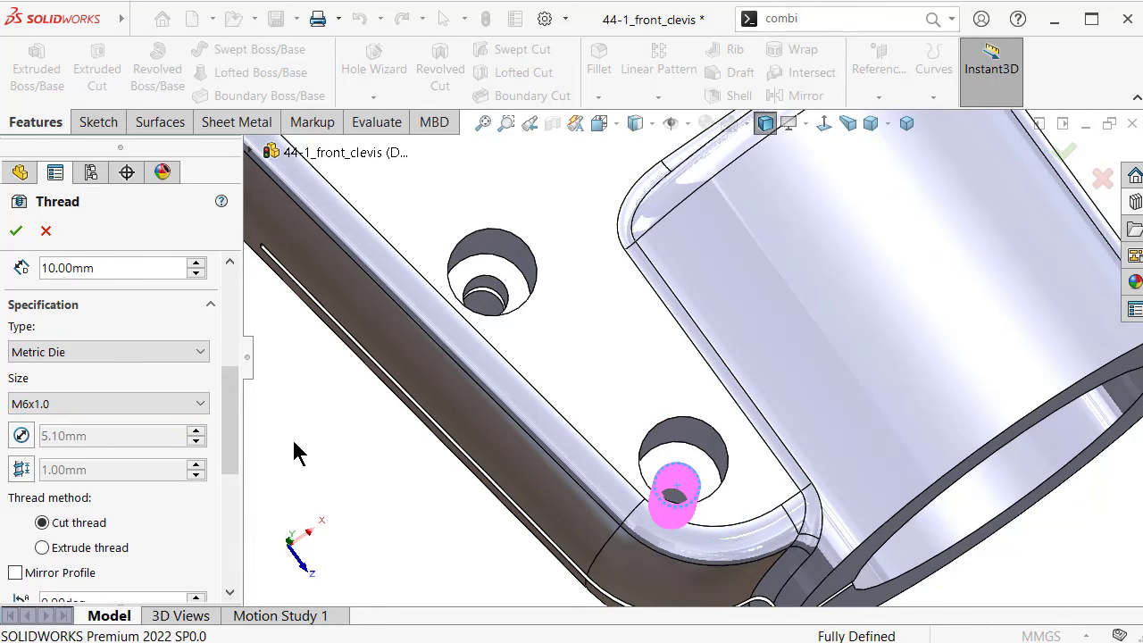
key("ctrl+7")
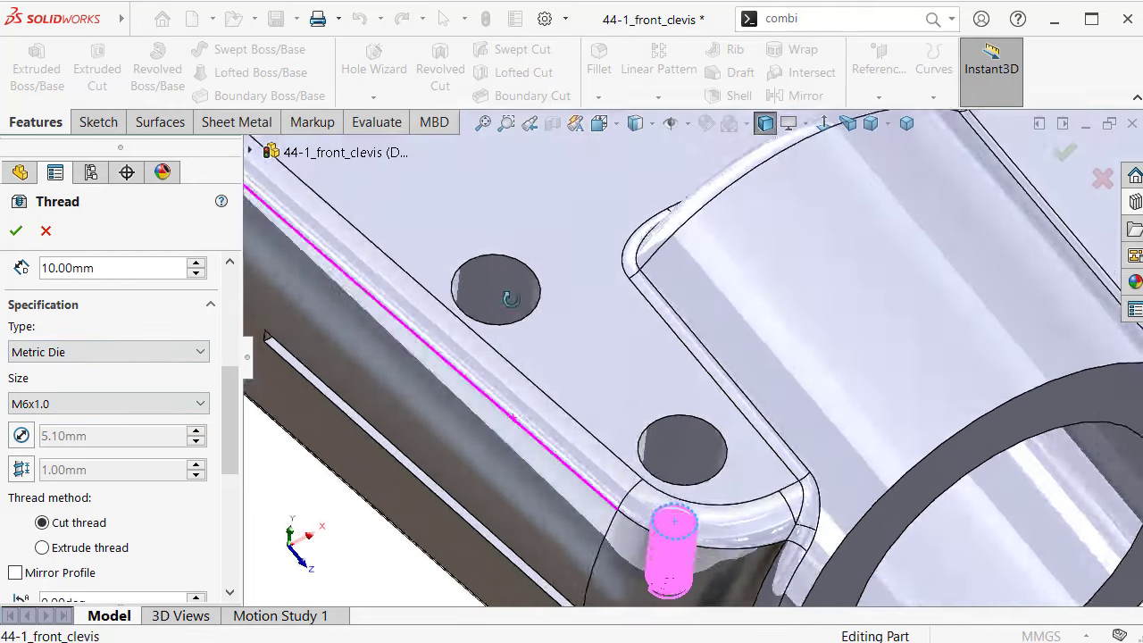
middle_click_drag(598, 409, 518, 447)
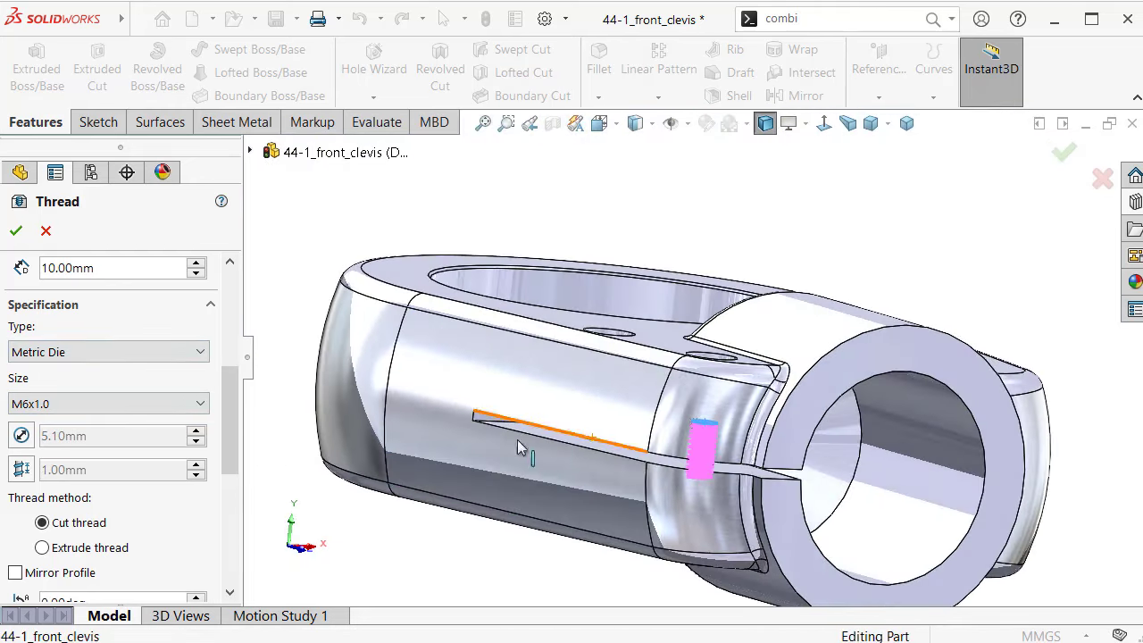
scroll(235, 362, "up", 2)
Keep the thread Blind and increase its depth to 30 mm
scroll(235, 362, "up", 1)
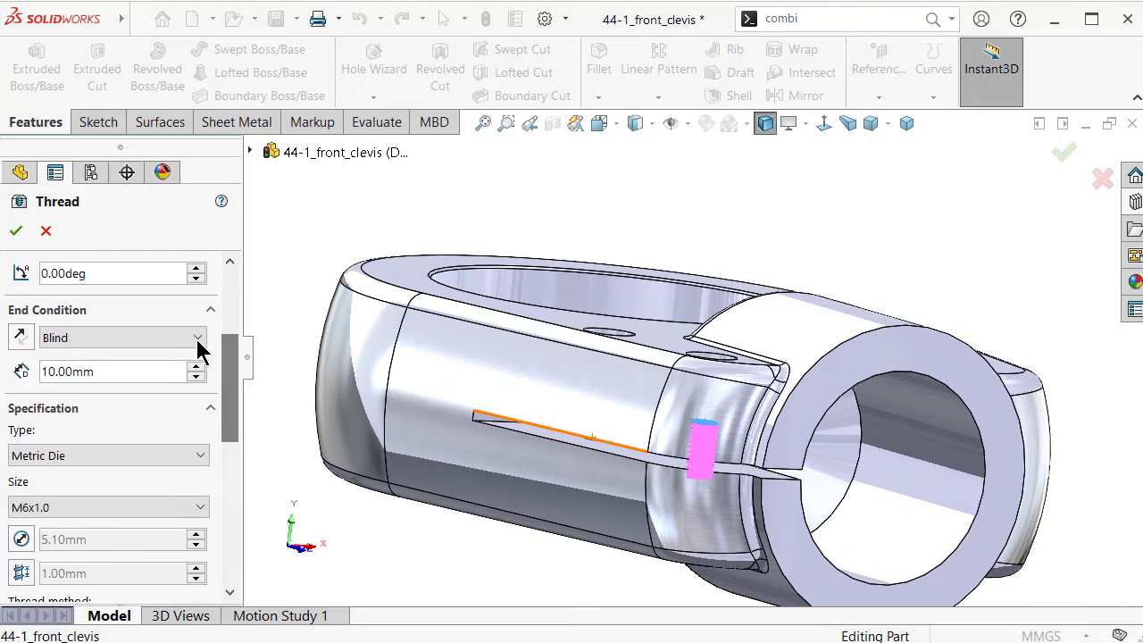
left_click(172, 340)
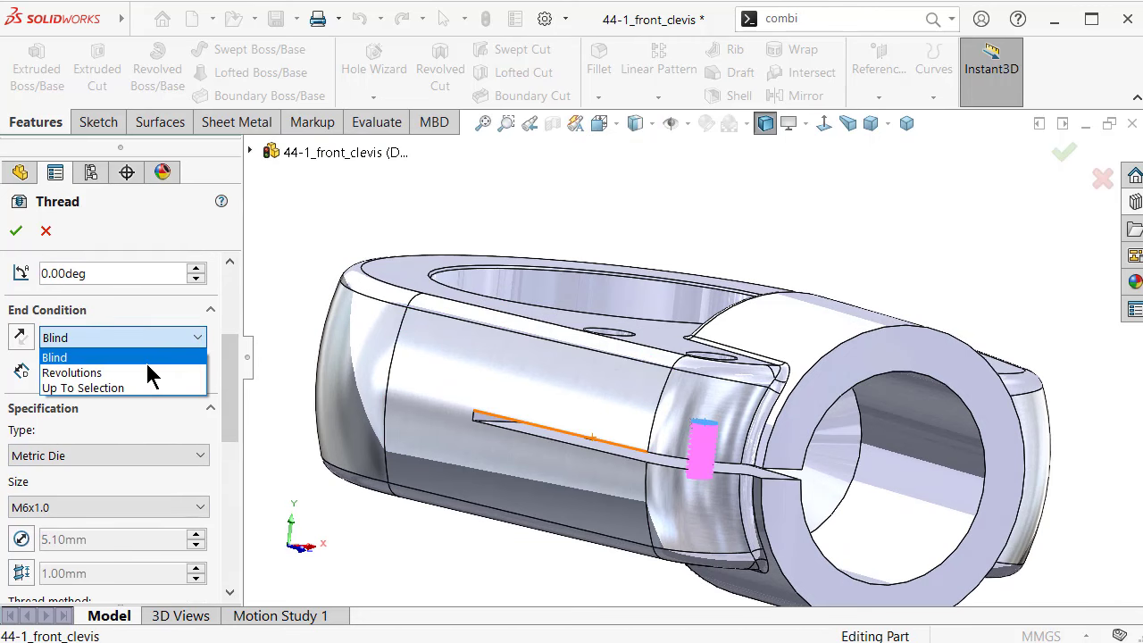
left_click(153, 339)
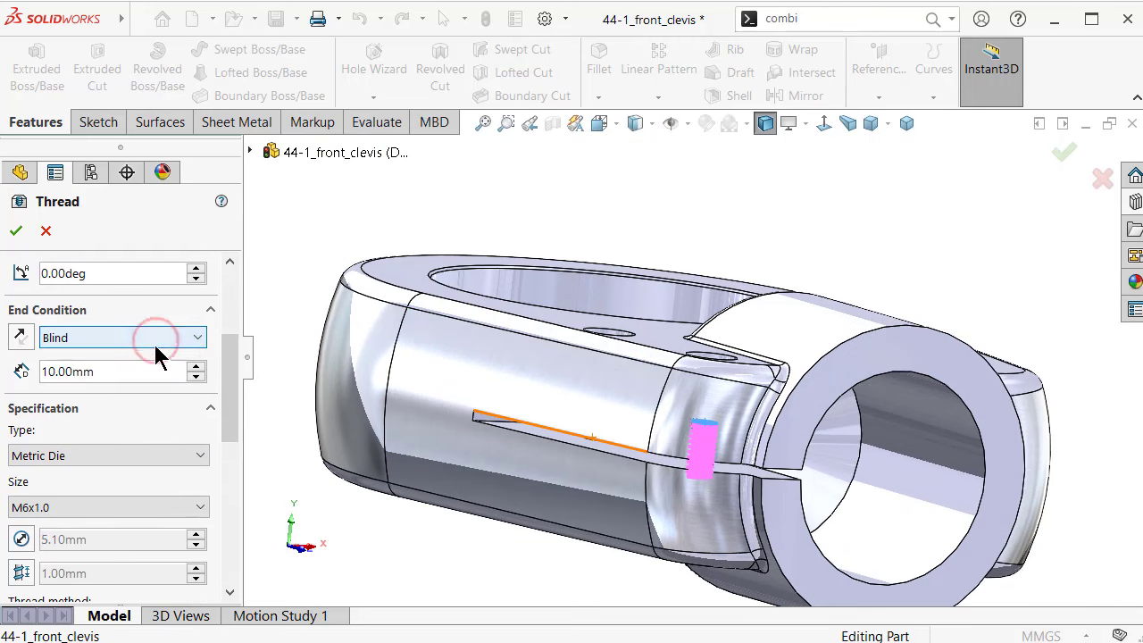
left_click(196, 366)
left_click(196, 366)
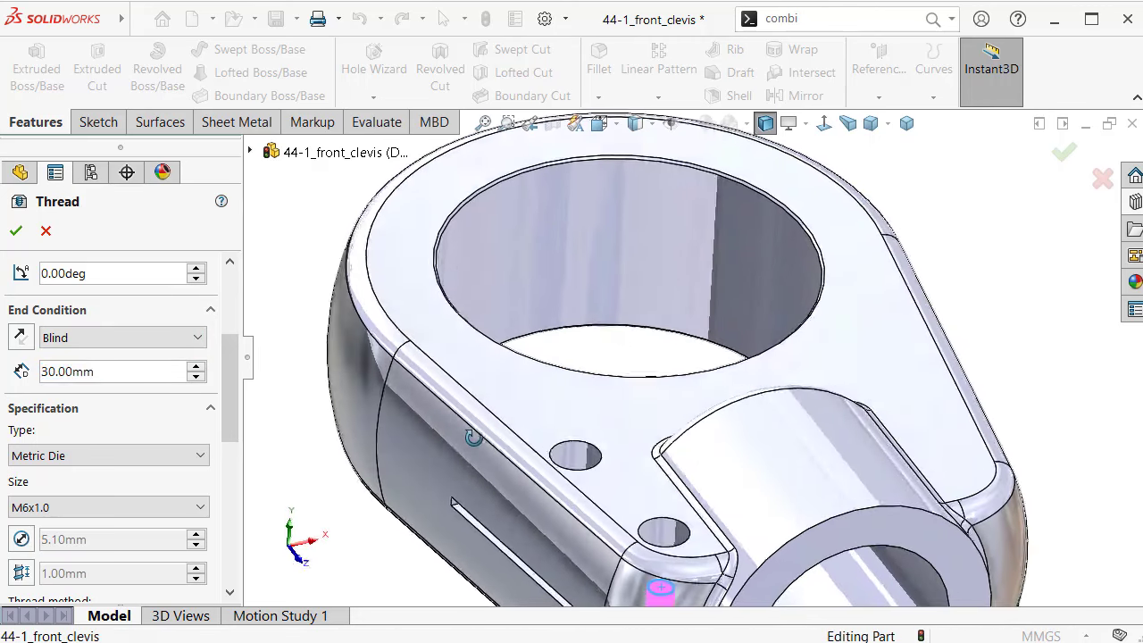
mouse_move(487, 366)
middle_mouse_down()
mouse_move(696, 572)
mouse_move(733, 490)
mouse_move(669, 426)
mouse_move(658, 510)
mouse_move(685, 538)
mouse_move(669, 527)
middle_mouse_up()
scroll(696, 572, "down", 3)
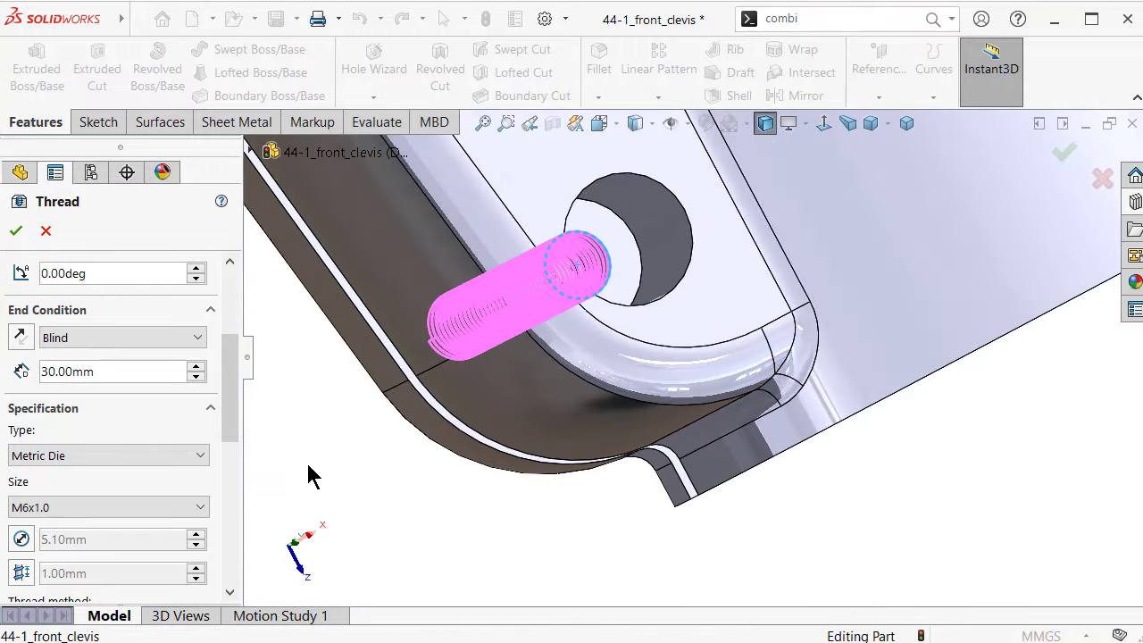
scroll(233, 357, "up", 3)
scroll(234, 358, "up", 2)
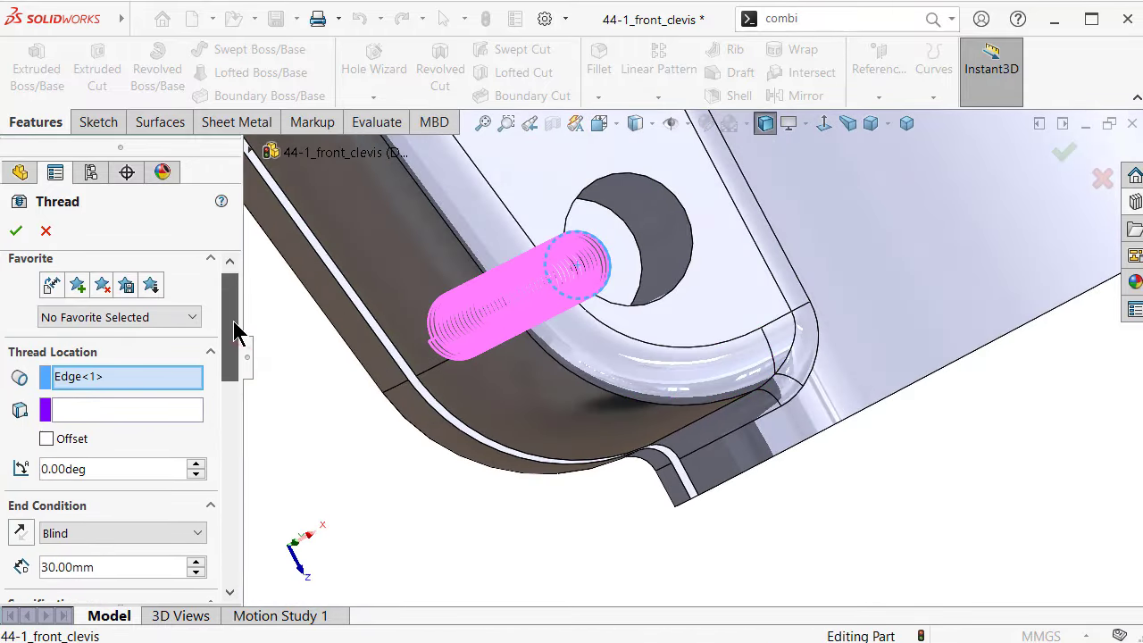
Add a 1 mm start offset to the thread, reversed into the hole
left_click(48, 439)
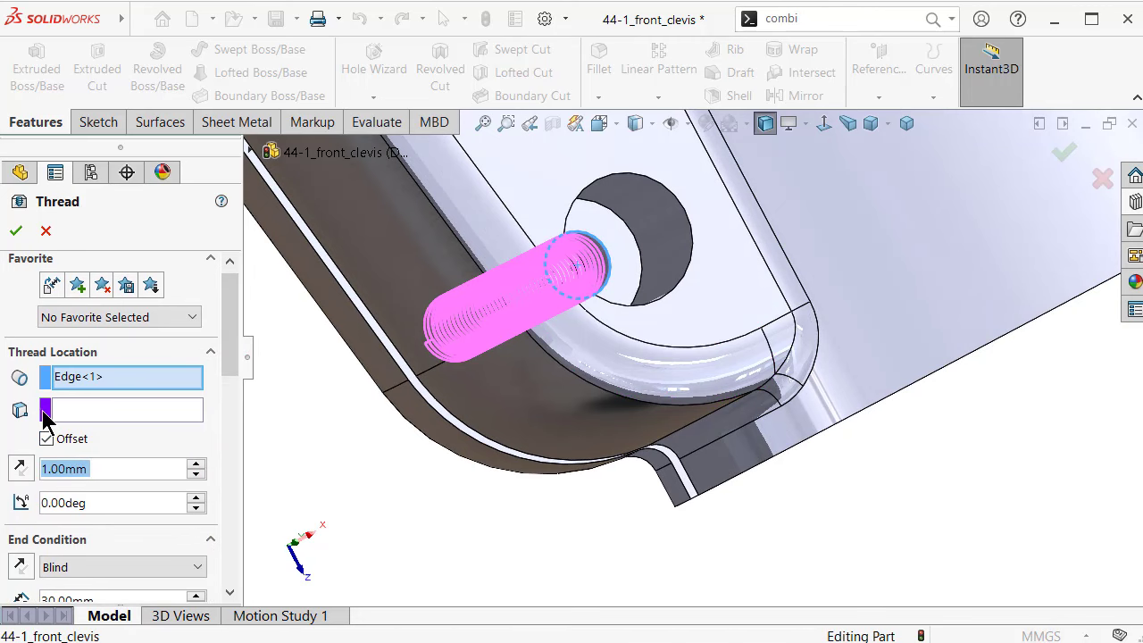
left_click(27, 471)
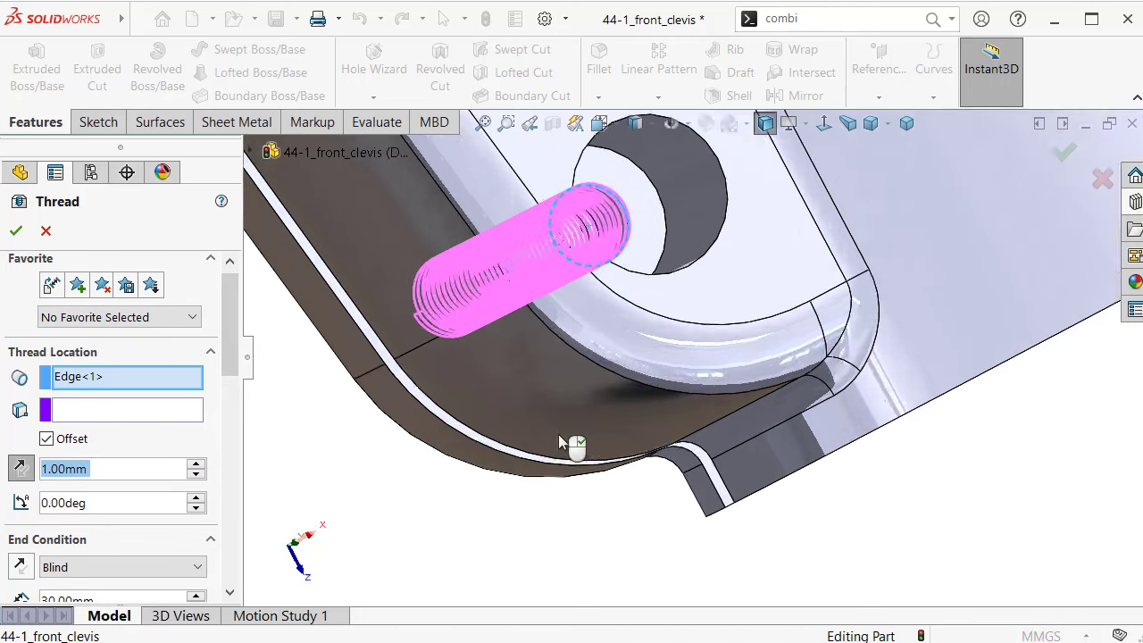
middle_click_drag(250, 494, 545, 334)
scroll(545, 334, "down", 5)
mouse_move(600, 267)
middle_mouse_down()
mouse_move(679, 324)
mouse_move(684, 357)
mouse_move(677, 352)
middle_mouse_up()
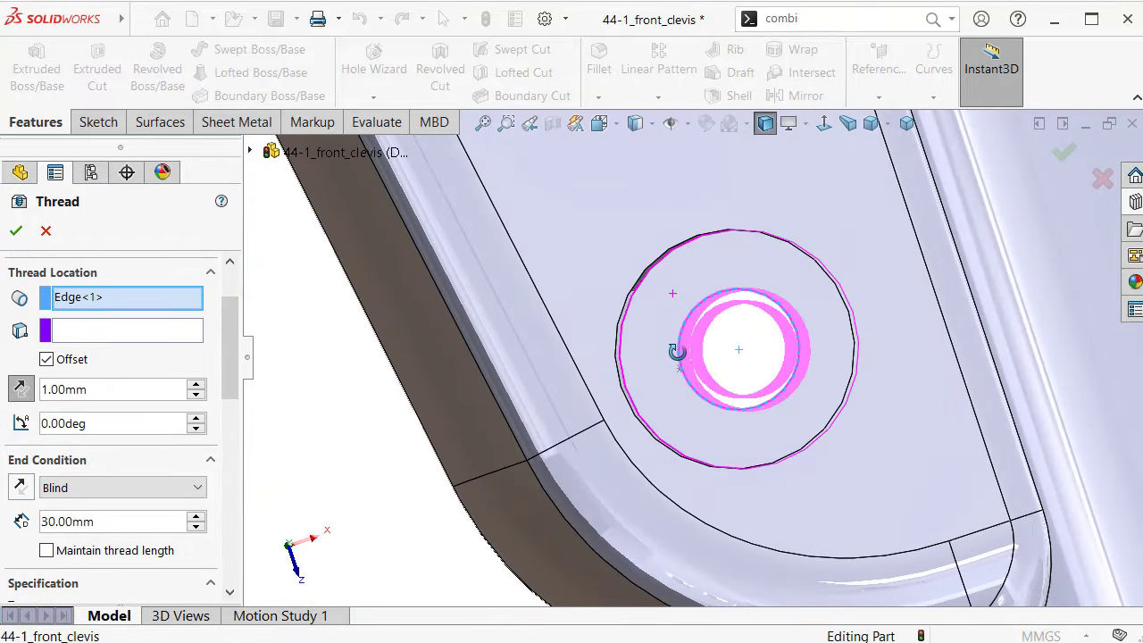
left_click_drag(234, 378, 245, 487)
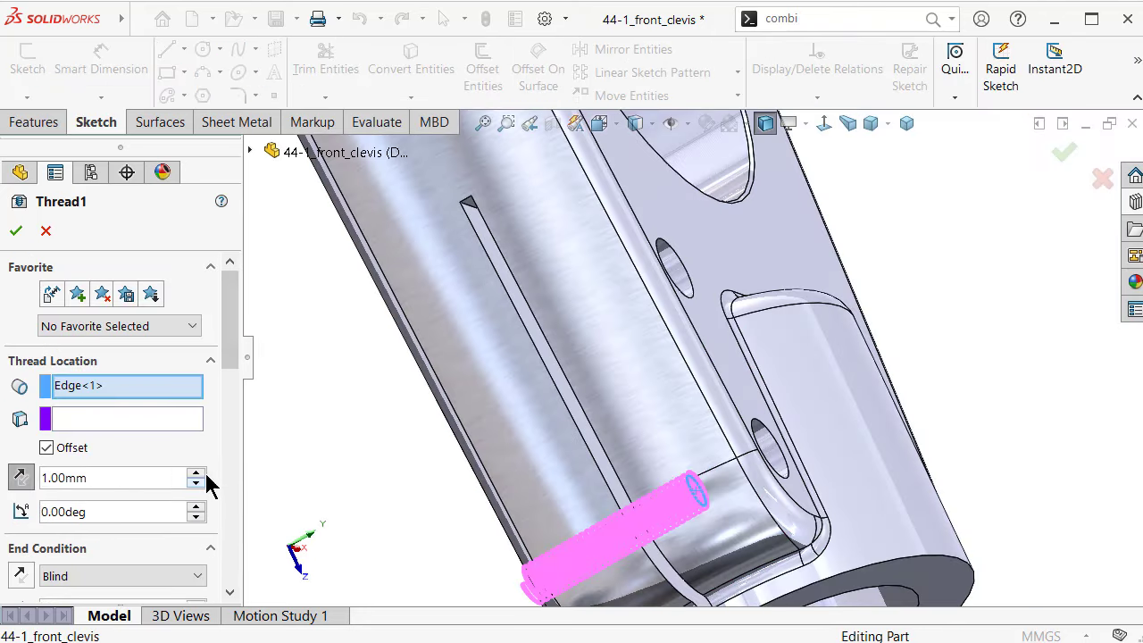
Step the thread depth back down to 20 mm and accept Thread1
left_click_drag(235, 375, 247, 433)
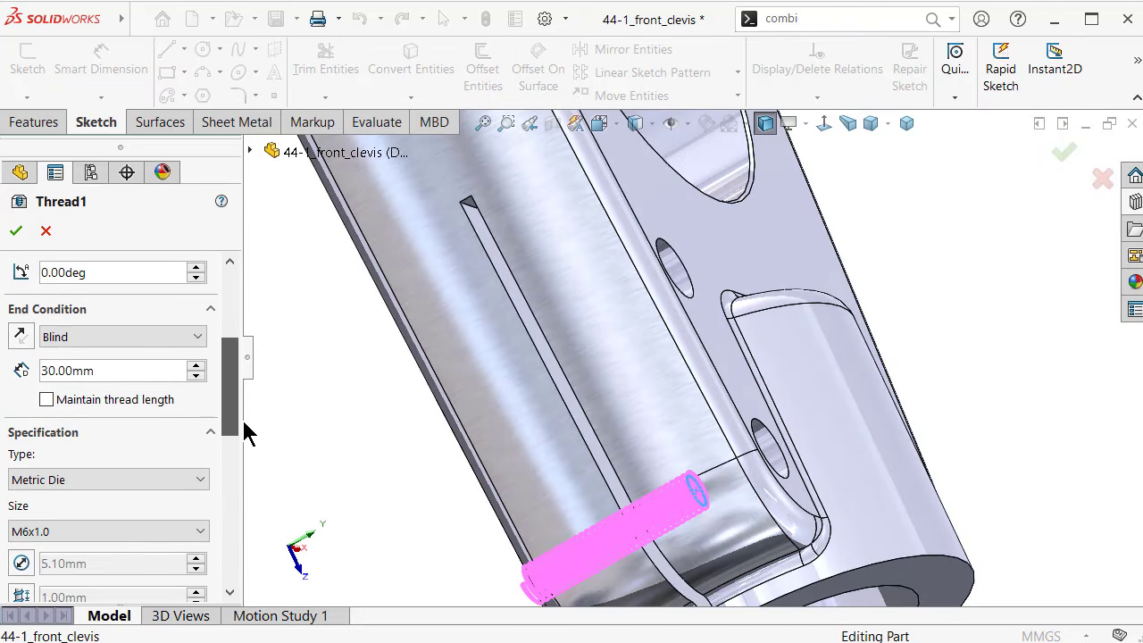
left_click(202, 367)
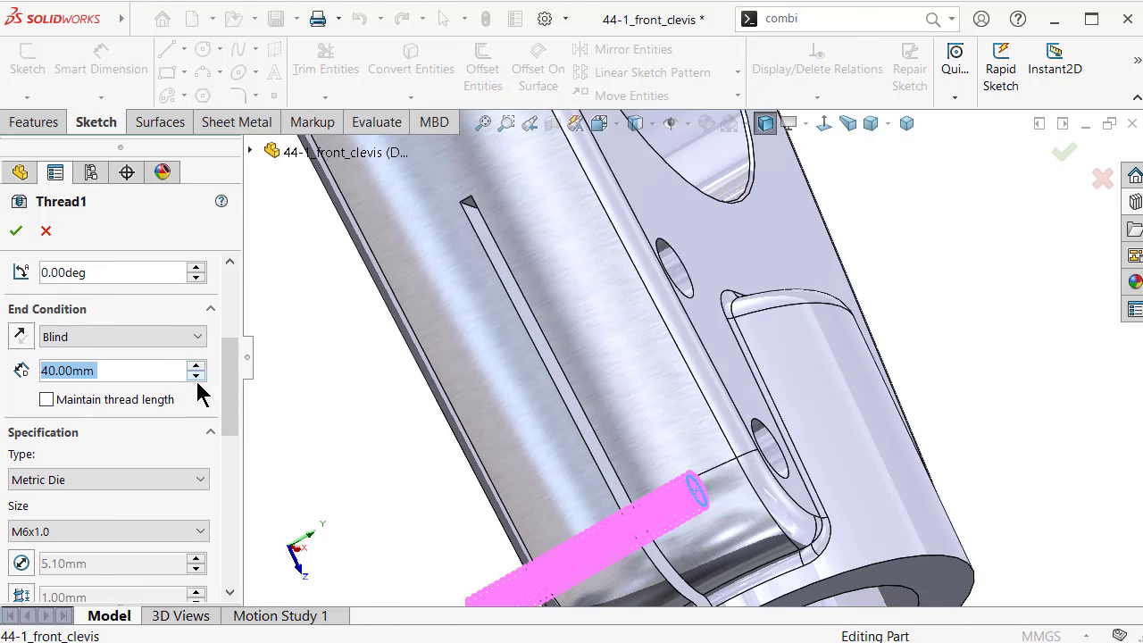
left_click(197, 376)
left_click(199, 375)
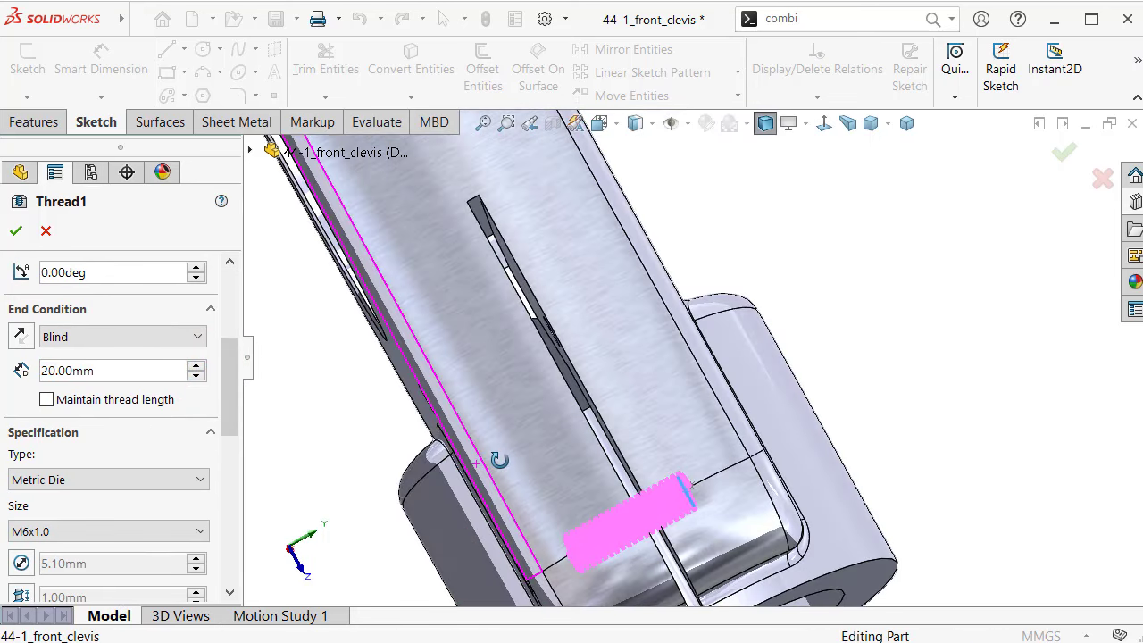
mouse_move(462, 467)
middle_mouse_down()
mouse_move(498, 490)
mouse_move(533, 470)
mouse_move(449, 509)
middle_mouse_up()
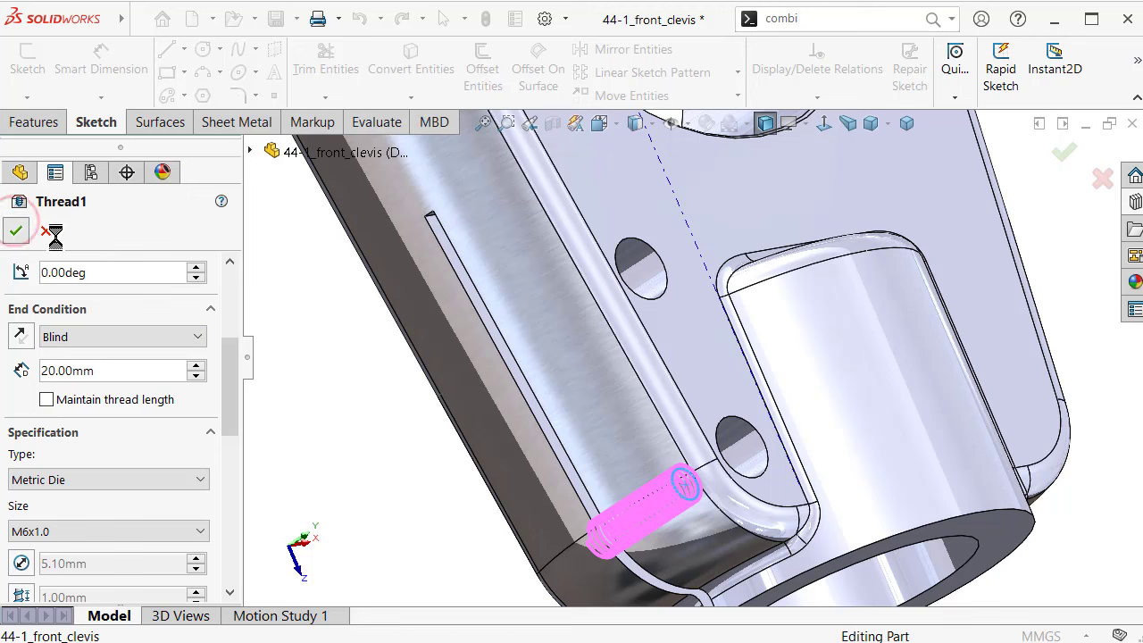
middle_click_drag(571, 357, 286, 143)
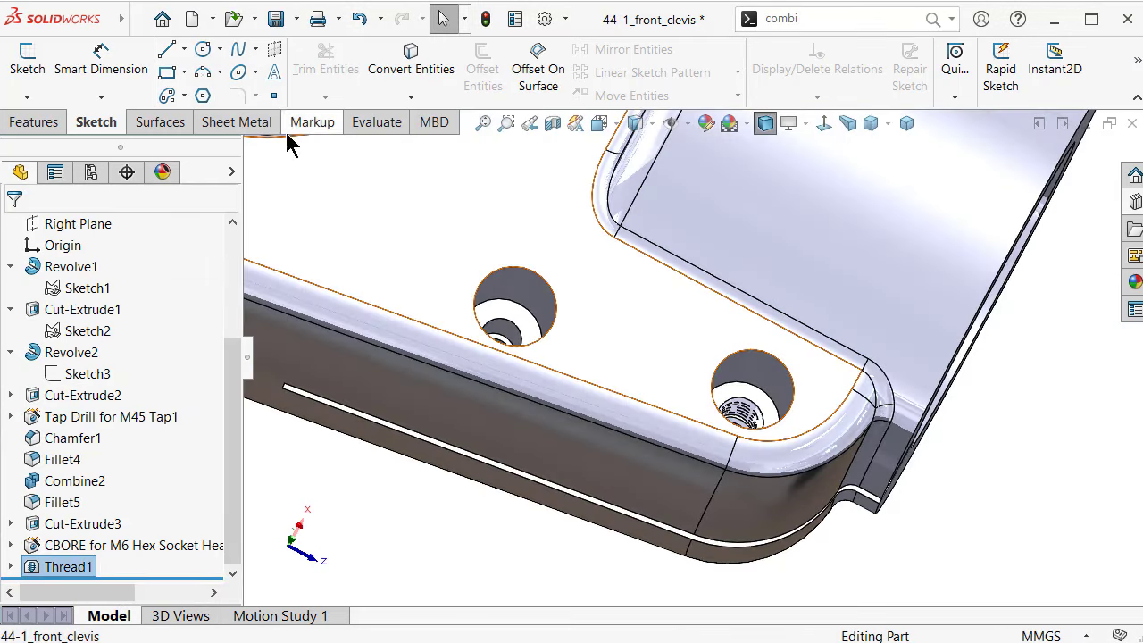
Start a second cosmetic thread on the other hole with a 1 mm reversed start offset
left_click(42, 125)
left_click(374, 97)
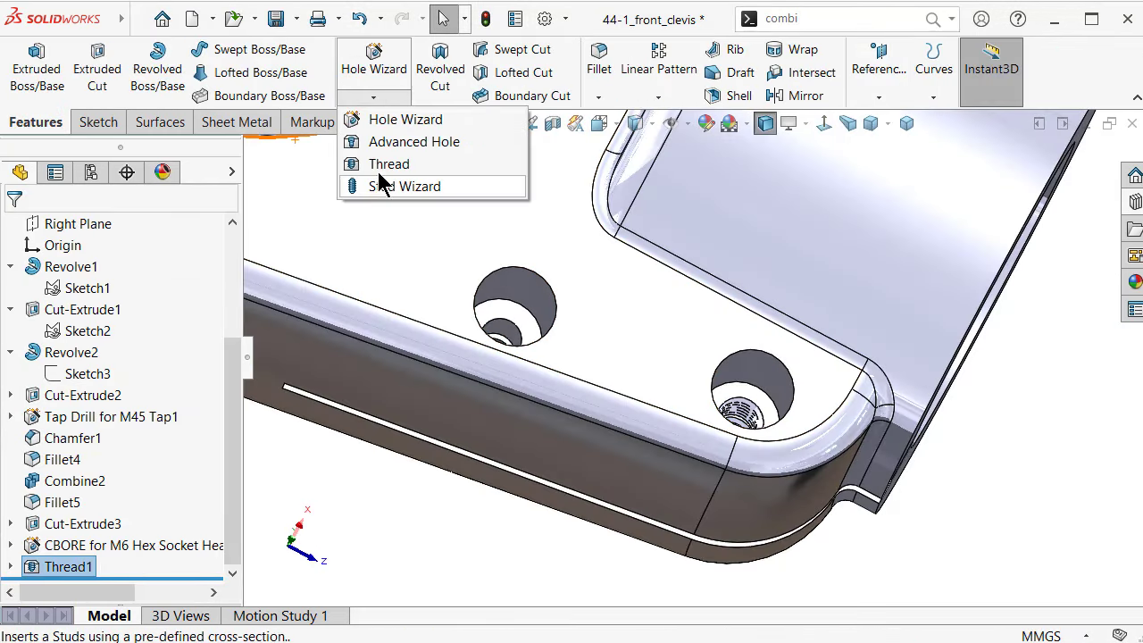
left_click(379, 164)
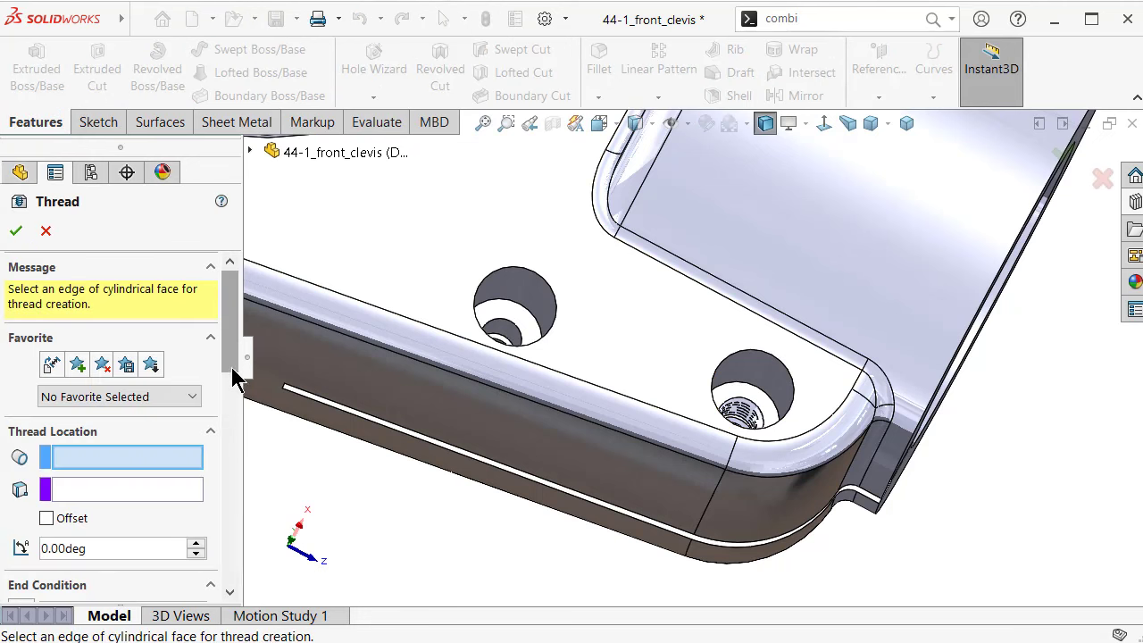
left_click_drag(239, 335, 244, 349)
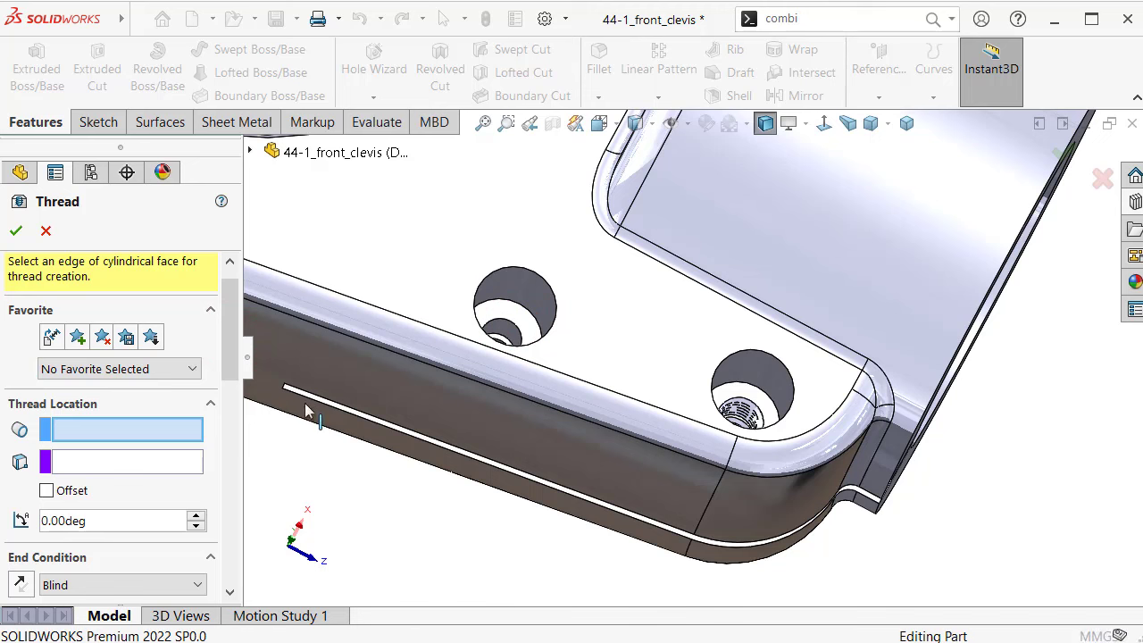
left_click(46, 421)
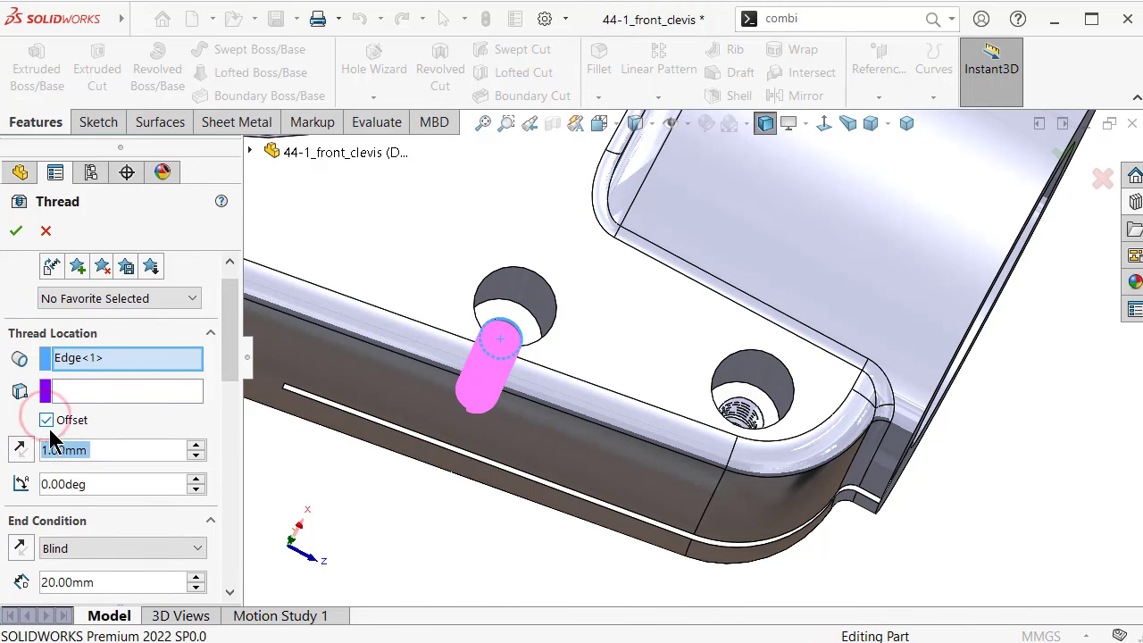
left_click(29, 450)
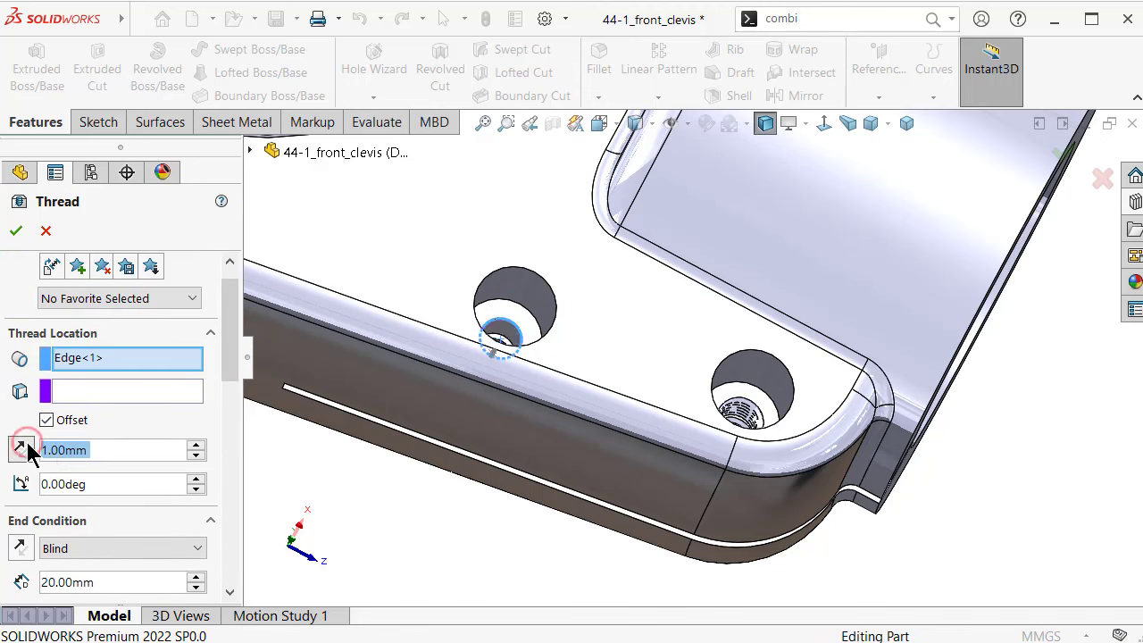
scroll(237, 375, "down", 2)
scroll(234, 393, "down", 1)
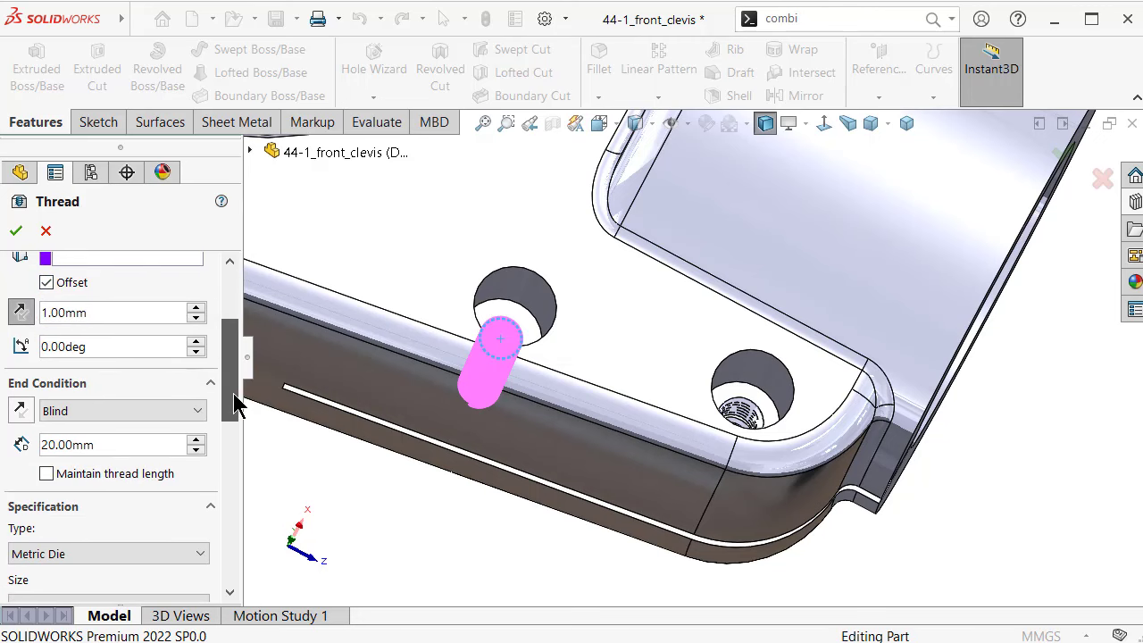
left_click_drag(233, 393, 234, 423)
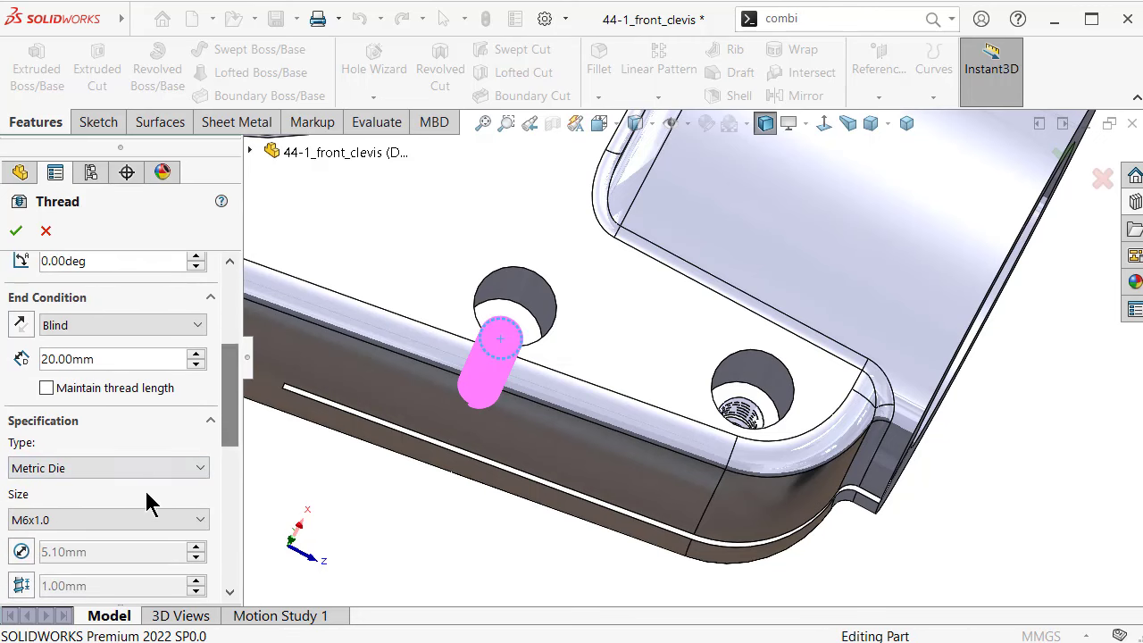
mouse_move(500, 375)
middle_mouse_down()
mouse_move(633, 476)
mouse_move(636, 446)
mouse_move(609, 611)
middle_mouse_up()
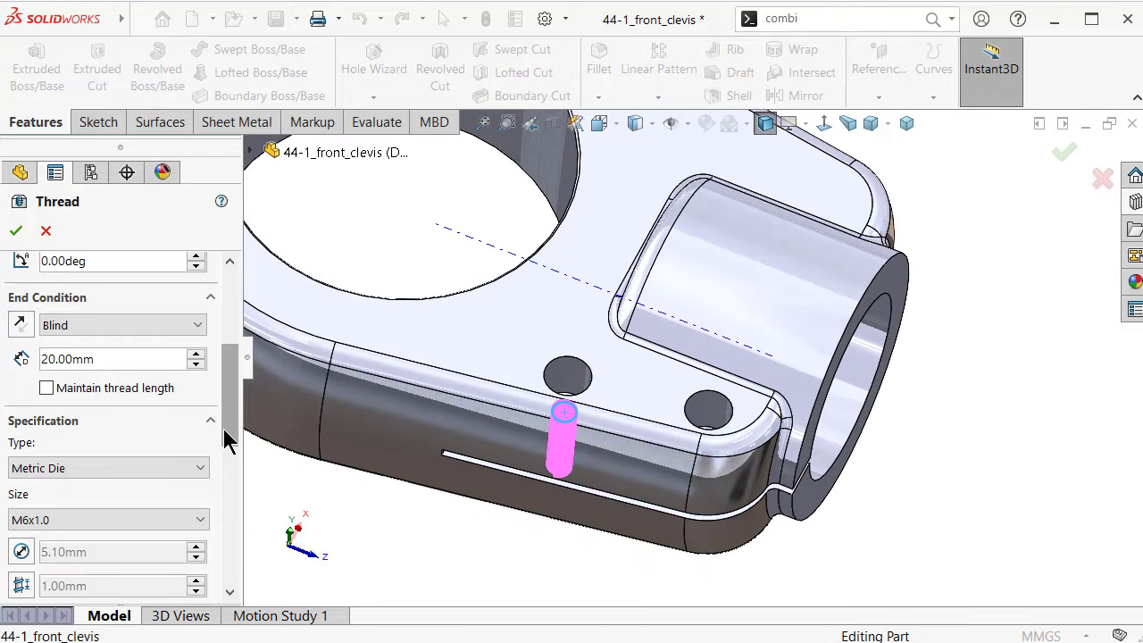
Turn on Mirror Profile and accept the 20 mm M6x1.0 thread
left_click(16, 231)
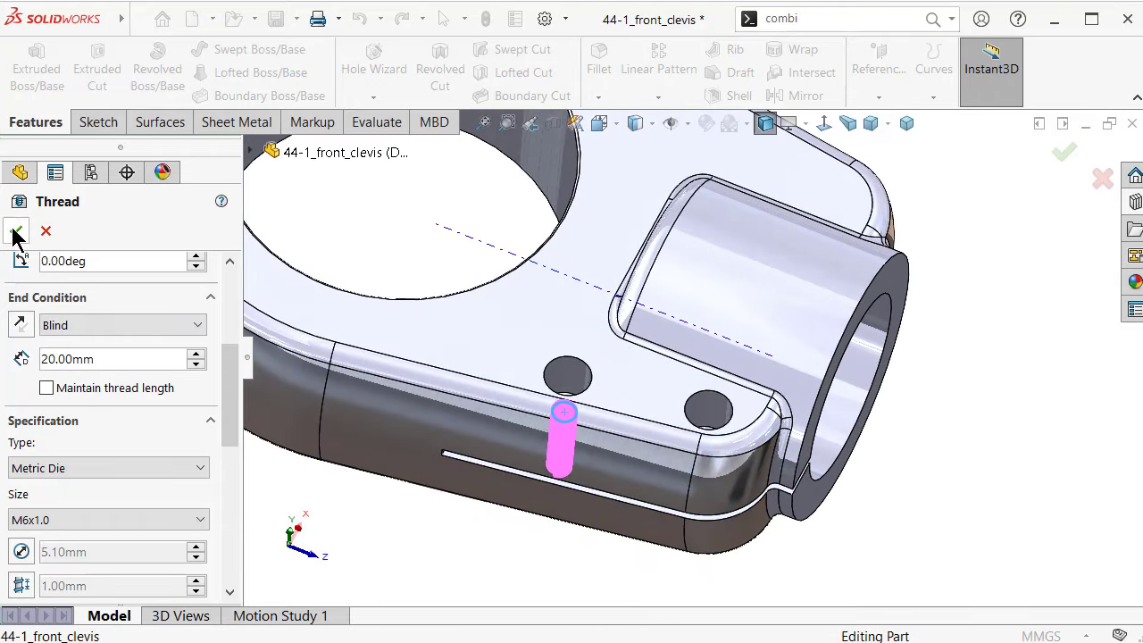
left_click_drag(230, 378, 237, 474)
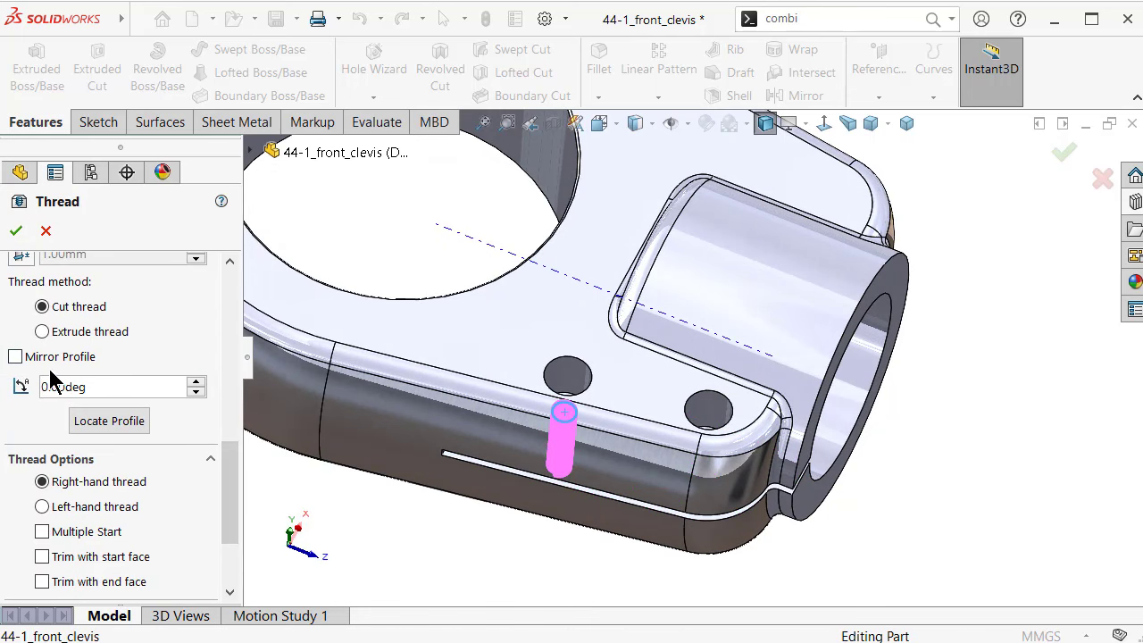
left_click(15, 357)
middle_click_drag(268, 357, 366, 452)
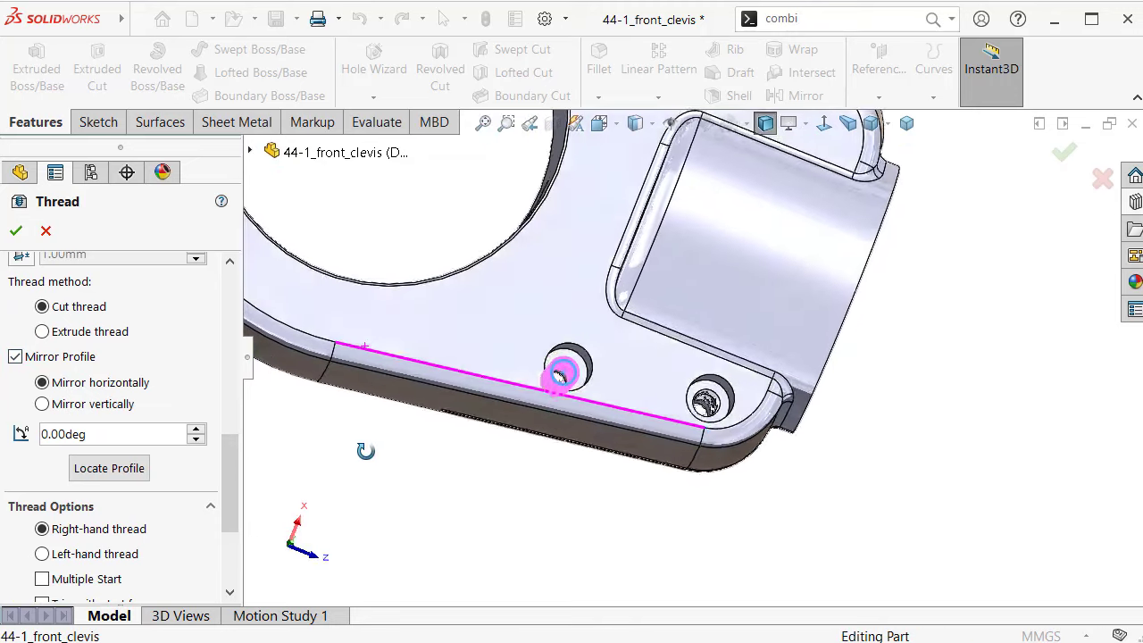
left_click(15, 233)
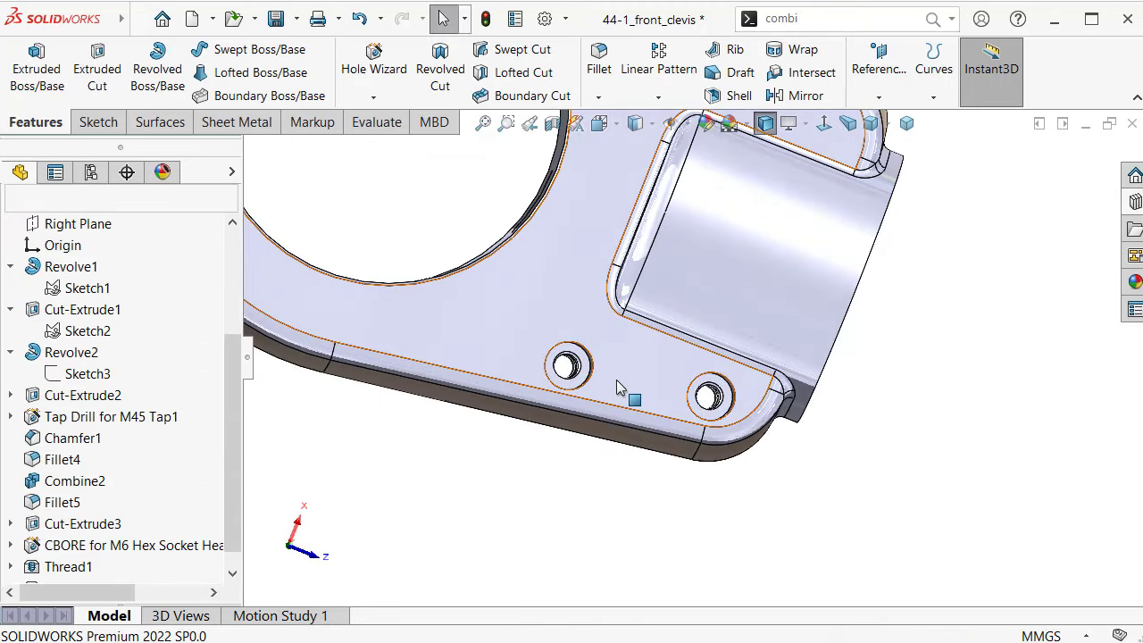
scroll(616, 379, "down", 5)
mouse_move(625, 372)
middle_mouse_down()
mouse_move(572, 370)
mouse_move(889, 408)
mouse_move(914, 452)
middle_mouse_up()
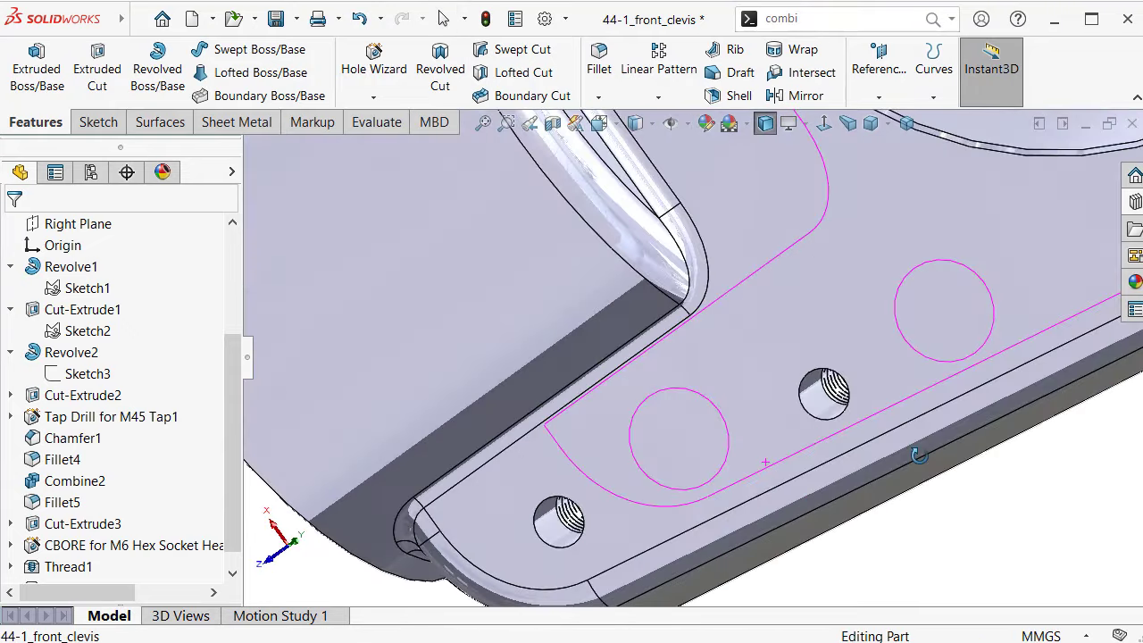
scroll(868, 386, "up", 2)
mouse_move(848, 386)
middle_mouse_down()
mouse_move(727, 357)
mouse_move(619, 306)
middle_mouse_up()
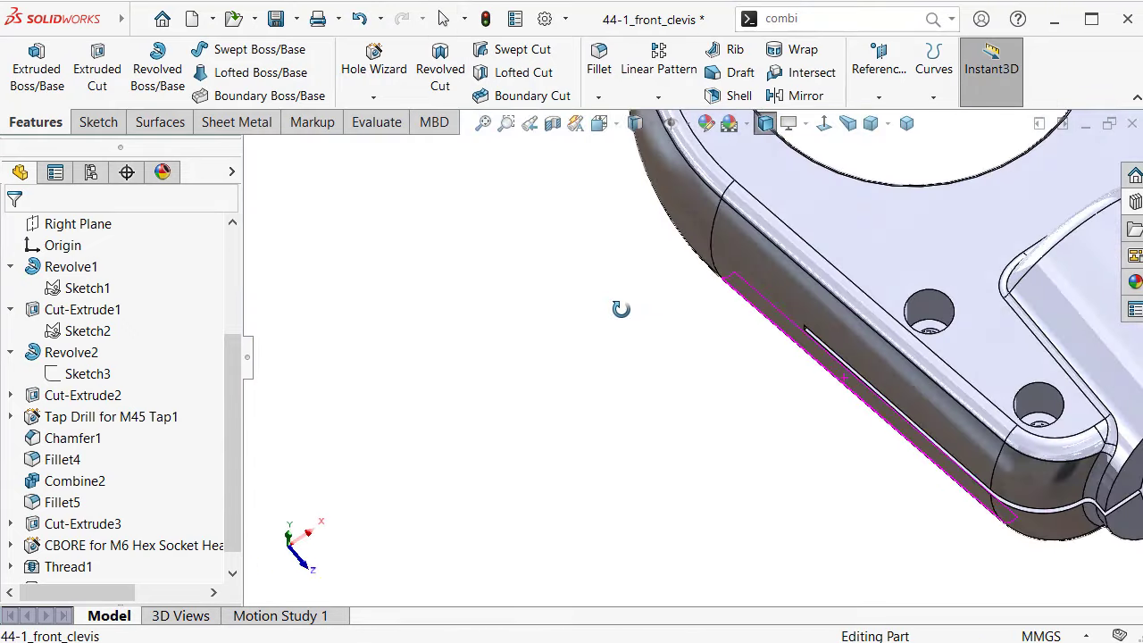
scroll(850, 317, "down", 3)
scroll(850, 317, "down", 3)
scroll(852, 355, "down", 2)
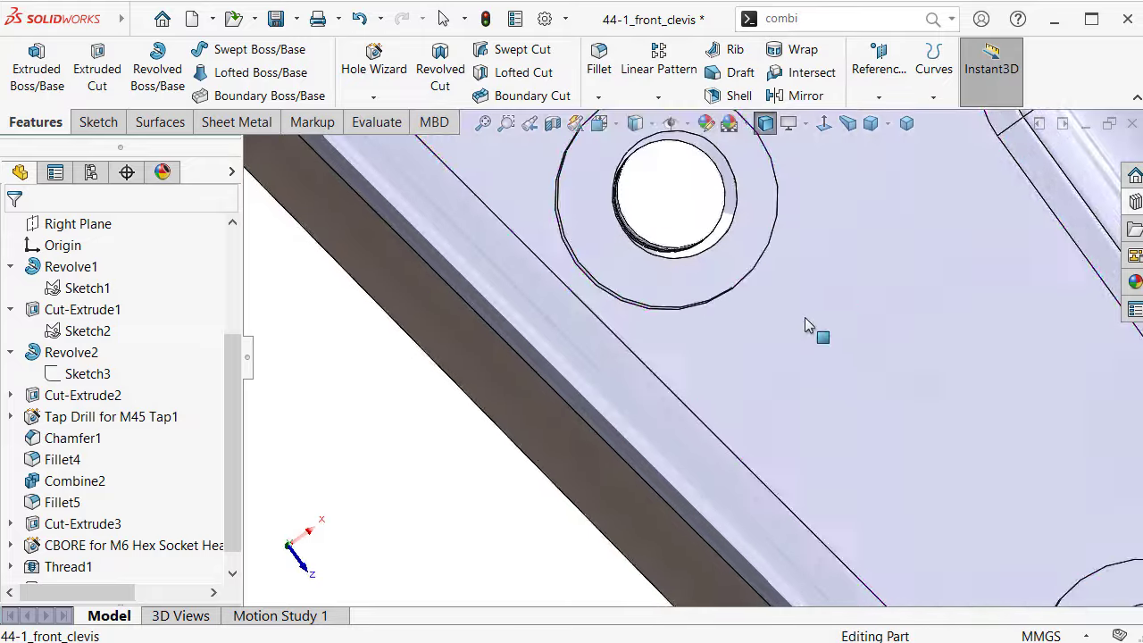
scroll(807, 325, "down", 3)
scroll(727, 248, "down", 2)
mouse_move(726, 270)
middle_mouse_down()
mouse_move(732, 238)
mouse_move(604, 233)
mouse_move(817, 294)
mouse_move(842, 270)
mouse_move(748, 312)
middle_mouse_up()
scroll(726, 362, "down", 5)
mouse_move(725, 361)
middle_mouse_down()
mouse_move(759, 370)
mouse_move(730, 362)
middle_mouse_up()
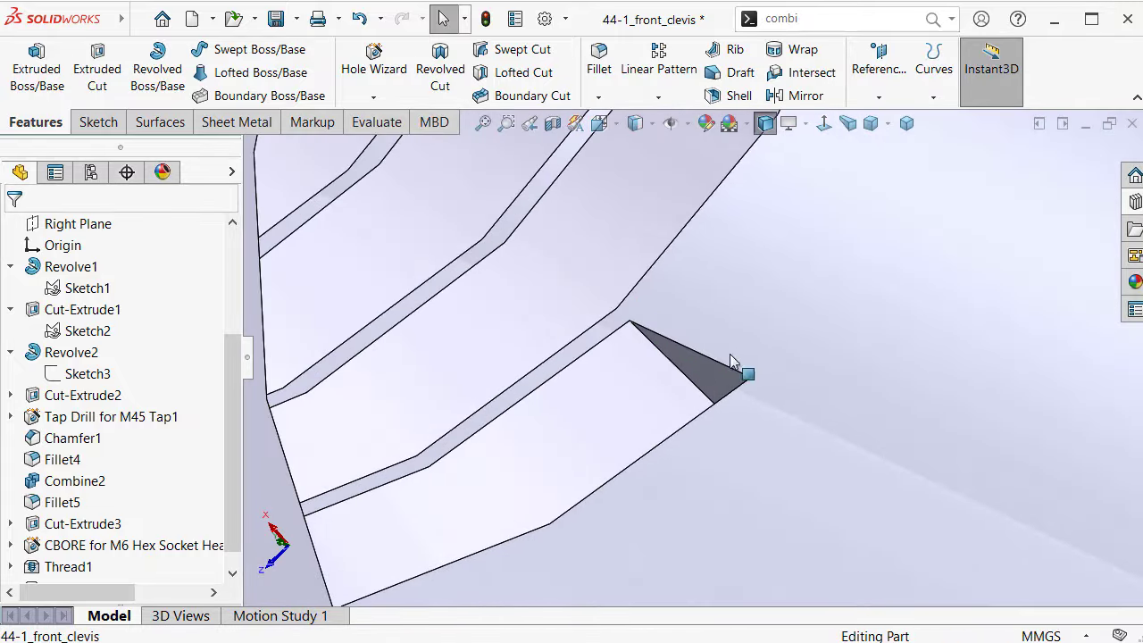
Start a sketch on Thread2's end face and convert its edges into the sketch
left_click(702, 369)
left_click(784, 316)
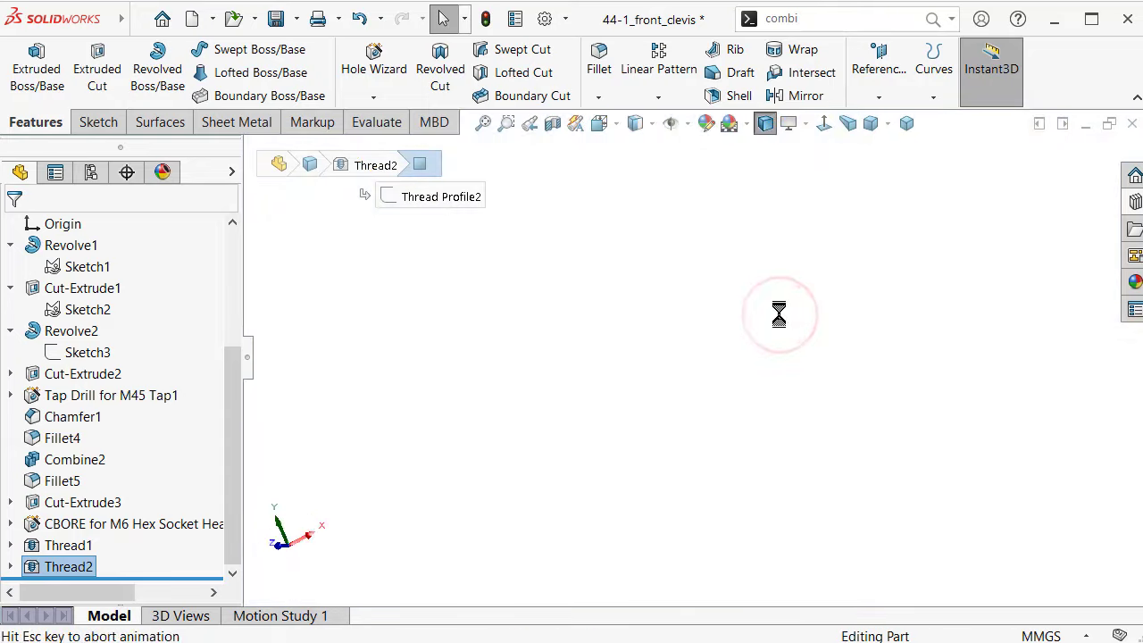
scroll(678, 361, "down", 2)
scroll(678, 360, "down", 2)
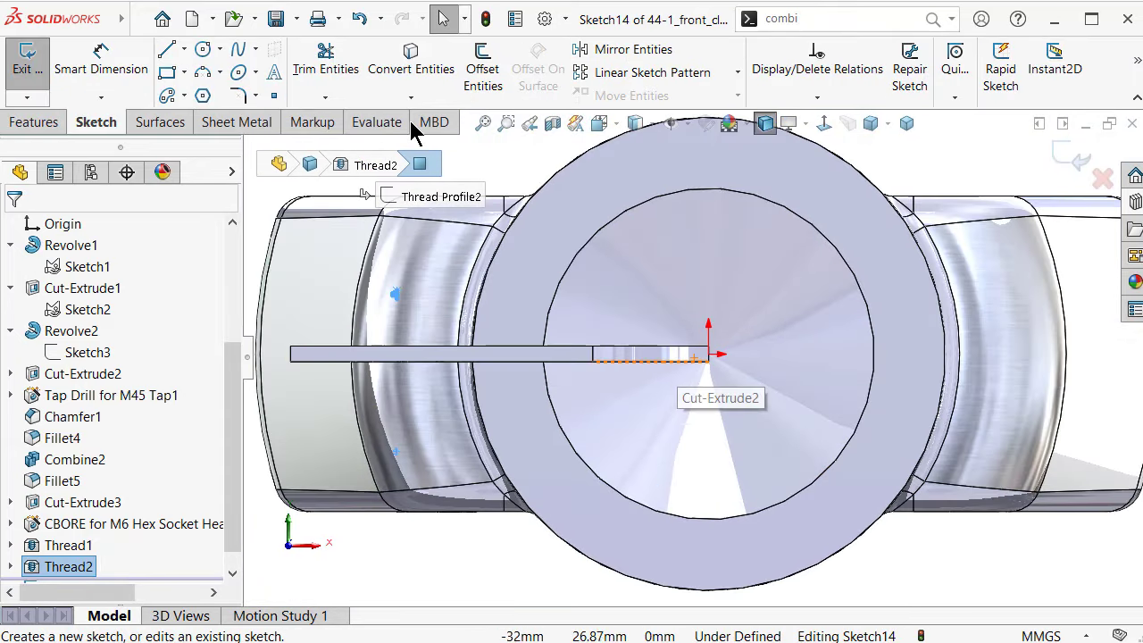
left_click(399, 71)
scroll(403, 441, "down", 3)
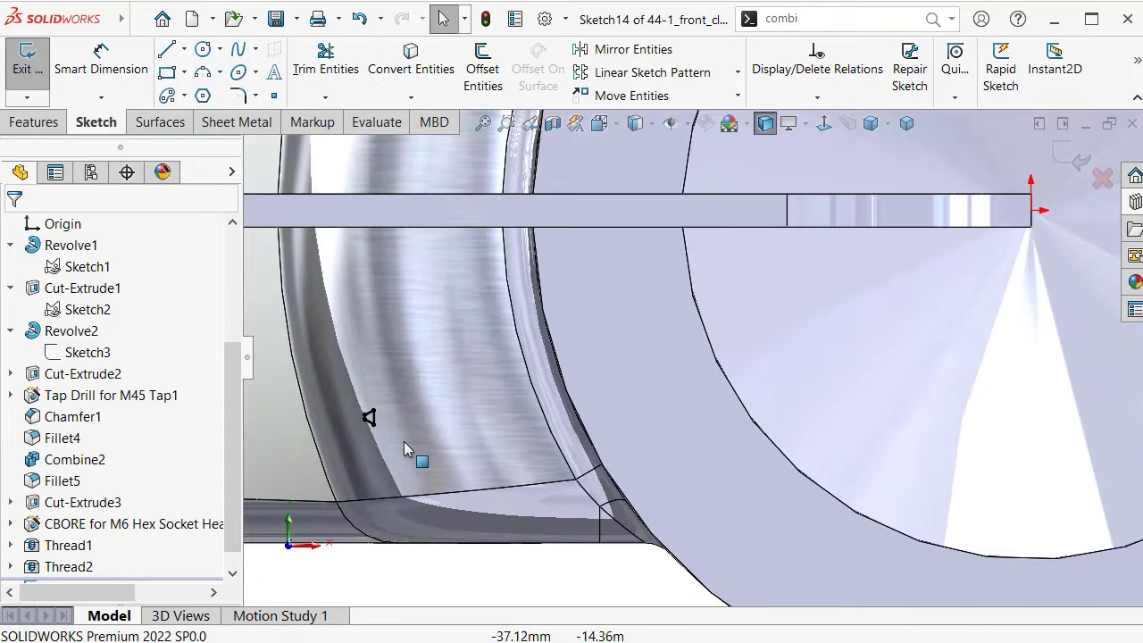
scroll(404, 441, "down", 3)
scroll(835, 321, "down", 2)
Revolve-cut the triangular profile about its vertical edge, creating Cut-Revolve1
left_click(848, 328)
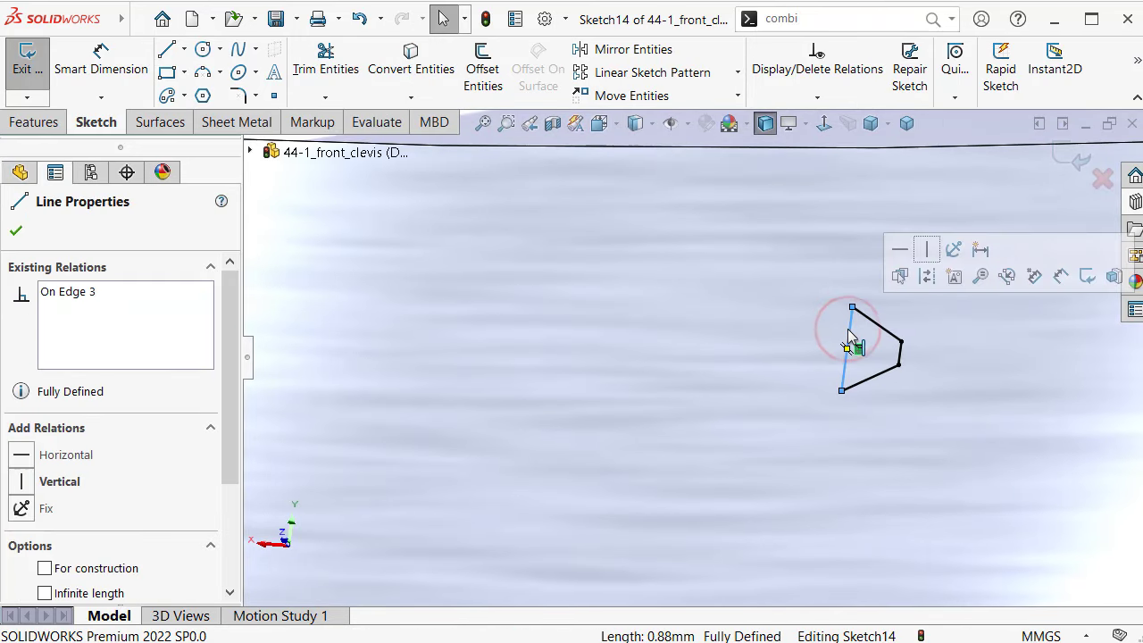
left_click(27, 125)
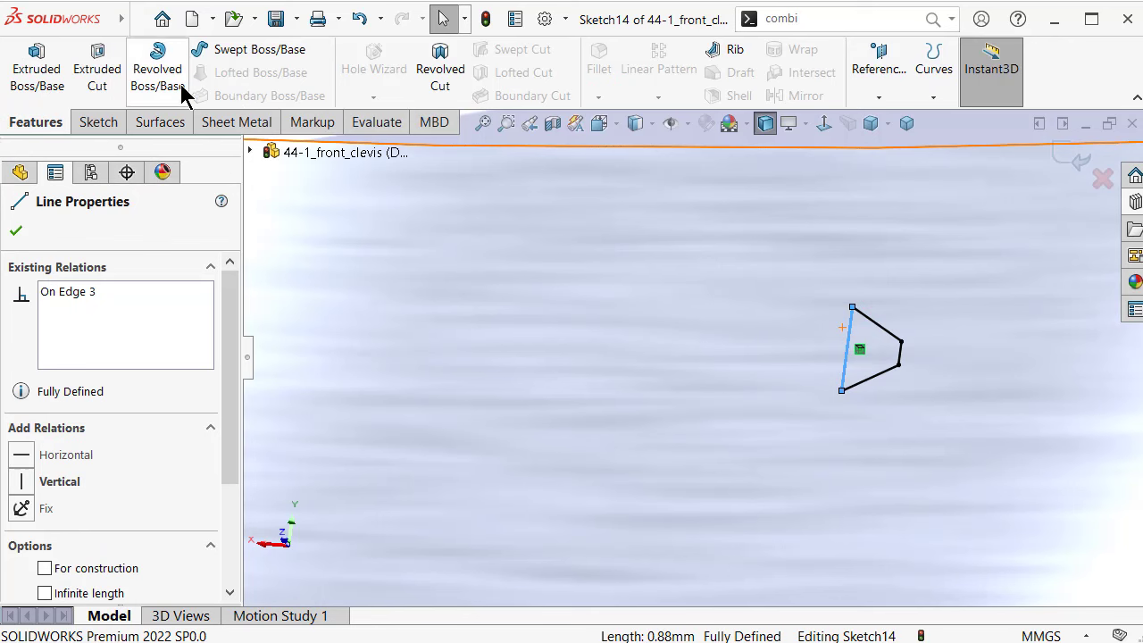
left_click(435, 71)
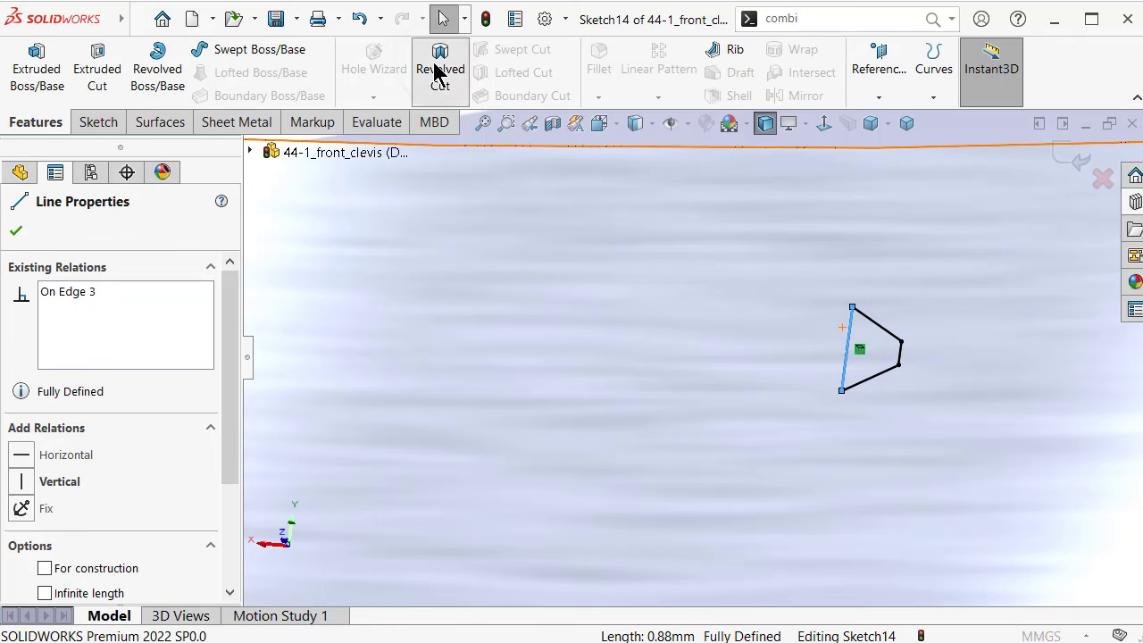
left_click(16, 232)
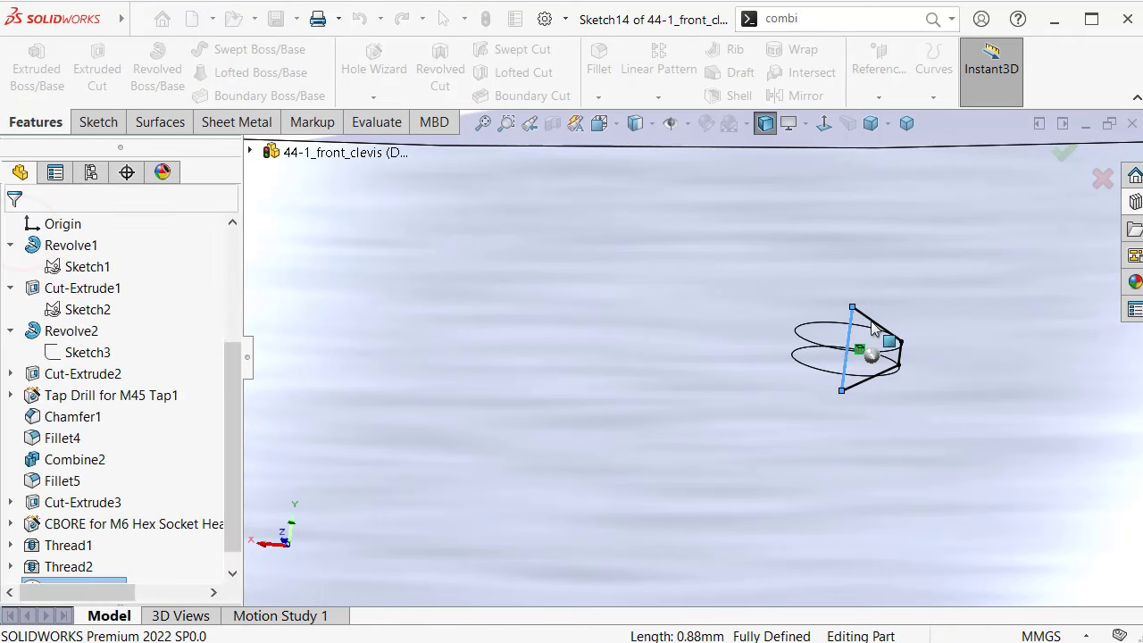
scroll(815, 289, "up", 3)
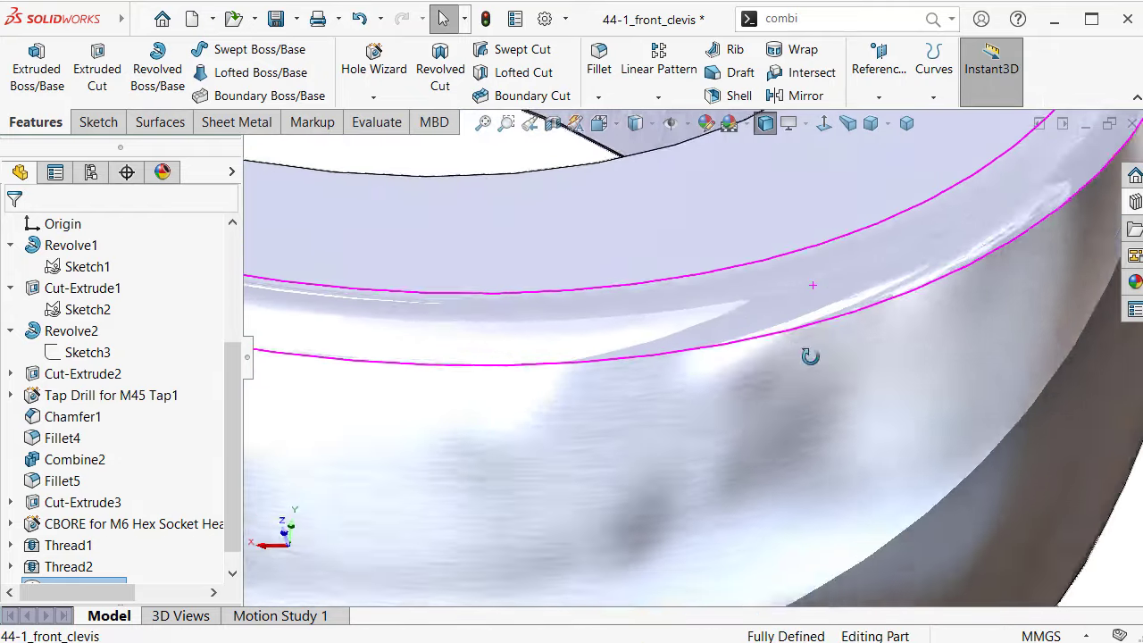
scroll(810, 357, "up", 3)
mouse_move(817, 364)
middle_mouse_down()
mouse_move(749, 256)
mouse_move(806, 340)
mouse_move(724, 329)
mouse_move(811, 332)
mouse_move(957, 365)
mouse_move(541, 459)
mouse_move(578, 496)
mouse_move(582, 434)
middle_mouse_up()
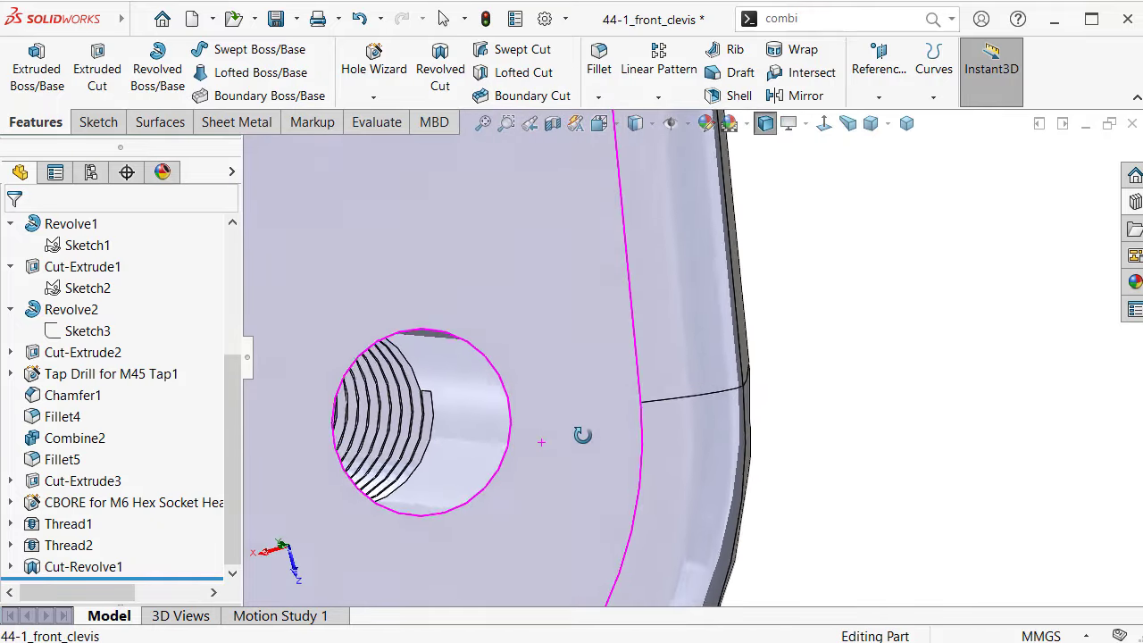
scroll(529, 433, "down", 5)
scroll(361, 369, "down", 3)
middle_click_drag(390, 323, 396, 276)
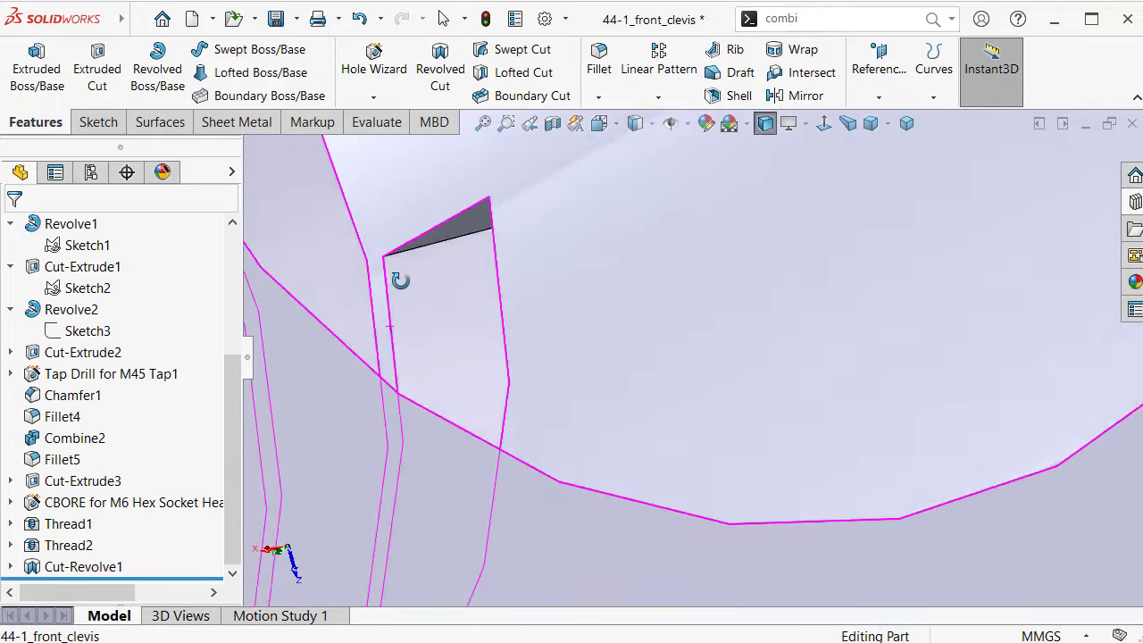
scroll(475, 238, "down", 3)
Sketch on Thread1's triangular end face and convert its edges into Sketch15
left_click(493, 234)
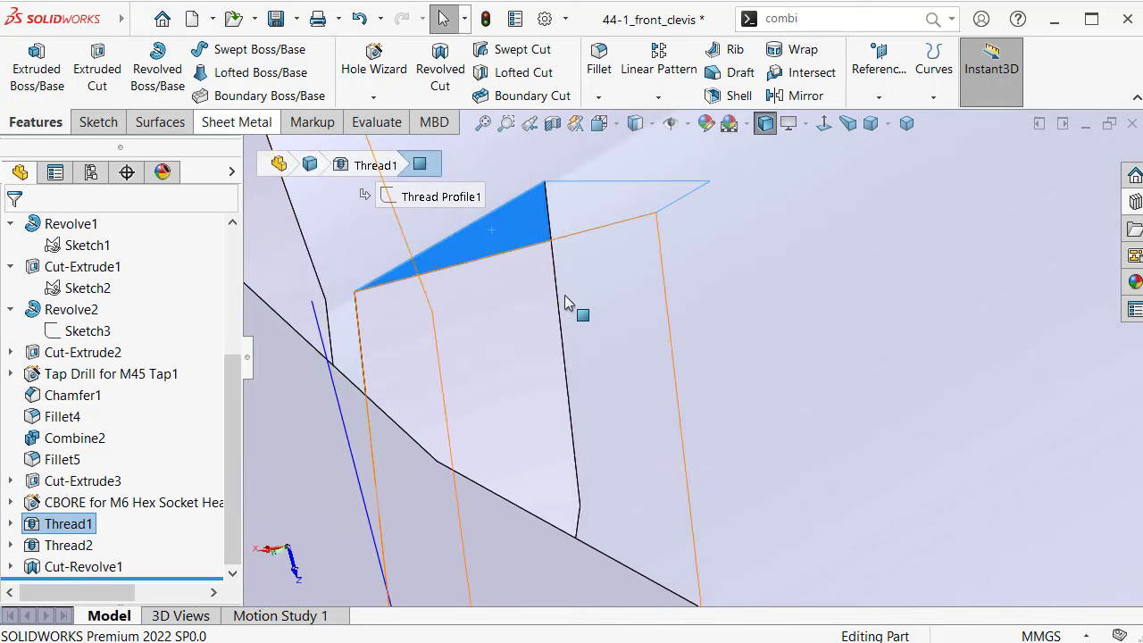
left_click(526, 235)
left_click(601, 171)
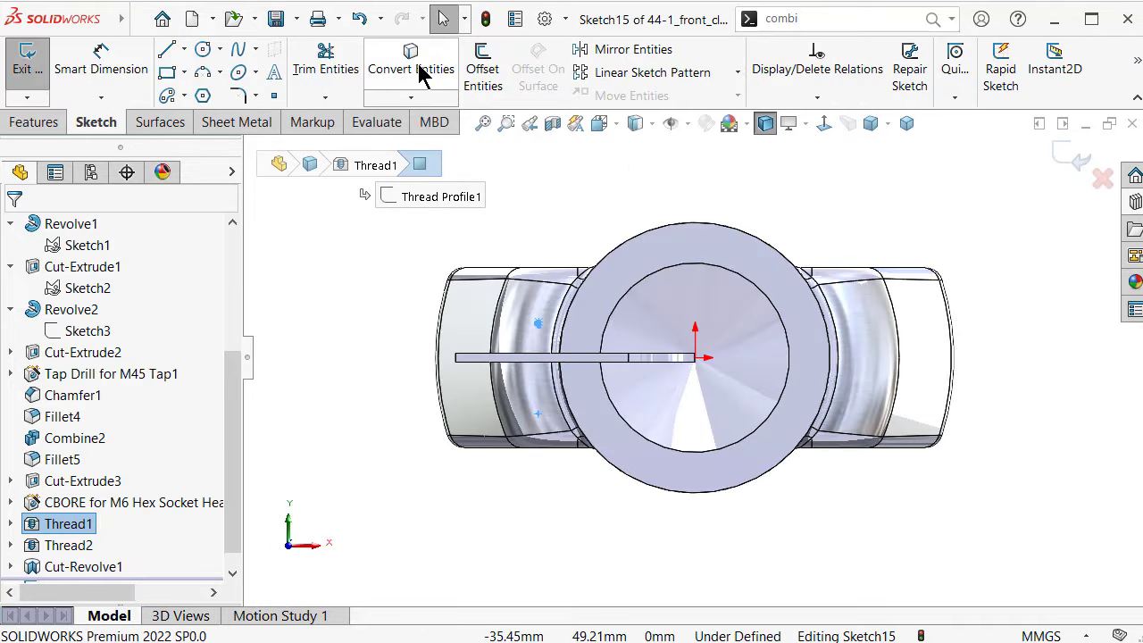
left_click(413, 62)
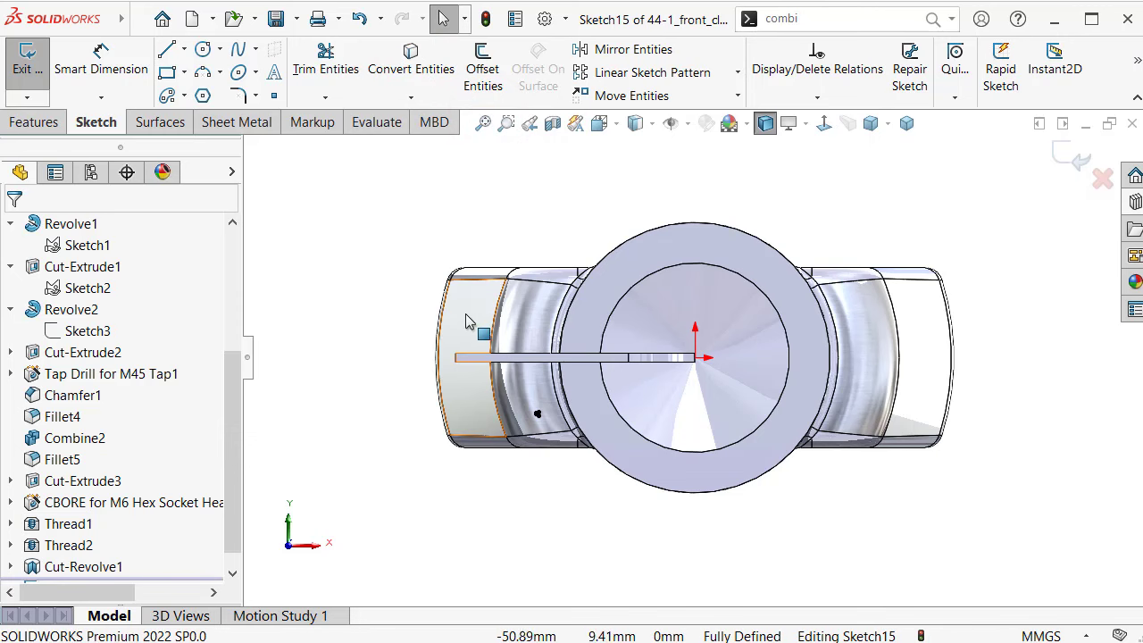
left_click(505, 124)
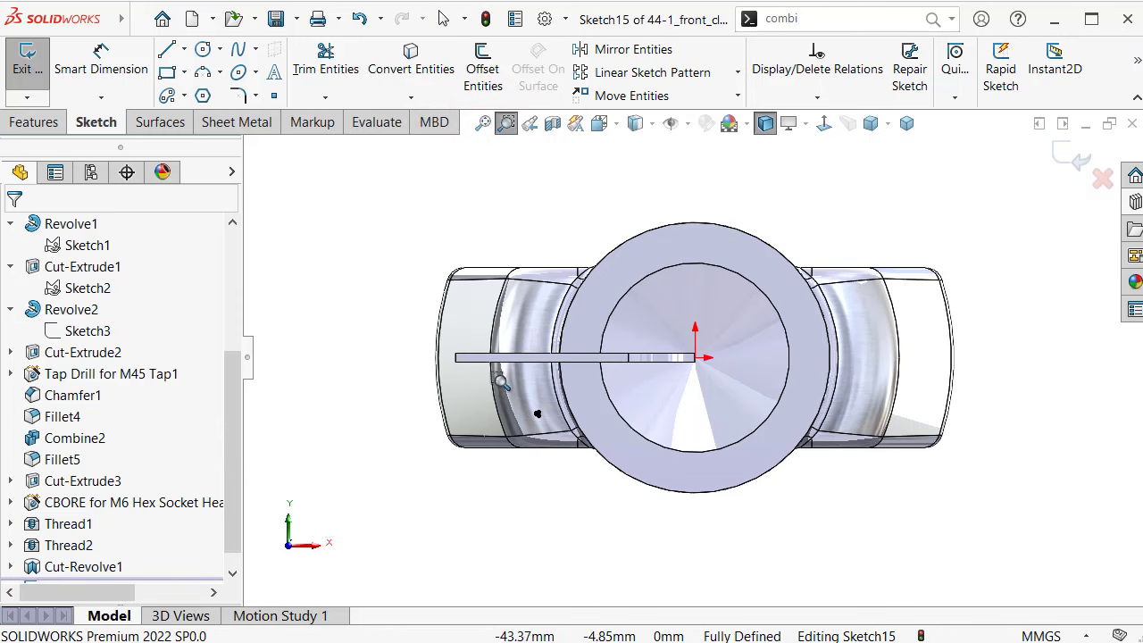
left_click_drag(502, 381, 575, 468)
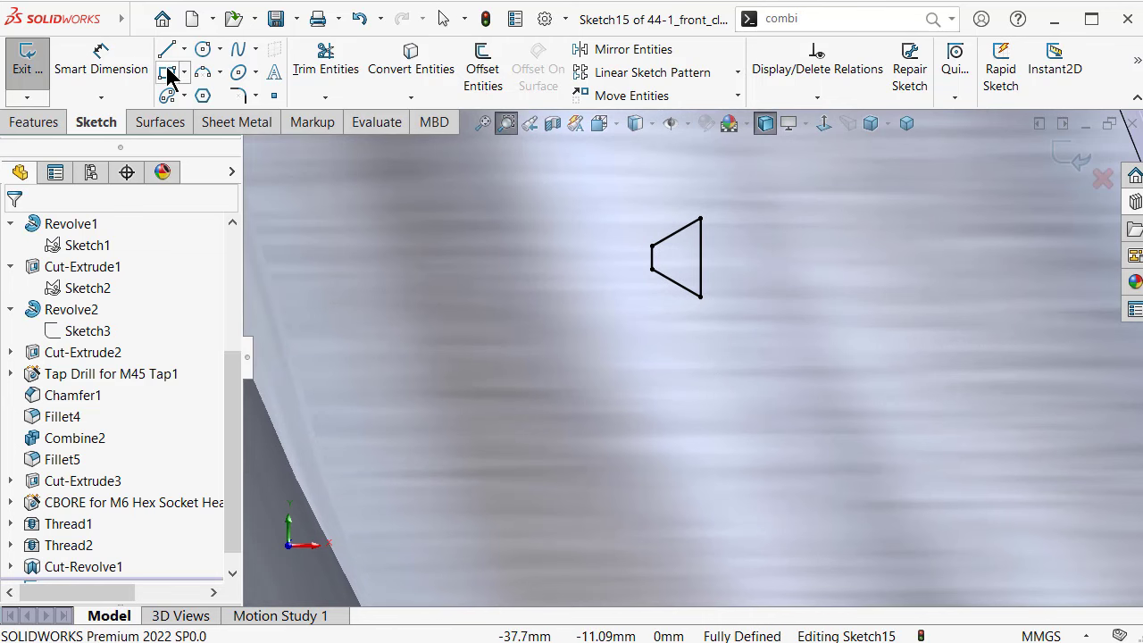
Revolve-cut the triangular profile 360° Blind about its vertical line Line16
left_click(43, 125)
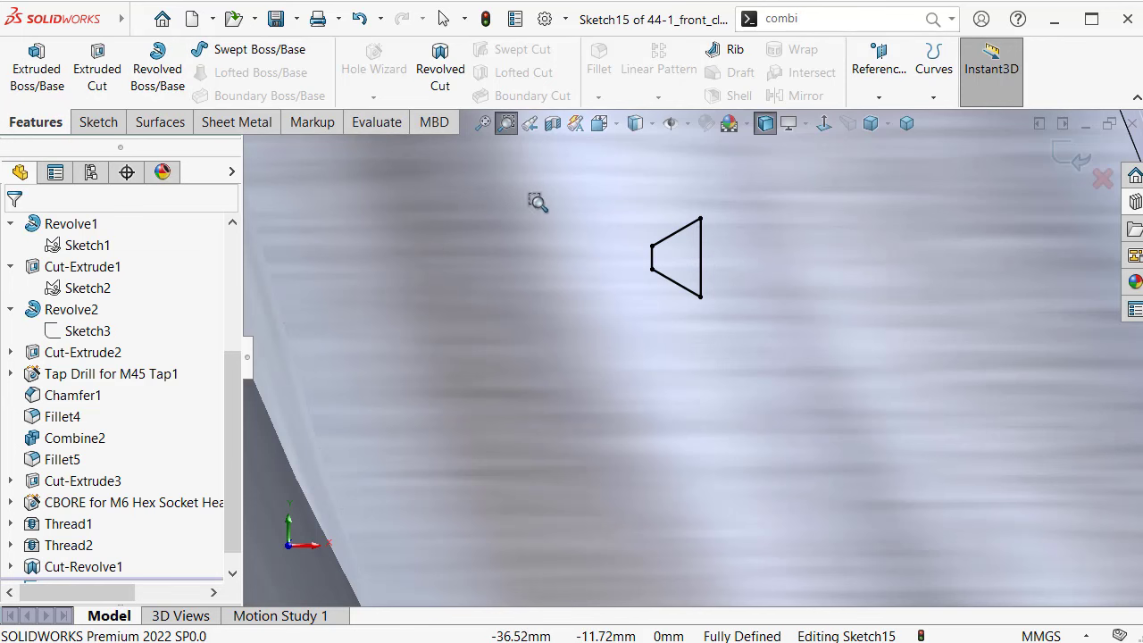
left_click(702, 257)
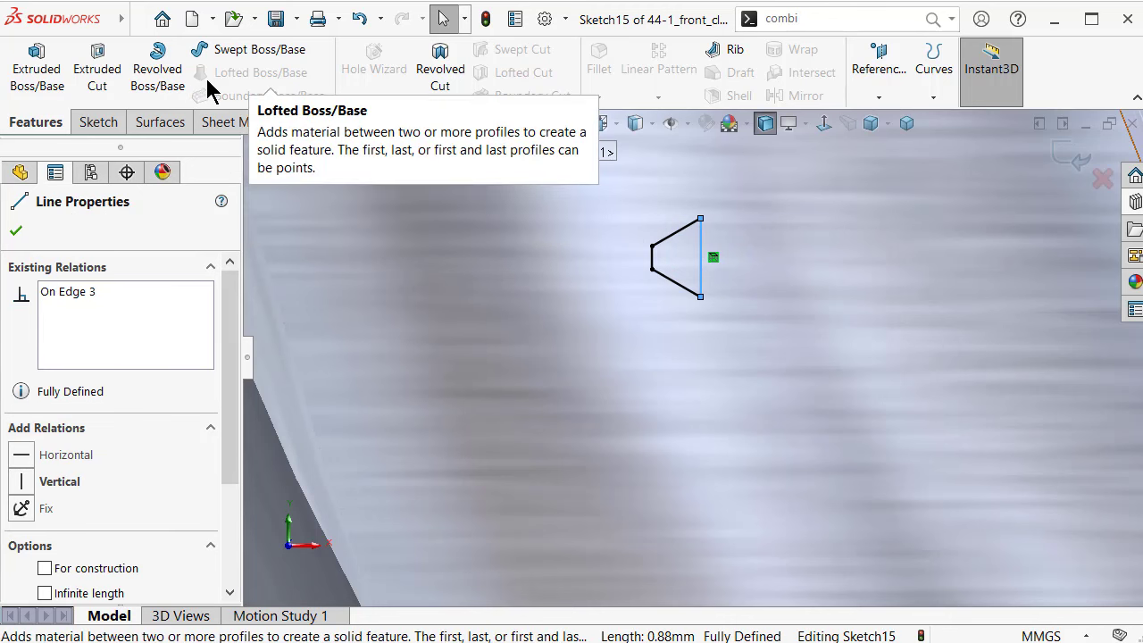
left_click(461, 79)
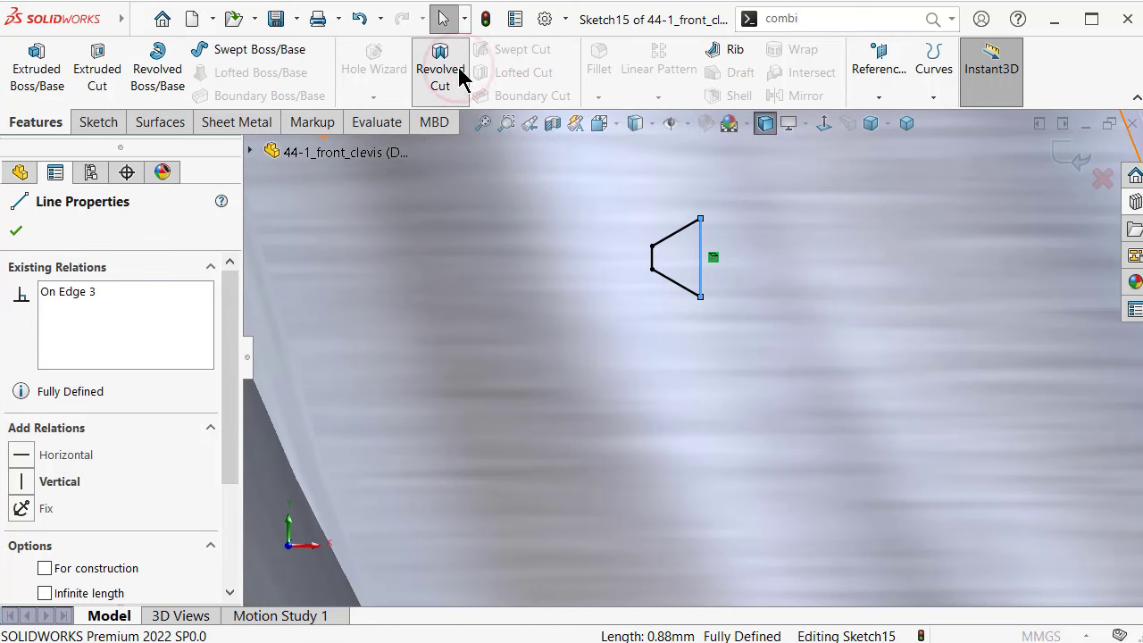
left_click(15, 231)
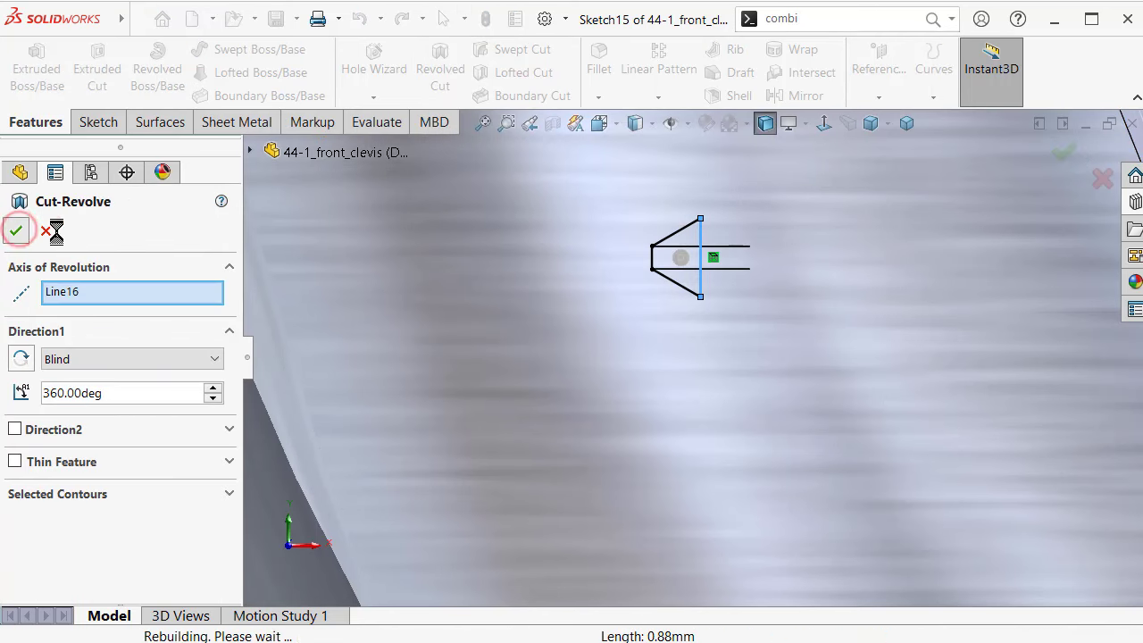
Edit Cut-Extrude3 so its Direction 1 Blind depth is 56.00 mm
scroll(746, 268, "up", 5)
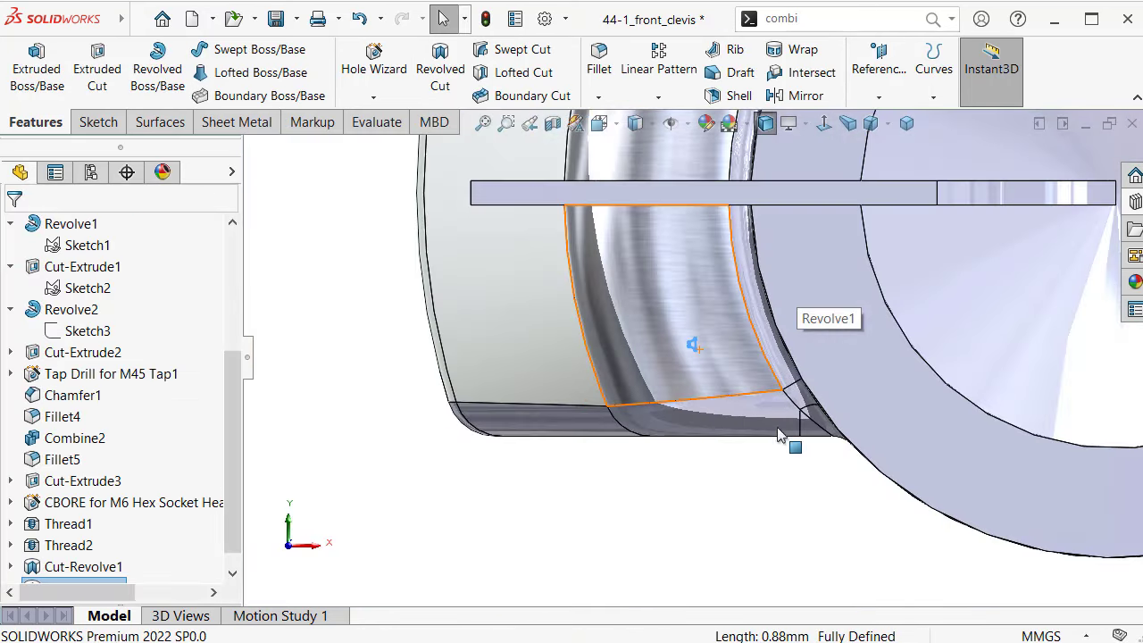
mouse_move(727, 487)
middle_mouse_down()
mouse_move(854, 378)
mouse_move(738, 270)
middle_mouse_up()
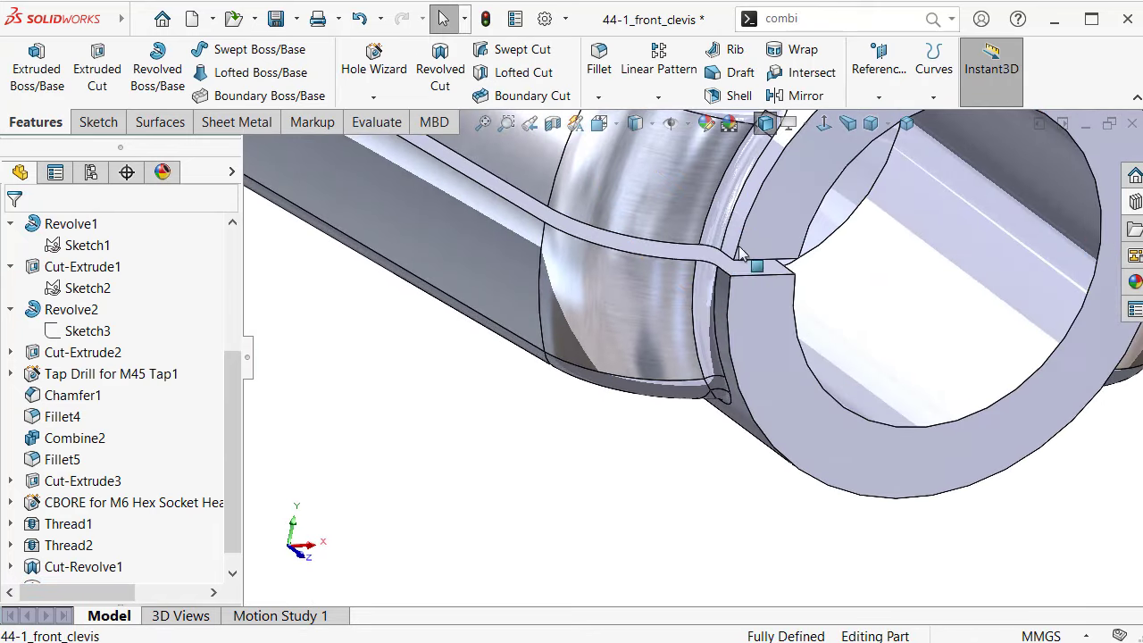
left_click(741, 268)
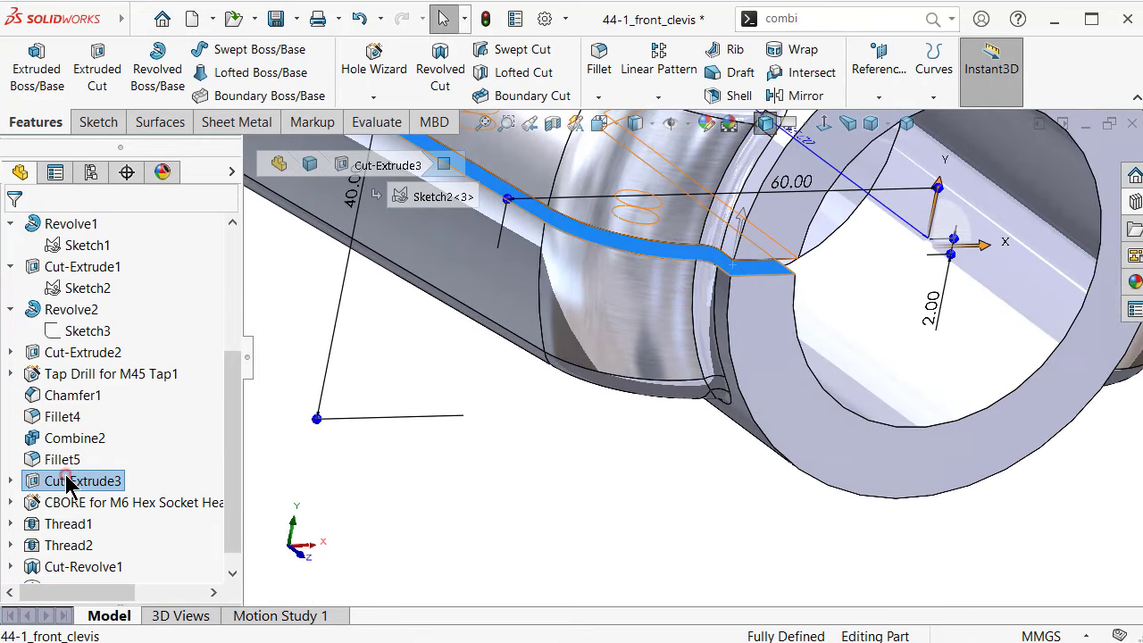
left_click(72, 480)
left_click(89, 419)
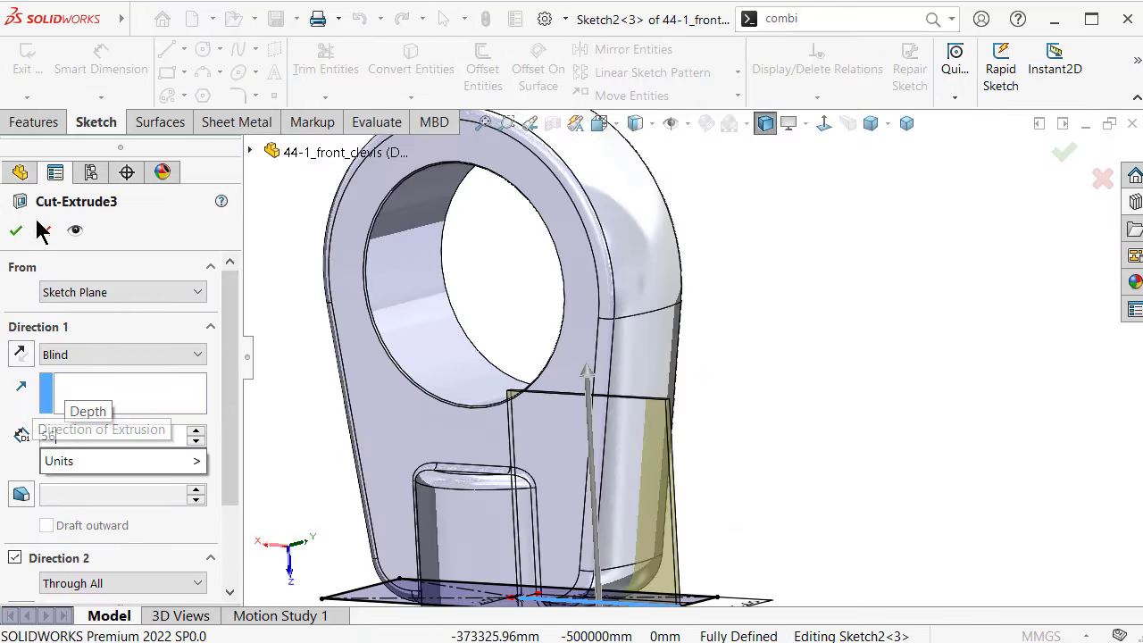
left_click(21, 229)
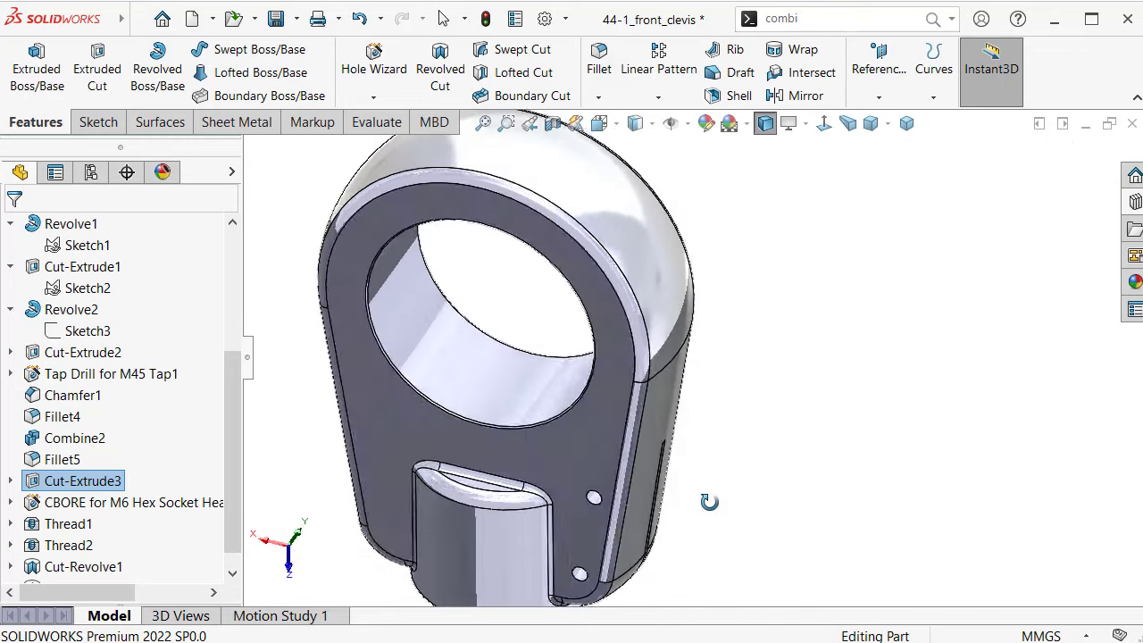
mouse_move(695, 427)
middle_mouse_down()
mouse_move(652, 378)
mouse_move(490, 390)
mouse_move(503, 383)
middle_mouse_up()
scroll(703, 376, "down", 2)
key("f")
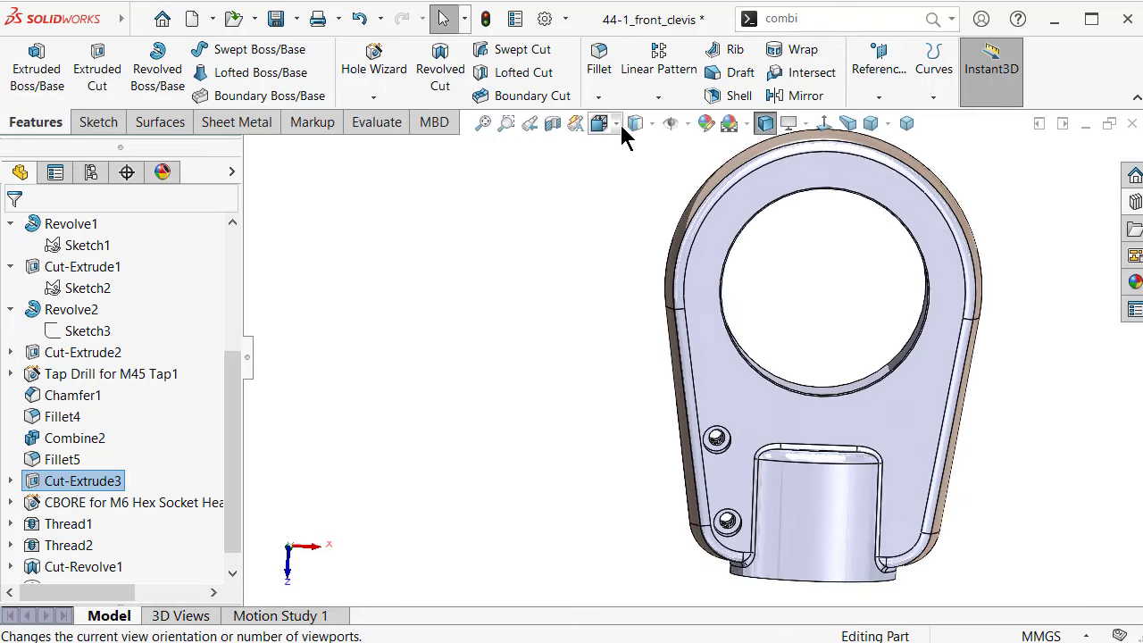
left_click(620, 124)
left_click(636, 124)
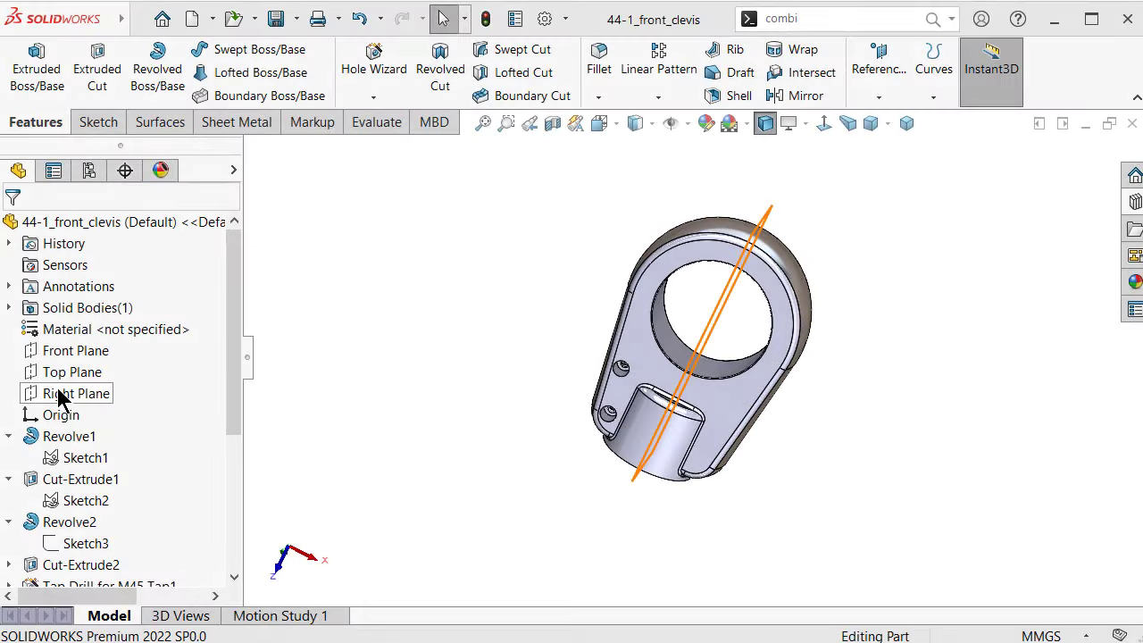
left_click(73, 394)
left_click(552, 124)
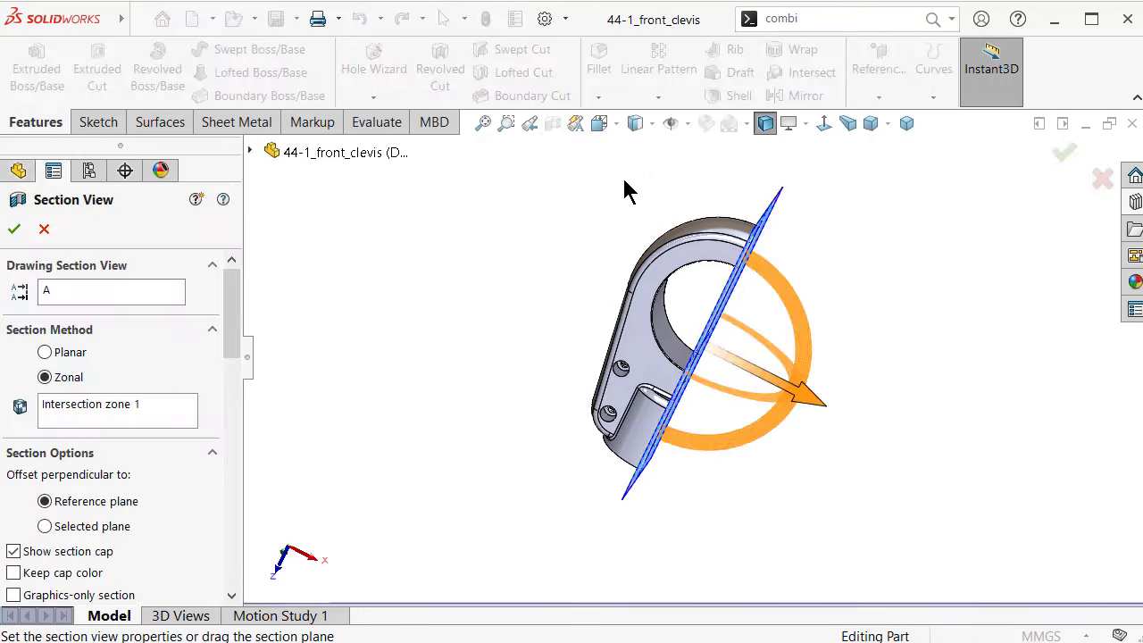
left_click(1065, 156)
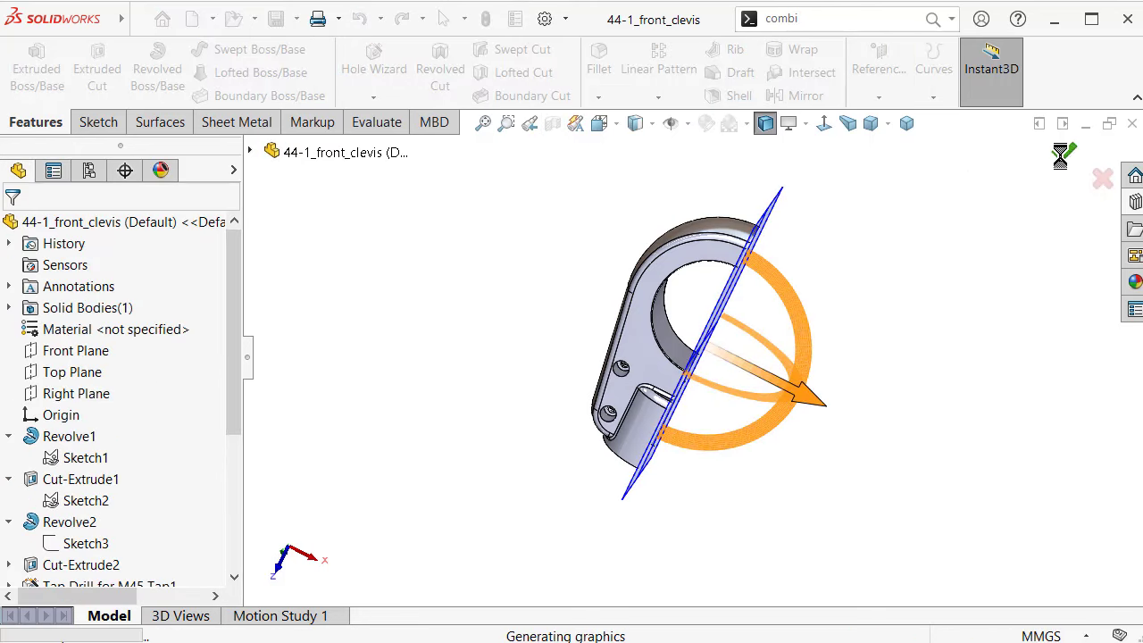
left_click(823, 125)
middle_click_drag(811, 316, 689, 163)
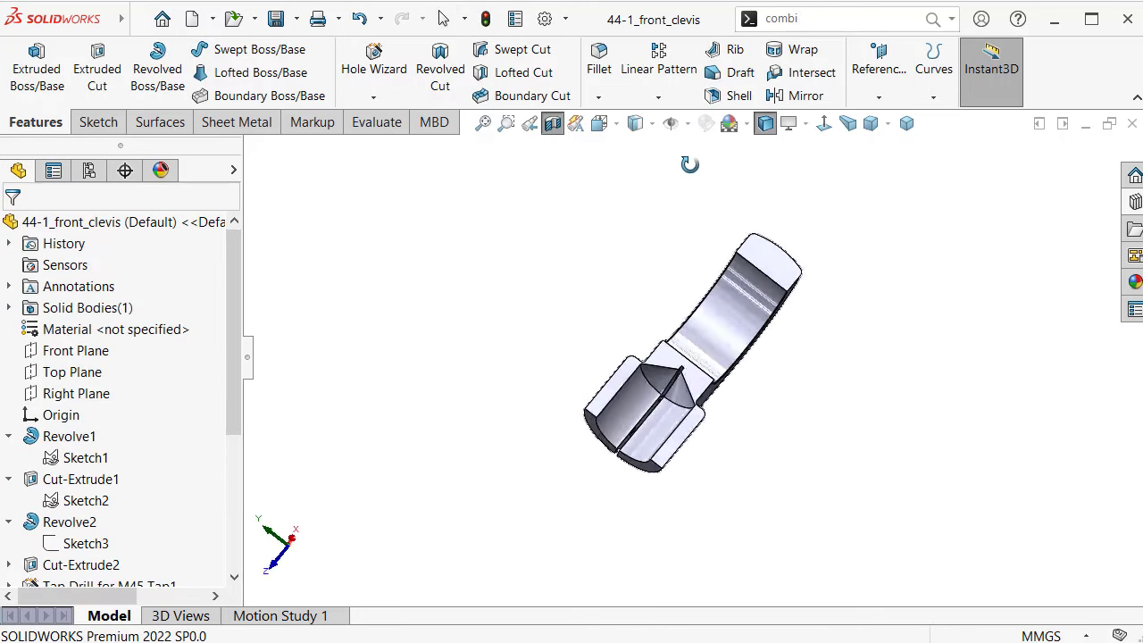
Open a new sketch on the Right Plane
left_click(75, 402)
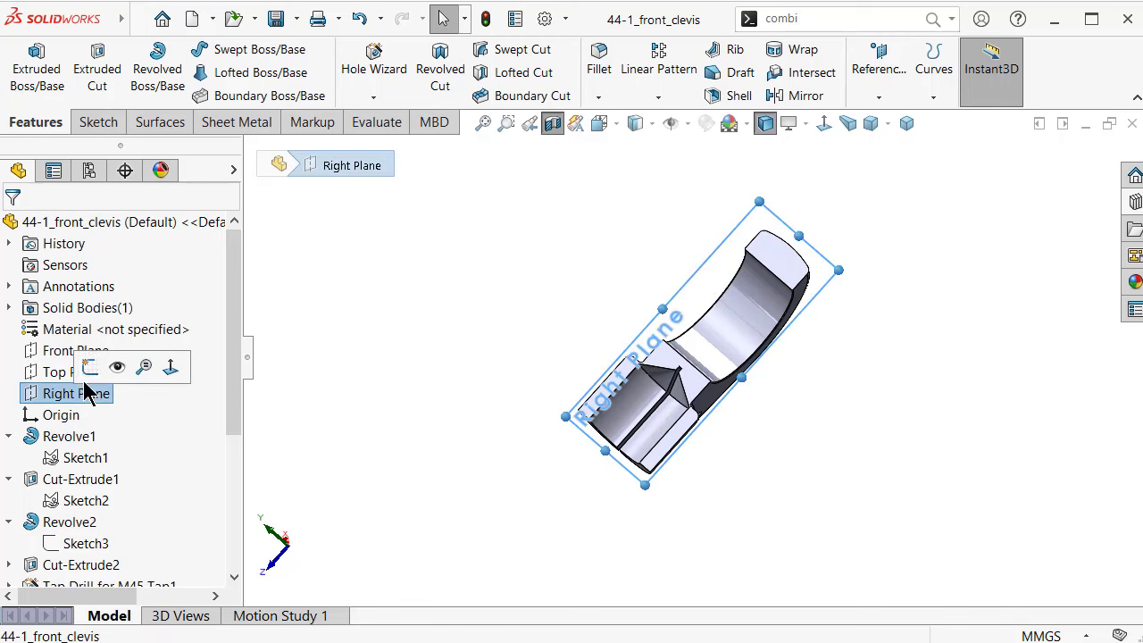
left_click(90, 368)
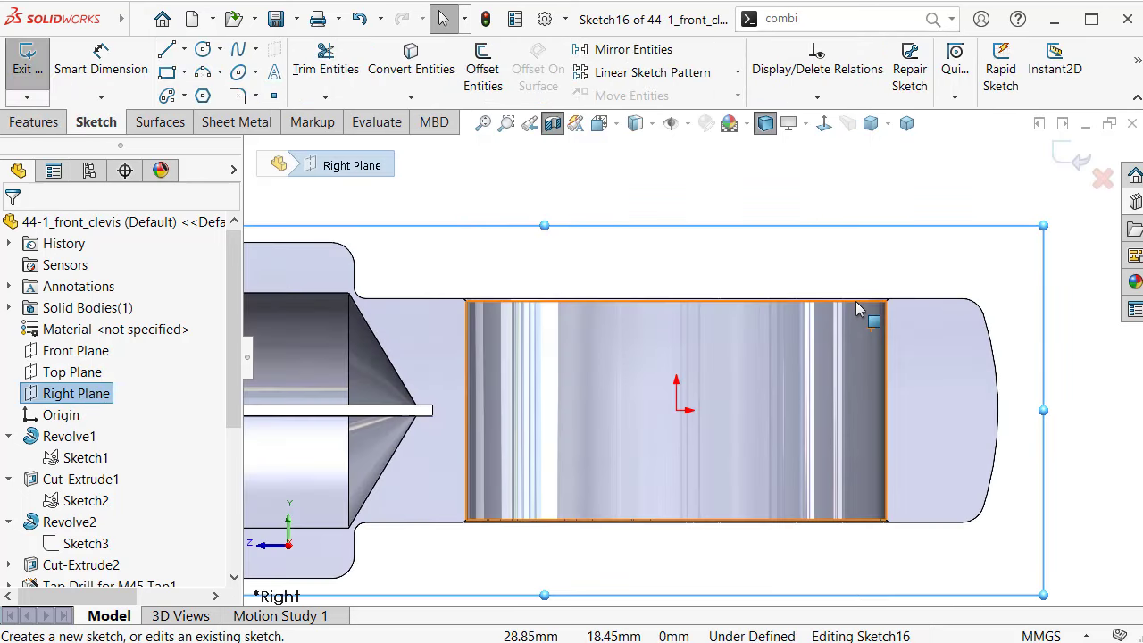
scroll(863, 313, "down", 1)
scroll(913, 324, "down", 1)
scroll(927, 347, "up", 1)
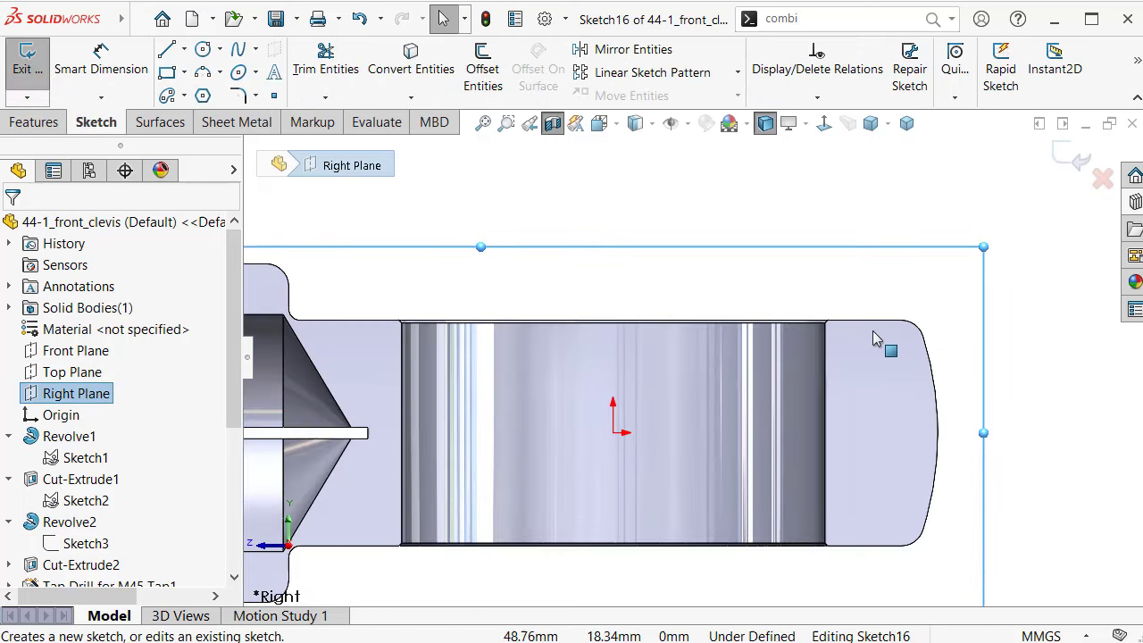
Draw a horizontal centerline from the origin leftward along the bore axis
left_click(185, 51)
left_click(207, 92)
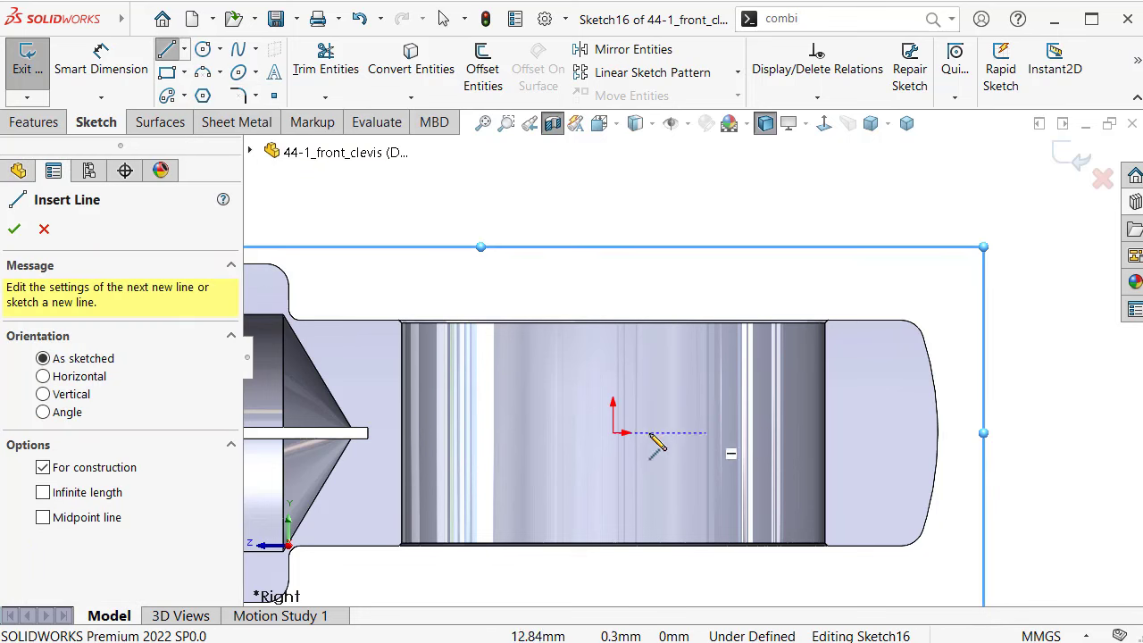
left_click(614, 433)
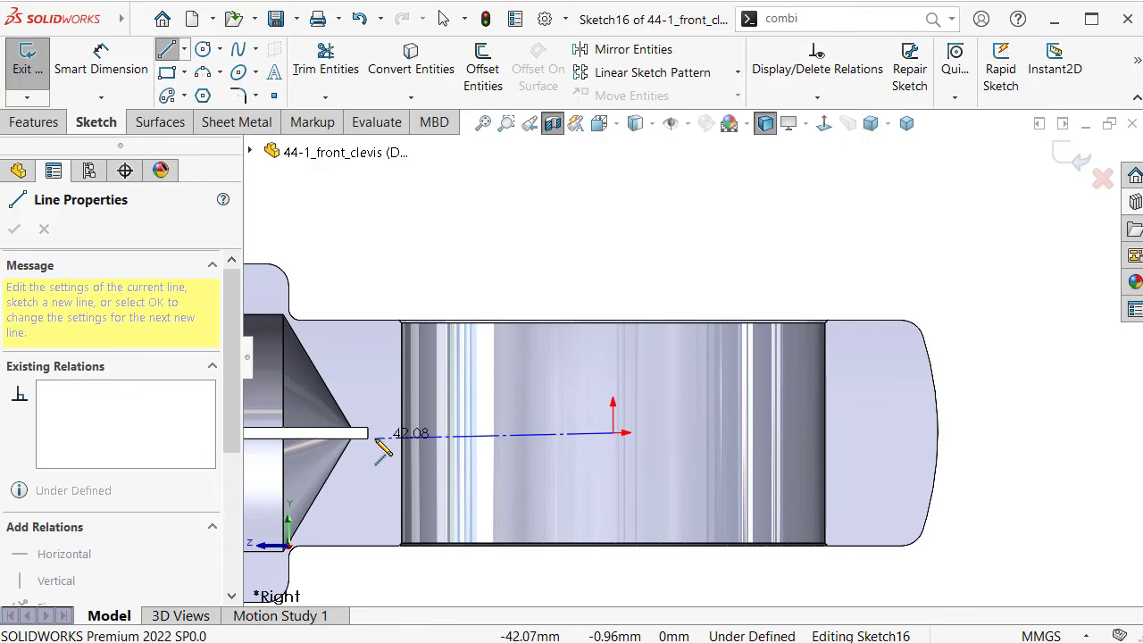
left_click(366, 433)
key("Escape")
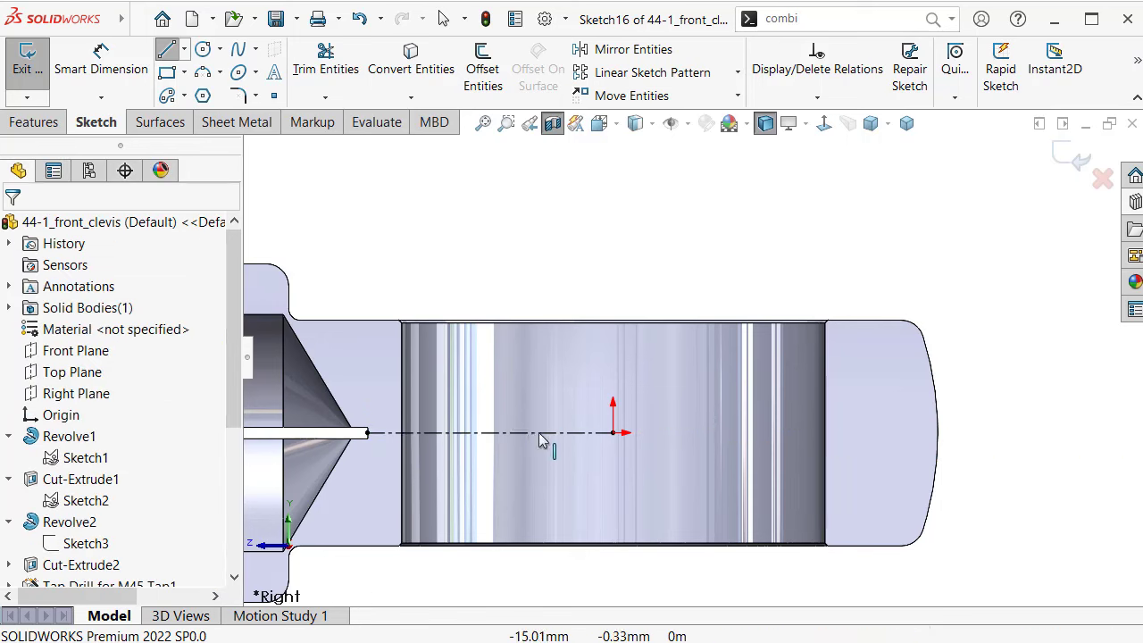
scroll(464, 418, "up", 2)
scroll(823, 396, "down", 1)
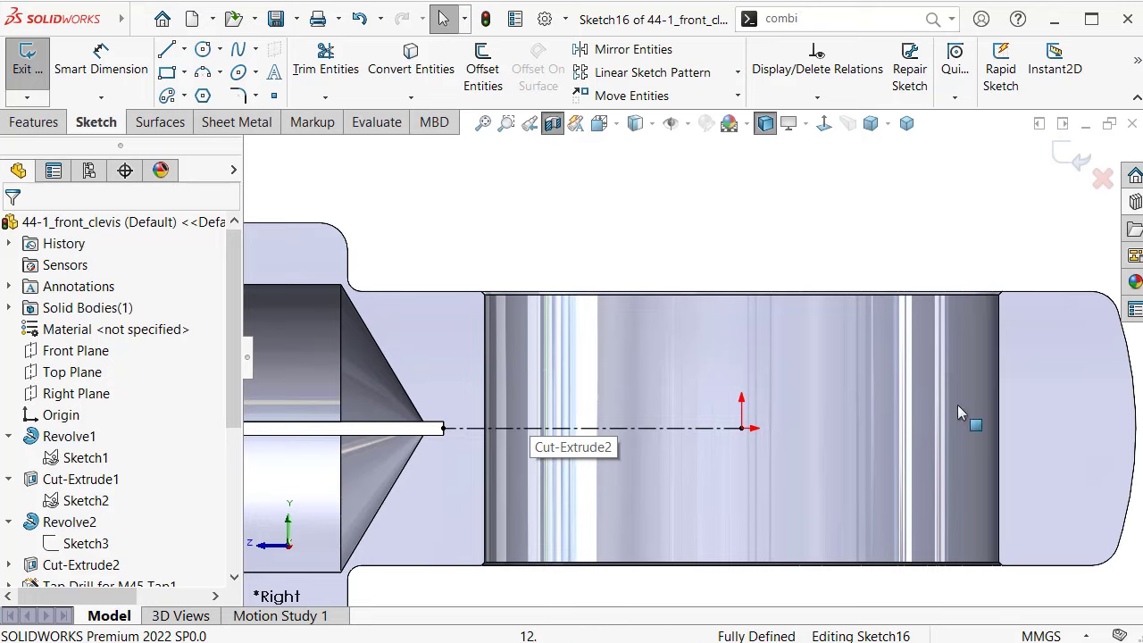
scroll(886, 337, "up", 1)
scroll(888, 342, "up", 1)
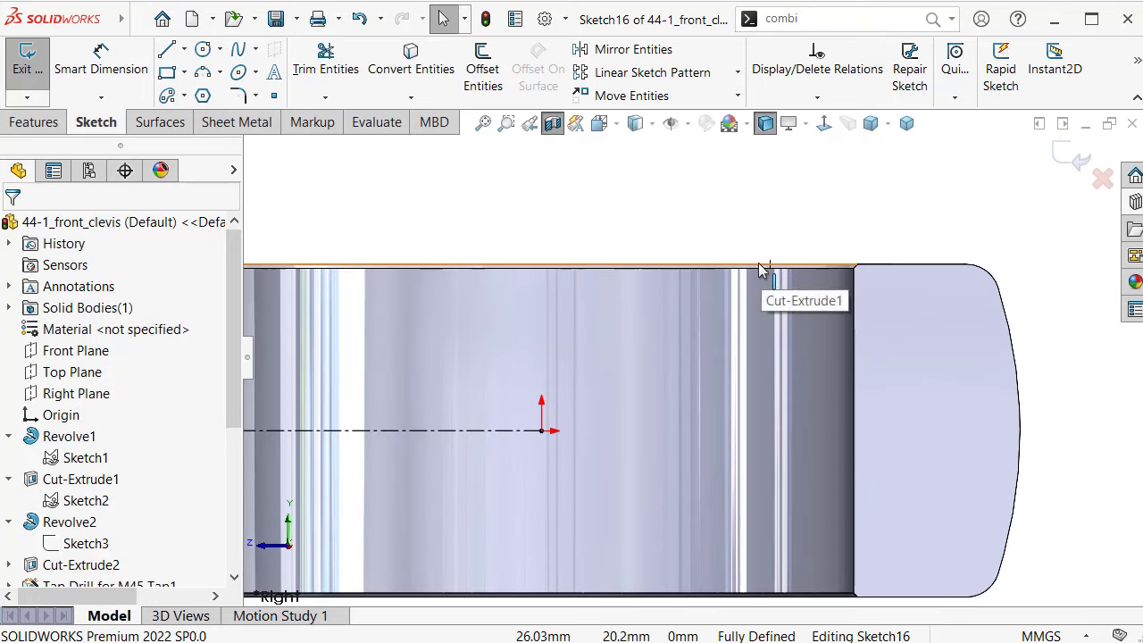
Draw a small corner rectangle at the bore's right end
key("s")
left_click(809, 323)
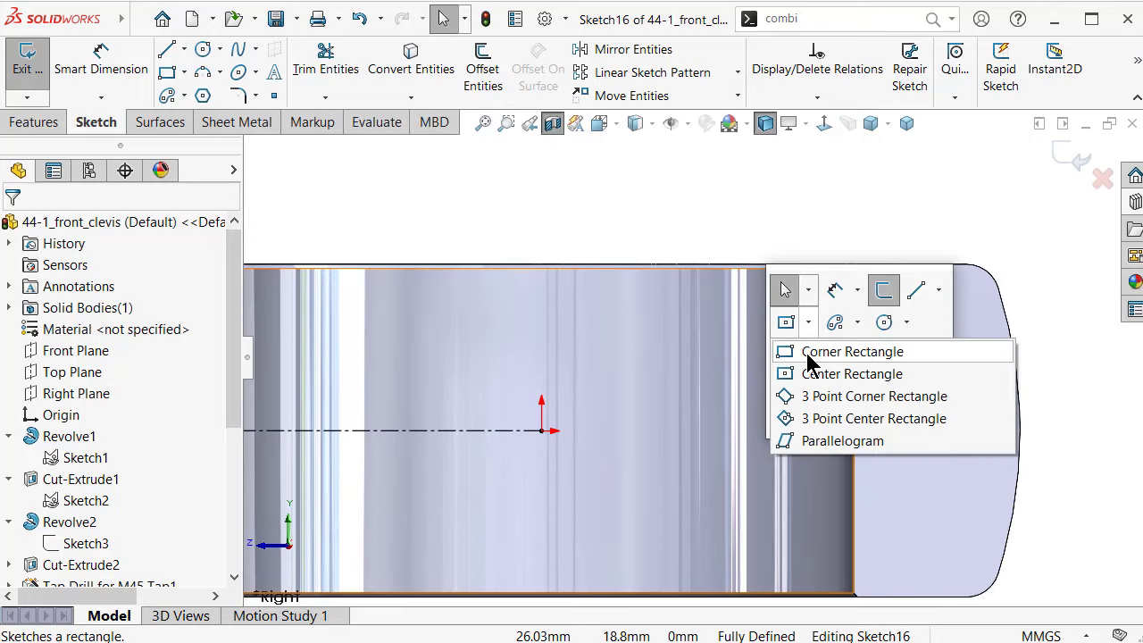
left_click(810, 354)
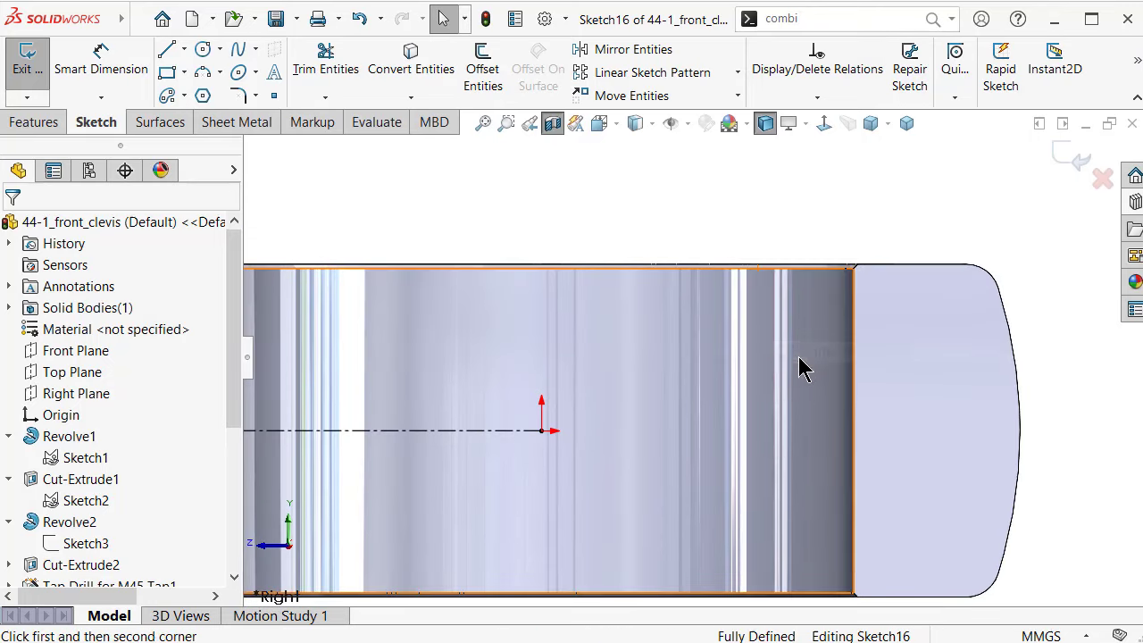
left_click(854, 313)
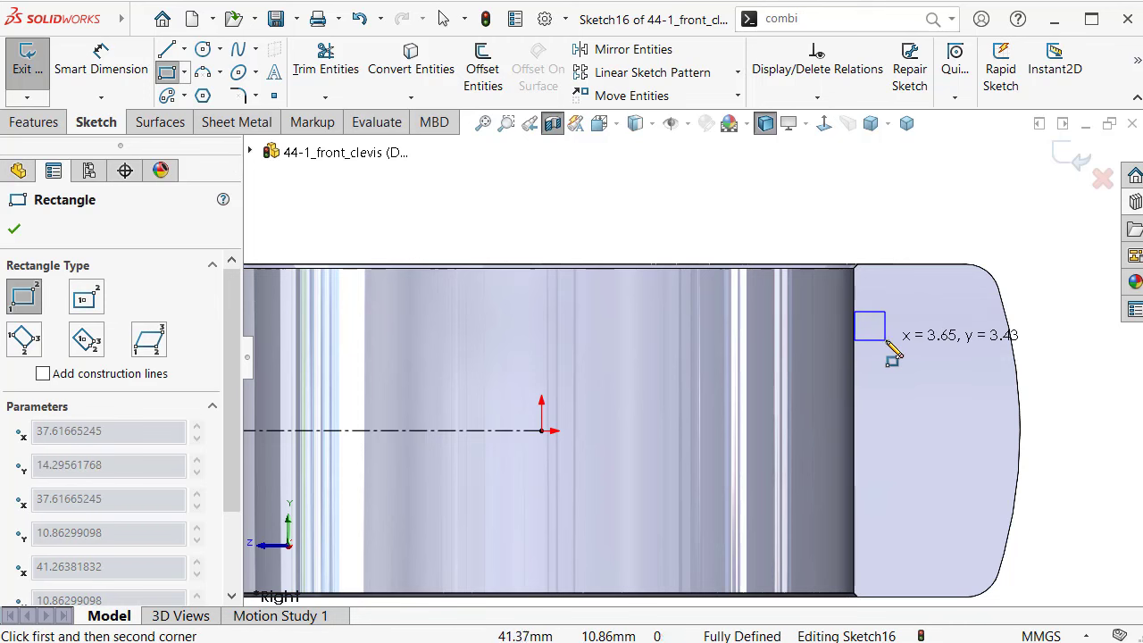
left_click(889, 340)
scroll(905, 348, "down", 2)
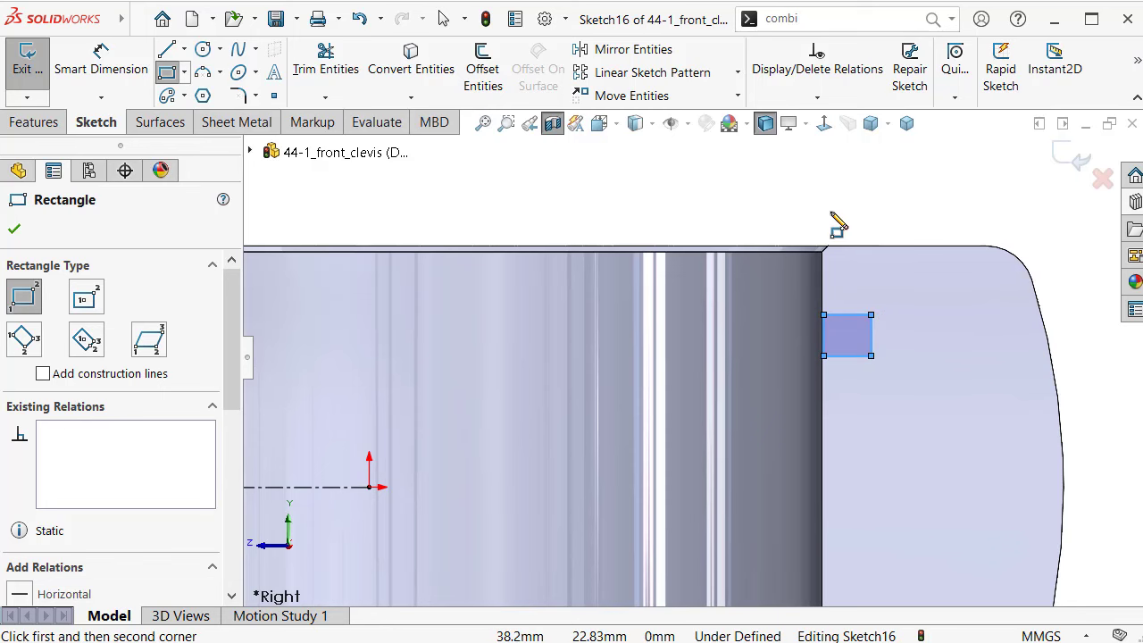
Dimension the rectangle 1.5 mm wide and 2.65 mm high
right_click_drag(833, 220, 827, 134)
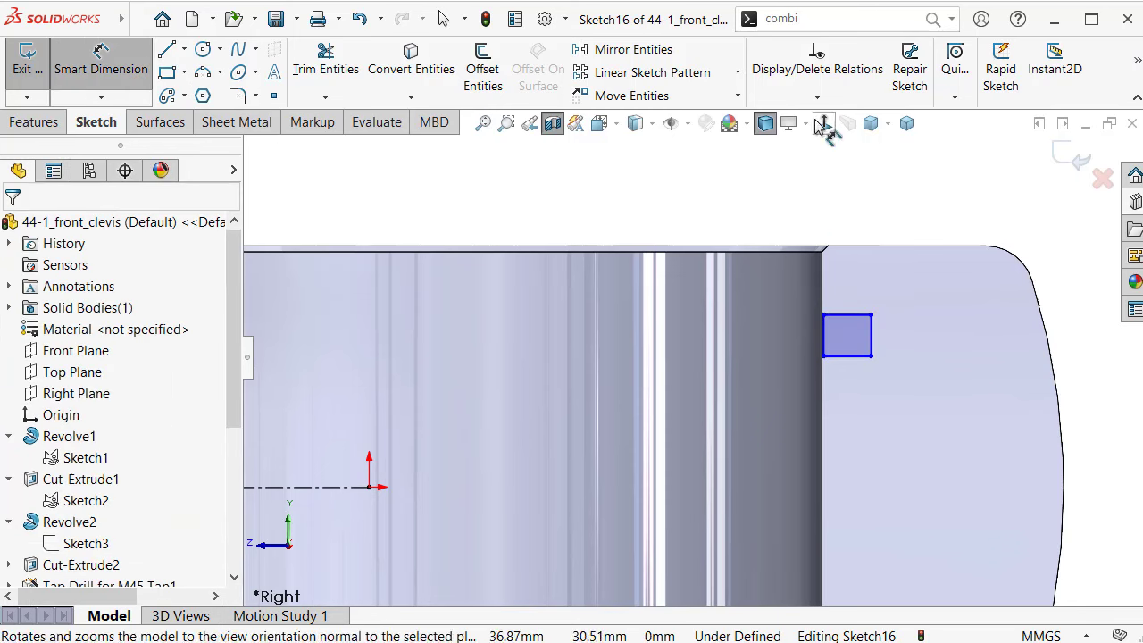
left_click(858, 319)
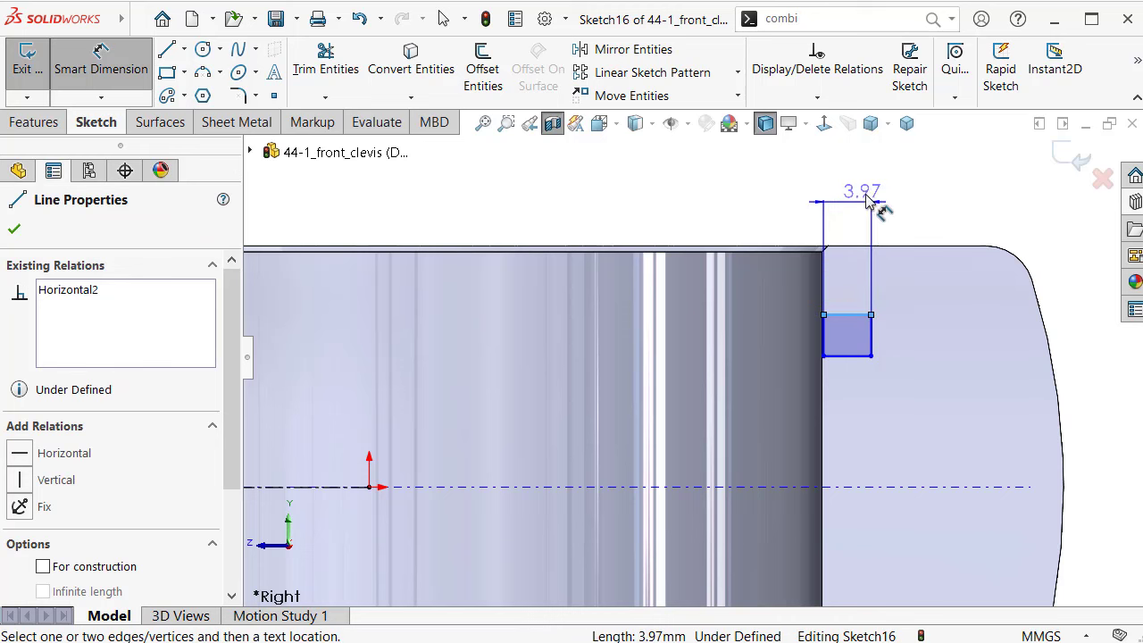
left_click(860, 184)
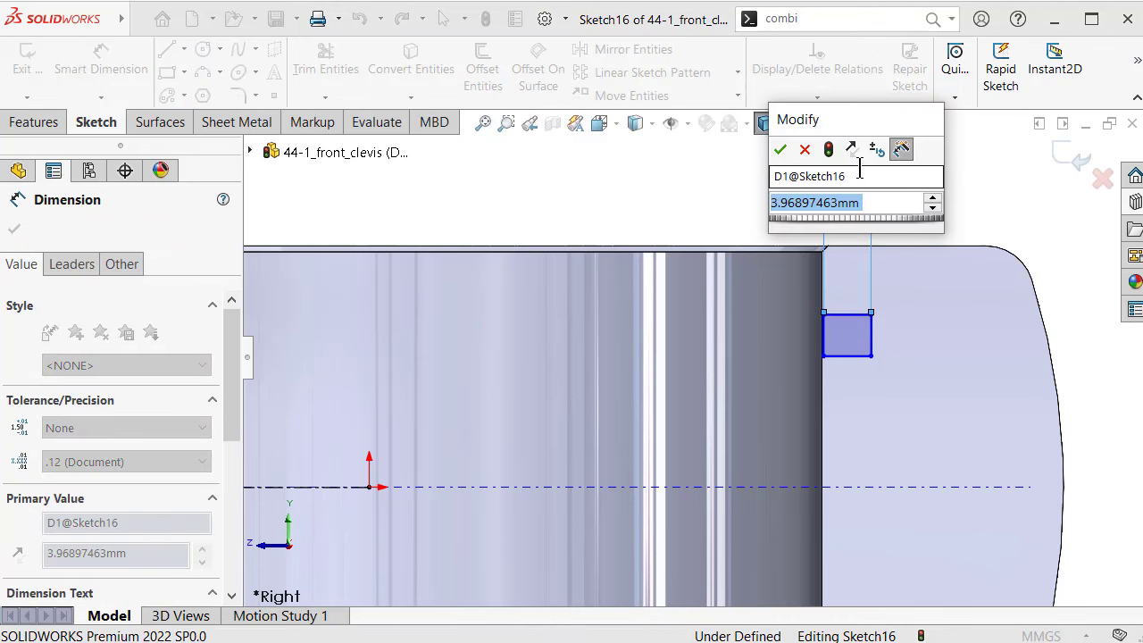
type("1.")
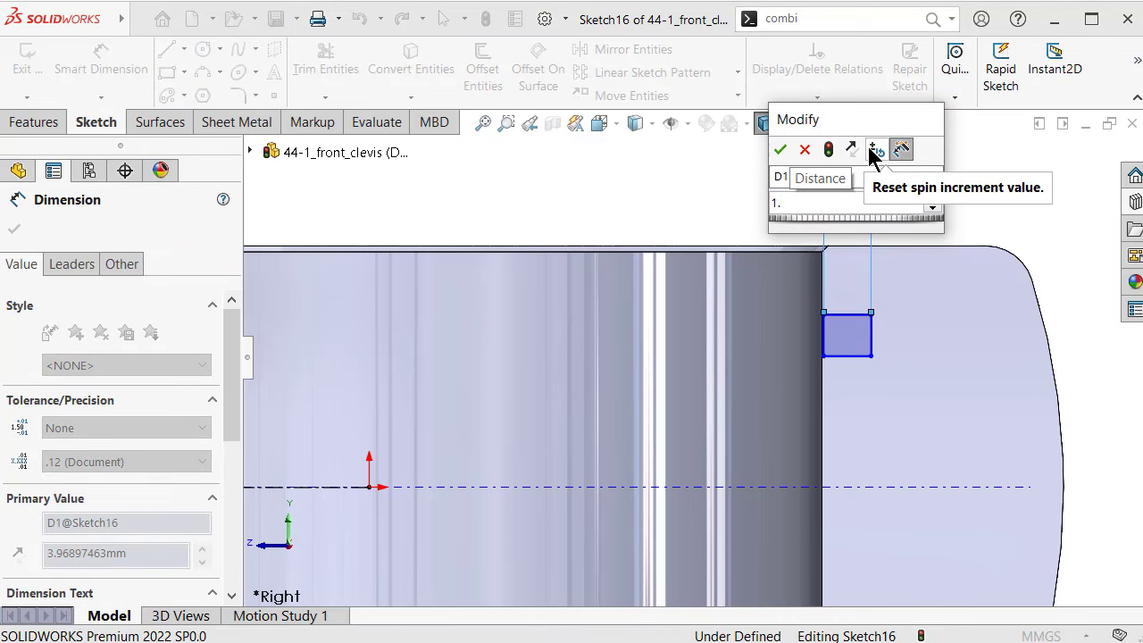
type("5")
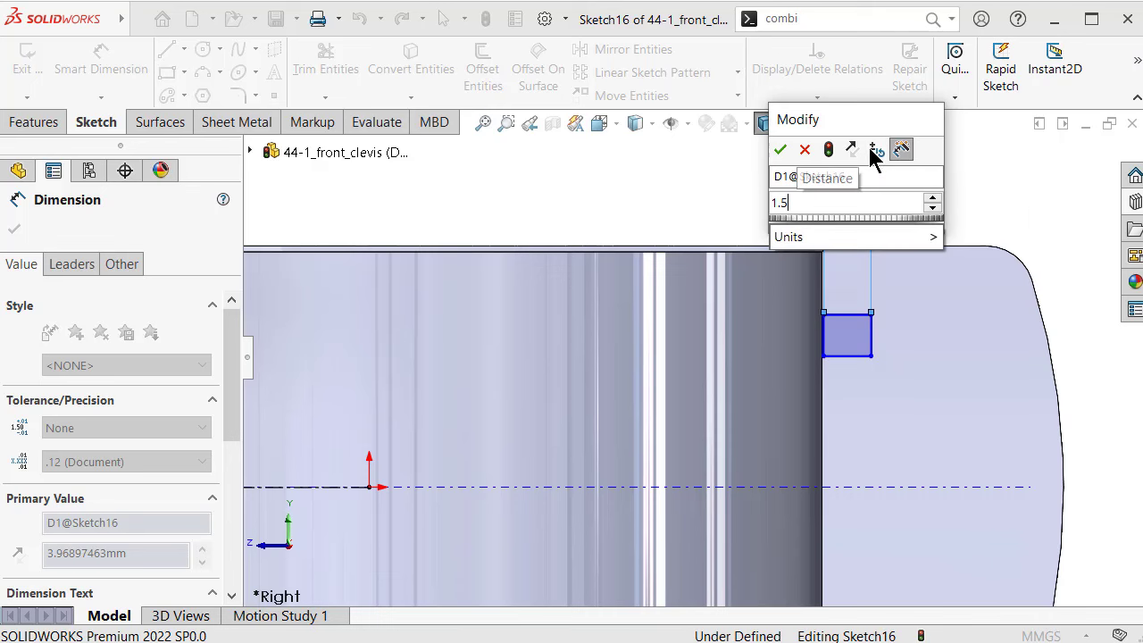
key("Return")
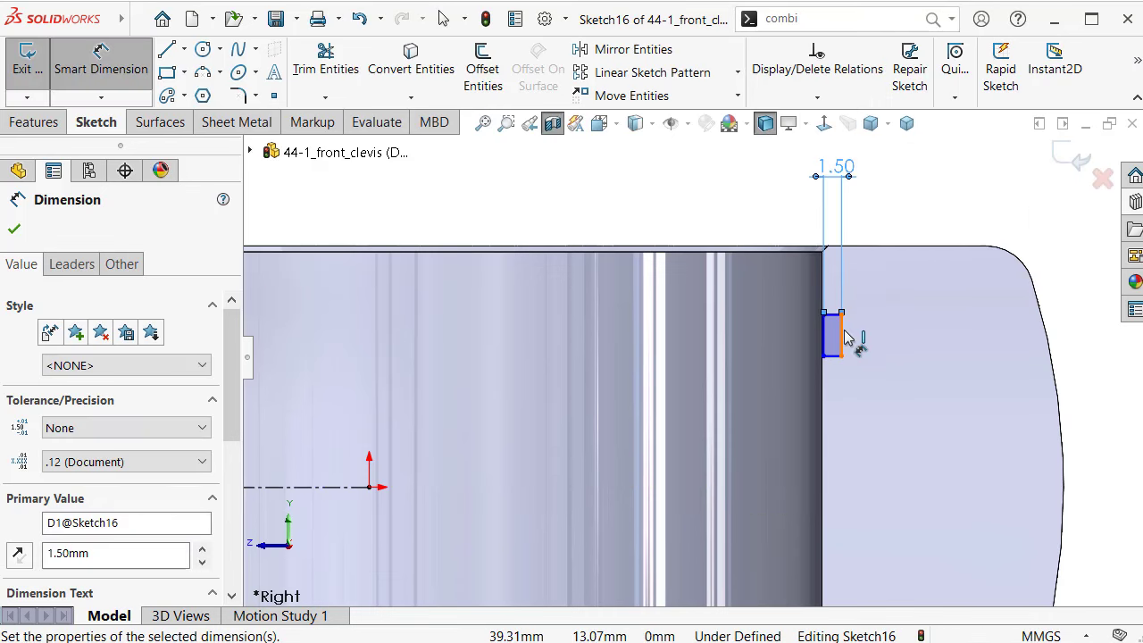
left_click(843, 336)
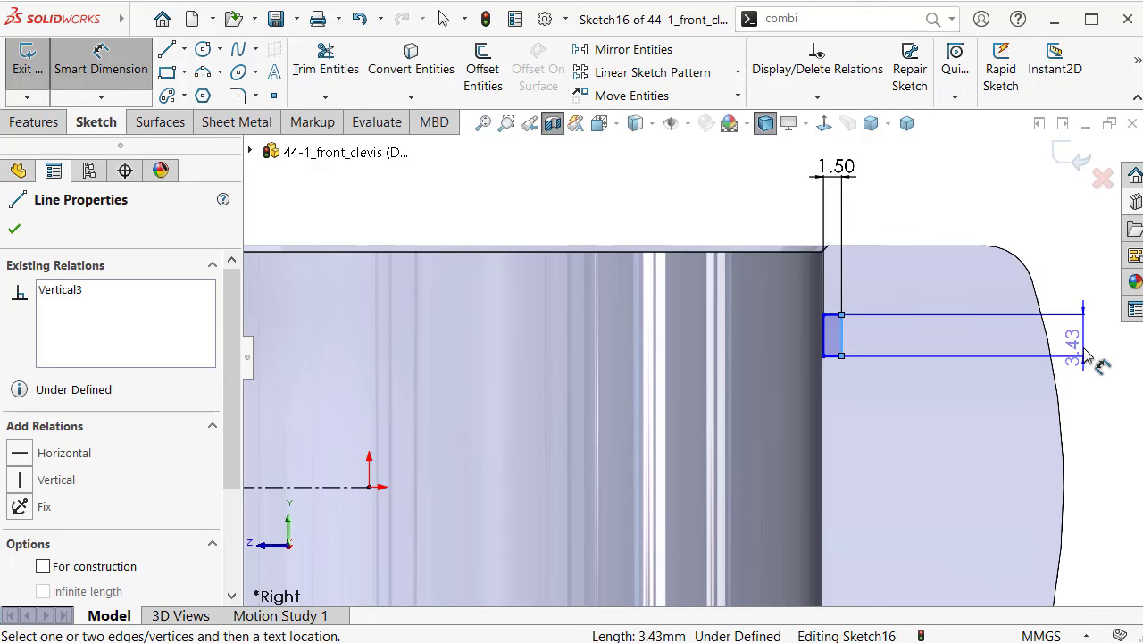
left_click(1085, 356)
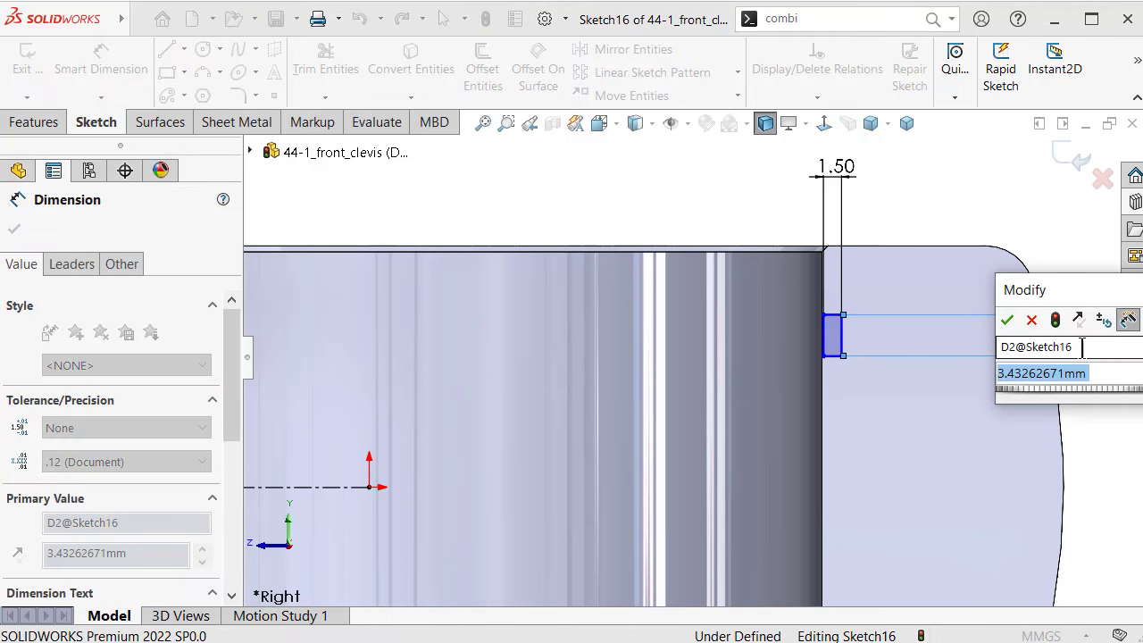
type("2.65")
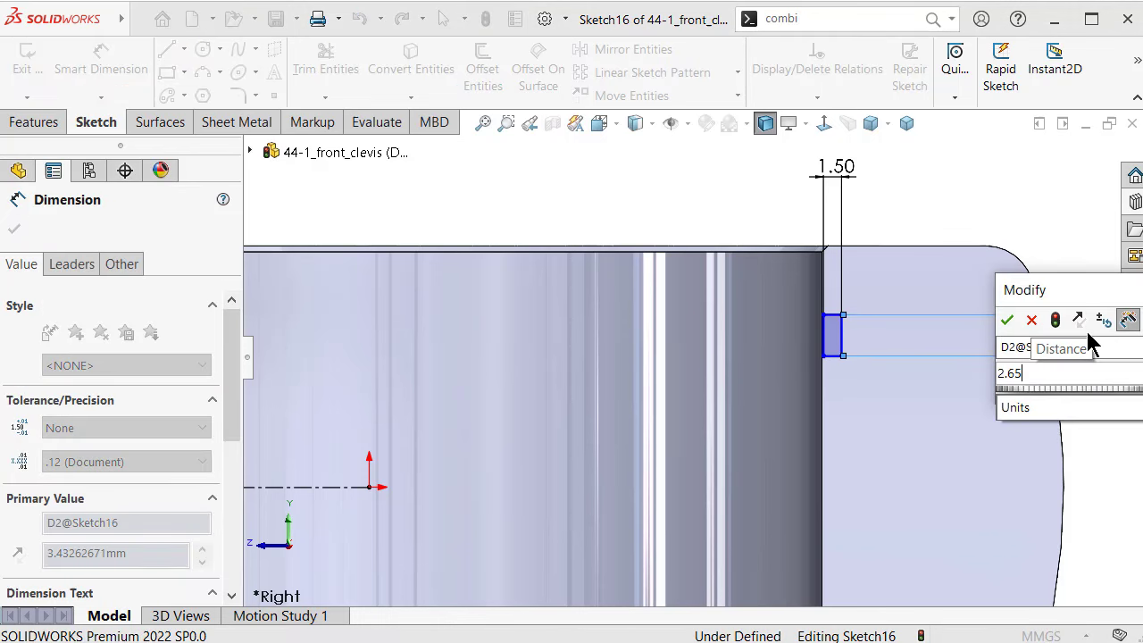
key("Return")
scroll(831, 326, "down", 3)
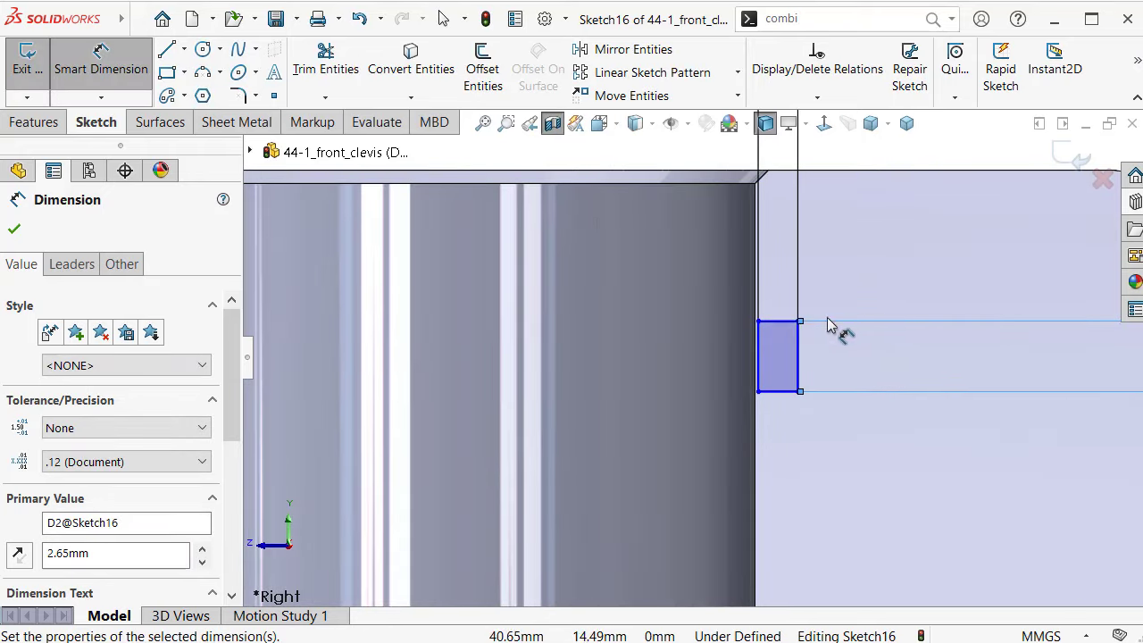
Place the rectangle 3.35 mm from the outer top edge and 37.5 mm (75/2) from the origin
left_click(793, 324)
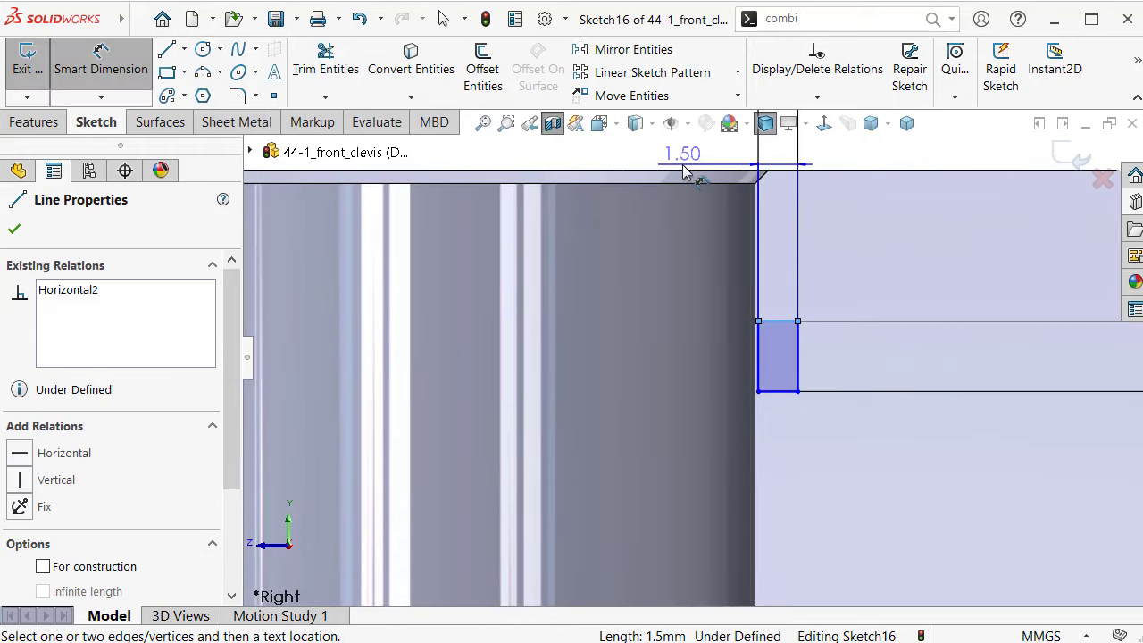
left_click(764, 172)
scroll(803, 205, "up", 3)
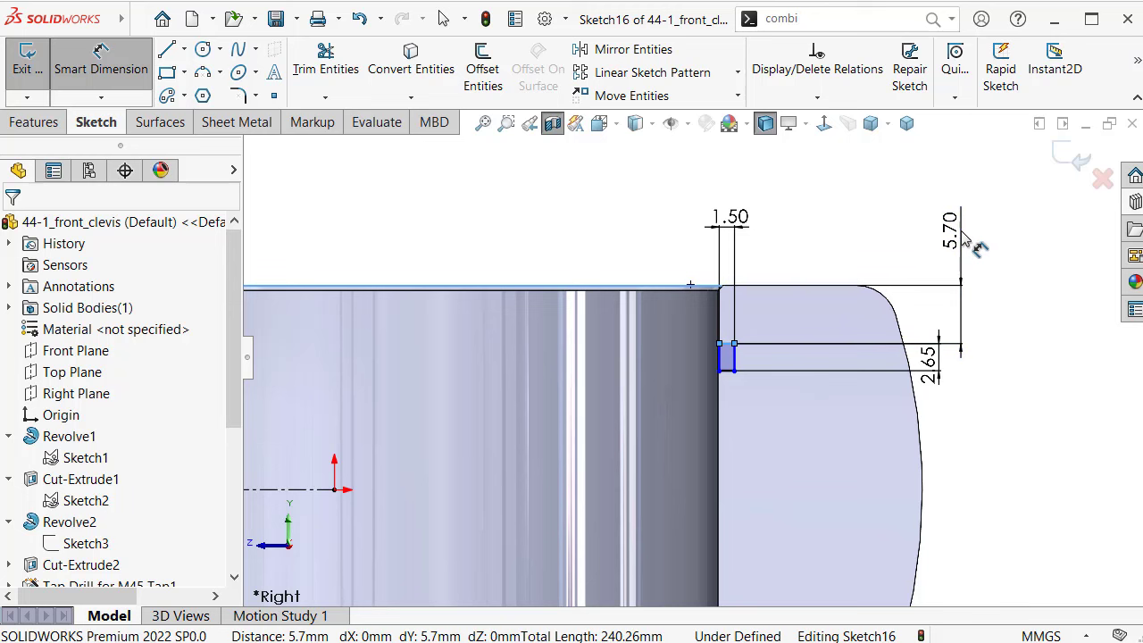
left_click(962, 234)
type("6")
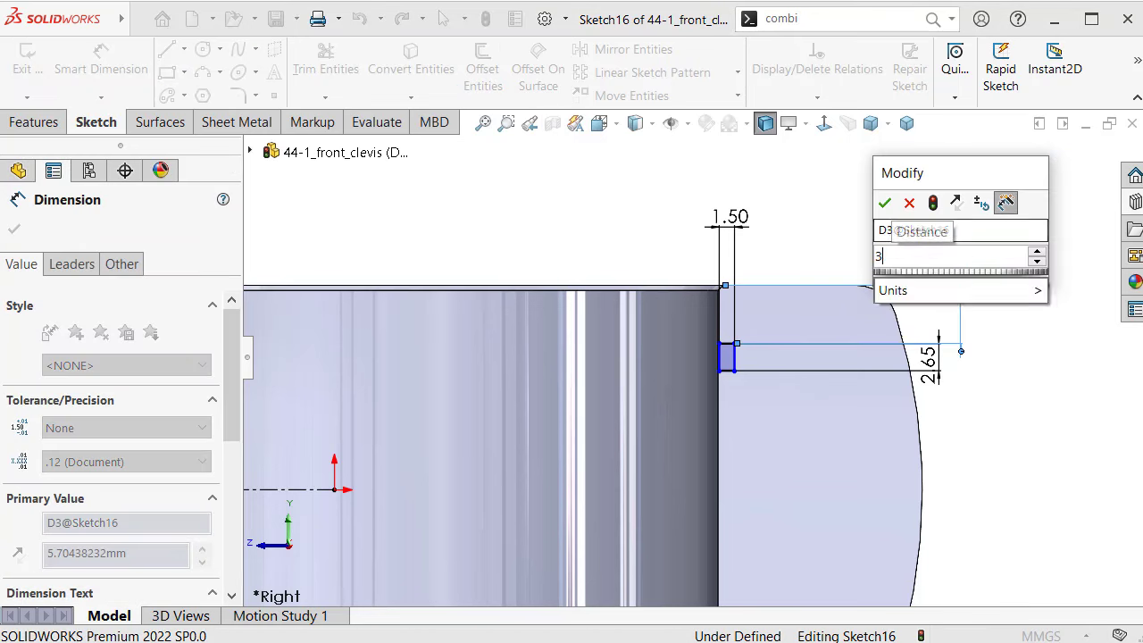
key("BackSpace")
type("5.16")
key("Escape")
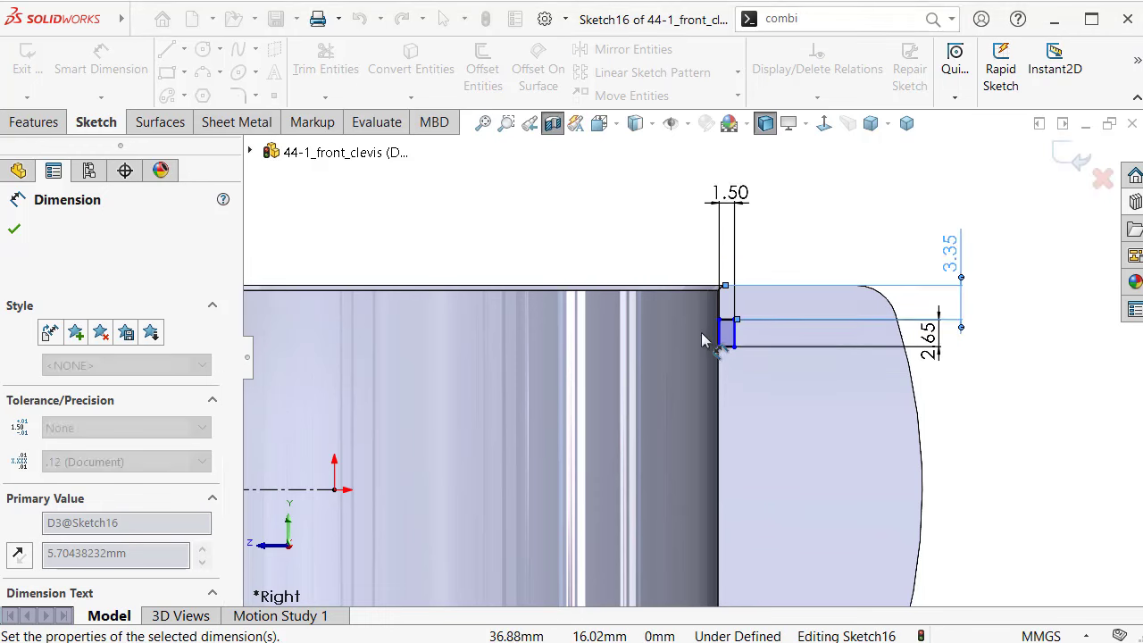
scroll(705, 332, "down", 2)
left_click(724, 341)
scroll(708, 348, "up", 2)
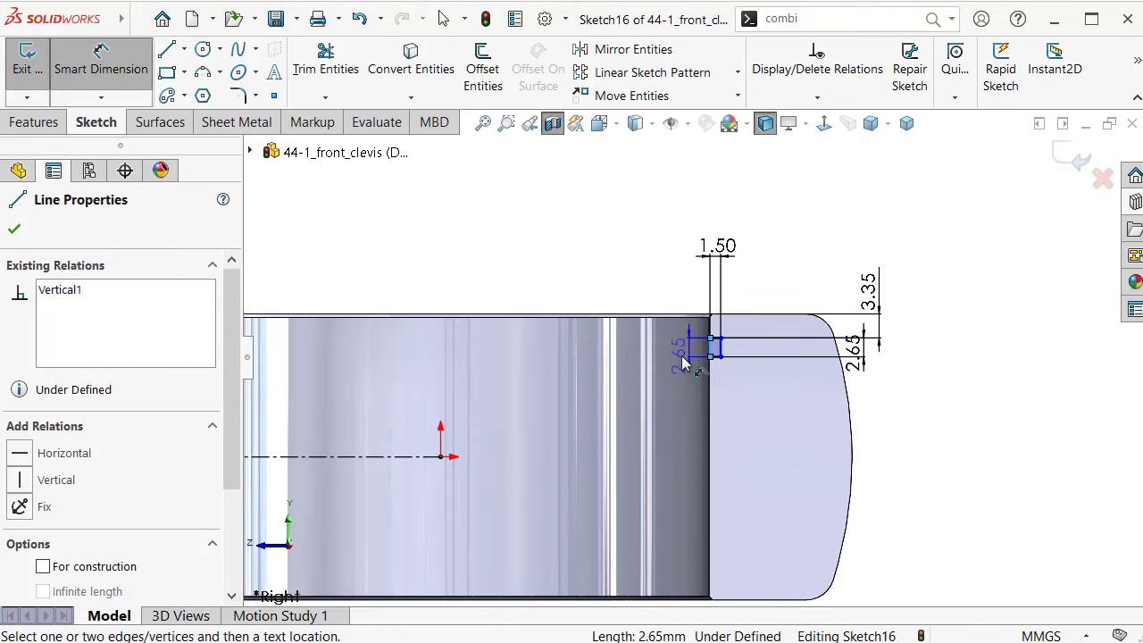
left_click(441, 458)
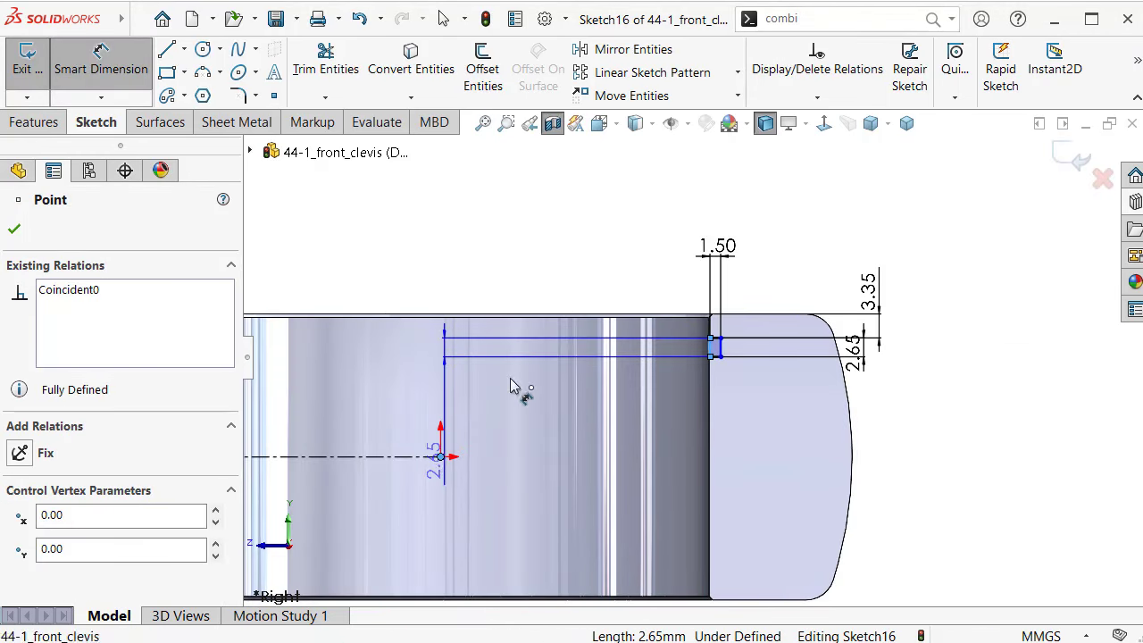
left_click(551, 207)
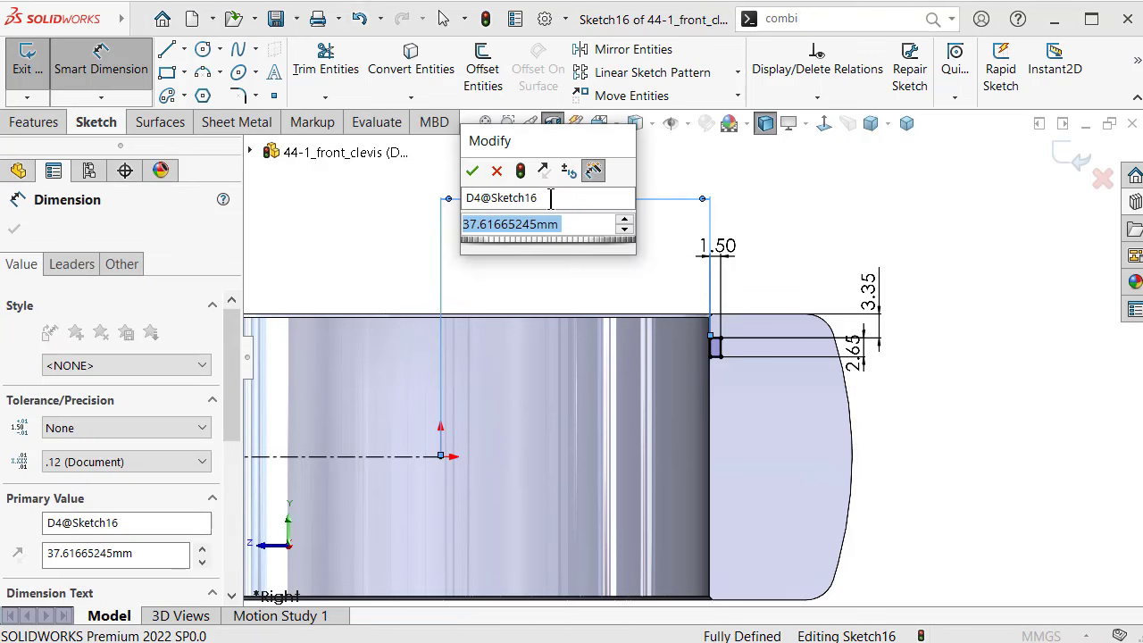
type("75")
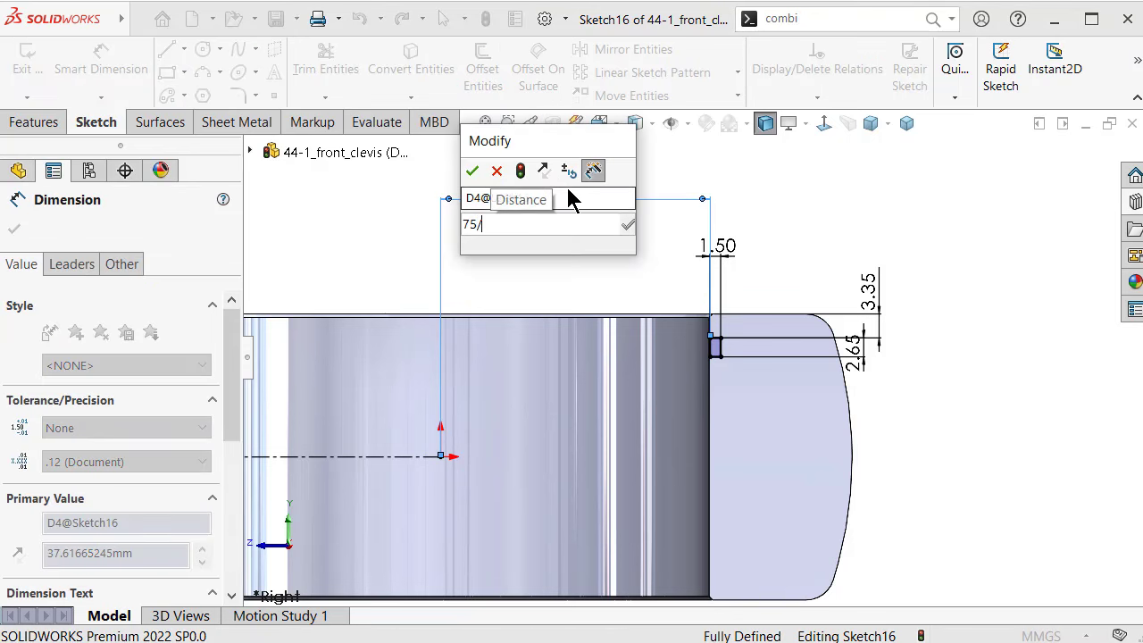
type("/2")
key("Return")
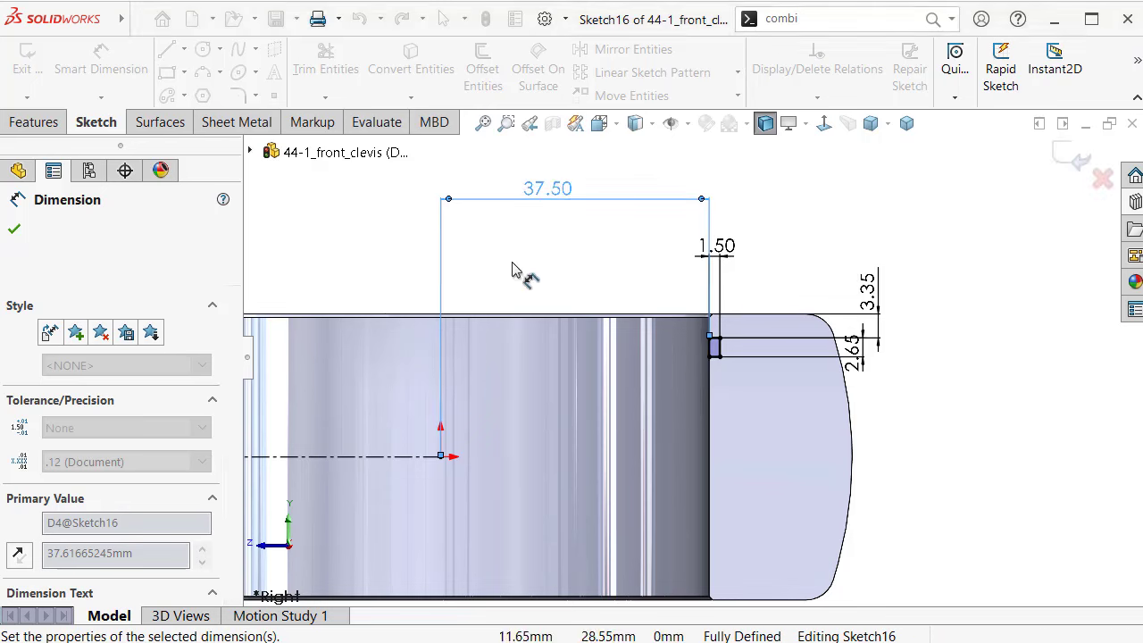
scroll(571, 281, "down", 1)
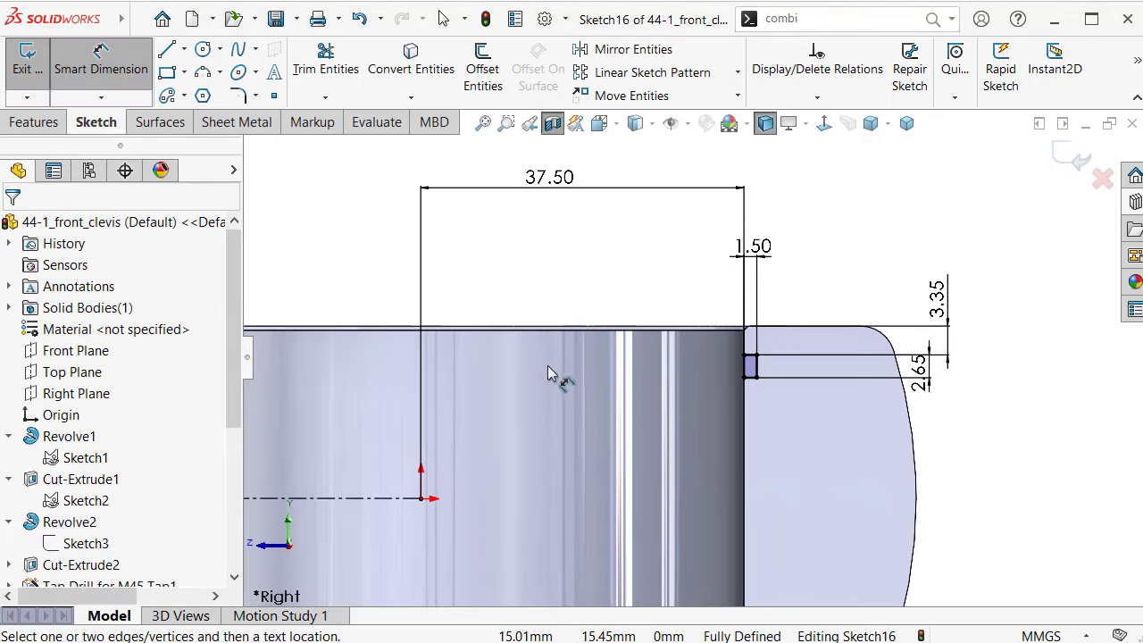
Mirror the four groove rectangle lines about the horizontal centerline Line1
left_click(629, 50)
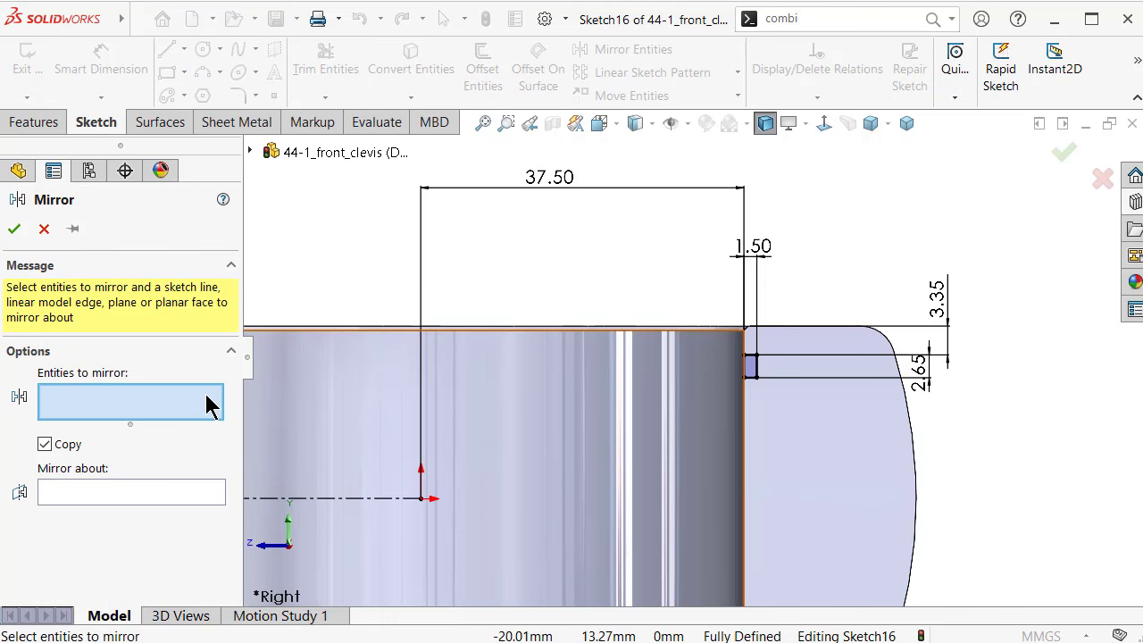
left_click_drag(830, 402, 829, 406)
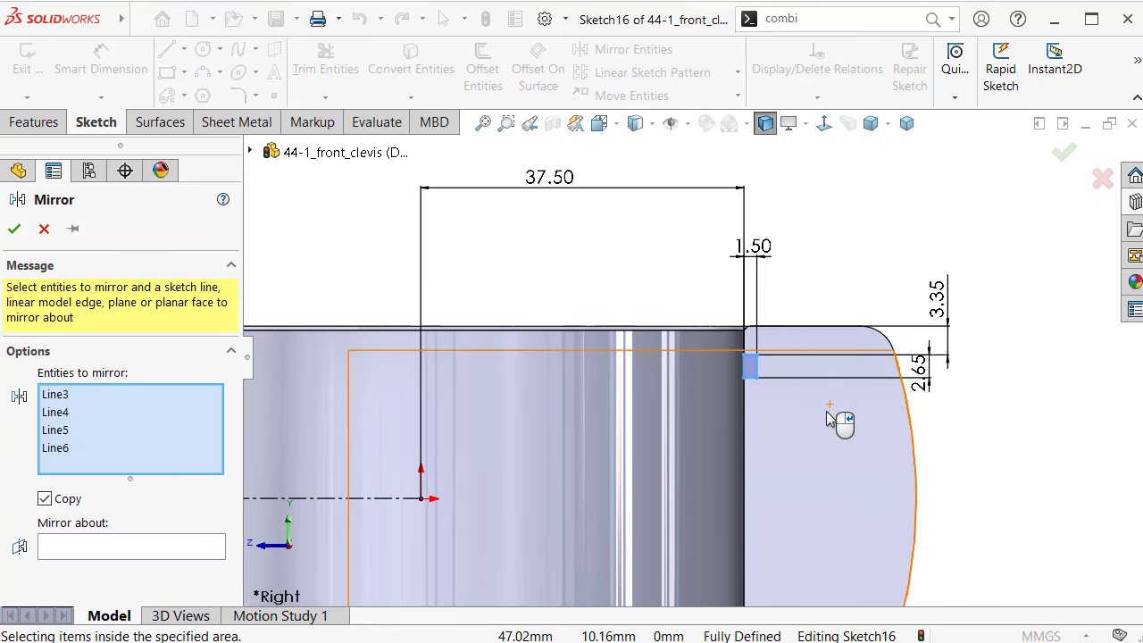
left_click(183, 546)
left_click(317, 502)
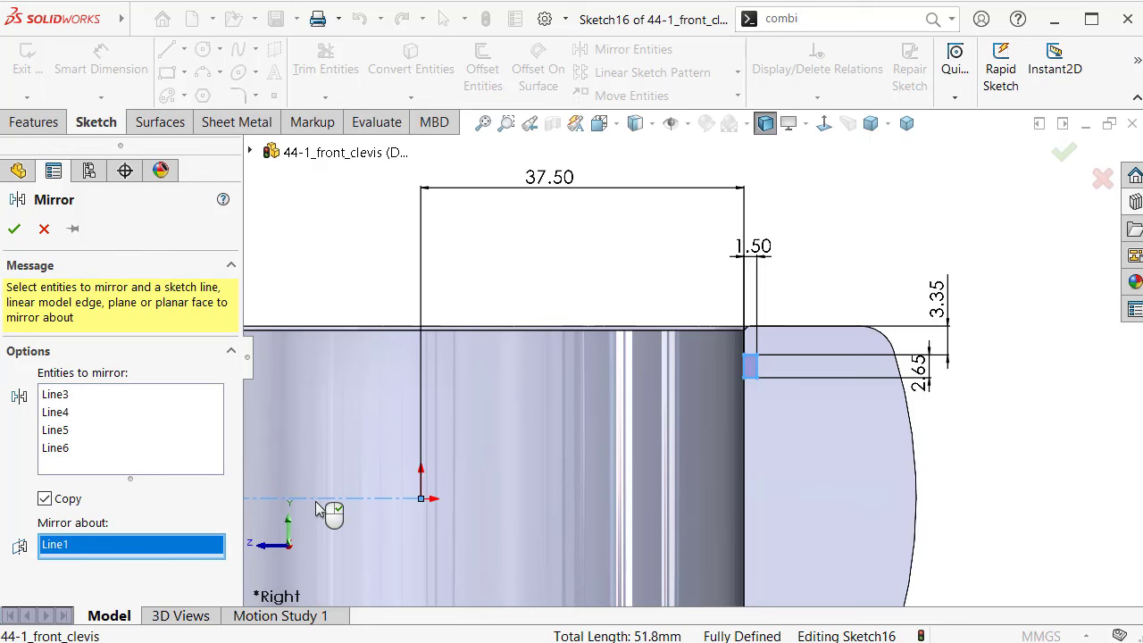
key("Return")
scroll(536, 524, "up", 3)
scroll(545, 446, "up", 2)
mouse_move(547, 447)
middle_mouse_down()
mouse_move(566, 498)
mouse_move(551, 543)
mouse_move(552, 530)
middle_mouse_up()
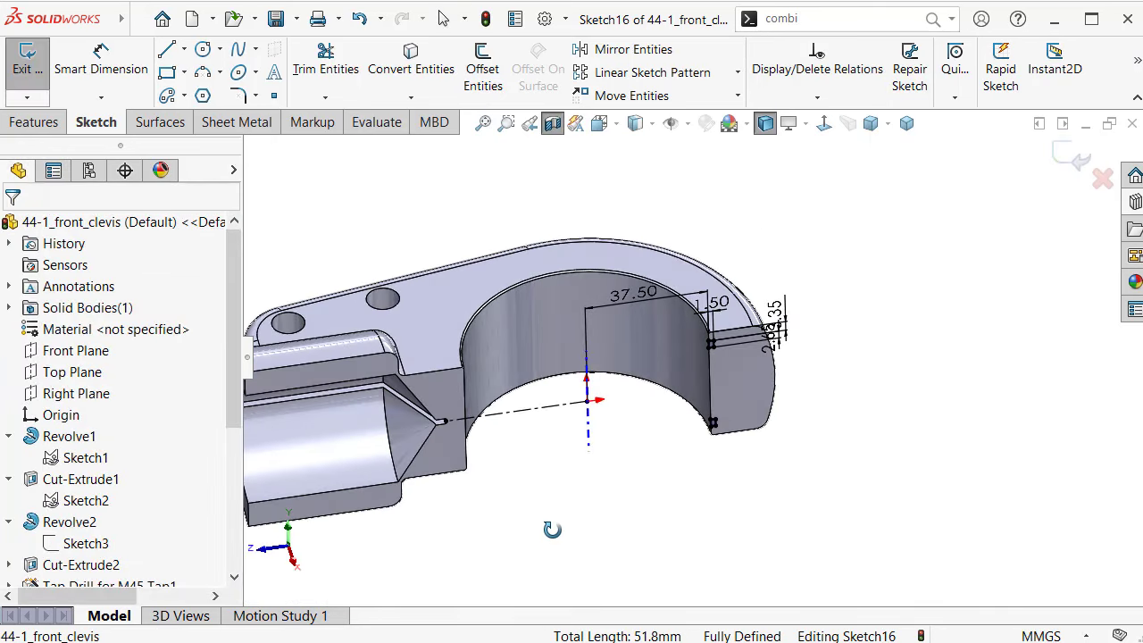
left_click(35, 127)
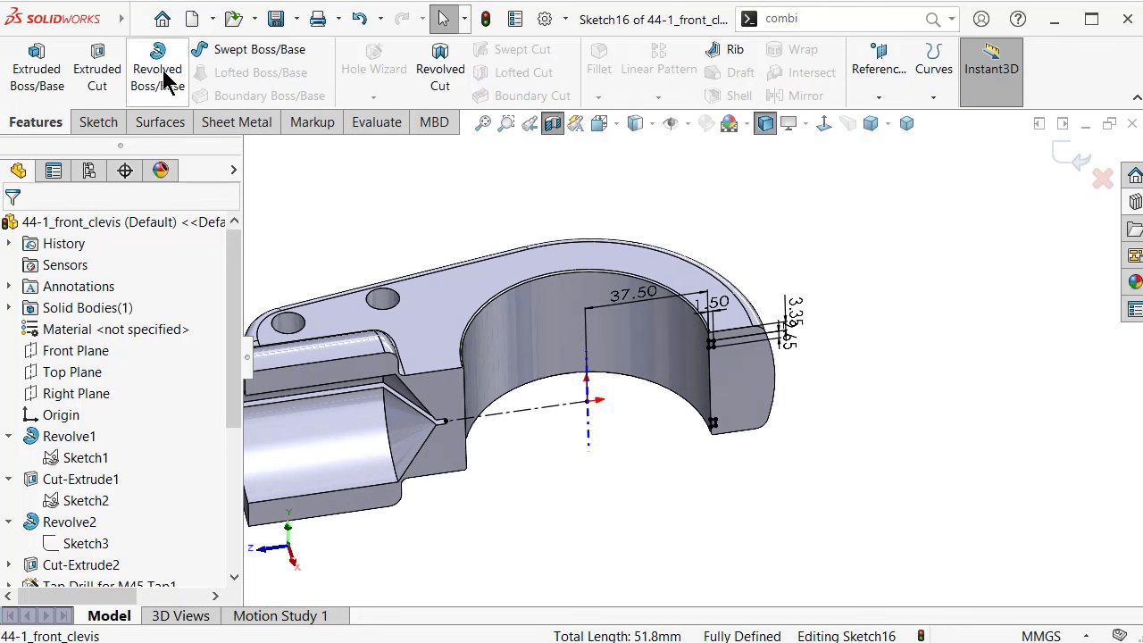
Revolve-cut Sketch16's groove profiles 360° about the bore axis Axis<1>, forming two internal ring grooves
left_click(433, 80)
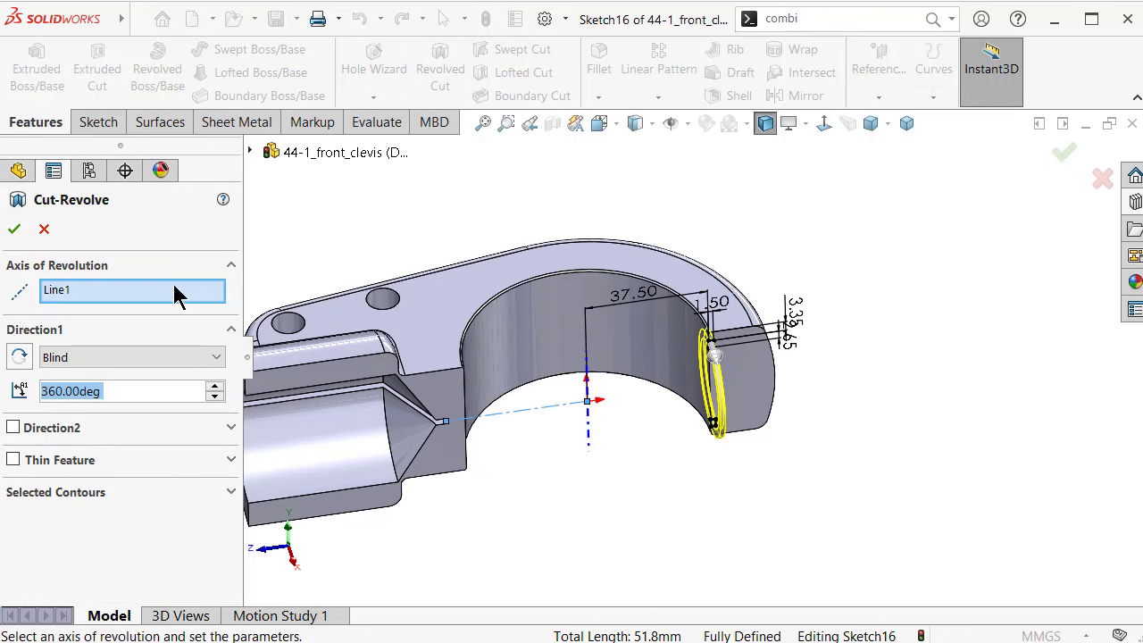
left_click(176, 297)
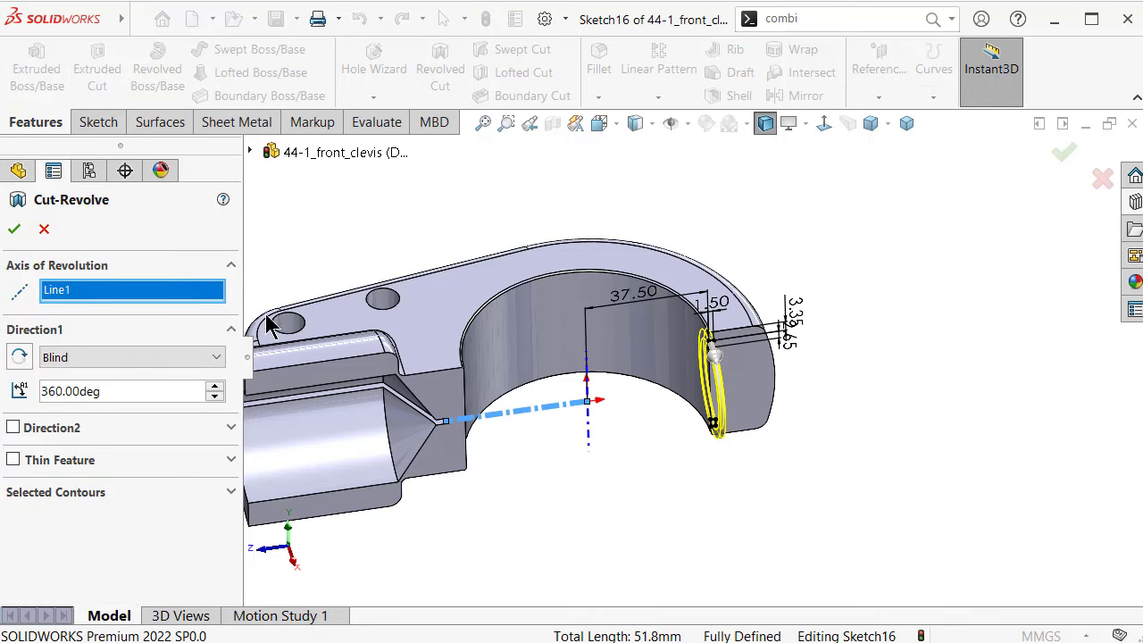
right_click(109, 298)
left_click(177, 301)
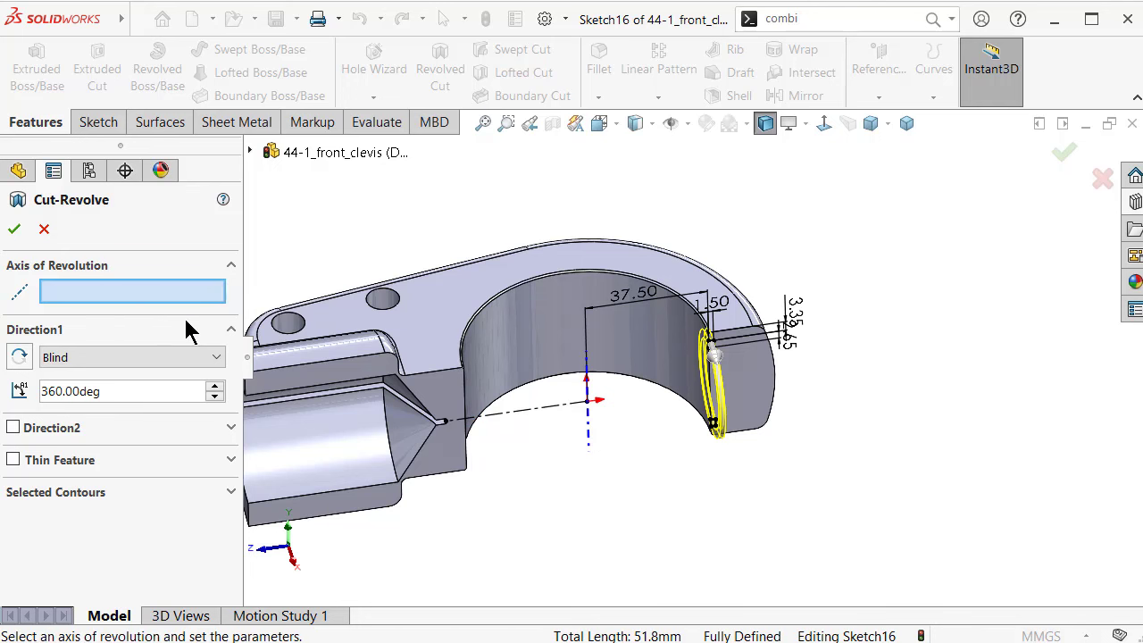
left_click(671, 124)
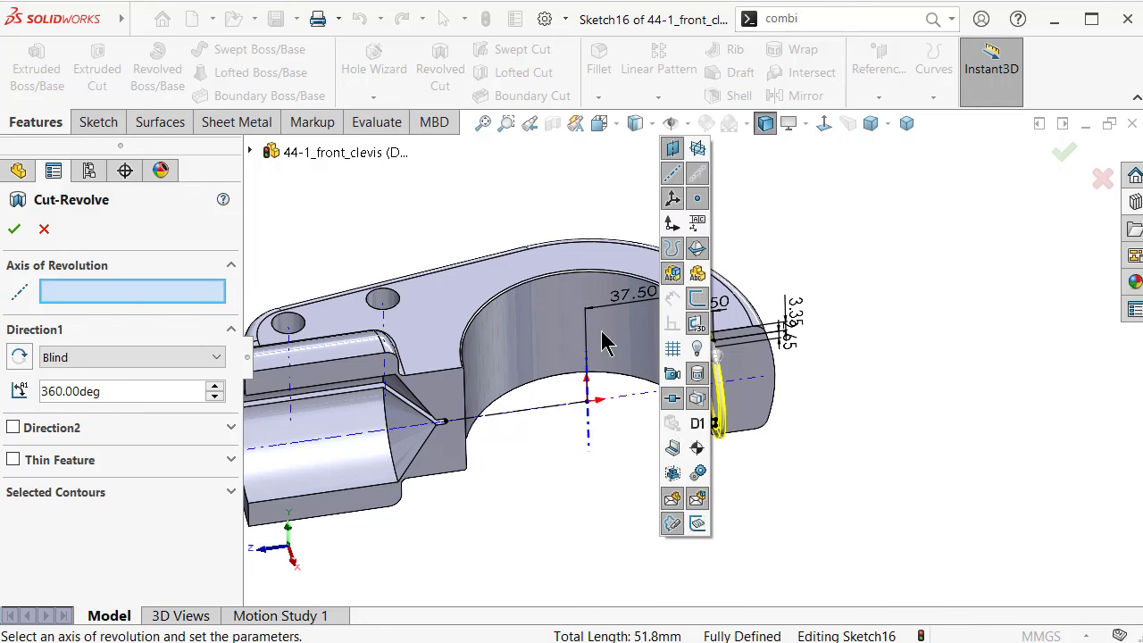
left_click(589, 442)
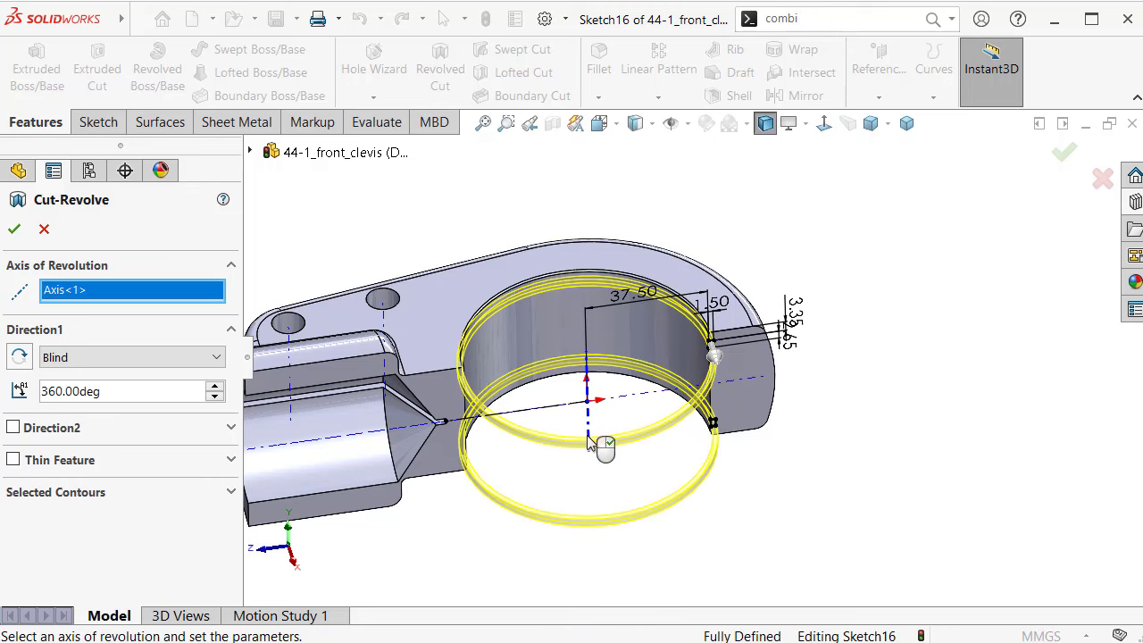
left_click(1064, 156)
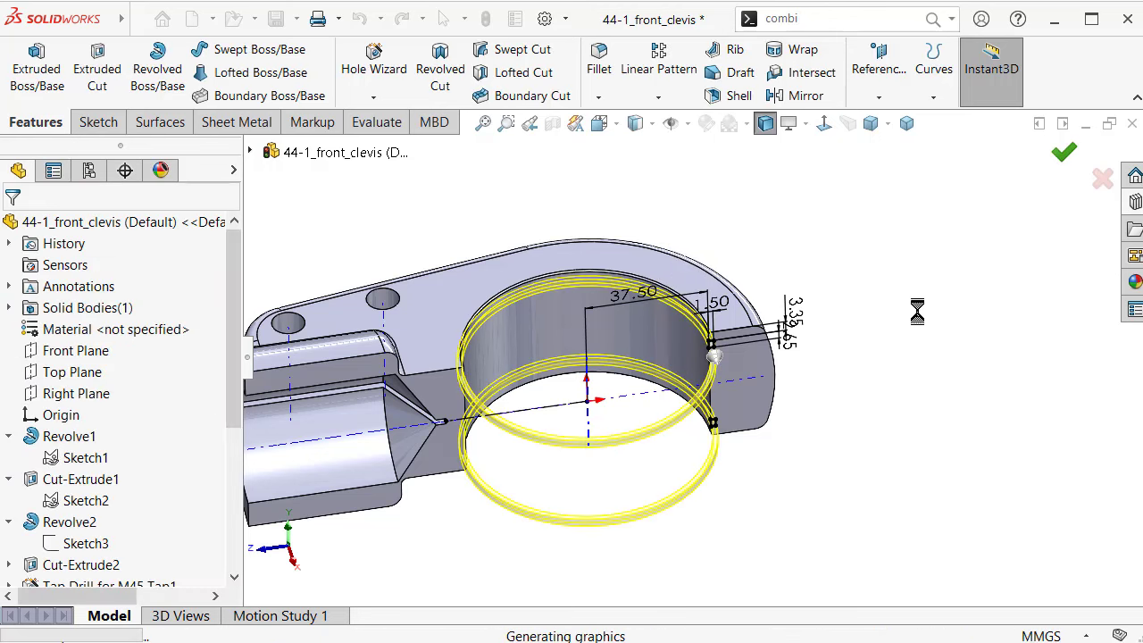
mouse_move(762, 409)
middle_mouse_down()
mouse_move(756, 252)
mouse_move(755, 332)
mouse_move(812, 454)
mouse_move(945, 521)
mouse_move(750, 224)
mouse_move(688, 382)
middle_mouse_up()
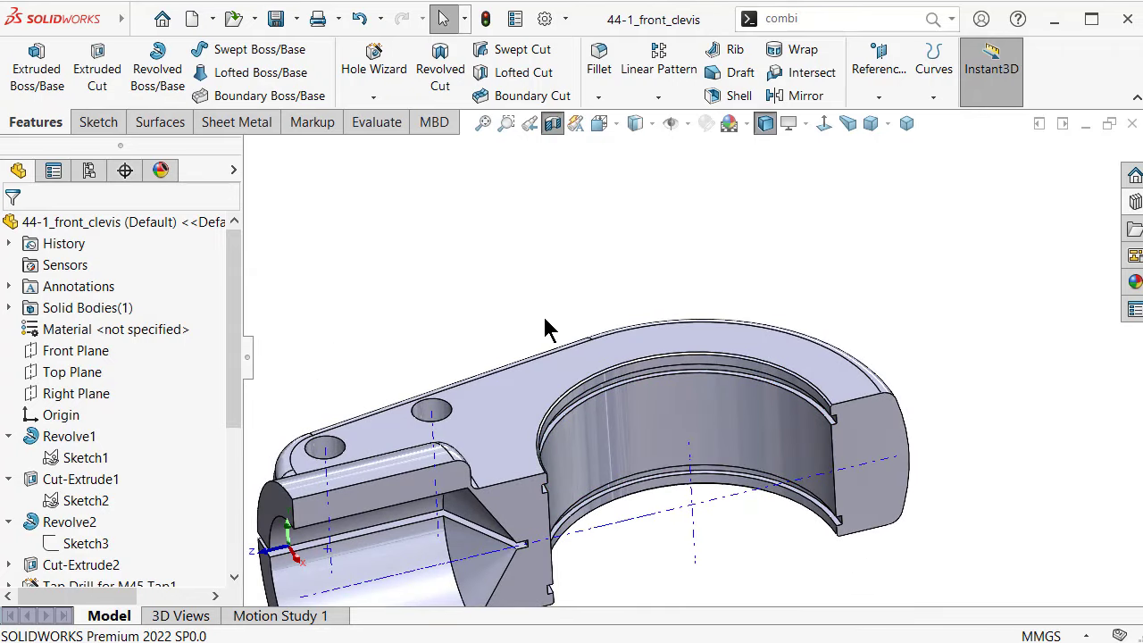
Return to isometric view and hide the axes and sketches
left_click(904, 125)
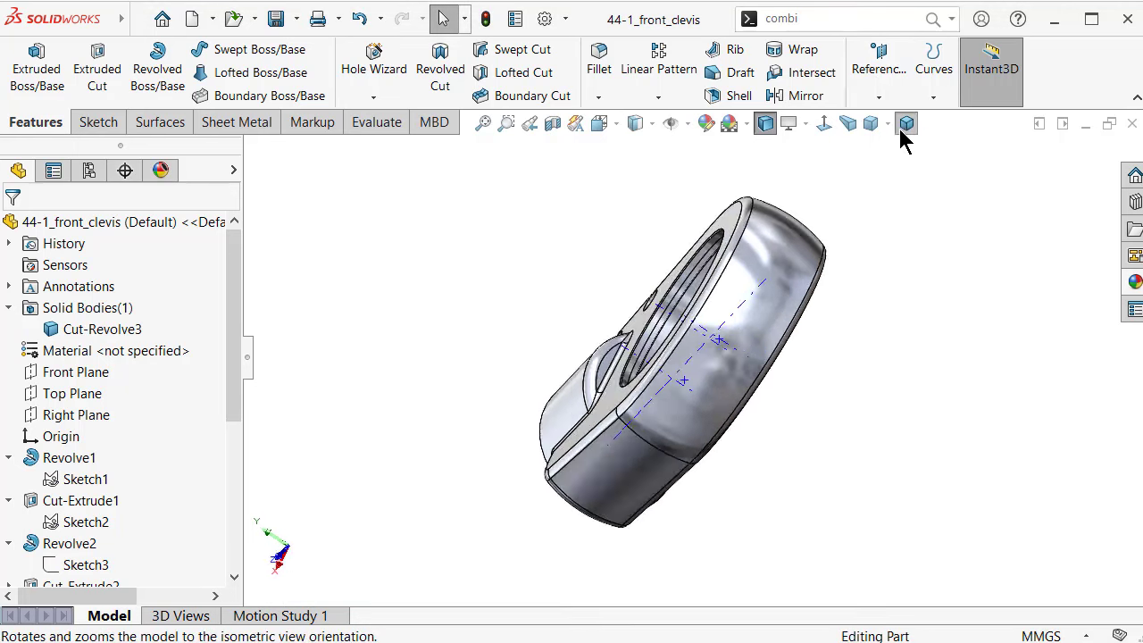
left_click(687, 125)
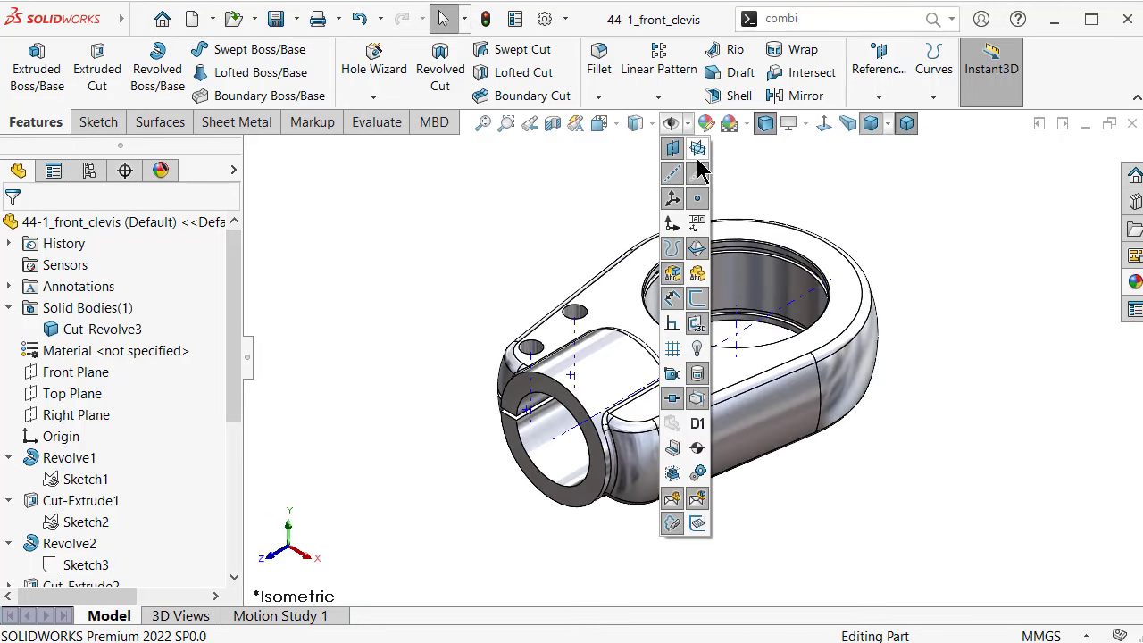
left_click(704, 183)
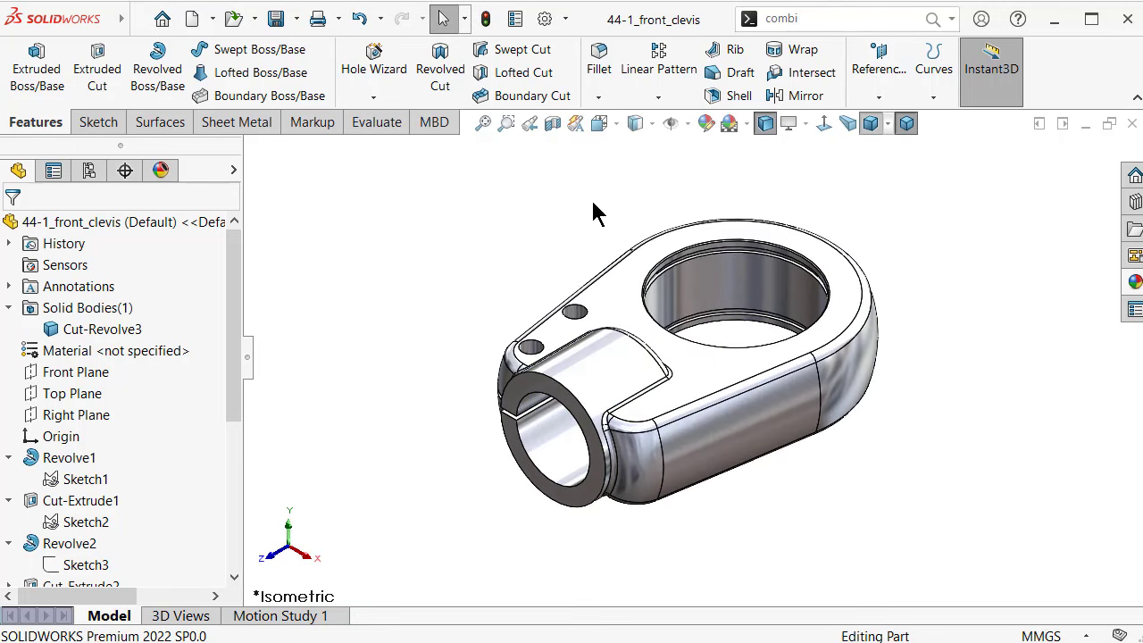
left_click(688, 126)
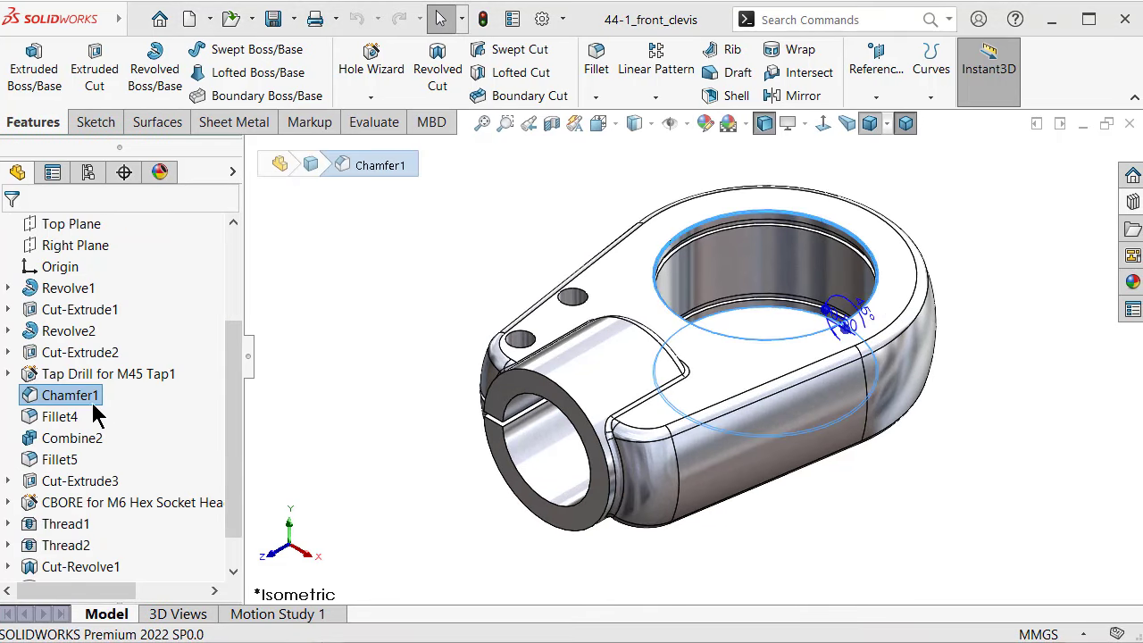
Move Chamfer1 below Thread2 in the feature tree
left_click(384, 393)
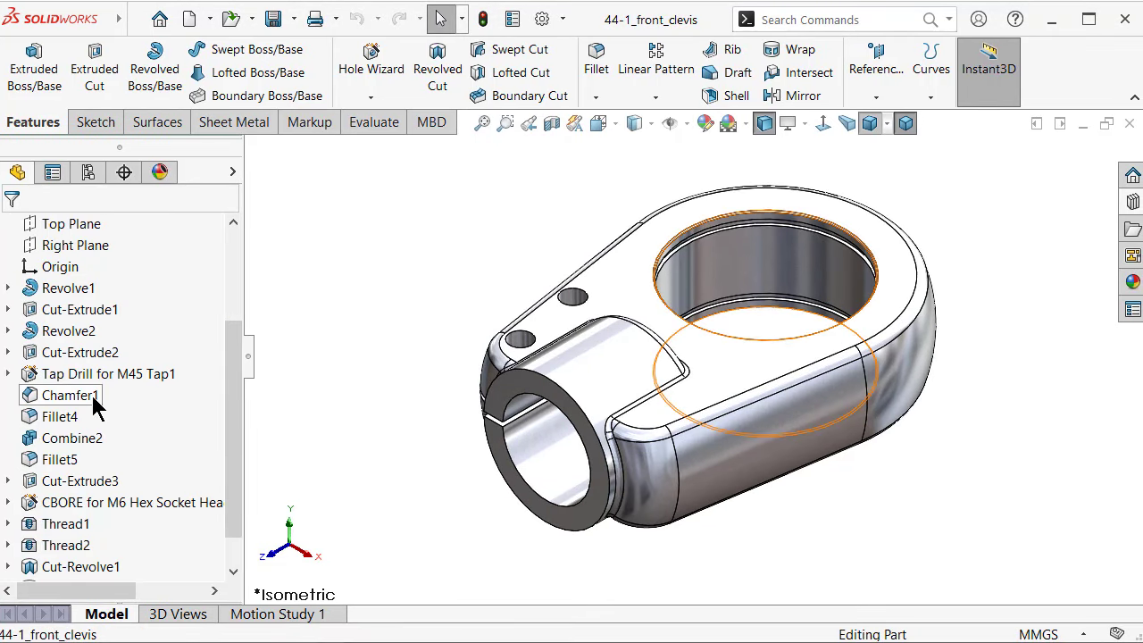
left_click(81, 396)
left_click_drag(232, 455, 235, 491)
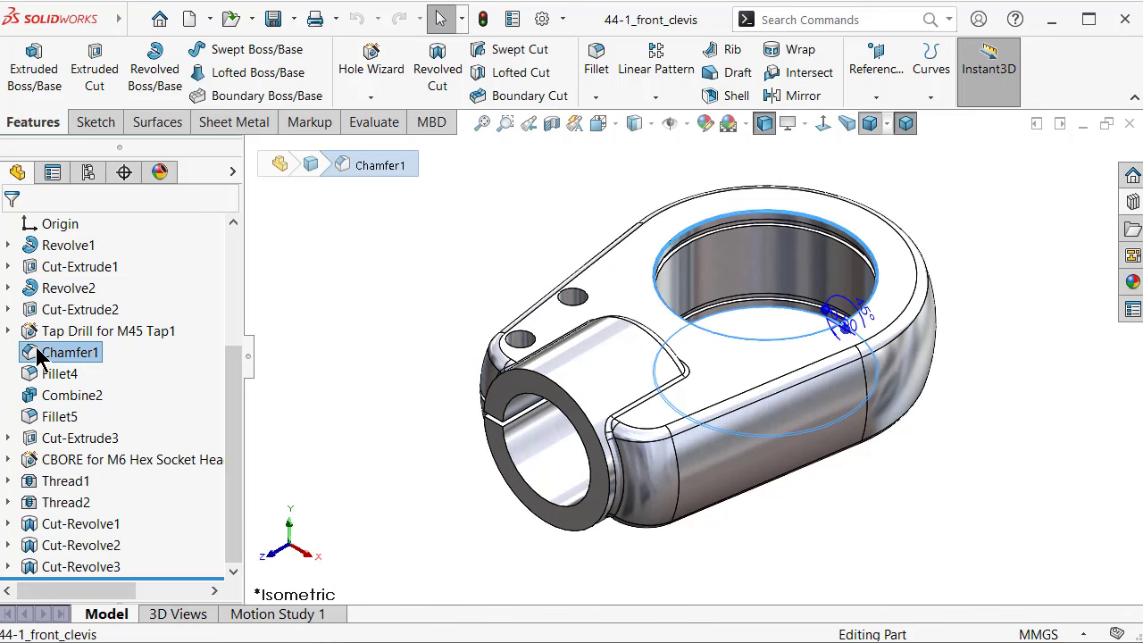
mouse_move(40, 355)
left_mouse_down()
mouse_move(47, 534)
mouse_move(49, 509)
mouse_move(59, 513)
left_mouse_up()
left_click(90, 502)
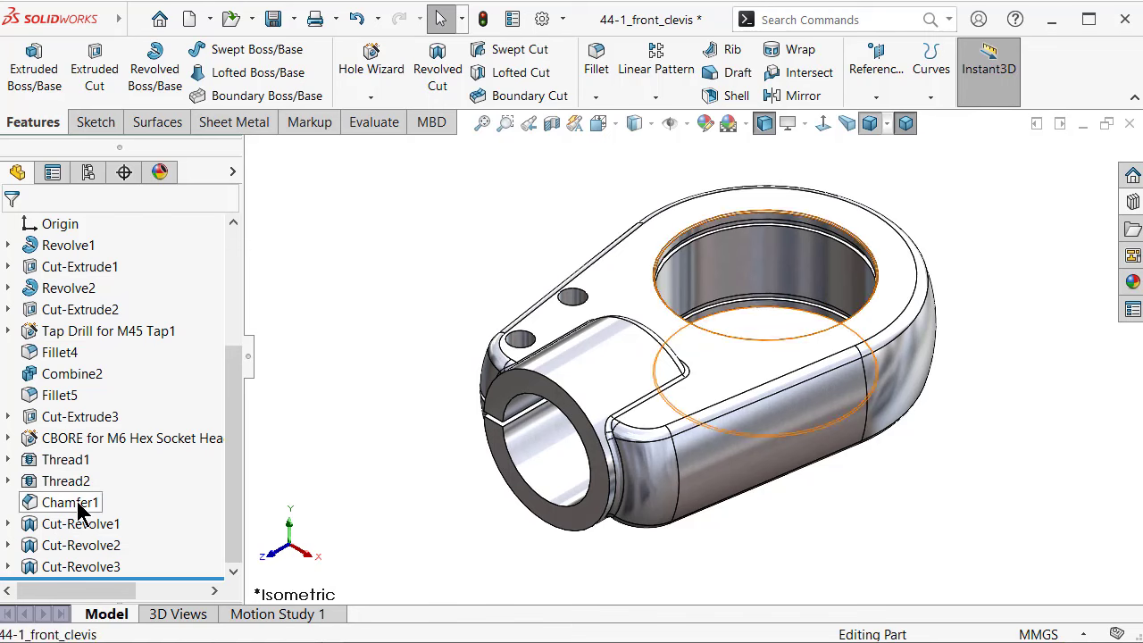
Add the four small hole edges to Chamfer1's 0.5 mm × 45° chamfer
left_click(94, 446)
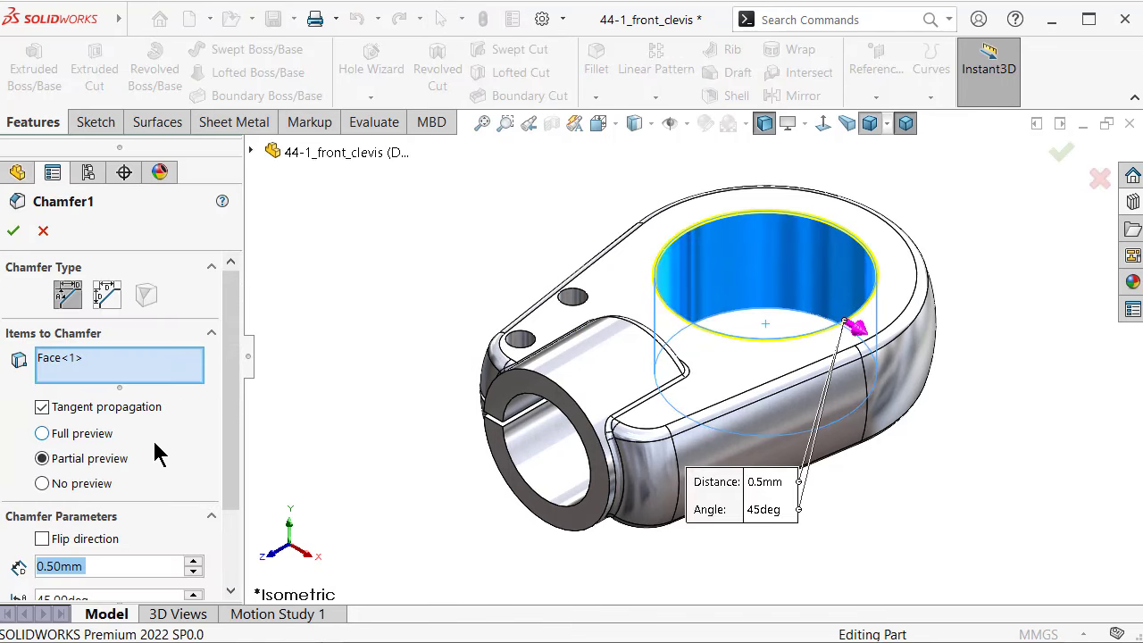
mouse_move(674, 382)
middle_mouse_down()
mouse_move(653, 324)
mouse_move(725, 360)
mouse_move(689, 436)
middle_mouse_up()
scroll(638, 330, "down", 5)
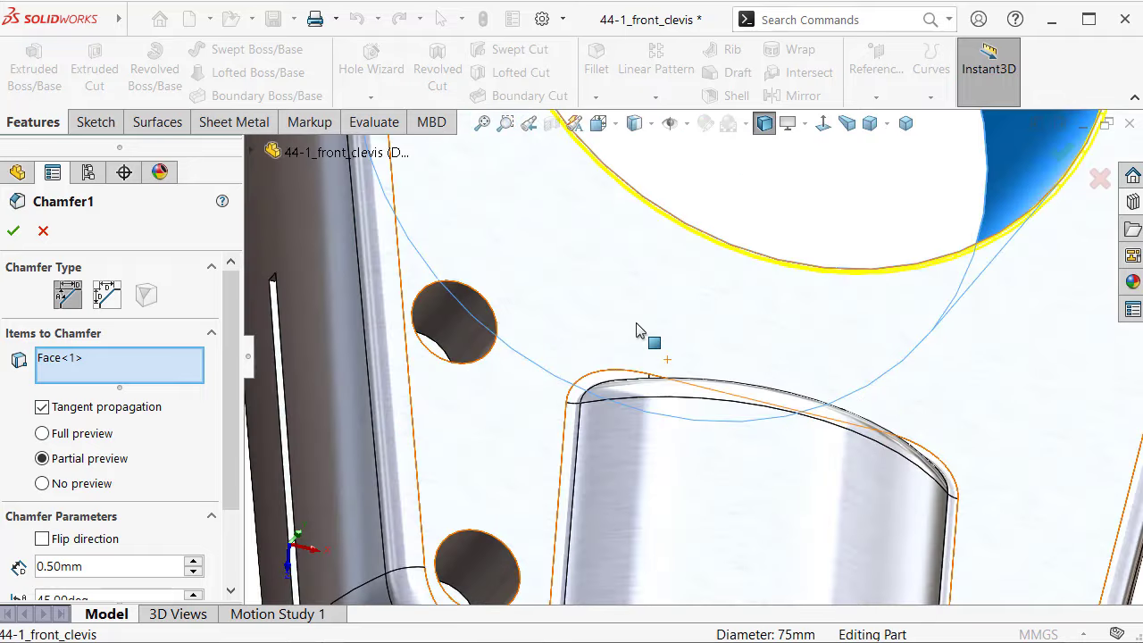
left_click(487, 360)
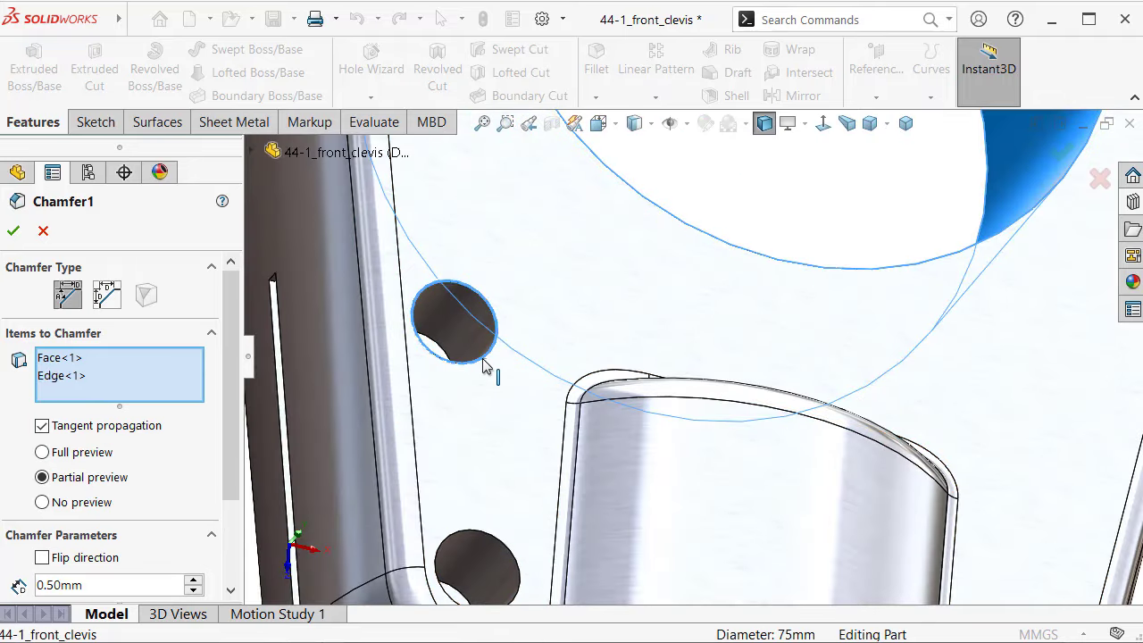
left_click(511, 549)
mouse_move(453, 464)
middle_mouse_down()
mouse_move(440, 446)
mouse_move(500, 307)
middle_mouse_up()
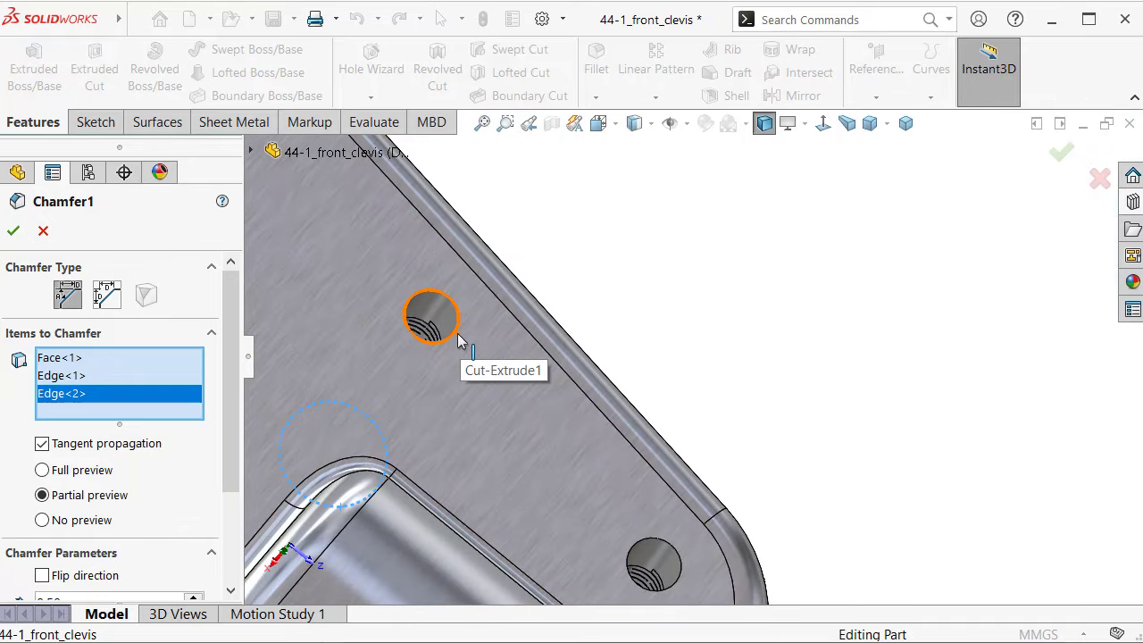
left_click(459, 341)
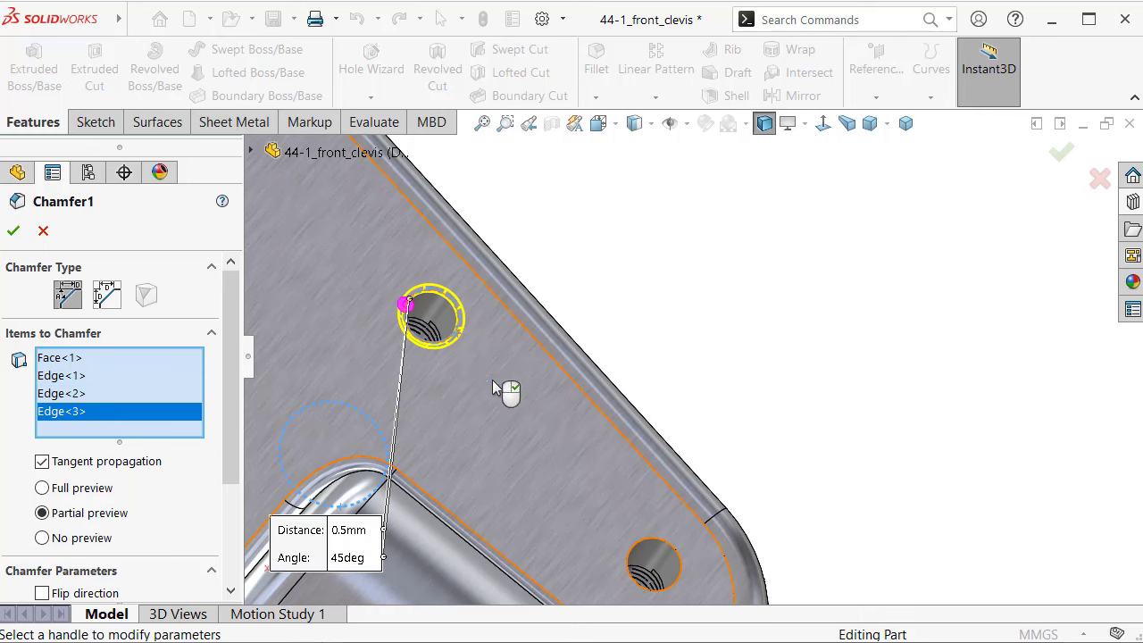
left_click(643, 545)
scroll(715, 352, "up", 3)
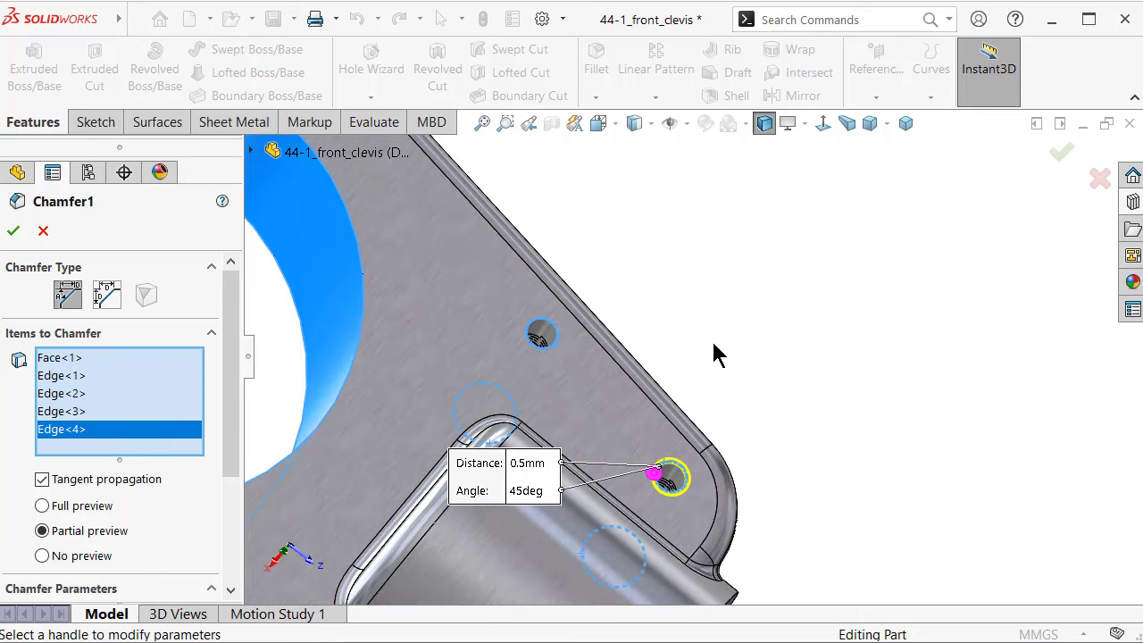
middle_click_drag(657, 341, 964, 140)
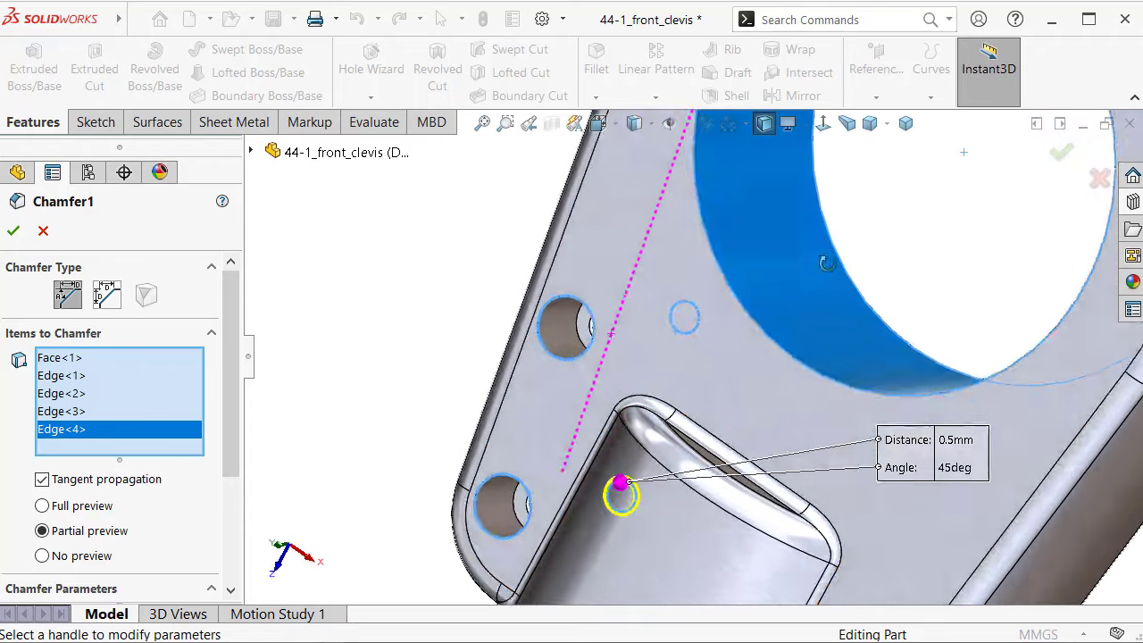
left_click(11, 234)
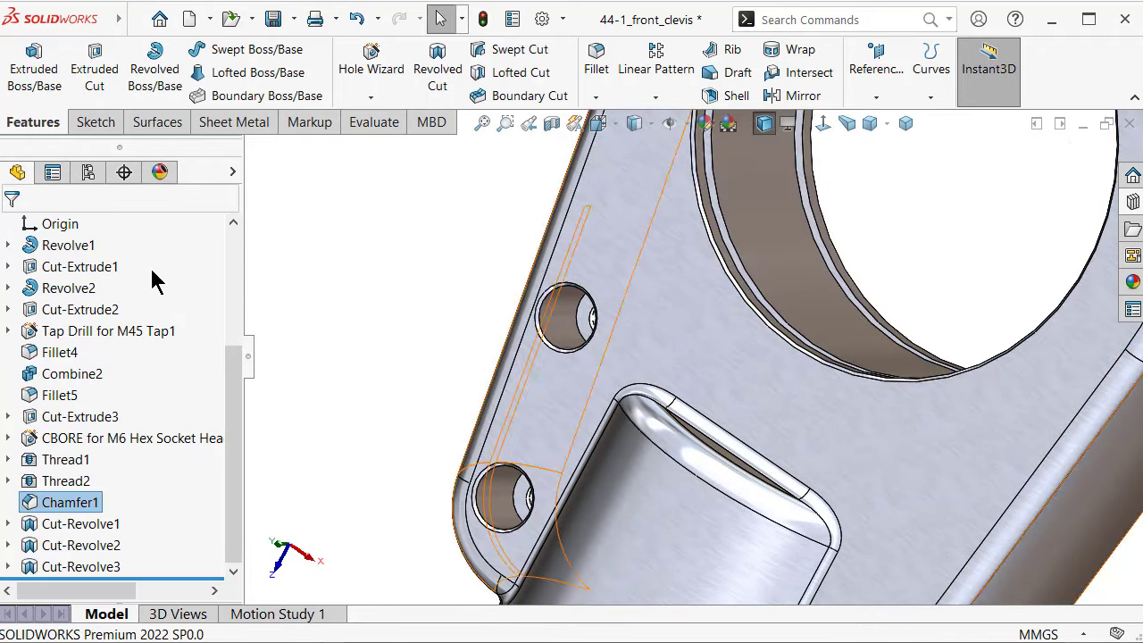
Orbit around the part to inspect the chamfered holes, then return to isometric view
mouse_move(571, 286)
middle_mouse_down()
mouse_move(636, 295)
mouse_move(677, 267)
mouse_move(580, 297)
middle_mouse_up()
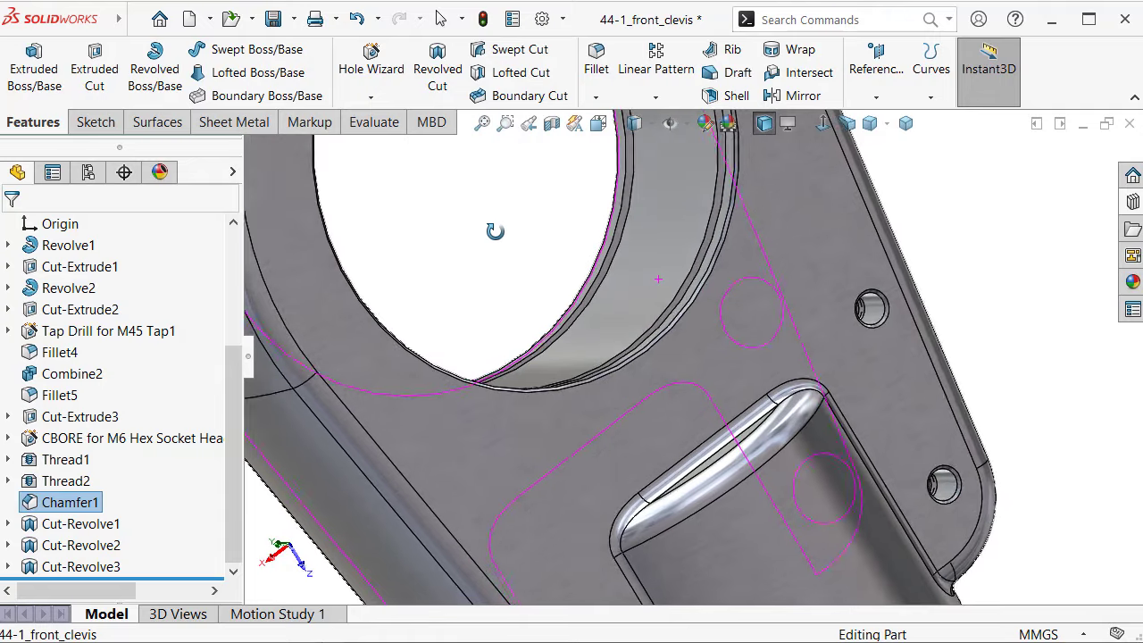
middle_click_drag(580, 297, 616, 279)
mouse_move(715, 365)
middle_mouse_down()
mouse_move(628, 313)
mouse_move(478, 101)
mouse_move(663, 327)
mouse_move(684, 247)
mouse_move(882, 214)
middle_mouse_up()
left_click(906, 128)
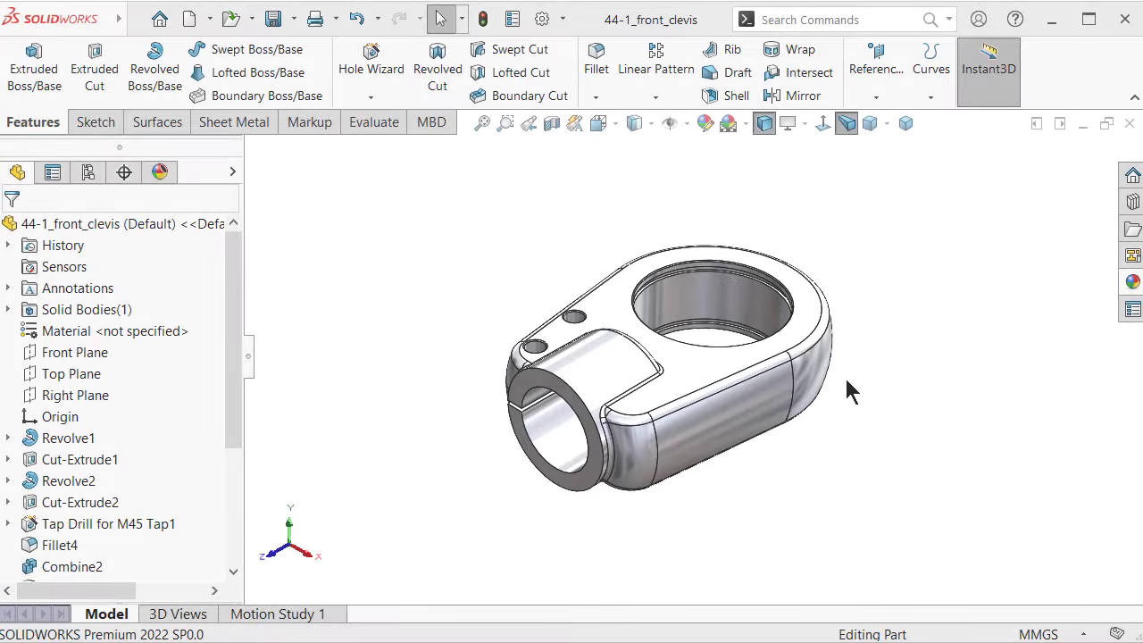
Start a new cosmetic thread and set its size to Metric Die M22x1.5
left_click(371, 97)
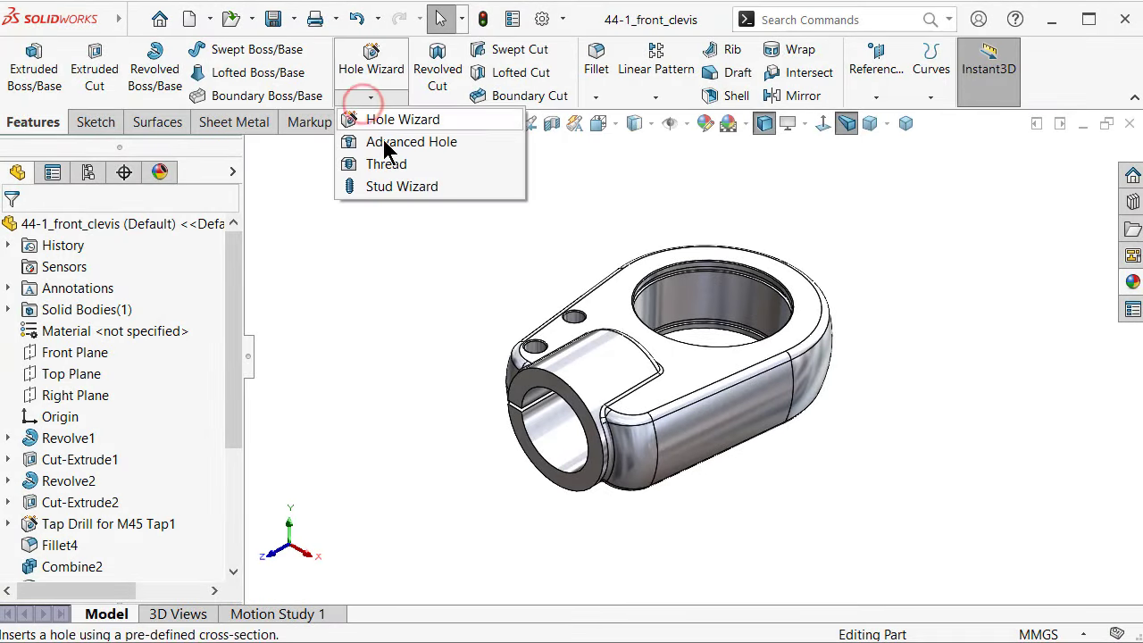
left_click(394, 166)
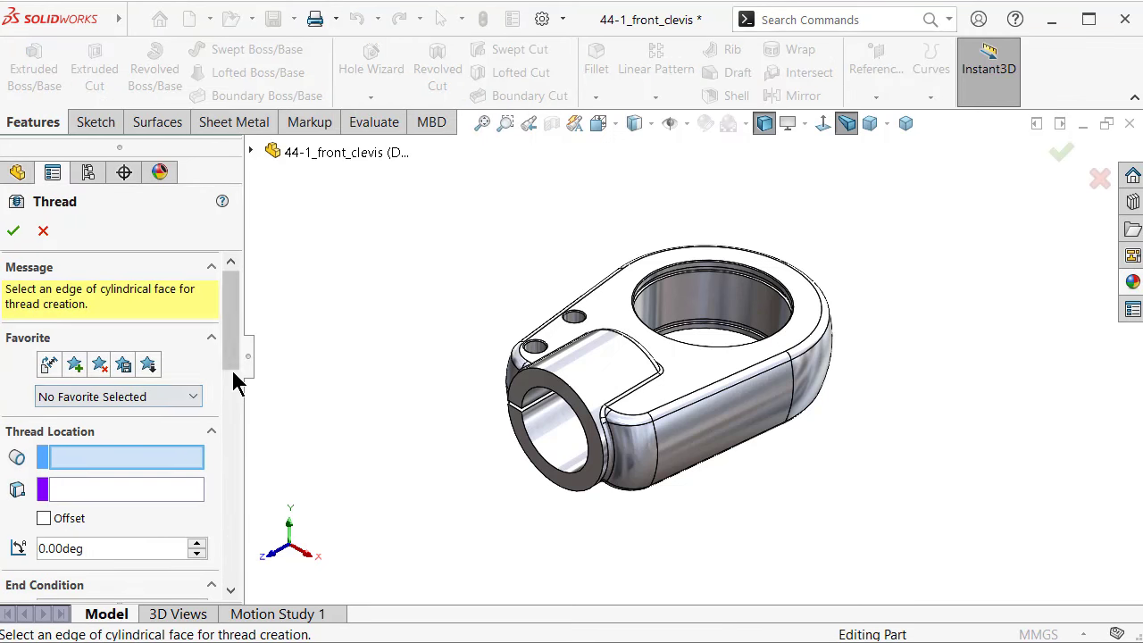
left_click_drag(235, 382, 236, 452)
left_click(170, 409)
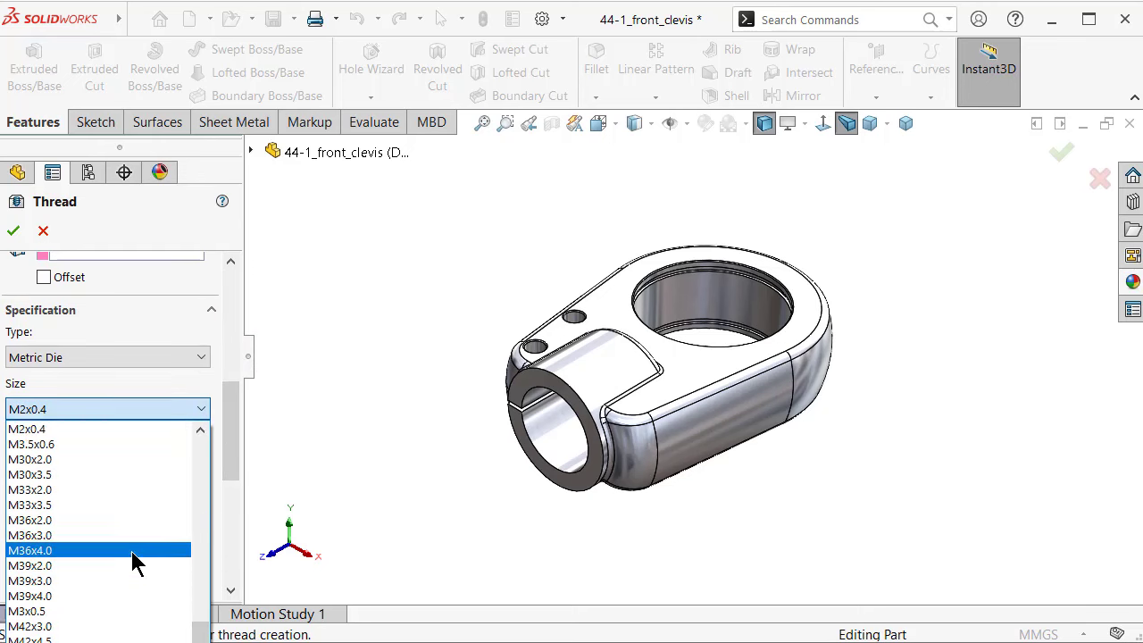
scroll(129, 548, "up", 1)
scroll(94, 453, "up", 1)
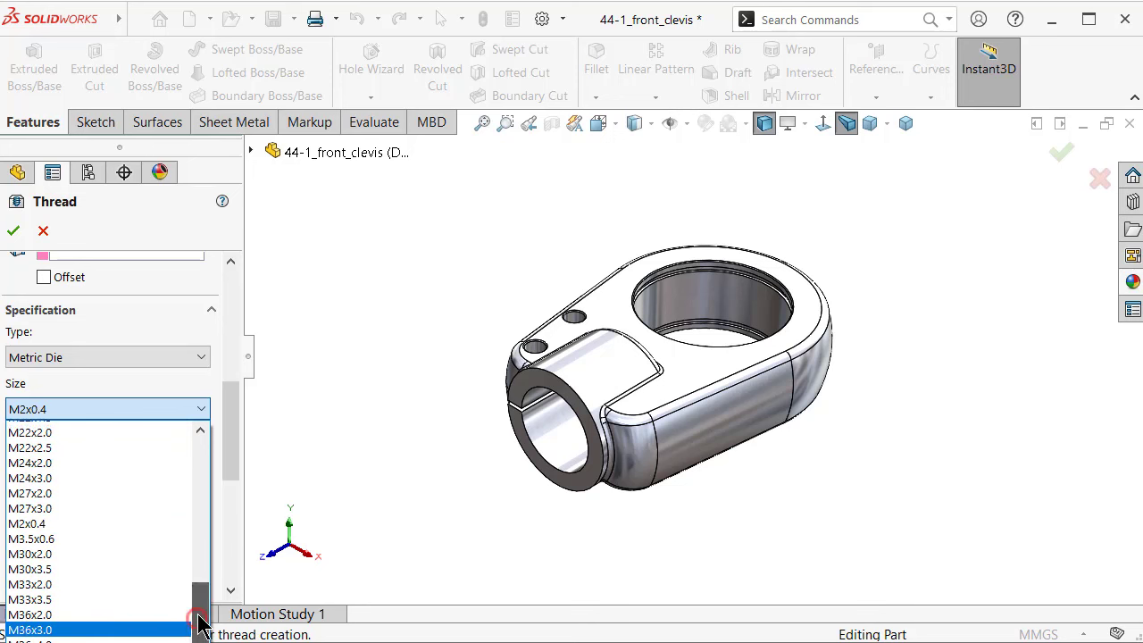
scroll(202, 613, "up", 1)
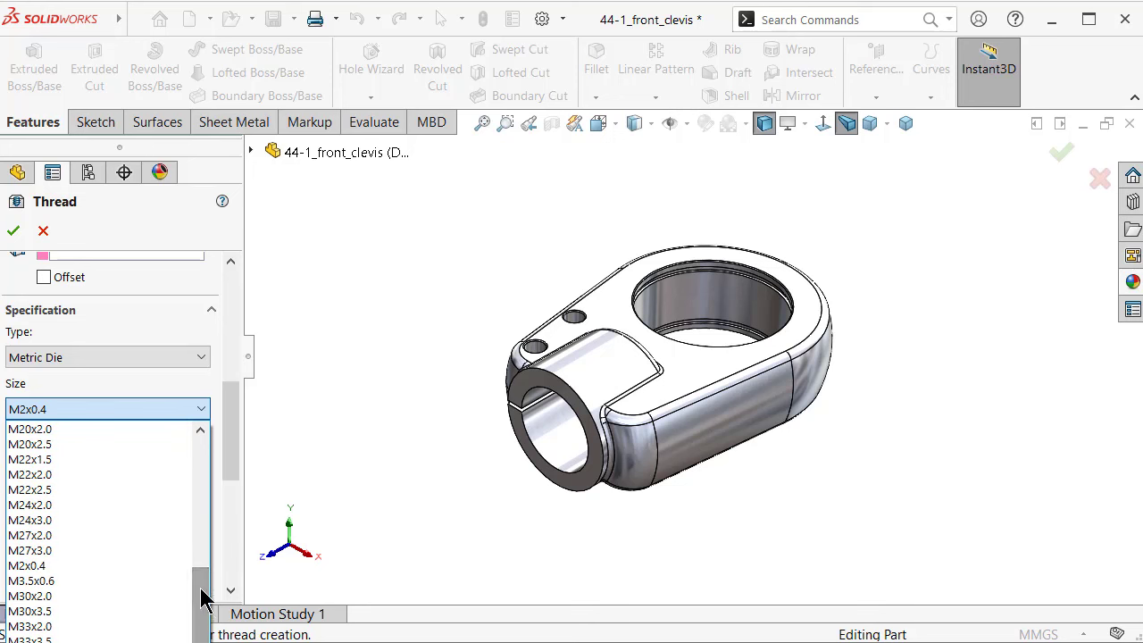
left_click(105, 459)
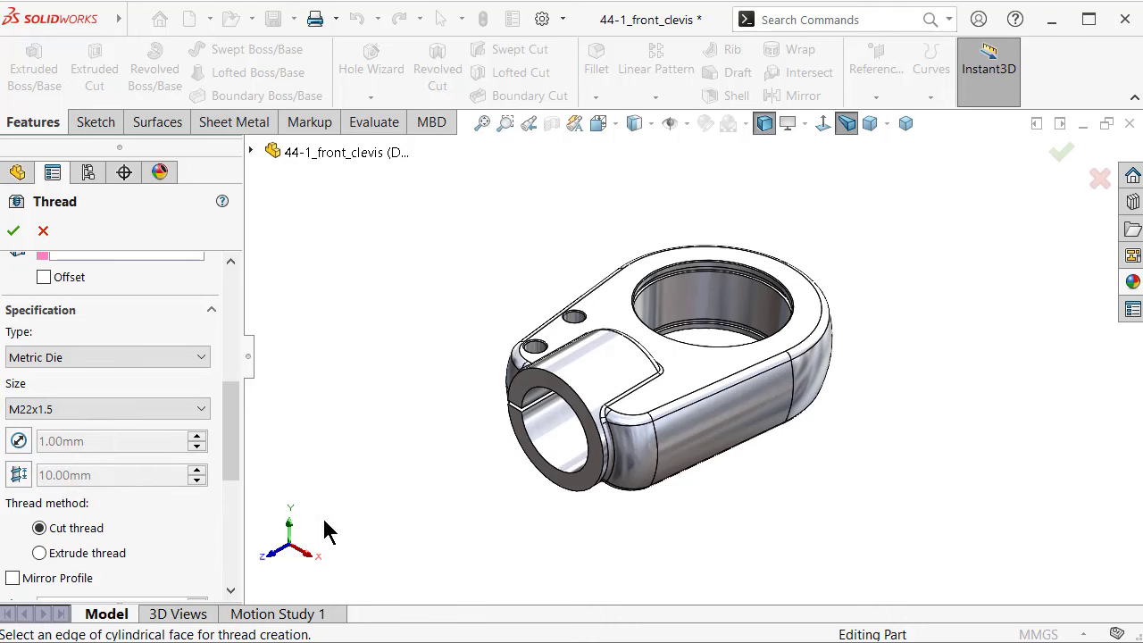
scroll(501, 495, "down", 2)
scroll(523, 512, "down", 1)
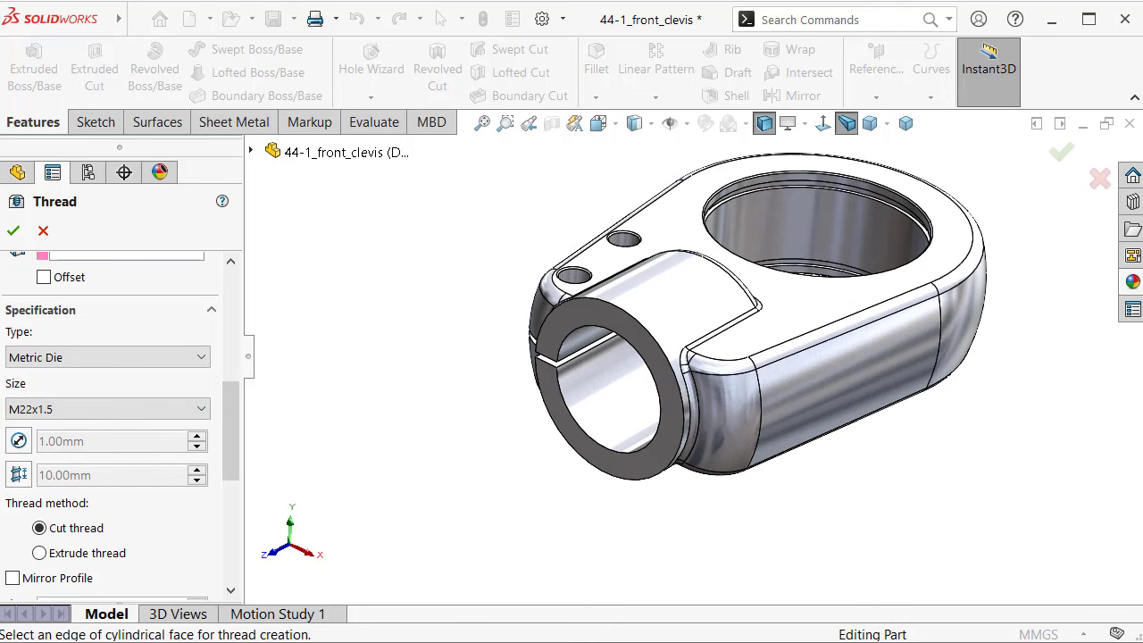
left_click_drag(231, 431, 228, 327)
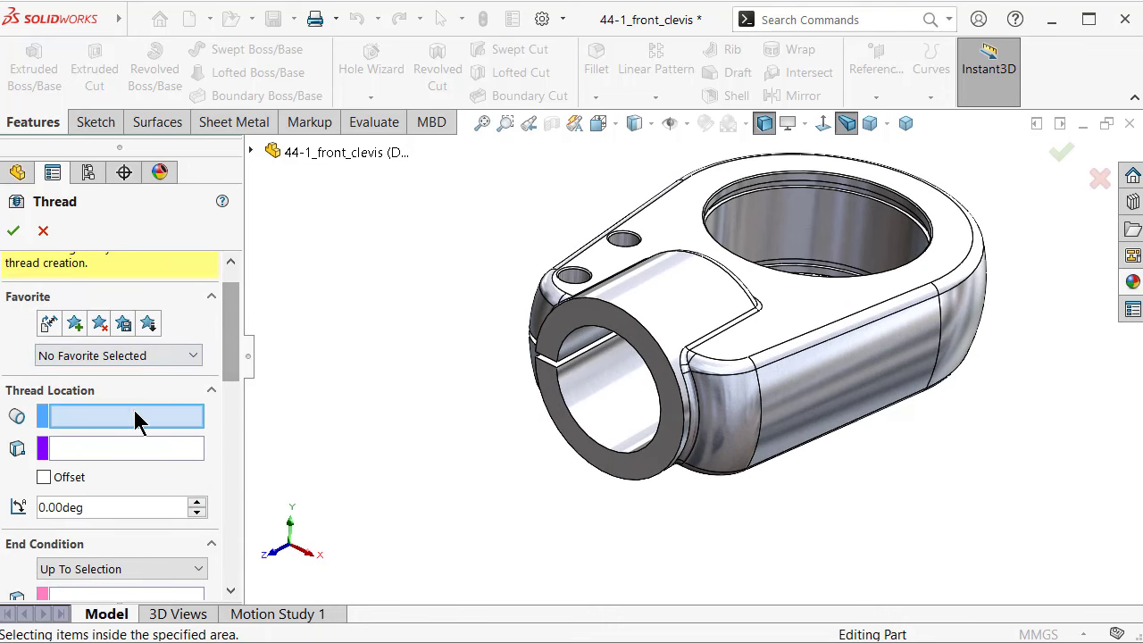
Place the thread on the front bore edge with a Blind end condition
left_click(651, 448)
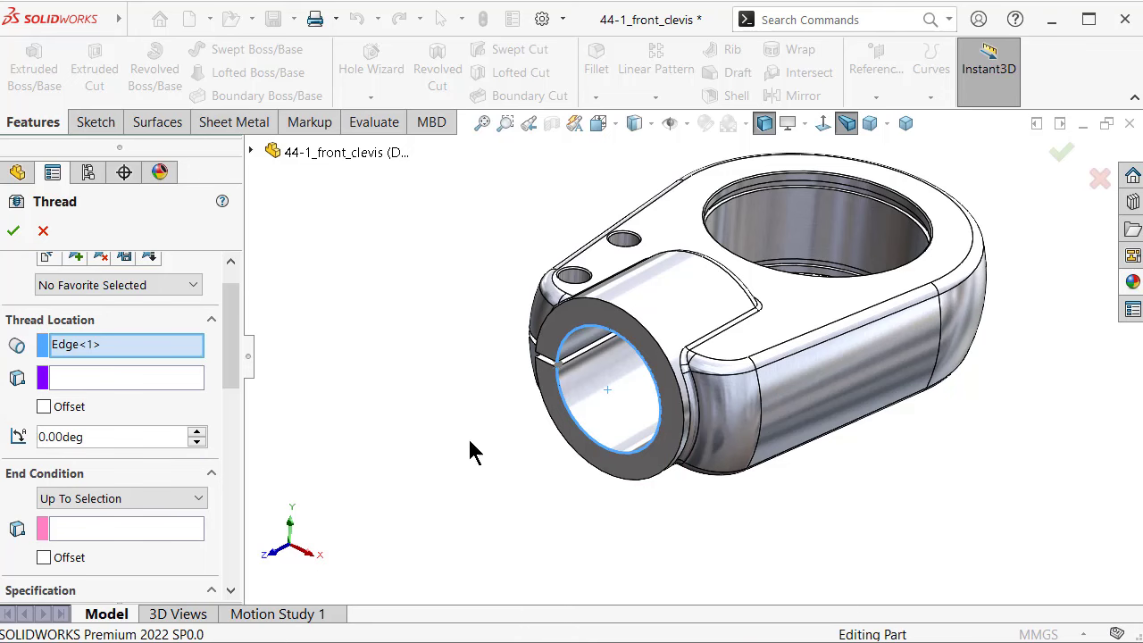
left_click(163, 503)
left_click(127, 514)
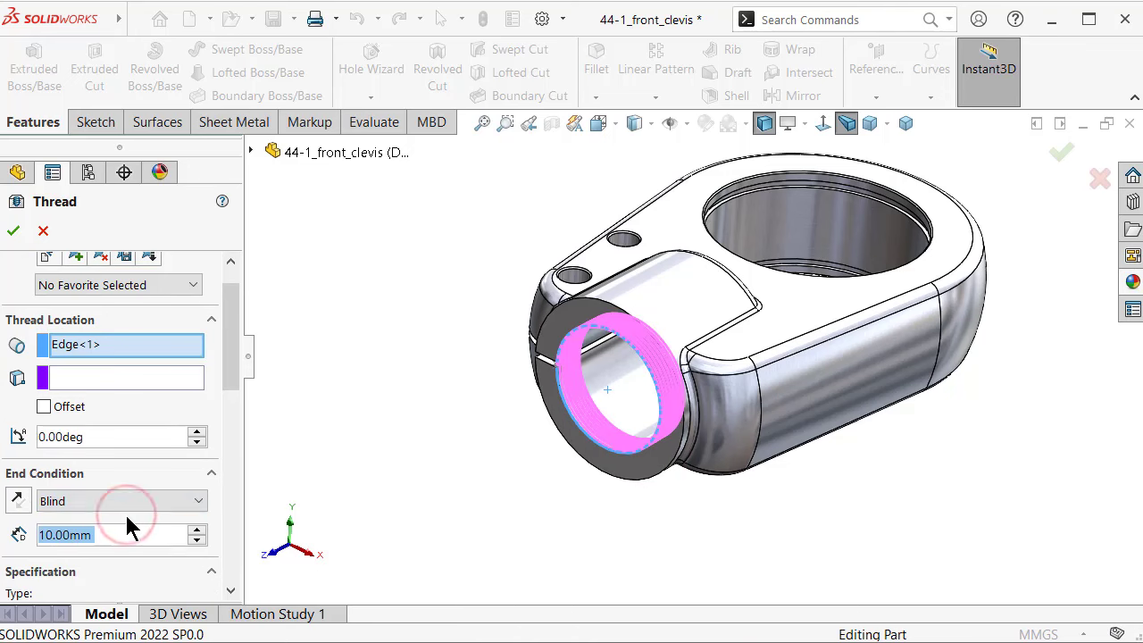
scroll(601, 420, "down", 5)
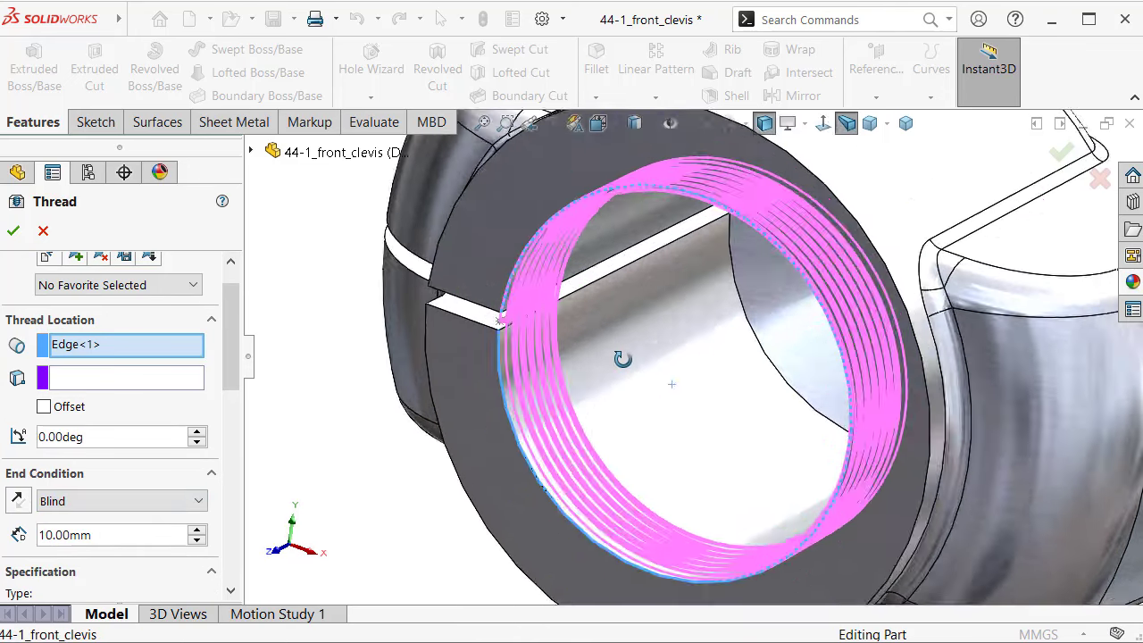
middle_click_drag(619, 357, 572, 374)
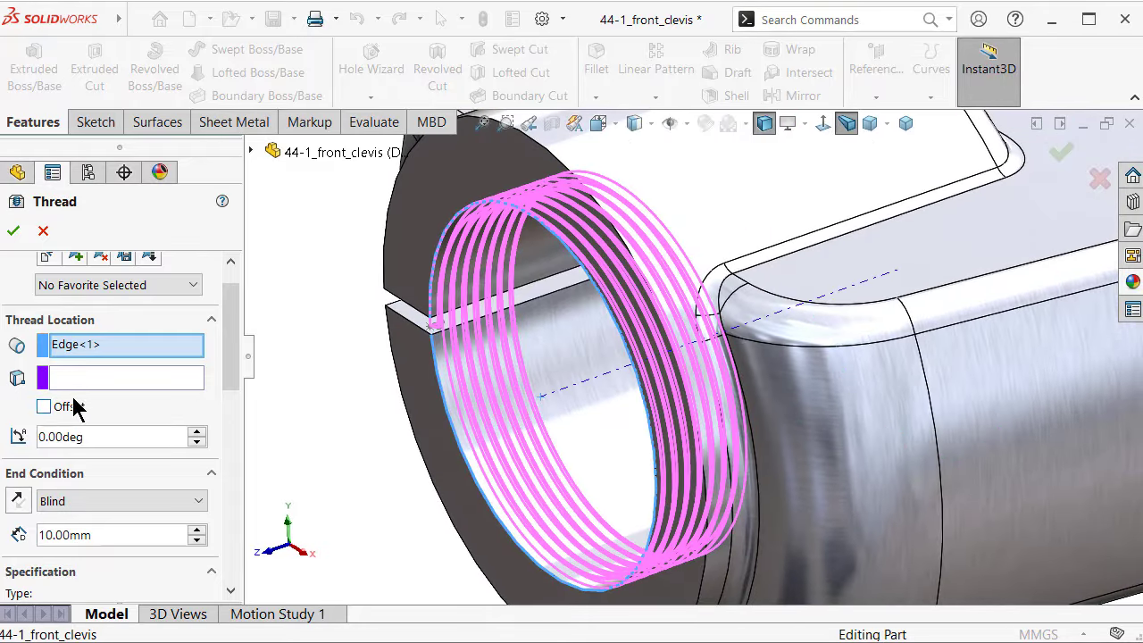
Offset the thread start 1.00 mm from the edge in the reversed direction
left_click(44, 407)
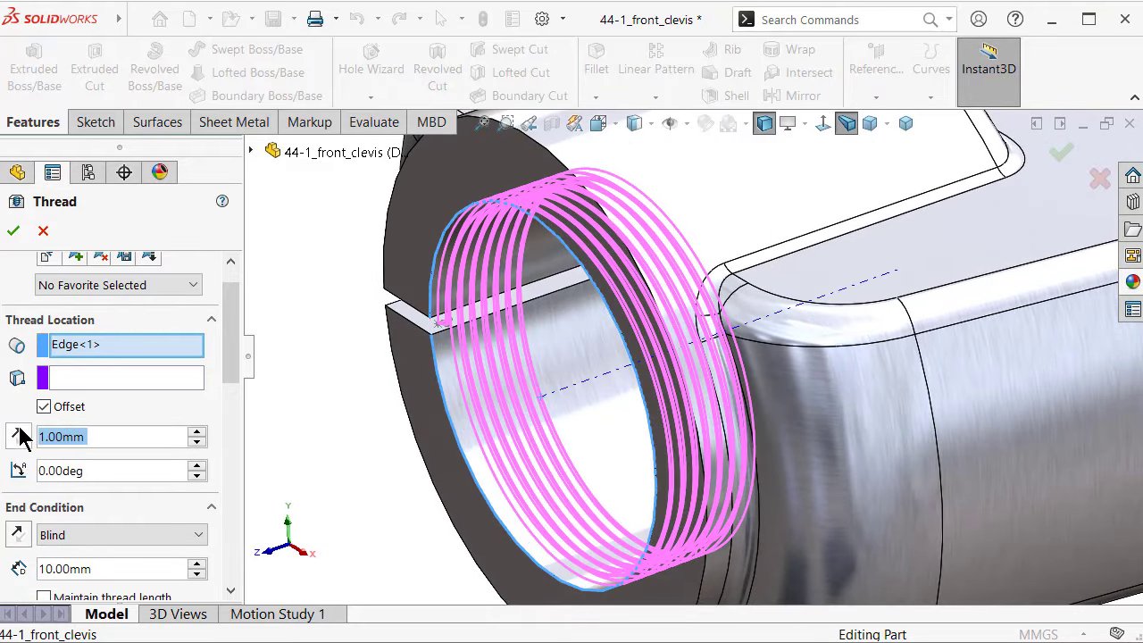
left_click(19, 436)
mouse_move(362, 412)
middle_mouse_down()
mouse_move(383, 396)
mouse_move(463, 517)
mouse_move(419, 268)
mouse_move(392, 196)
mouse_move(497, 395)
middle_mouse_up()
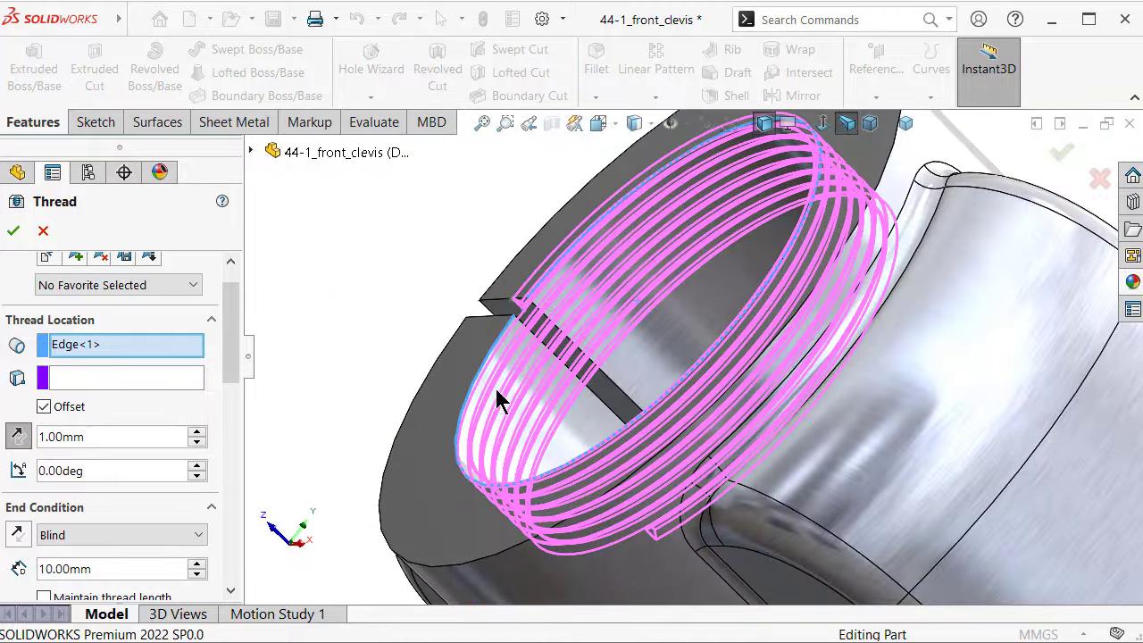
scroll(581, 331, "down", 3)
scroll(547, 304, "down", 3)
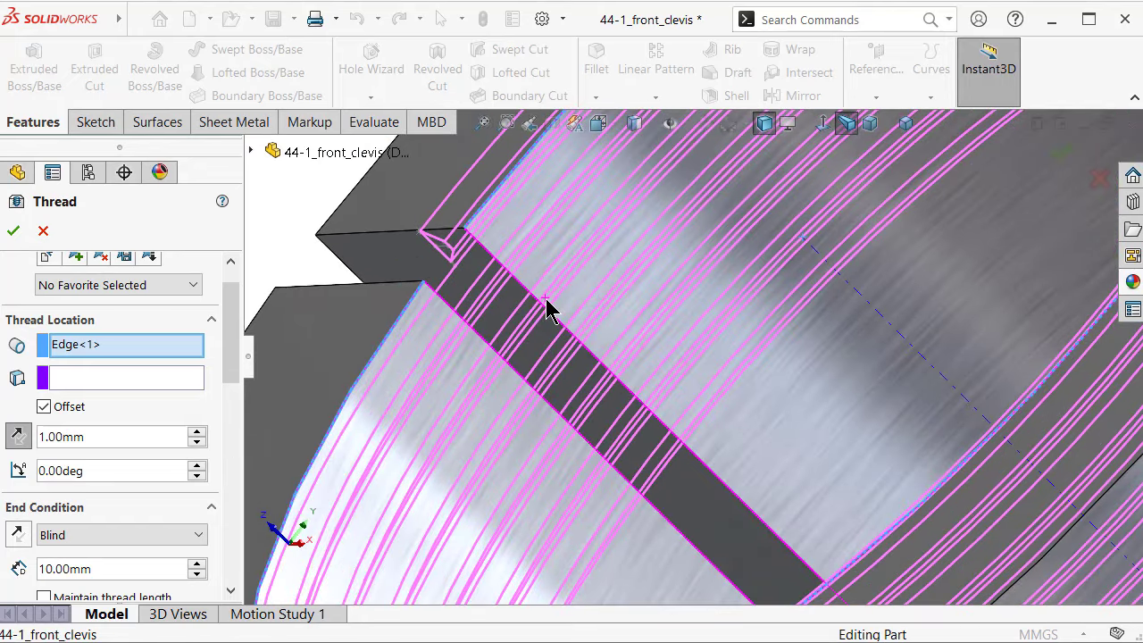
scroll(547, 304, "up", 5)
middle_click_drag(664, 437, 727, 503)
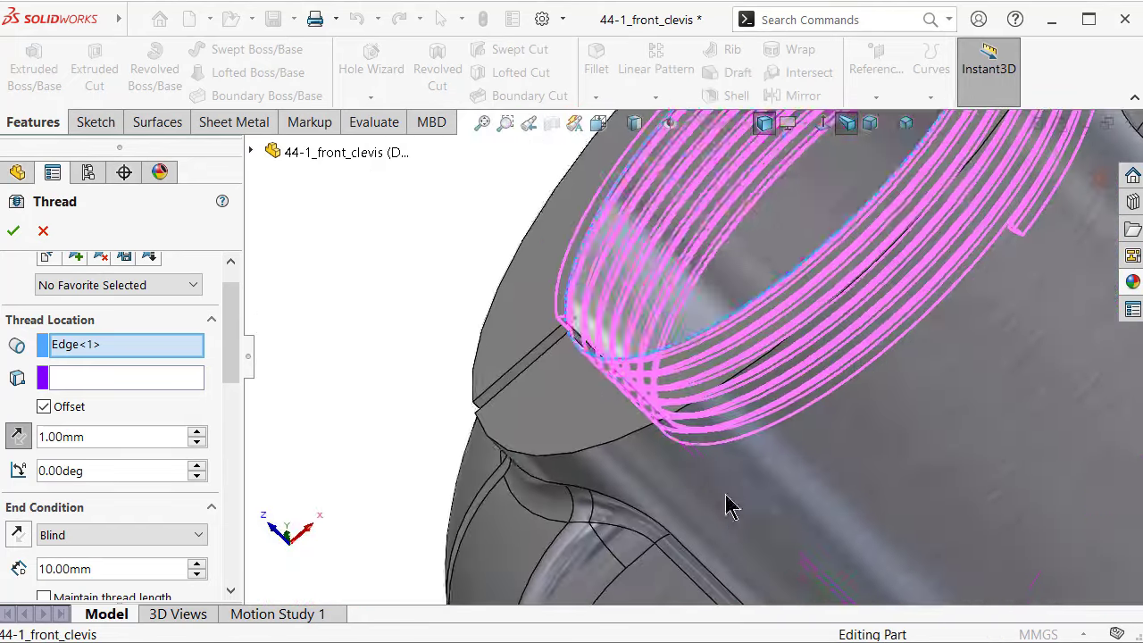
scroll(727, 503, "up", 3)
middle_click_drag(534, 299, 455, 509)
left_click_drag(235, 365, 242, 416)
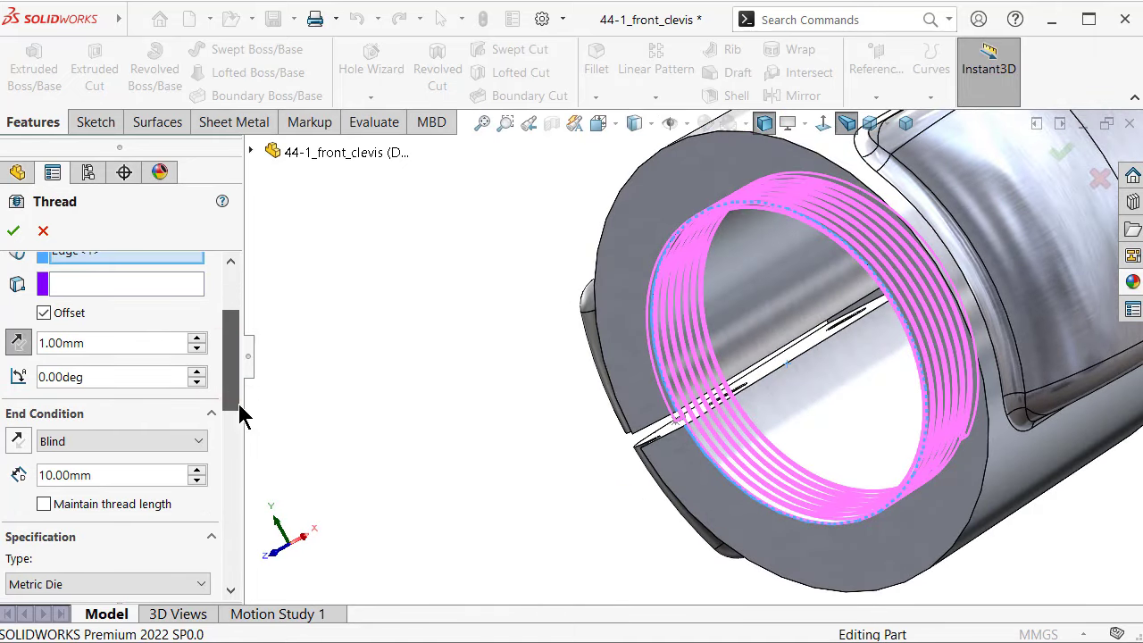
Increase the thread's Blind depth to 40.00 mm
left_click(200, 473)
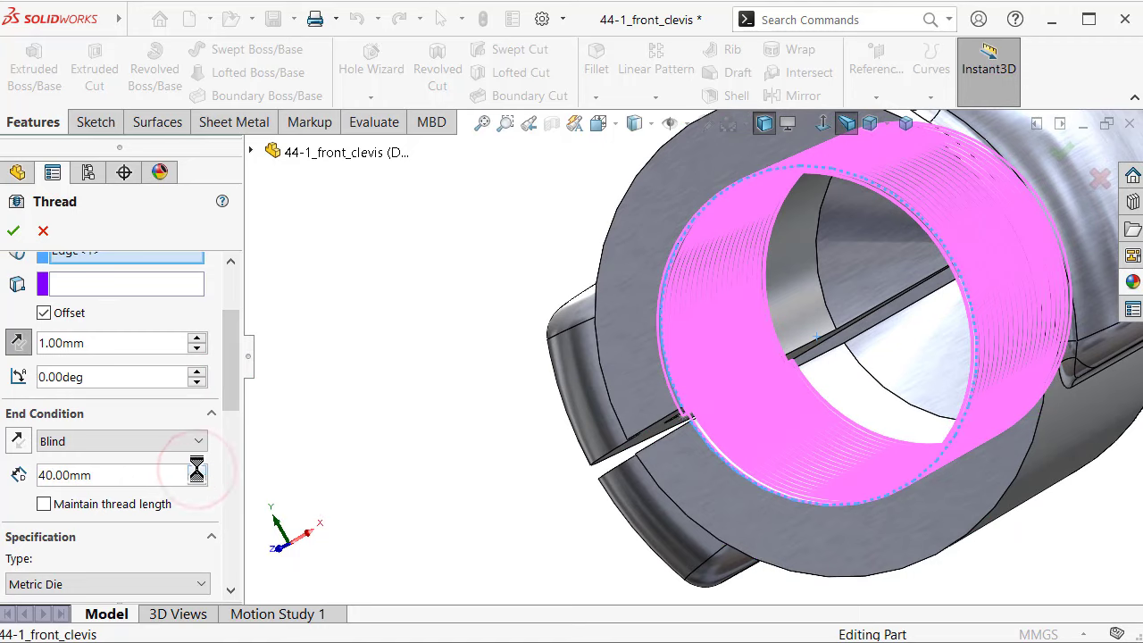
mouse_move(500, 425)
middle_mouse_down()
mouse_move(575, 483)
mouse_move(564, 469)
middle_mouse_up()
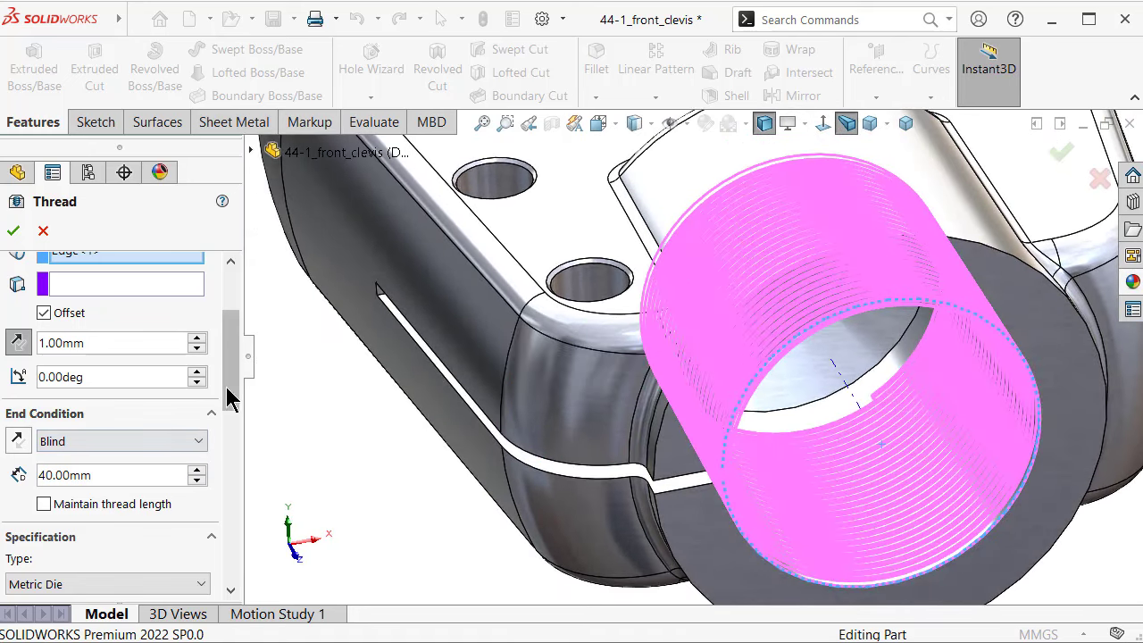
mouse_move(625, 424)
middle_mouse_down()
mouse_move(597, 313)
mouse_move(587, 325)
middle_mouse_up()
mouse_move(220, 390)
left_mouse_down()
mouse_move(232, 509)
mouse_move(197, 539)
mouse_move(232, 543)
mouse_move(233, 571)
mouse_move(234, 412)
mouse_move(229, 497)
left_mouse_up()
Mirror the thread profile horizontally
left_click(13, 447)
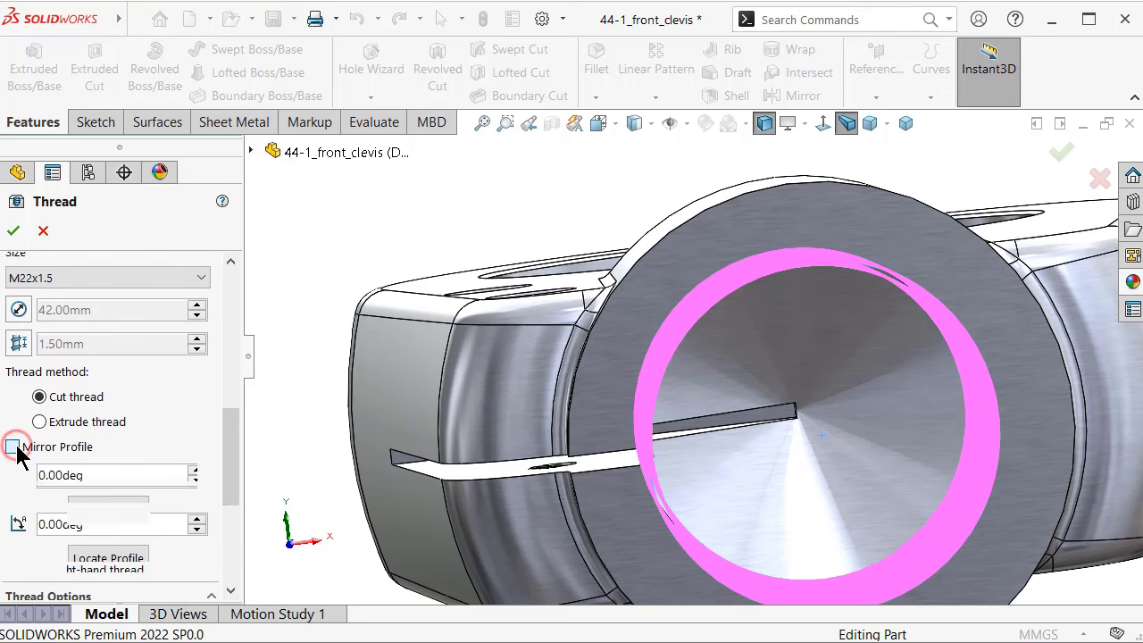
mouse_move(593, 353)
middle_mouse_down()
mouse_move(510, 363)
mouse_move(469, 386)
middle_mouse_up()
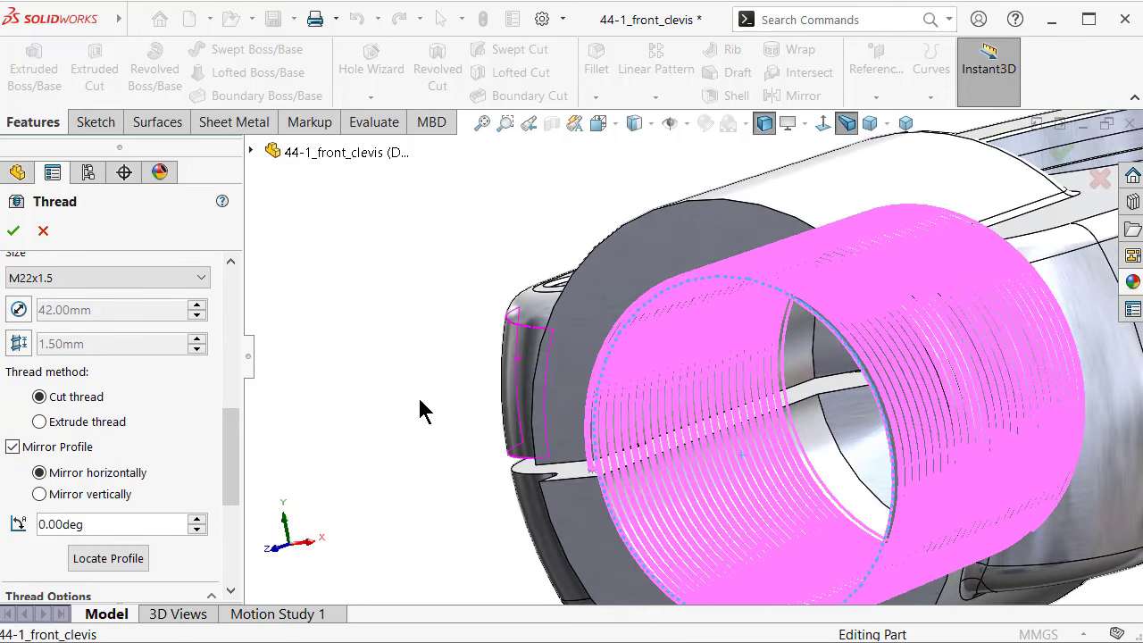
mouse_move(222, 439)
left_mouse_down()
mouse_move(250, 379)
mouse_move(255, 518)
mouse_move(278, 321)
left_mouse_up()
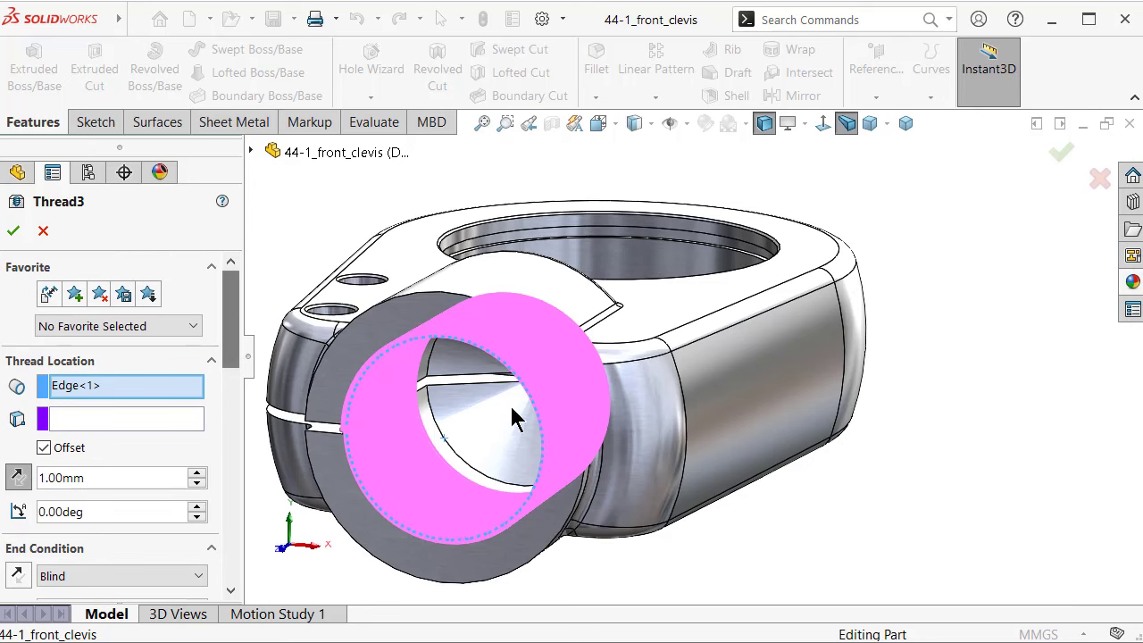
mouse_move(514, 418)
middle_mouse_down()
mouse_move(584, 388)
mouse_move(523, 401)
mouse_move(534, 402)
middle_mouse_up()
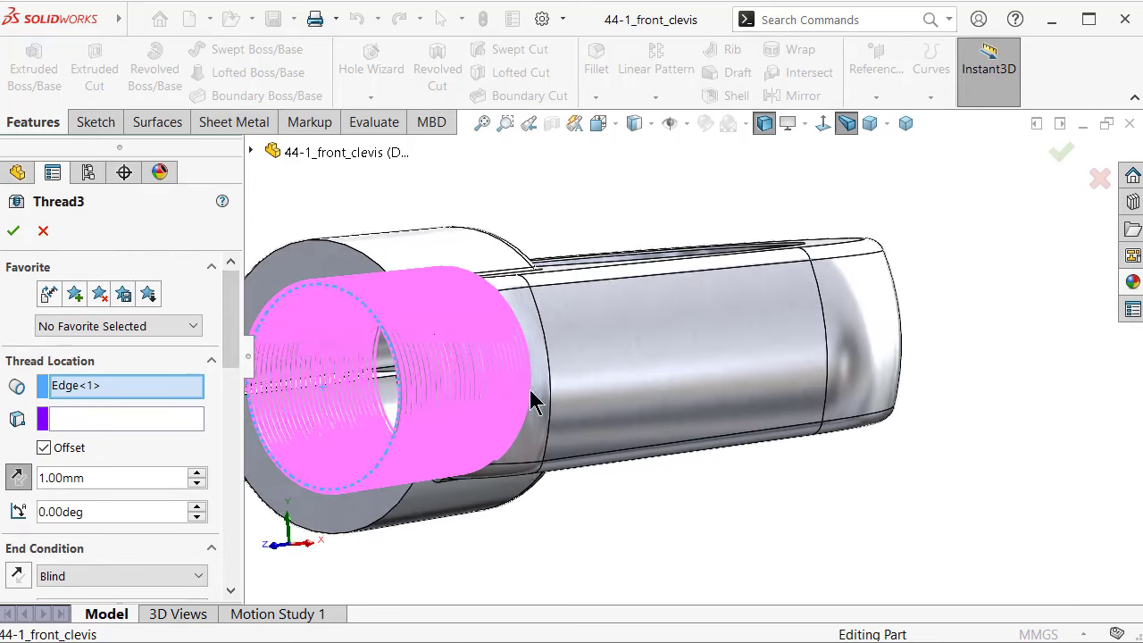
scroll(286, 335, "down", 3)
Confirm the thread to create Thread3 in the feature tree
left_click(11, 232)
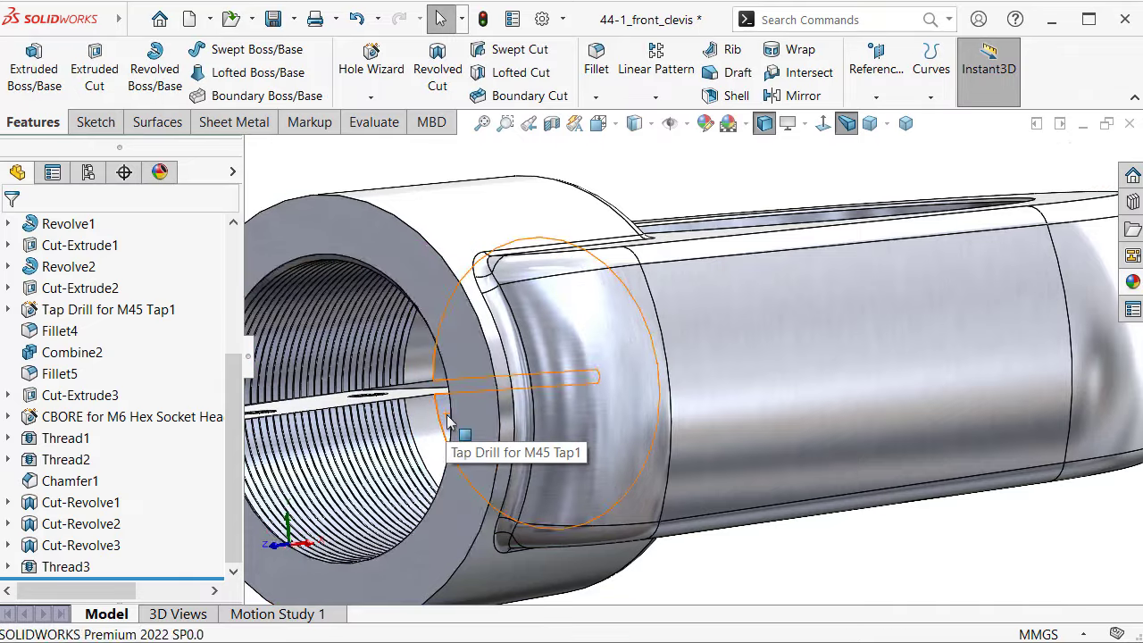
middle_click_drag(444, 413, 473, 429)
scroll(473, 428, "up", 3)
scroll(482, 440, "down", 5)
scroll(478, 433, "up", 2)
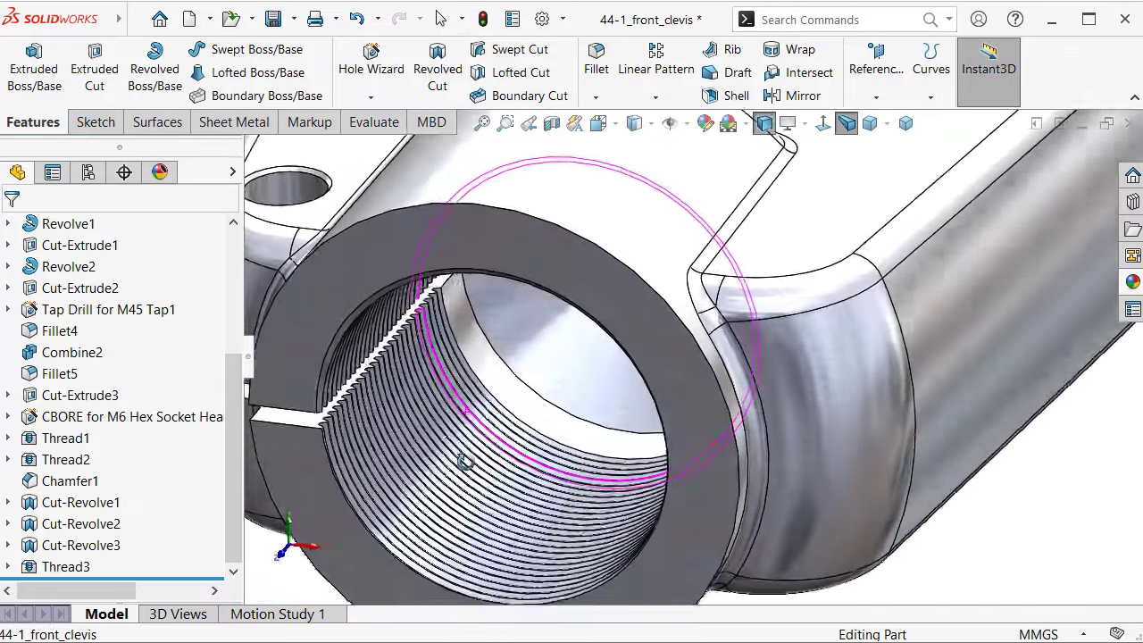
scroll(501, 420, "up", 2)
scroll(590, 385, "up", 2)
Zoom into the bore and select the small triangular face at the thread start
middle_click_drag(597, 386, 679, 393)
scroll(679, 393, "down", 3)
scroll(775, 409, "down", 3)
mouse_move(775, 409)
middle_mouse_down()
mouse_move(952, 505)
mouse_move(811, 510)
mouse_move(786, 554)
middle_mouse_up()
scroll(726, 480, "up", 2)
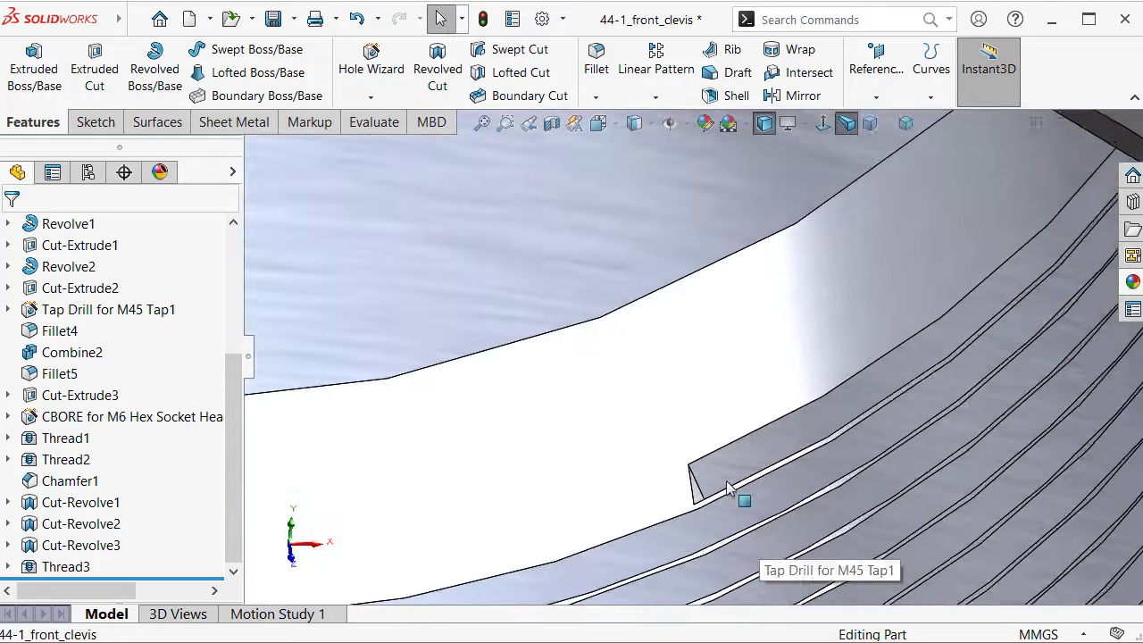
scroll(715, 482, "up", 1)
scroll(717, 494, "down", 3)
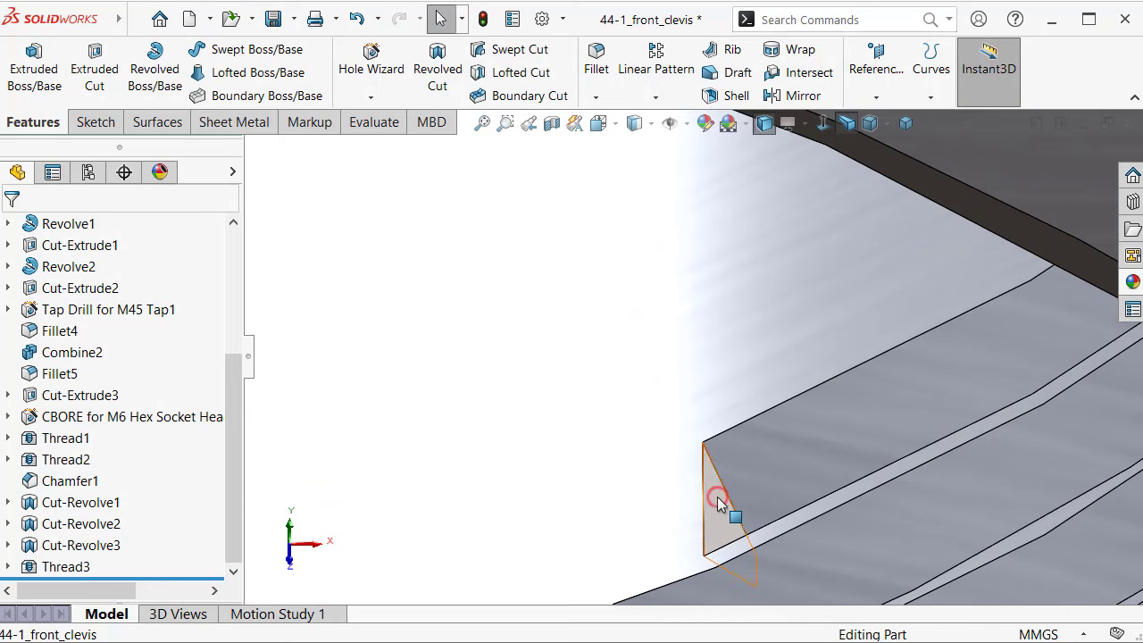
left_click(719, 503)
Open a sketch on the selected face, view it normal, and check the small line's relations
left_click(803, 450)
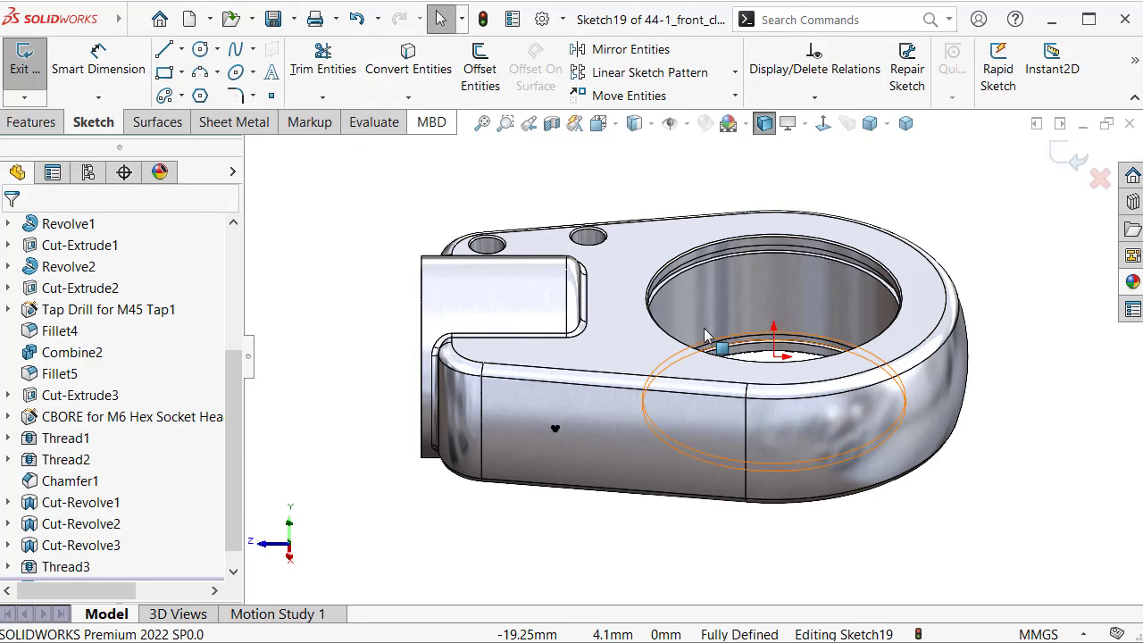
left_click(823, 132)
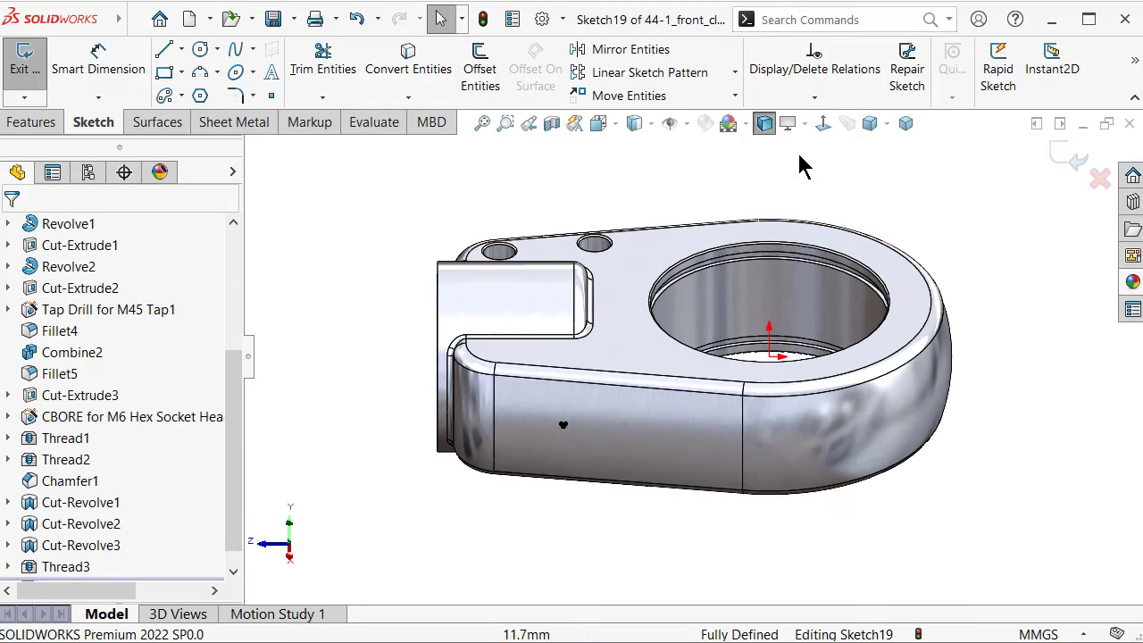
middle_click_drag(714, 295, 641, 349)
scroll(618, 459, "down", 3)
scroll(613, 455, "down", 3)
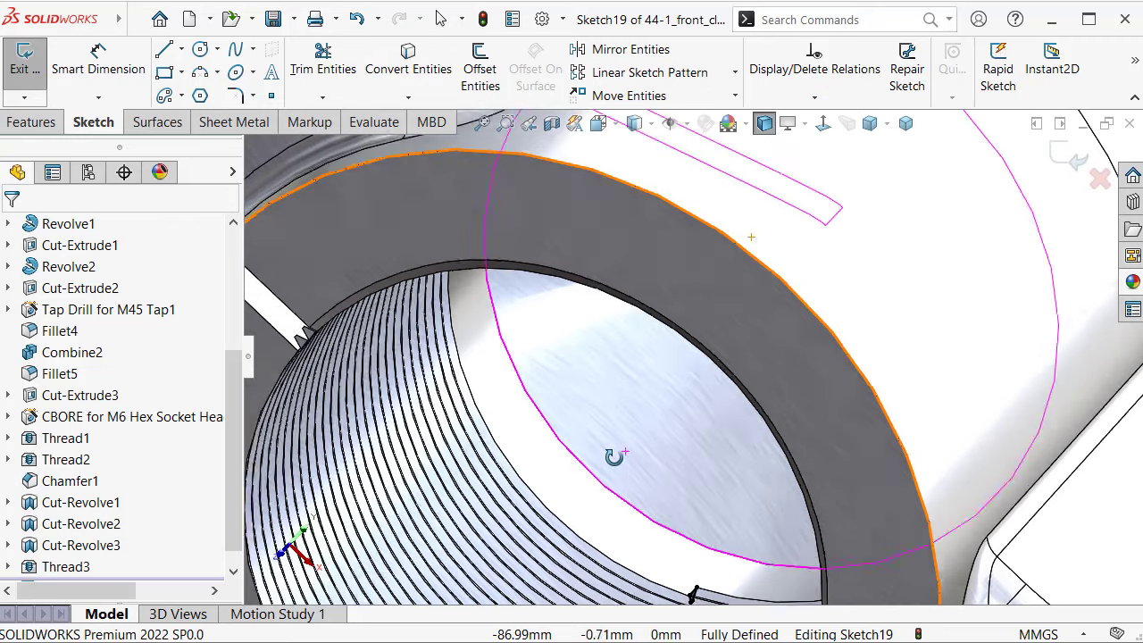
scroll(617, 465, "down", 2)
scroll(668, 397, "down", 3)
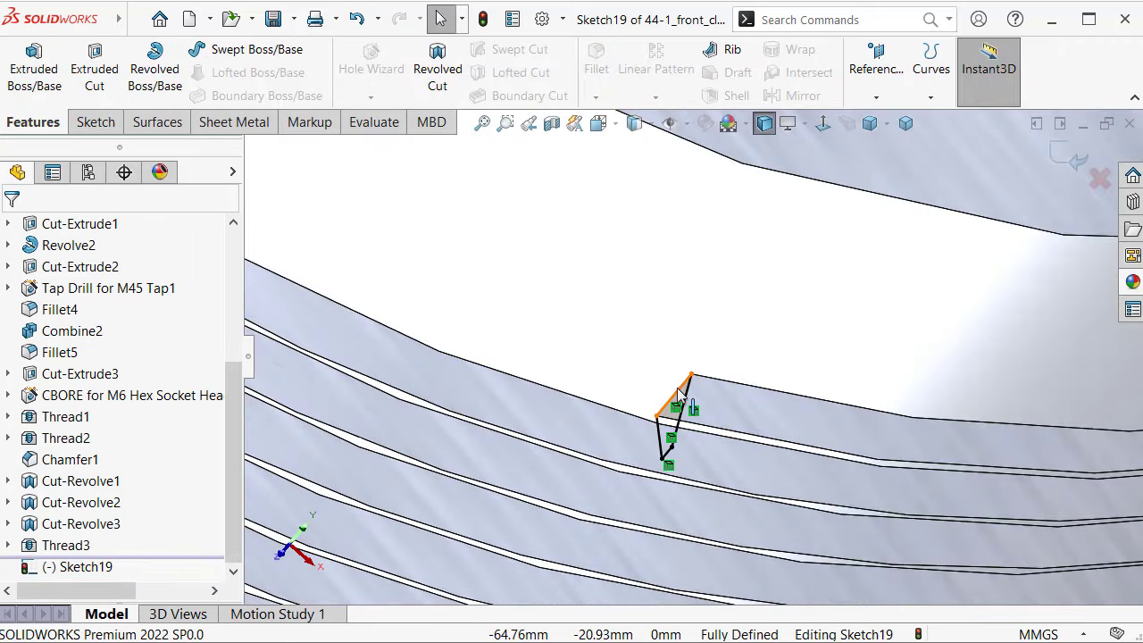
left_click(680, 391)
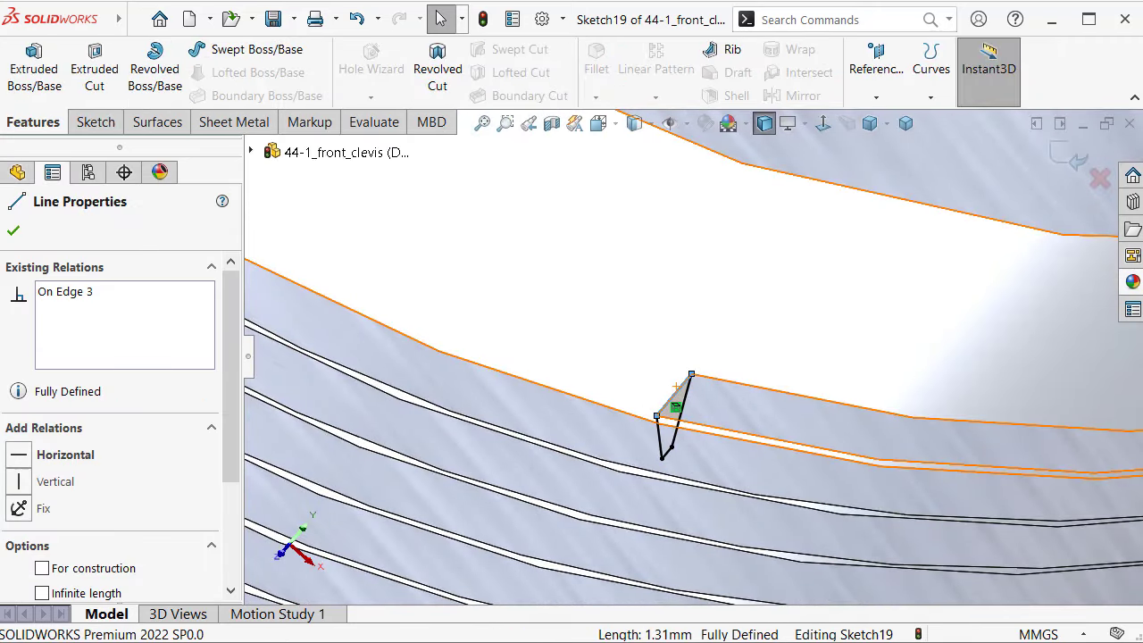
scroll(336, 266, "up", 2)
key("Escape")
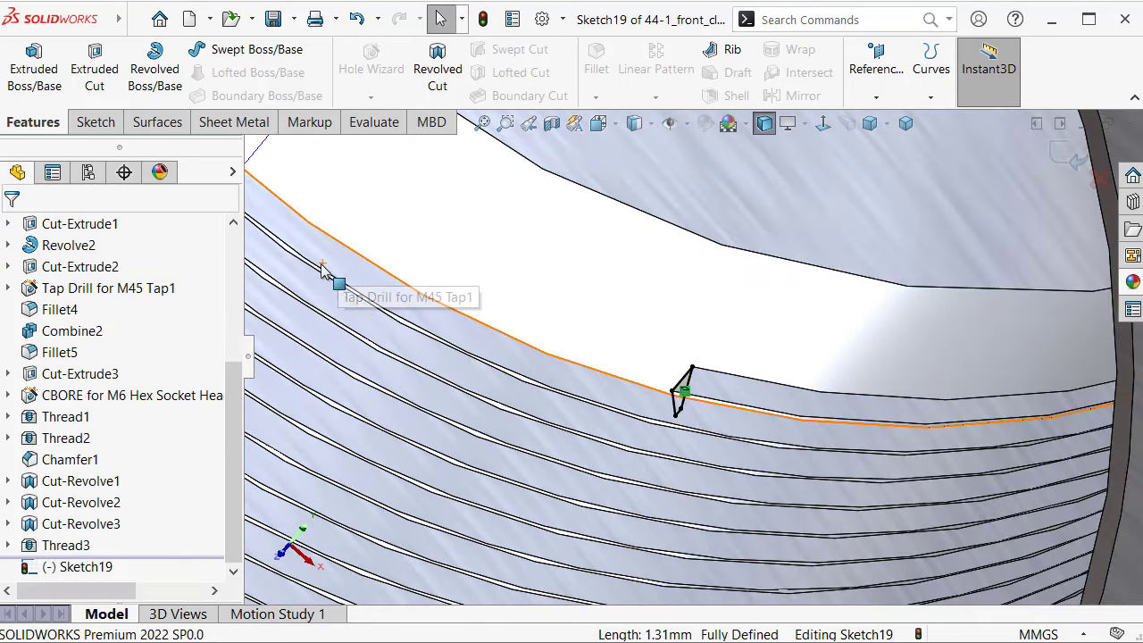
Offset the bore edge 2.5 mm to create the axis line for the revolve
left_click(93, 122)
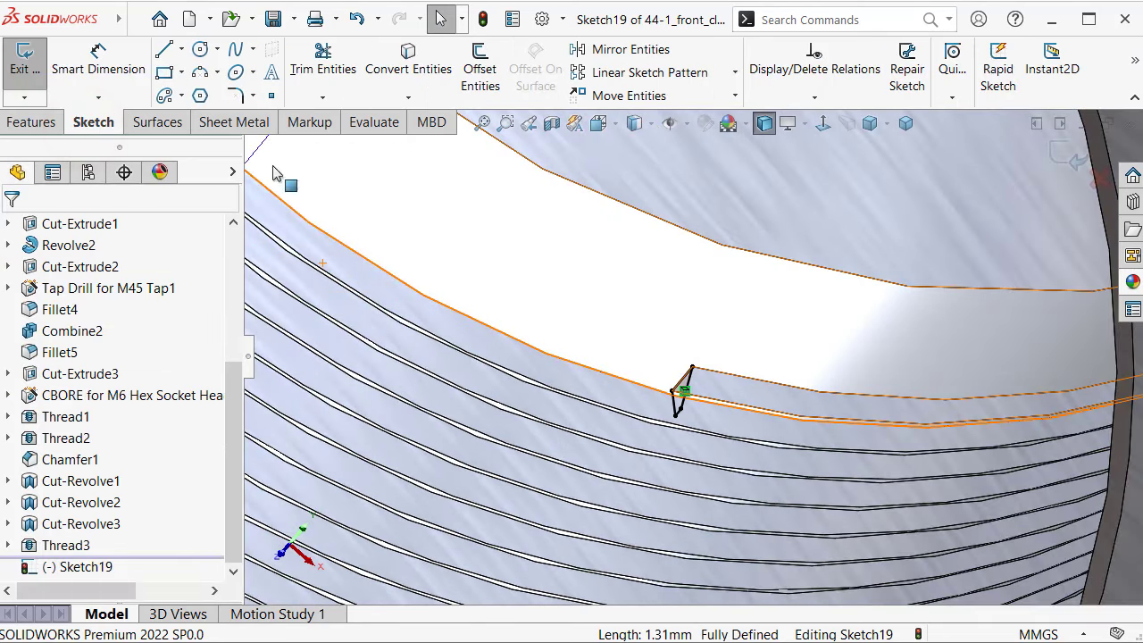
left_click(479, 71)
type("2.")
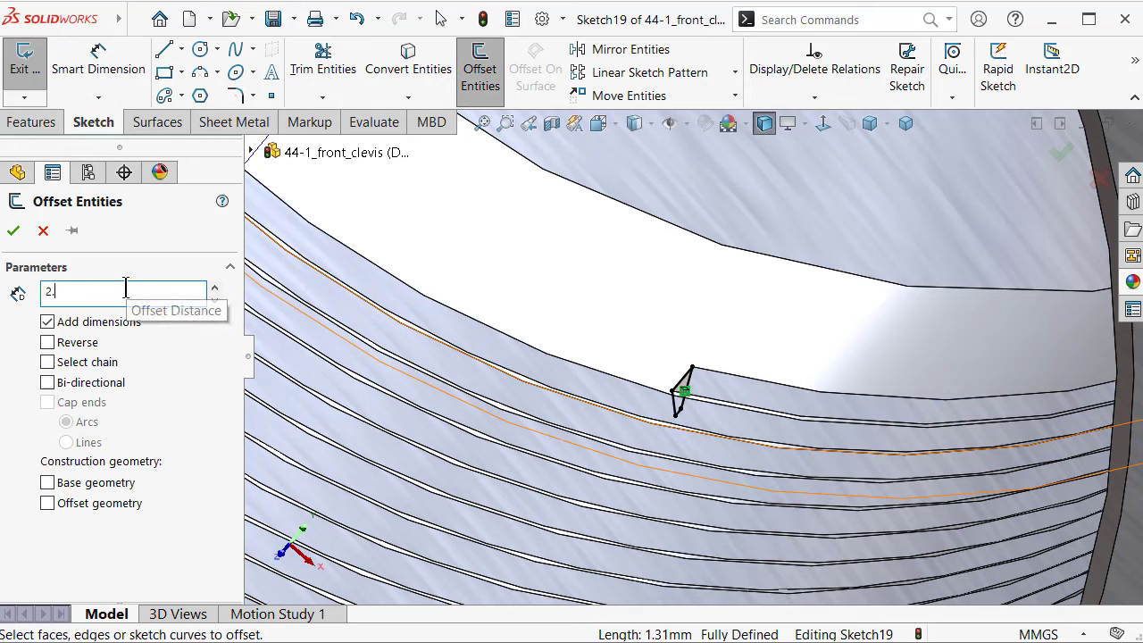
type("5")
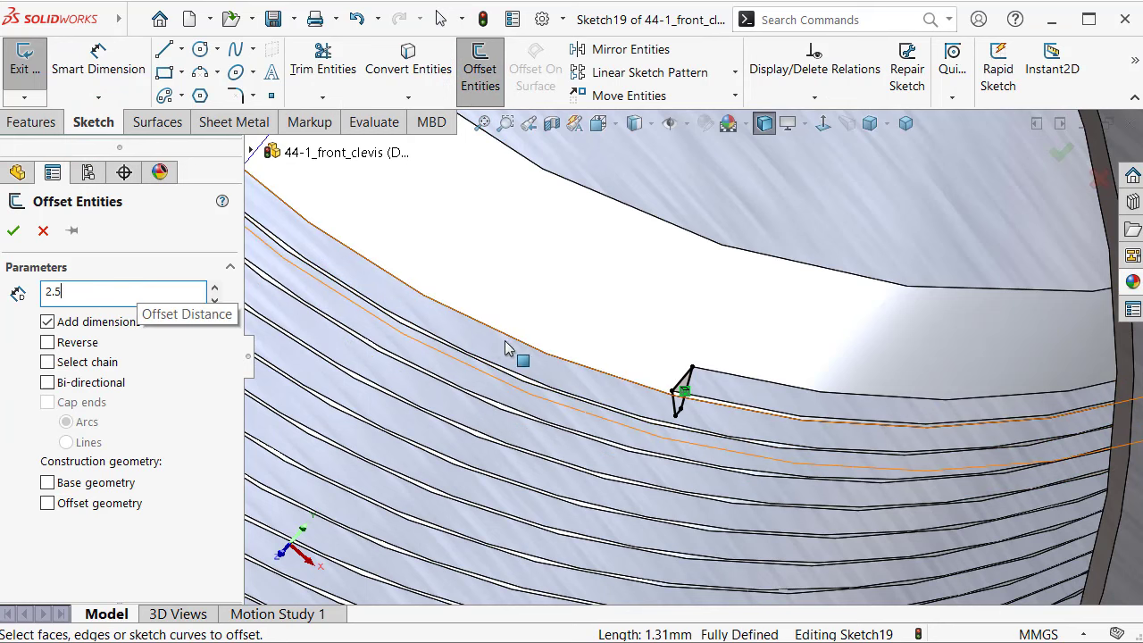
left_click(683, 379)
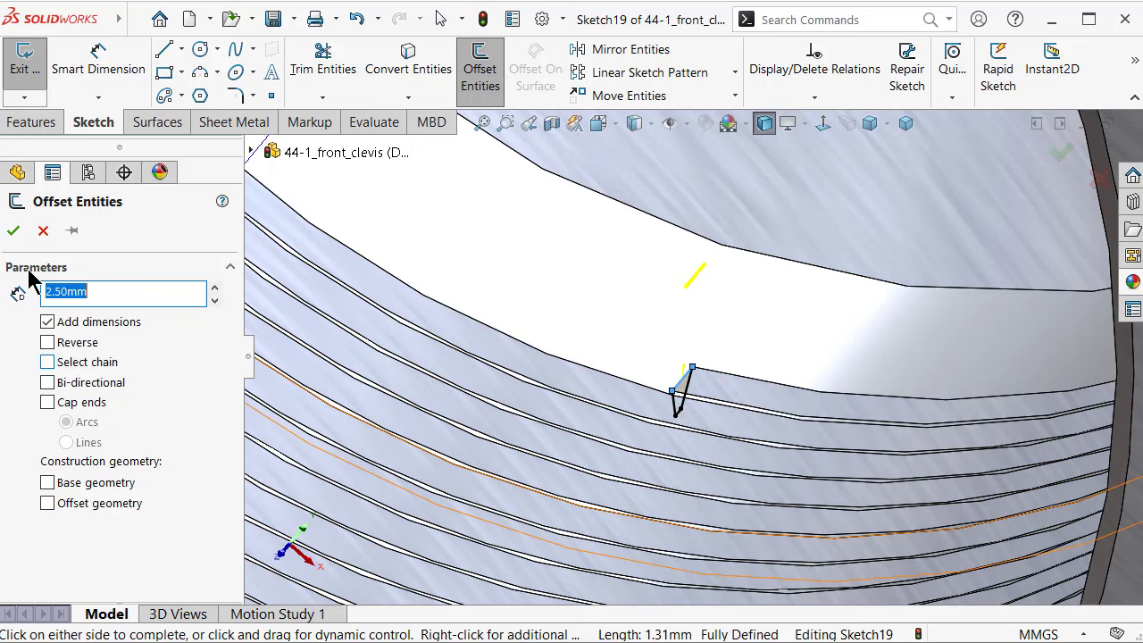
left_click(13, 231)
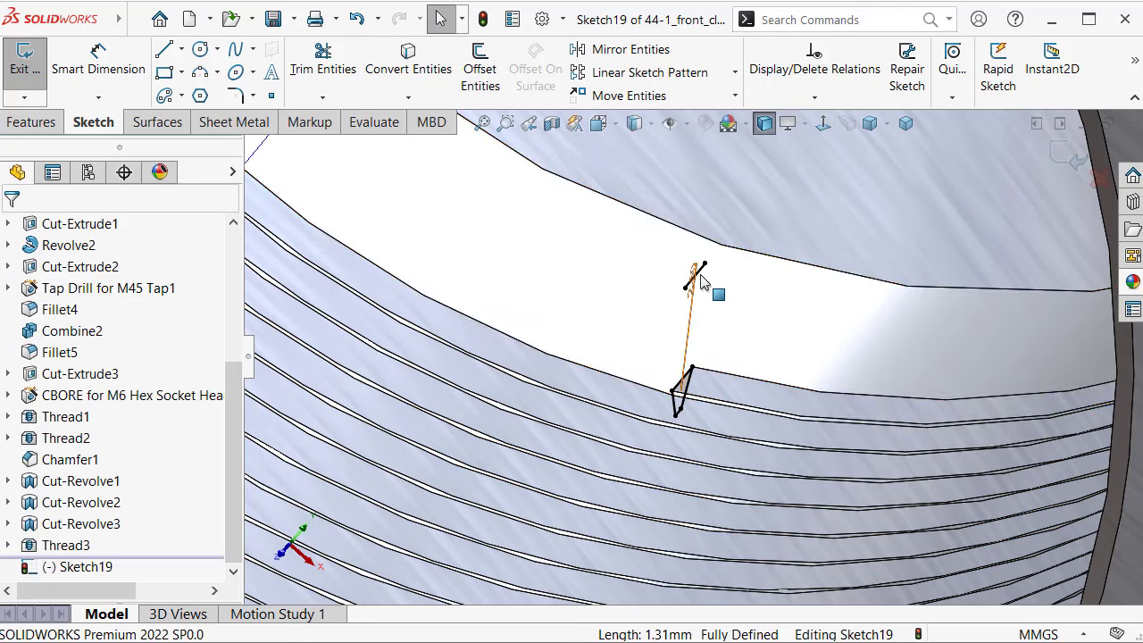
scroll(705, 279, "down", 2)
scroll(697, 300, "down", 2)
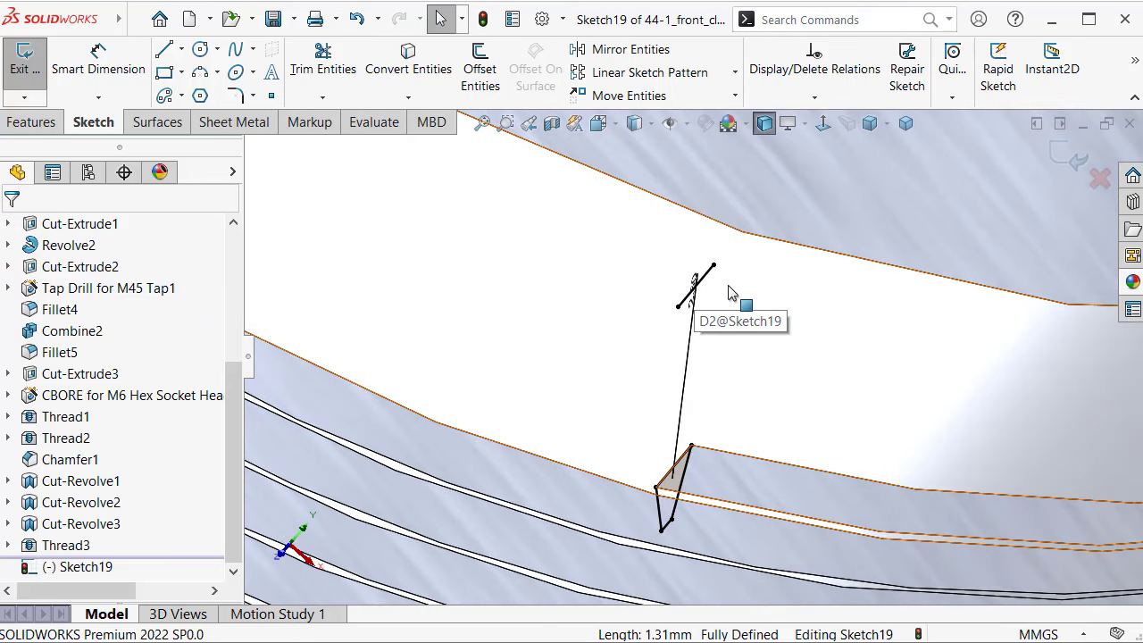
left_click(708, 282)
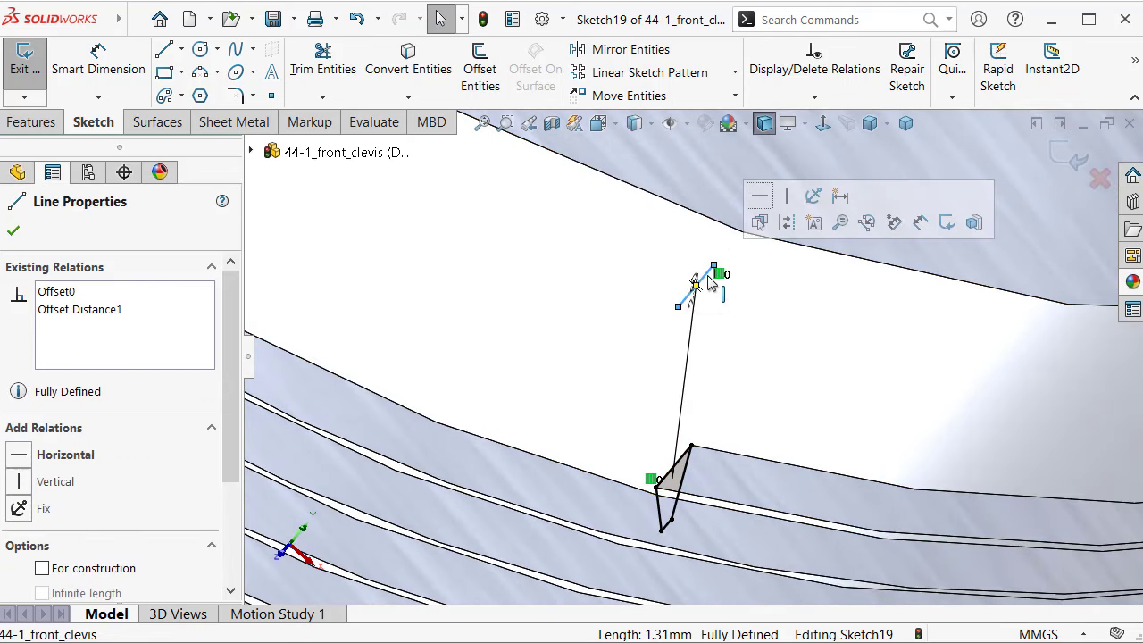
left_click(15, 126)
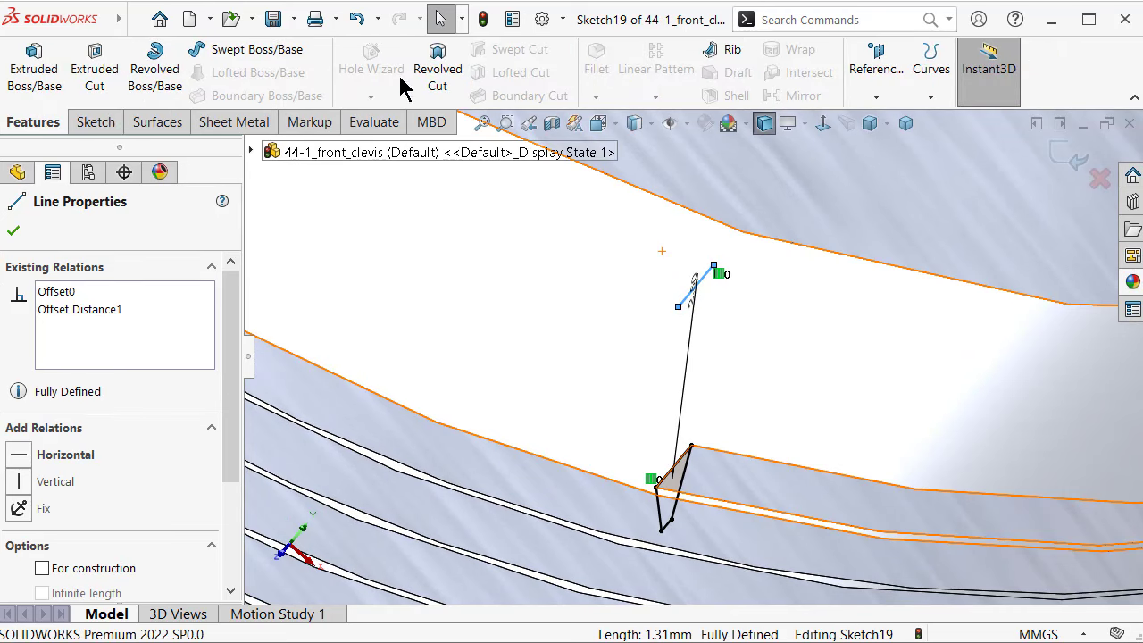
Revolve-cut the triangular region 360° about Line17 as a solid, non-thin cut
left_click(443, 71)
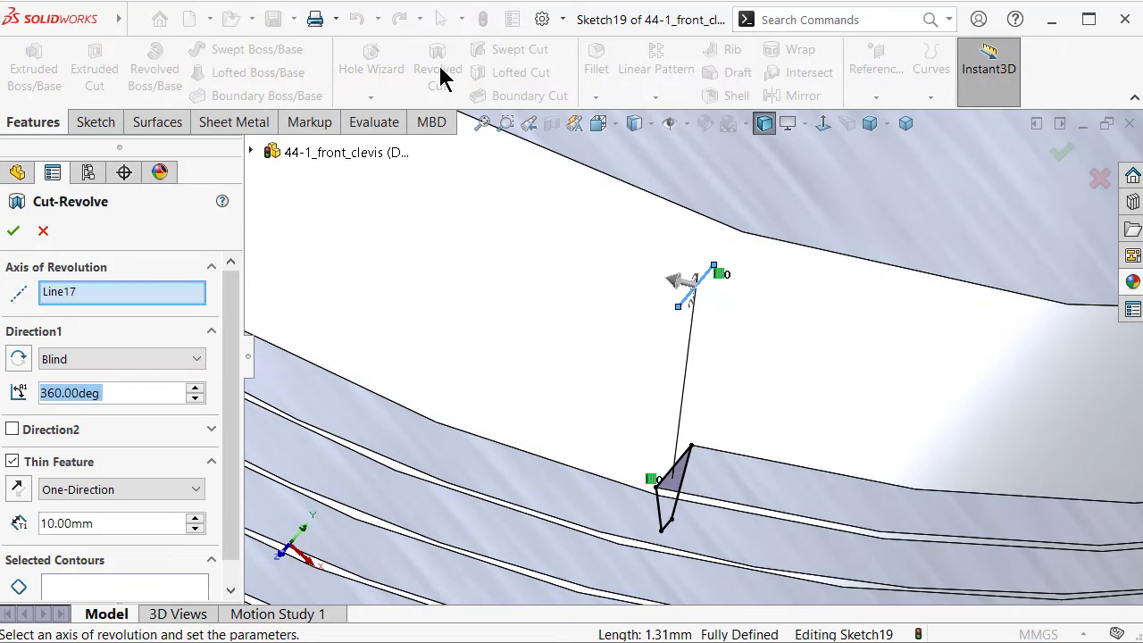
left_click(131, 587)
left_click(676, 483)
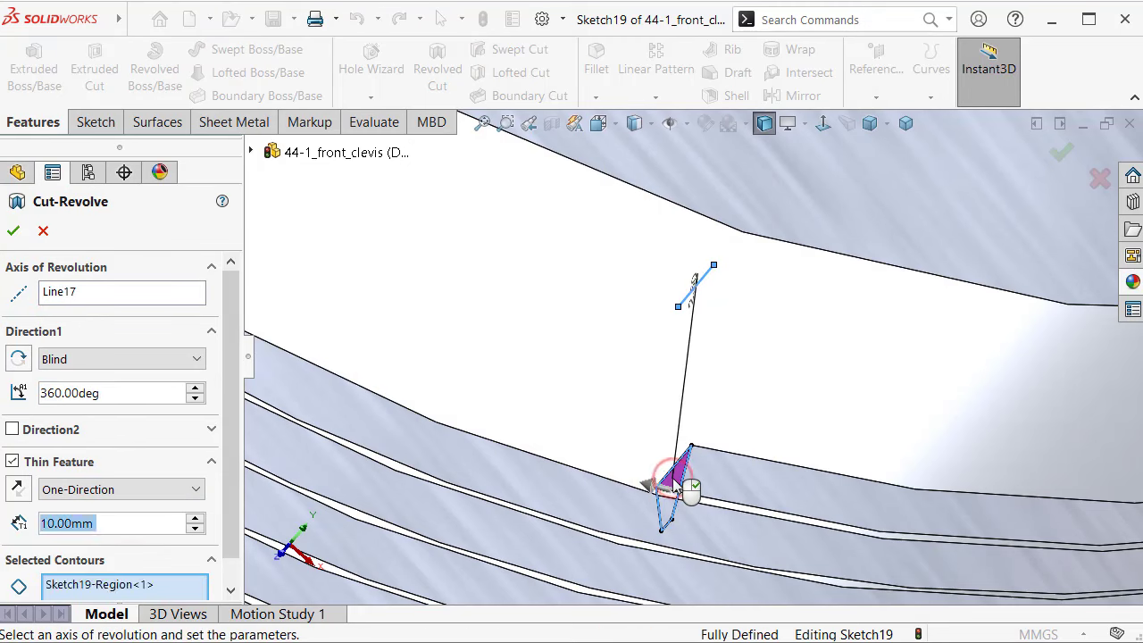
left_click(12, 462)
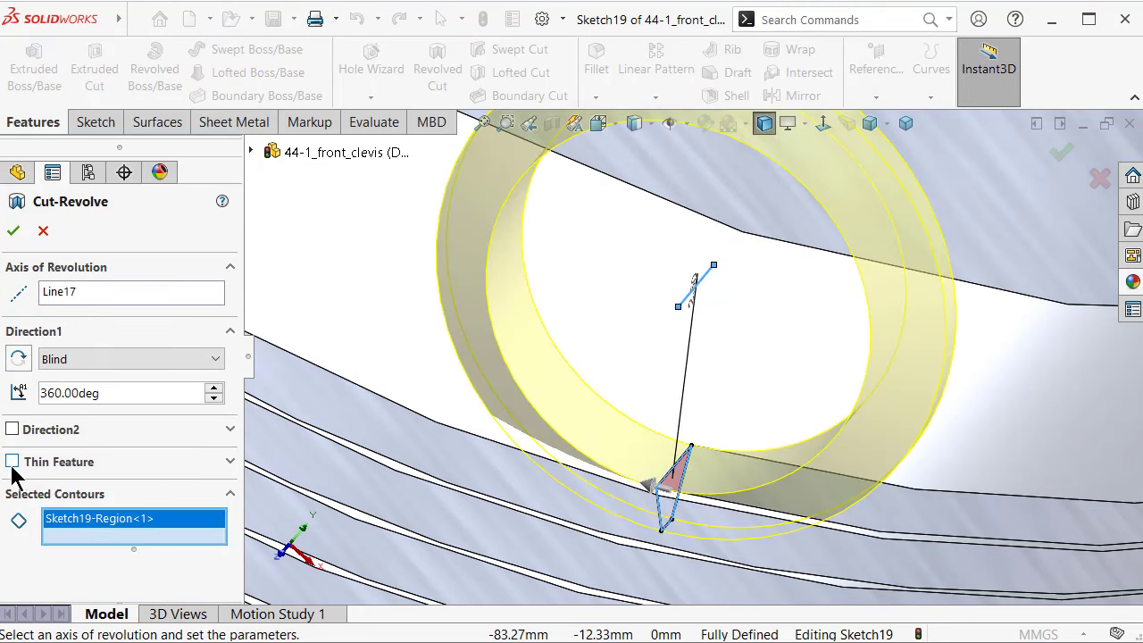
left_click(15, 231)
mouse_move(791, 396)
middle_mouse_down()
mouse_move(760, 403)
mouse_move(741, 456)
middle_mouse_up()
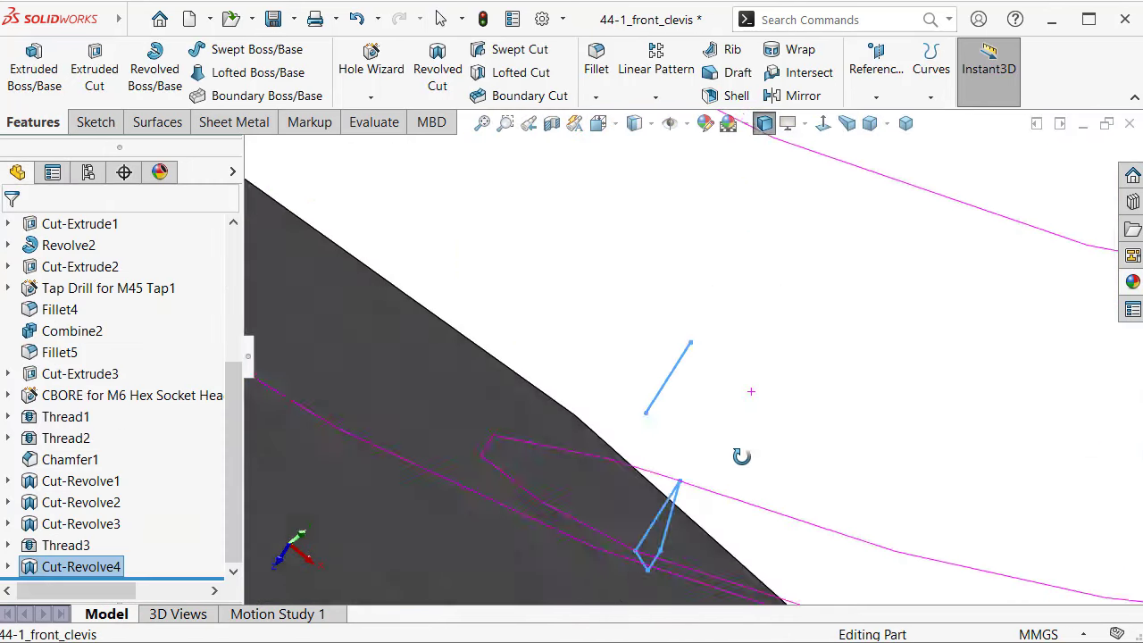
Zoom out, turn on Perspective view, and collapse the FeatureManager tree
scroll(748, 442, "up", 2)
scroll(760, 447, "up", 2)
scroll(765, 438, "up", 2)
scroll(765, 439, "up", 1)
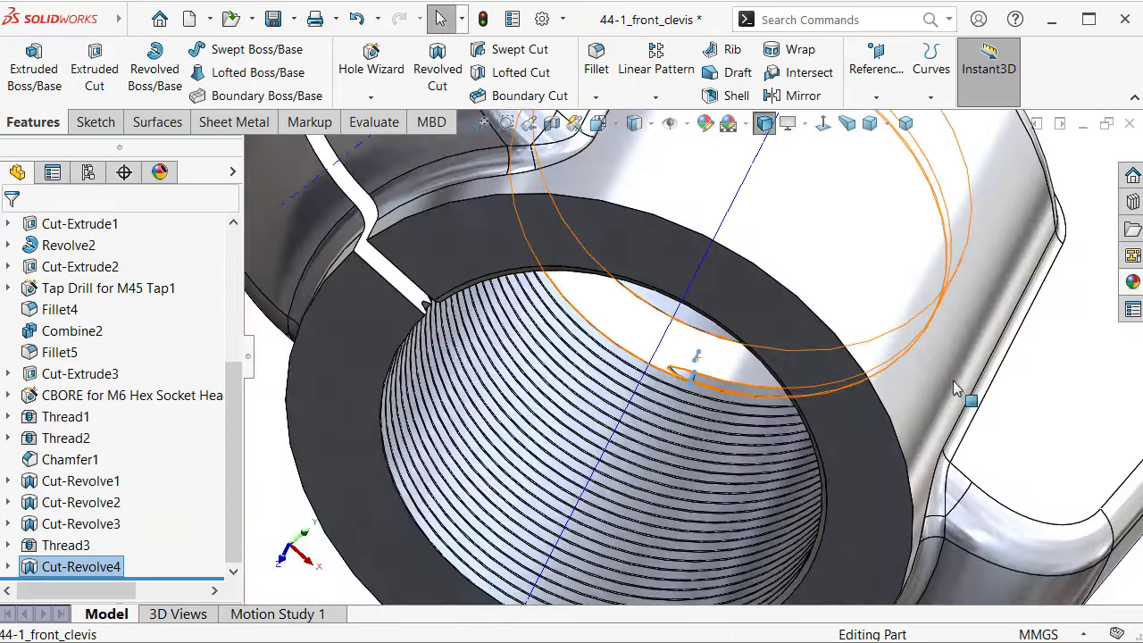
scroll(601, 382, "up", 2)
left_click(345, 448)
scroll(758, 163, "up", 2)
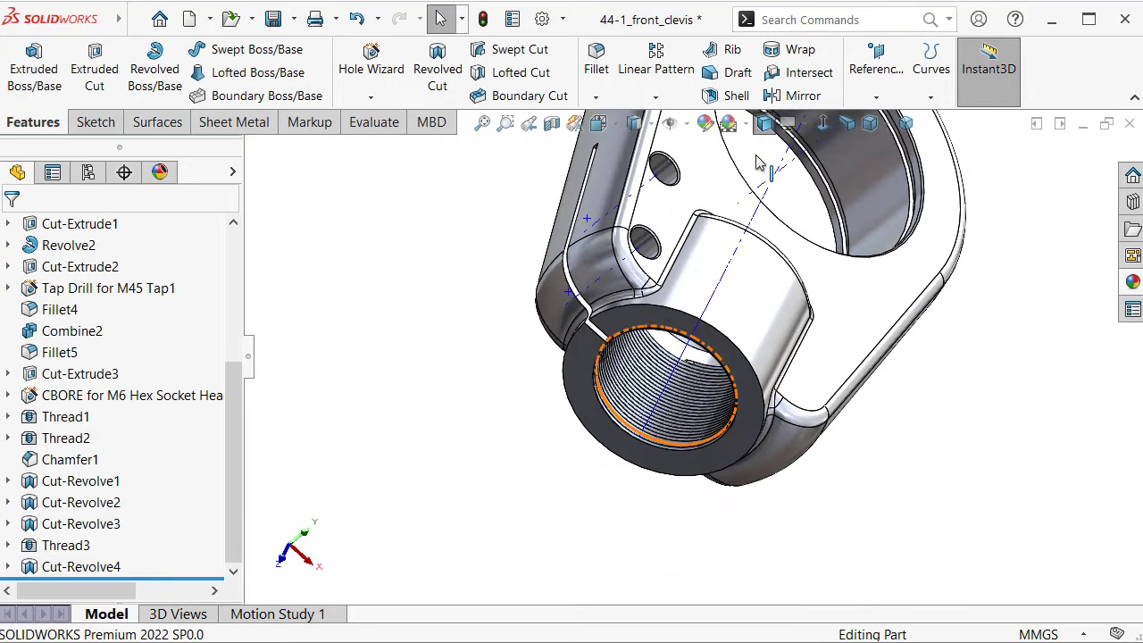
left_click(686, 123)
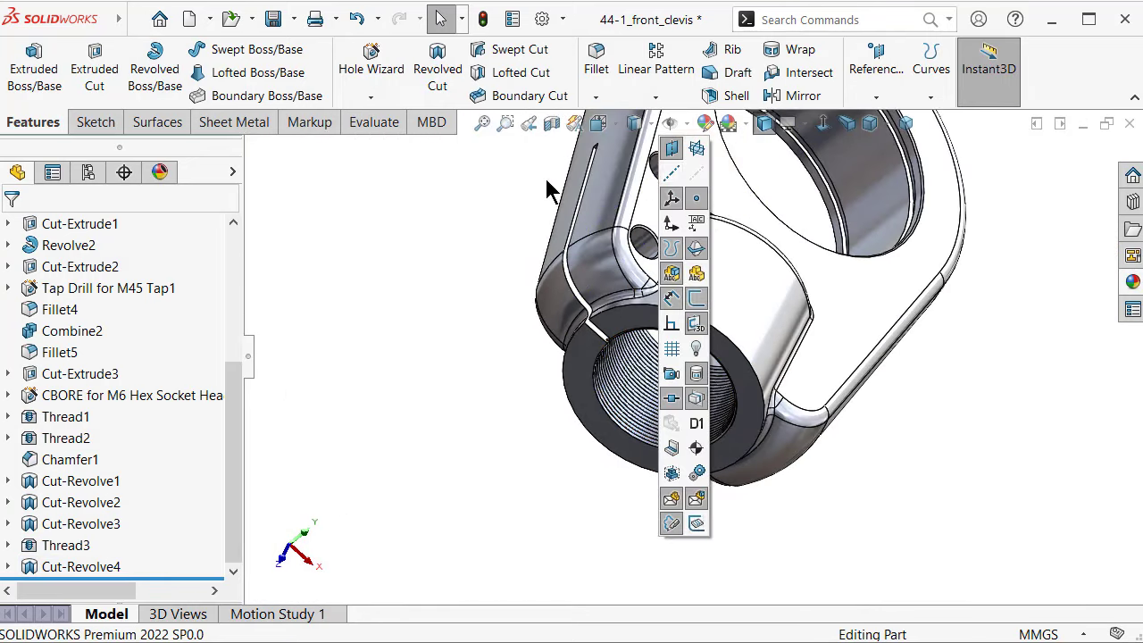
left_click(906, 123)
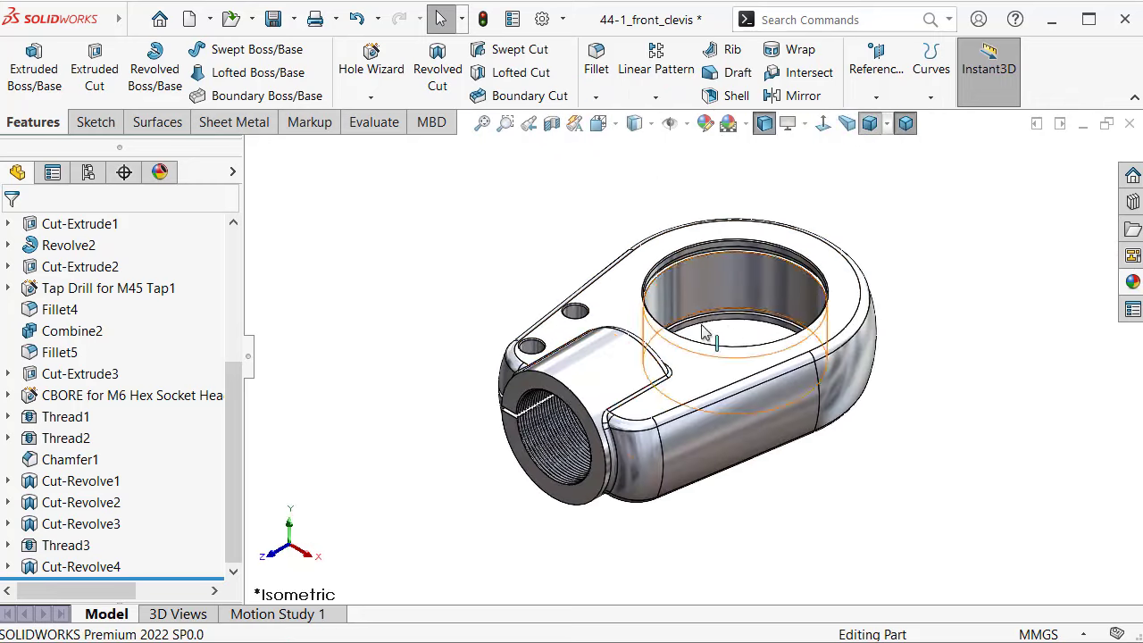
left_click(844, 124)
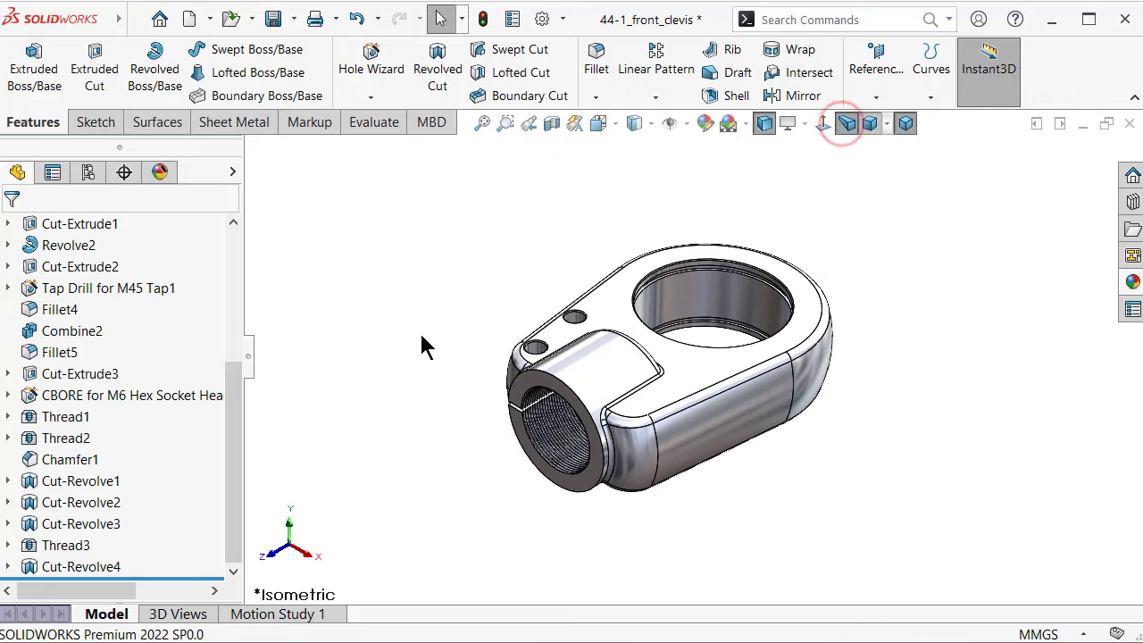
left_click(253, 365)
scroll(730, 309, "down", 3)
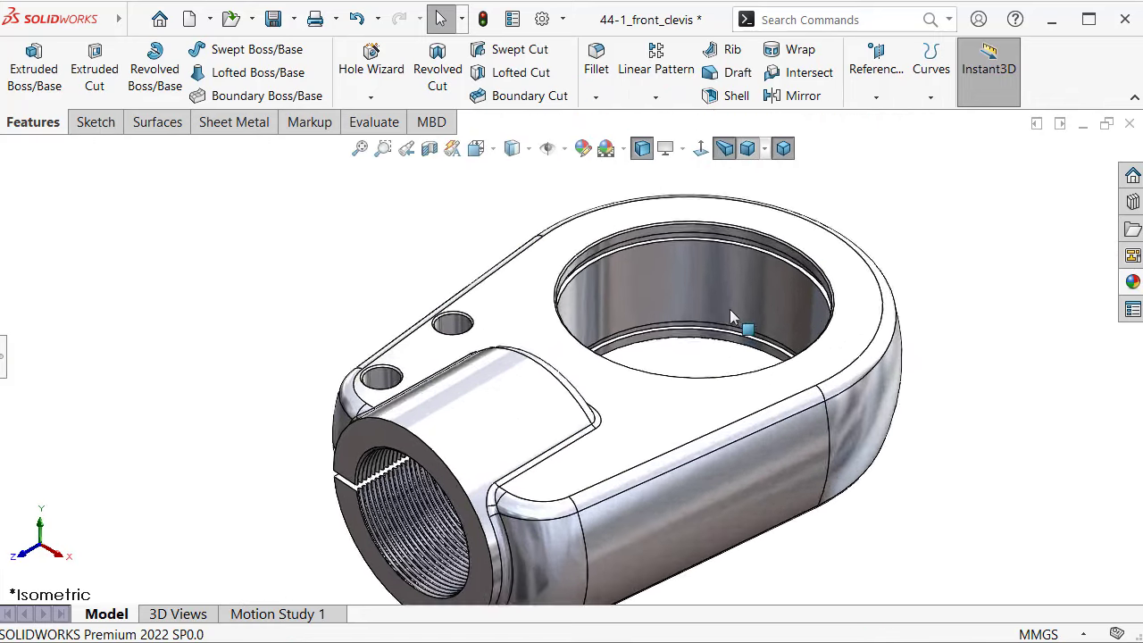
scroll(768, 422, "down", 2)
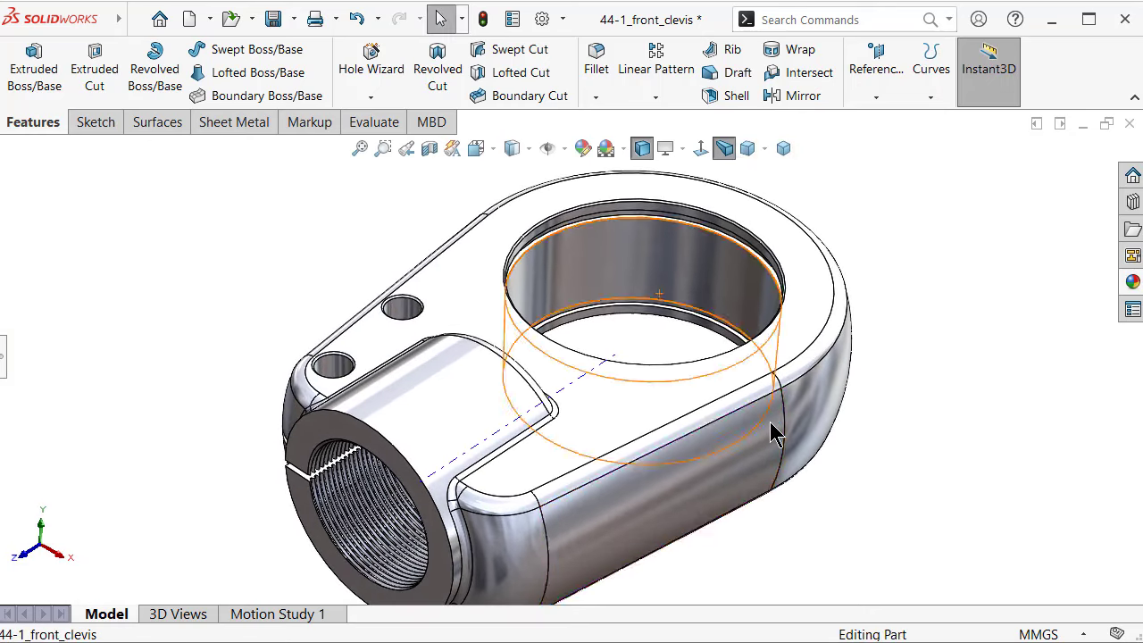
Rotate the clevis with the arrow keys to inspect its barrel, underside and threaded boss
key("Left")
key("Left")
key("Left")
key("Left")
key("Left")
key("Left")
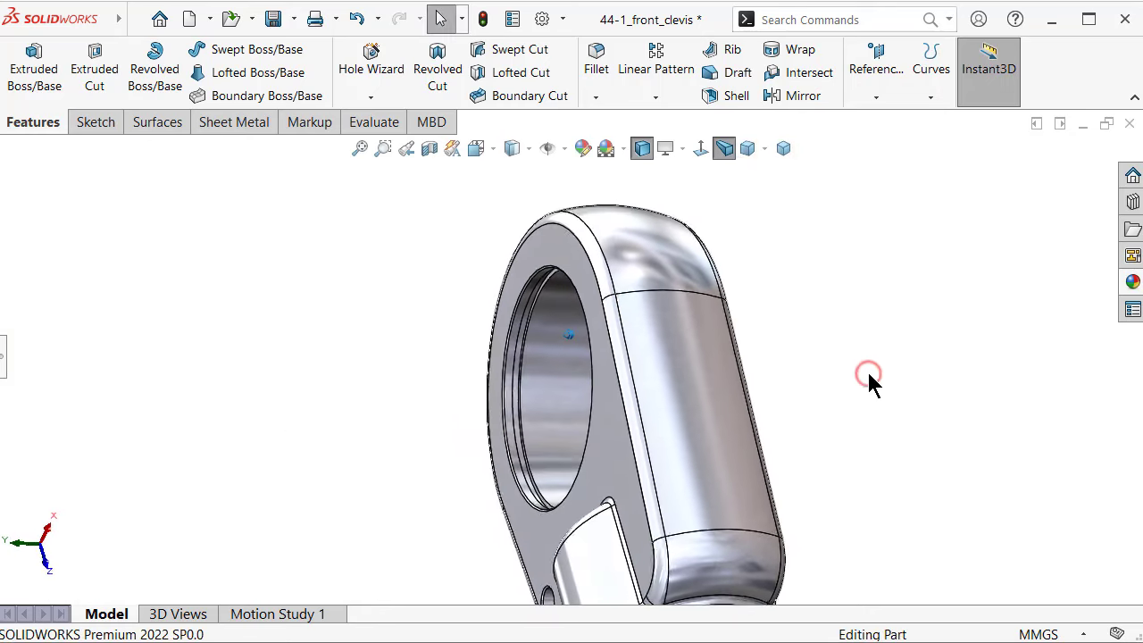
key("Left")
key("Left")
key("Left")
key("Left")
key("Left")
key("Left")
key("Left")
key("Left")
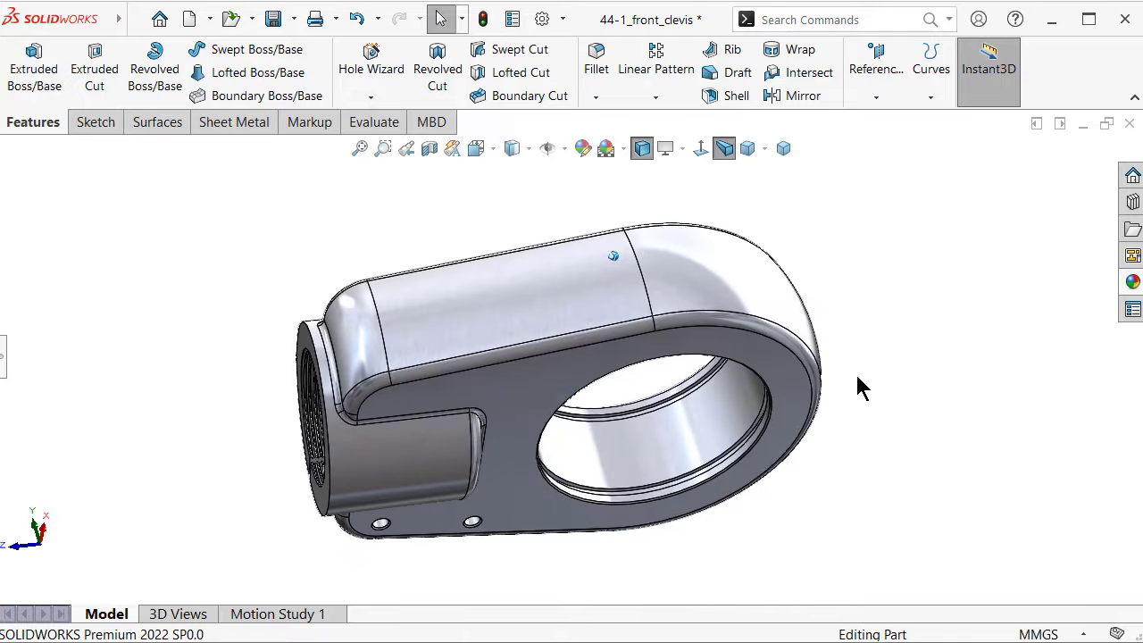
key("Left")
key("Left")
key("Left")
key("Up")
key("Up")
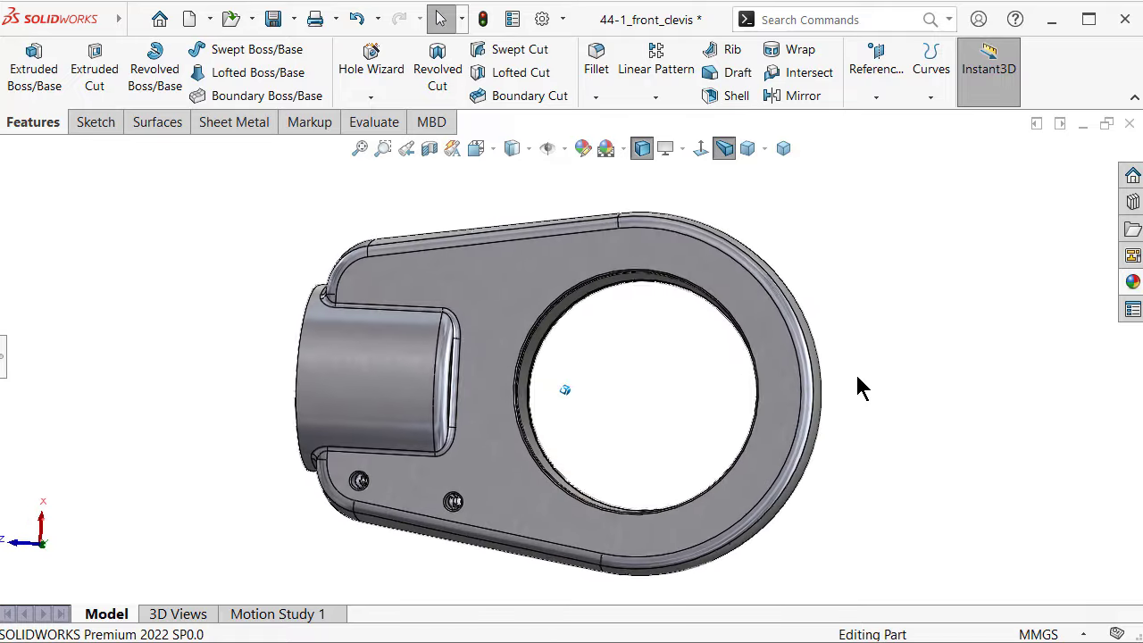
key("Up")
key("Up")
key("Up")
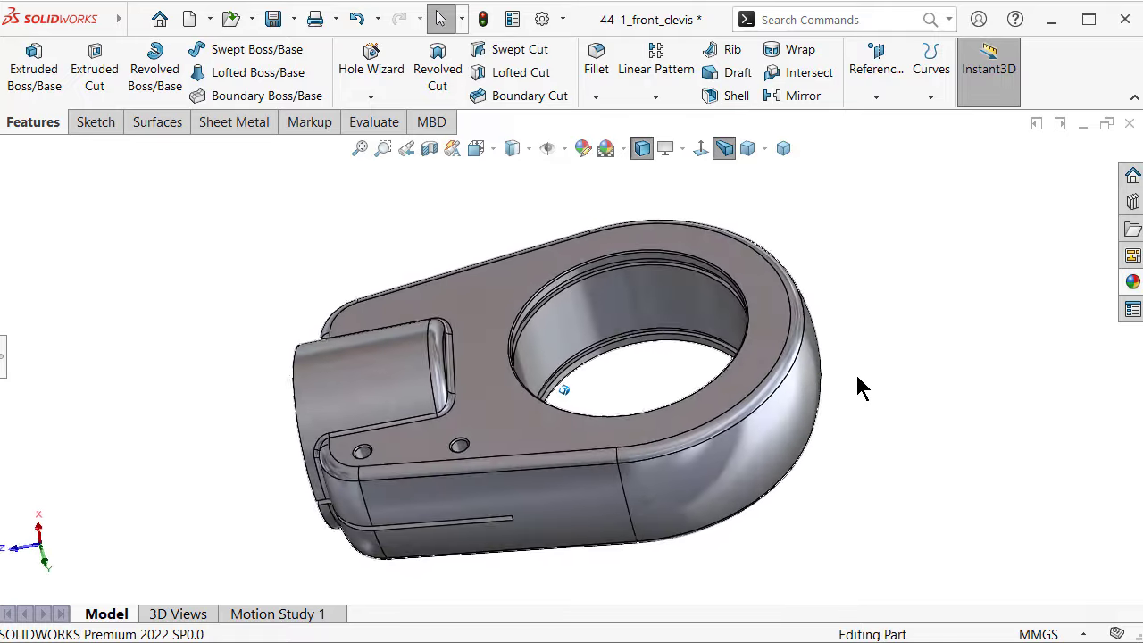
key("Up")
key("Up")
key("Right")
key("Right")
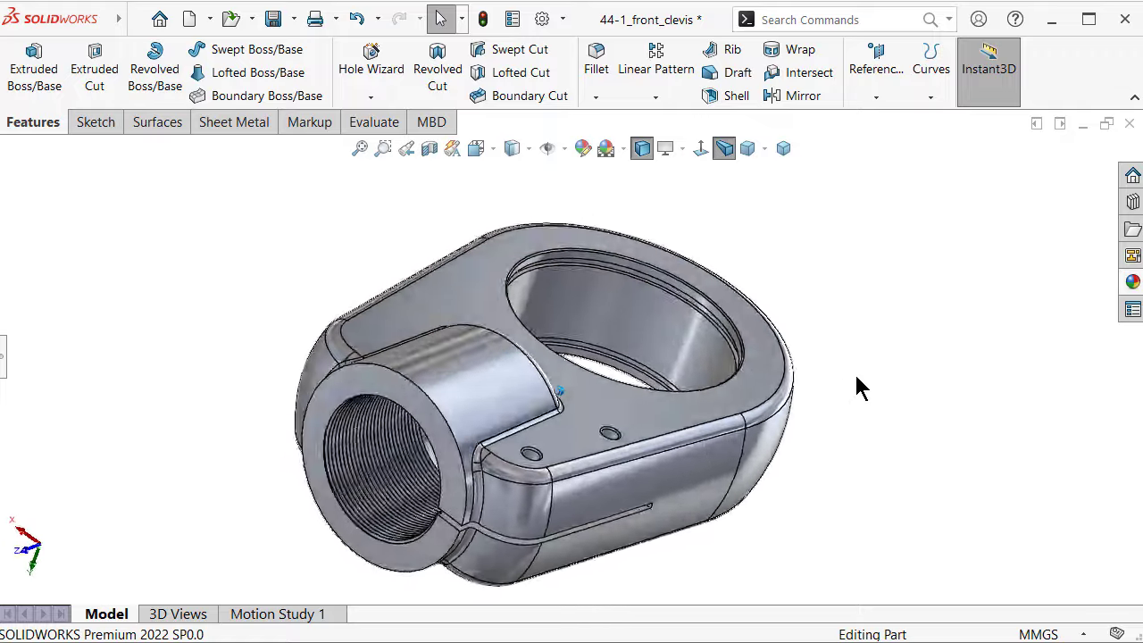
key("Right")
key("Right")
key("Right")
key("Right")
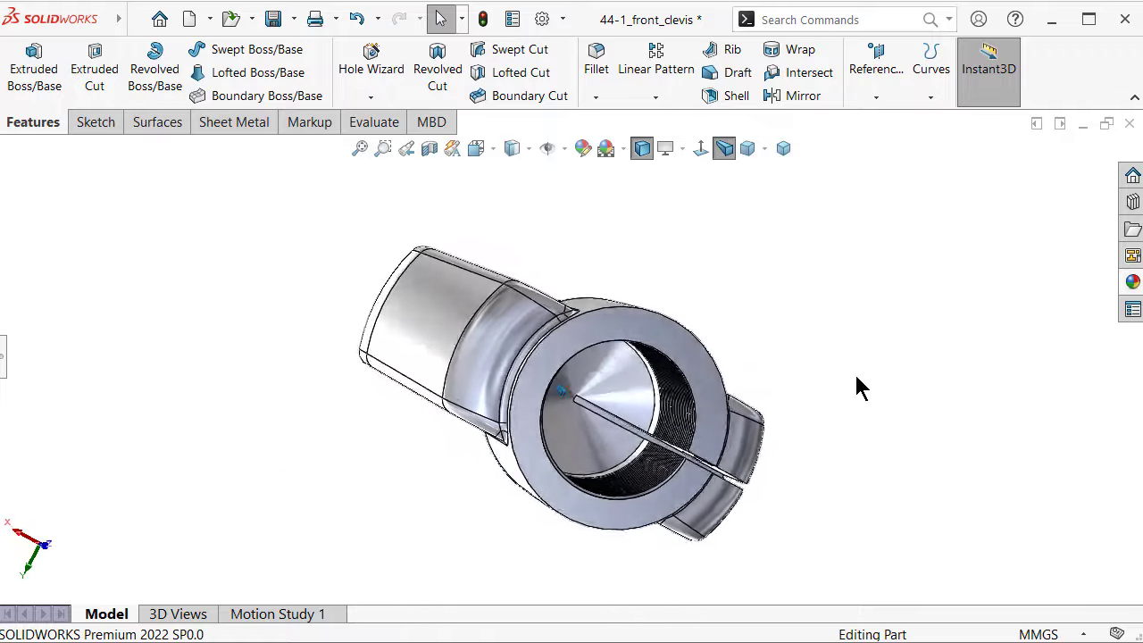
key("Right")
key("Right")
key("Right")
key("Right")
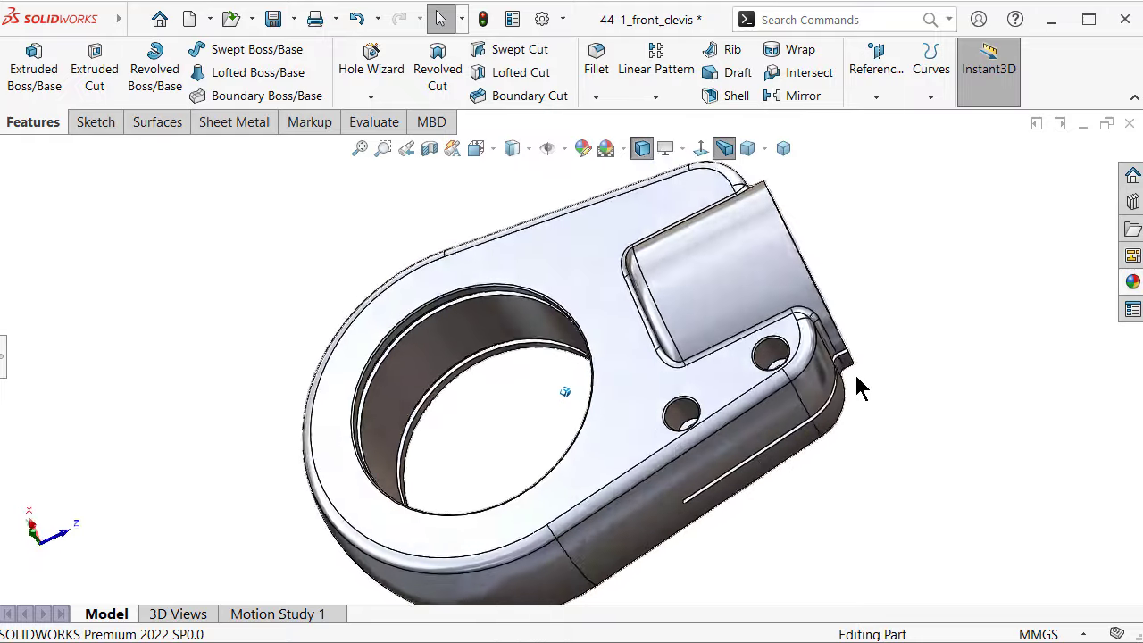
key("Right")
key("Right")
key("Right")
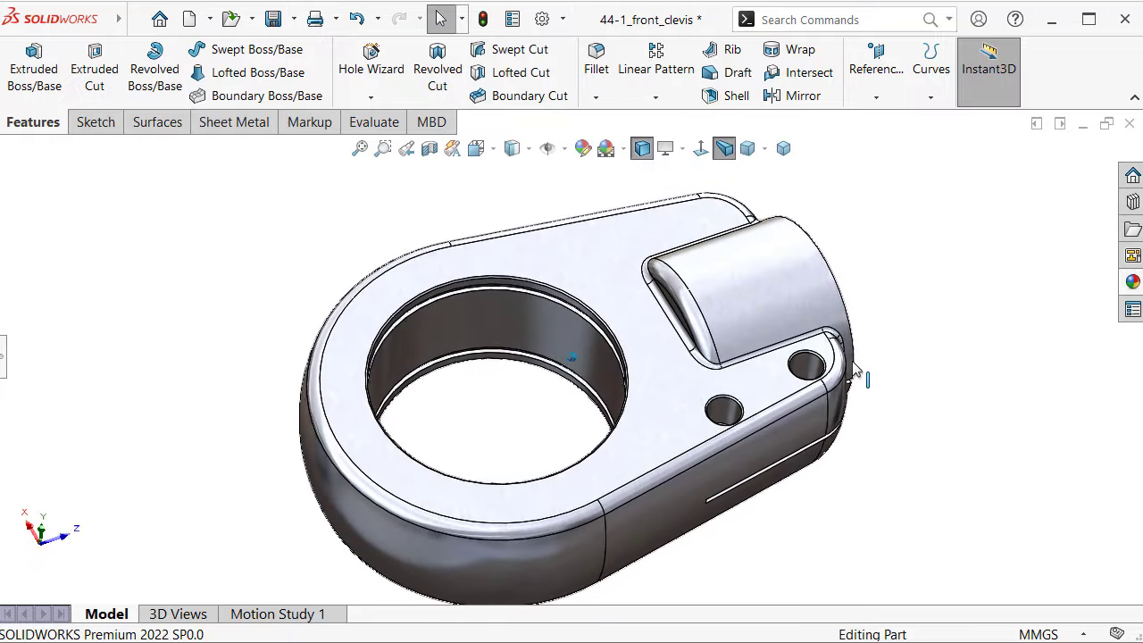
key("Right")
key("Right")
key("Right")
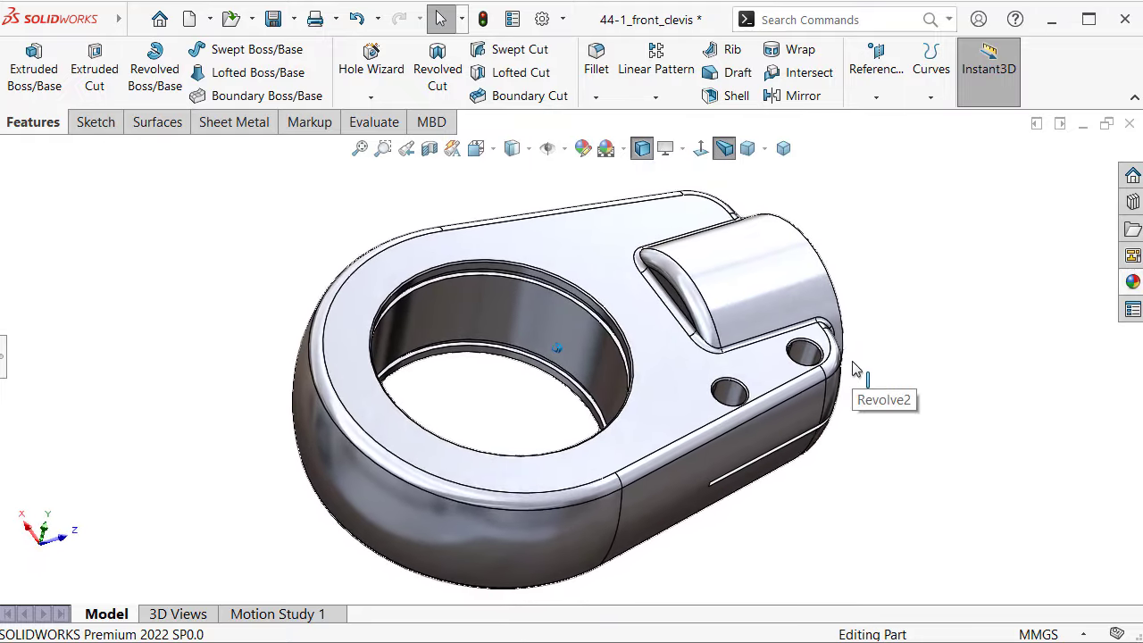
Show the part in Isometric, then Dimetric, then Trimetric standard views
left_click(784, 149)
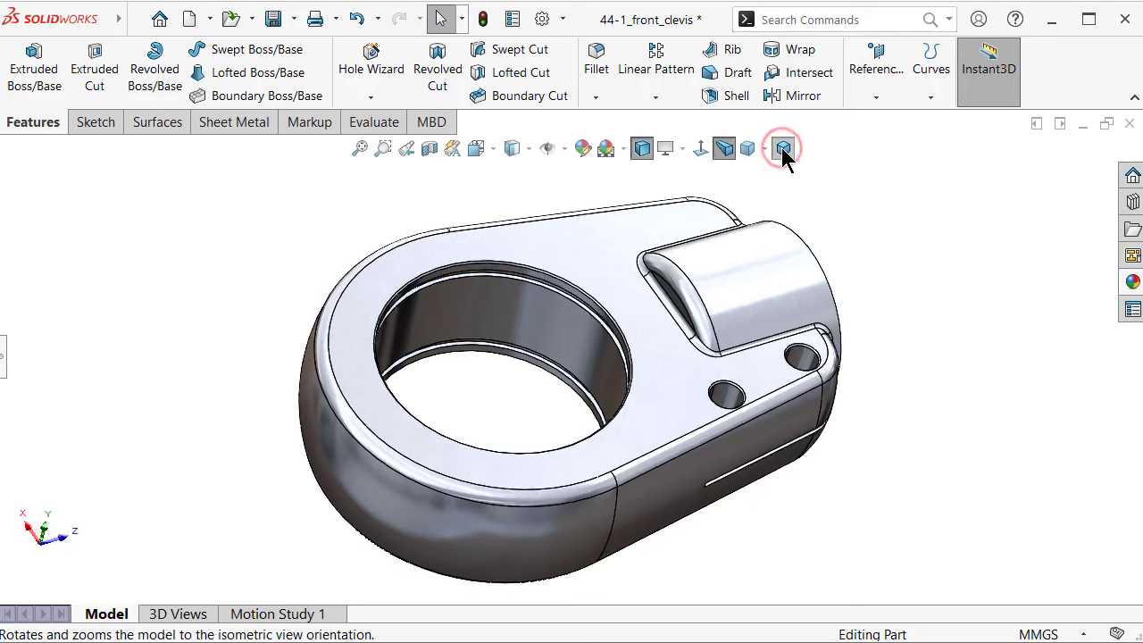
left_click(764, 148)
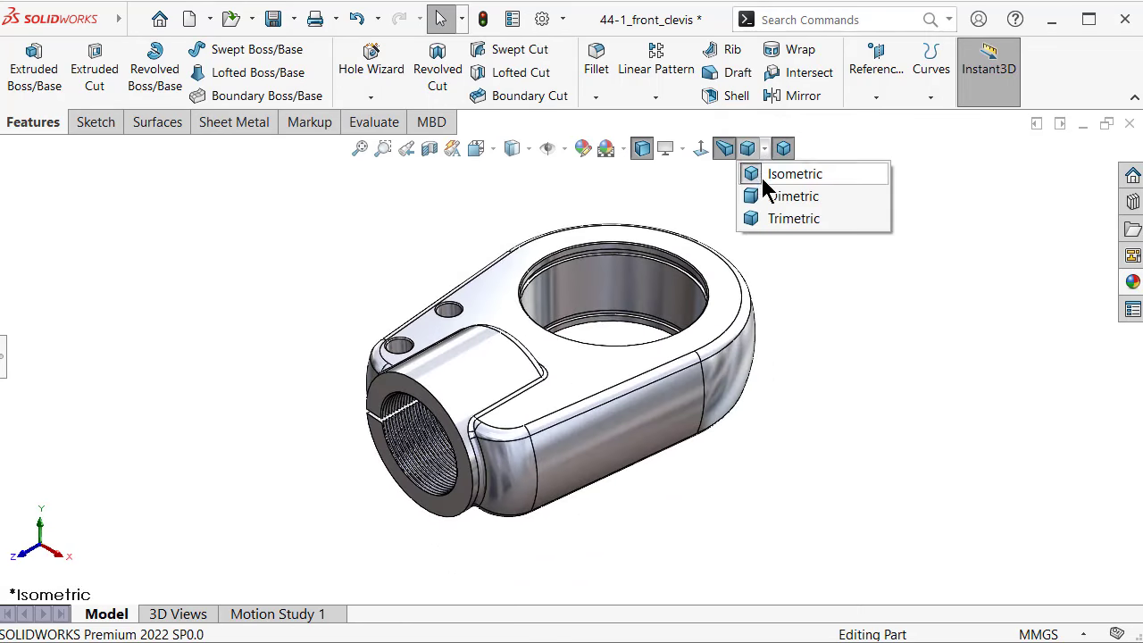
left_click(764, 194)
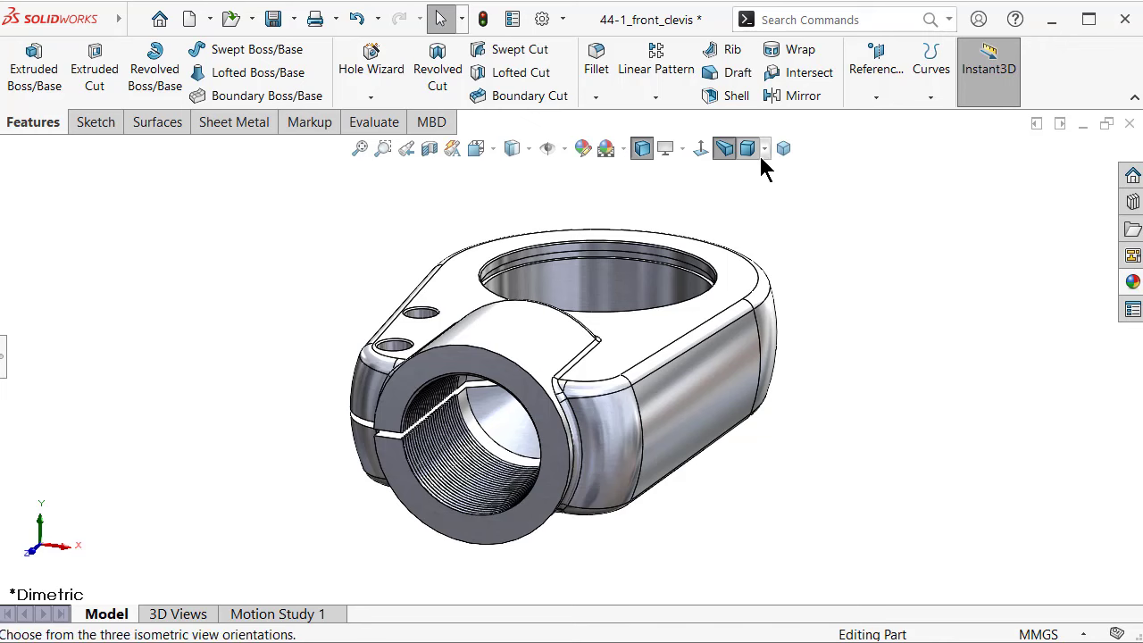
left_click(765, 148)
left_click(761, 217)
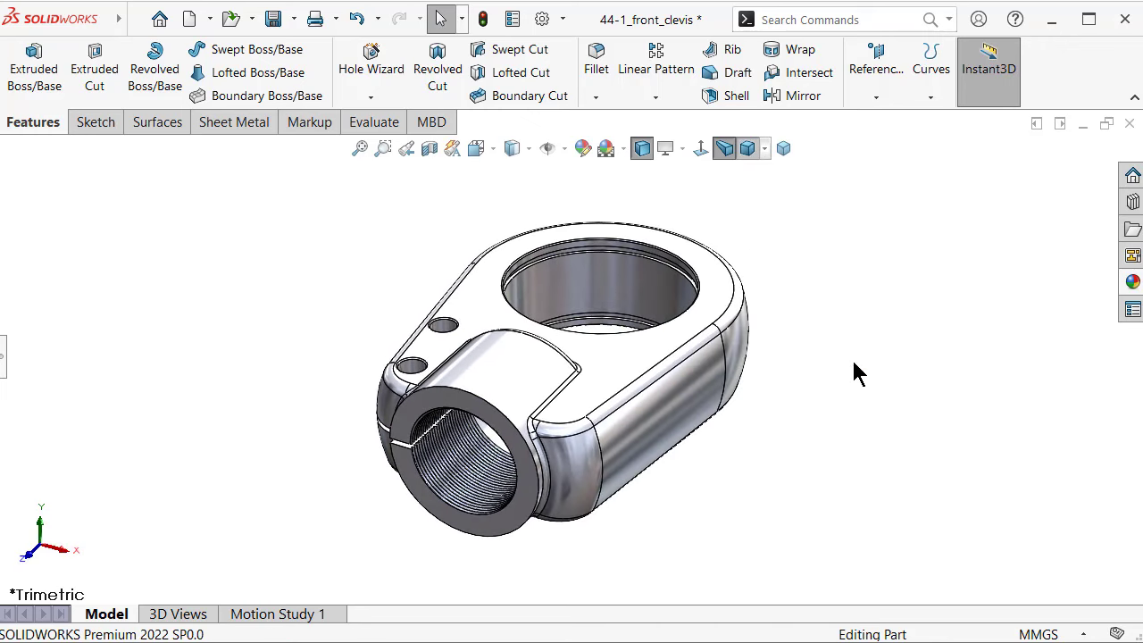